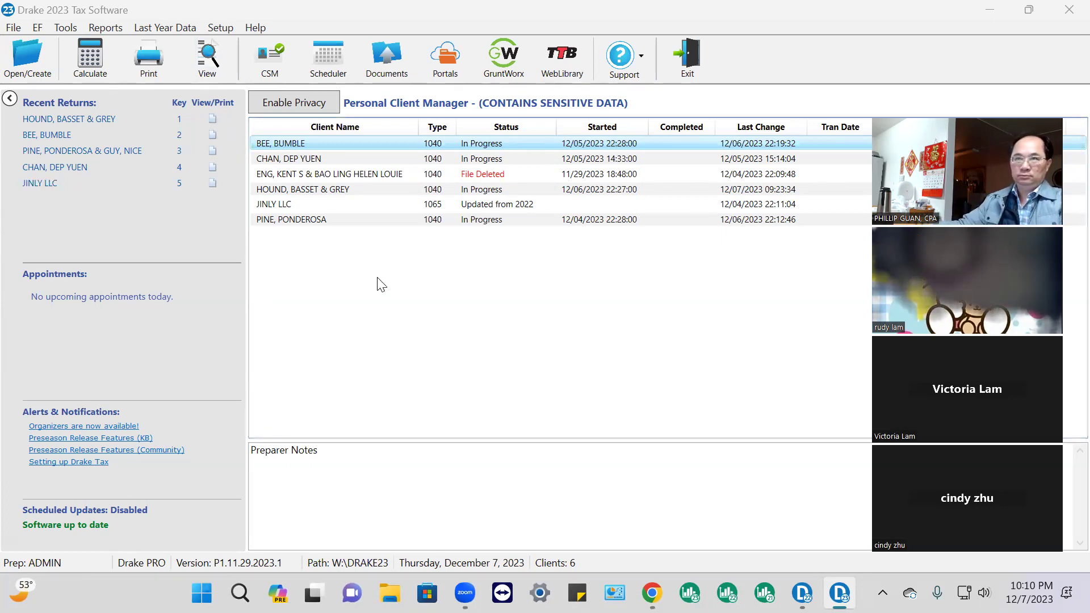
Select the practice client and check its quick status summary, then close it
click(312, 218)
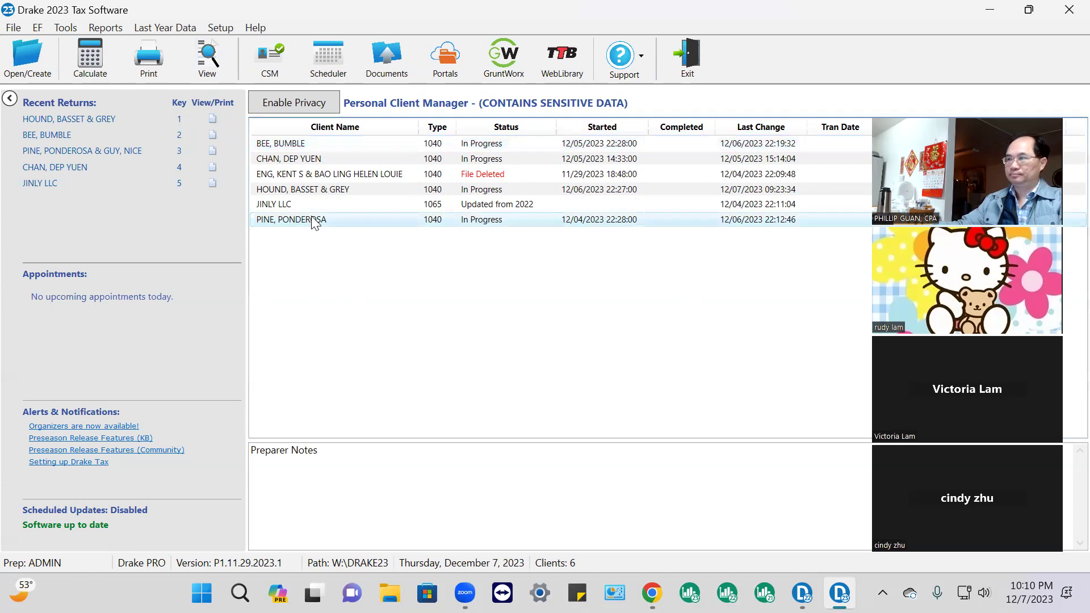
double_click(312, 219)
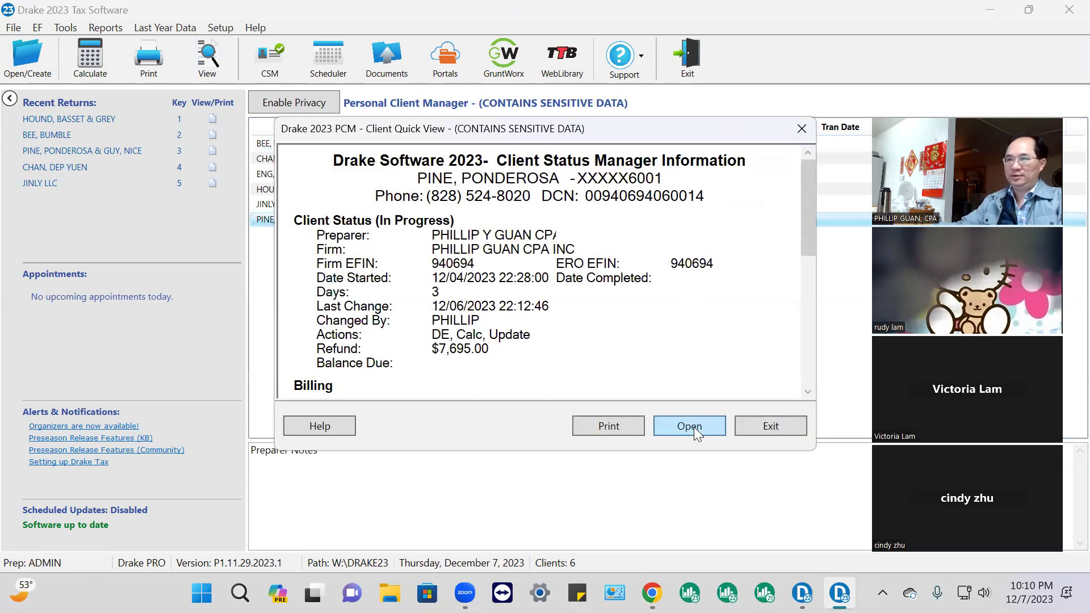
click(693, 426)
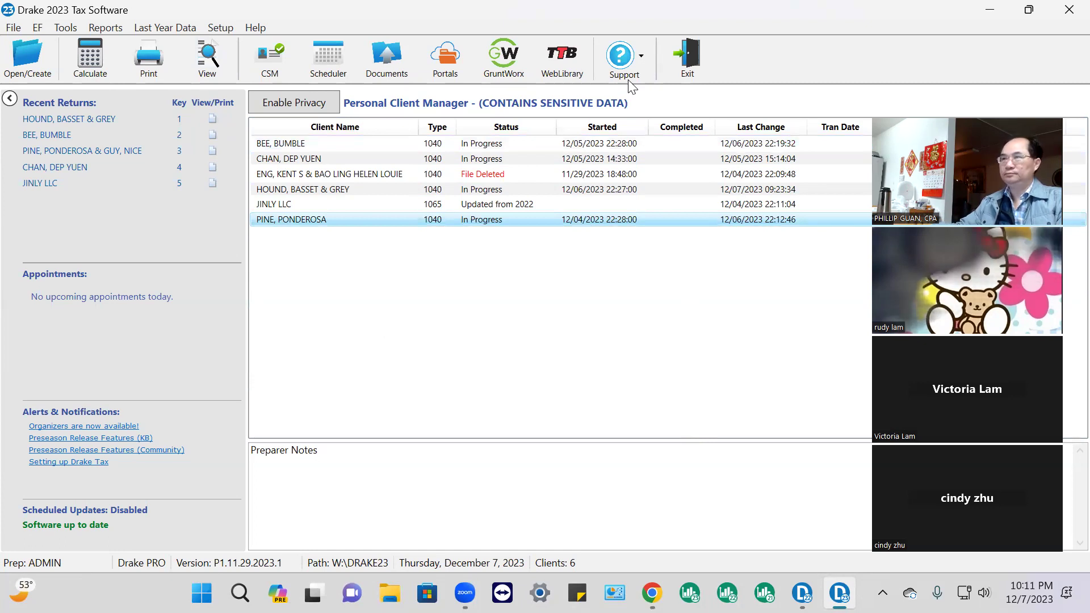
Open the practice client's return, let it calculate, and dismiss the missing CA/GA module report
double_click(316, 220)
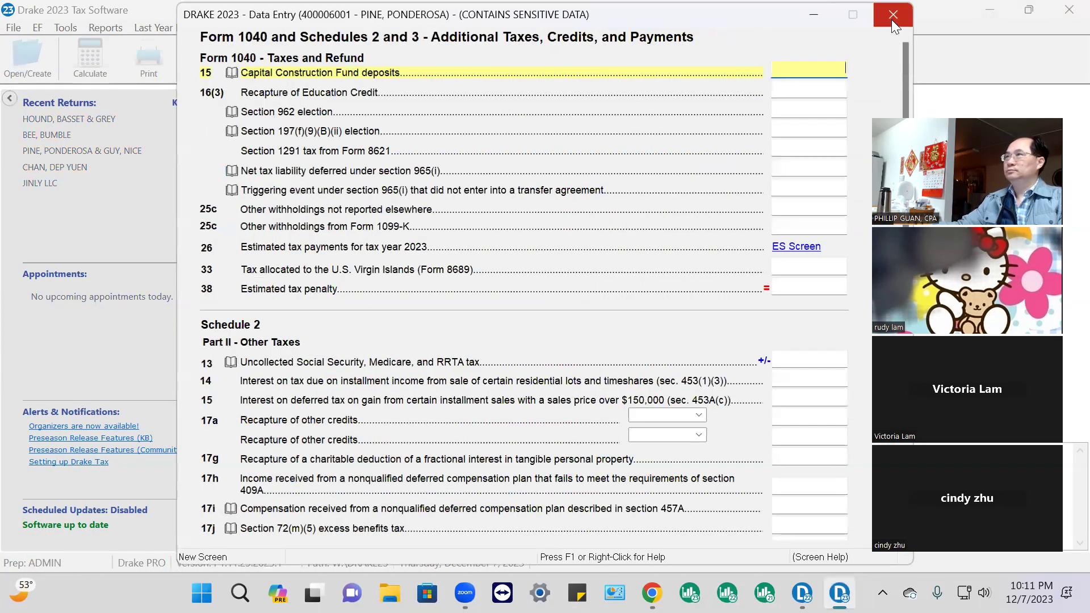
click(271, 78)
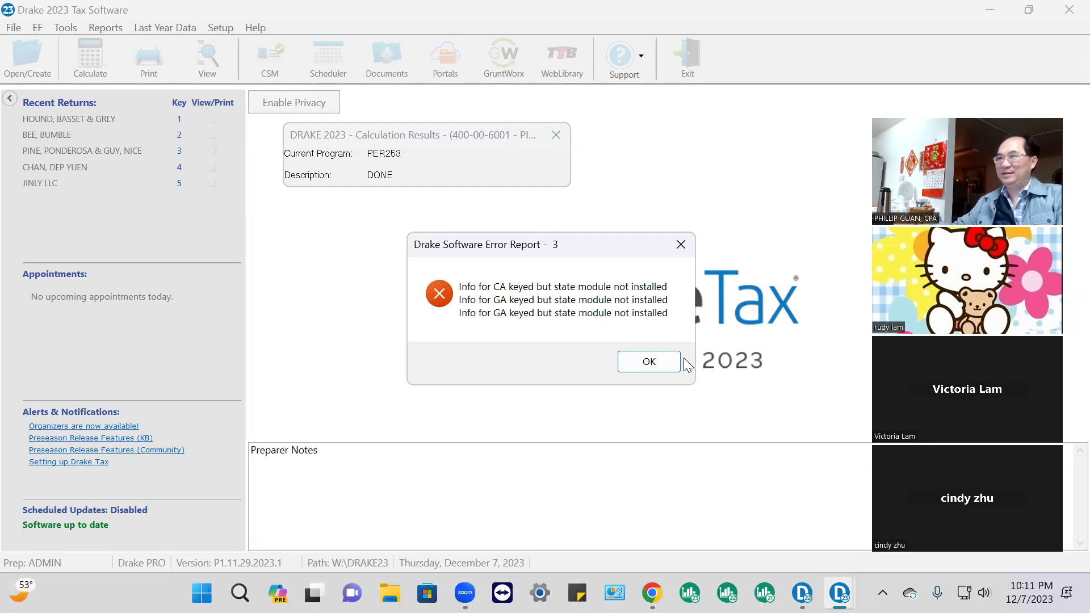
click(647, 361)
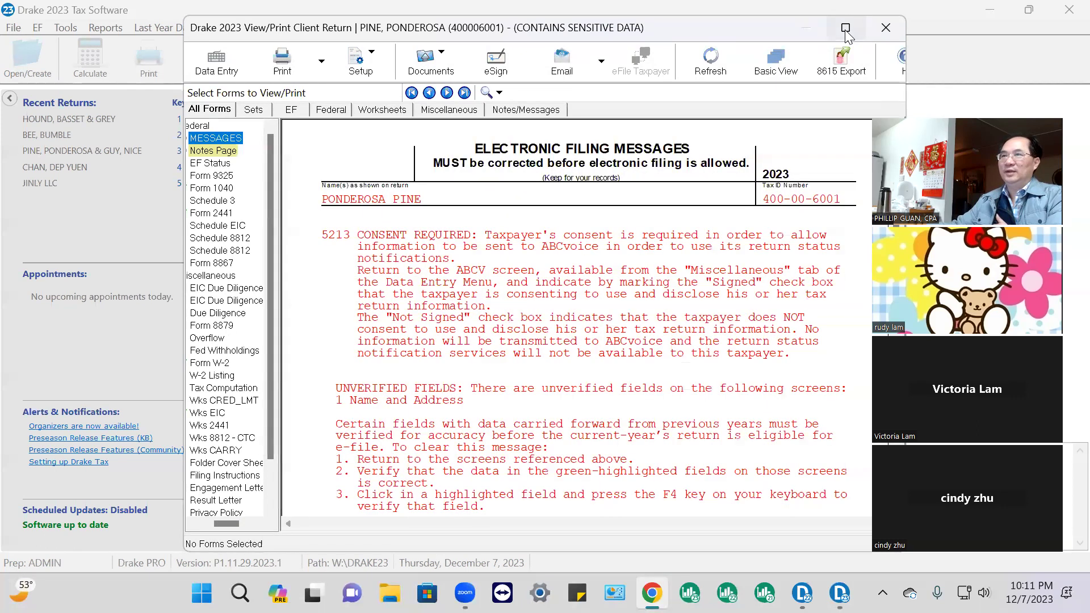
Maximize the return viewer and display Form 1040 page 1
click(846, 30)
click(48, 167)
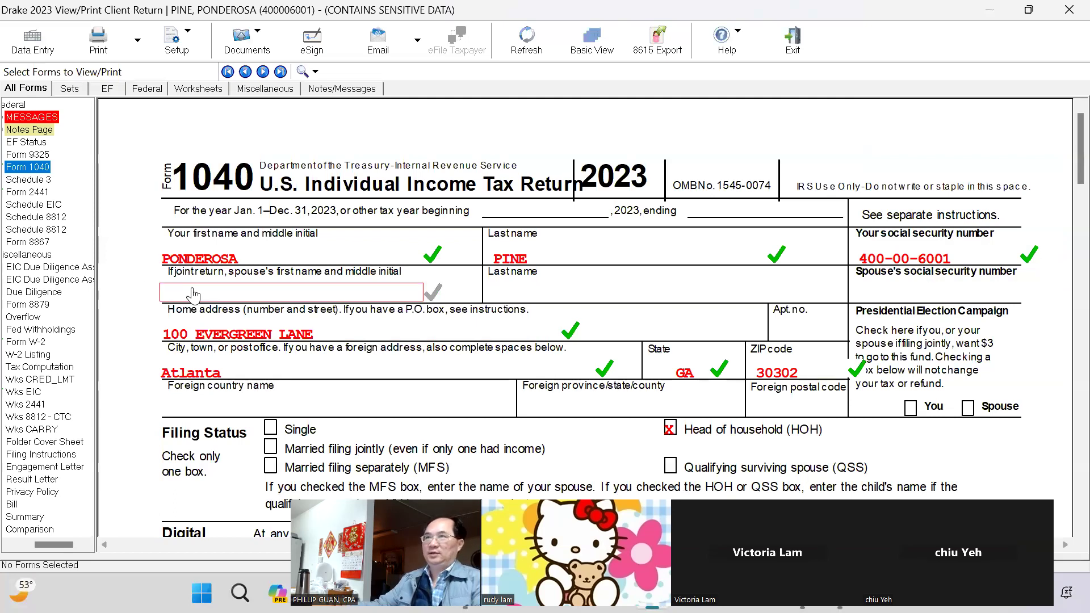
Review Form 1040 and check off the Head of household filing status as reviewed
scroll(311, 254, down, 3)
scroll(352, 266, down, 3)
scroll(358, 267, up, 2)
scroll(366, 268, down, 3)
scroll(377, 271, up, 1)
scroll(377, 271, up, 5)
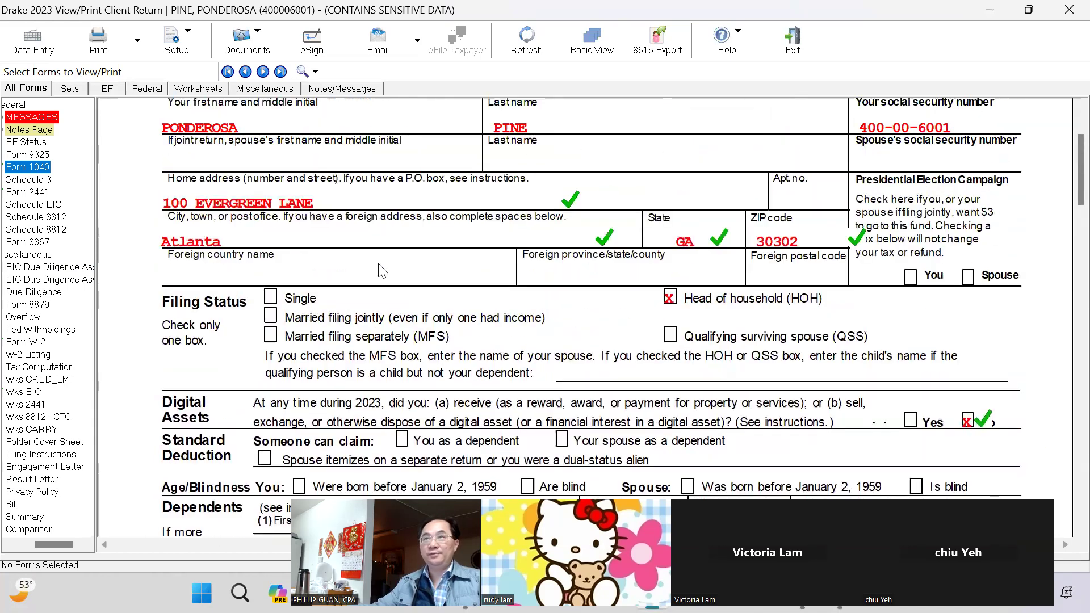
scroll(379, 271, up, 2)
scroll(382, 271, down, 4)
click(679, 296)
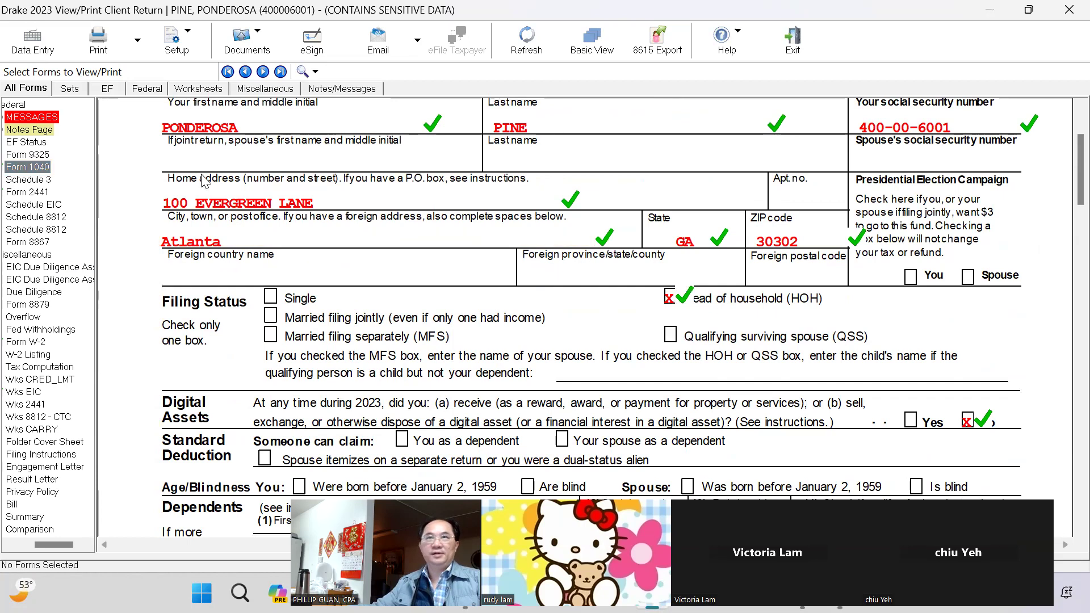
Finish reviewing Form 1040's SSN, child tax credit and 21,500 wages, then display the W-2
scroll(261, 204, up, 3)
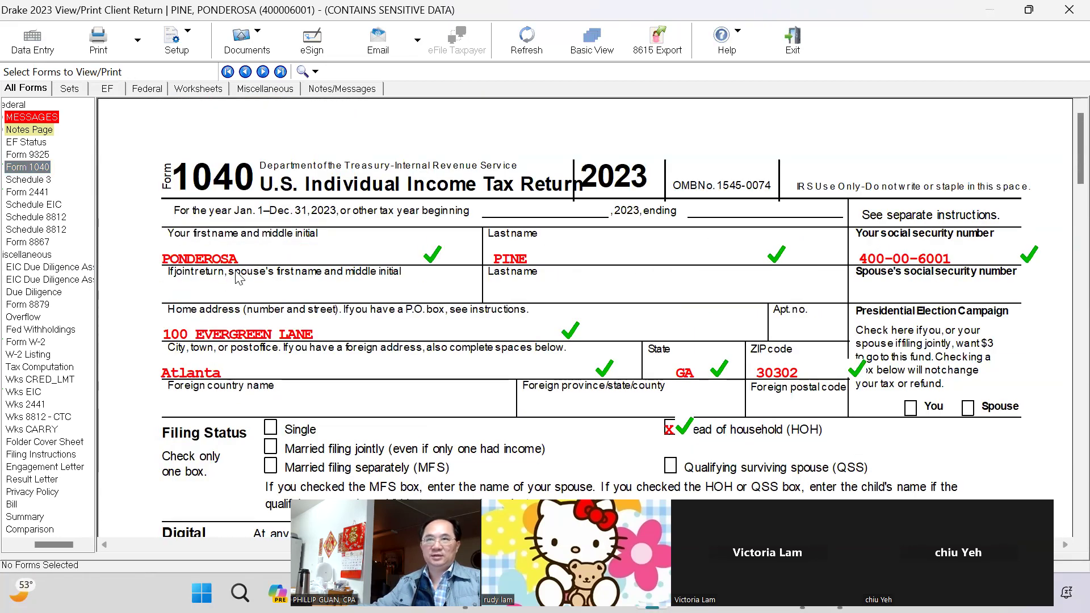
scroll(255, 261, down, 9)
scroll(344, 380, up, 8)
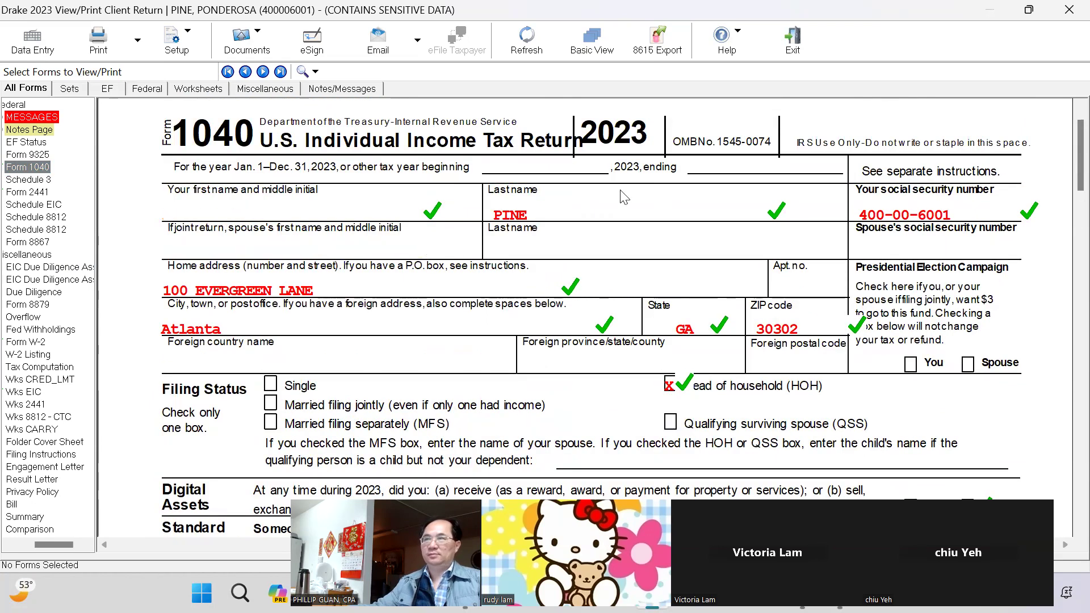
scroll(919, 235, down, 7)
scroll(920, 238, down, 3)
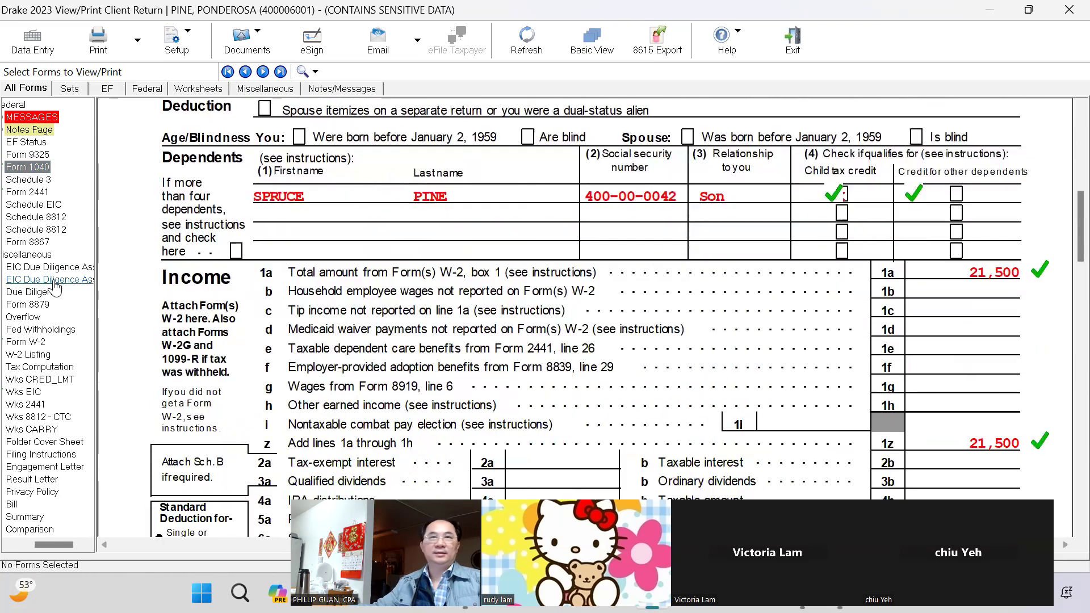
click(23, 342)
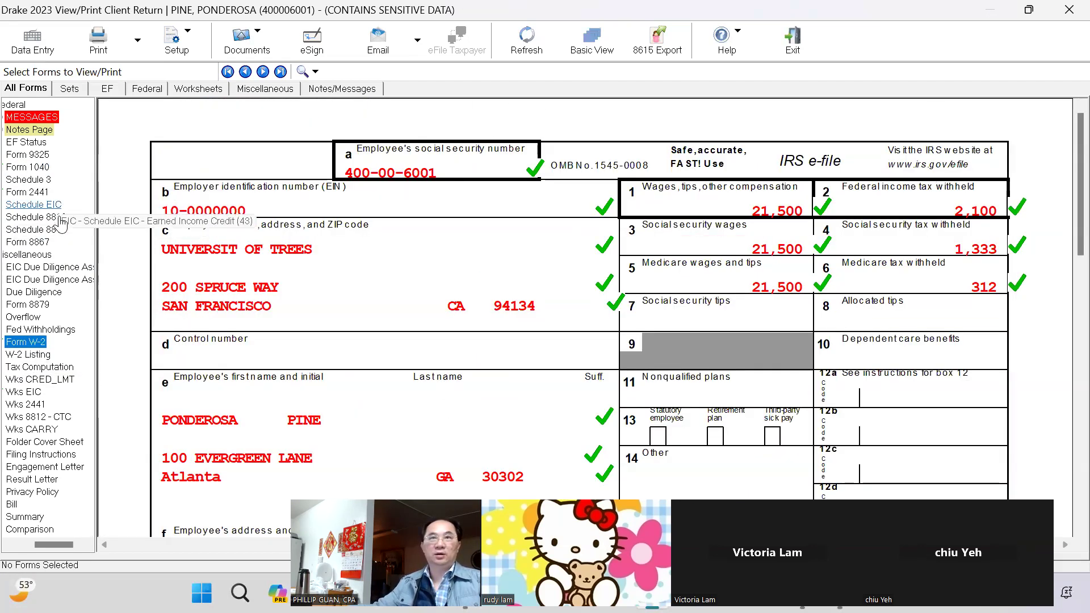
Review Form 2441 showing the 3,600 child care expense
click(27, 193)
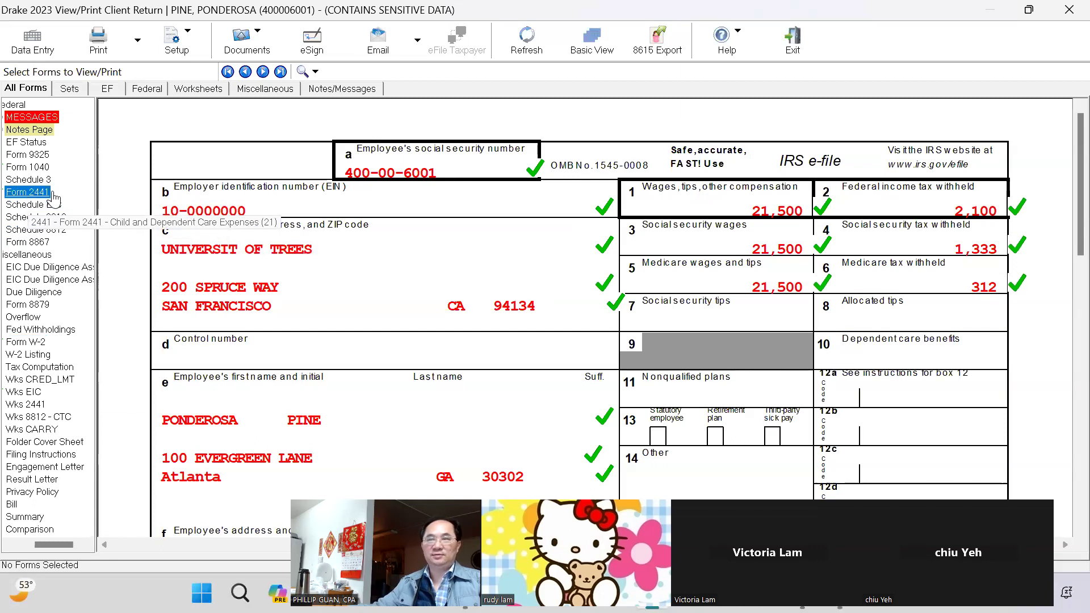
scroll(929, 341, down, 6)
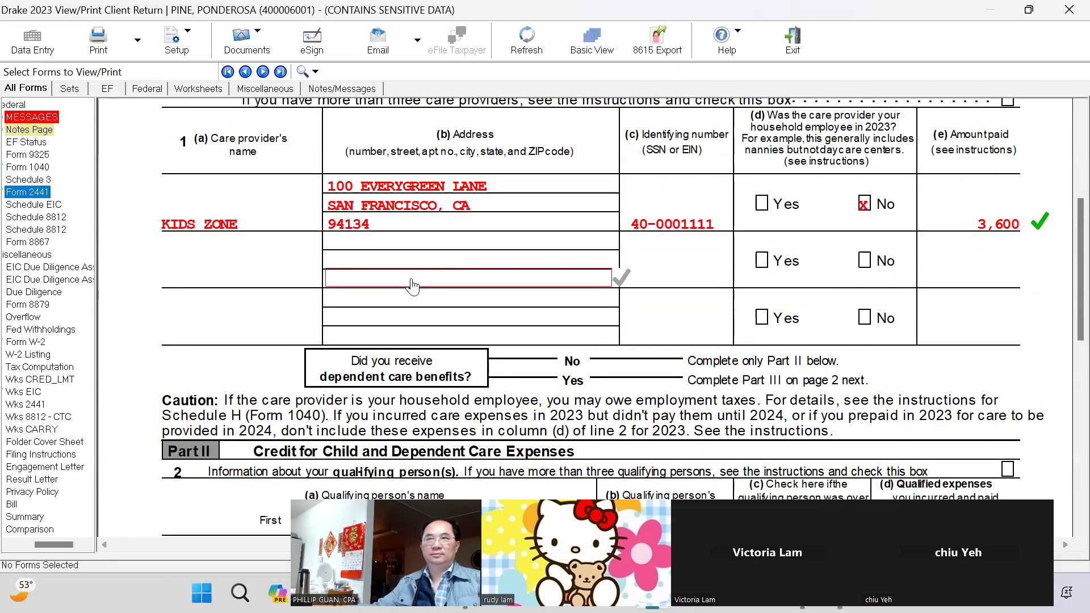
scroll(374, 292, up, 2)
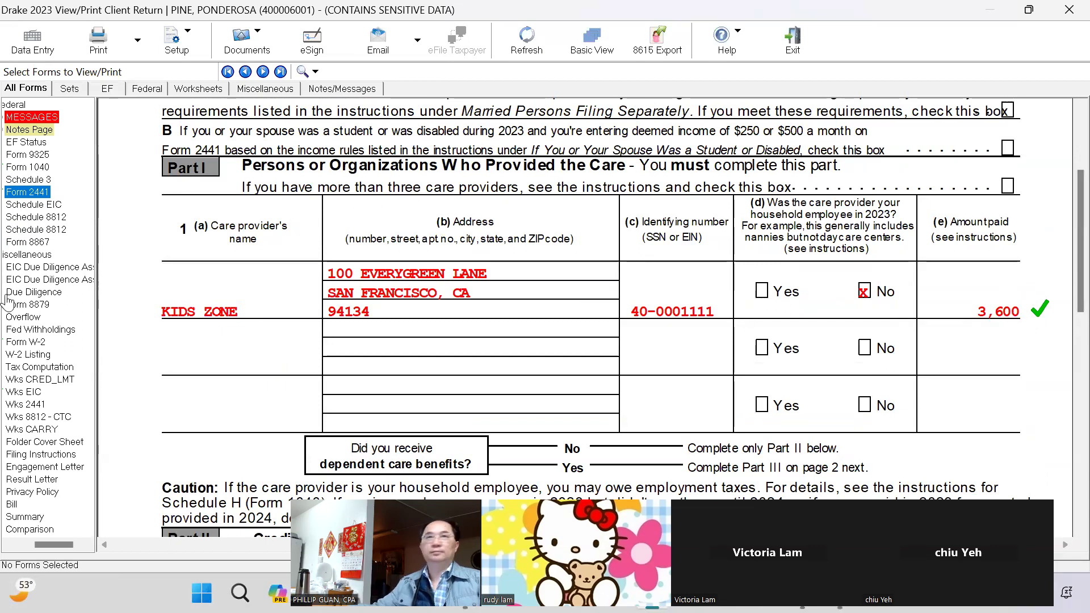
Review Schedule EIC, then bring Form 1040 page 1 back up
click(26, 205)
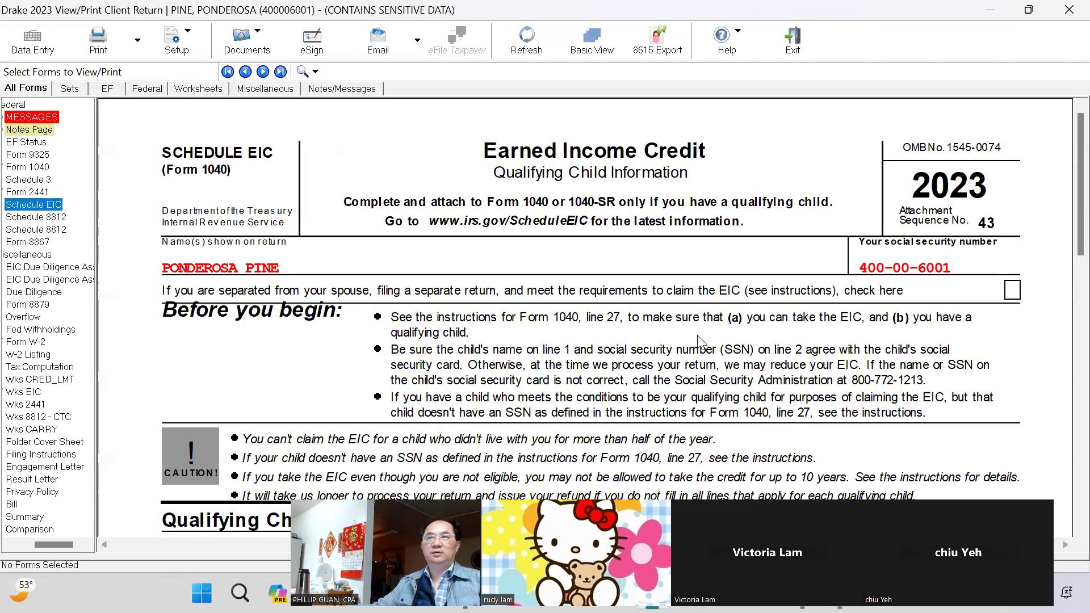
scroll(699, 306, down, 8)
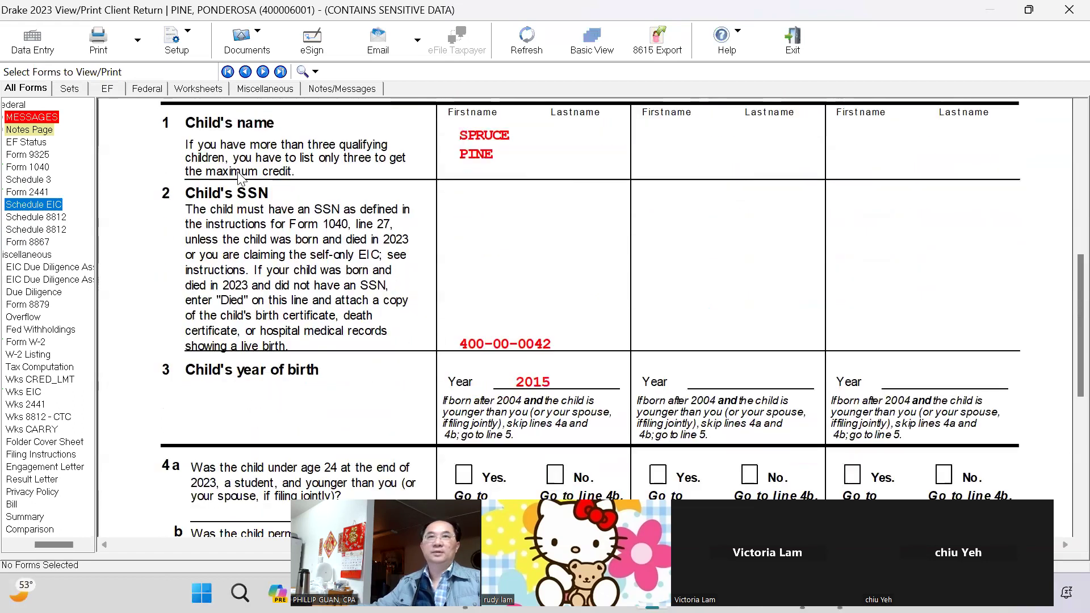
click(27, 167)
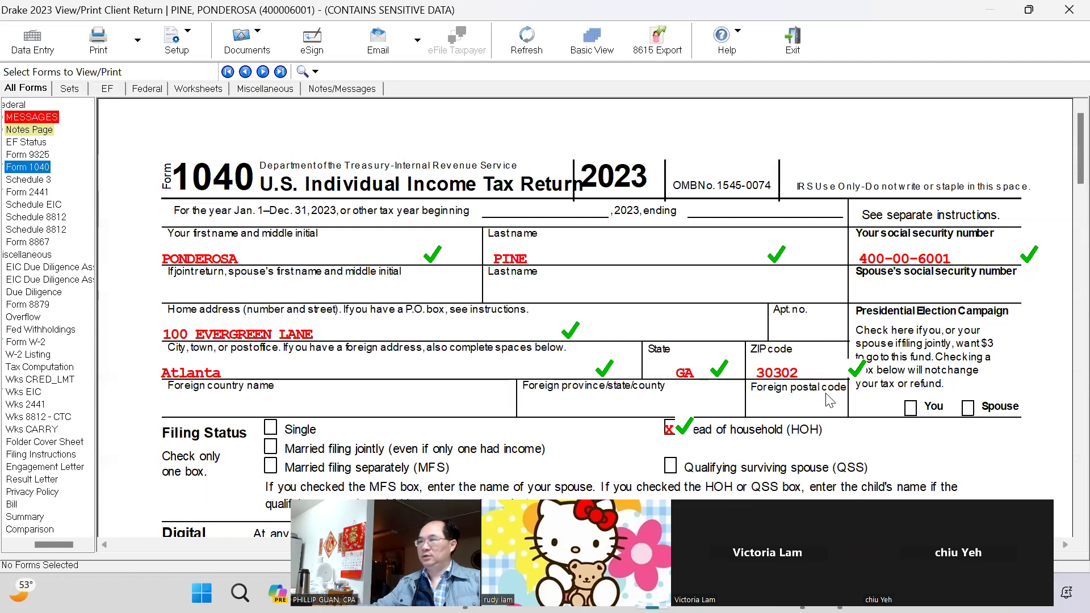
Flag Form 1040 line 12's 20,800 standard deduction for follow-up
scroll(829, 400, down, 6)
scroll(829, 396, down, 5)
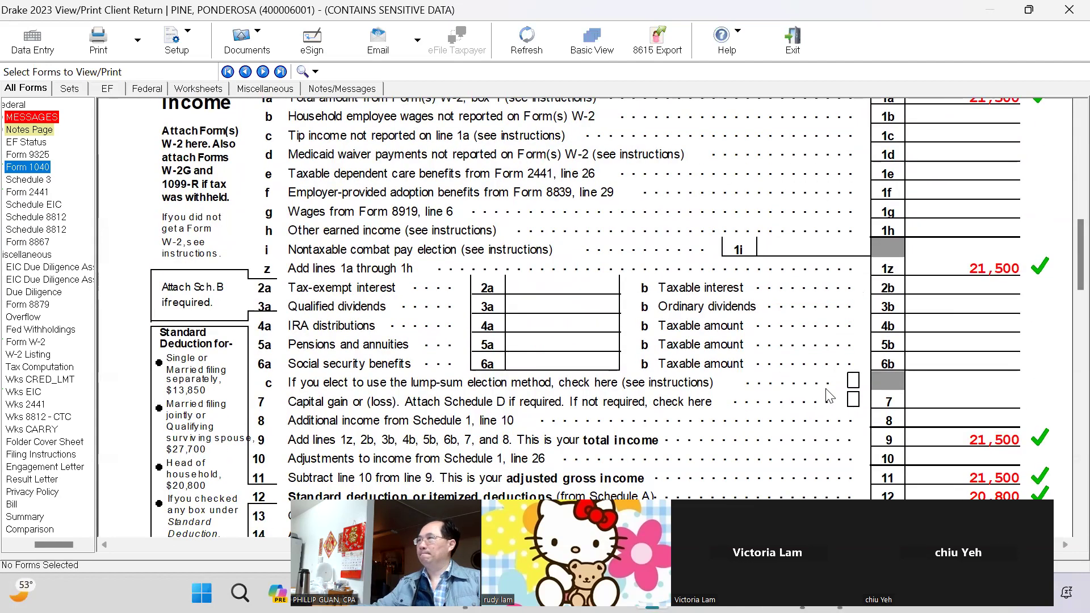
scroll(827, 392, down, 5)
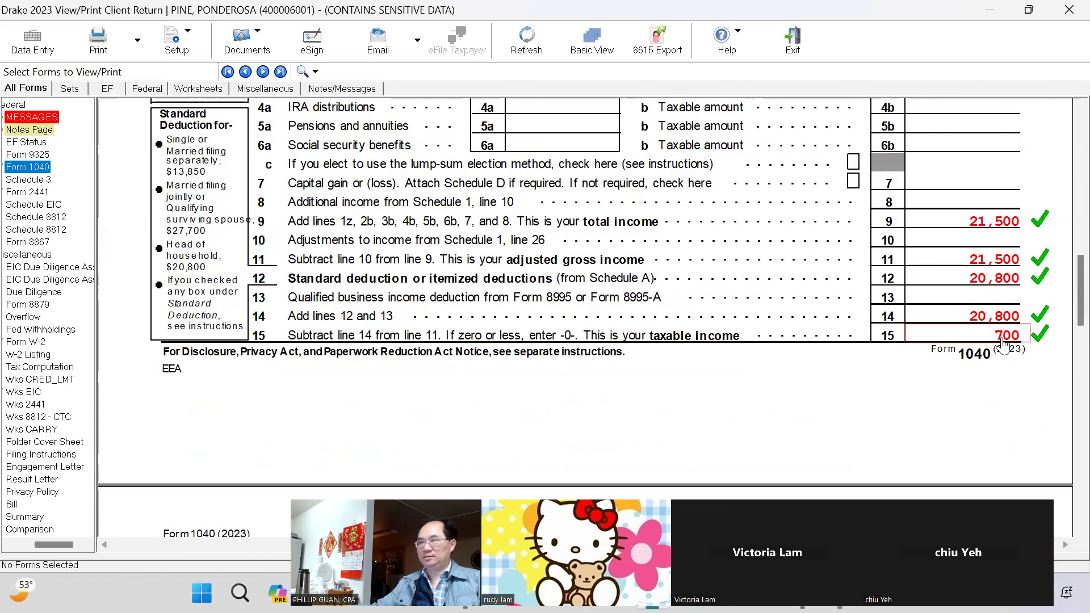
scroll(964, 284, up, 3)
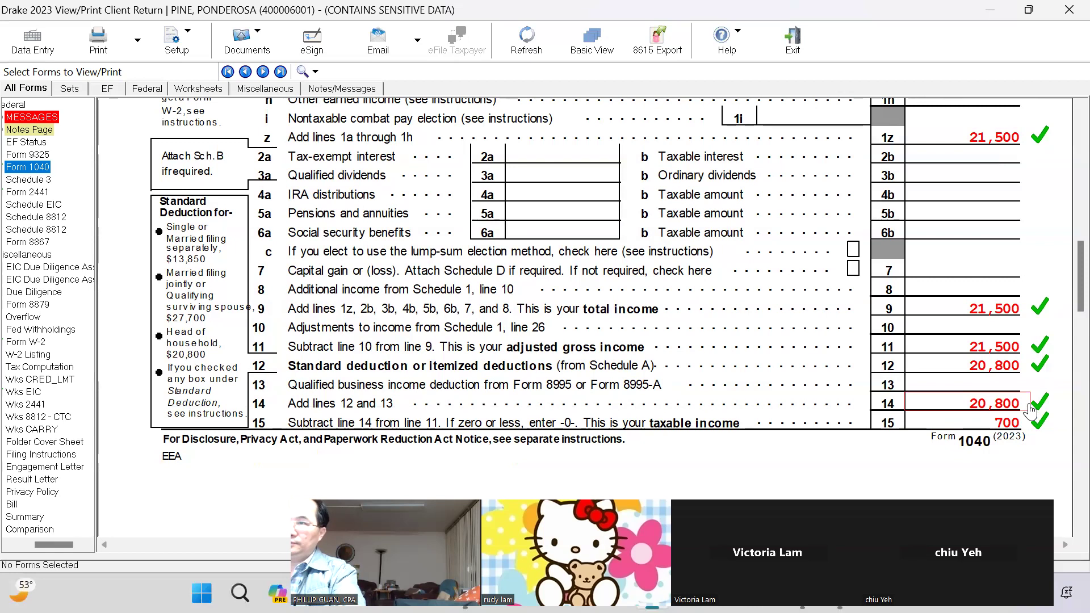
click(1026, 372)
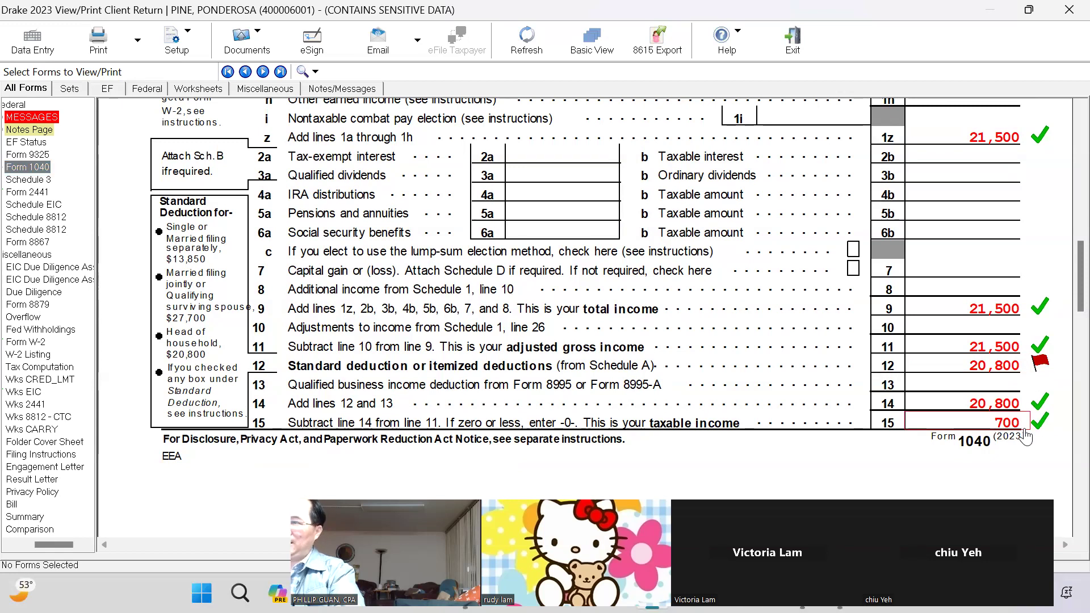
Review page 2: 2,100 withholding, 3,995 EIC, 1,600 additional child credit, 7,695 refund
scroll(1020, 435, down, 8)
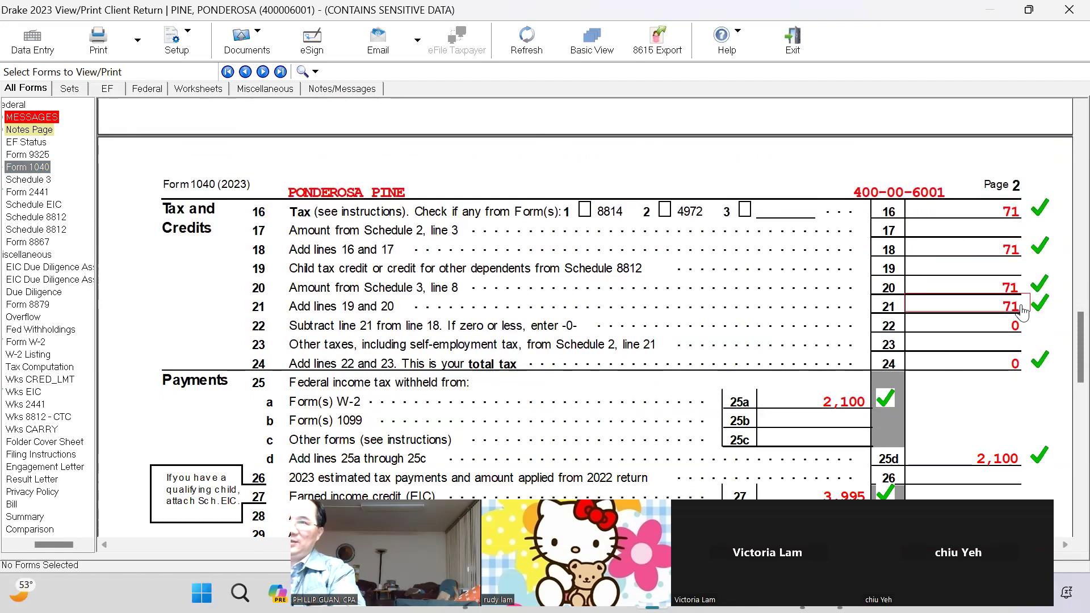
scroll(1019, 260, down, 3)
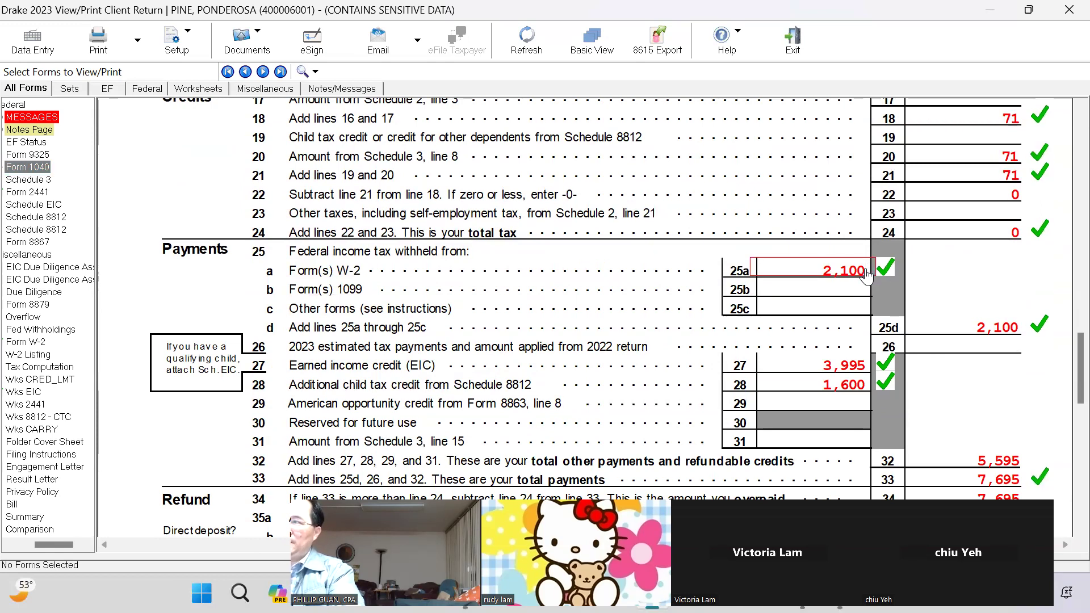
scroll(866, 274, down, 3)
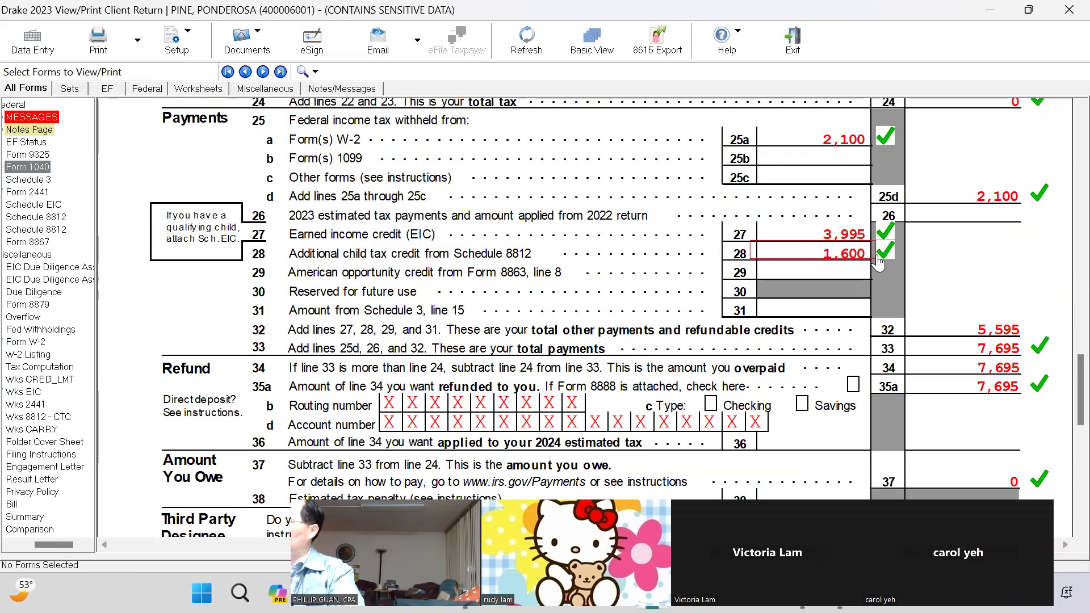
scroll(1044, 250, down, 3)
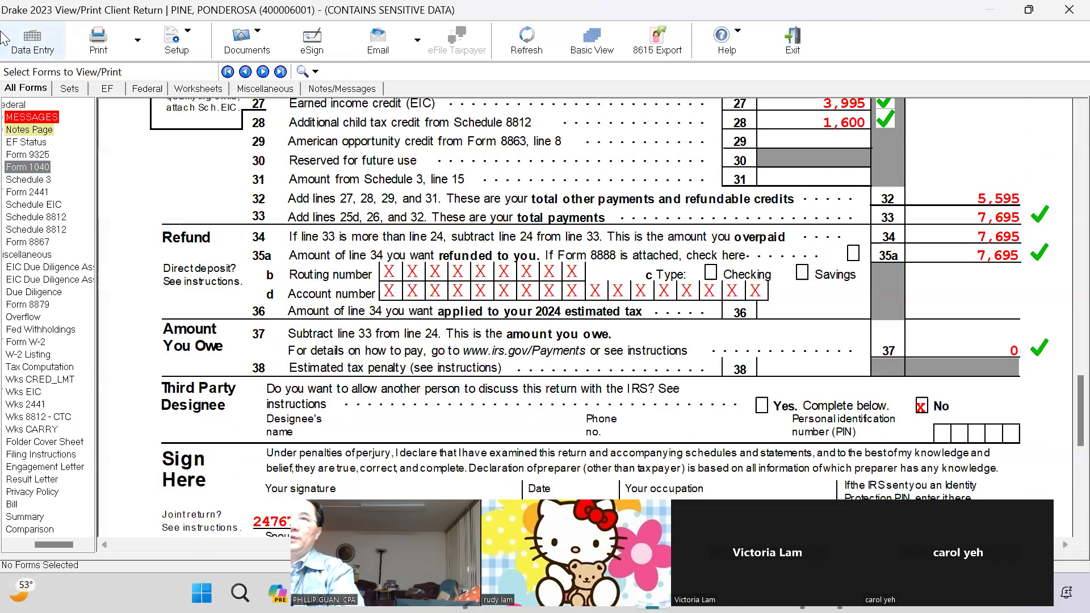
In the dependent son's details, clear 'Dependent lived with taxpayer'
click(33, 45)
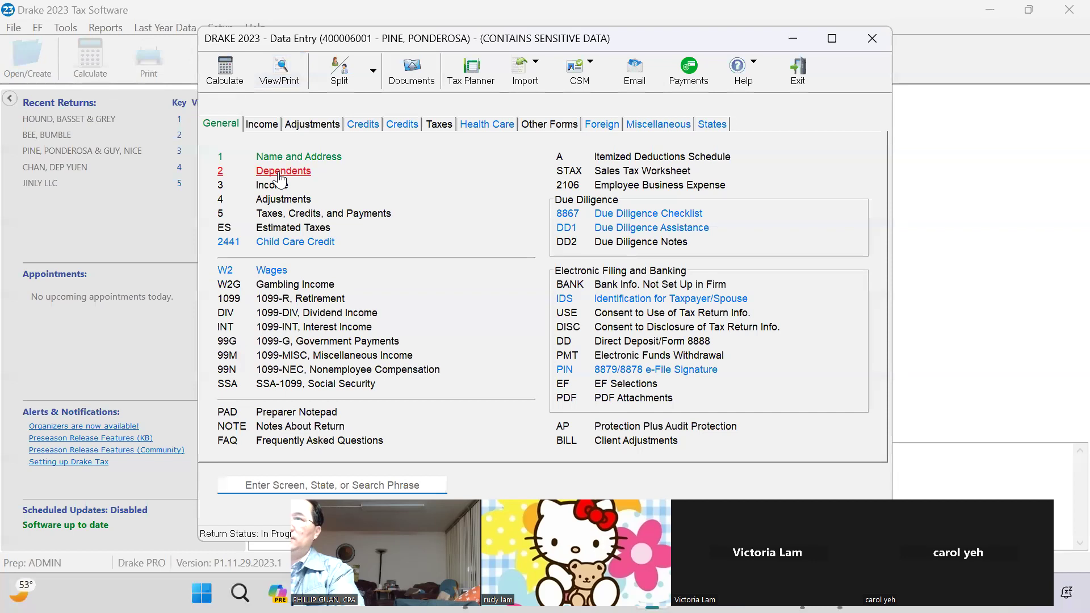
click(281, 171)
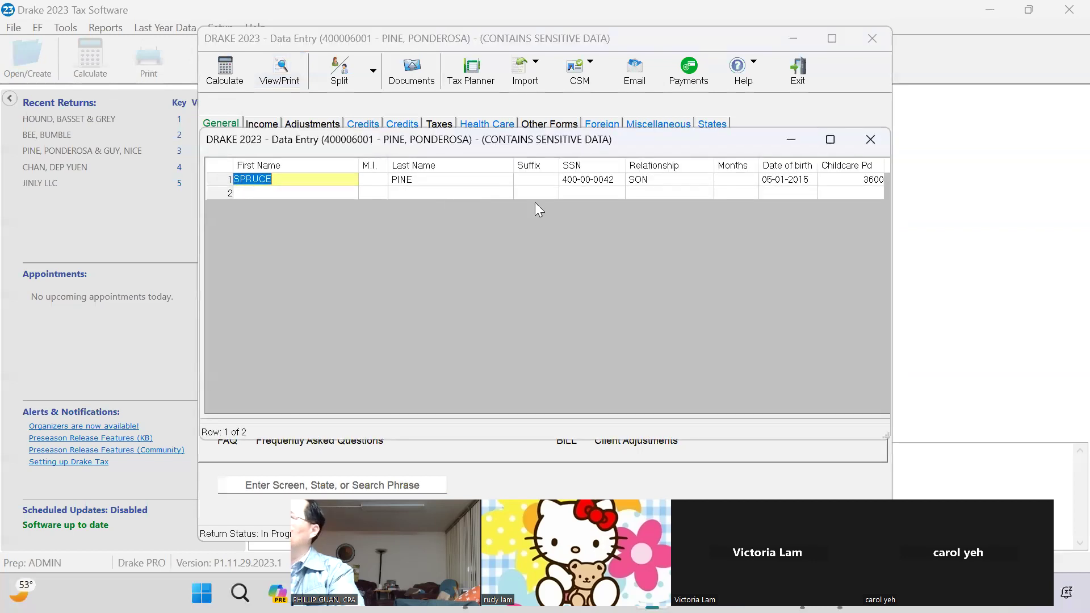
double_click(455, 182)
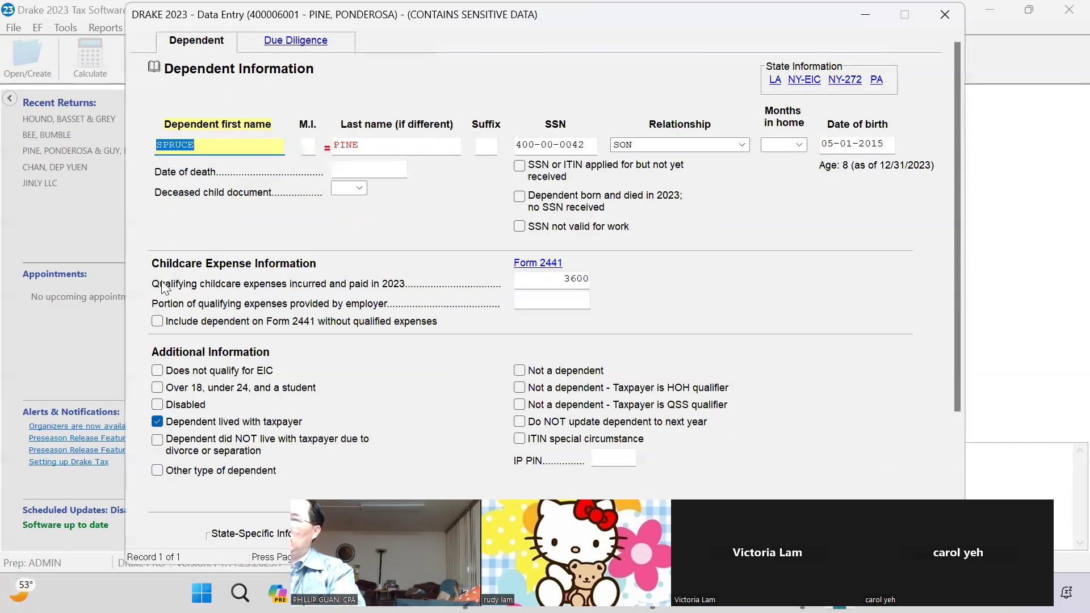
click(540, 281)
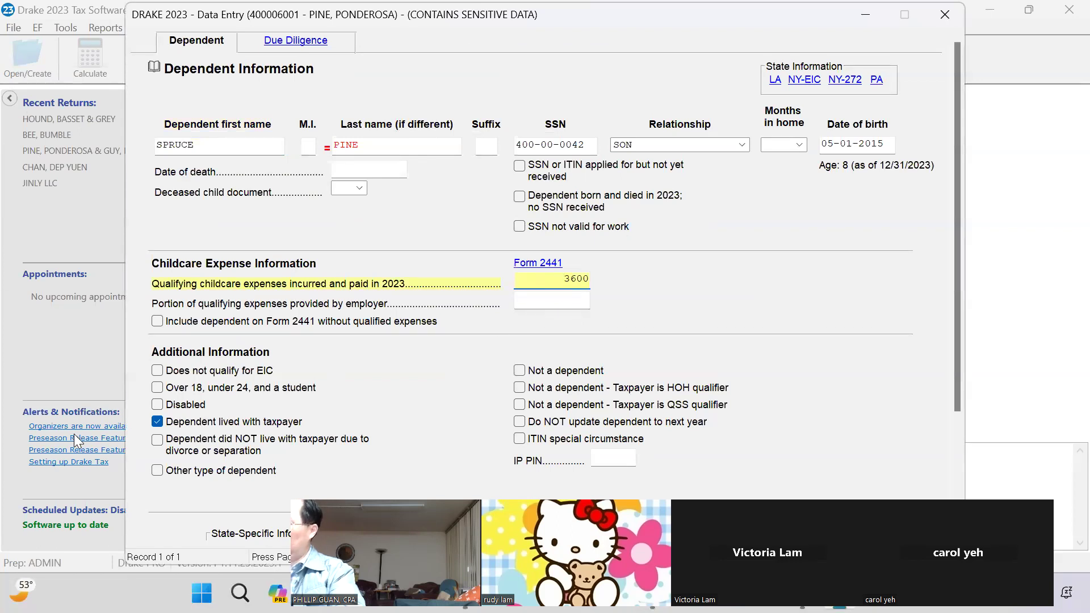
click(157, 421)
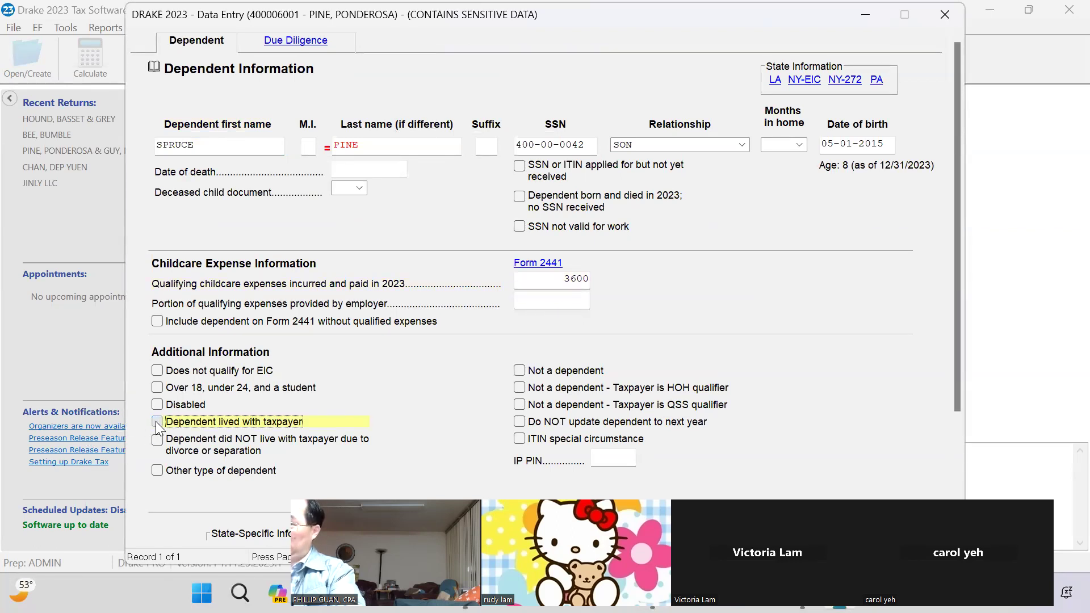
Review the dependent's Due Diligence answers showing school and medical residency records, then close the entry
click(305, 46)
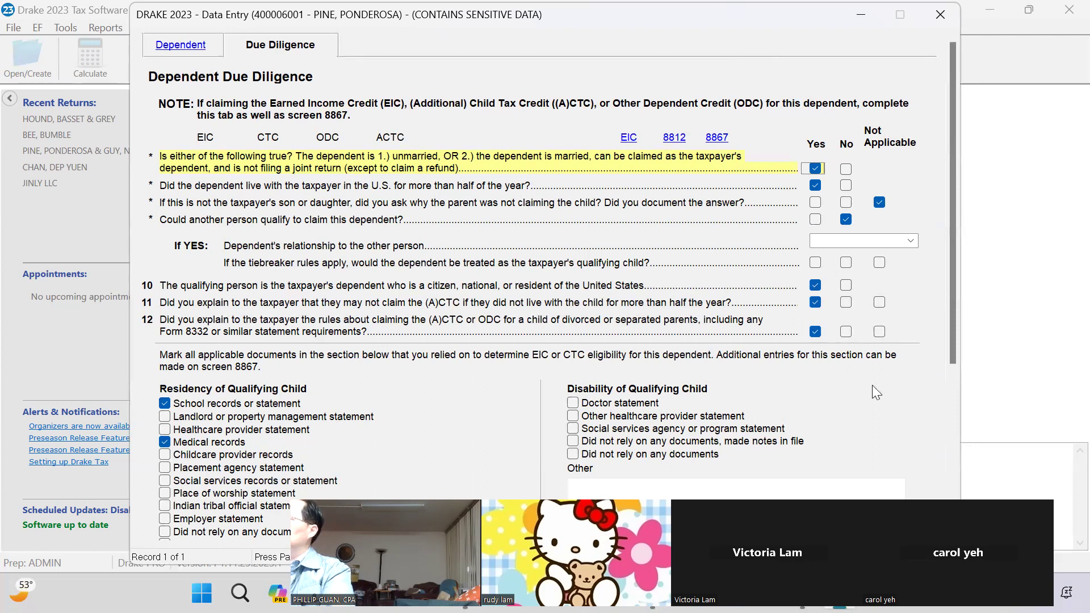
scroll(725, 191, down, 2)
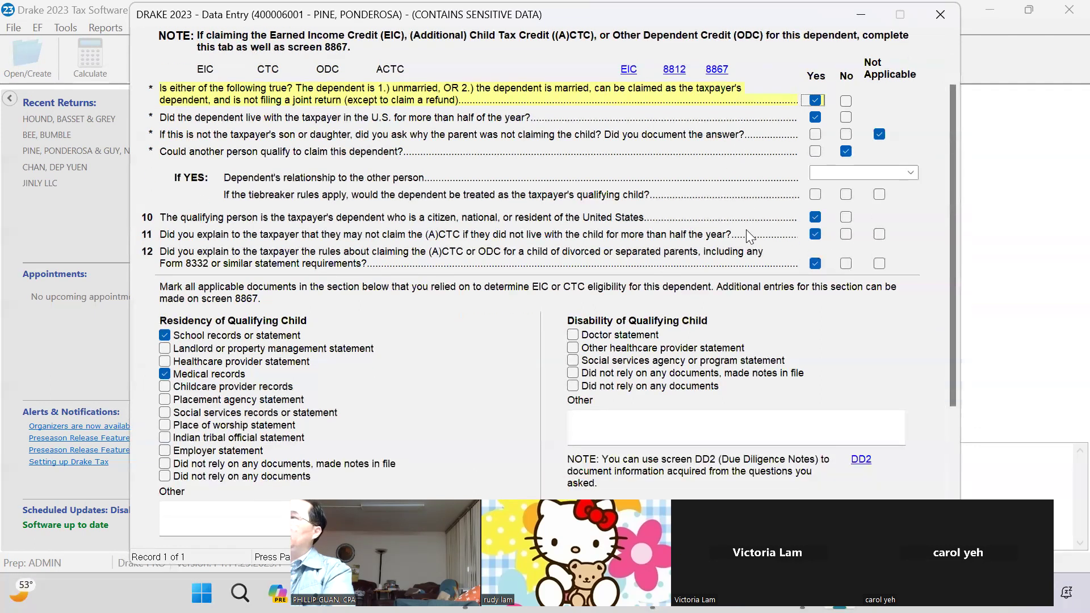
scroll(746, 239, down, 2)
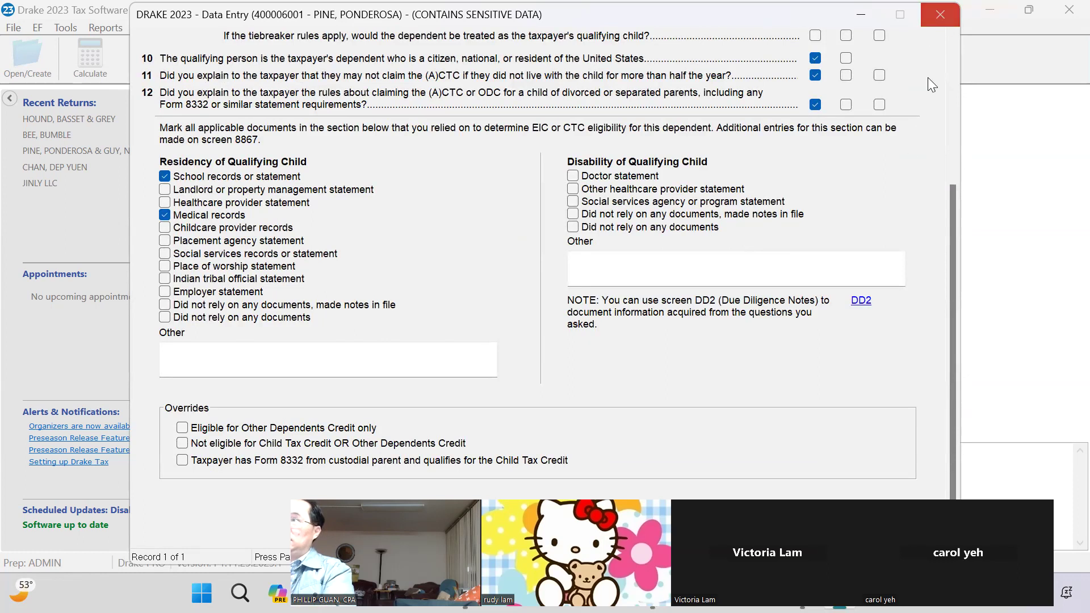
scroll(912, 150, up, 2)
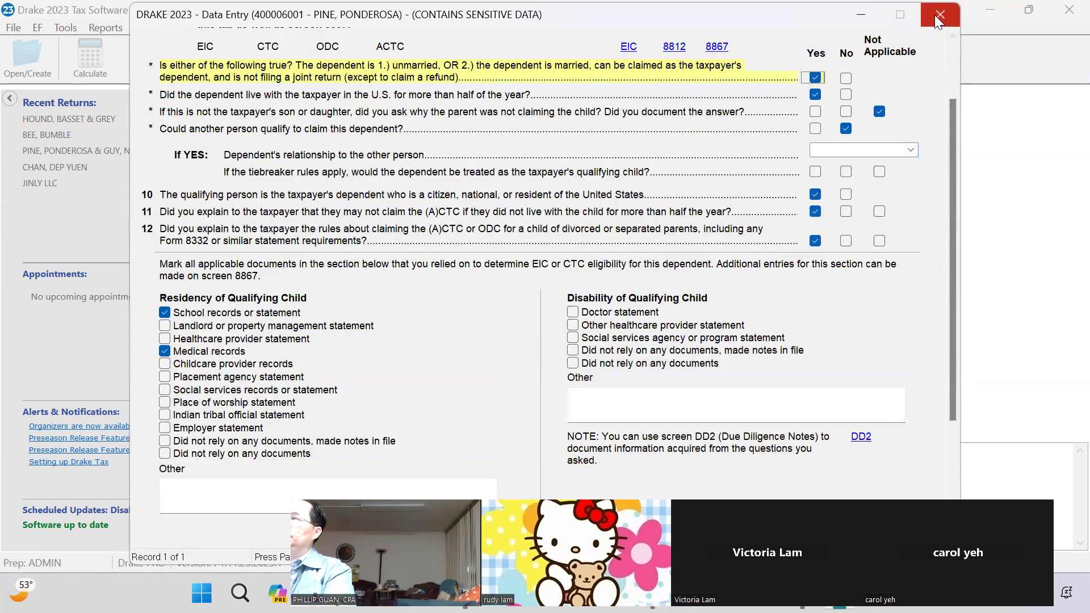
click(940, 15)
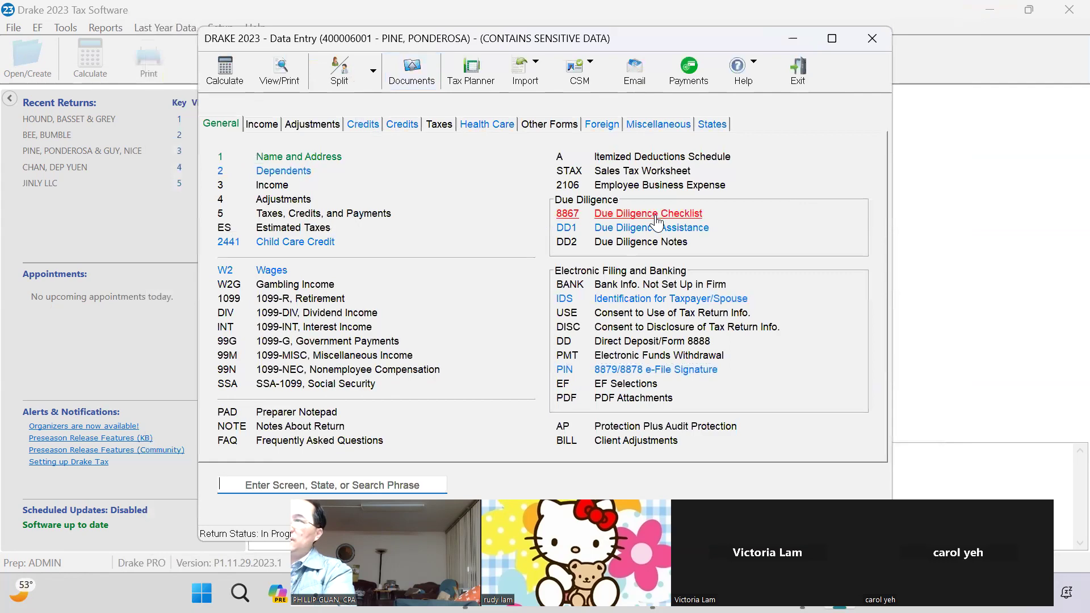
click(653, 215)
scroll(866, 211, down, 5)
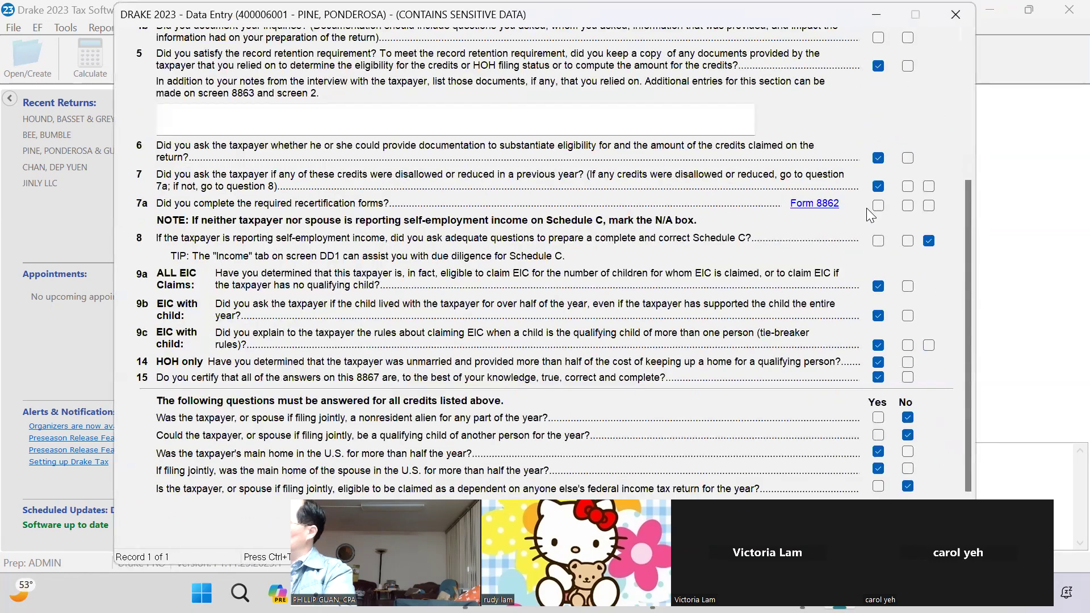
click(958, 13)
click(681, 226)
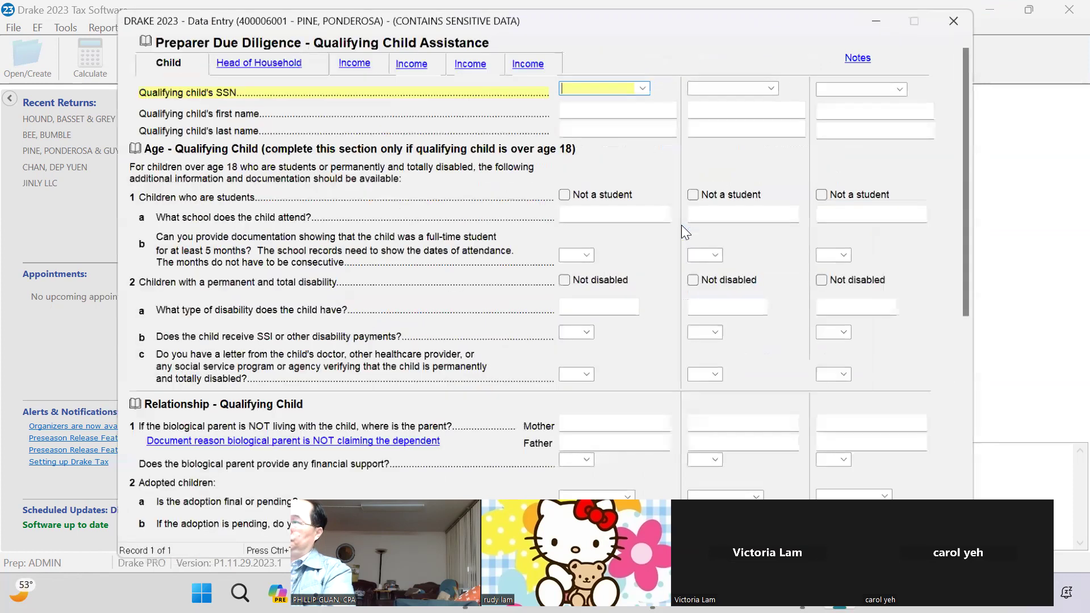
click(284, 59)
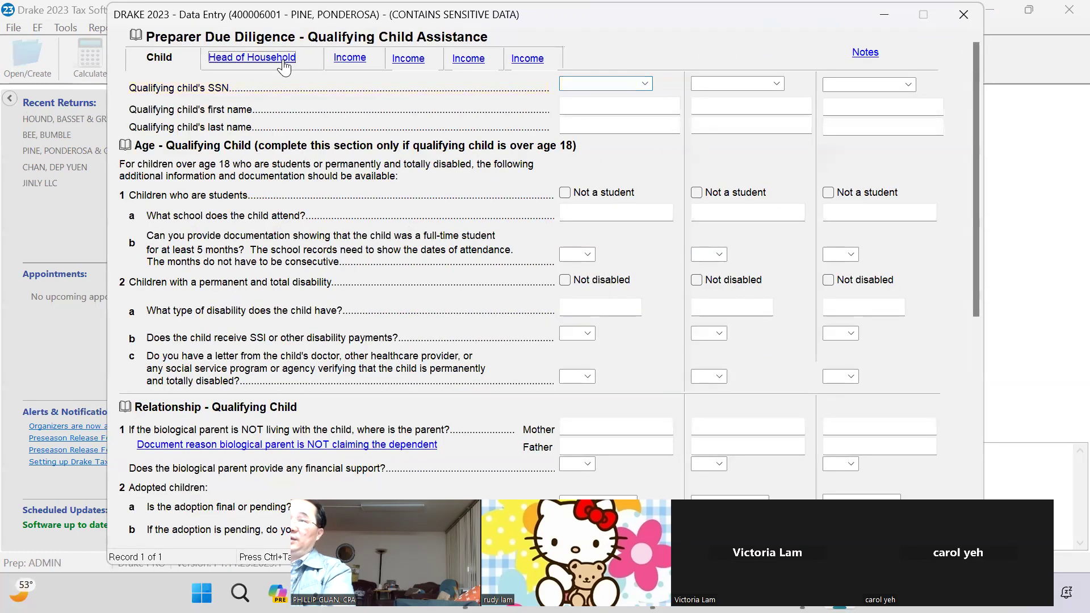
scroll(345, 176, down, 2)
scroll(345, 177, down, 5)
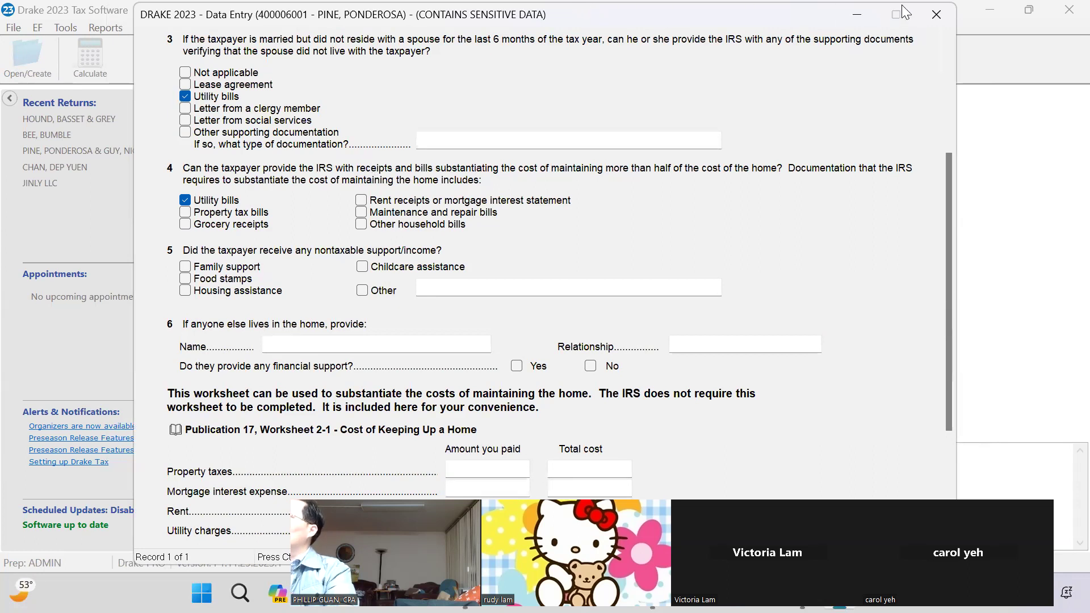
click(934, 15)
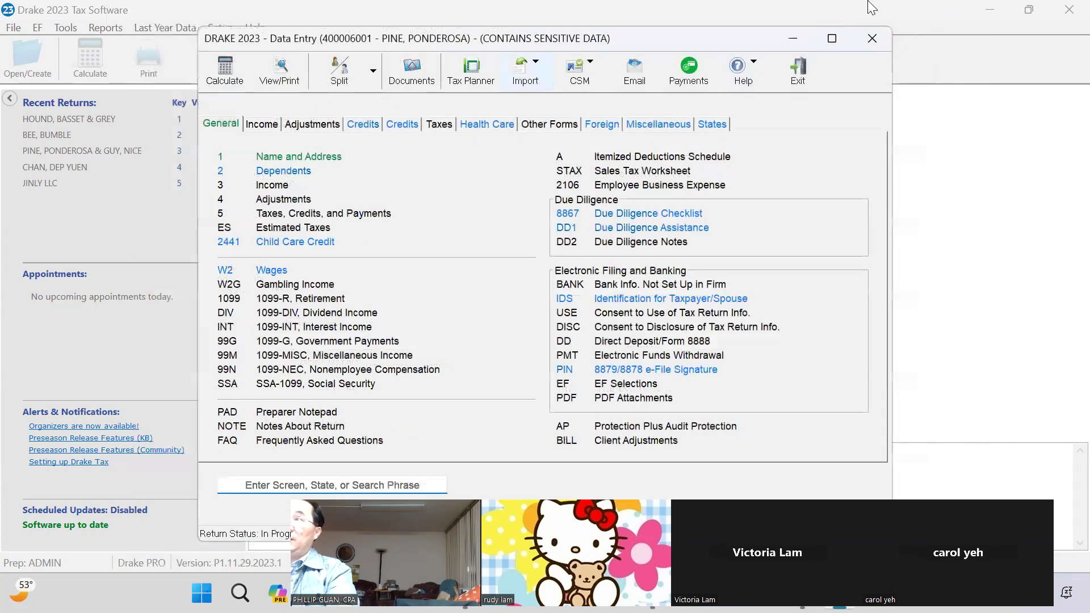
Close the return and view the first client's quick summary: In Progress, $10,290.00 balance due
click(876, 38)
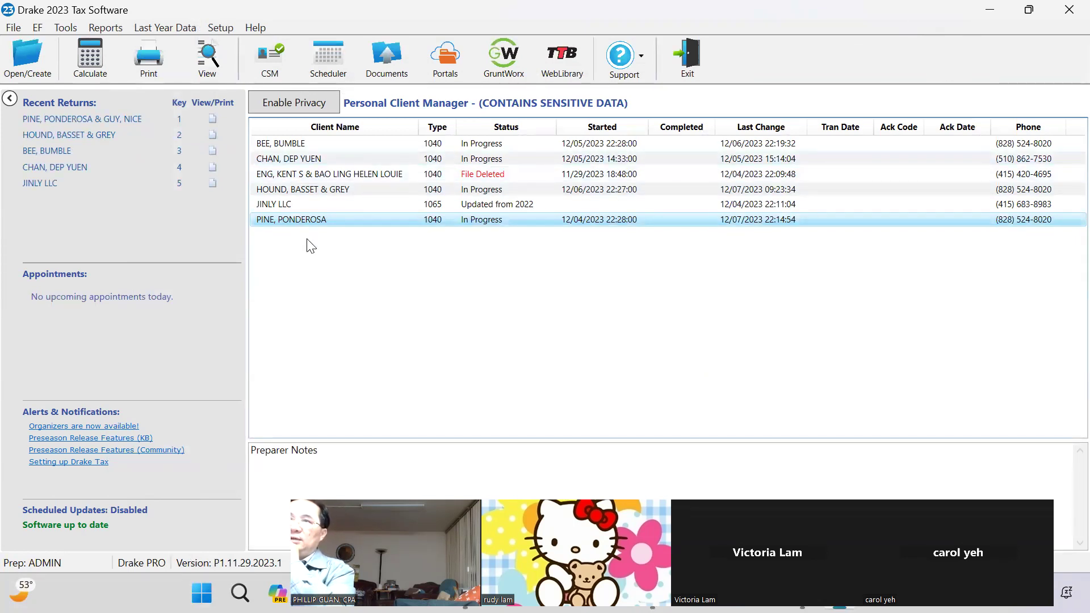
click(287, 143)
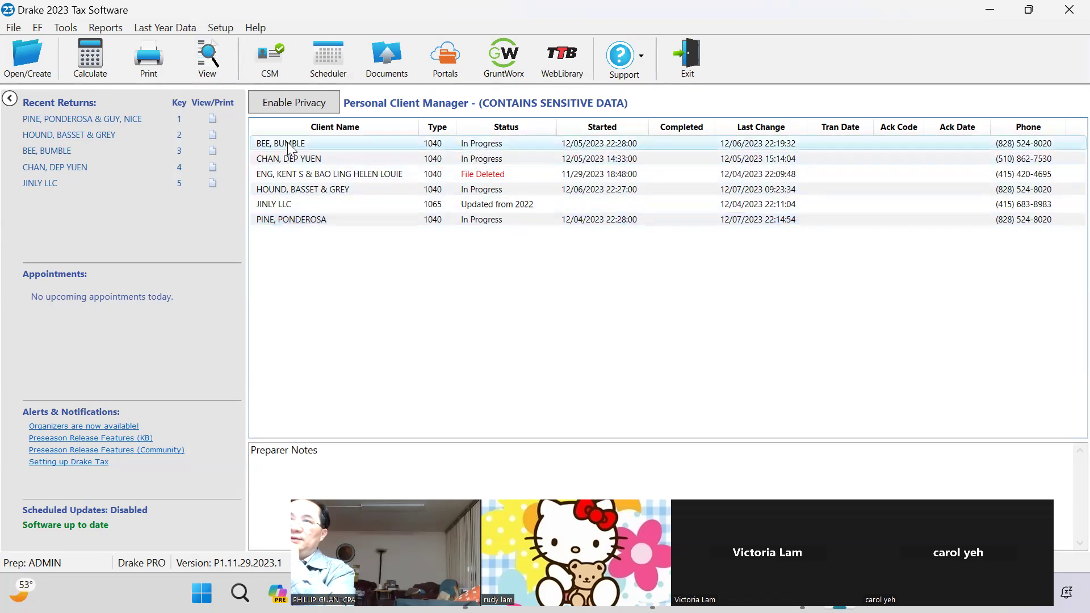
double_click(287, 143)
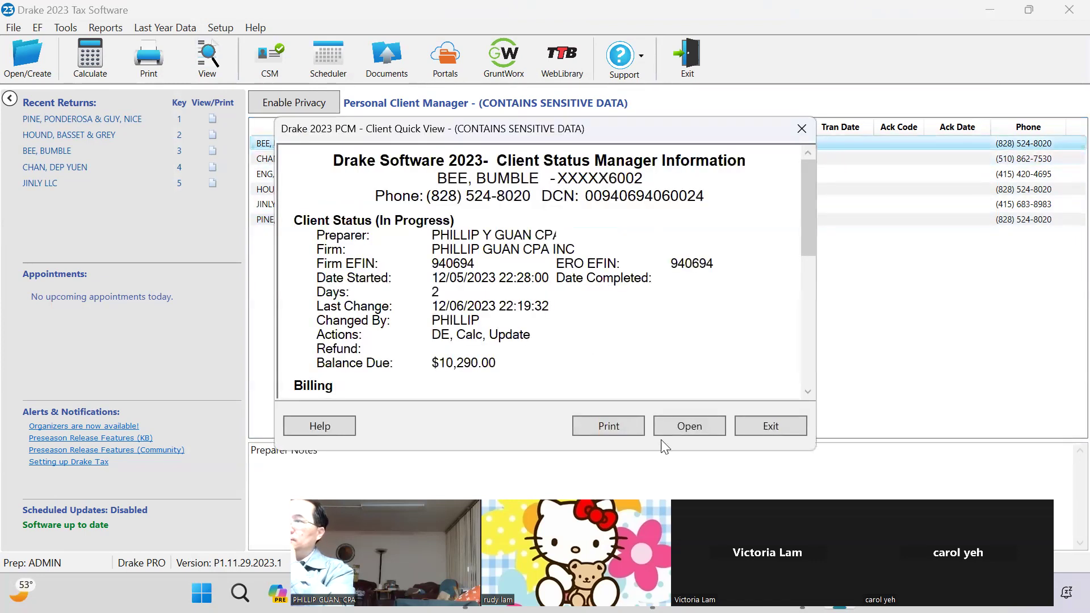
Open this client's return, calculate it in View/Print, and dismiss the state module error report
click(679, 425)
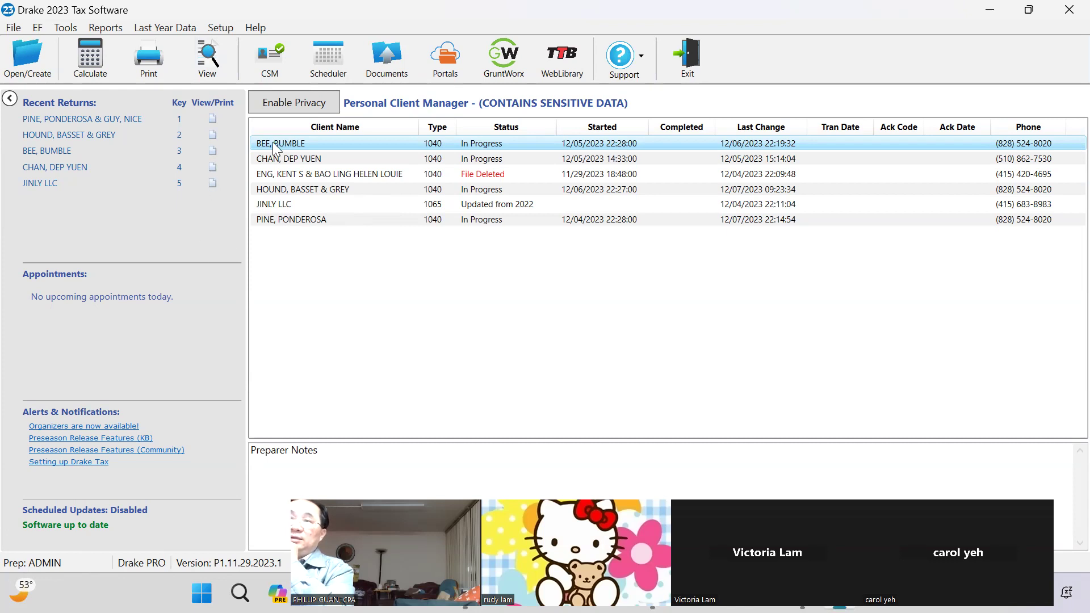
double_click(290, 146)
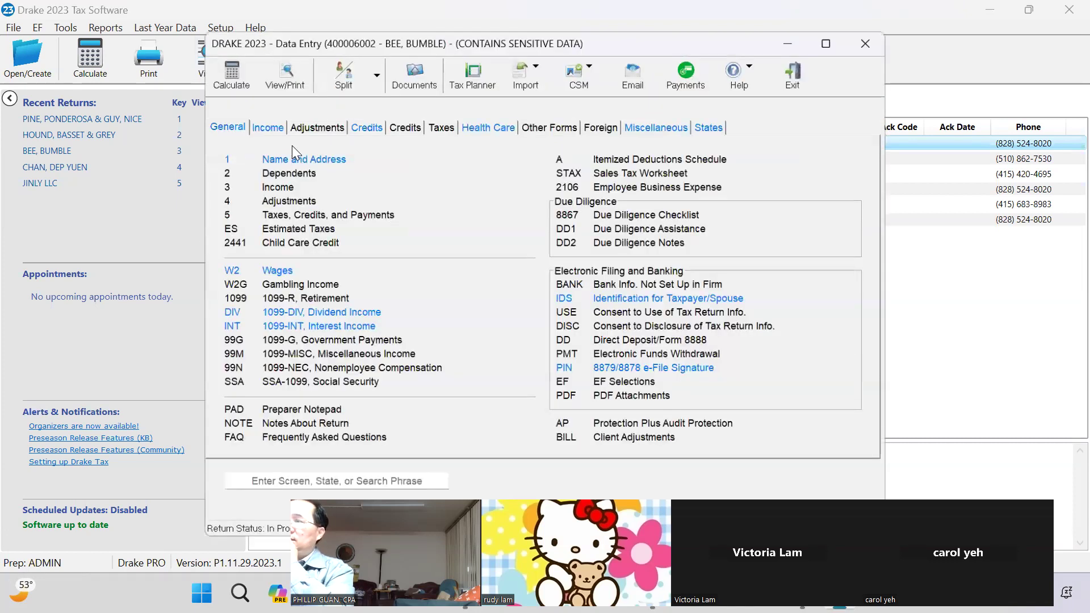
click(283, 73)
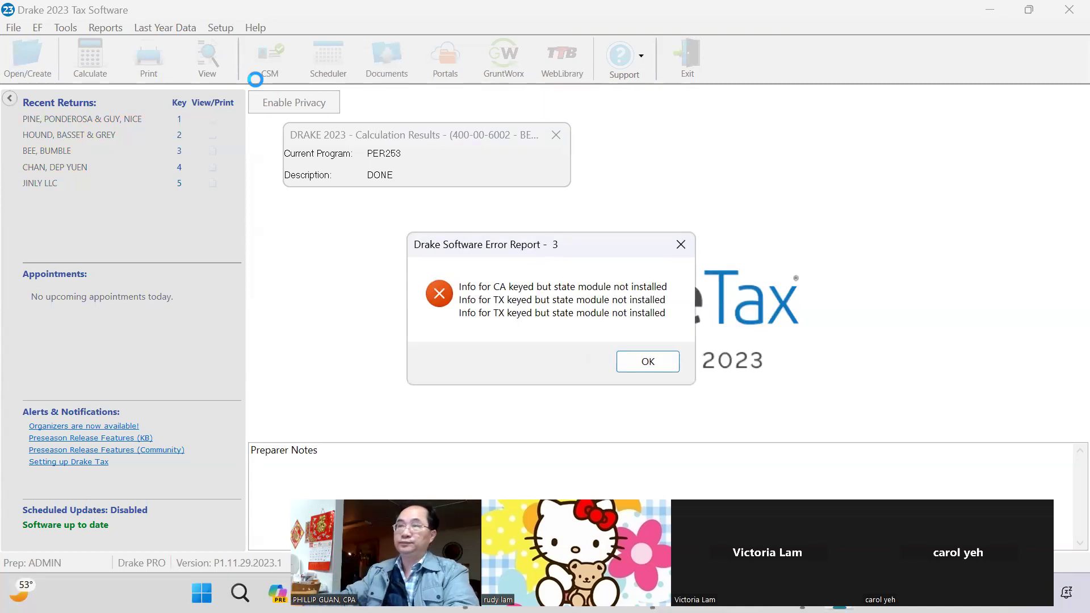
click(642, 361)
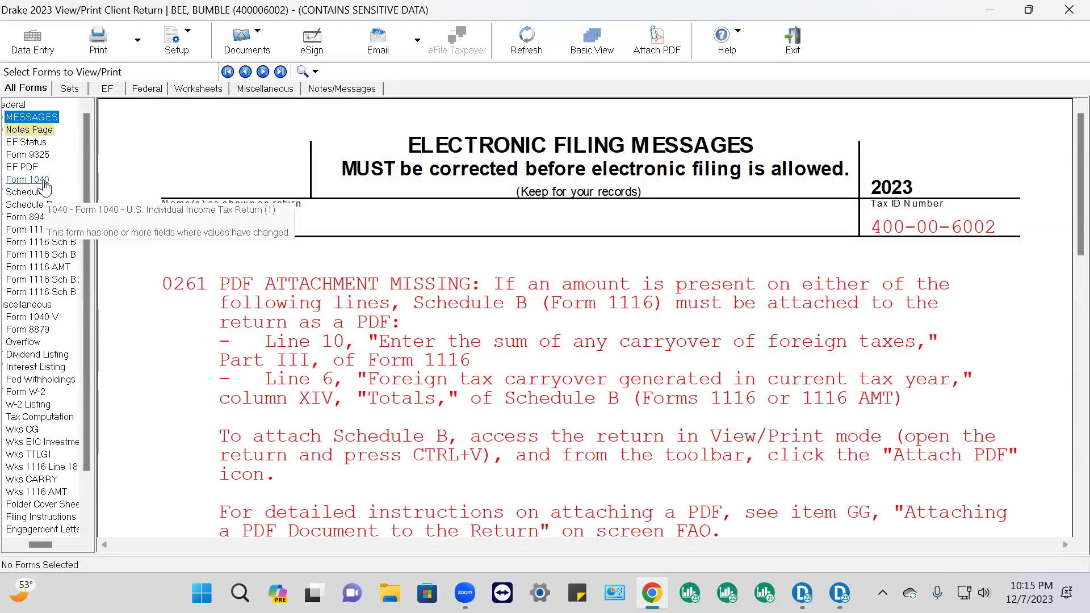
Review the client's Form 1040 and W-2 wage statement
click(44, 182)
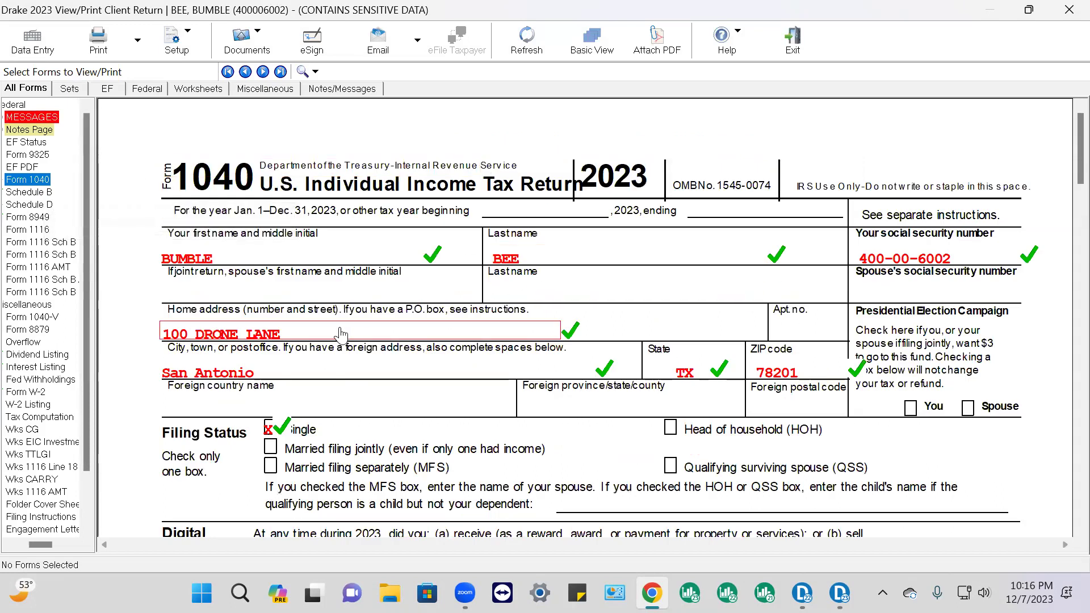
scroll(346, 295, down, 6)
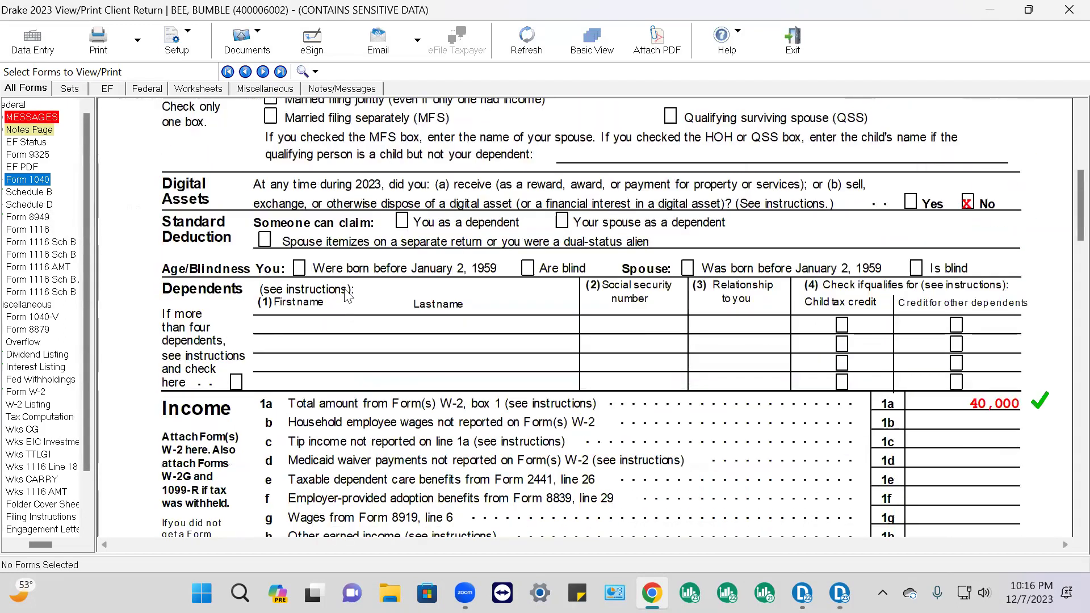
scroll(46, 318, down, 2)
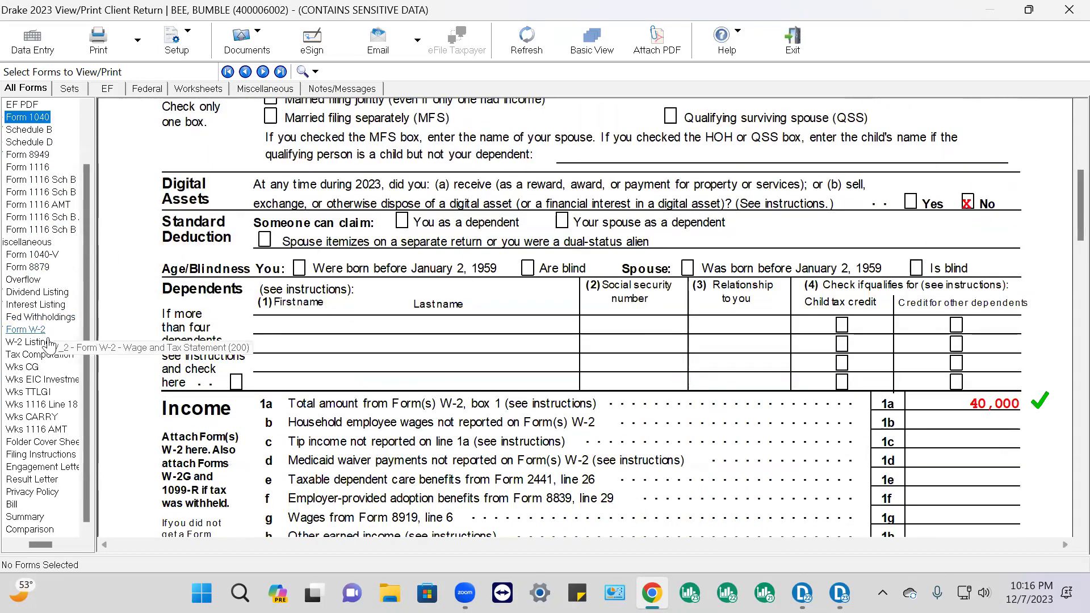
click(28, 330)
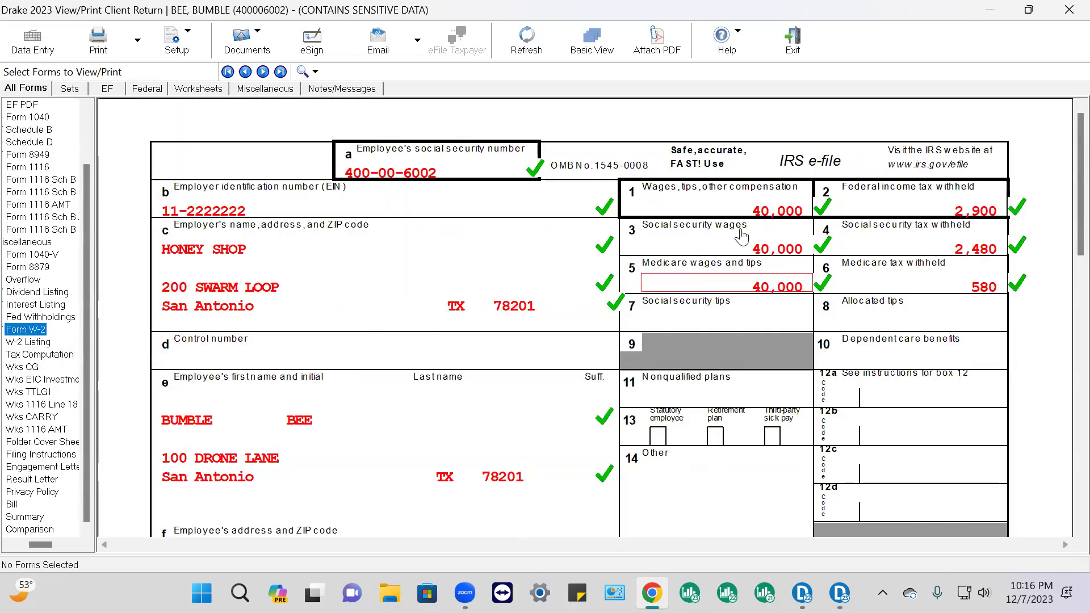
scroll(741, 235, down, 3)
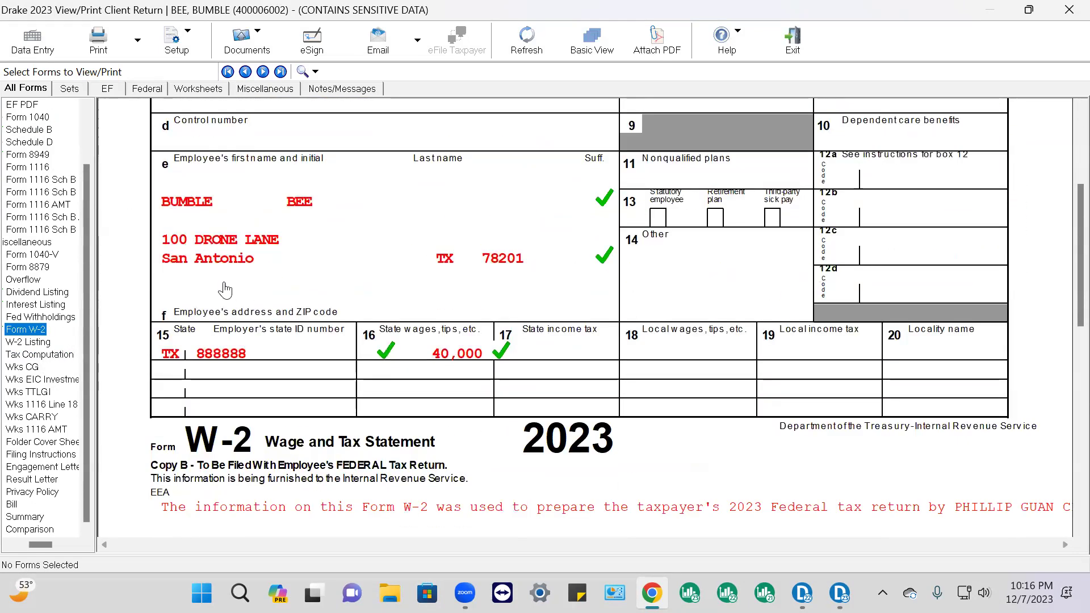
scroll(56, 246, up, 2)
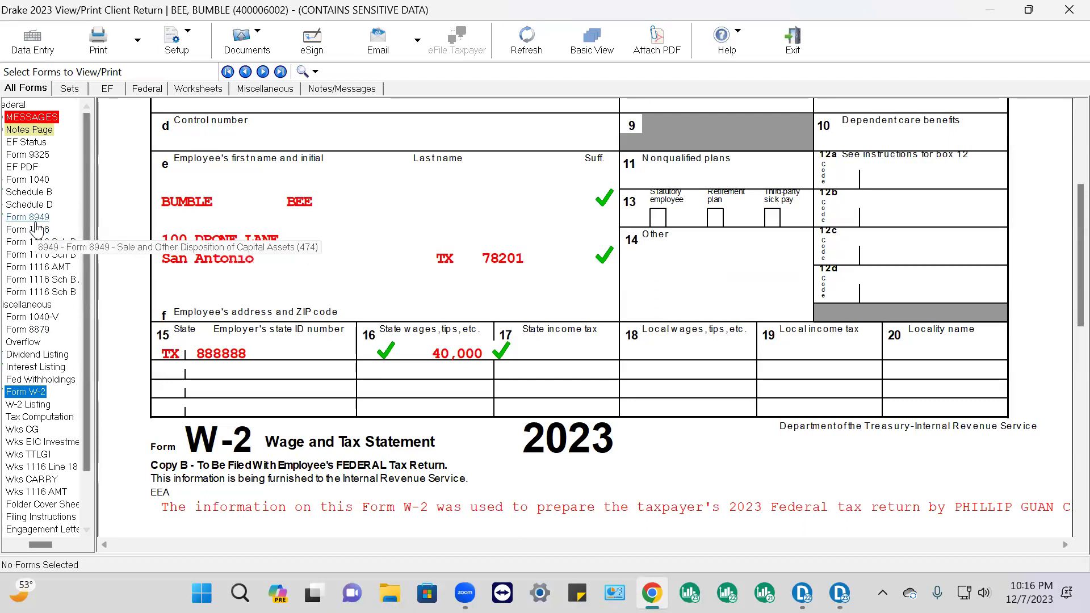
Review Schedule B's 2,500 interest and 800 dividends from HIVE BANK 1321
click(44, 194)
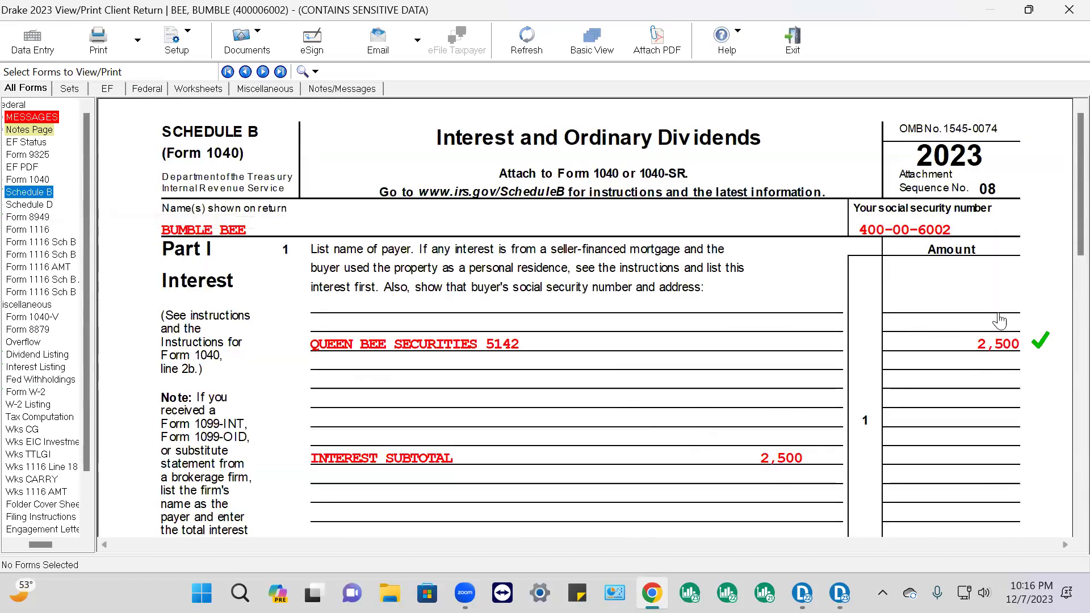
scroll(1023, 344, down, 5)
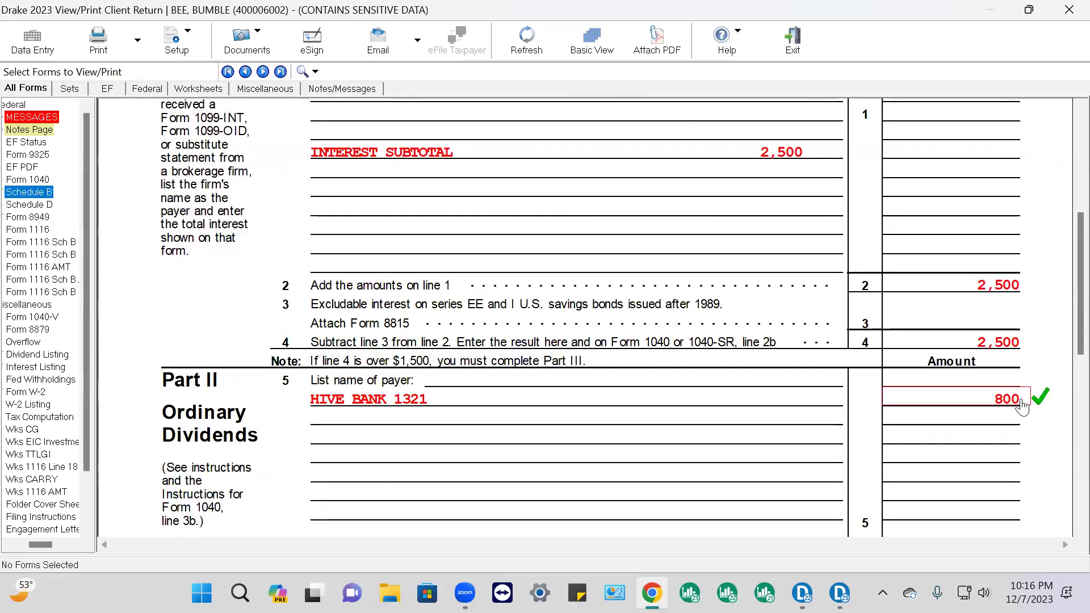
click(28, 218)
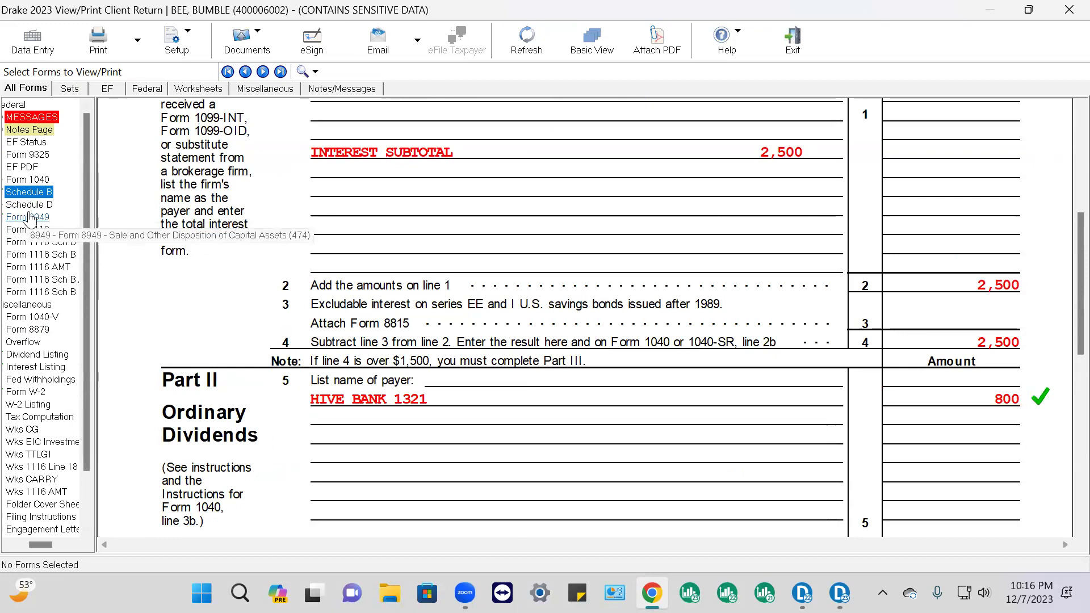
Review Schedule D's 73,000 short-term gain and check off the 21,000 line 14 carryover
scroll(813, 313, down, 6)
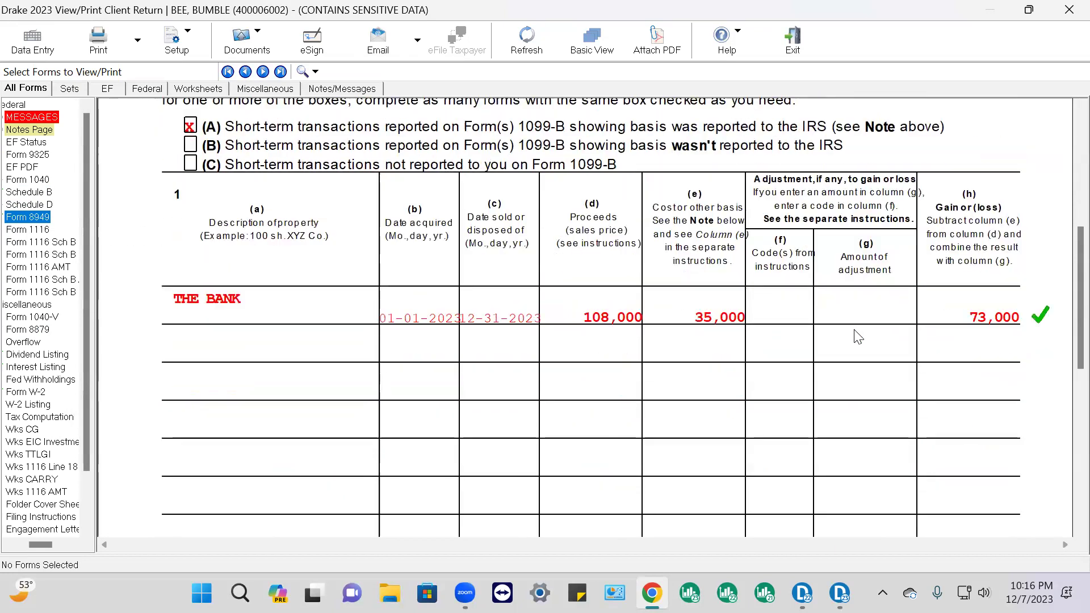
scroll(858, 337, down, 5)
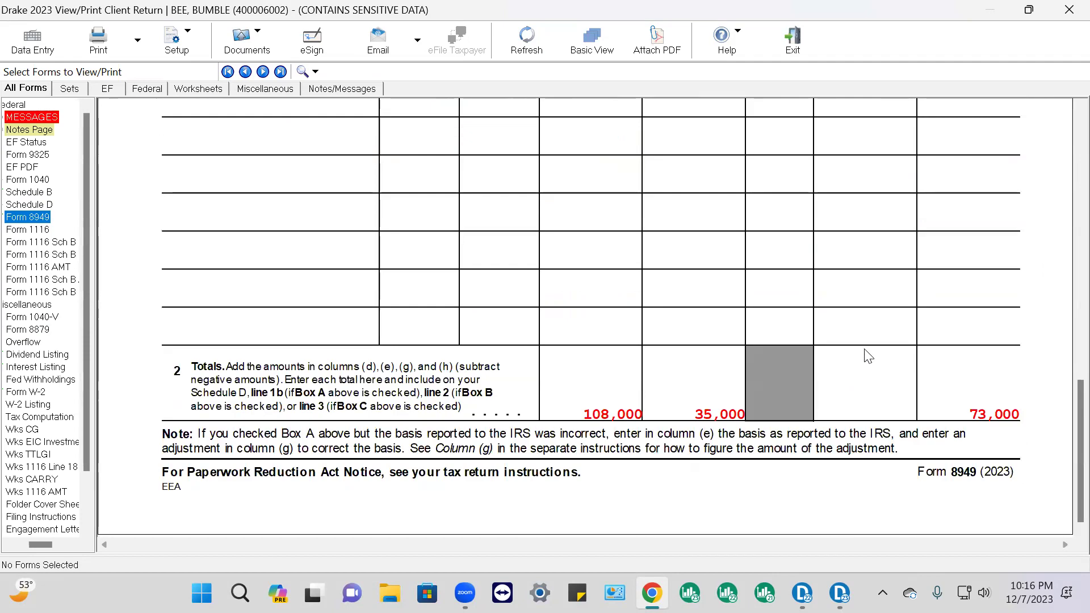
click(32, 205)
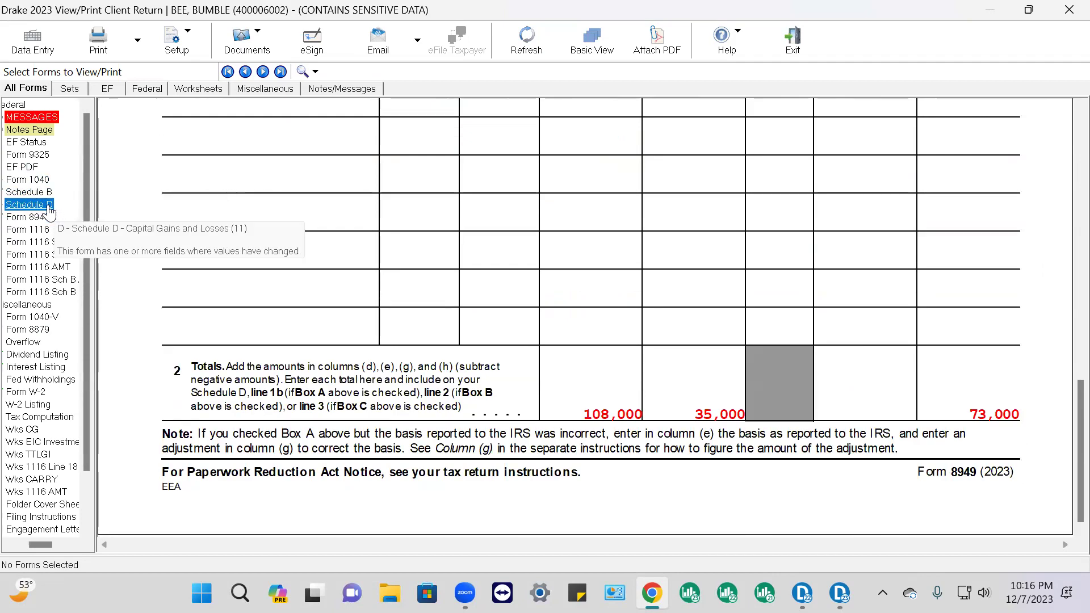
scroll(639, 284, down, 17)
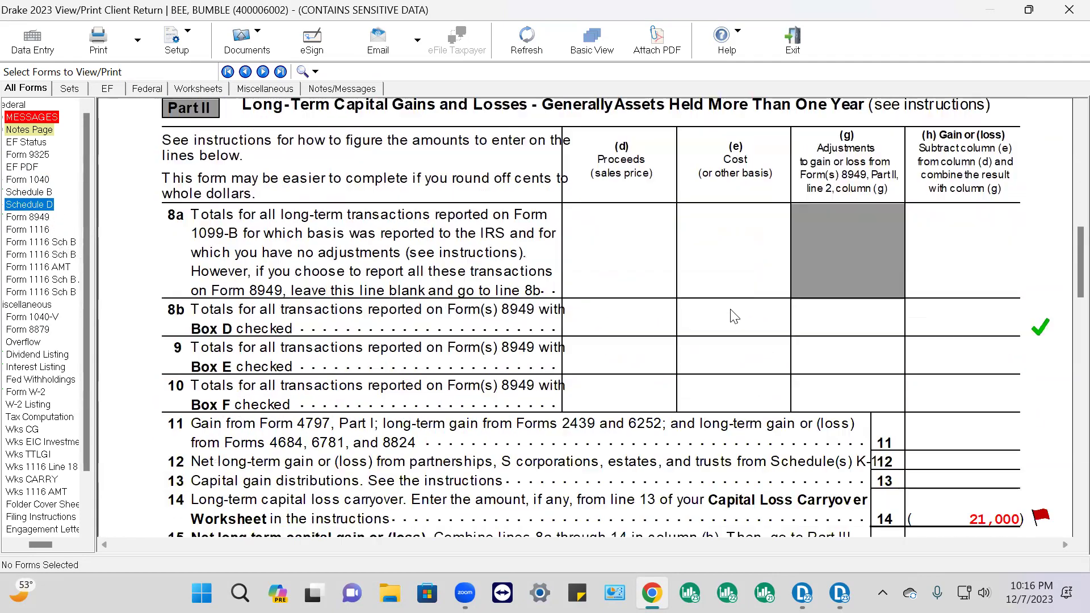
scroll(740, 323, up, 8)
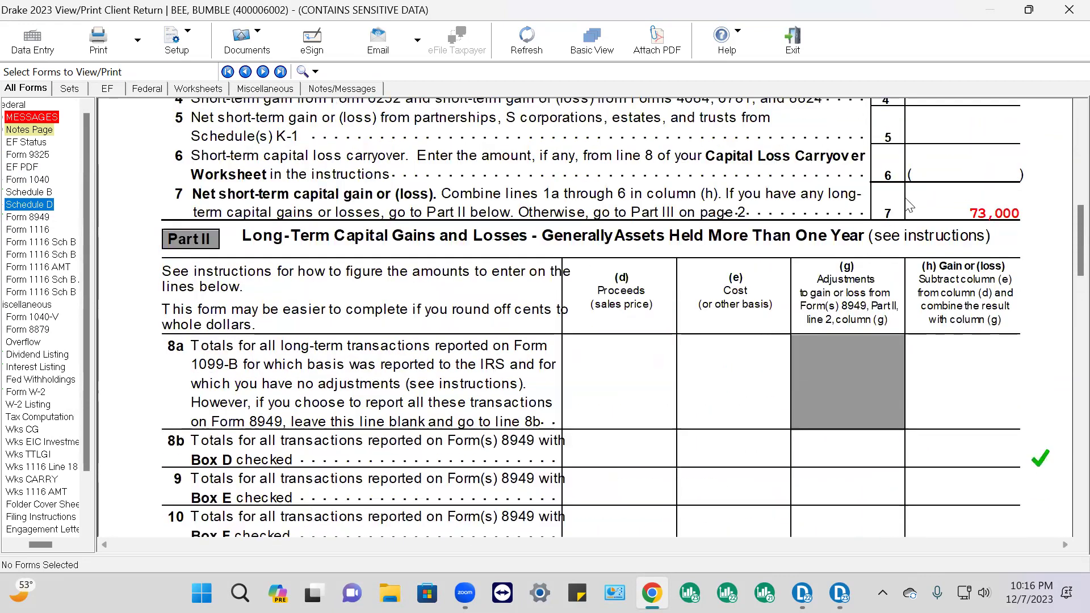
scroll(985, 225, up, 2)
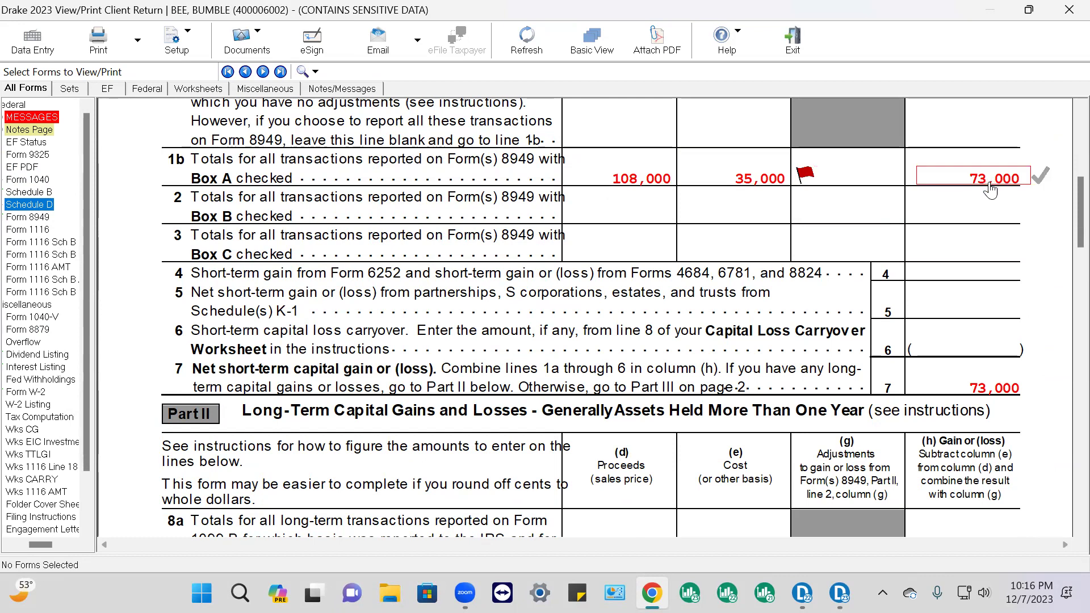
scroll(1044, 413, down, 4)
scroll(1043, 414, down, 9)
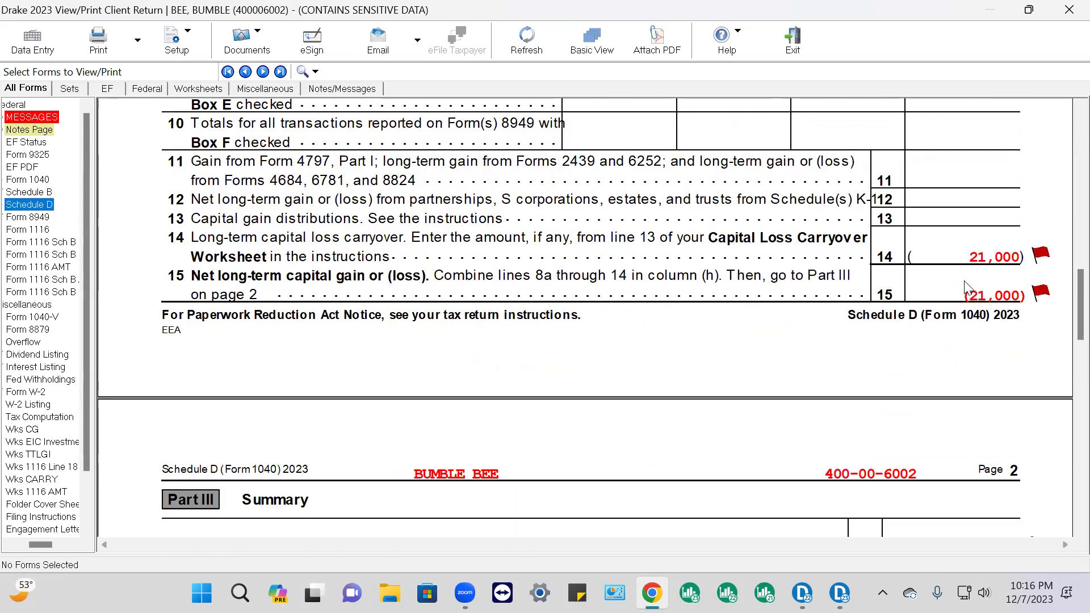
click(1041, 262)
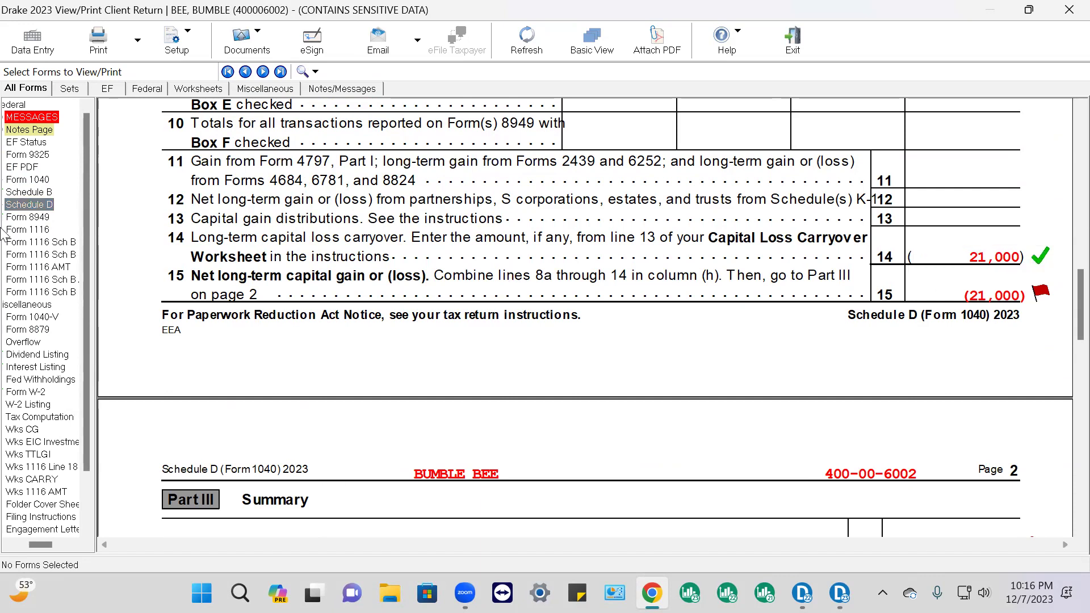
click(27, 179)
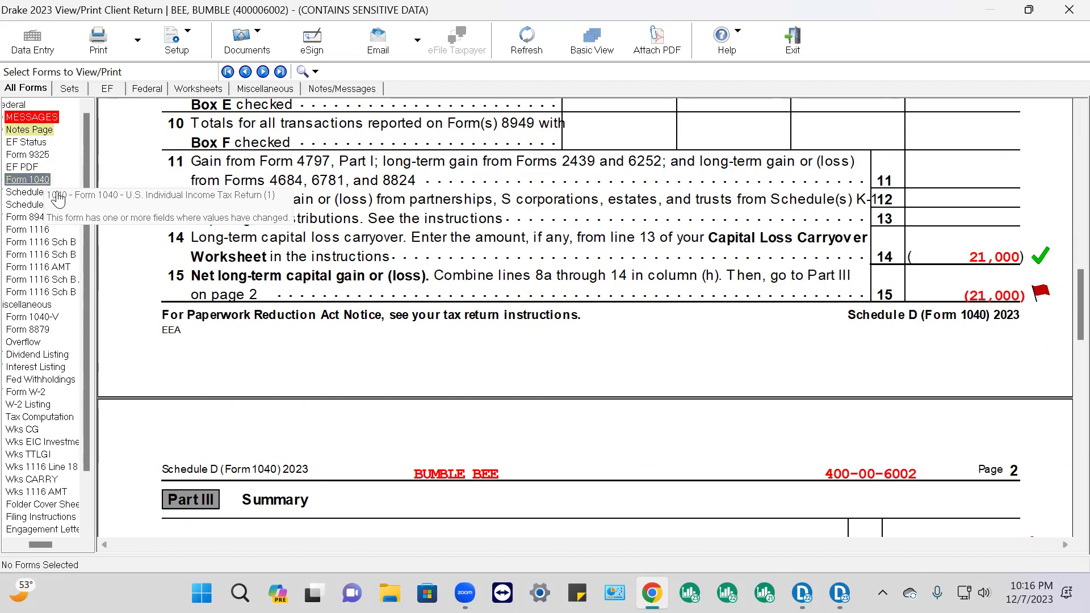
Look over Form 1040 in the View/Print forms list
click(35, 183)
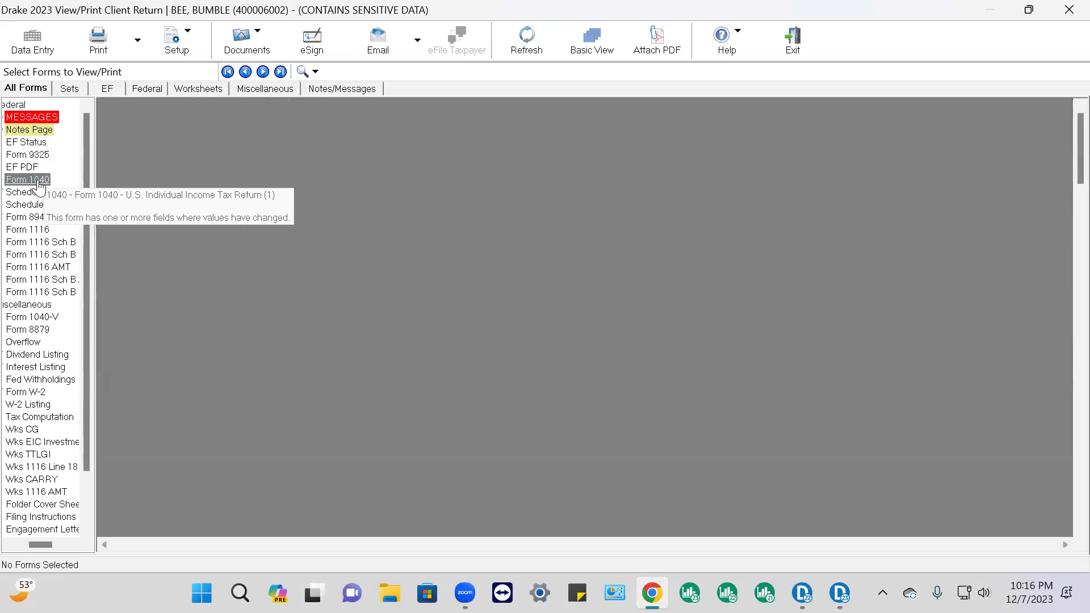
scroll(879, 306, down, 10)
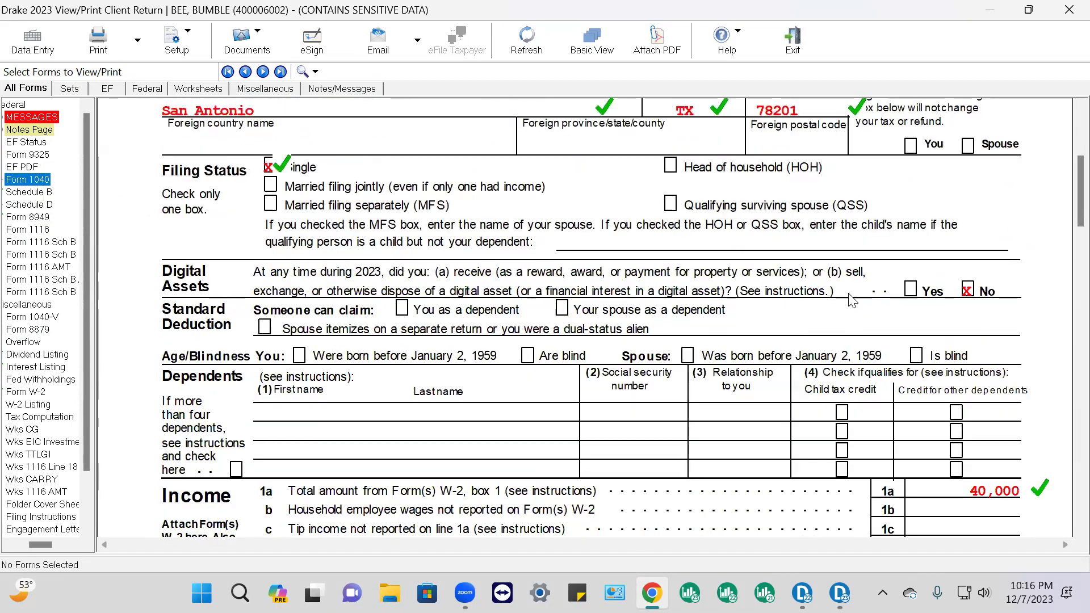
scroll(878, 306, down, 10)
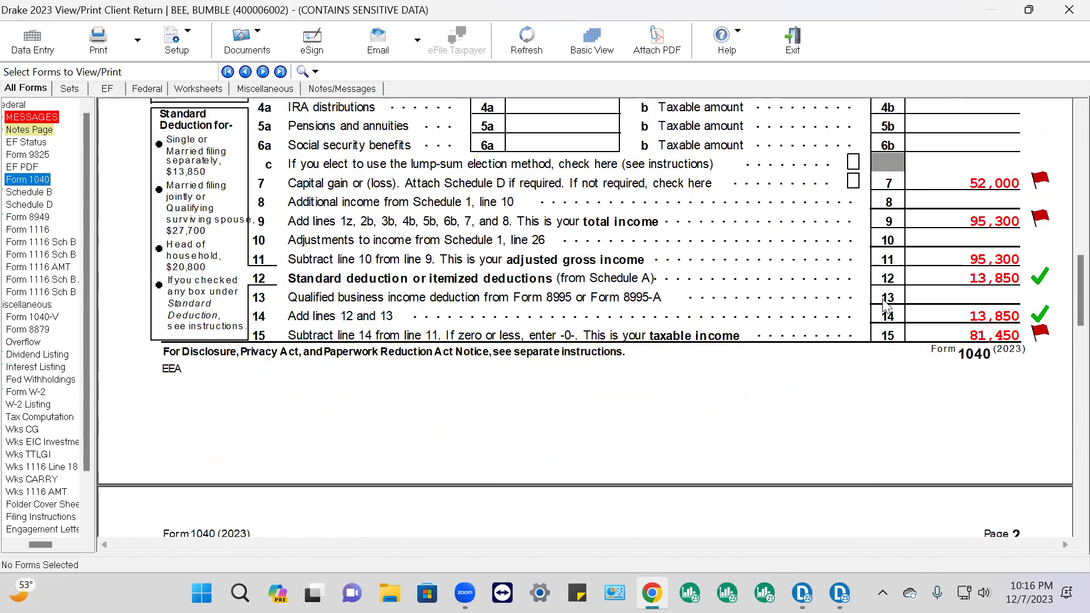
scroll(884, 305, down, 7)
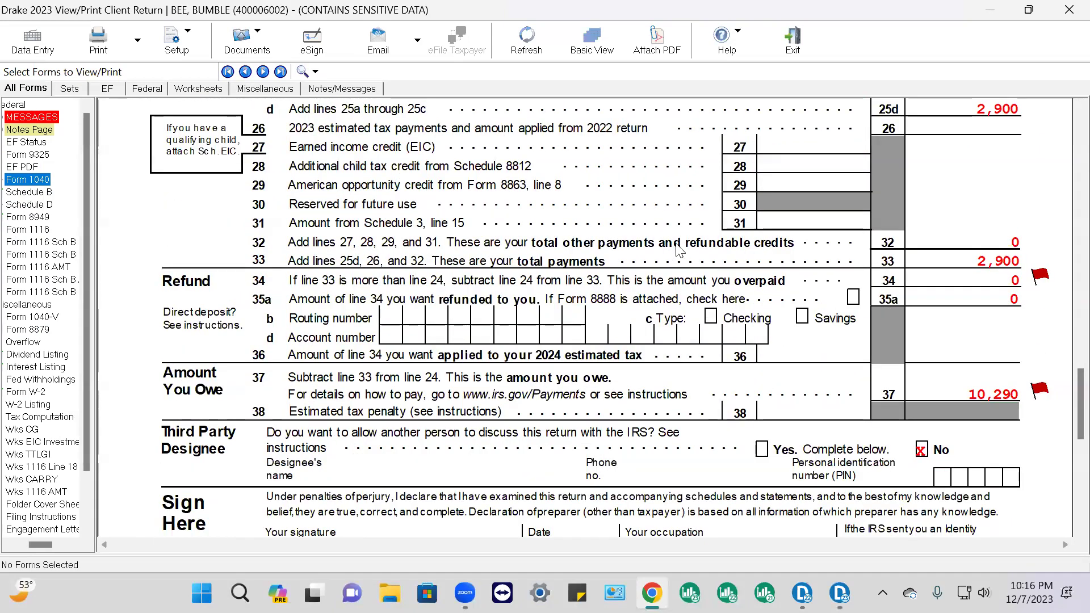
scroll(815, 295, up, 10)
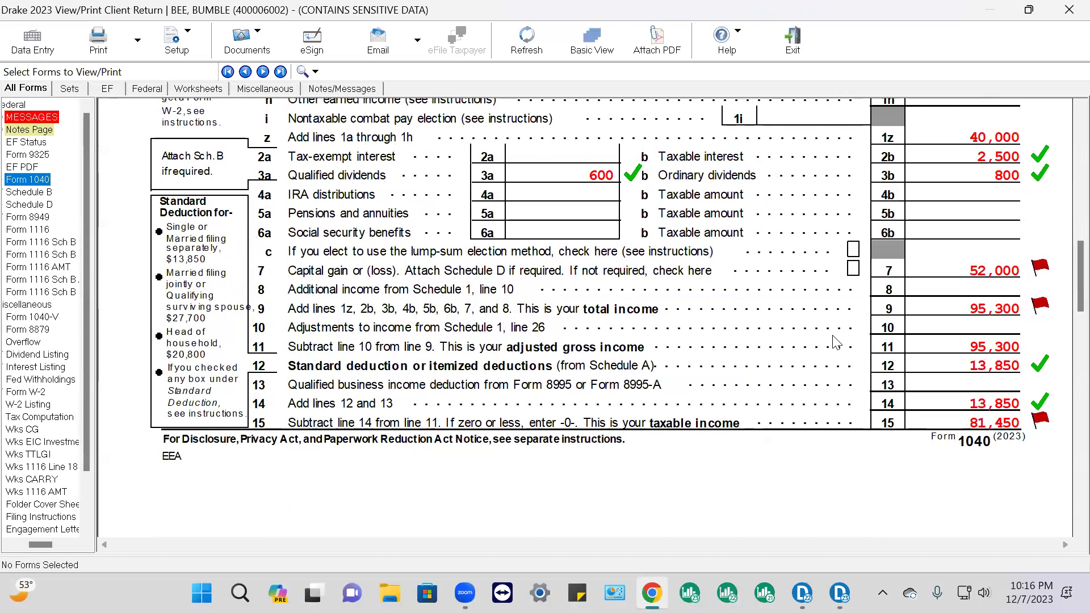
scroll(836, 341, up, 1)
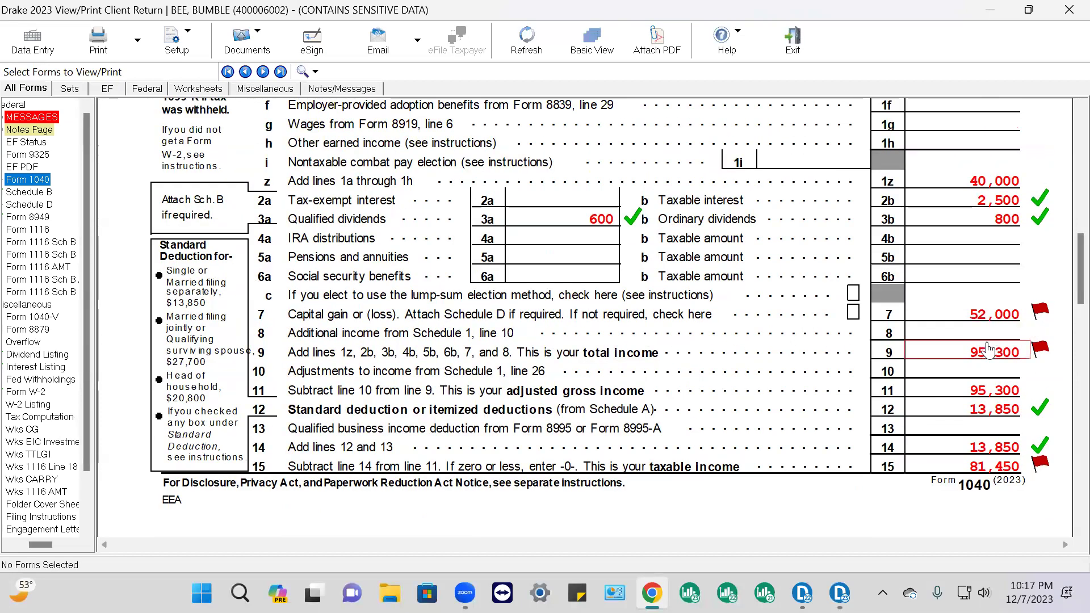
Return to Schedule D and mark line 1b's 73,000 gain as reviewed
click(40, 206)
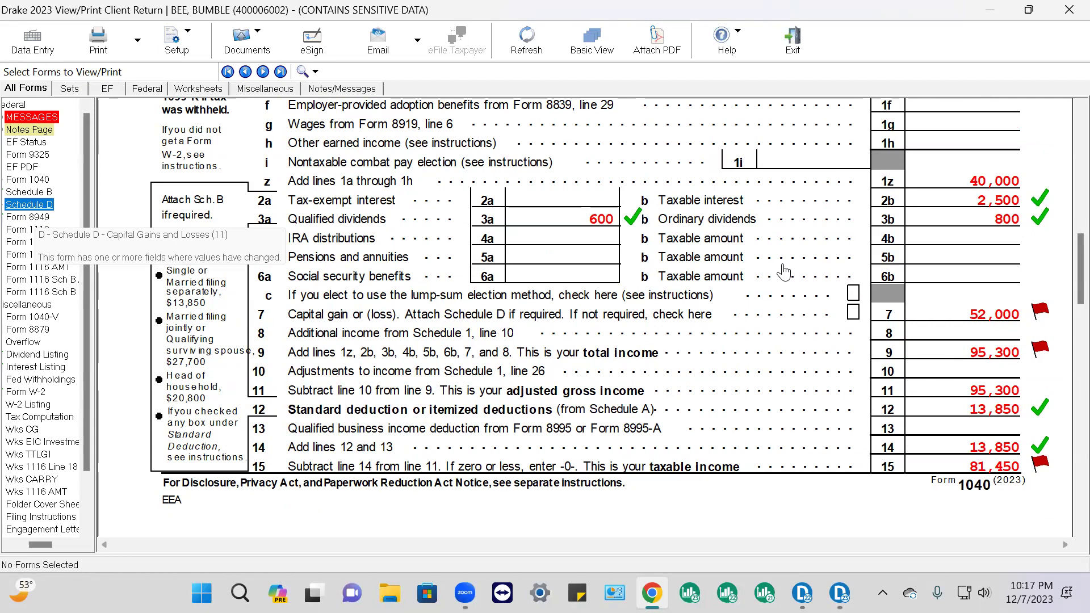
scroll(866, 321, down, 8)
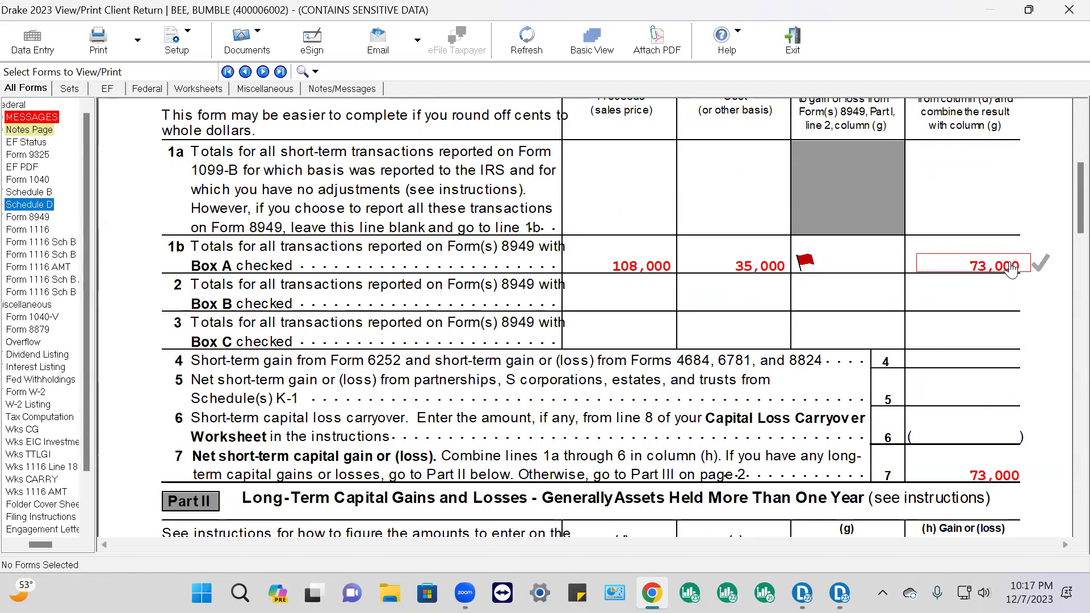
click(1040, 263)
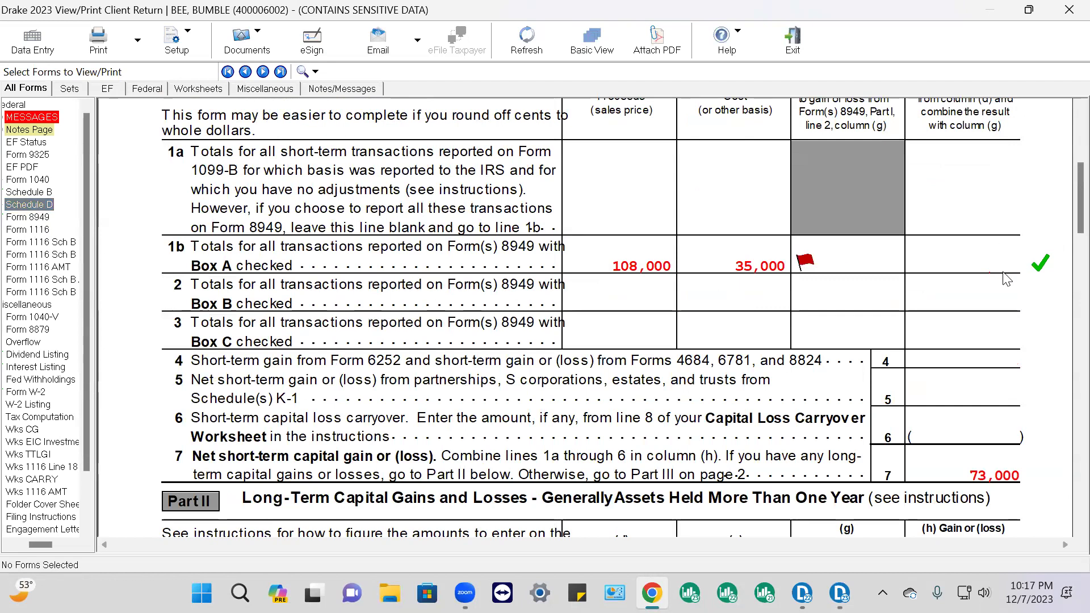
scroll(1050, 340, down, 8)
scroll(1064, 437, down, 3)
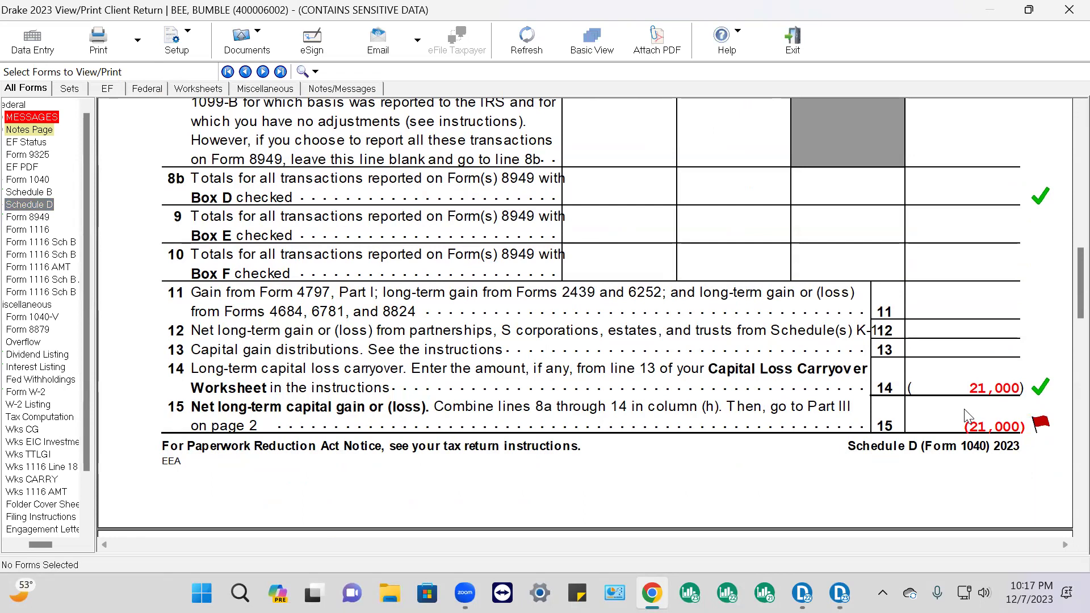
Delete the detail worksheet behind line 14's 21,000 carryover on the D2 loss carryover screen
click(28, 55)
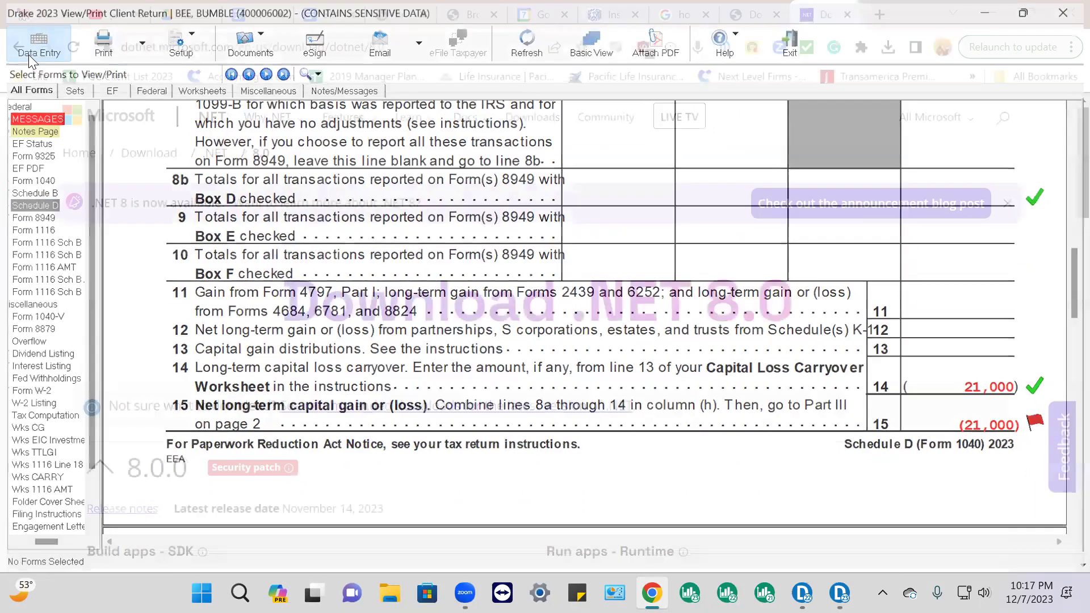
click(261, 125)
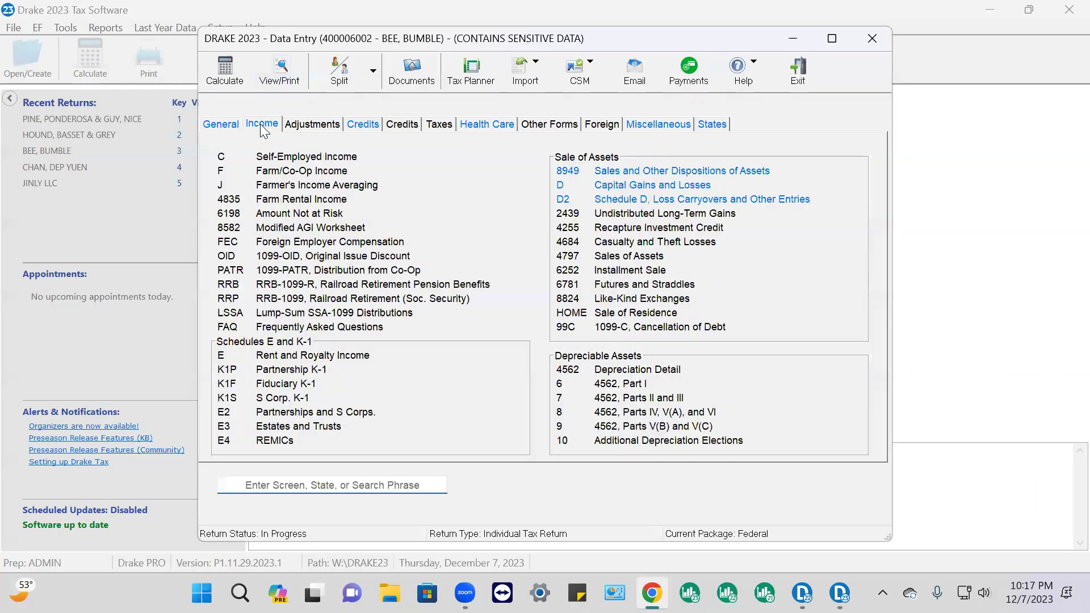
click(691, 207)
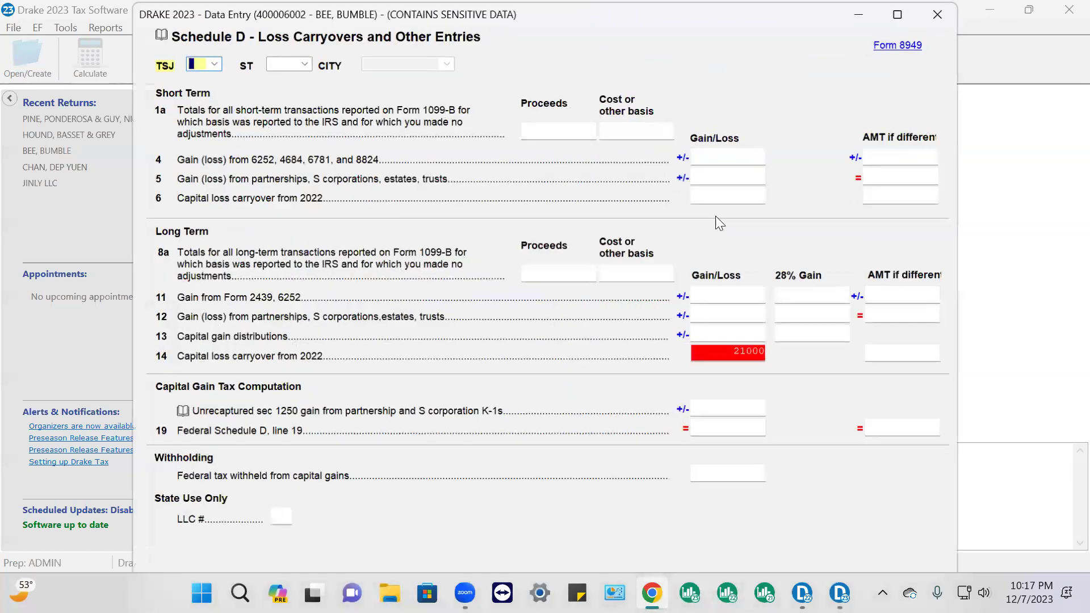
key(Escape)
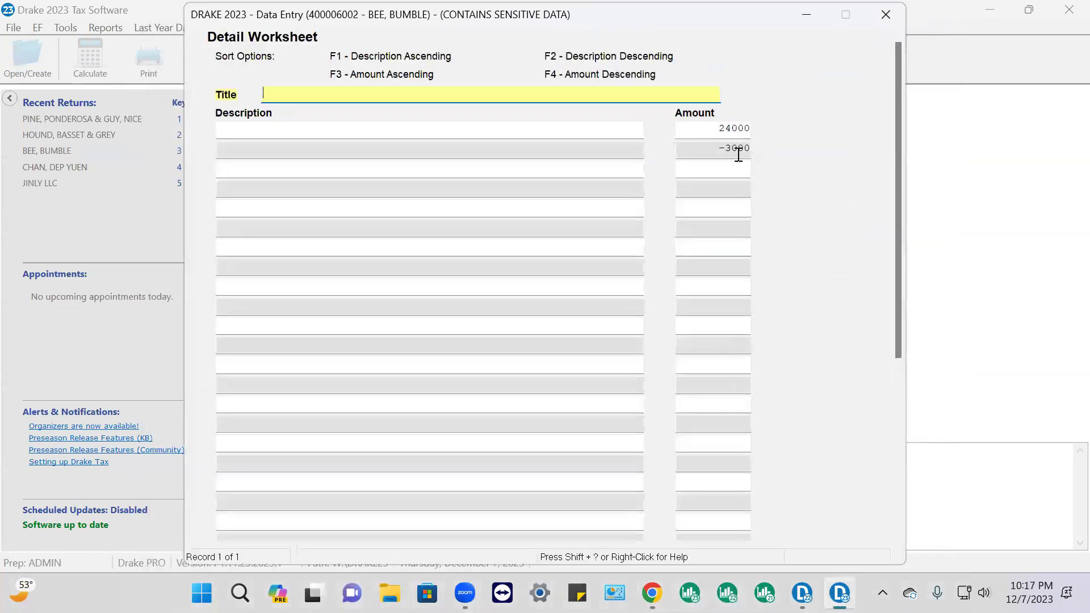
right_click(762, 51)
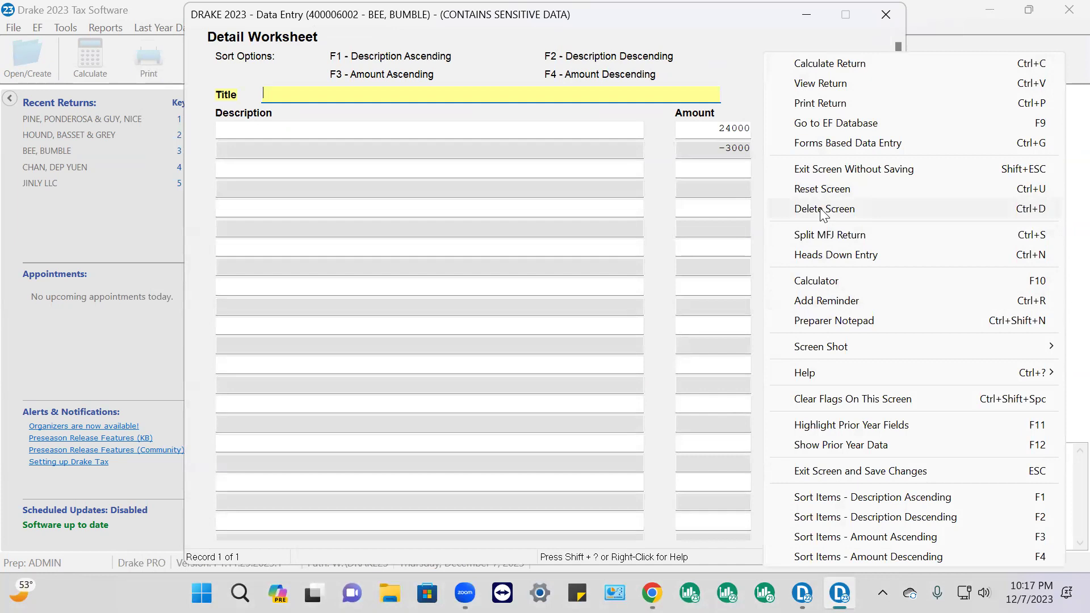
click(820, 209)
click(488, 349)
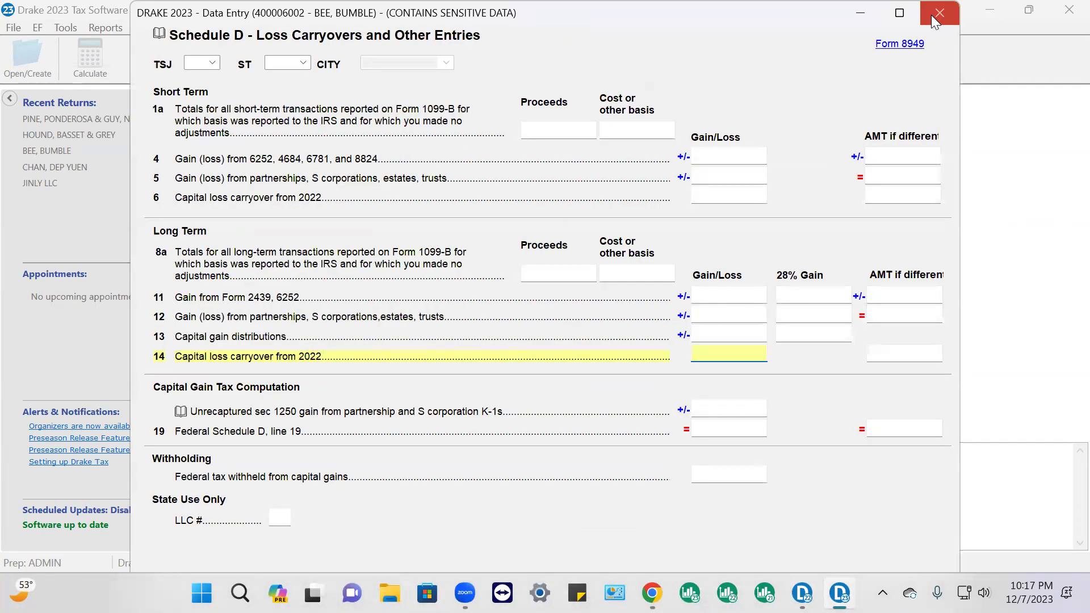
click(940, 14)
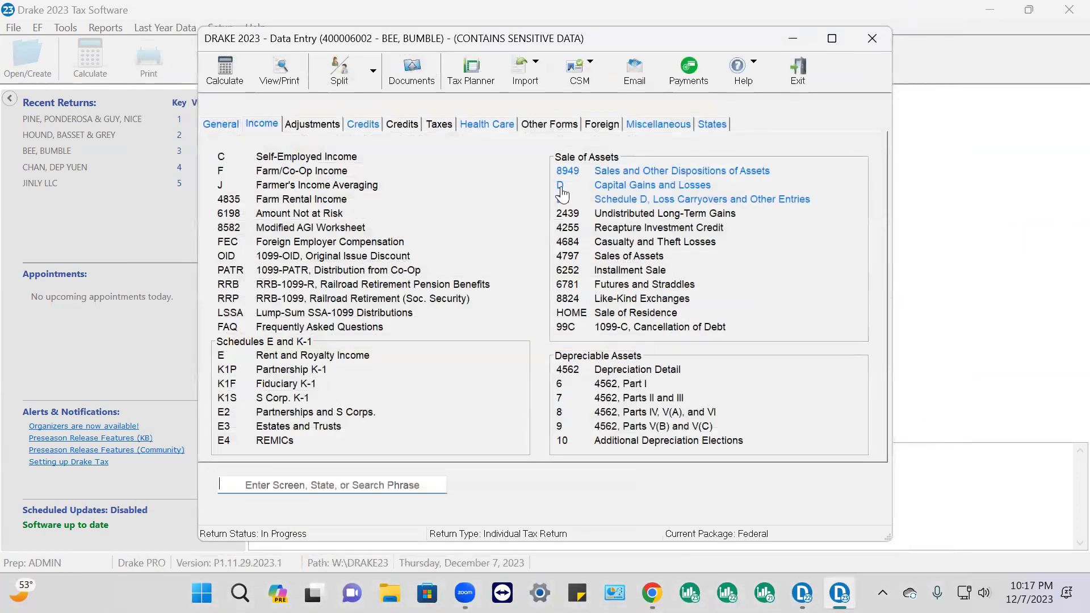
Change THE BANK sale's proceeds to 2500 and cost from 35000 to 1000
click(689, 186)
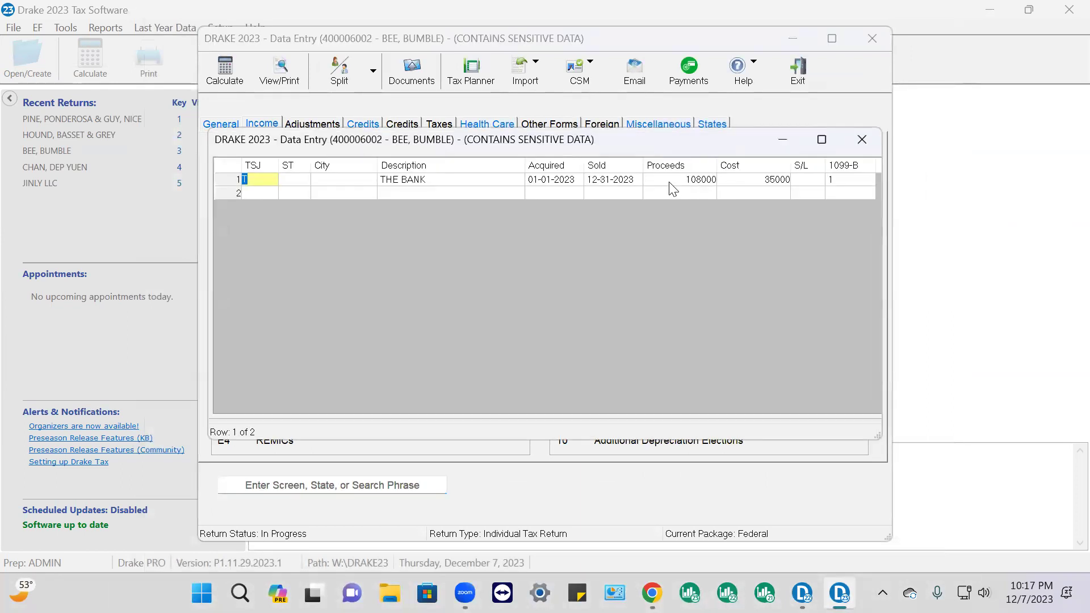
click(695, 184)
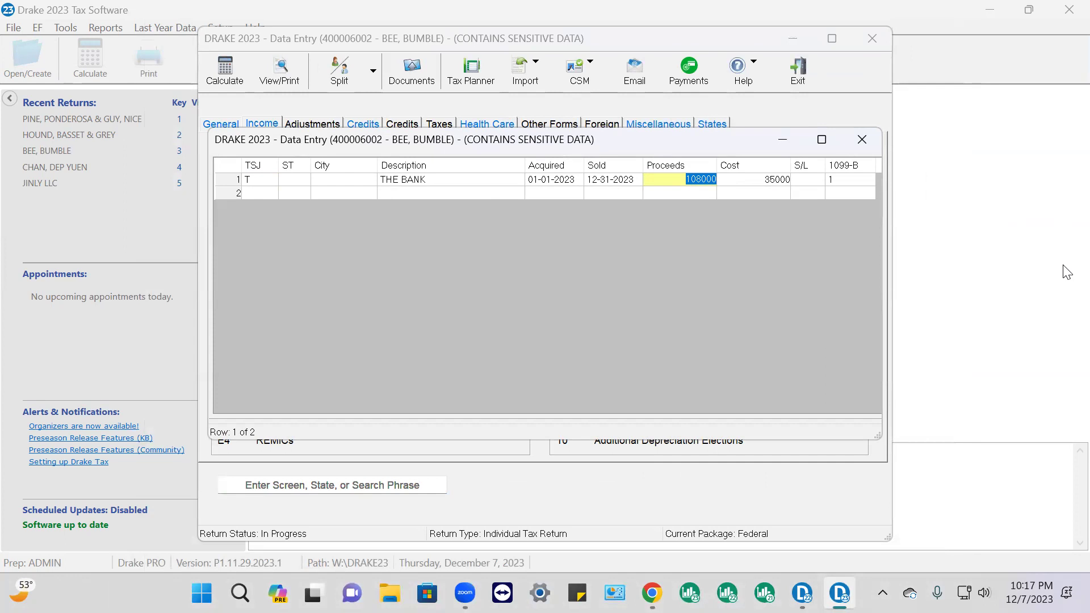
text(2500)
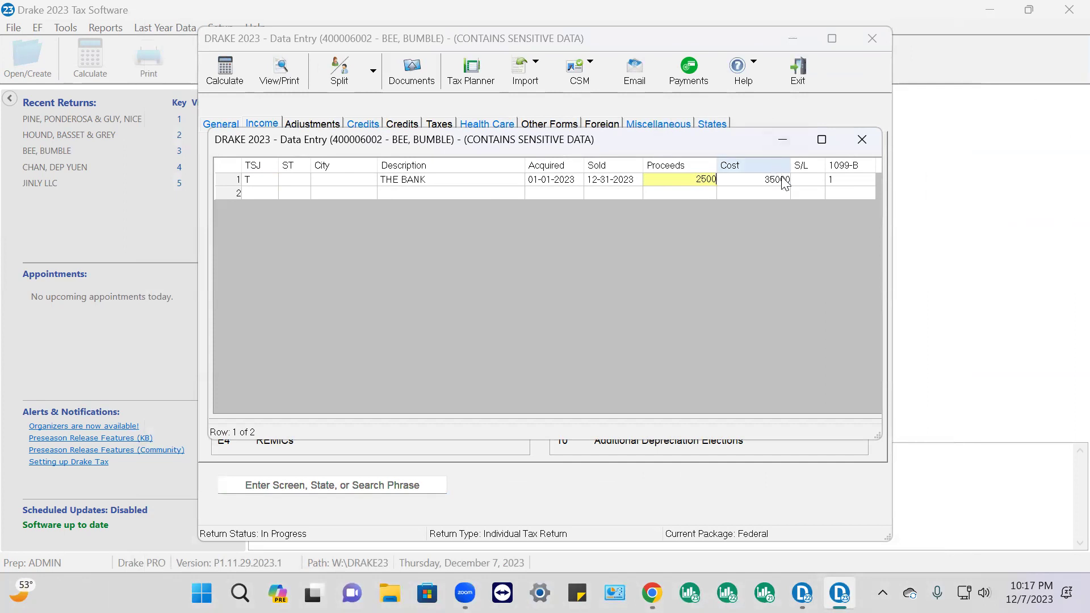
key(Tab)
text(100)
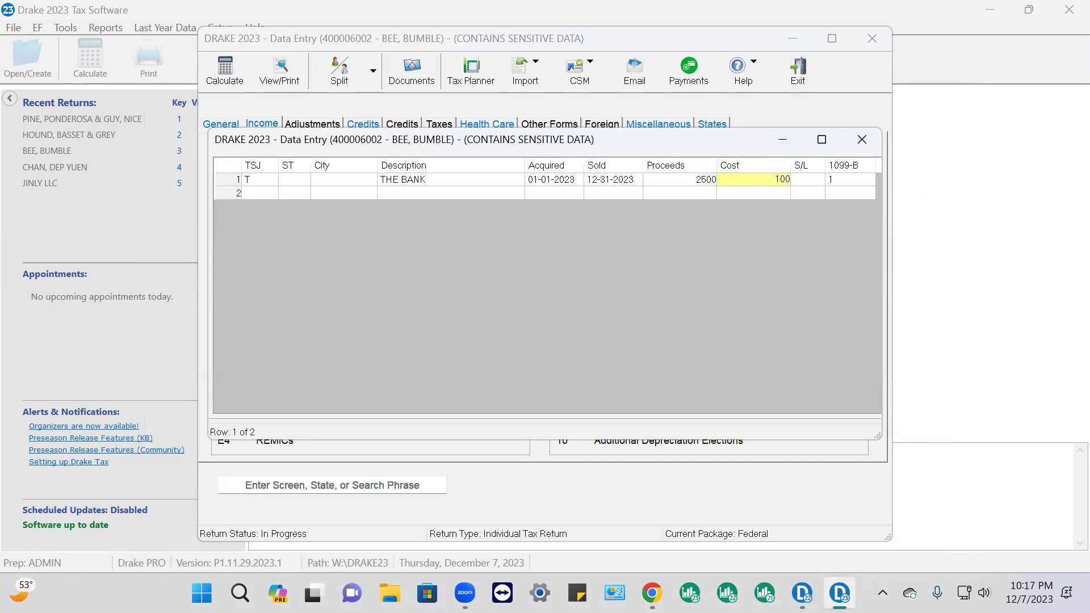
text(0)
key(Down)
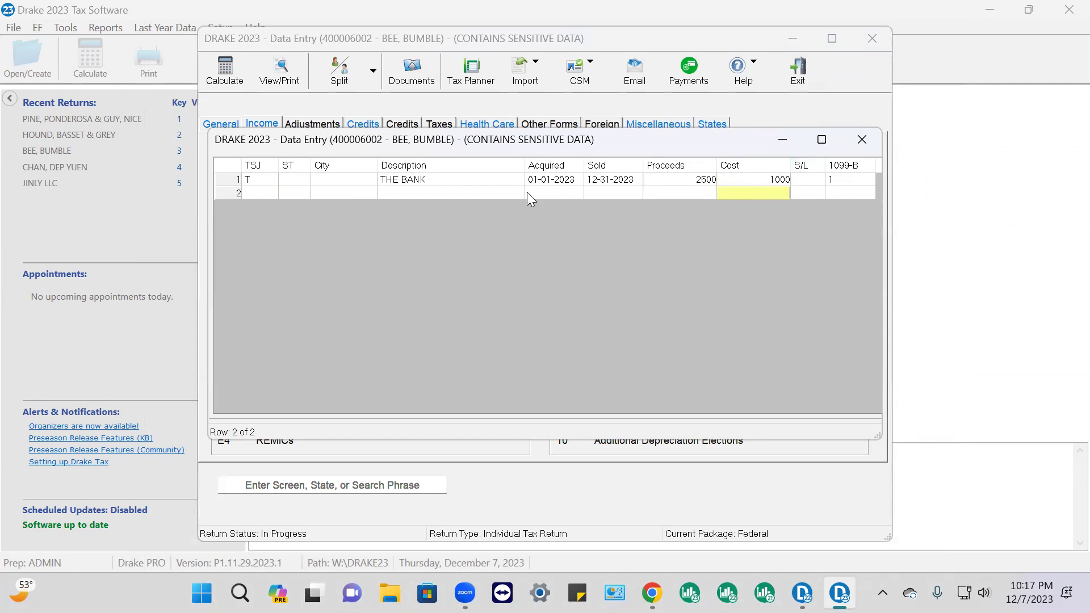
click(697, 181)
click(759, 184)
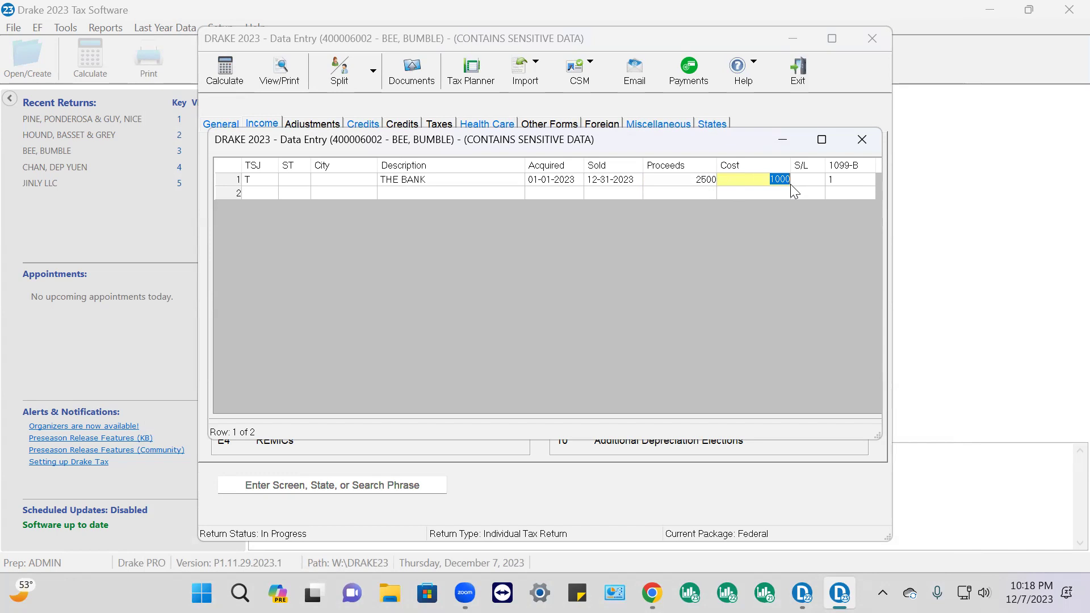
Close the 8949 sales grid, calculate the return, and dismiss the CA/TX state module error report
click(805, 185)
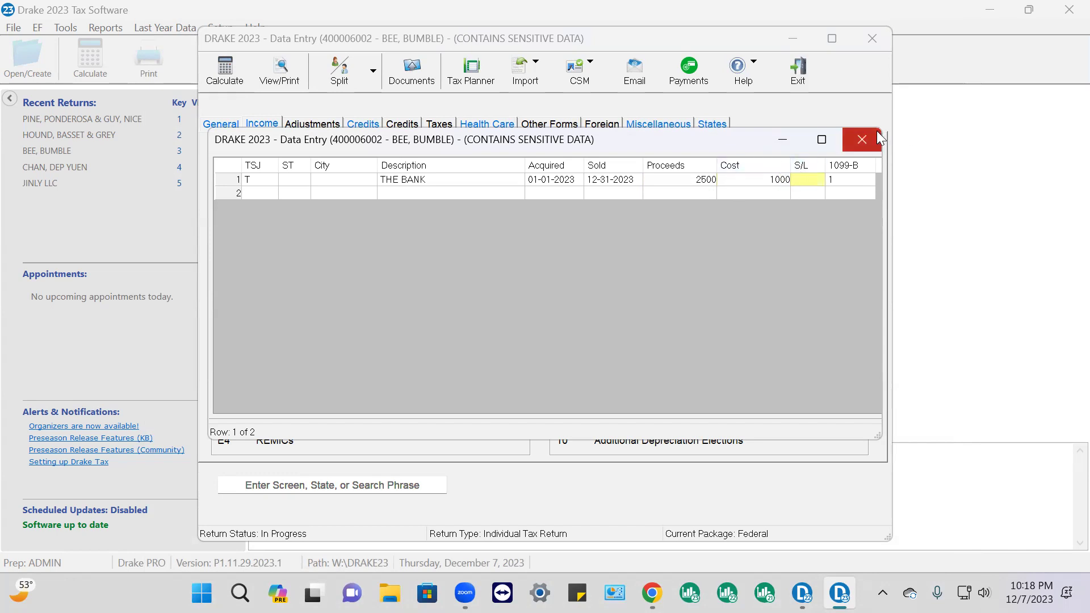
click(859, 141)
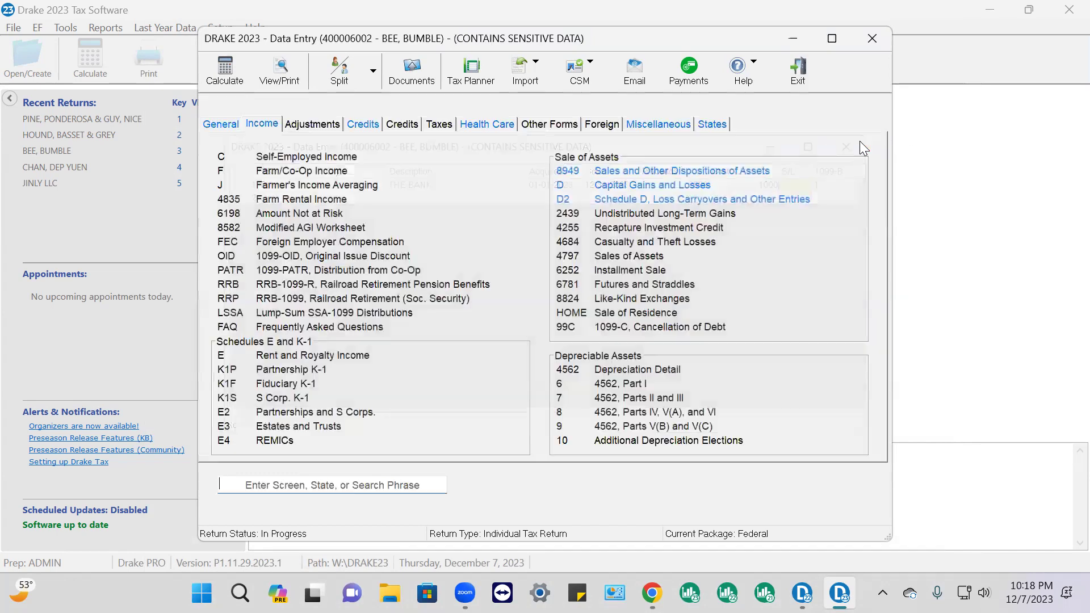
click(277, 78)
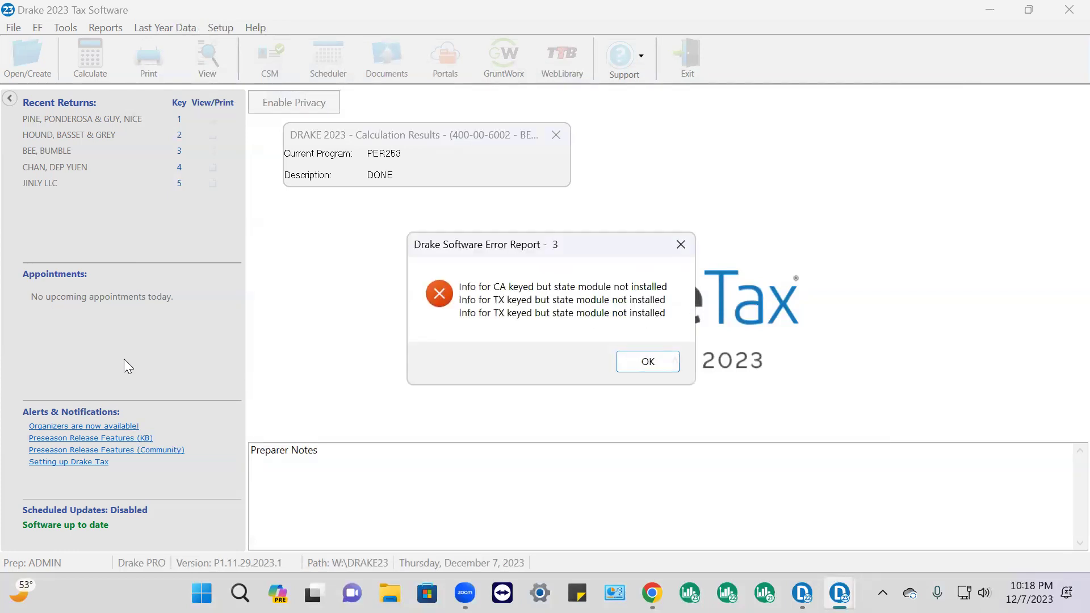
click(647, 361)
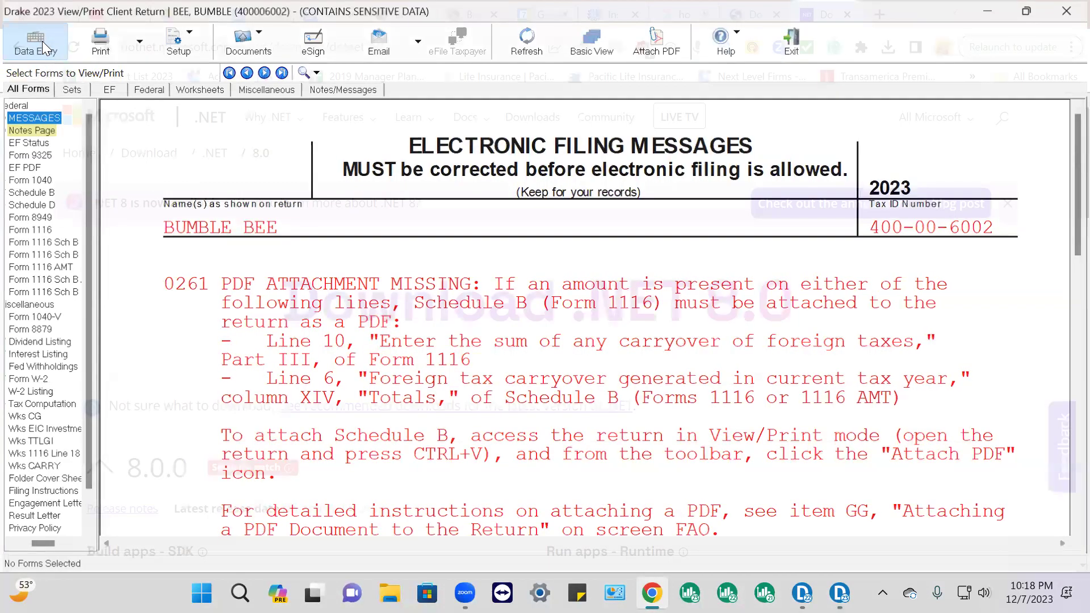
Go back from View/Print to data entry on the Income screens
click(42, 41)
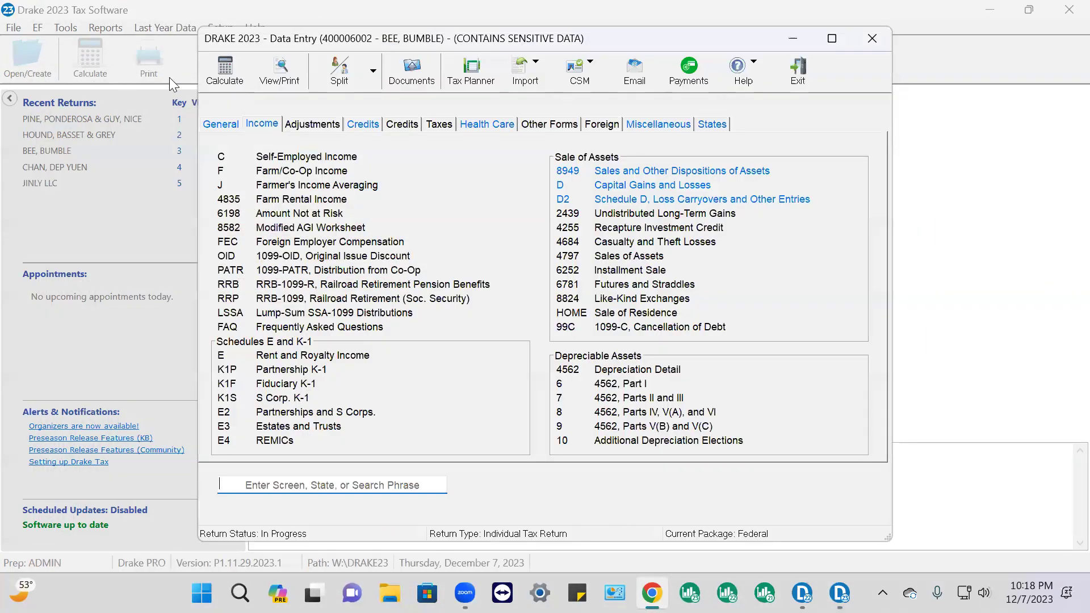
Check the 1099-DIV amounts (800 ordinary, 600 qualified) and the 1099-INT 2500 interest, leaving them unchanged
click(219, 126)
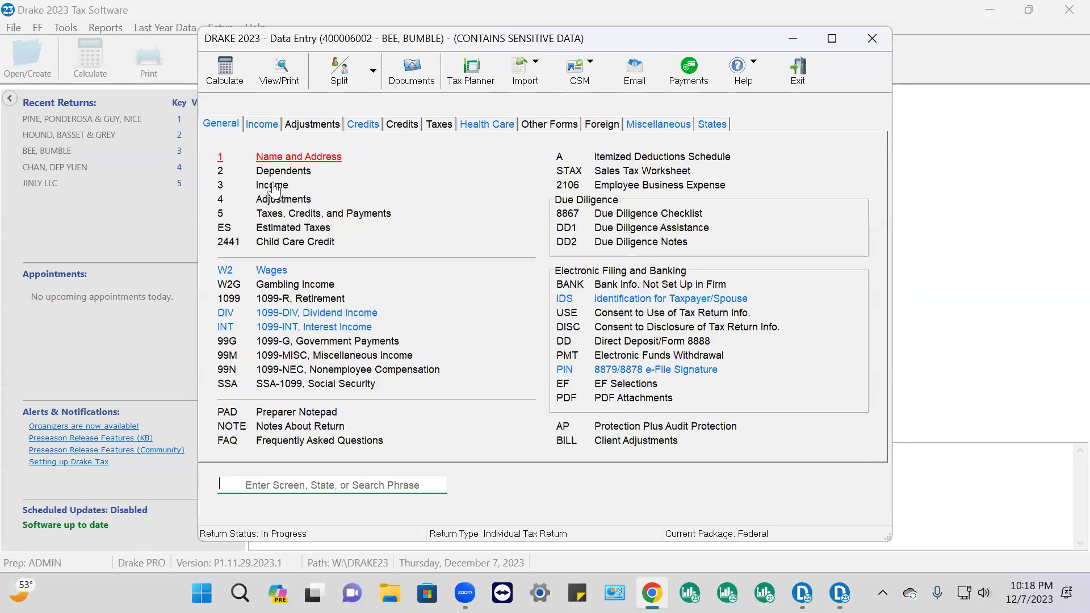
click(303, 316)
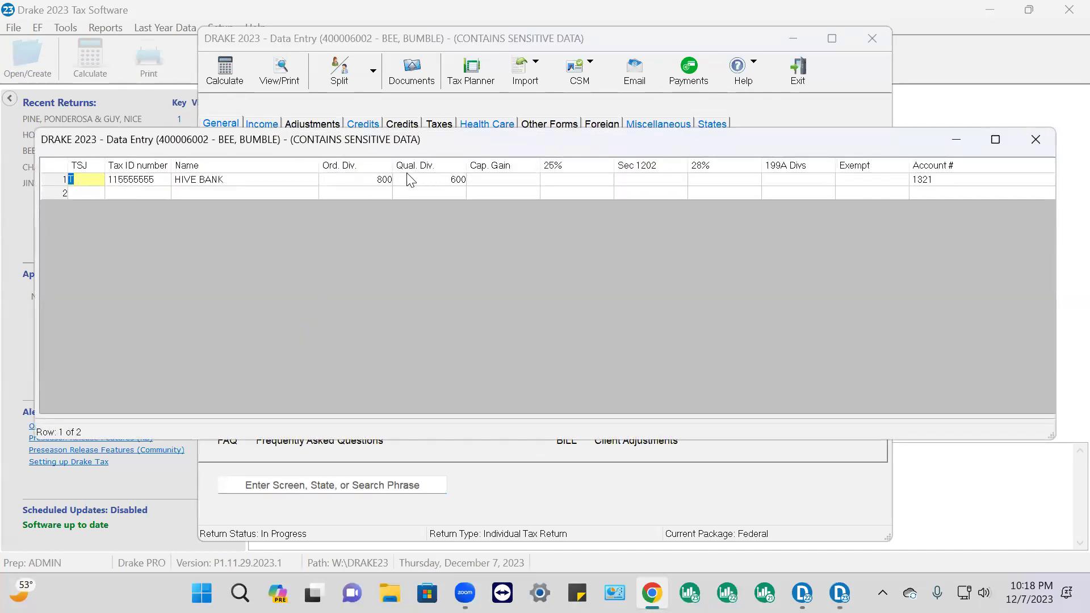
click(379, 184)
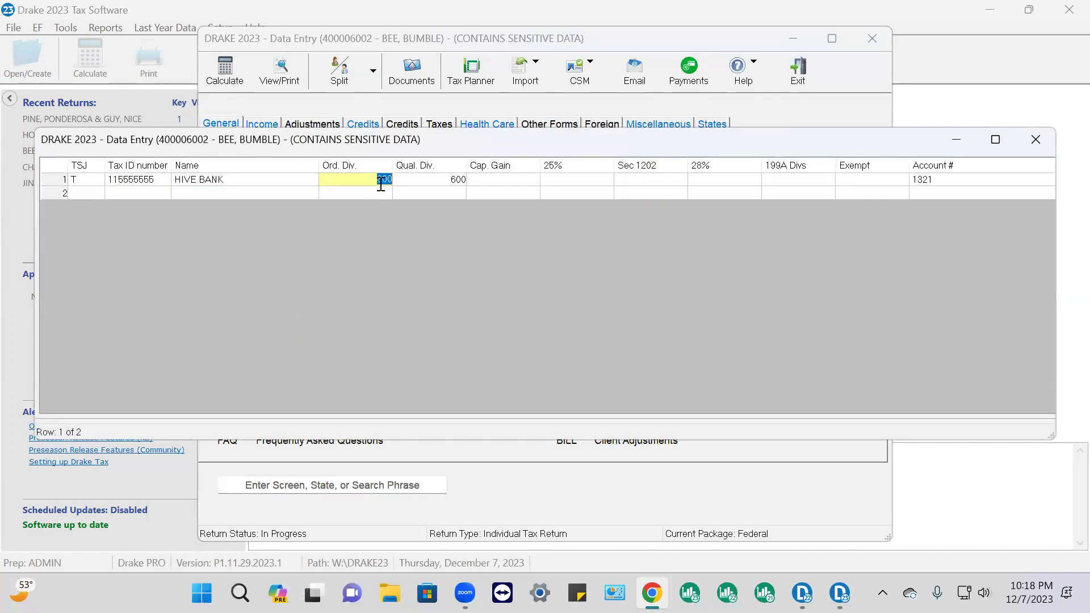
click(440, 179)
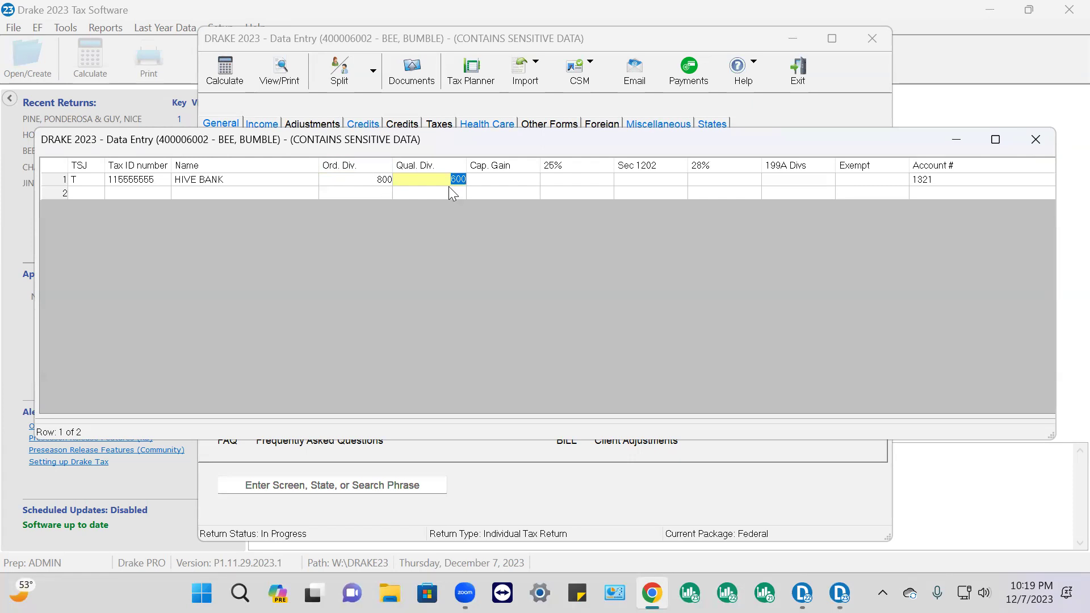
click(1036, 139)
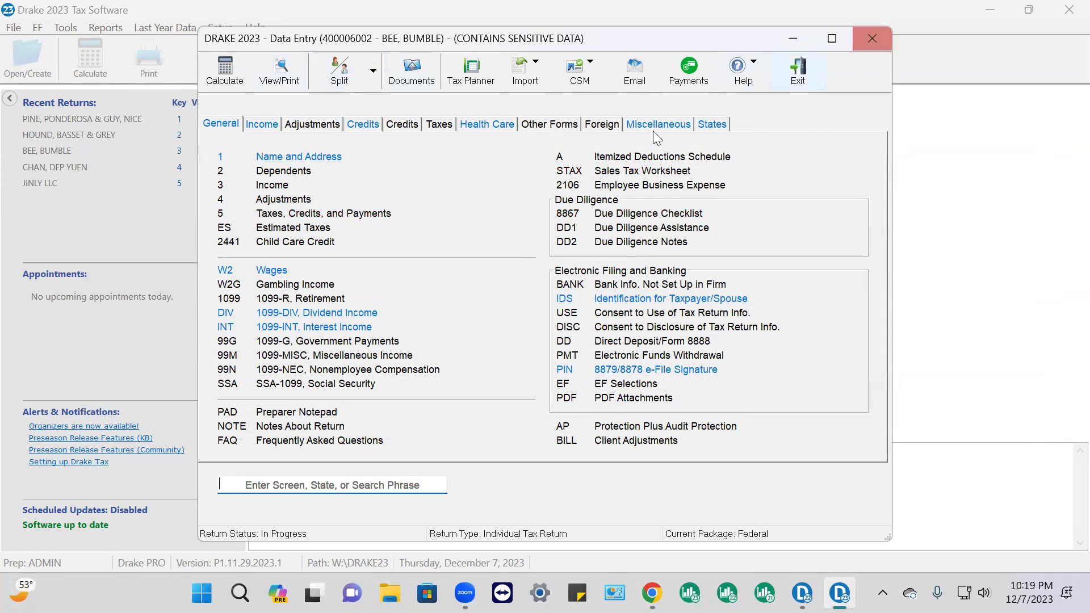
click(327, 330)
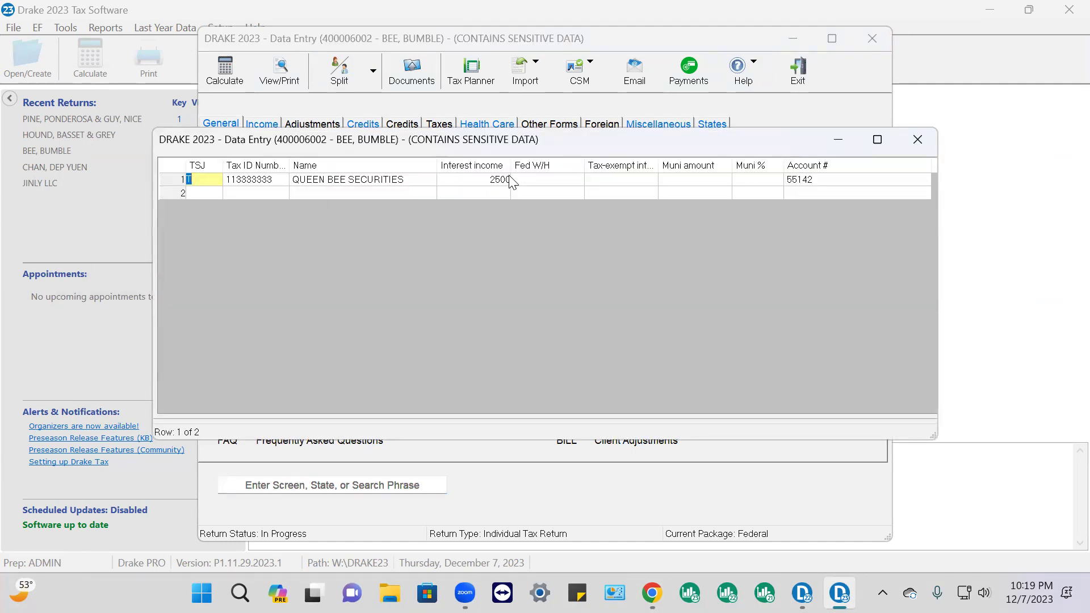
click(918, 141)
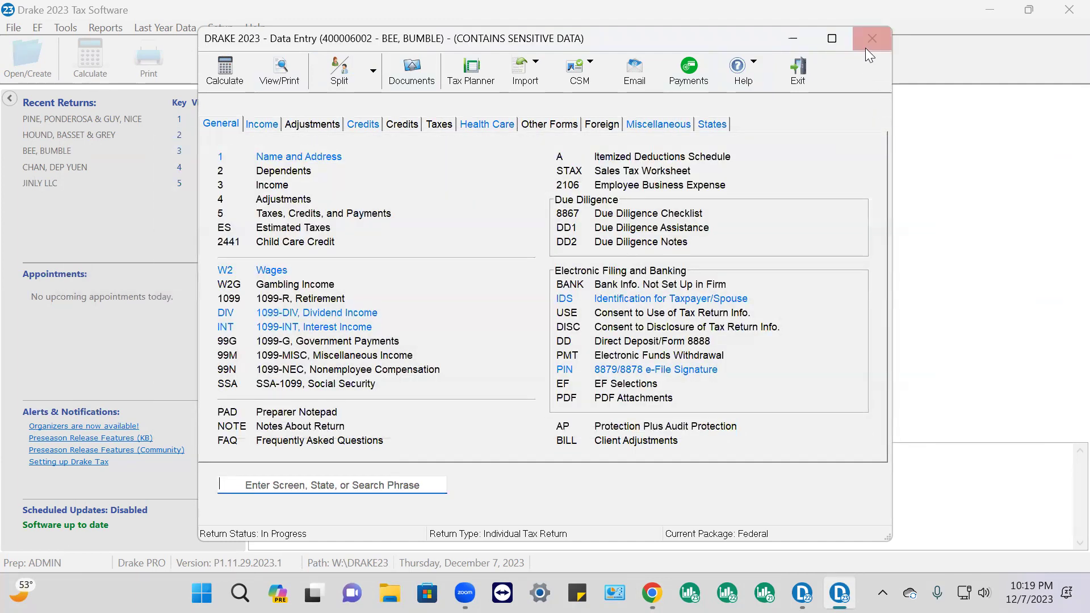
Close the current return and open the fourth-row client's 1040 return from Client Manager
click(879, 39)
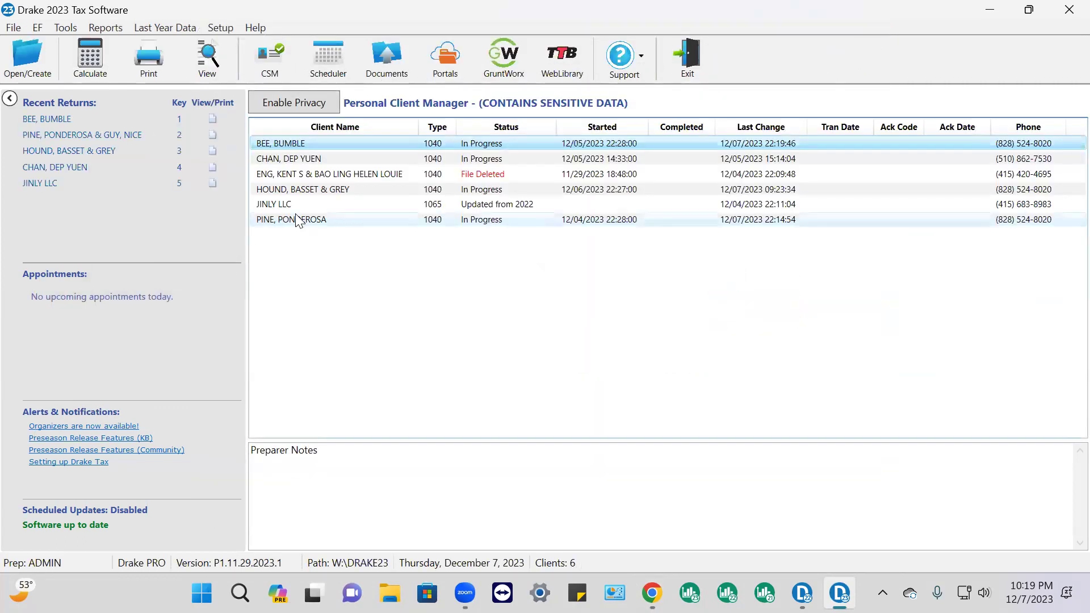
click(331, 190)
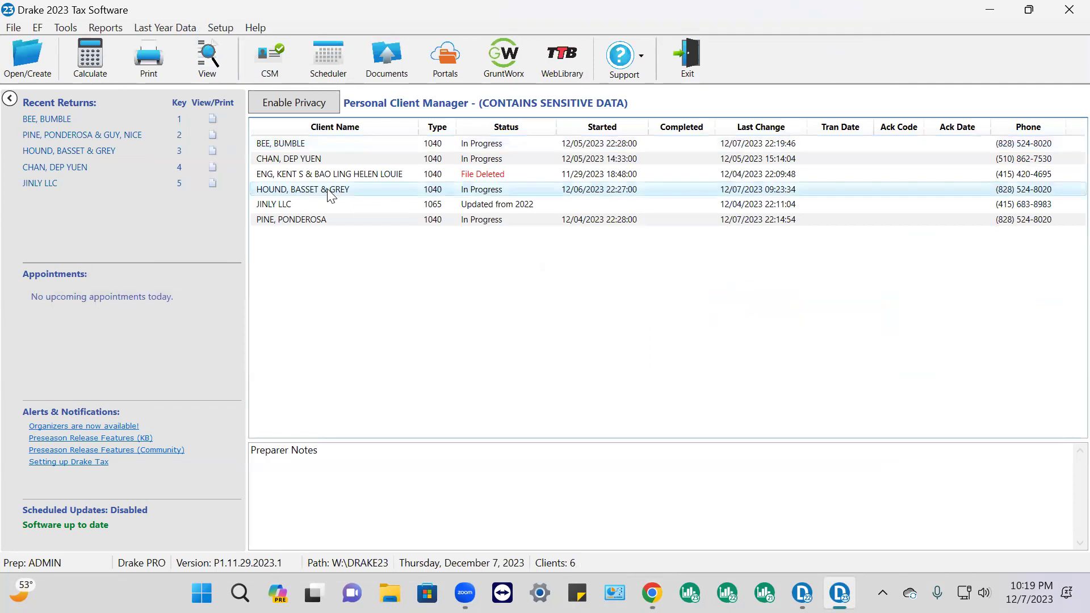
double_click(331, 193)
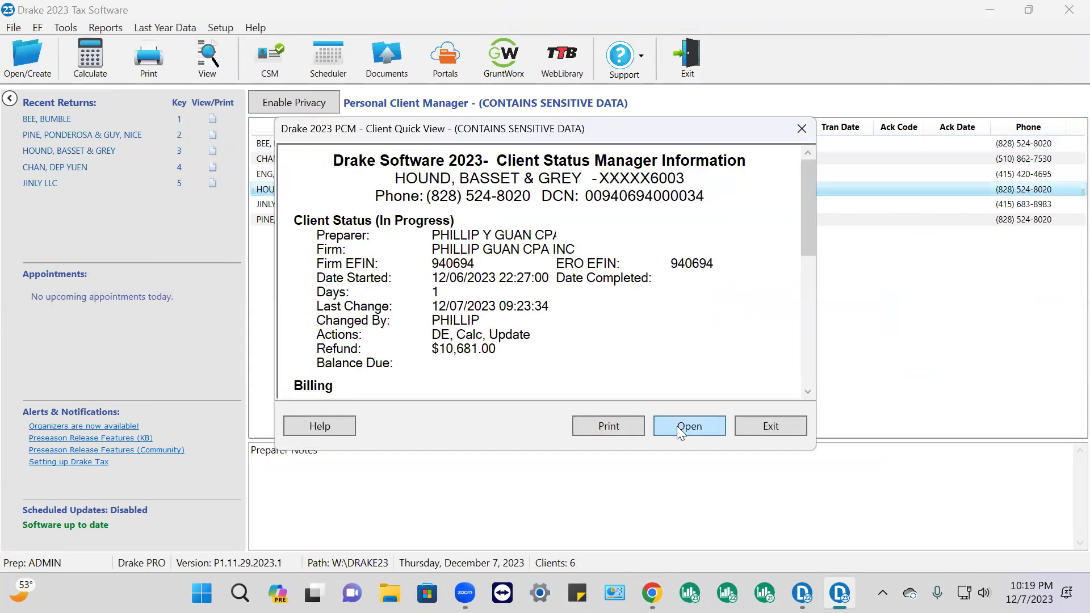
click(677, 426)
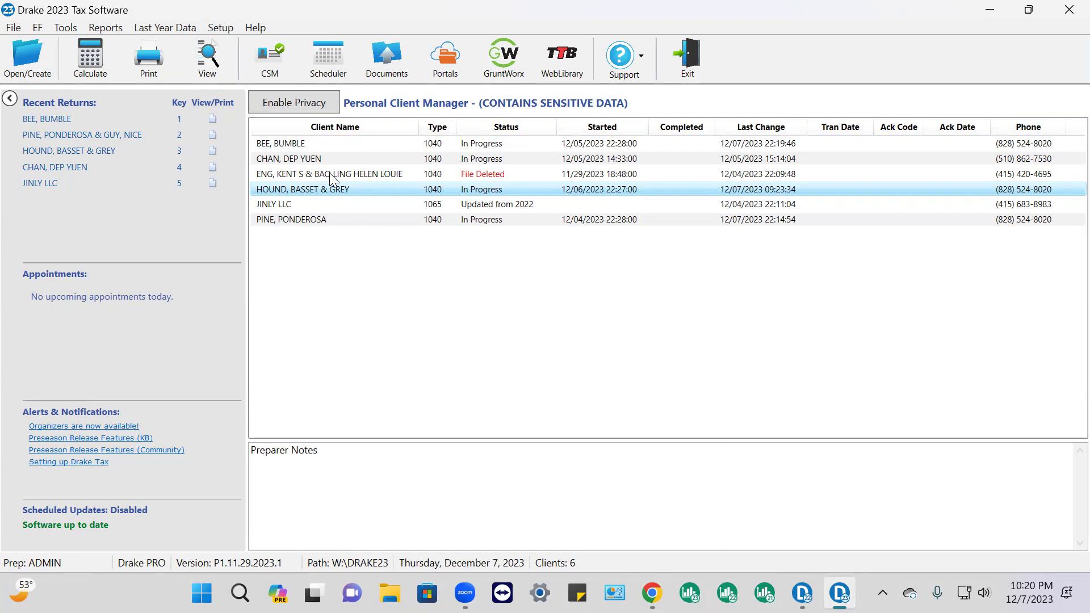
key(Return)
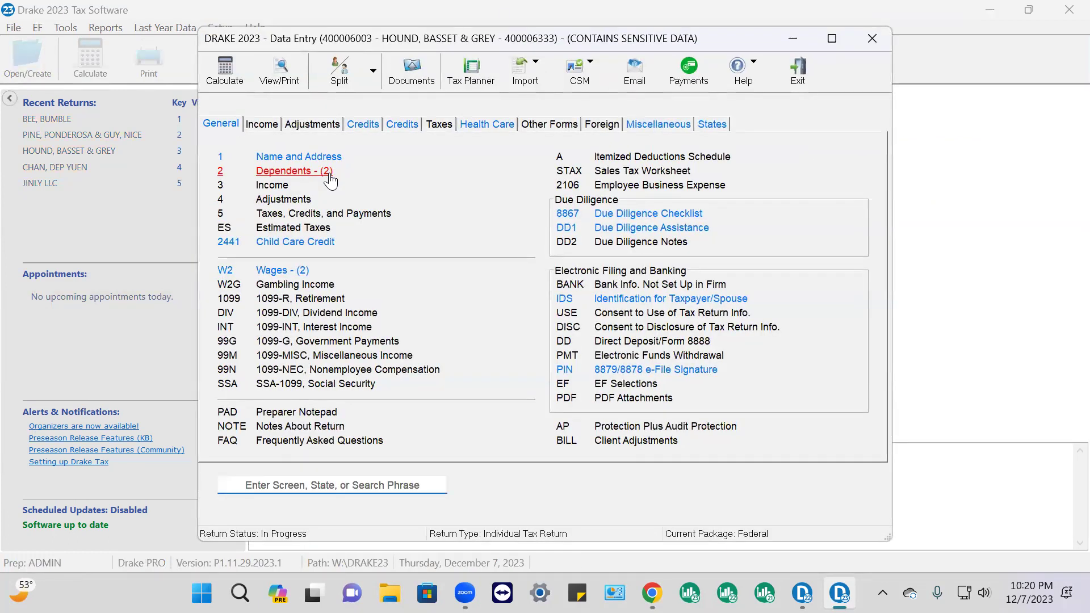
click(296, 161)
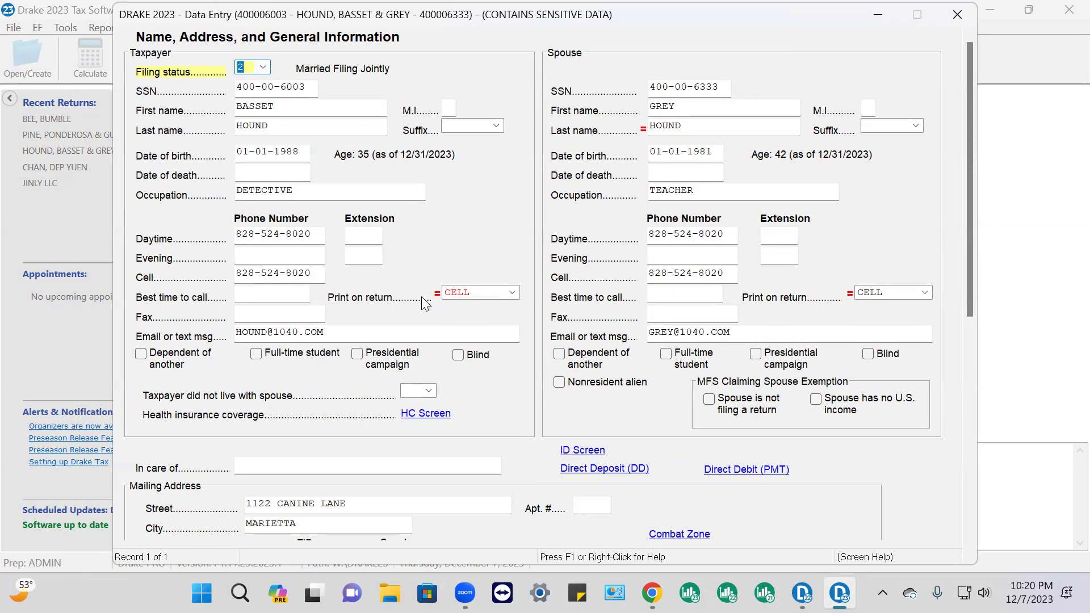
scroll(287, 290, down, 2)
scroll(289, 295, down, 4)
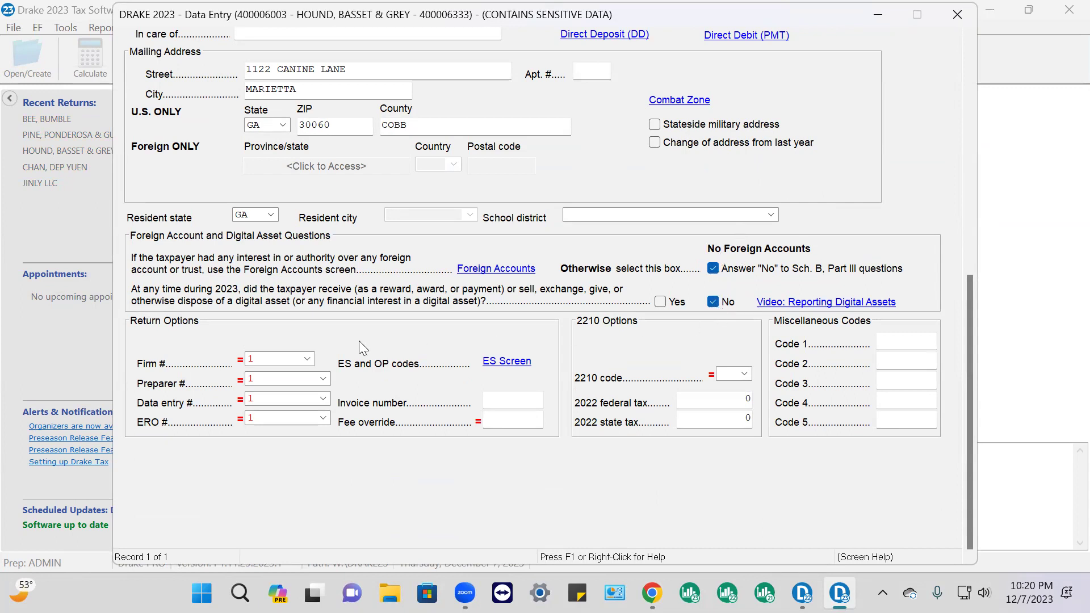
click(956, 16)
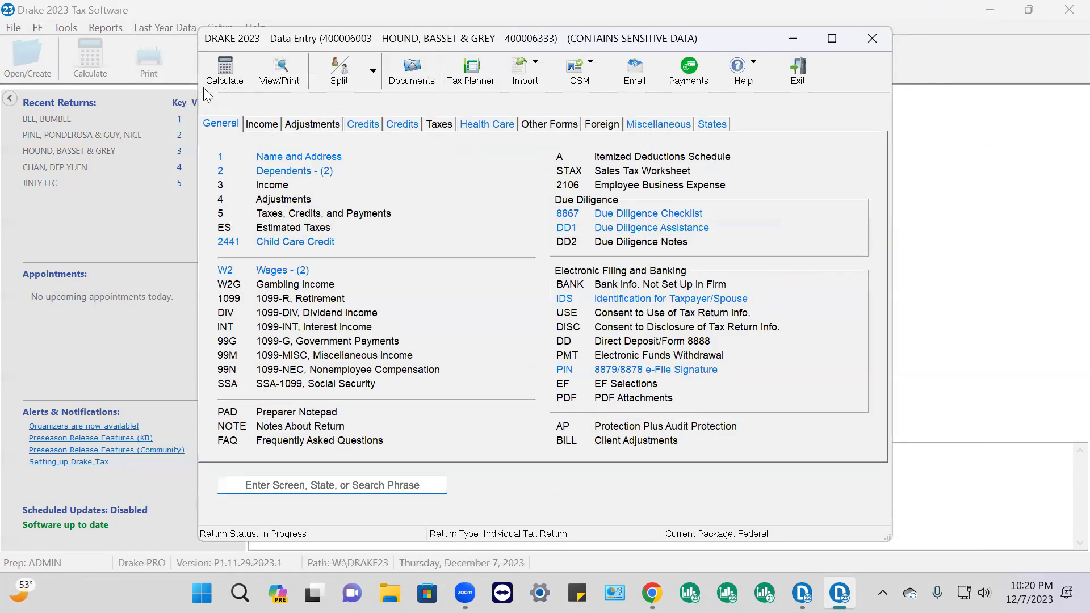
Open the first dependent's detail form and review its Form 2441 child care expenses
click(299, 172)
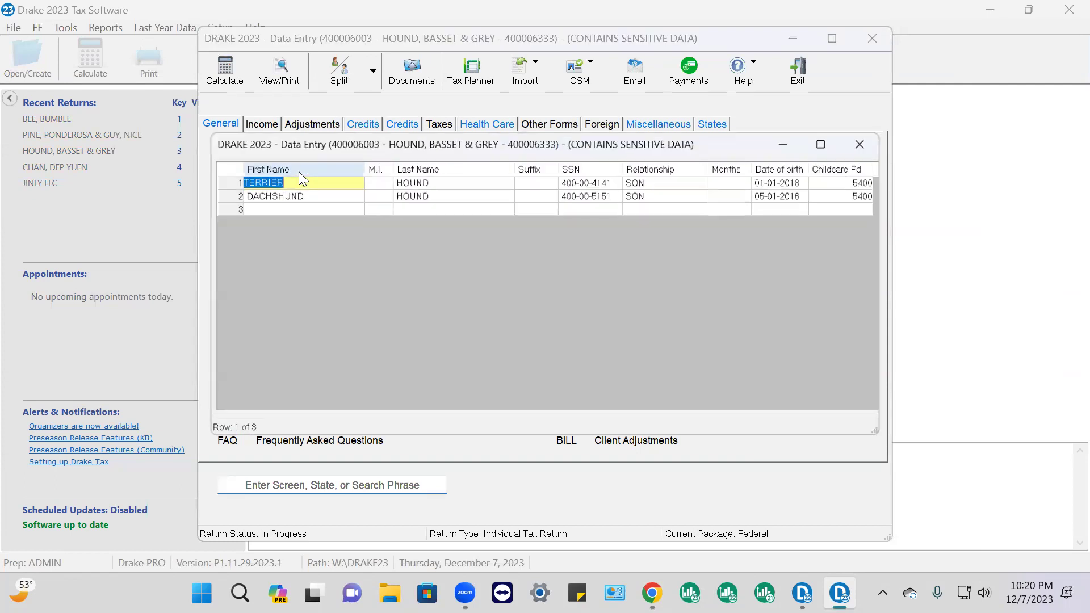
double_click(451, 180)
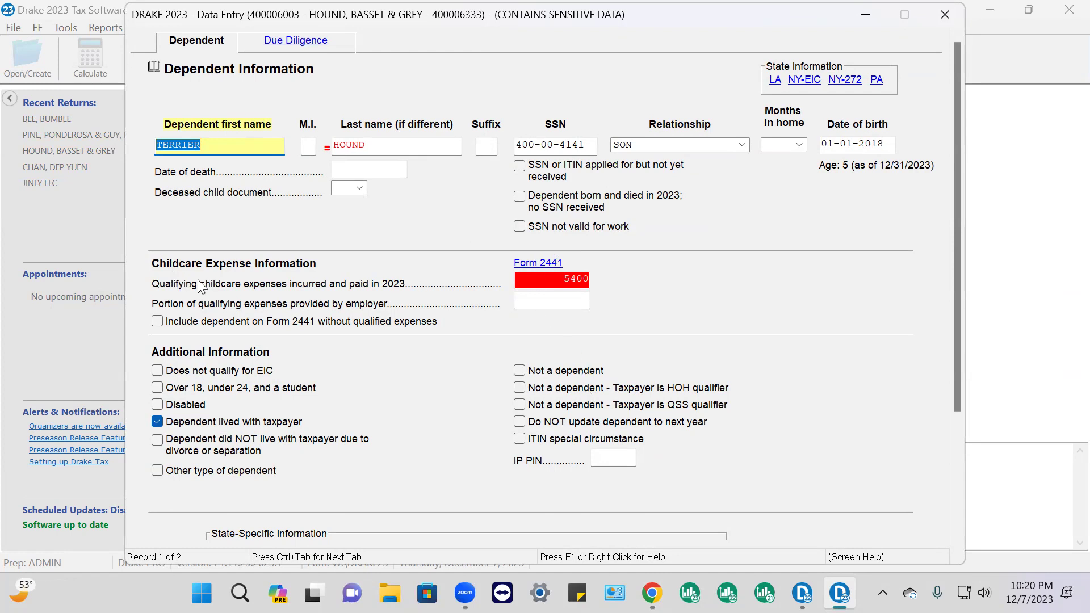
click(543, 266)
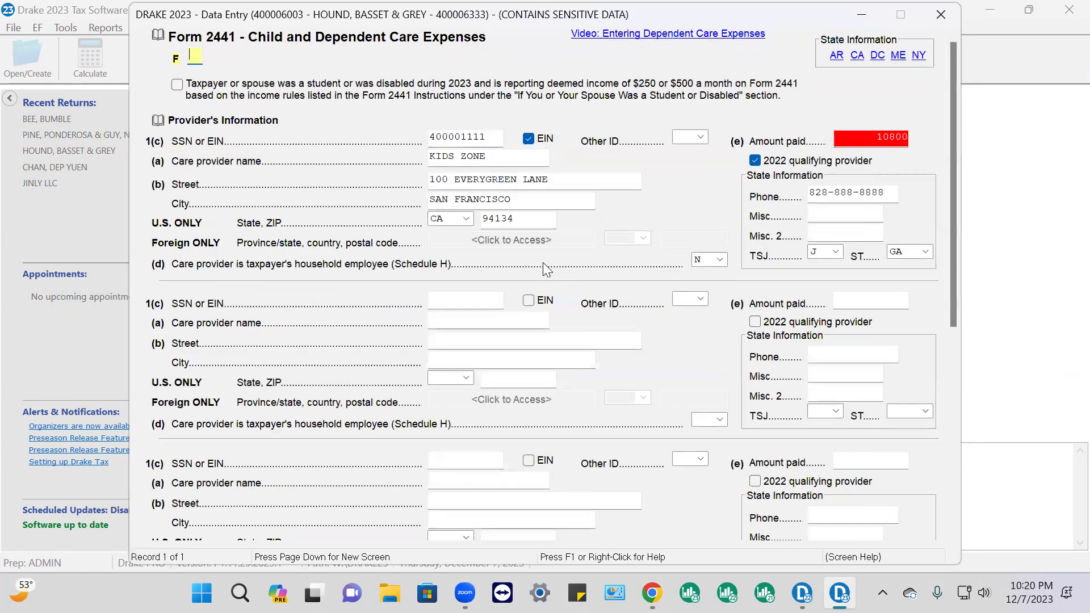
click(943, 13)
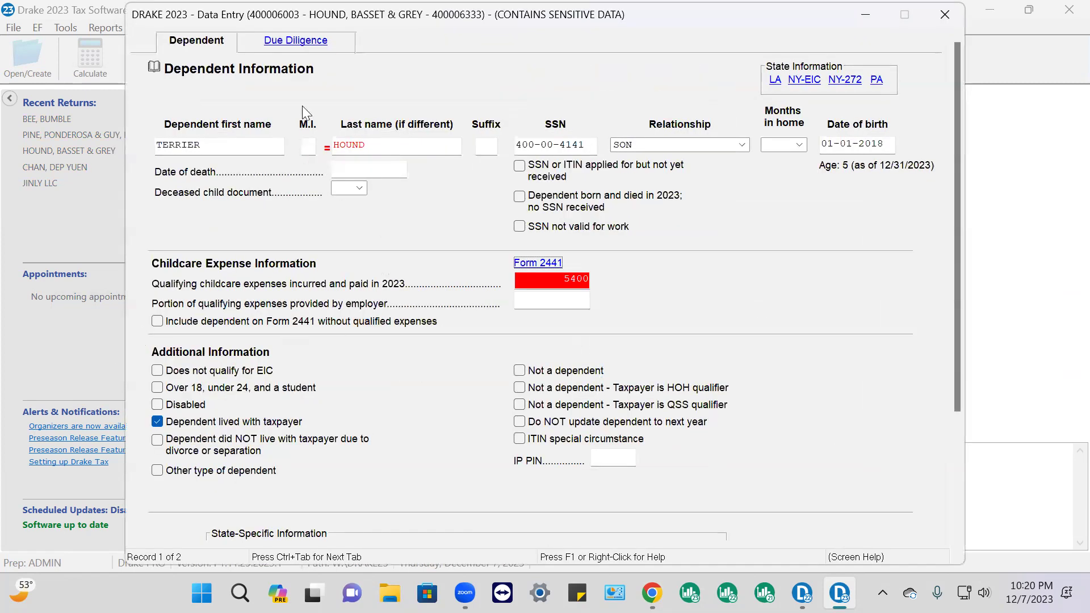
Review the due diligence answers for both dependents, then close the return's data entry
click(295, 41)
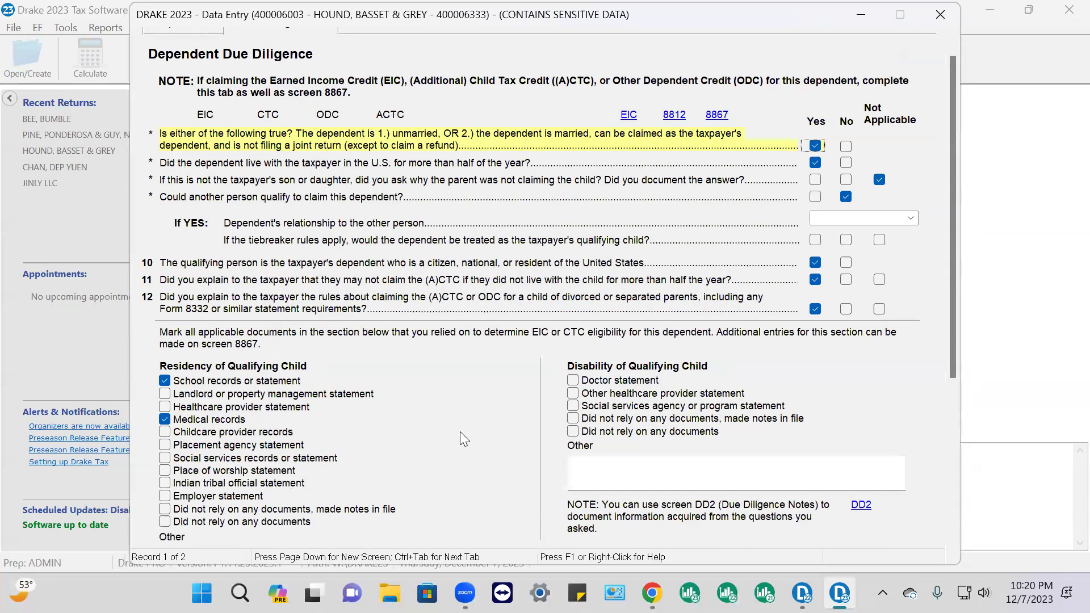
scroll(497, 446, down, 3)
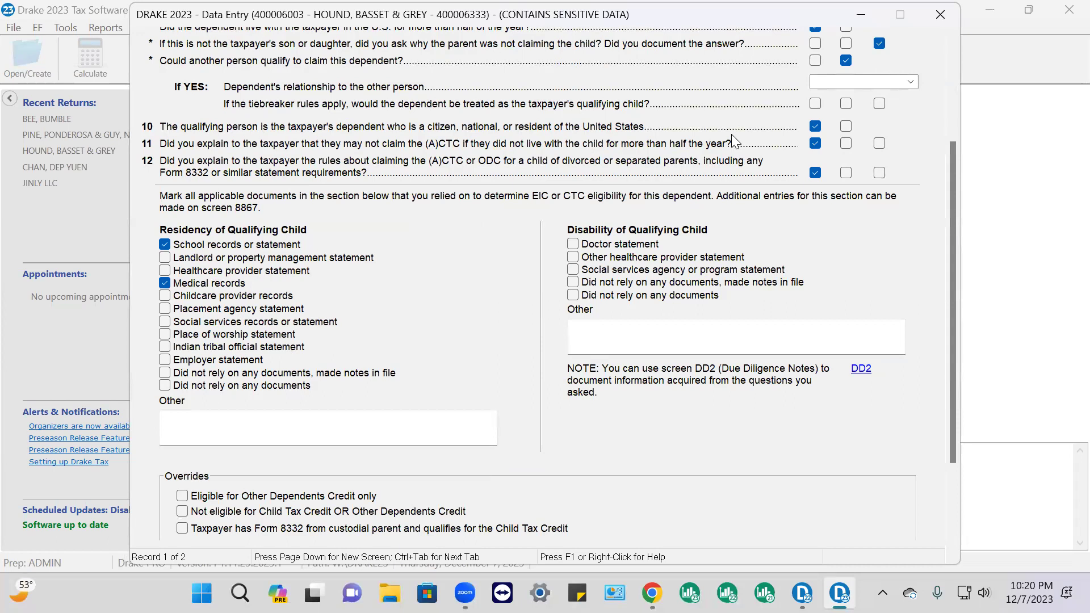
scroll(732, 136, down, 3)
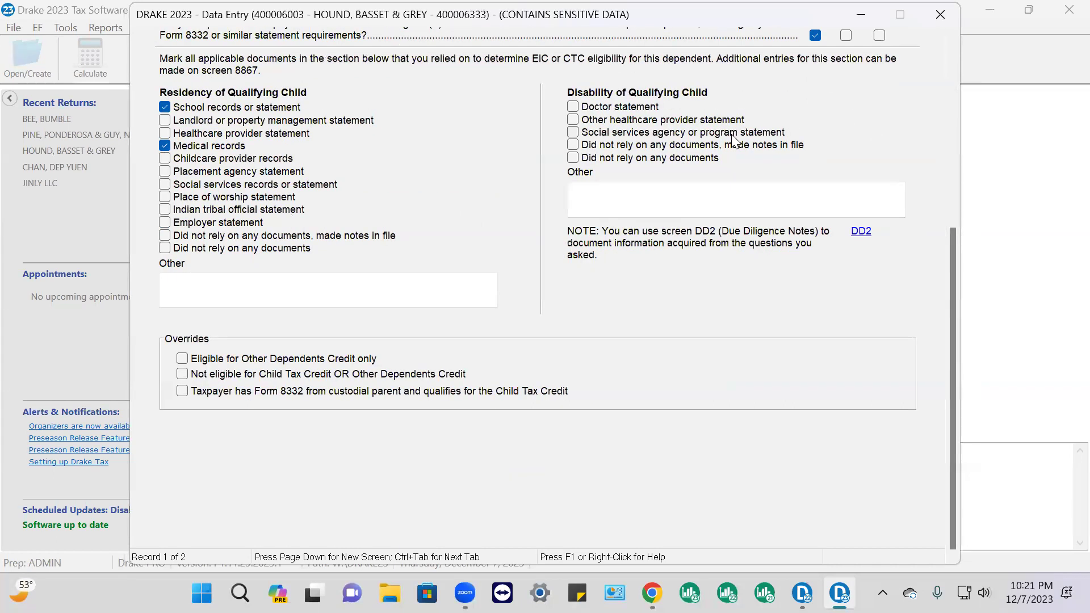
key(Page_Down)
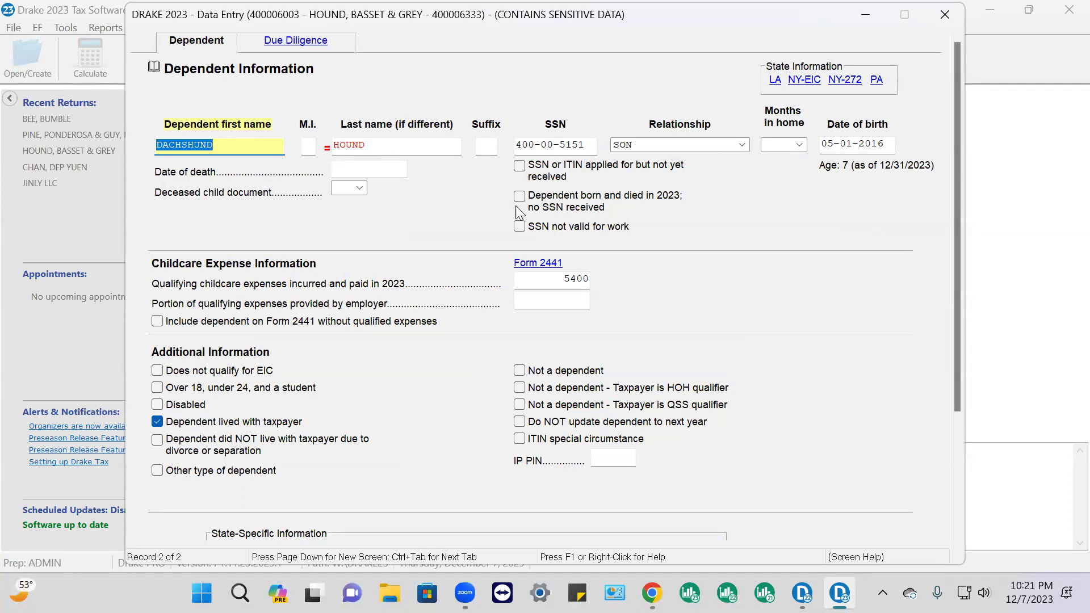
scroll(480, 380, down, 3)
scroll(485, 400, up, 3)
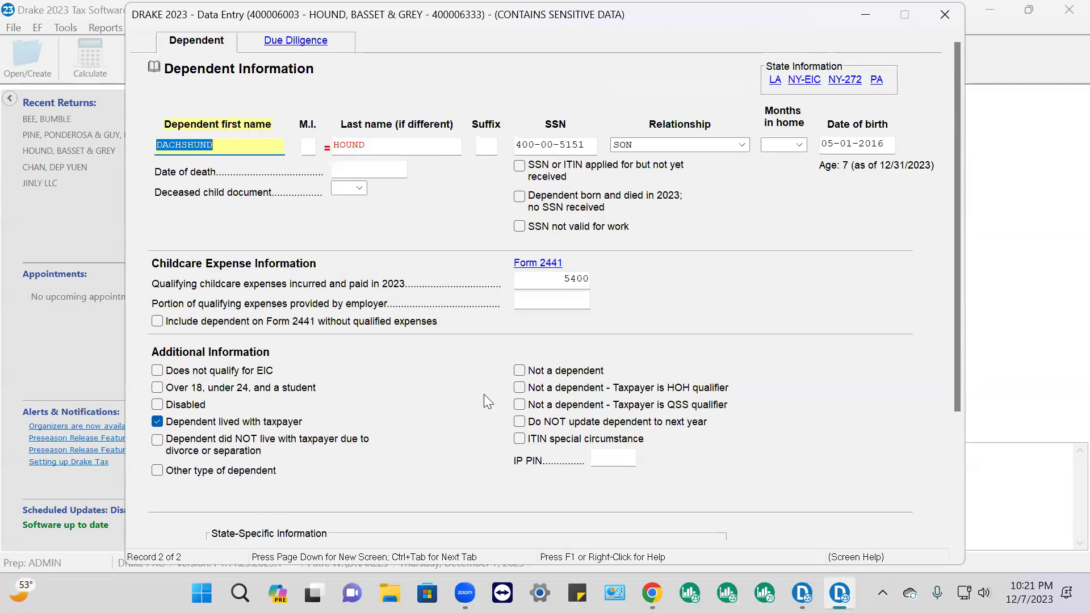
click(293, 41)
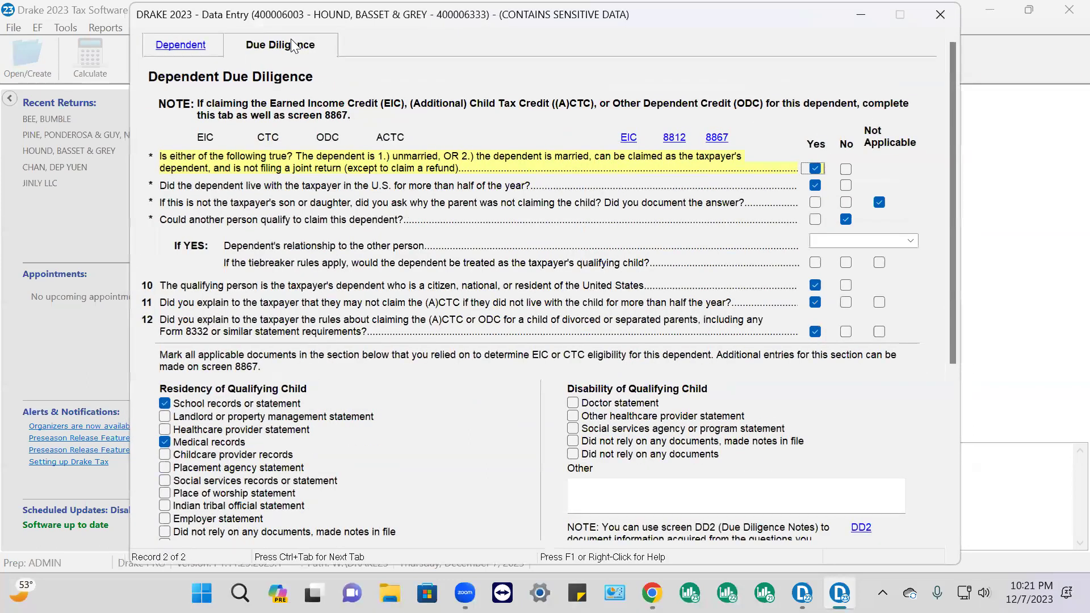
click(940, 14)
click(872, 38)
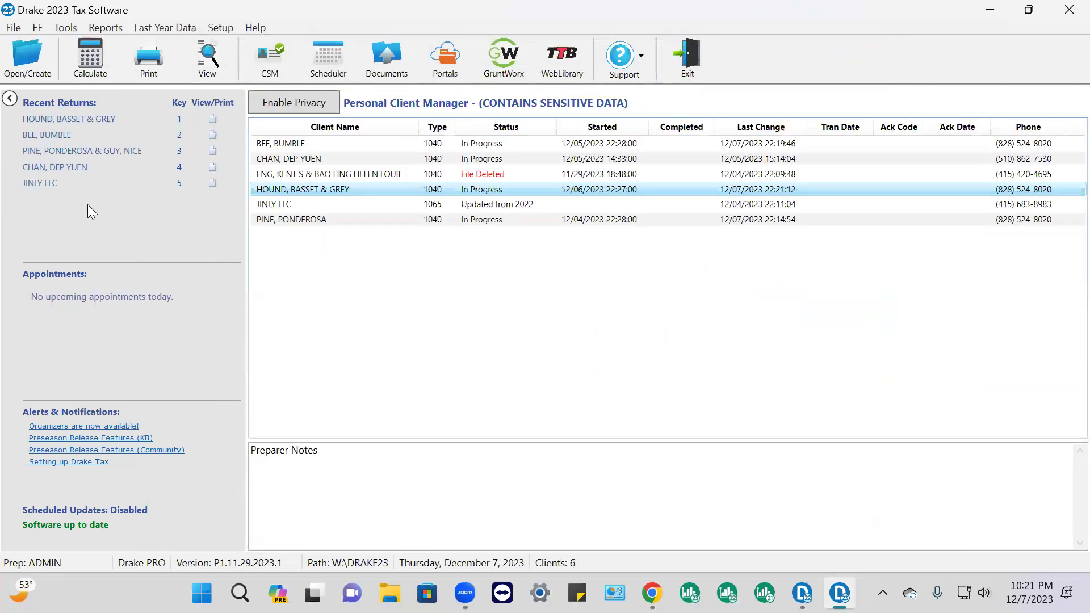
Reopen the client's return for data entry from its Client Quick View
double_click(336, 195)
click(712, 428)
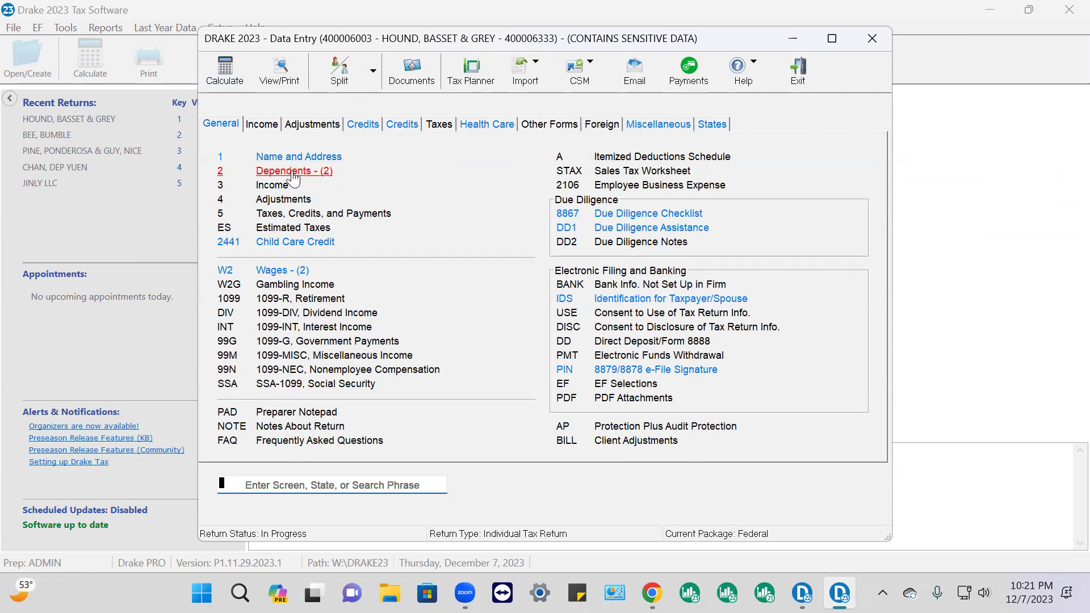
click(634, 213)
scroll(900, 417, down, 5)
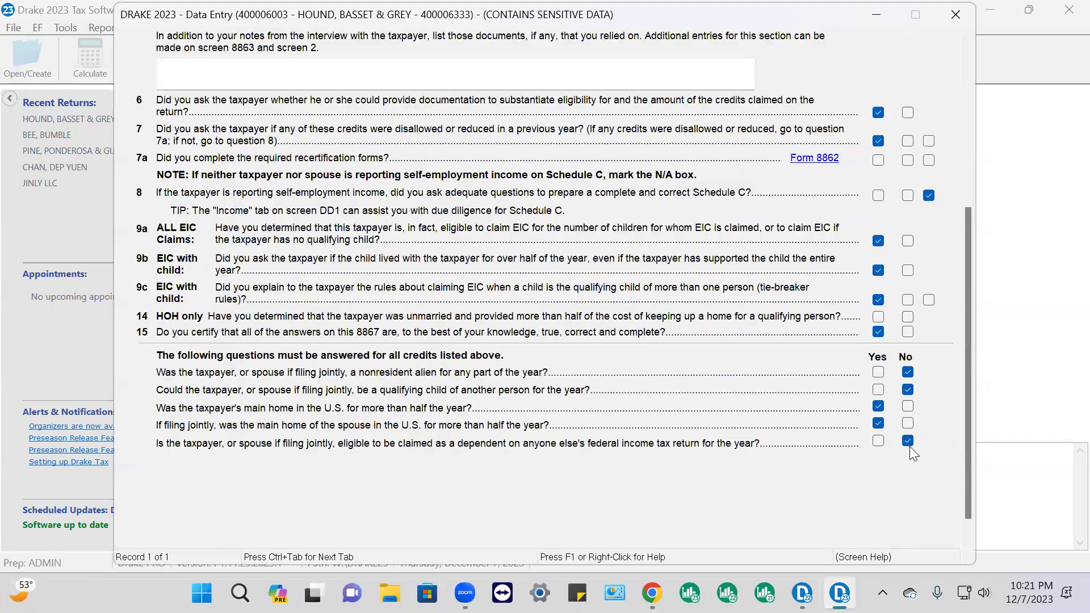
click(955, 15)
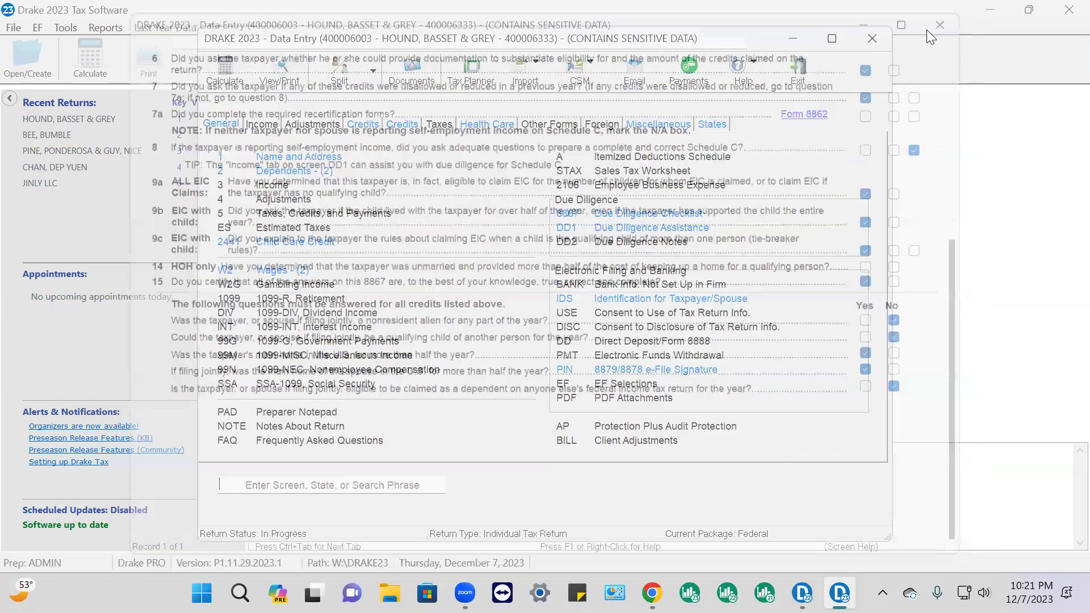
click(641, 230)
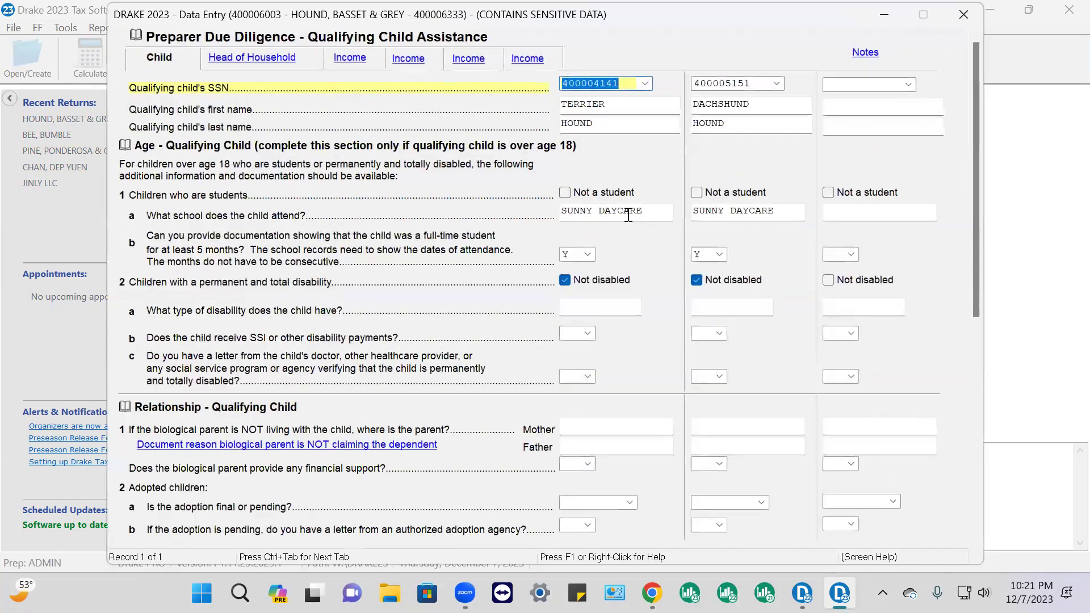
scroll(634, 470, down, 6)
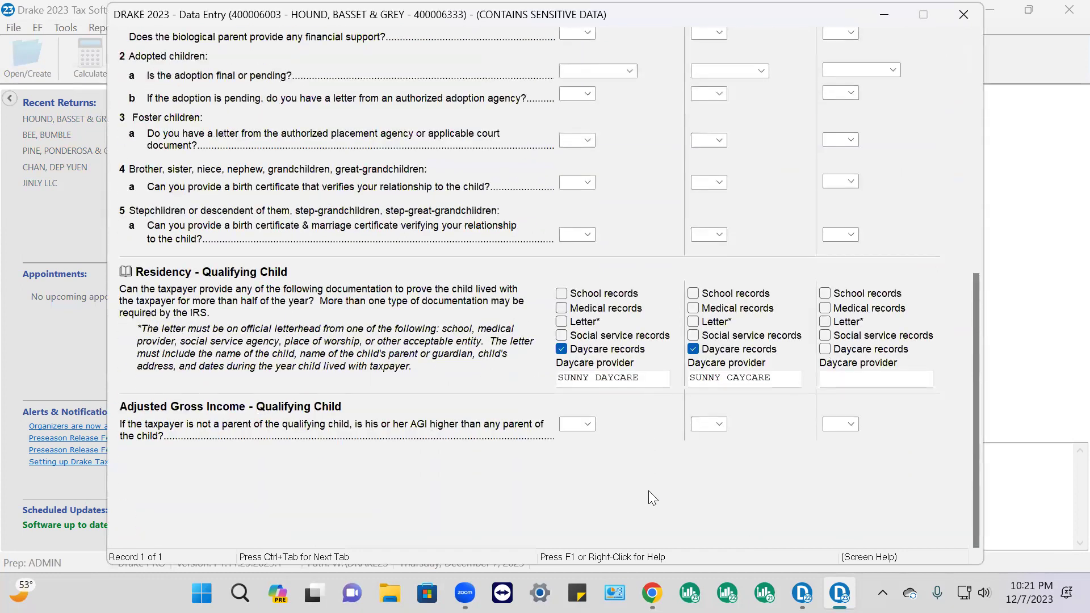
click(970, 19)
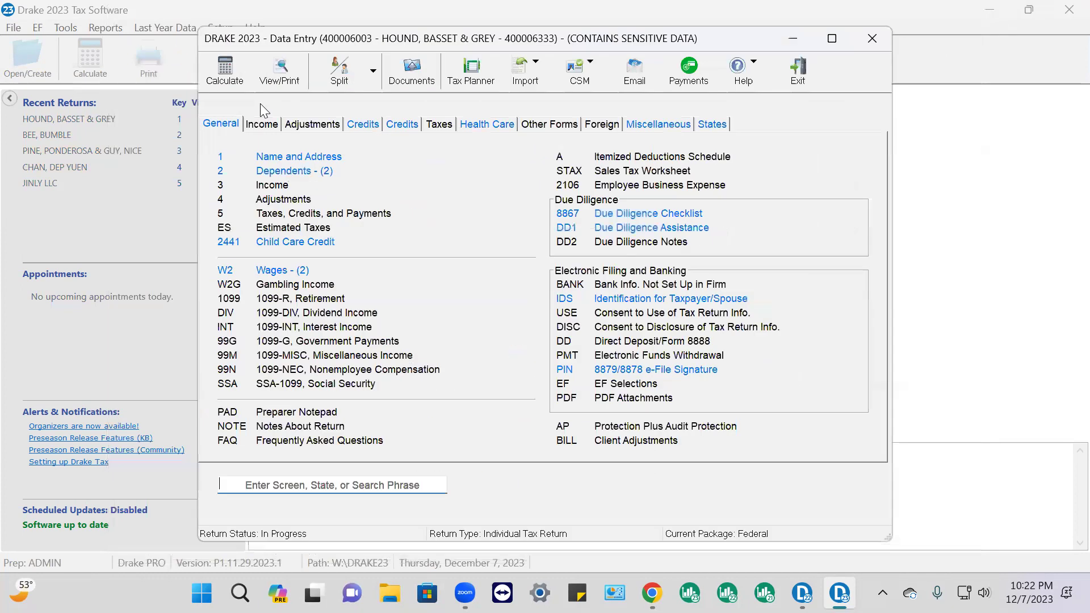
Exit data entry to calculate, then dismiss the state module error report
key(Escape)
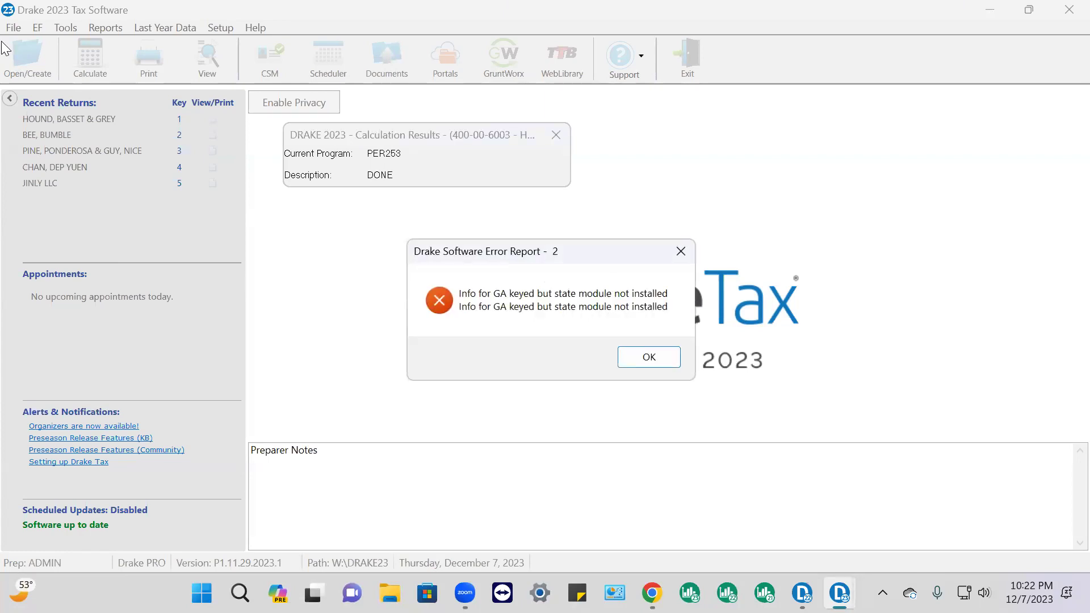
click(645, 359)
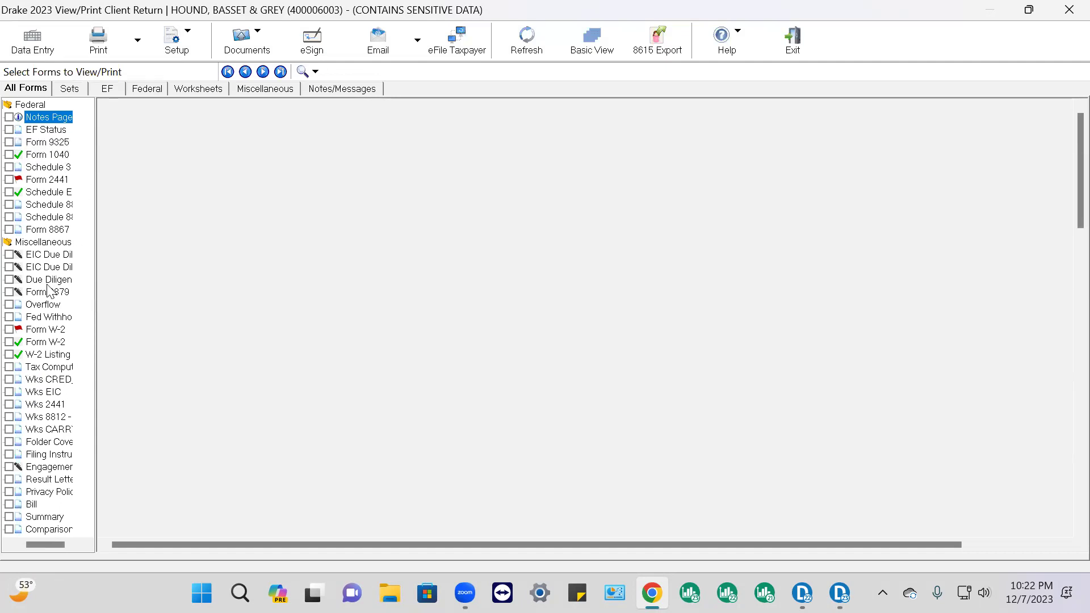
Review the calculated Form 1040 by scrolling through its income and deduction lines
click(48, 155)
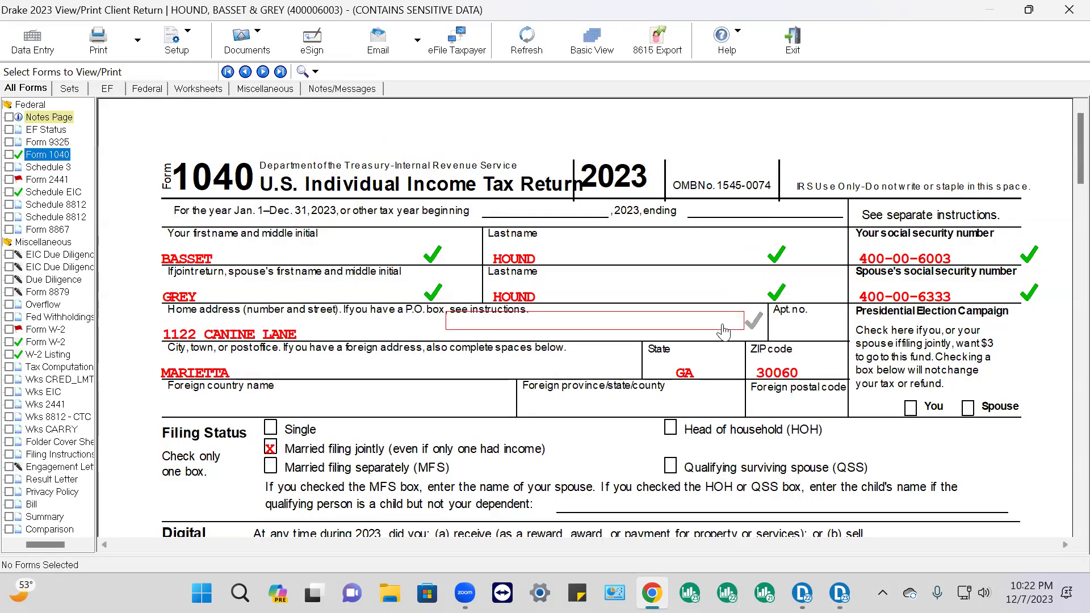
scroll(668, 328, down, 2)
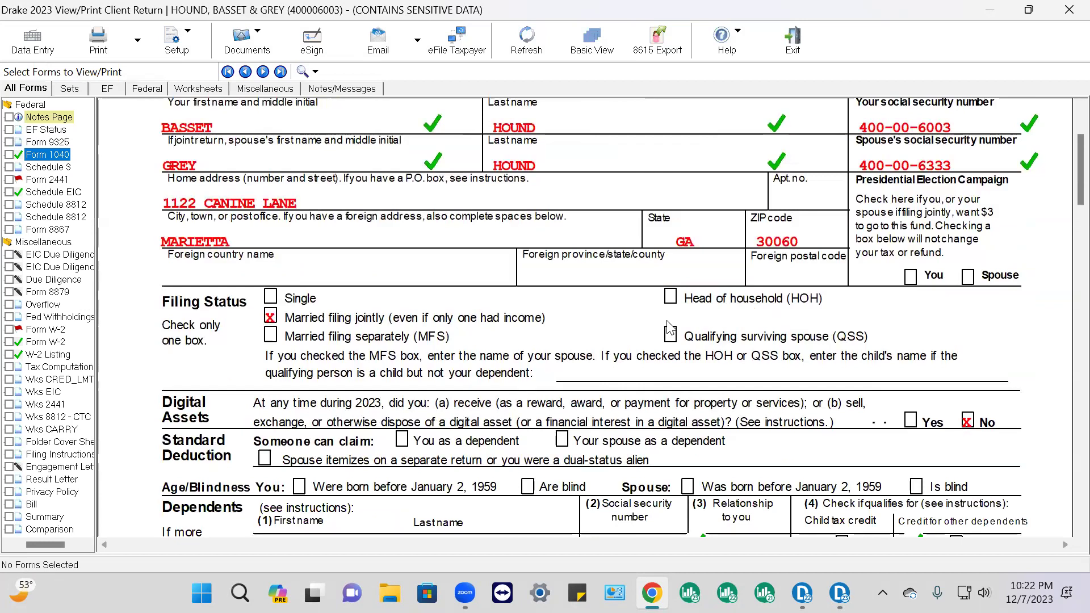
scroll(472, 294, up, 2)
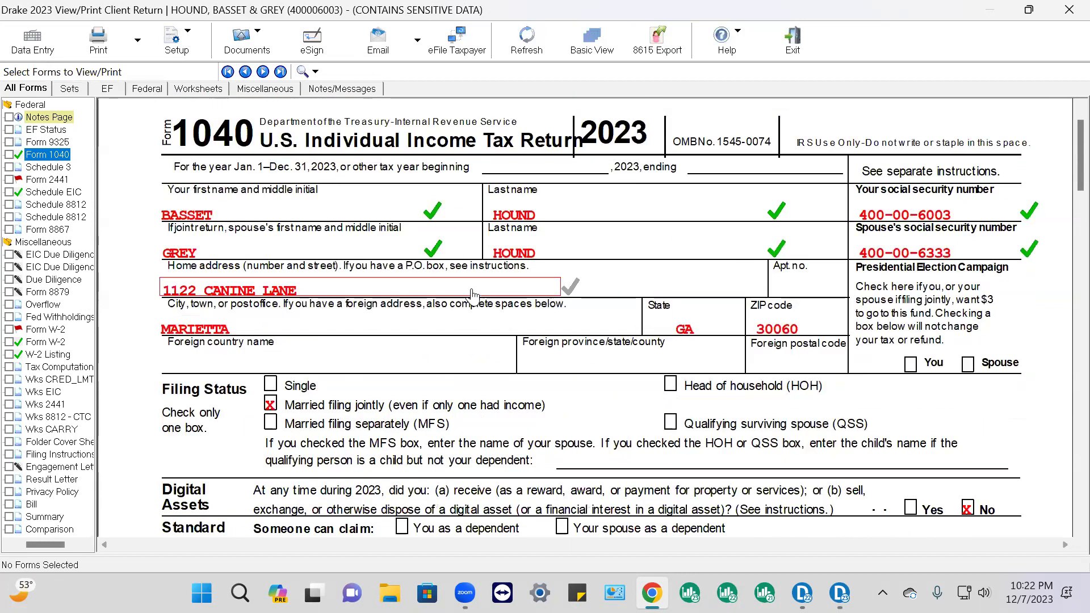
scroll(427, 244, down, 4)
scroll(427, 244, down, 4)
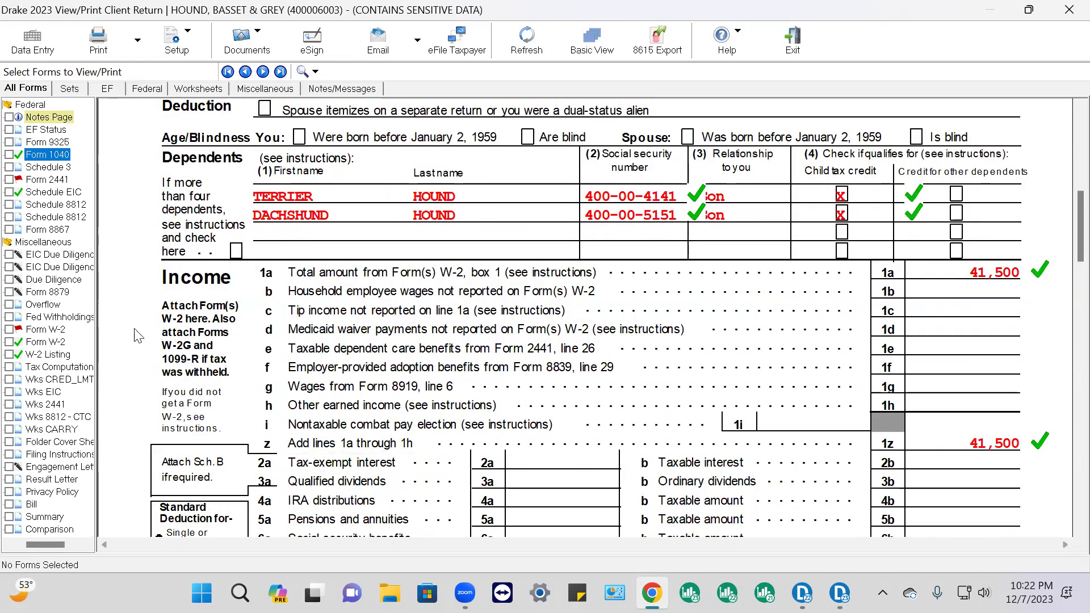
Review the red-flagged W-2, the second W-2 and the Form 2441 child care credit
click(45, 330)
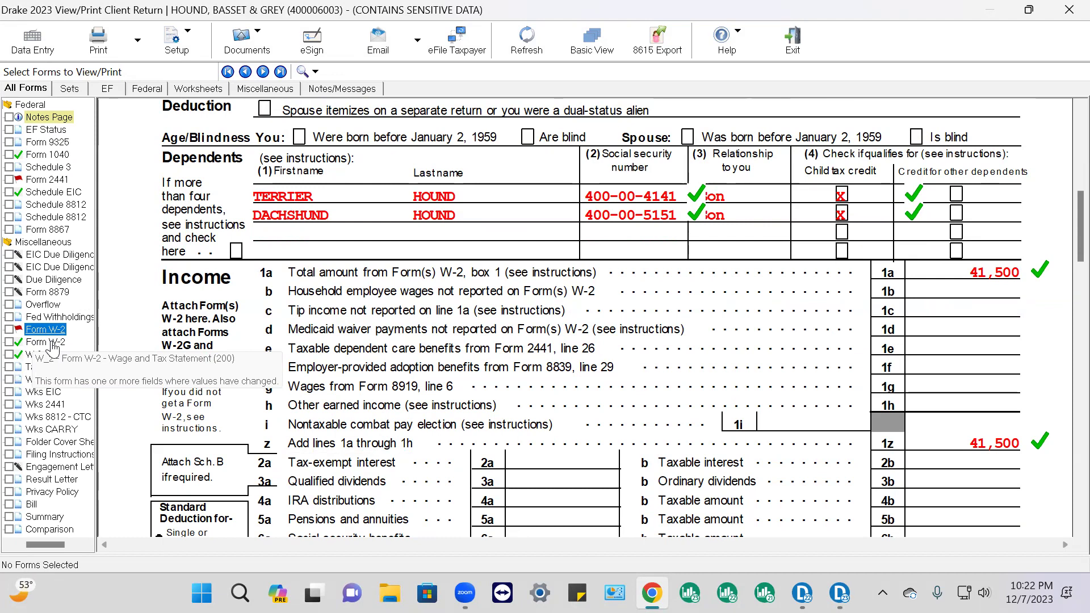
click(51, 343)
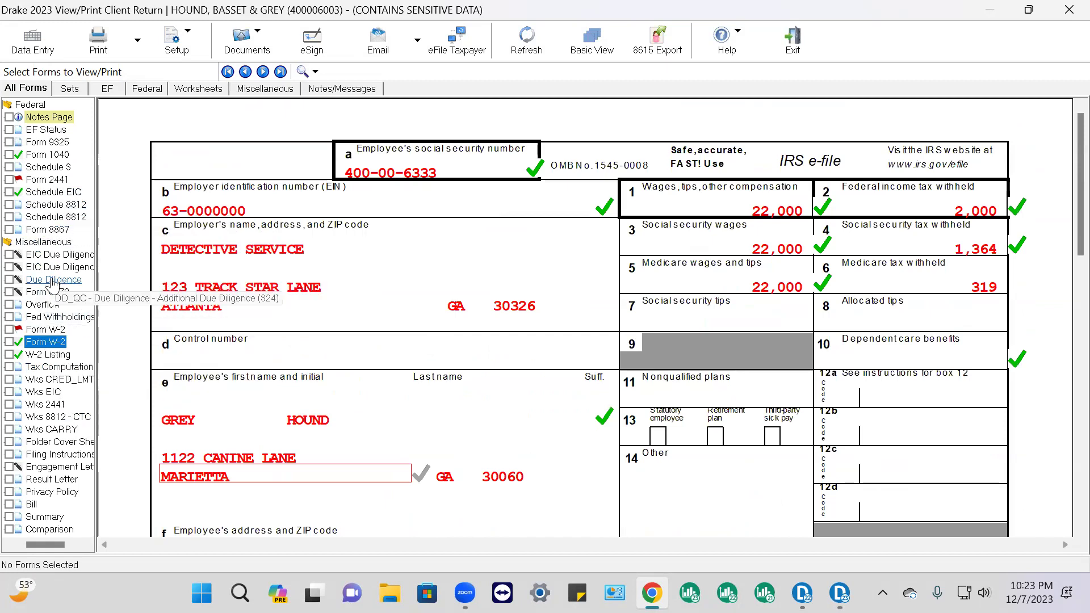
click(55, 180)
scroll(867, 309, down, 3)
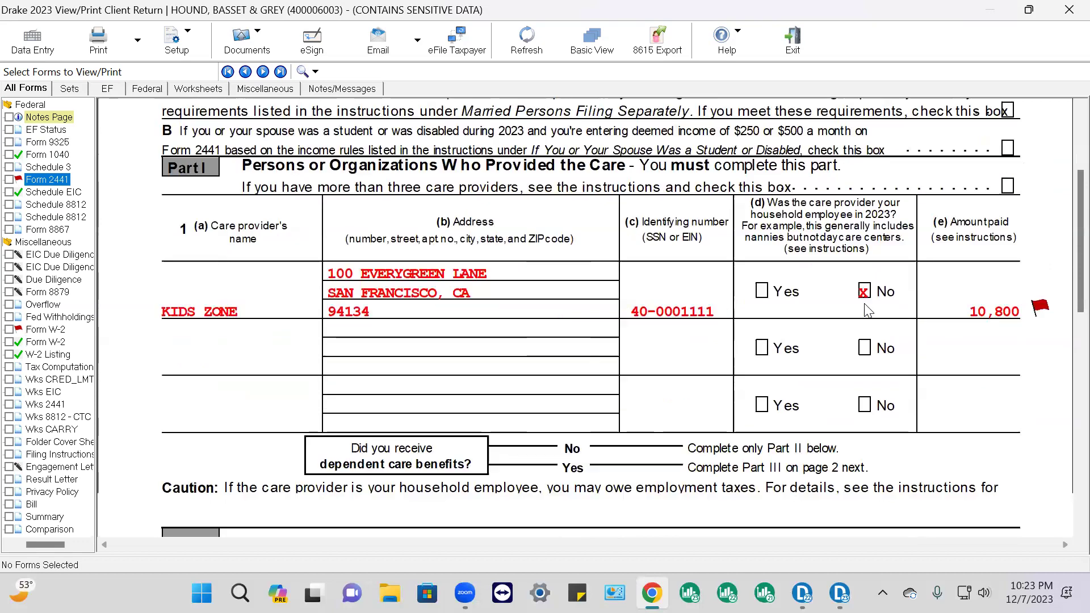
scroll(867, 309, down, 10)
scroll(863, 317, down, 2)
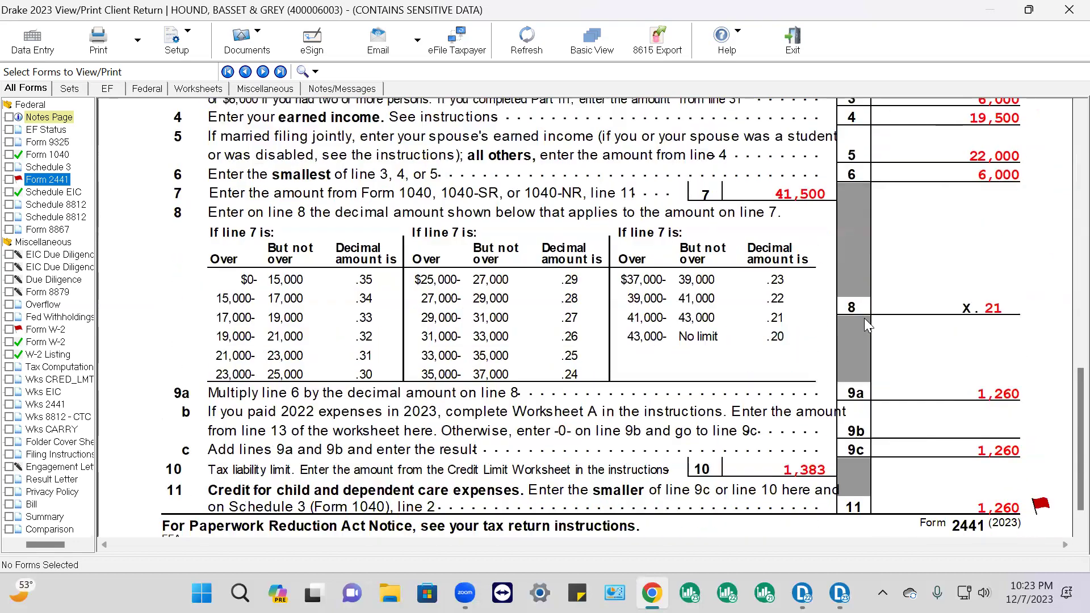
scroll(863, 318, down, 1)
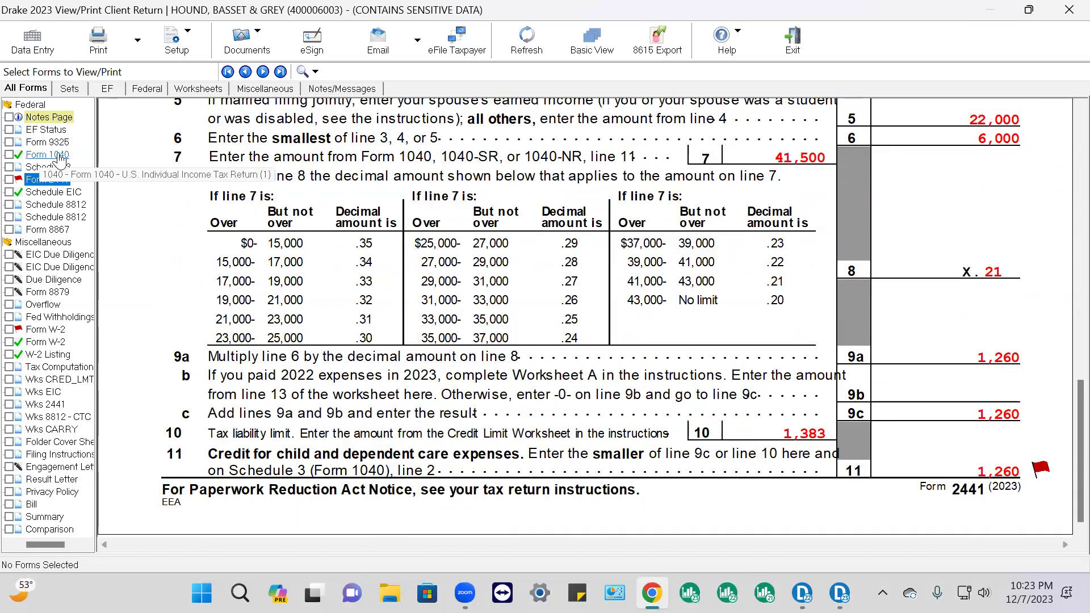
Check the W-2 Listing, then recheck Form 1040: 41,500 income, 27,700 deduction, 13,800 taxable
click(48, 155)
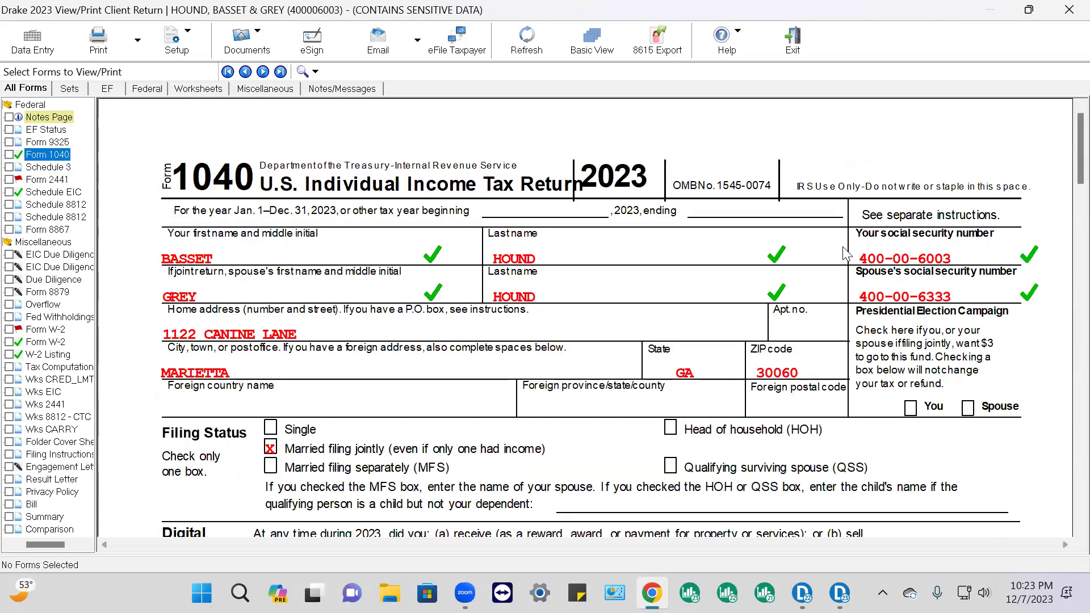
scroll(862, 259, down, 15)
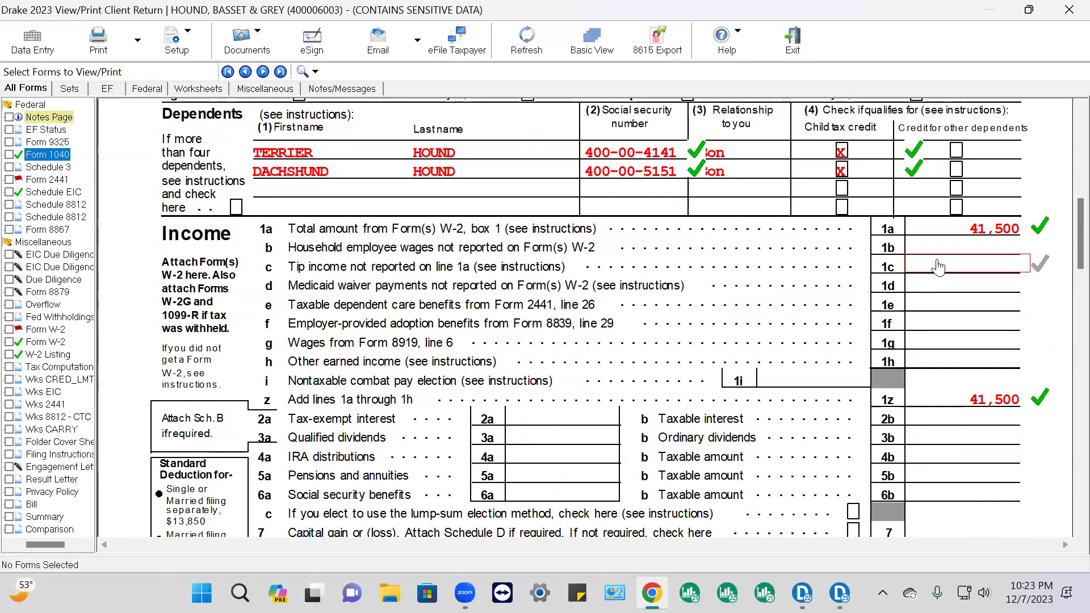
click(57, 354)
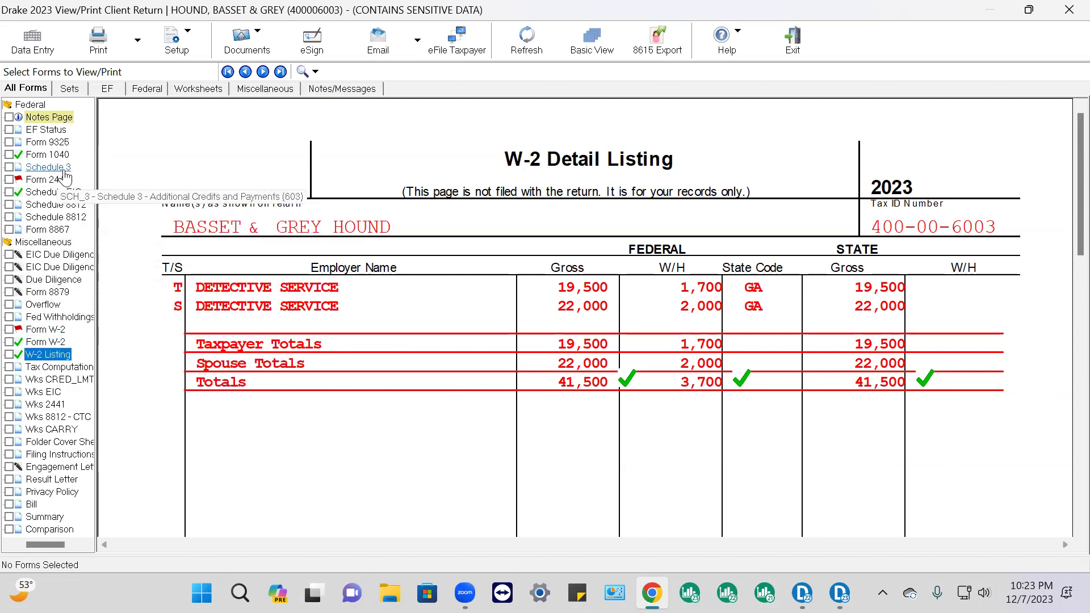
click(68, 159)
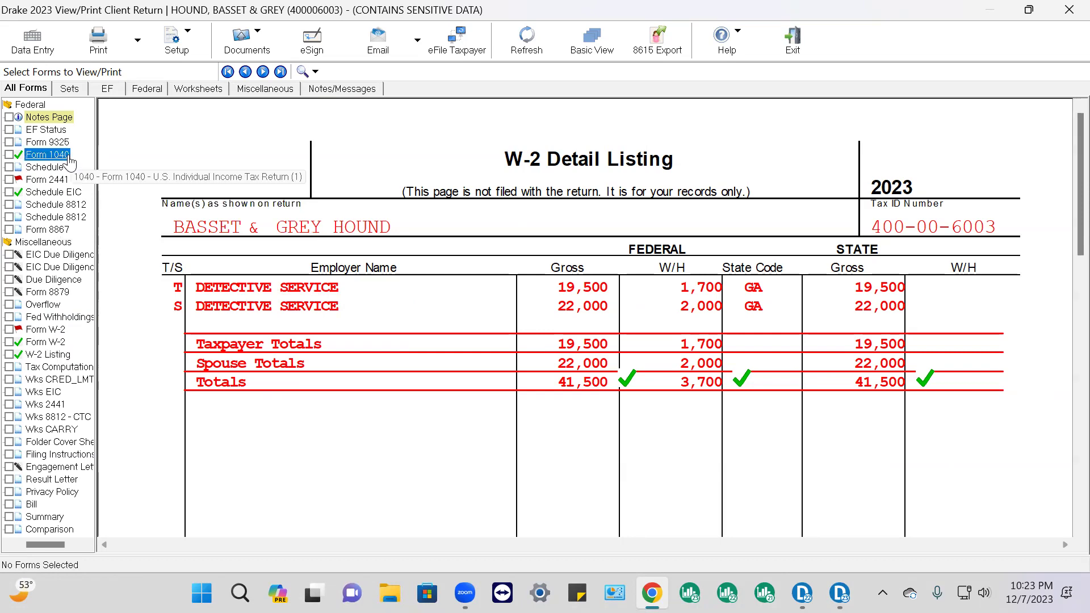
scroll(992, 295, down, 3)
scroll(992, 294, down, 10)
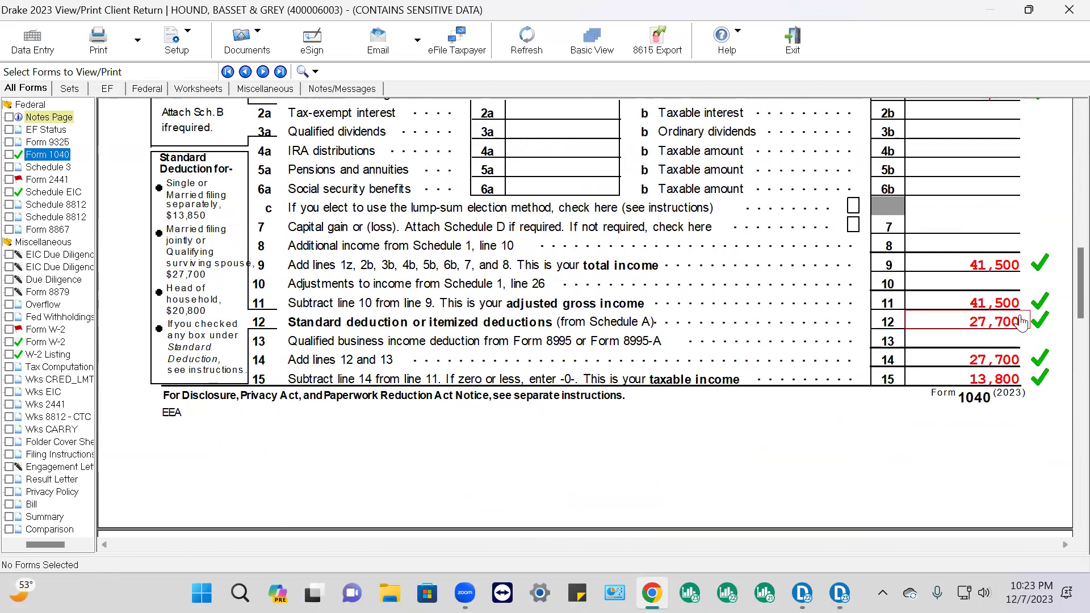
Mark Form 1040 lines 12, 16 and 28 (child tax credit) as reviewed with green checks
click(1029, 328)
click(1030, 326)
click(1031, 325)
click(1032, 325)
click(1032, 326)
click(1031, 326)
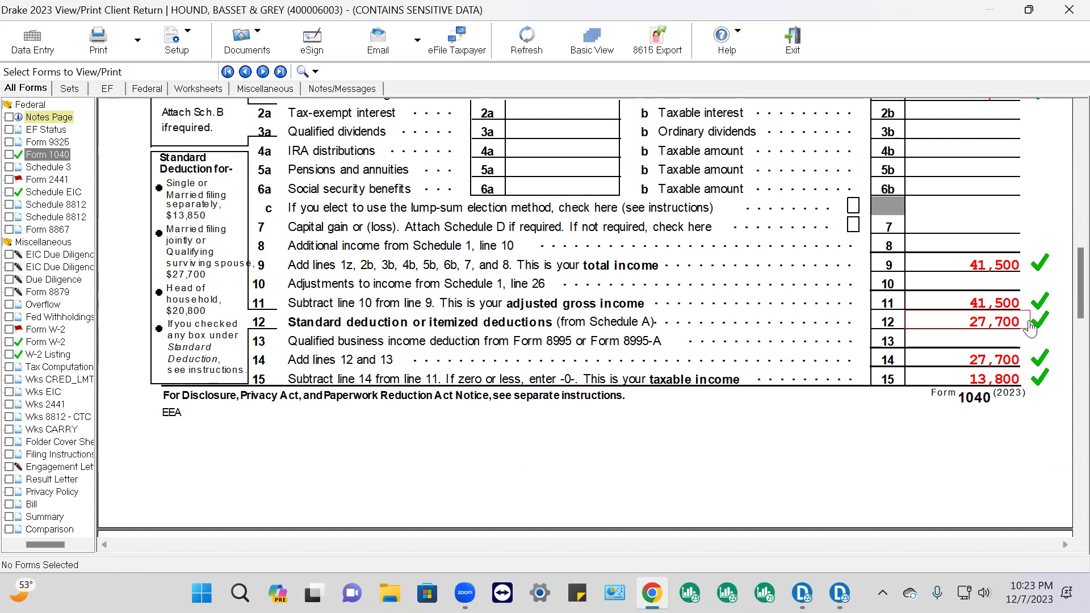
scroll(1029, 363, down, 4)
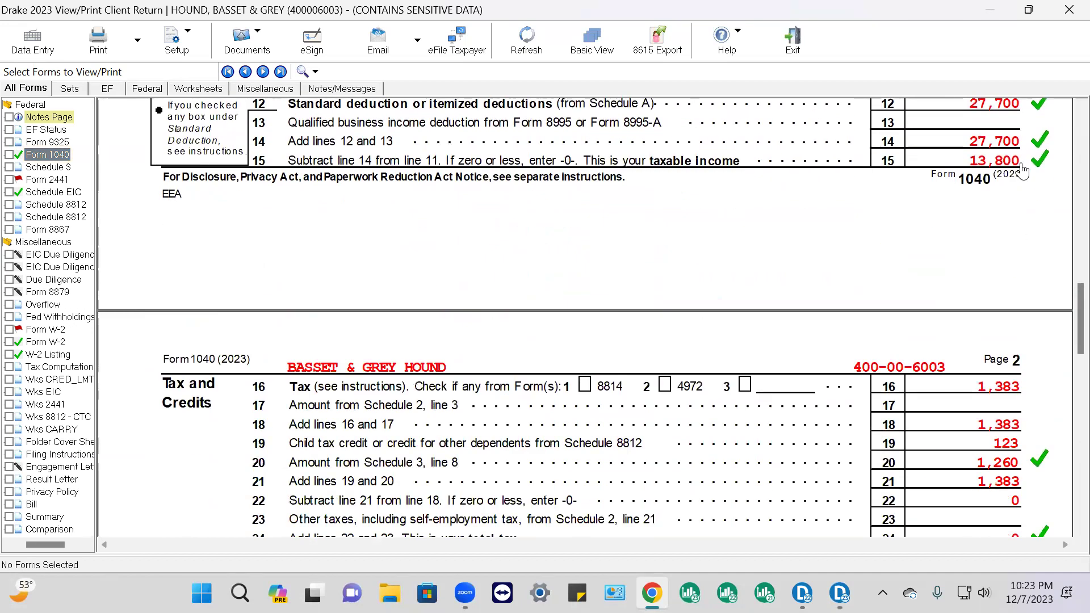
scroll(1001, 324, down, 3)
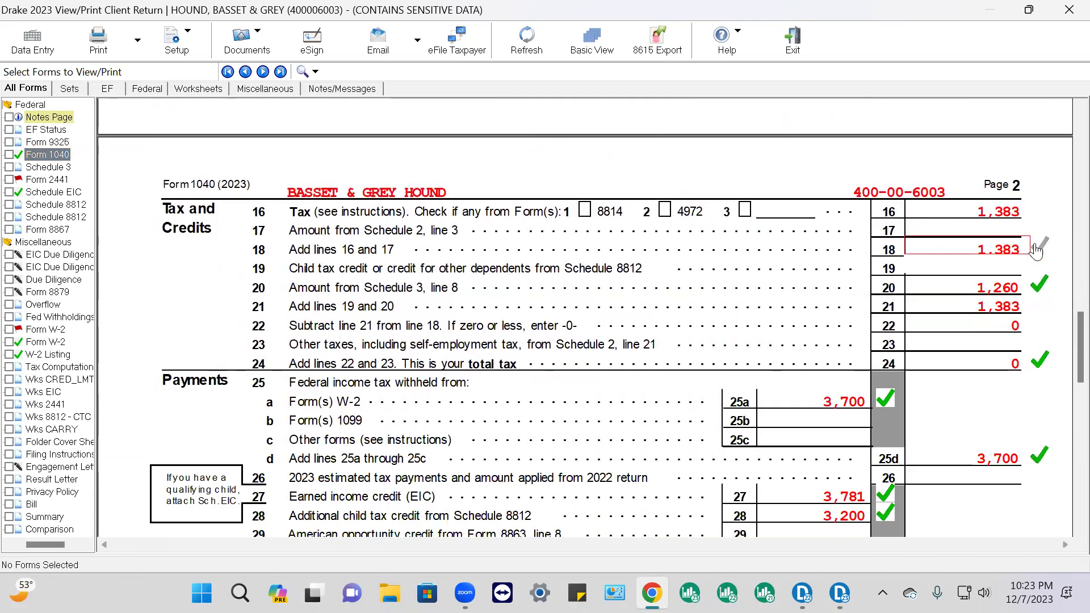
click(1032, 211)
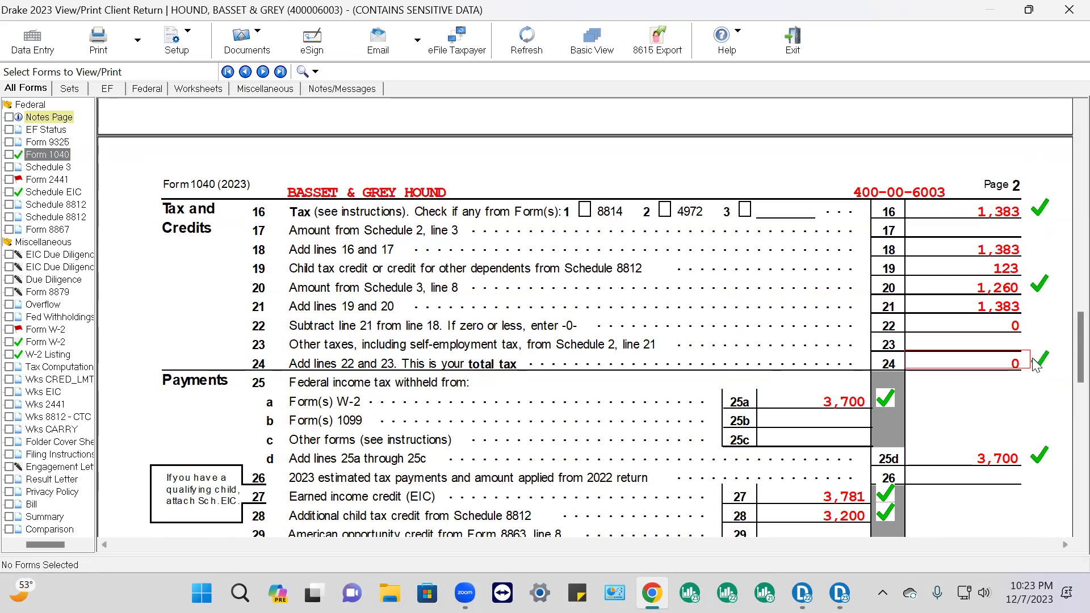
scroll(1034, 365, down, 3)
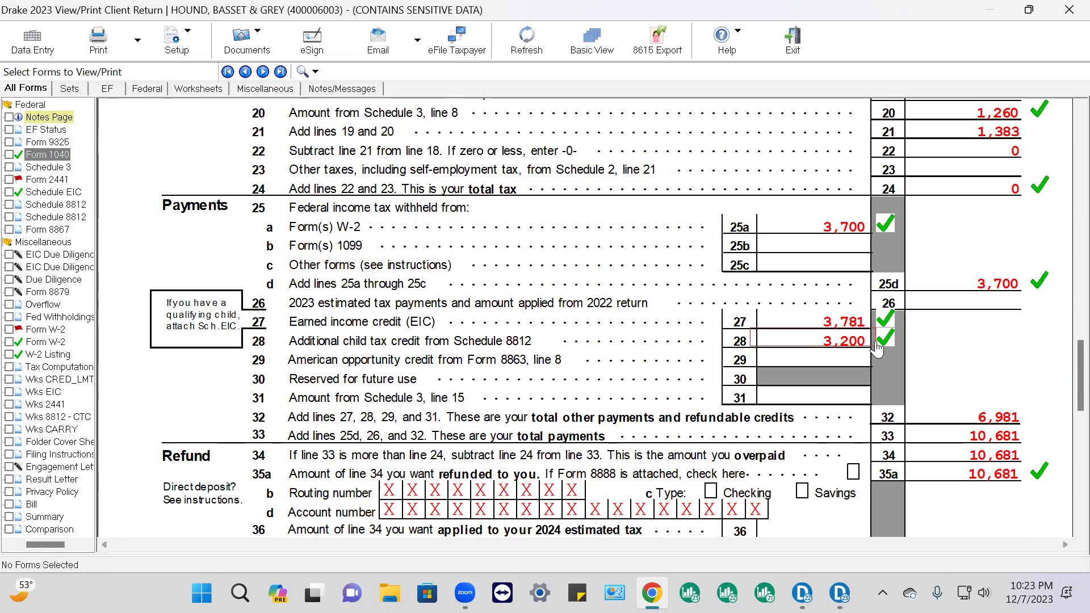
click(878, 342)
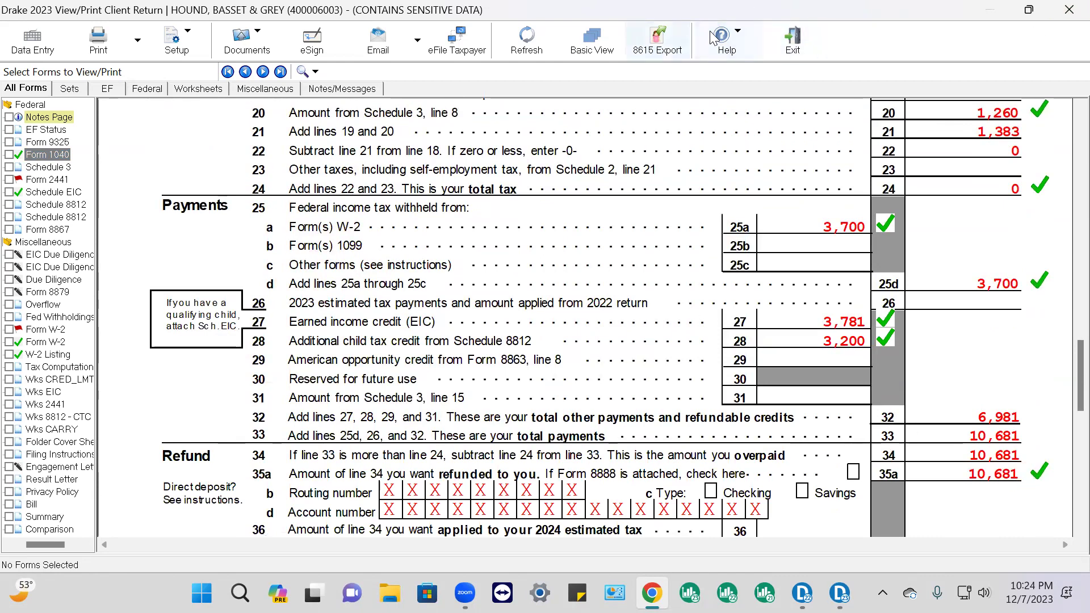
Return to Data Entry and launch the Drake support website from the Help menu
click(741, 31)
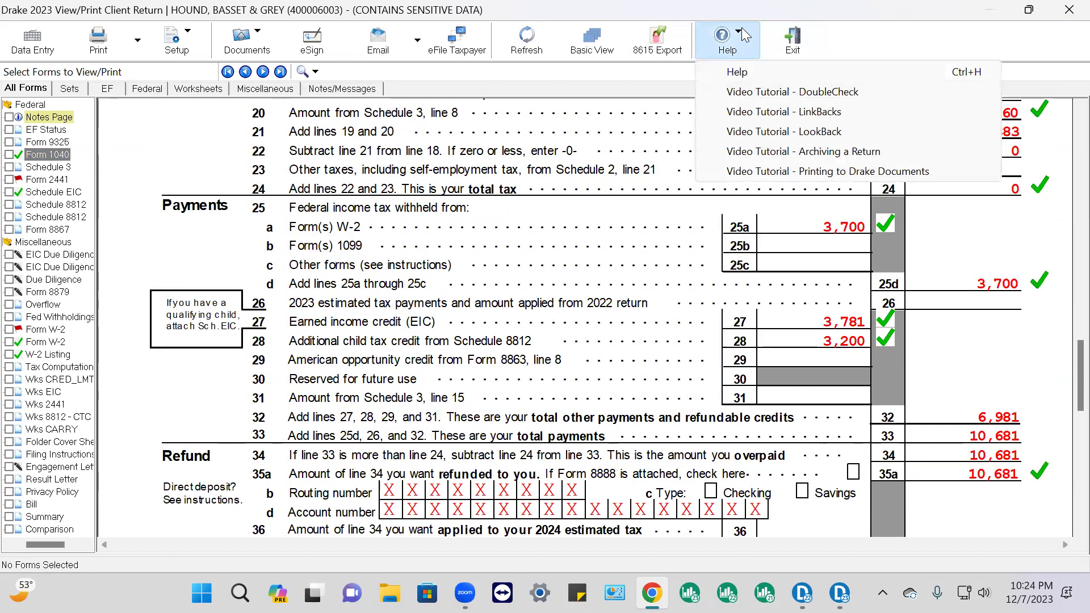
click(741, 32)
click(32, 47)
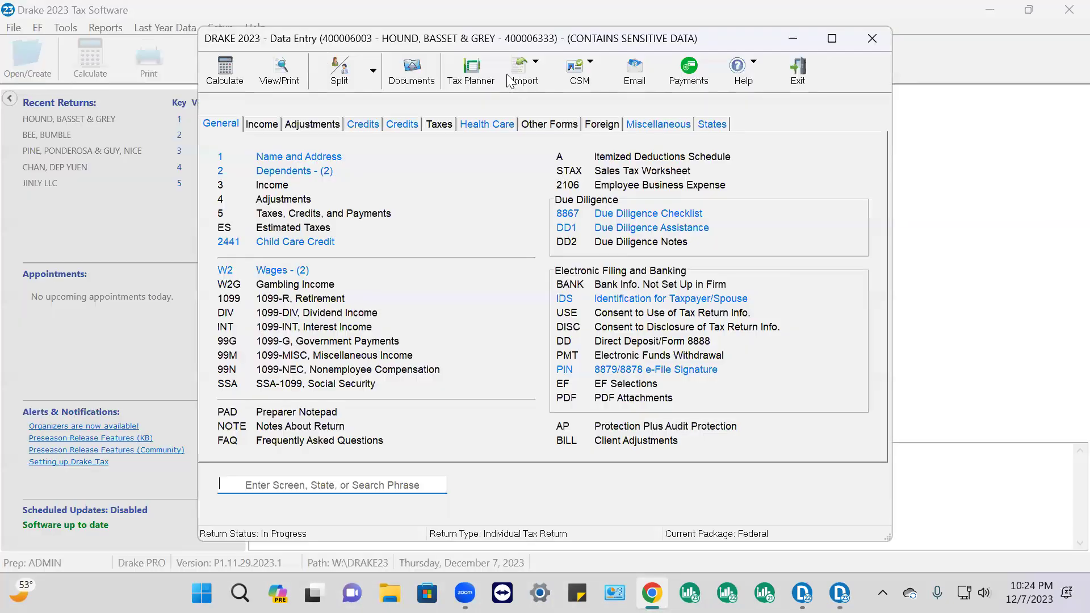
click(755, 63)
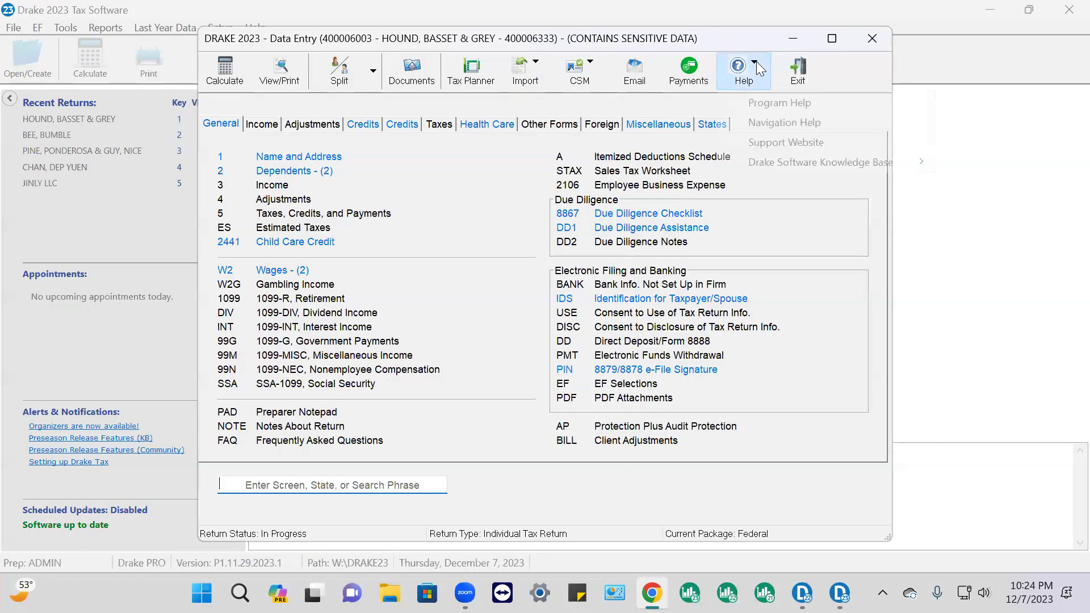
click(783, 147)
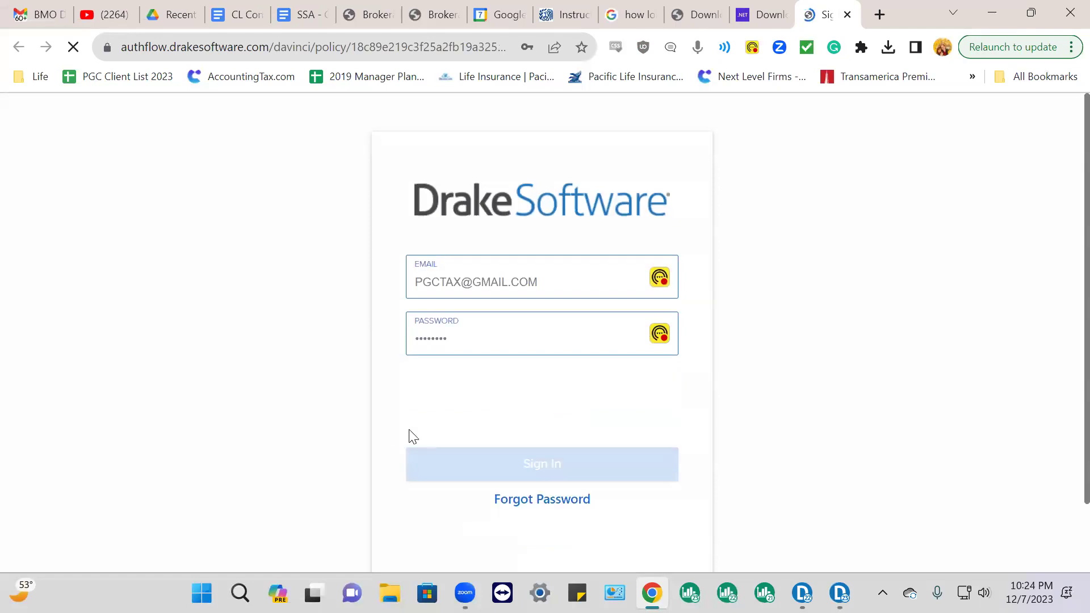
Complete the reCAPTCHA and sign in to the Drake Customer Resource Center
click(432, 406)
click(520, 464)
right_click(489, 498)
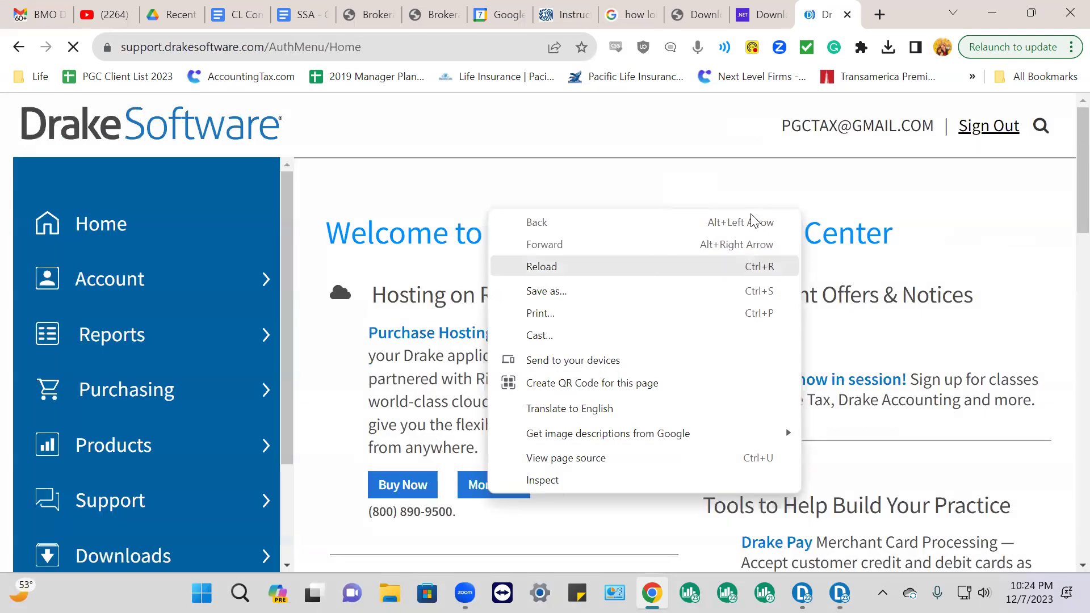
click(992, 212)
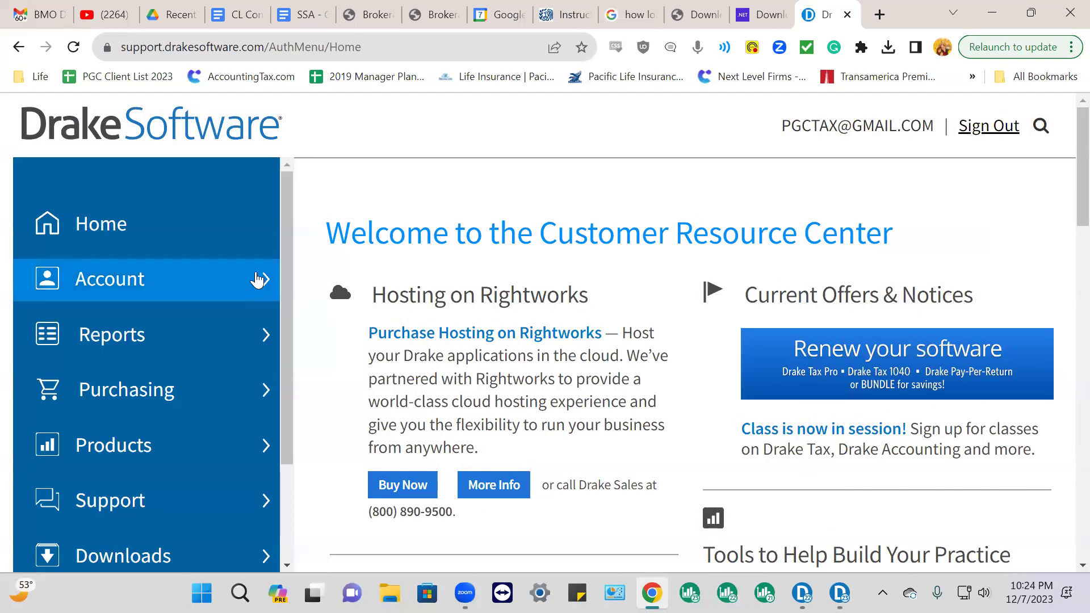
Open the Practice Returns page under the Training section of the sidebar
scroll(249, 375, down, 2)
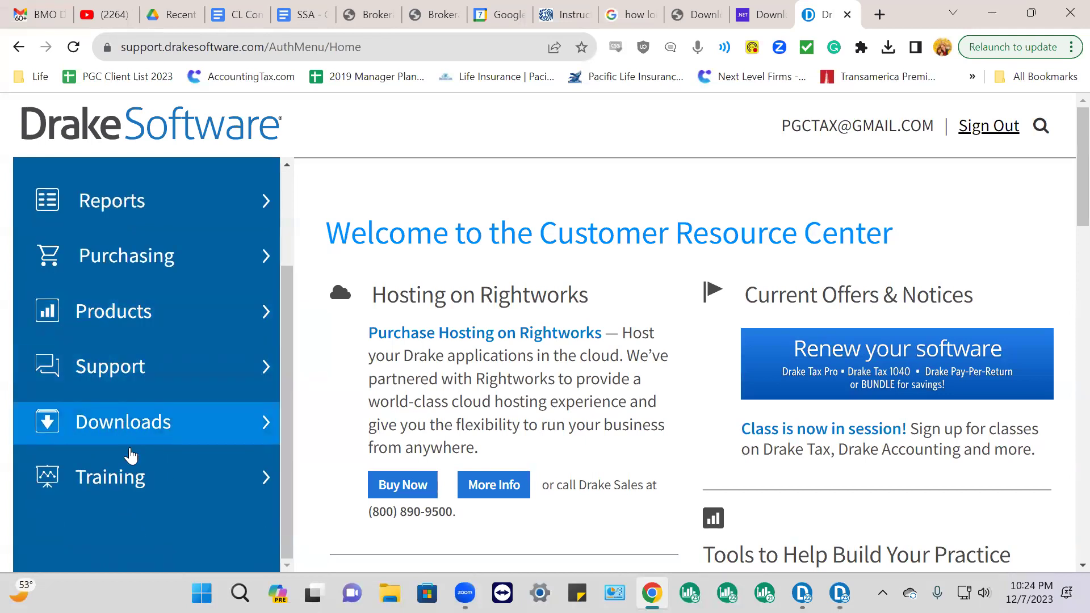
scroll(114, 479, down, 3)
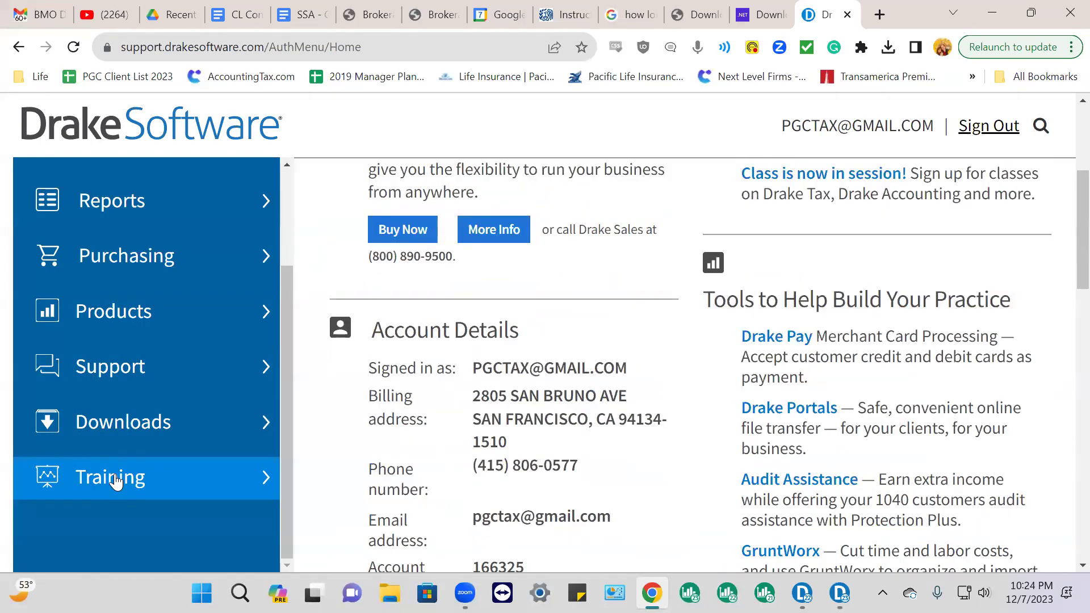
click(116, 478)
scroll(126, 480, down, 4)
click(127, 381)
scroll(443, 318, down, 5)
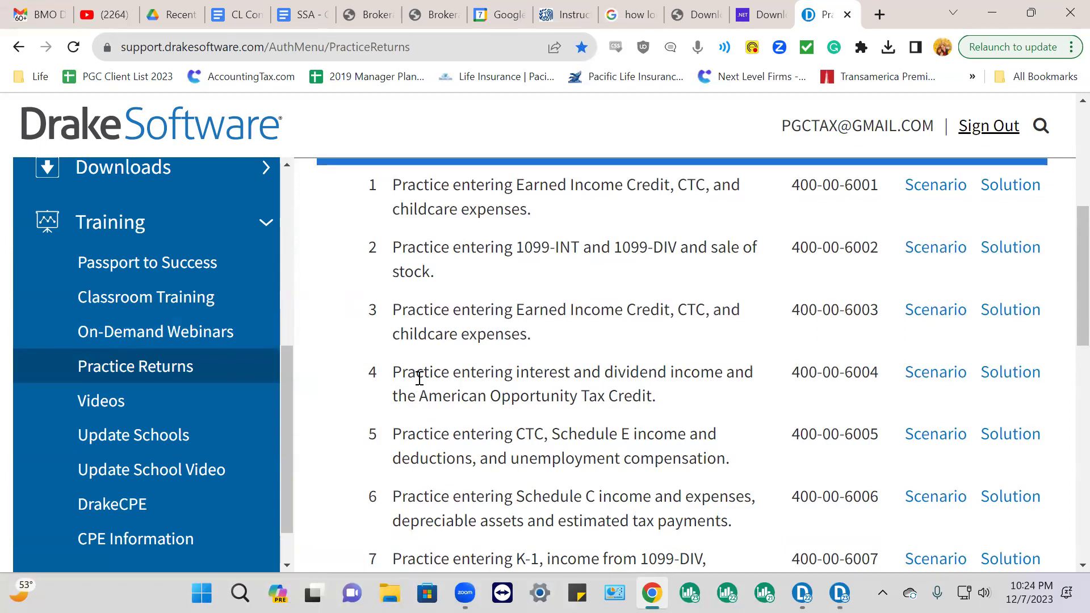
Open the scenario PDF for Practice Return 4 (interest/dividends, American Opportunity Credit)
drag(514, 373, 667, 363)
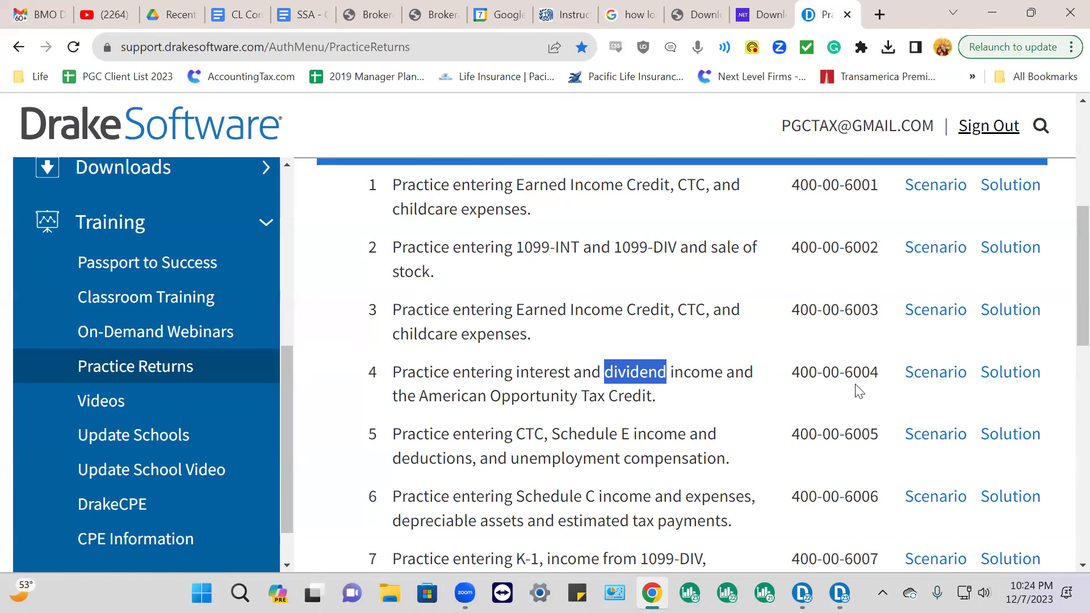
click(935, 375)
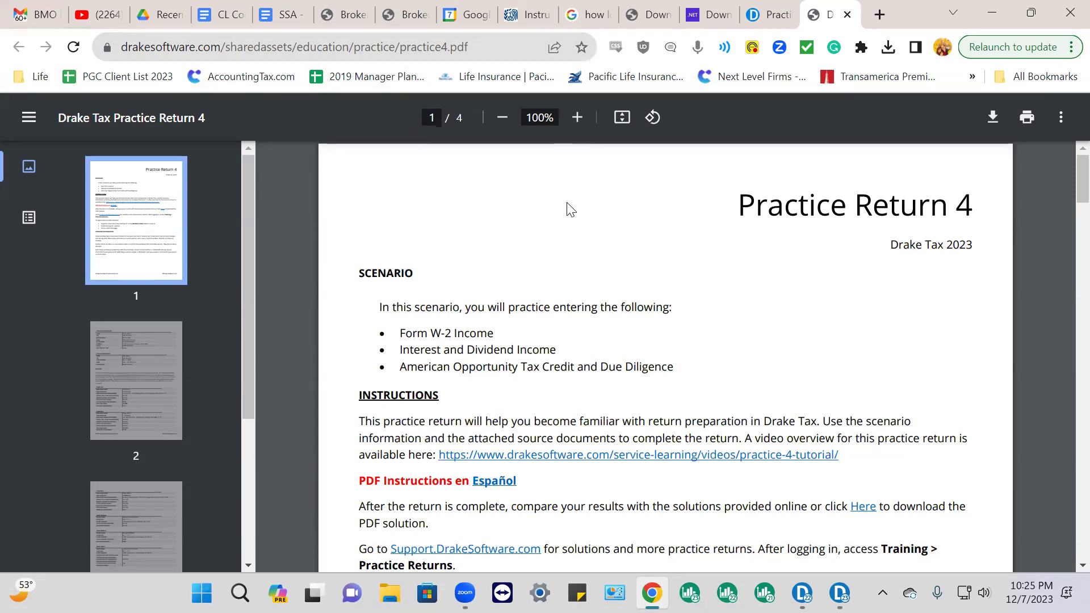
Highlight the Scenario Information paragraphs about Straw and Blue Berry and zoom in to read them
scroll(516, 333, down, 1)
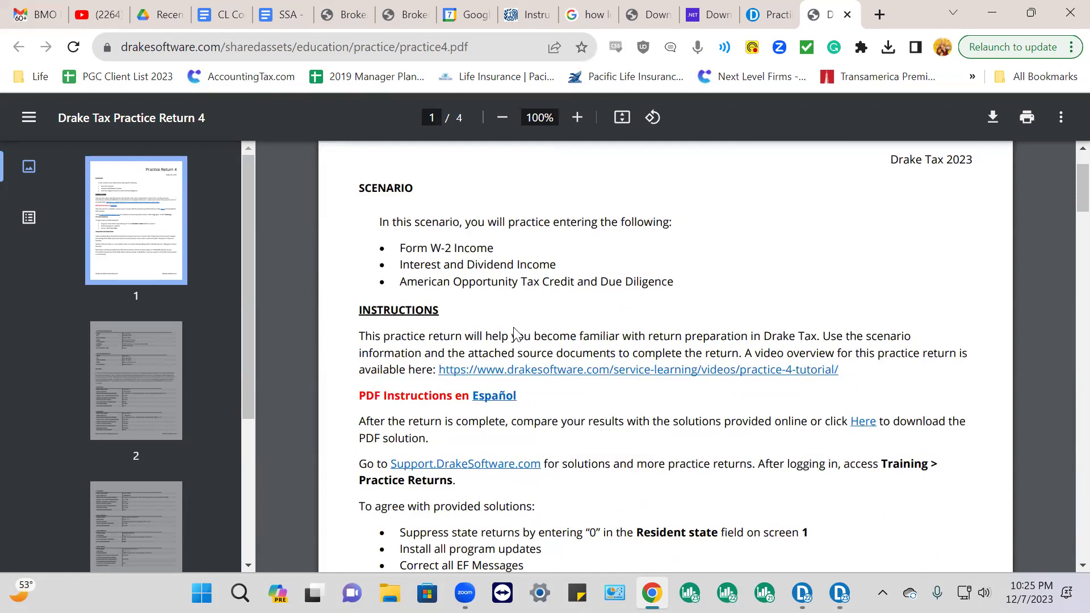
scroll(474, 258, down, 4)
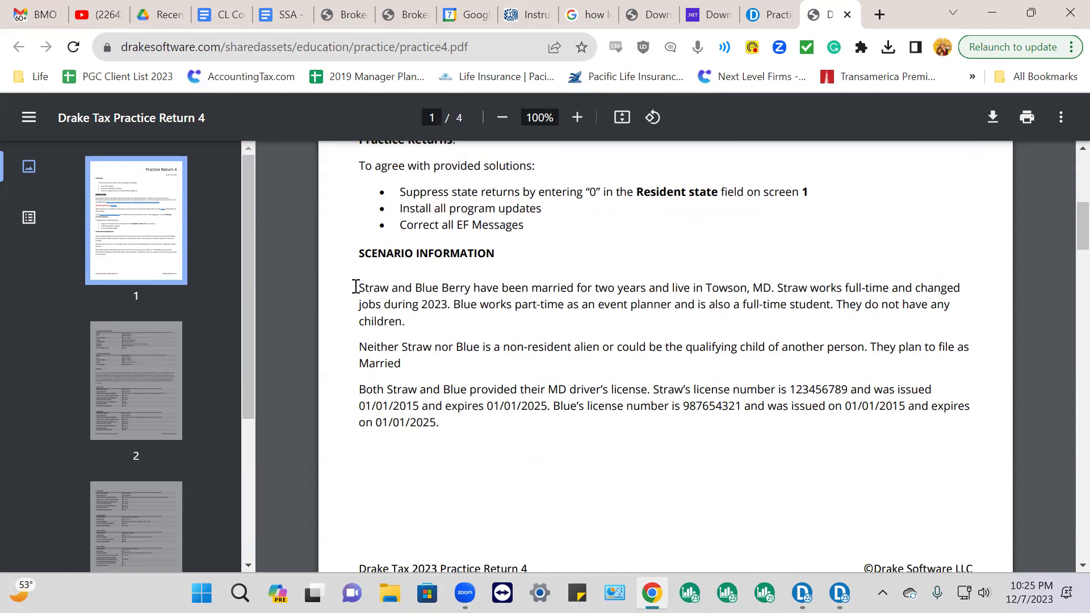
drag(355, 288, 417, 376)
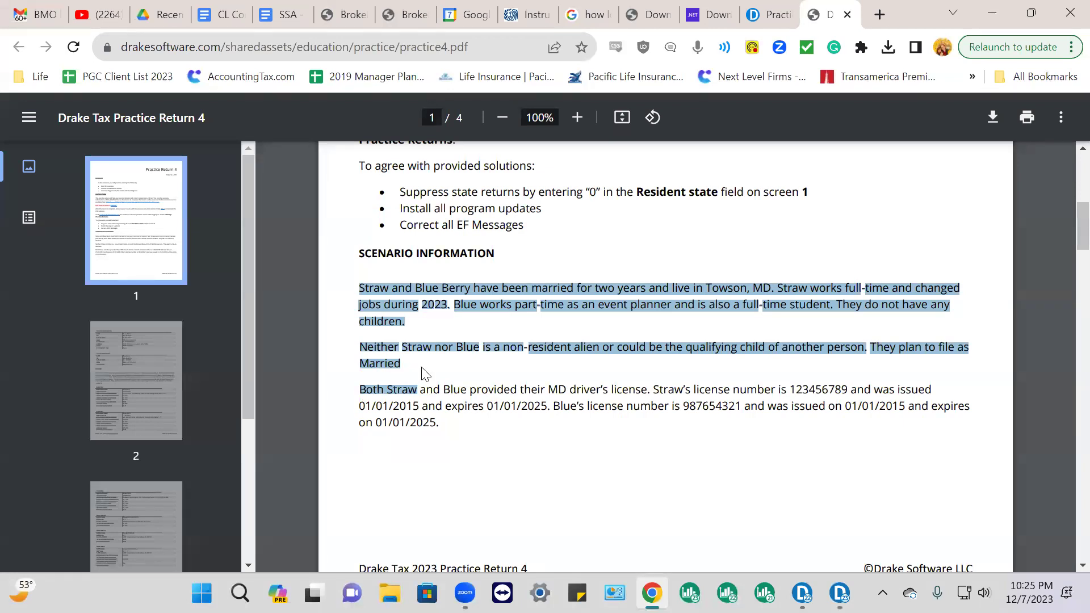
scroll(422, 367, up, 3)
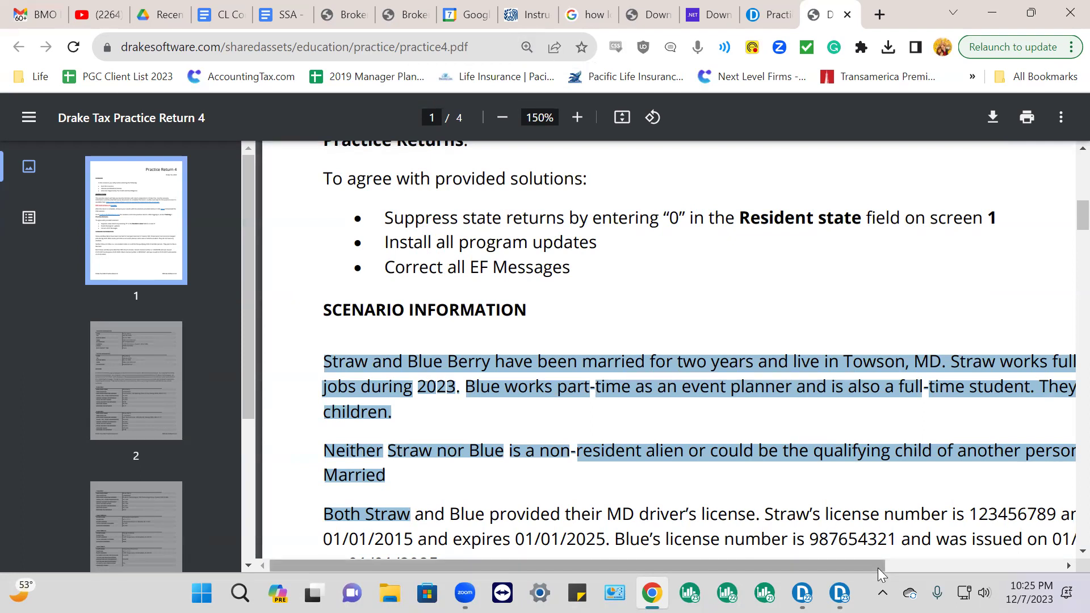
drag(877, 568, 914, 563)
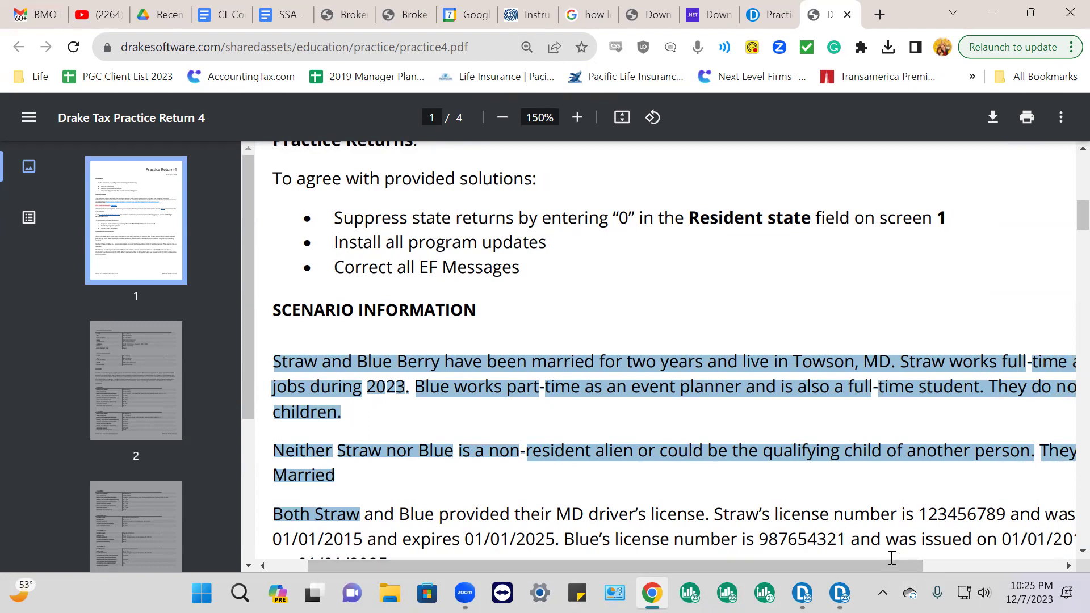
mouse_move(902, 564)
mouse_down()
mouse_move(1034, 567)
mouse_move(927, 578)
mouse_move(892, 568)
mouse_up()
Zoom the scenario PDF to 200% and read through the enlarged text
key(ctrl+plus)
key(ctrl+plus)
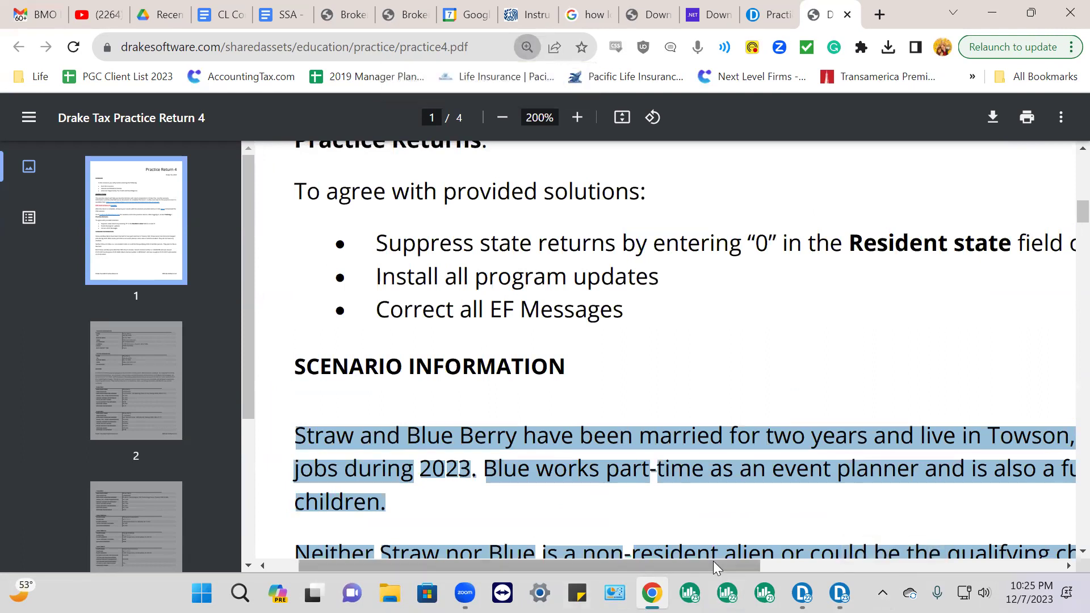
mouse_move(722, 563)
mouse_down()
mouse_move(1014, 564)
mouse_move(735, 564)
mouse_up()
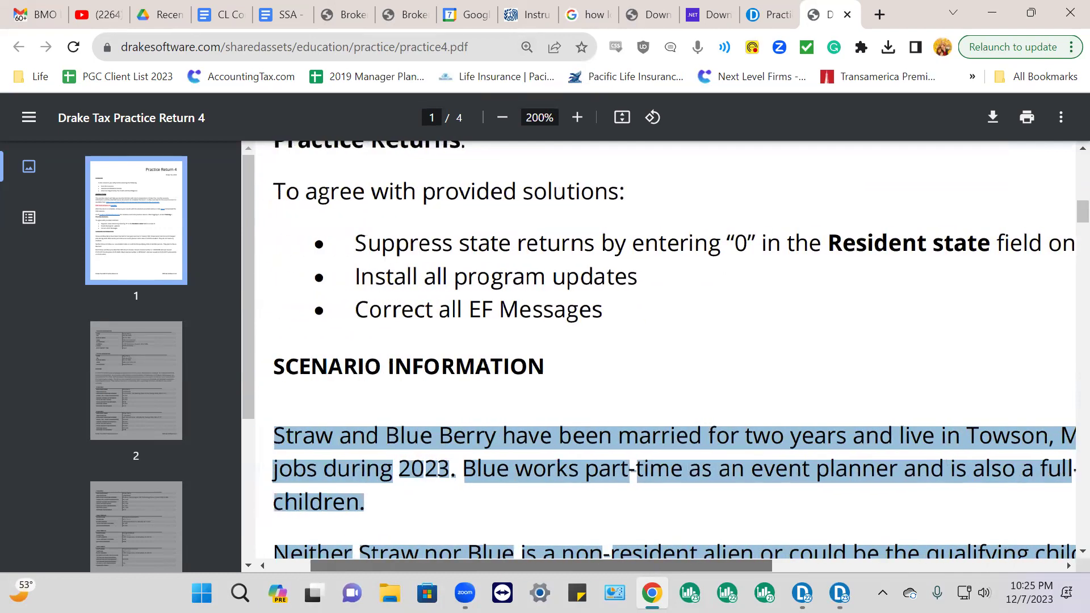
scroll(704, 460, down, 2)
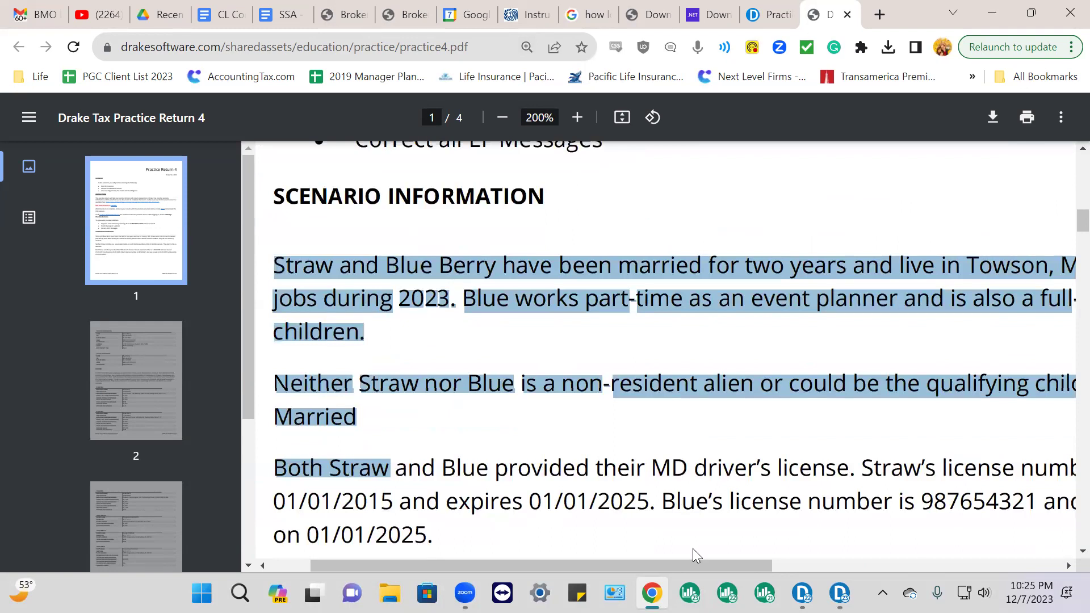
drag(732, 566, 896, 565)
drag(773, 572, 725, 580)
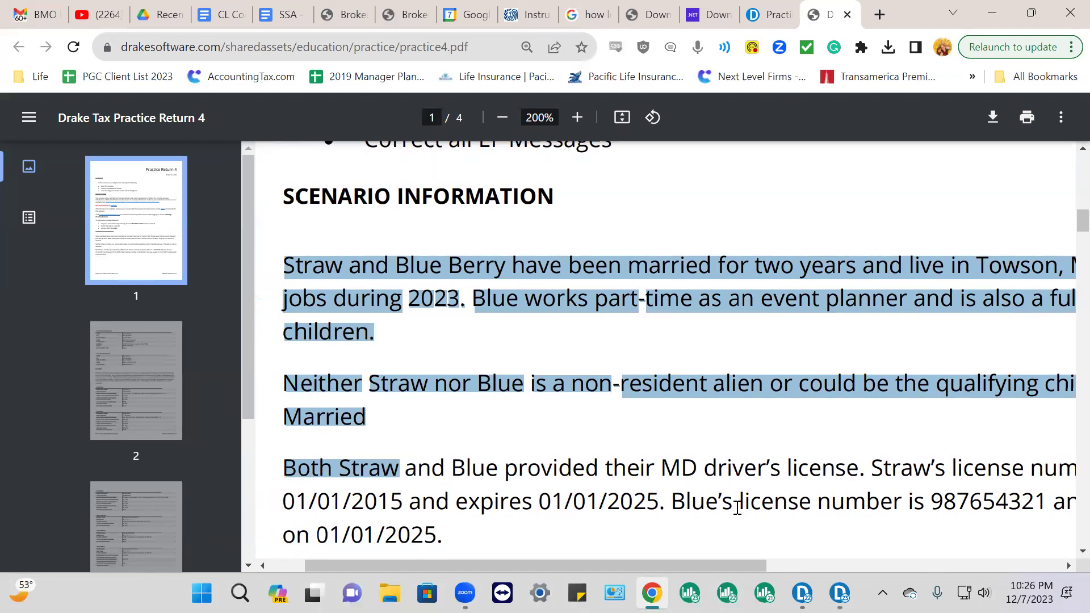
mouse_move(747, 565)
mouse_down()
mouse_move(1046, 564)
mouse_move(745, 549)
mouse_move(791, 560)
mouse_move(741, 571)
mouse_up()
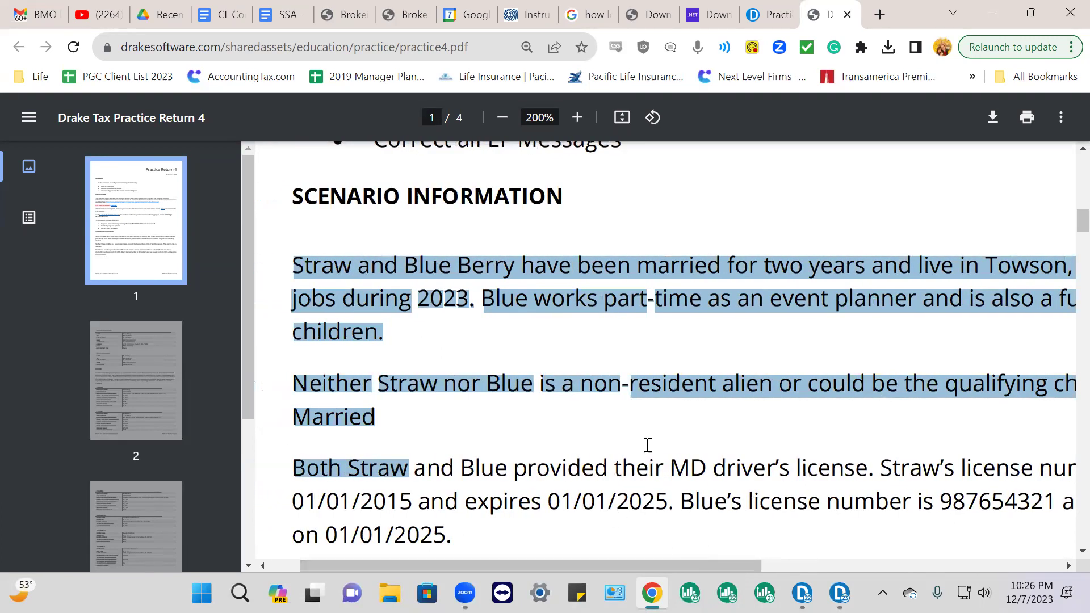
Clear the earlier highlight and mark only the 'non-resident' alien wording
click(653, 421)
drag(289, 380, 478, 384)
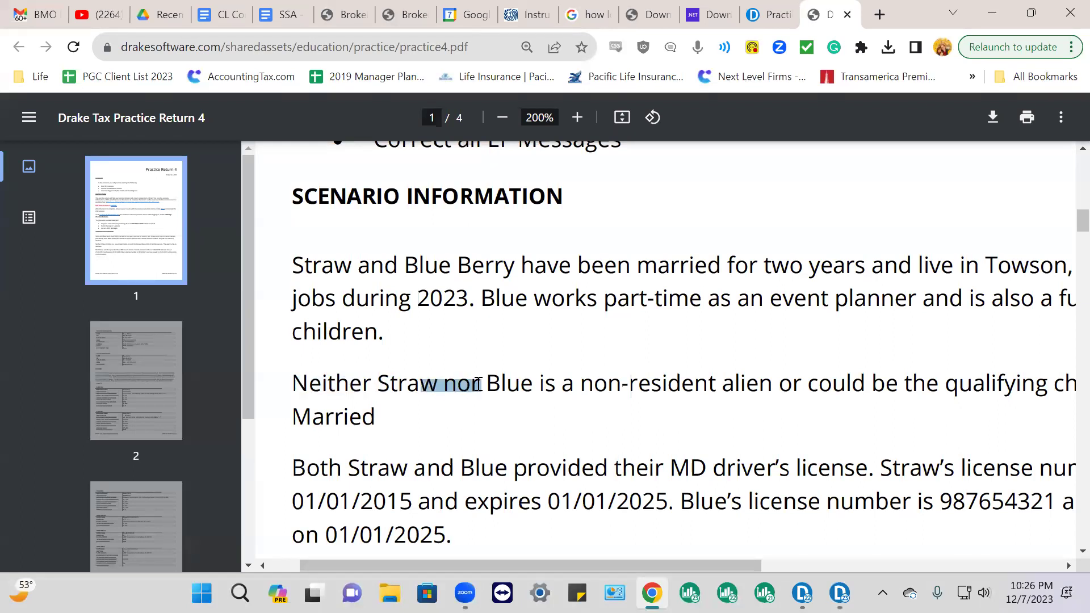
click(607, 400)
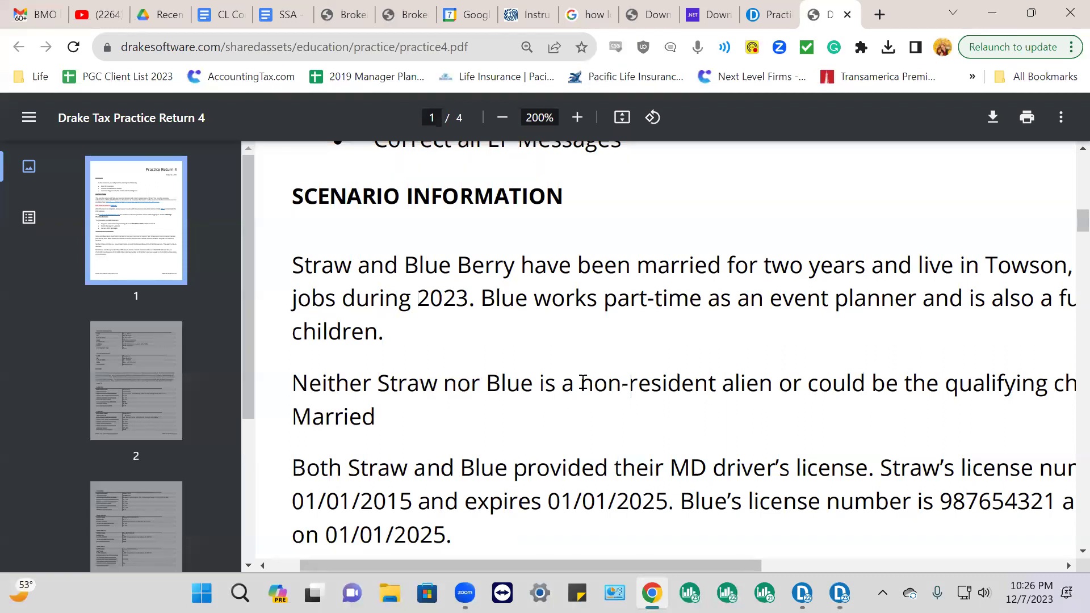
drag(582, 384, 662, 384)
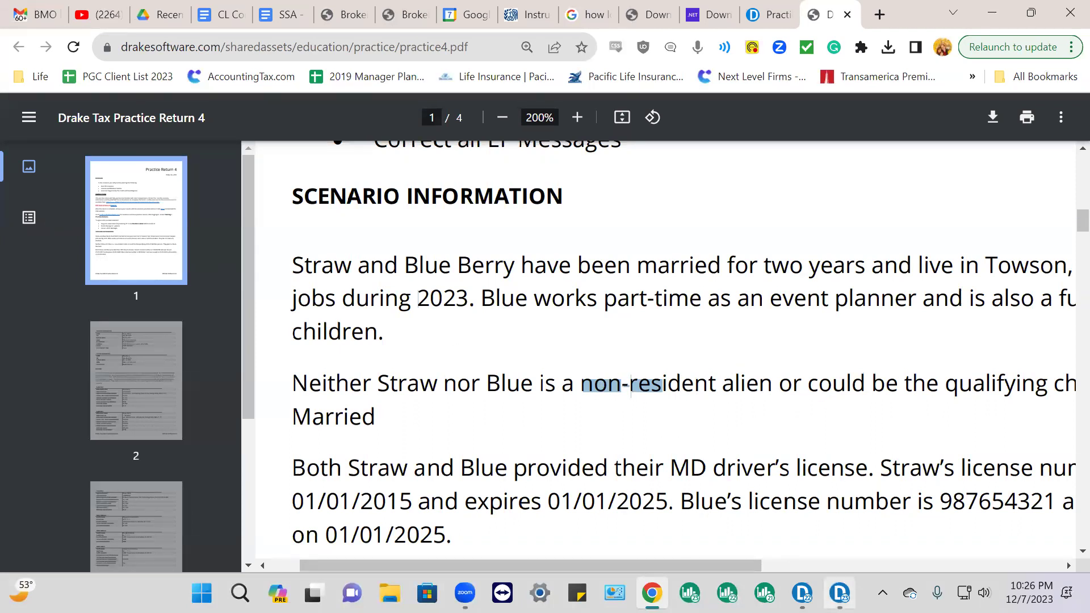
mouse_move(802, 593)
Select the driver's license issue and expiry dates, including the 01/01/2025 expiry
drag(732, 570, 676, 453)
scroll(656, 393, down, 2)
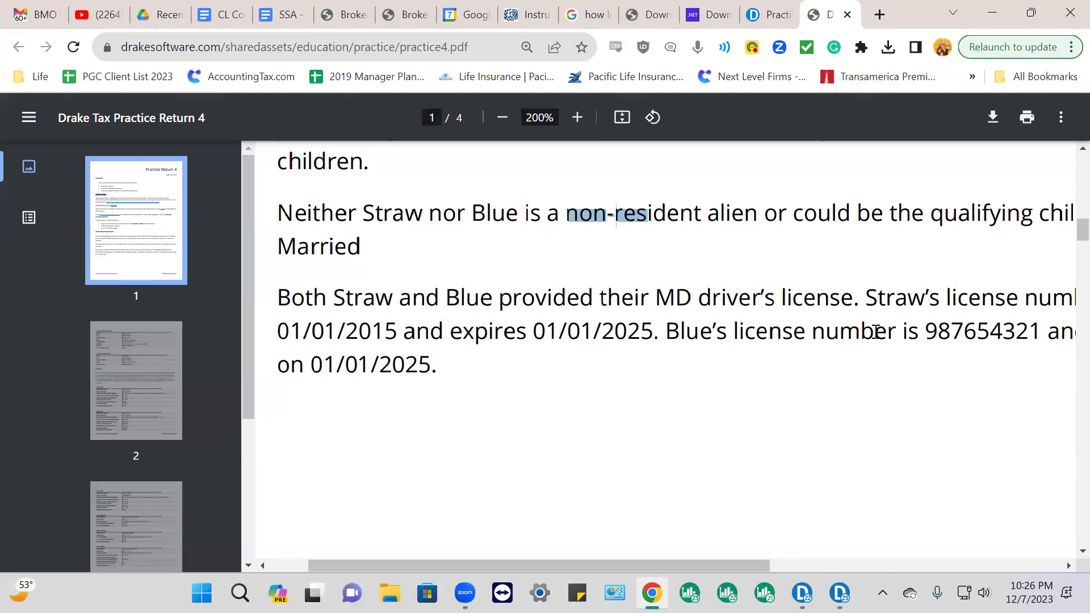
mouse_move(719, 564)
mouse_down()
mouse_move(953, 580)
mouse_move(734, 577)
mouse_up()
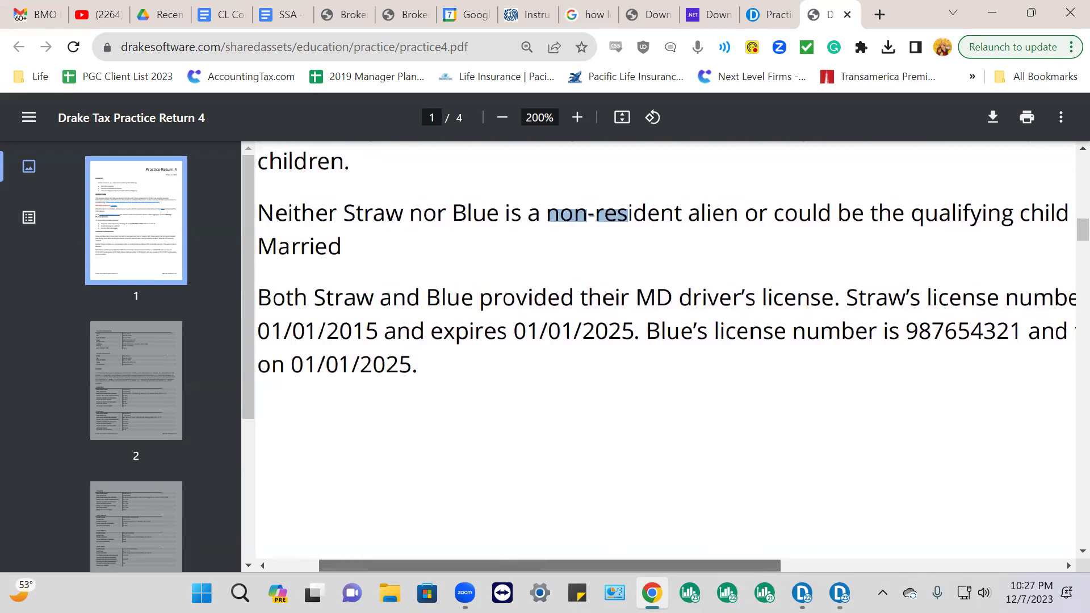
drag(259, 332, 640, 324)
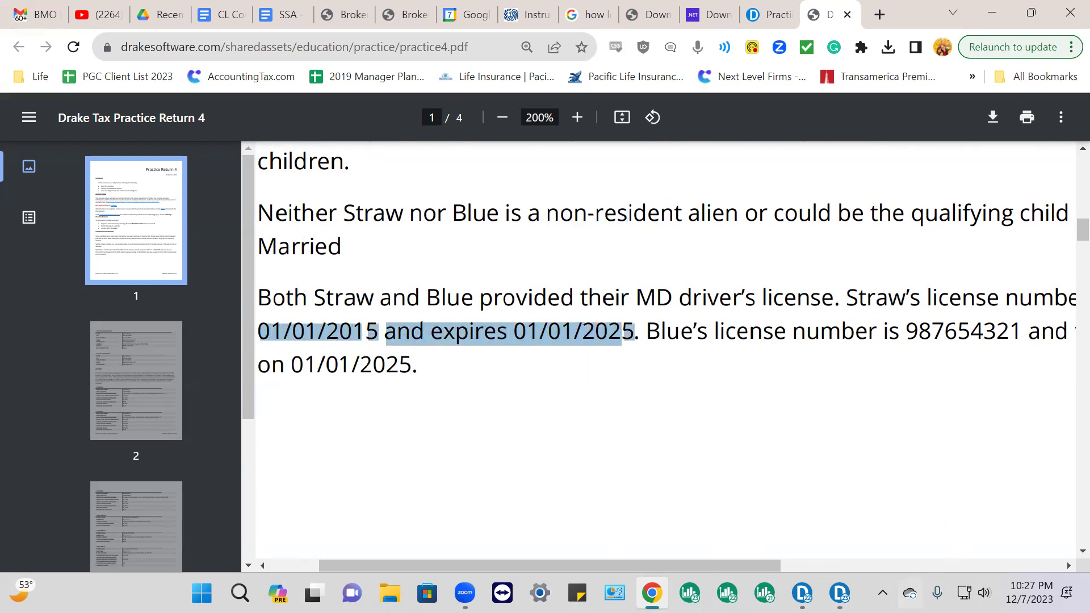
drag(772, 563, 960, 572)
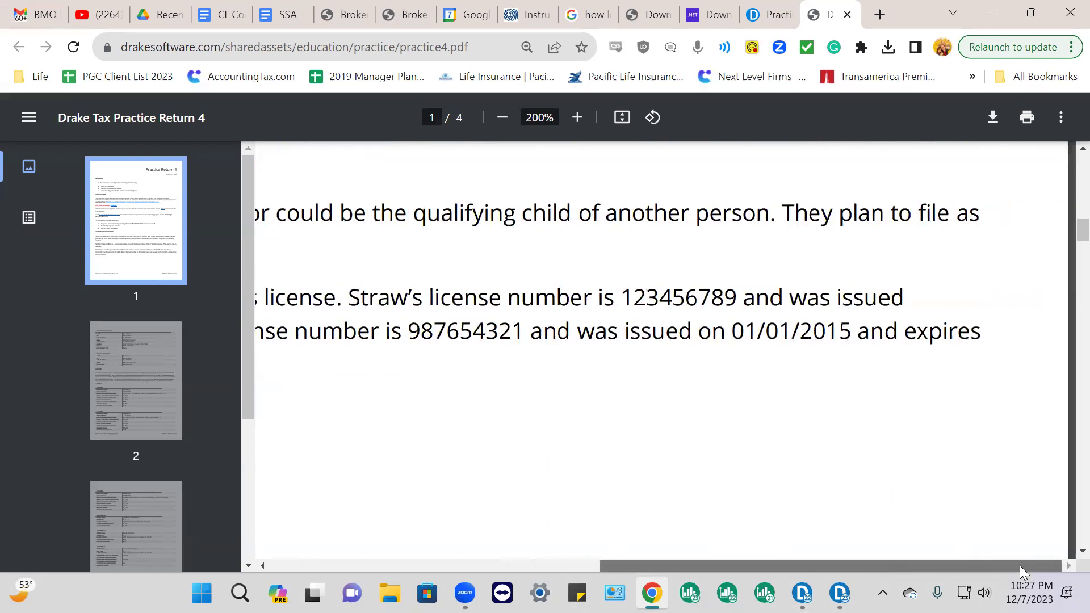
drag(997, 570, 649, 563)
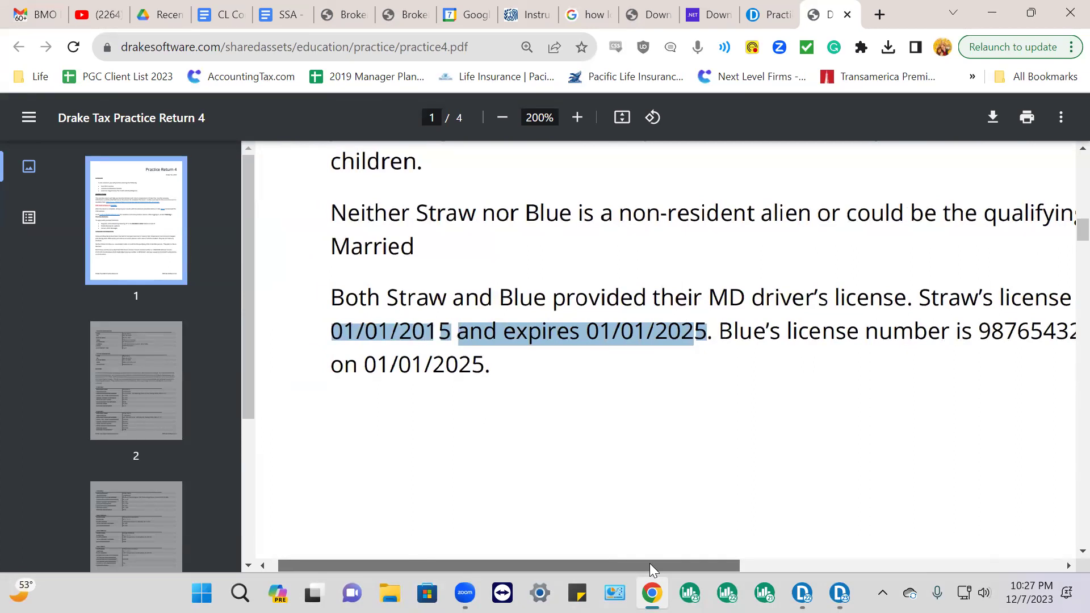
drag(345, 364, 483, 377)
click(565, 392)
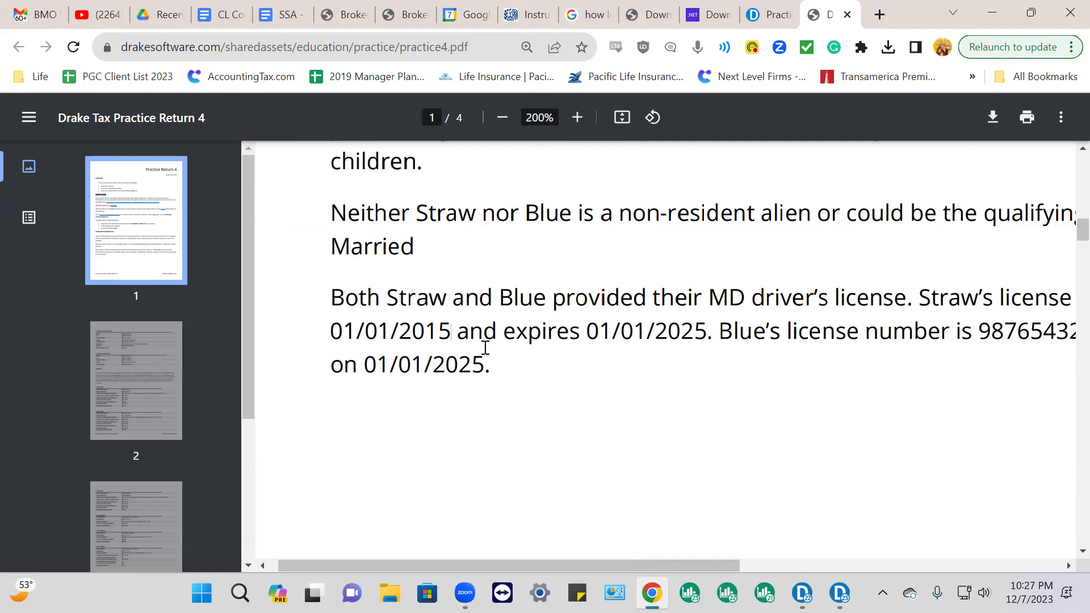
Scroll to page 2's Taxpayer Information table and snap Chrome to the left half
scroll(491, 350, up, 6)
scroll(491, 350, down, 4)
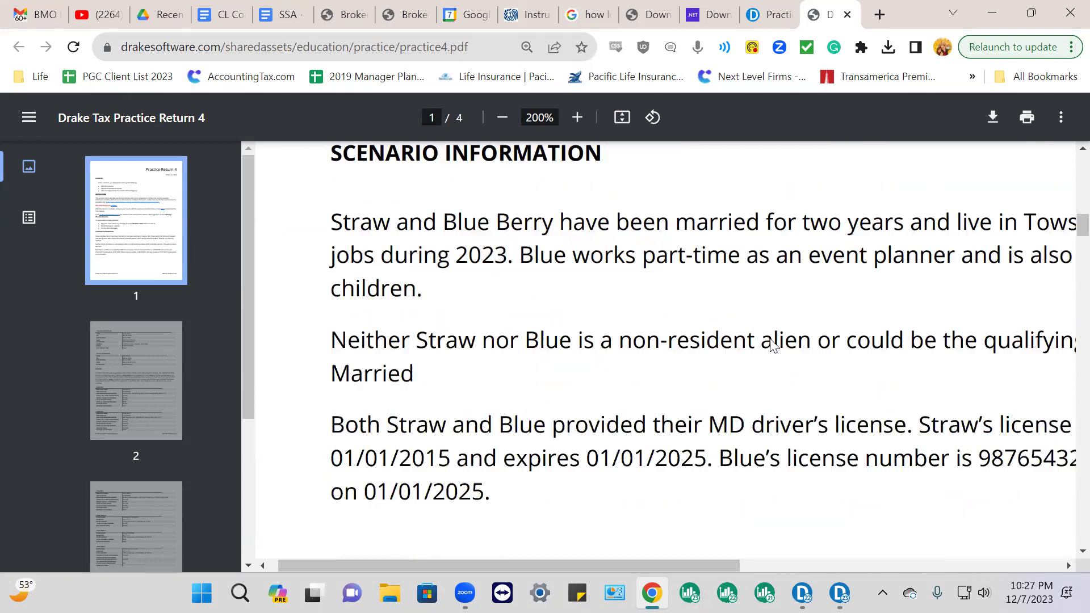
scroll(772, 341, down, 6)
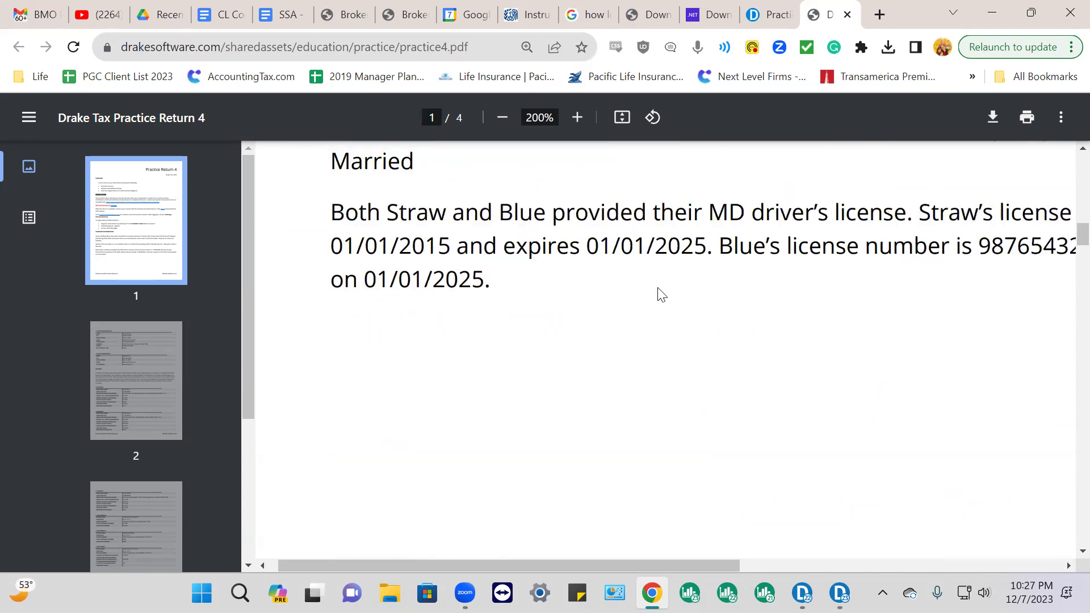
scroll(659, 306, down, 8)
scroll(659, 310, up, 3)
scroll(658, 310, down, 3)
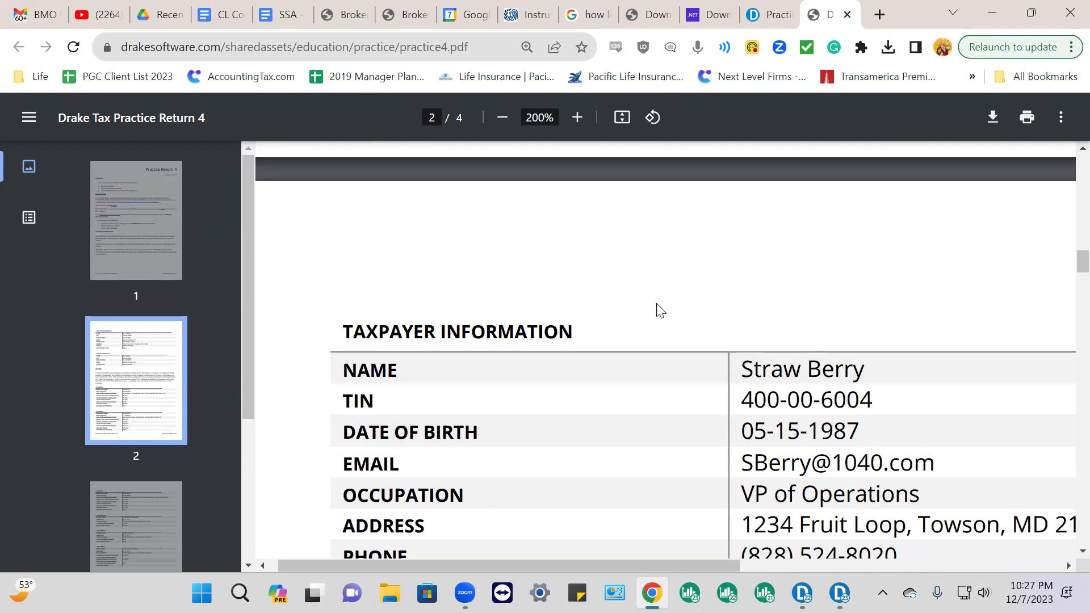
scroll(666, 309, down, 3)
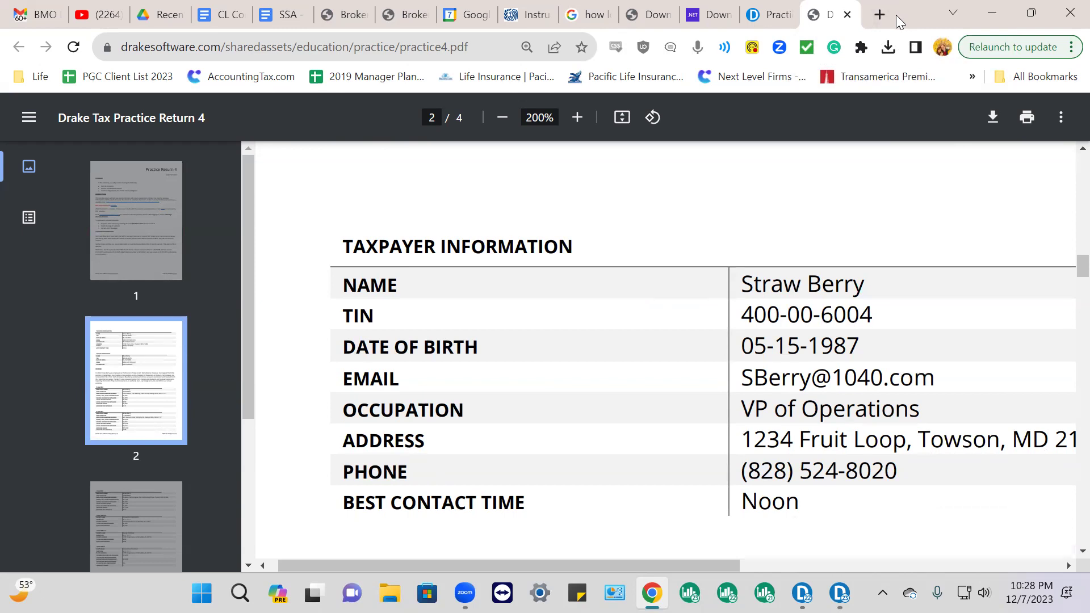
key(super+Left)
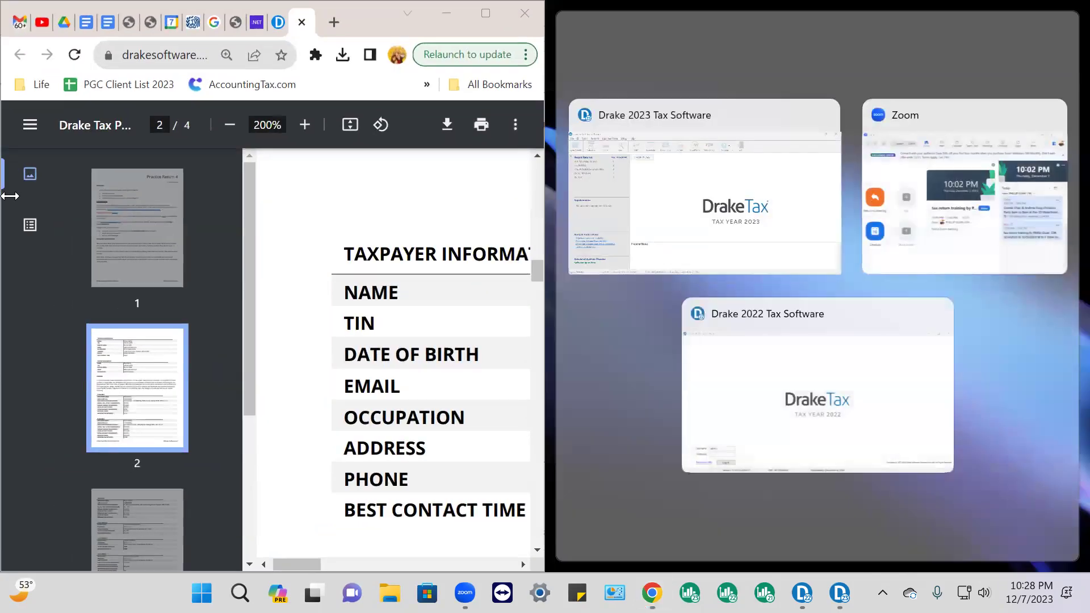
Snap Drake 2023 to the right half and close the other client's open return
click(724, 197)
drag(409, 37, 528, 79)
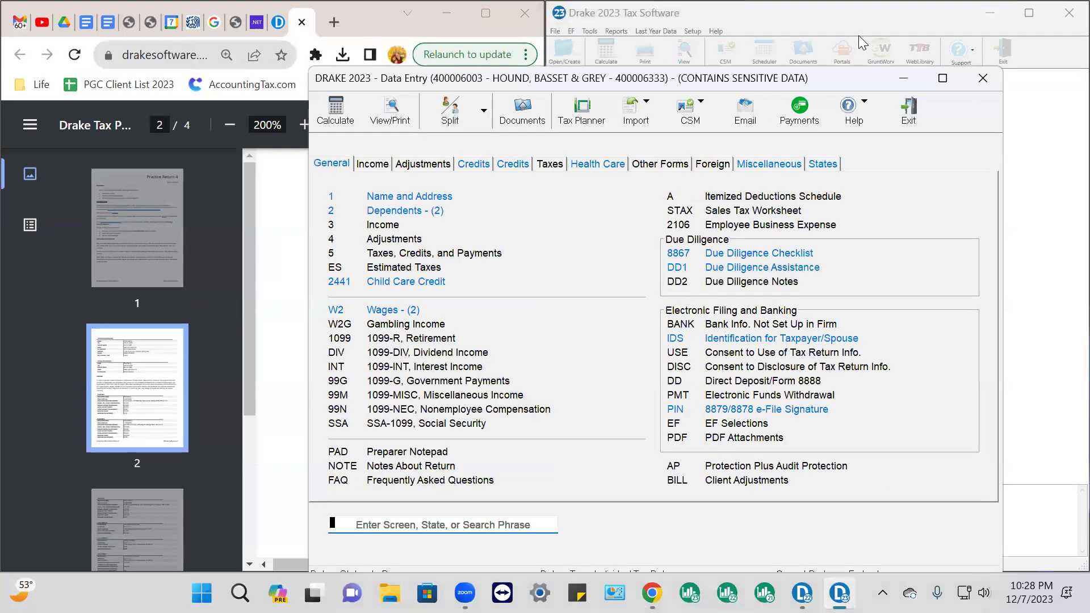
click(978, 78)
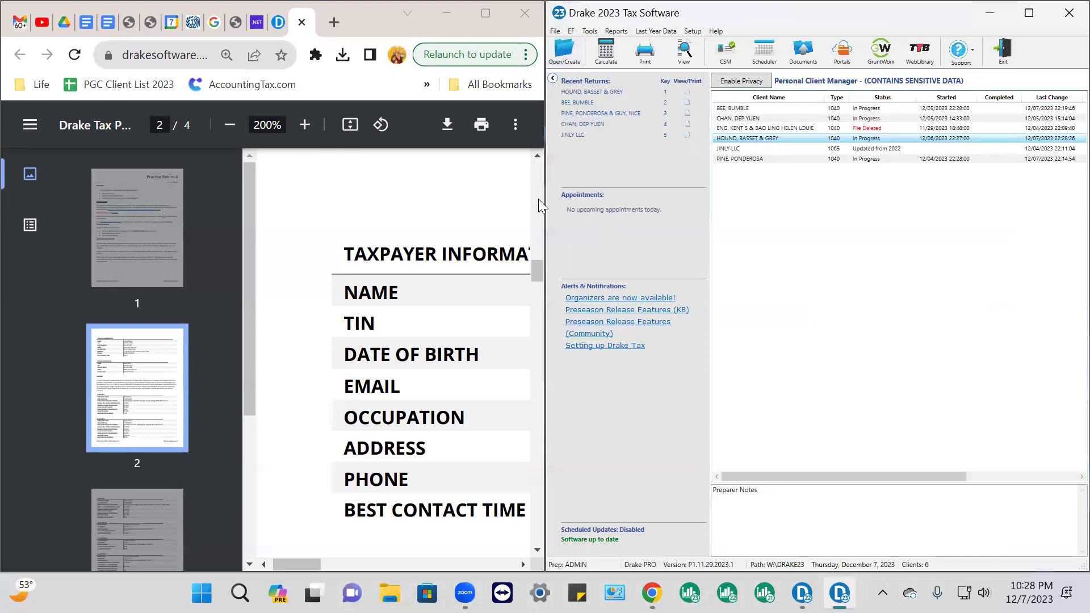
Zoom the PDF out to 75% and copy the taxpayer's TIN from the table
click(230, 126)
click(229, 126)
click(229, 126)
click(229, 126)
click(230, 126)
click(229, 126)
click(230, 126)
click(229, 126)
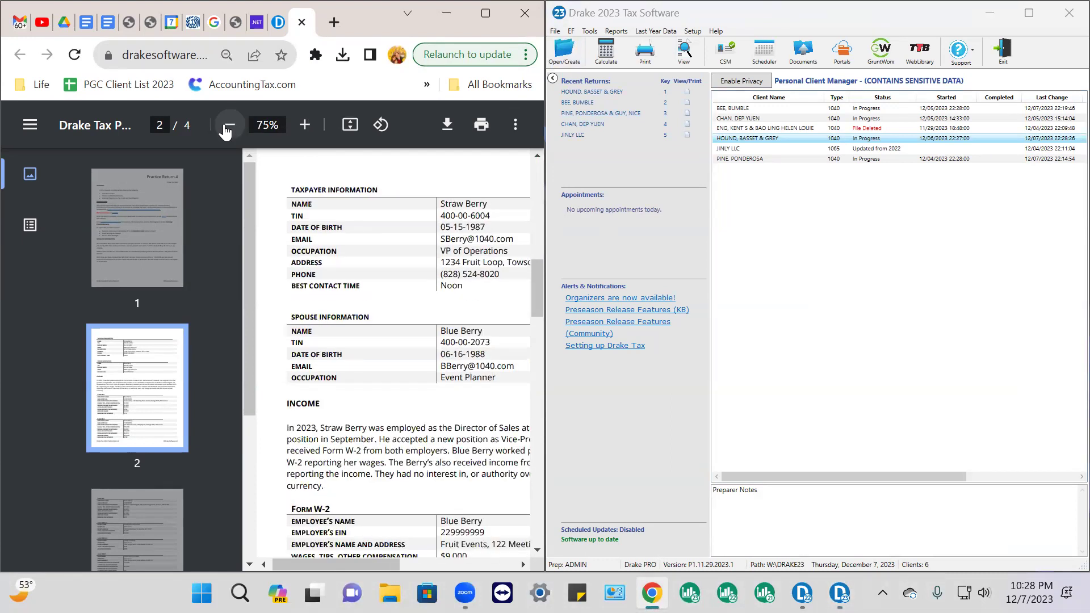
drag(491, 216, 408, 220)
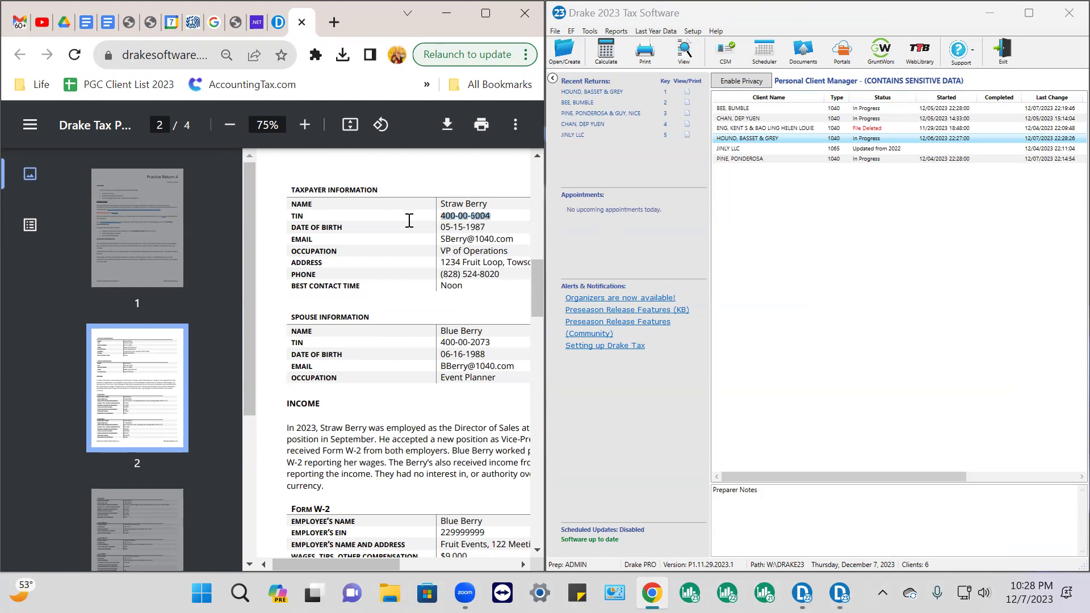
right_click(475, 219)
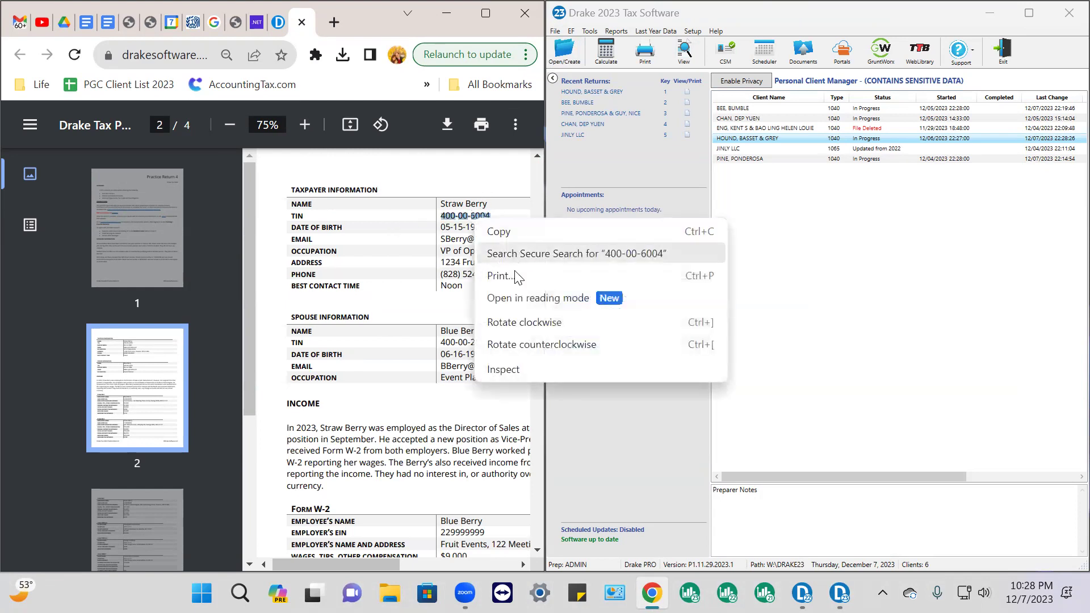
click(498, 231)
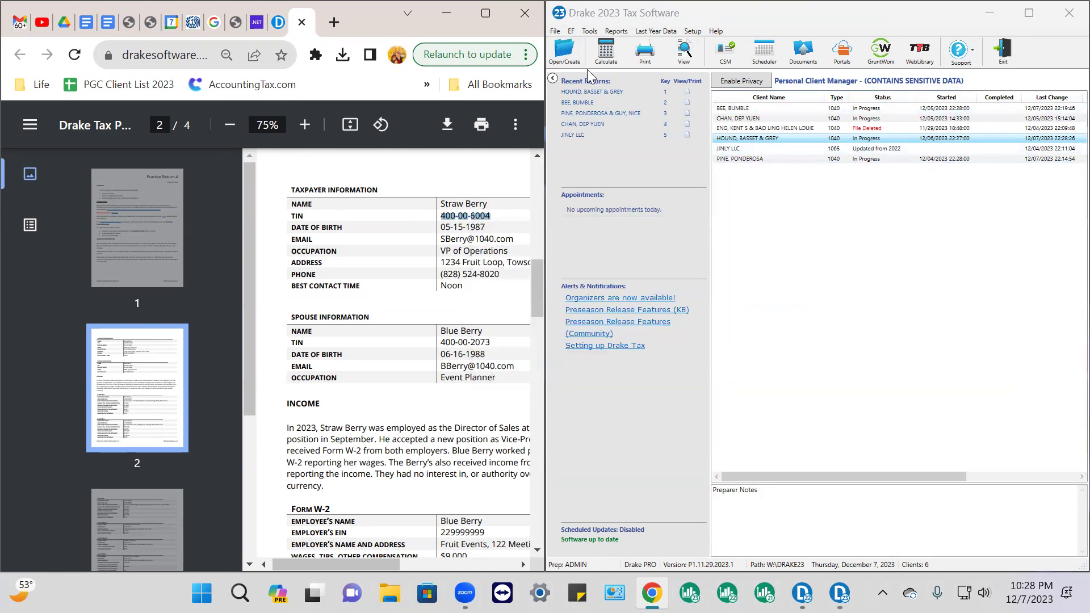
Search Open/Create by the pasted taxpayer TIN and open the matching 2022-only return
click(566, 55)
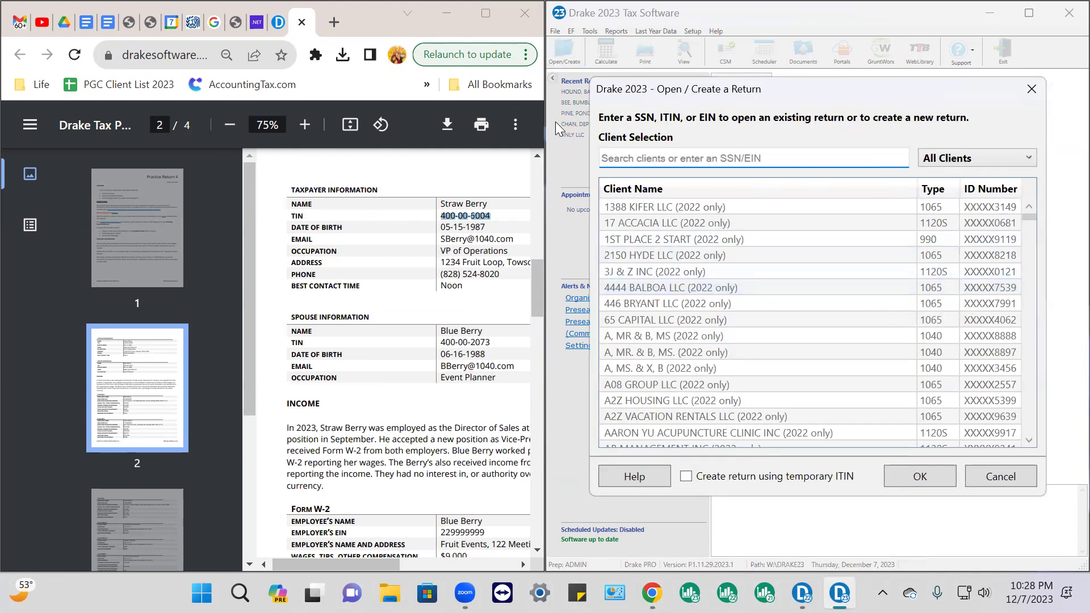
right_click(614, 161)
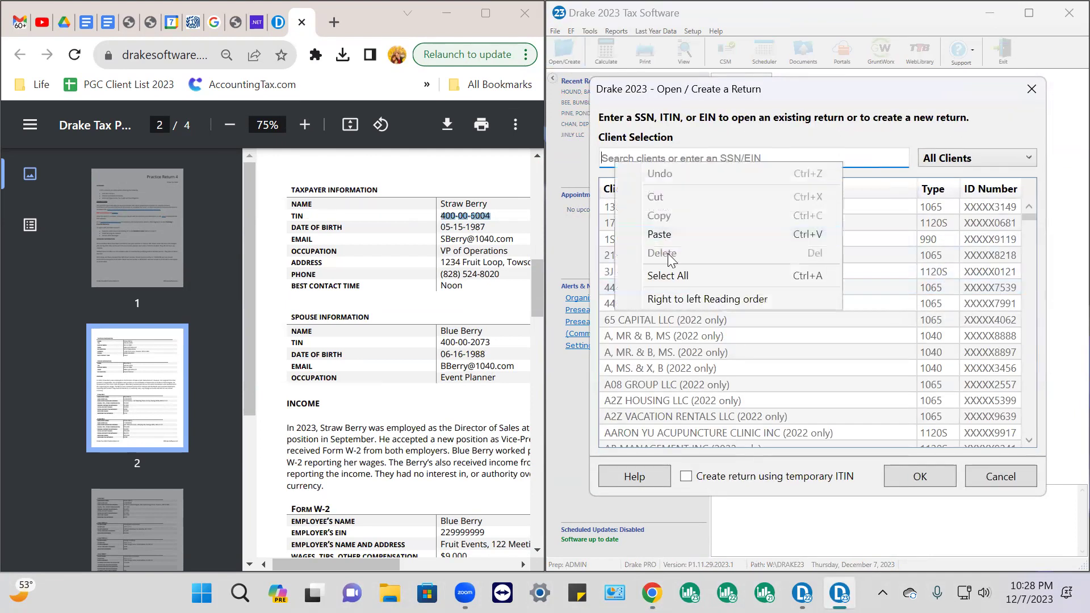
click(654, 238)
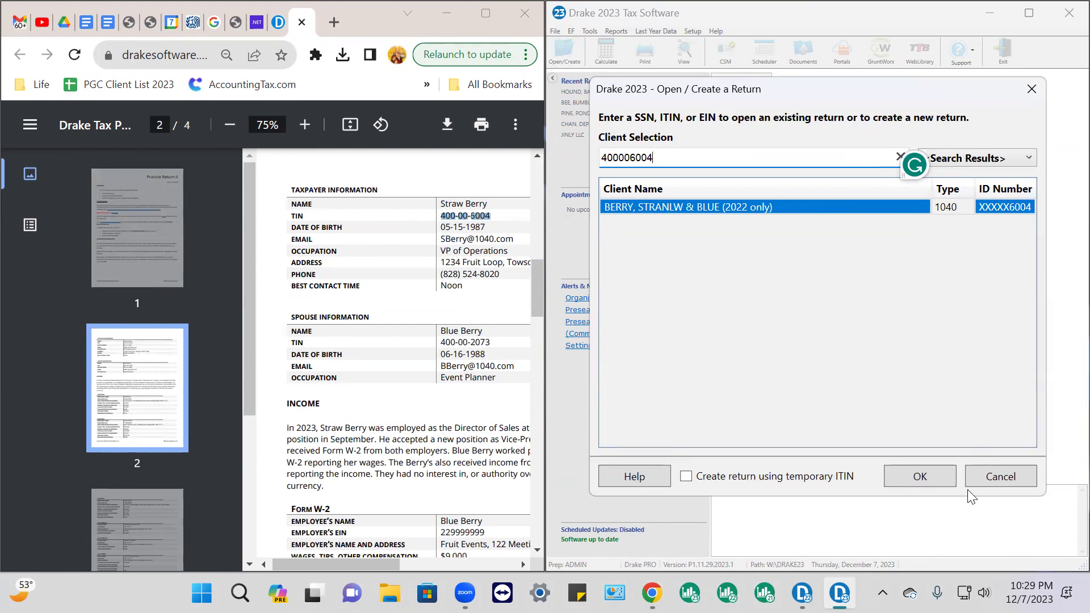
click(920, 477)
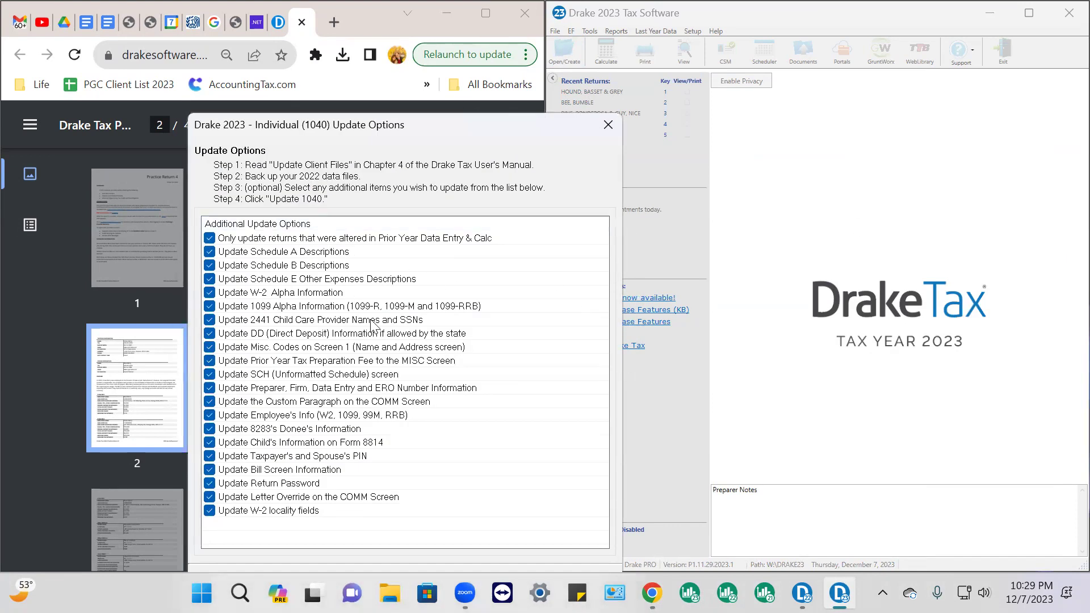
Update the 2022 practice return into Drake 2023 with Update 1040
drag(484, 128, 483, 23)
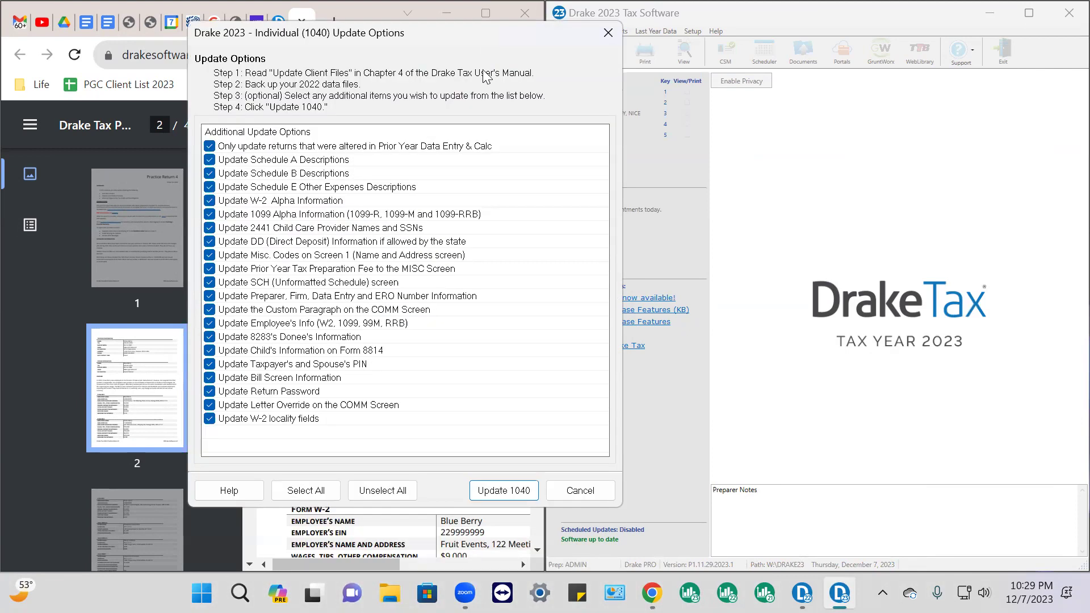
click(511, 493)
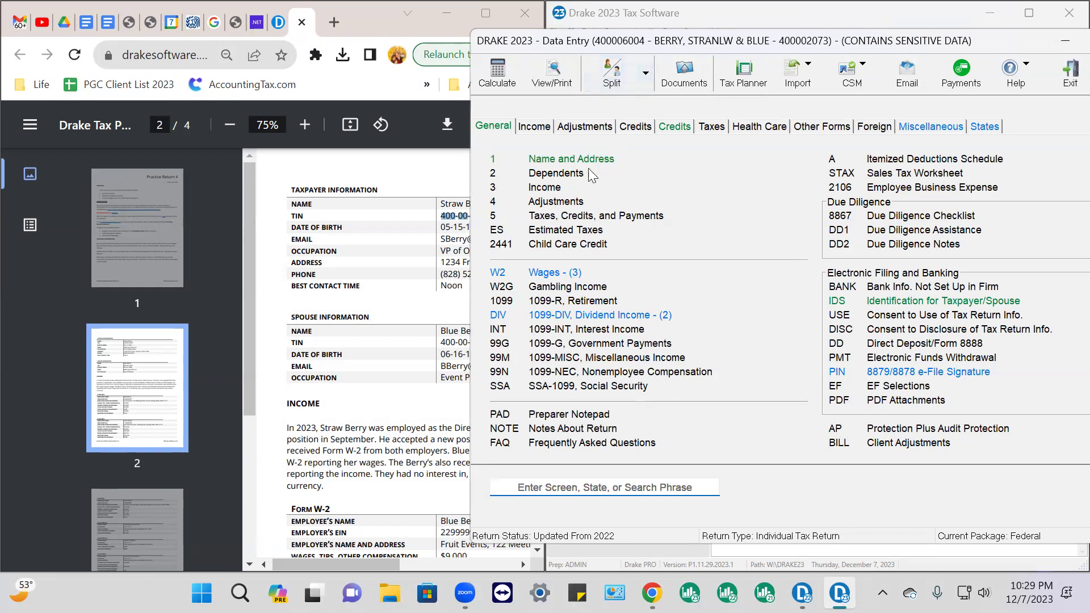
Open the Name and Address screen, then bring the PDF forward without page thumbnails
click(588, 160)
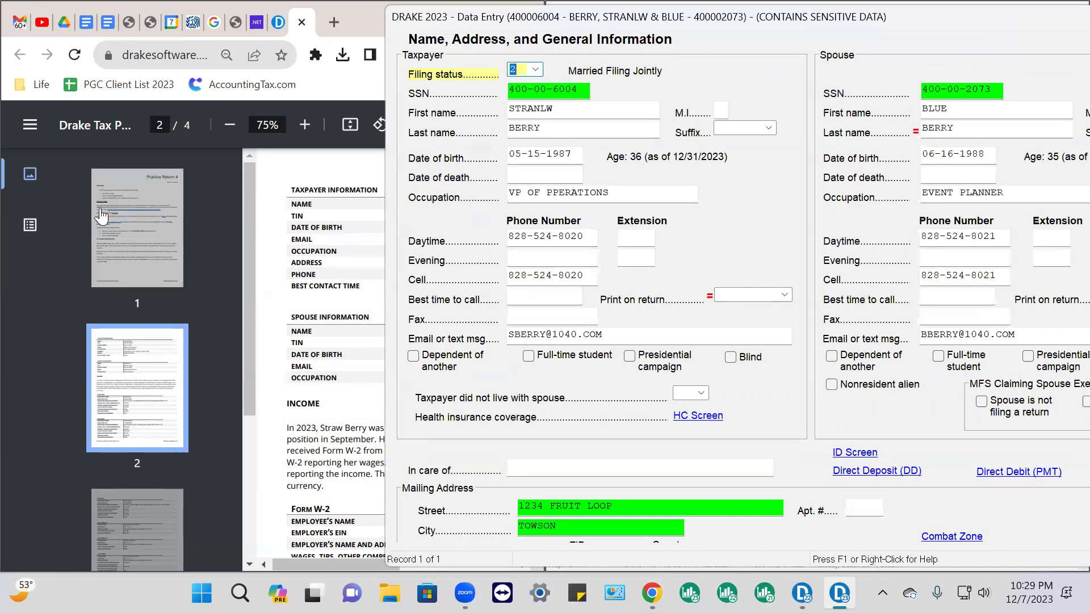
scroll(161, 330, down, 3)
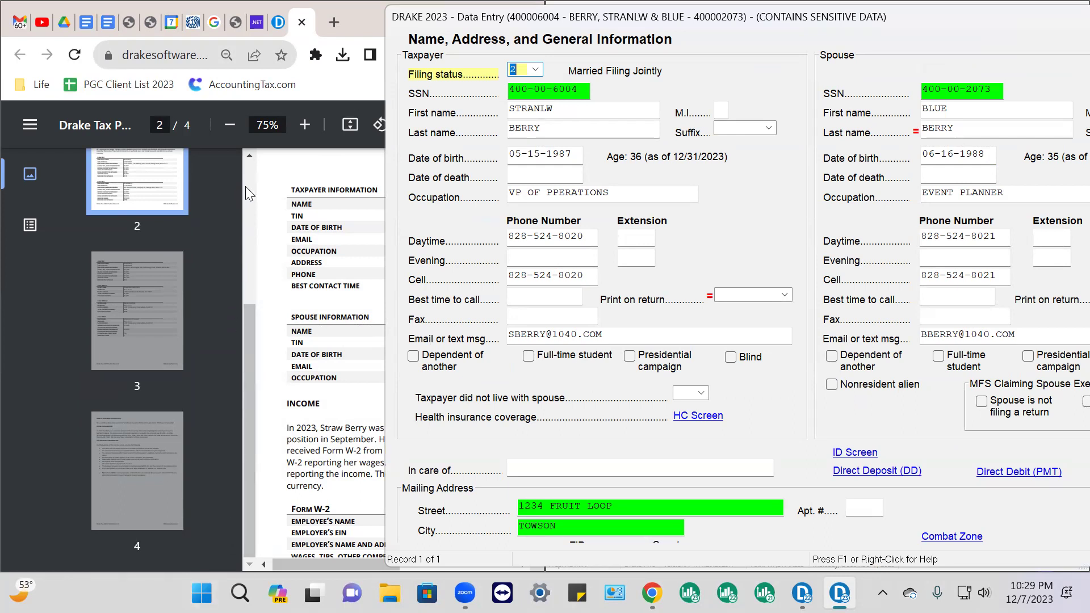
click(30, 126)
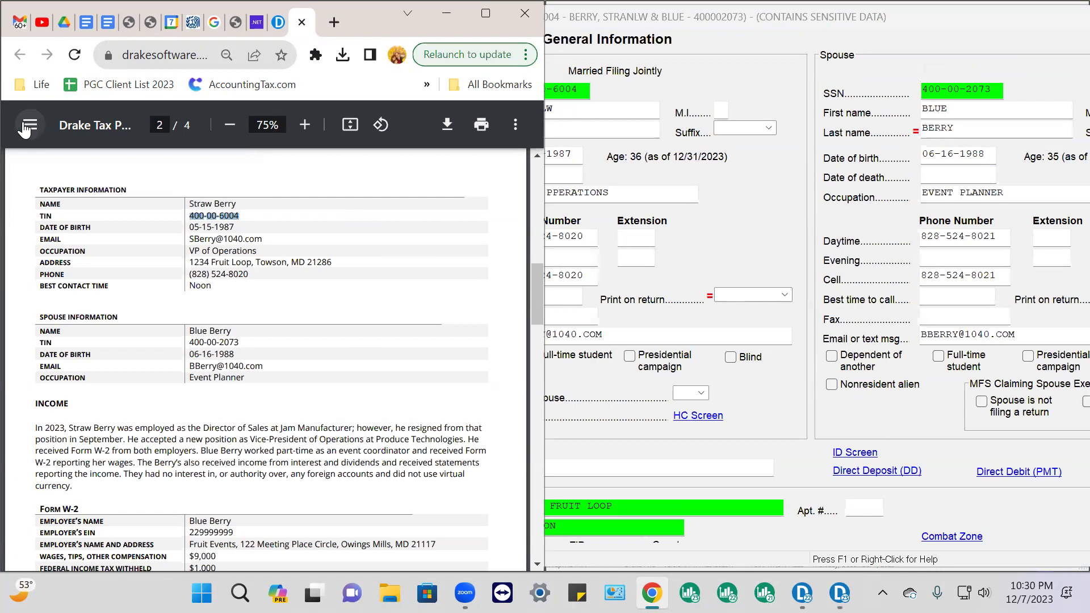
Toggle the PDF thumbnail sidebar off, then bring Drake's Name and Address screen back in front
click(30, 126)
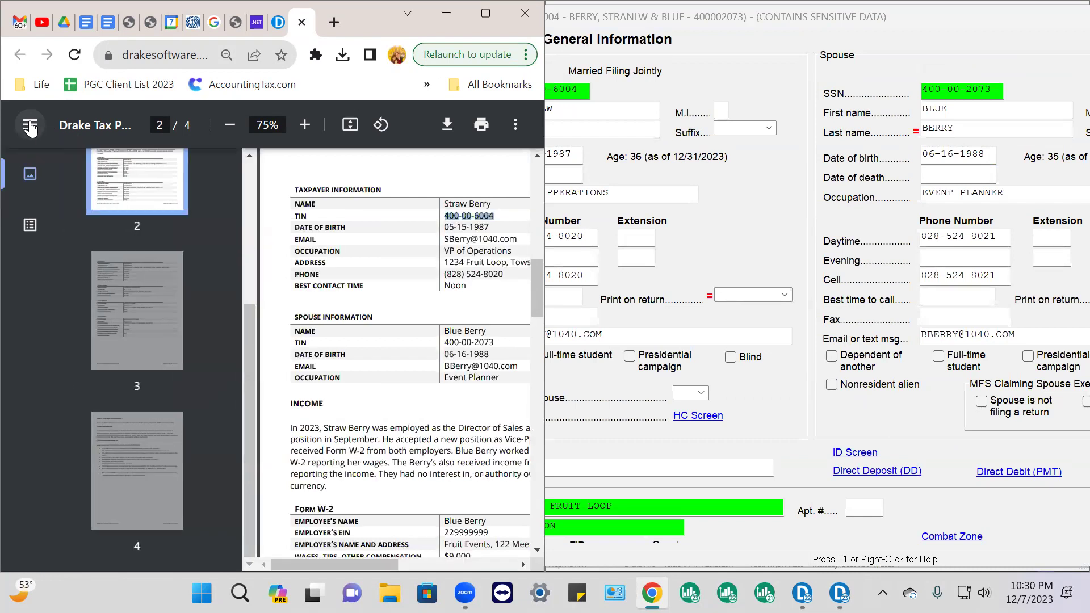
click(30, 126)
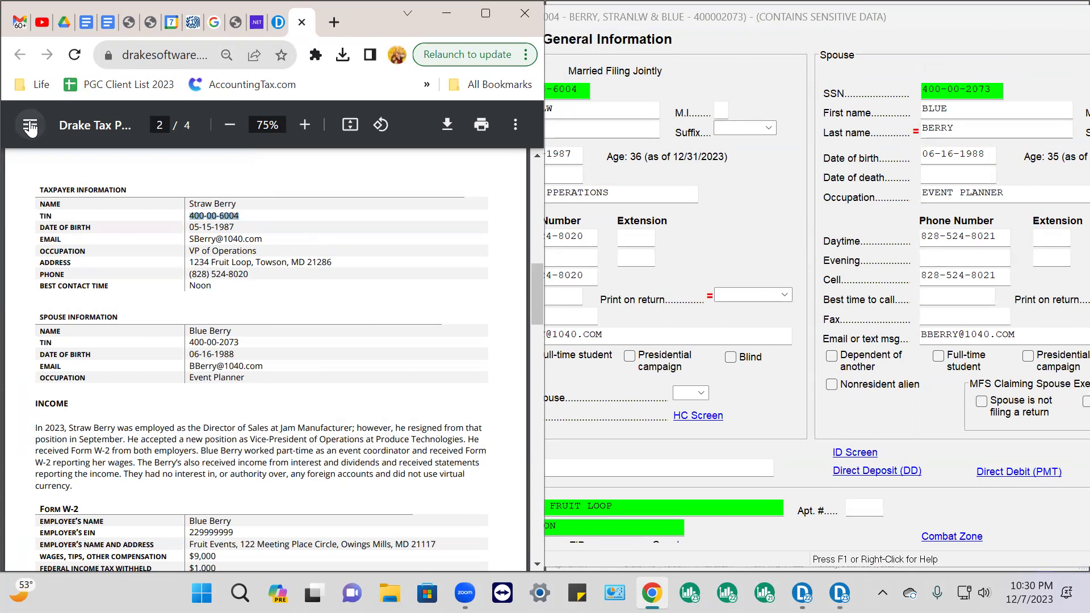
click(30, 127)
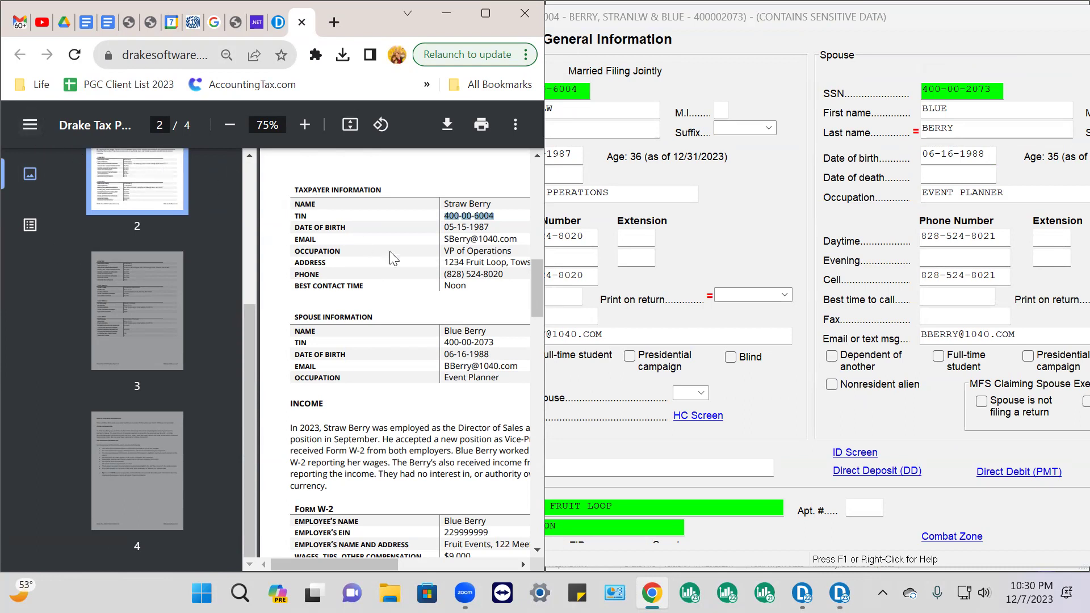
click(30, 126)
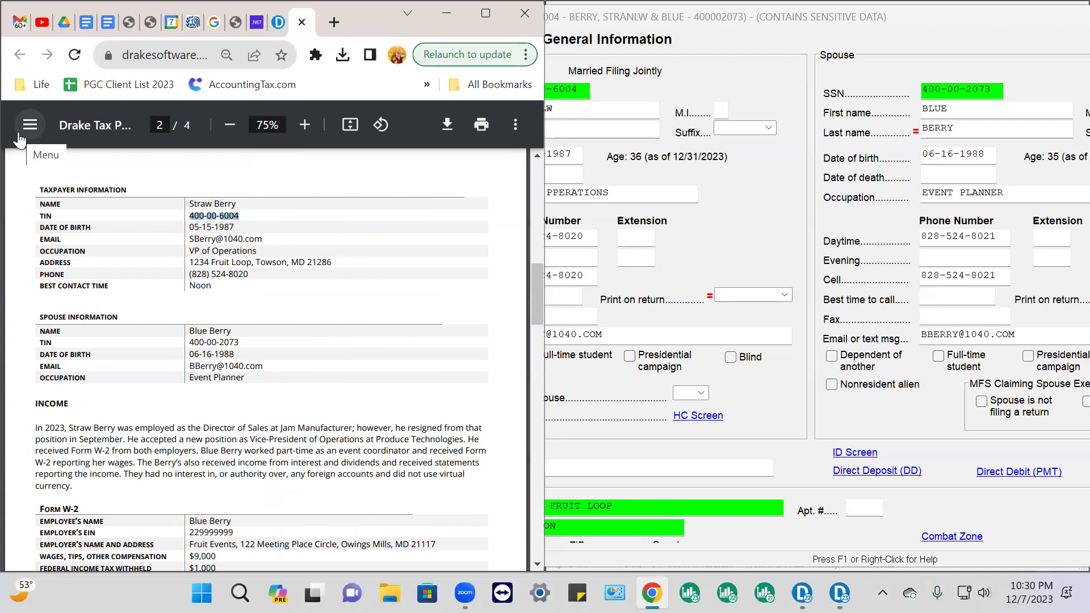
click(899, 18)
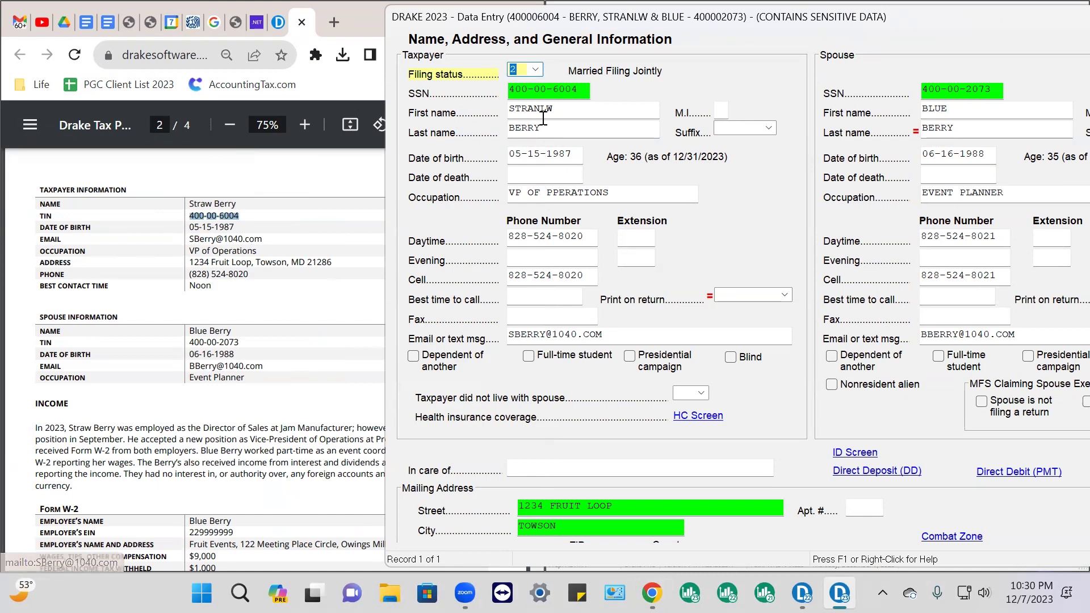
click(537, 71)
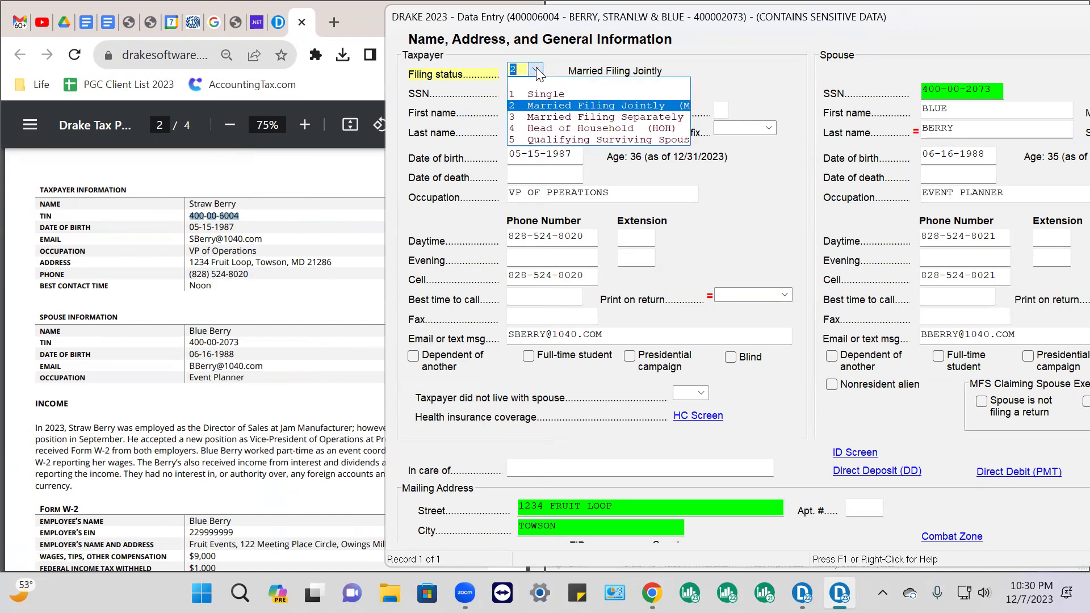
click(548, 105)
key(Tab)
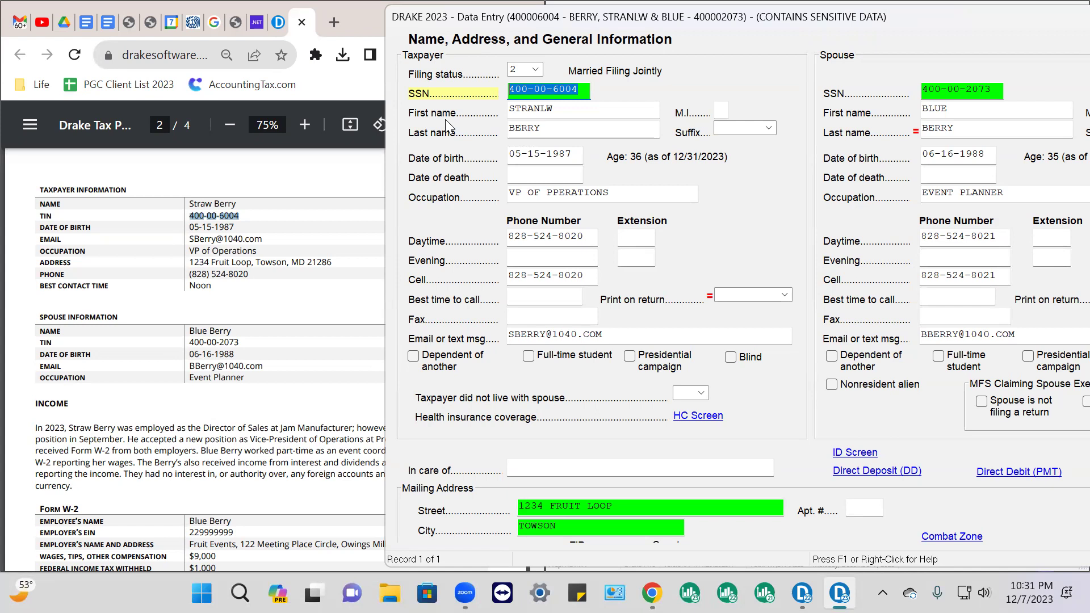
right_click(588, 92)
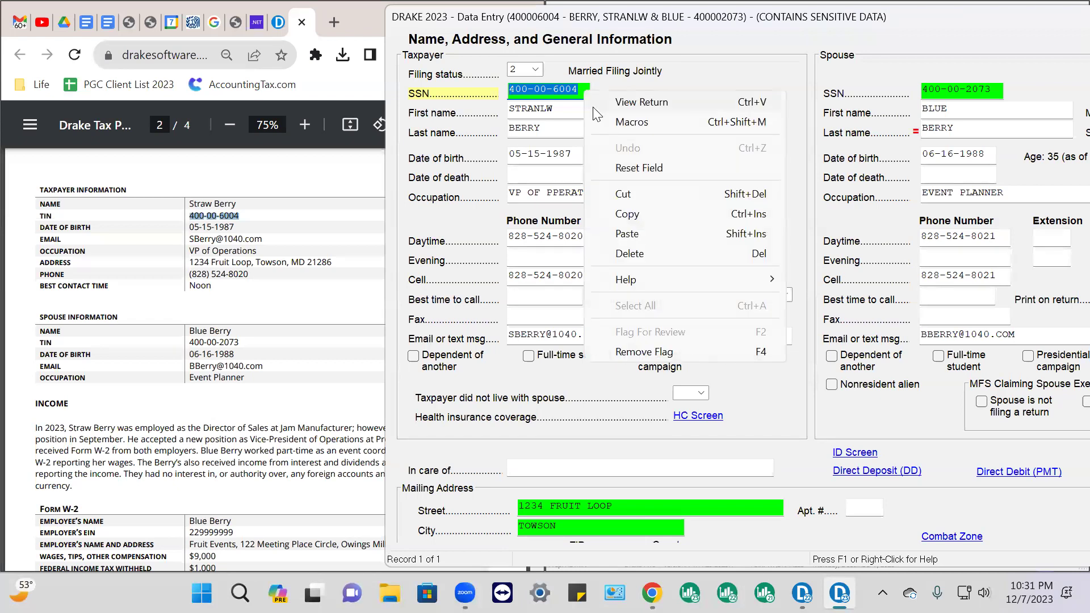
click(653, 353)
click(963, 89)
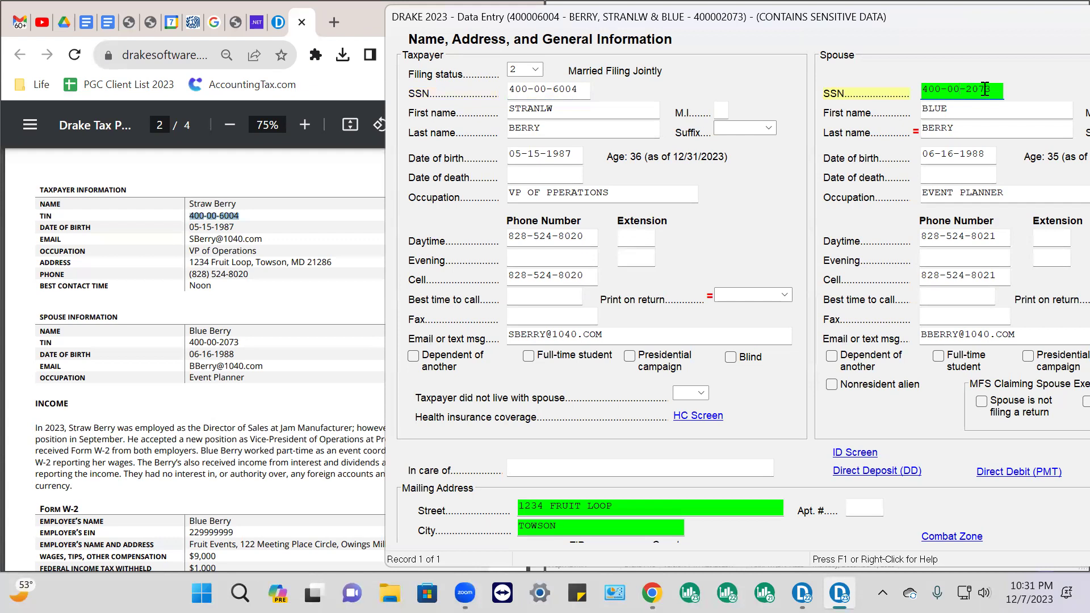
right_click(983, 89)
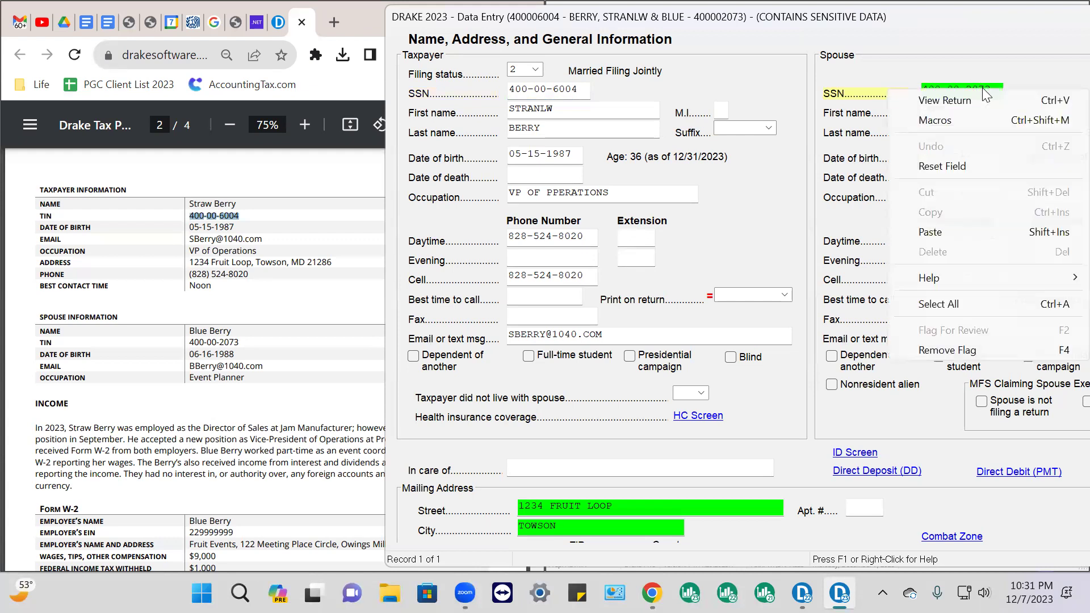
click(956, 351)
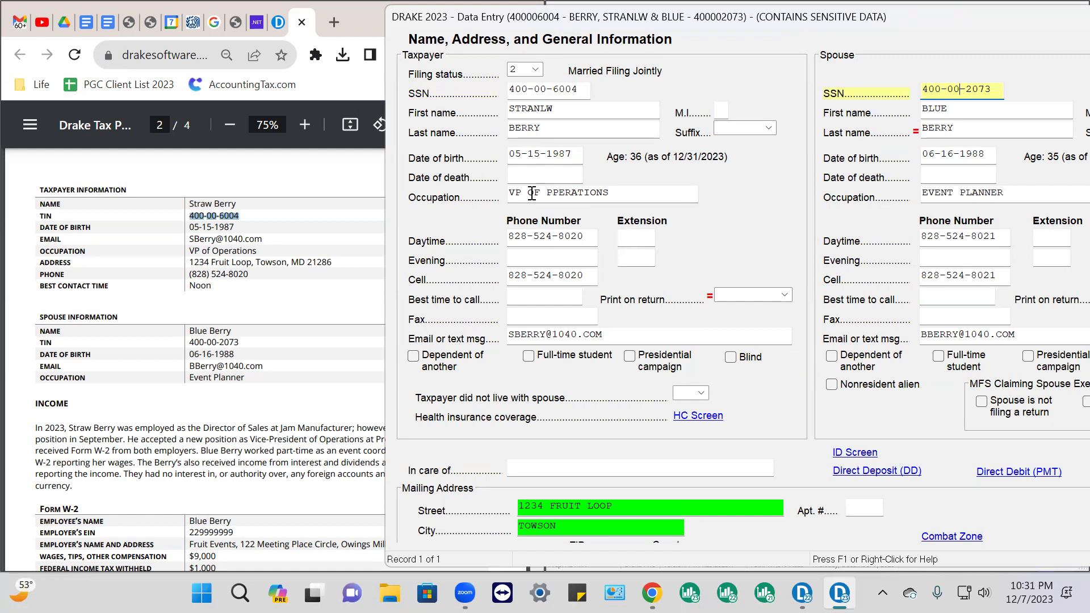
click(628, 193)
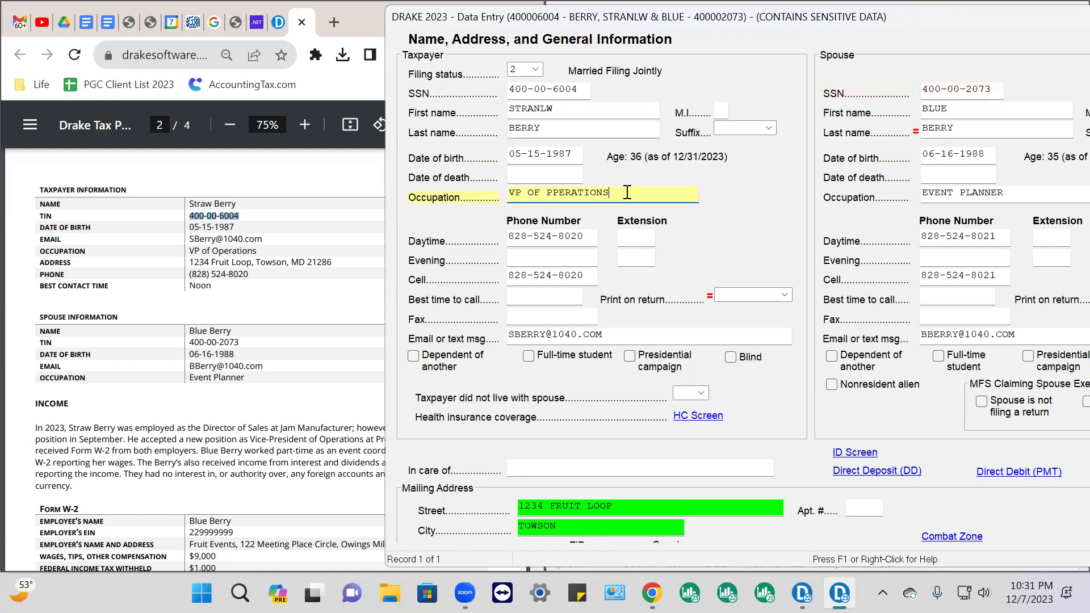
drag(598, 196, 465, 208)
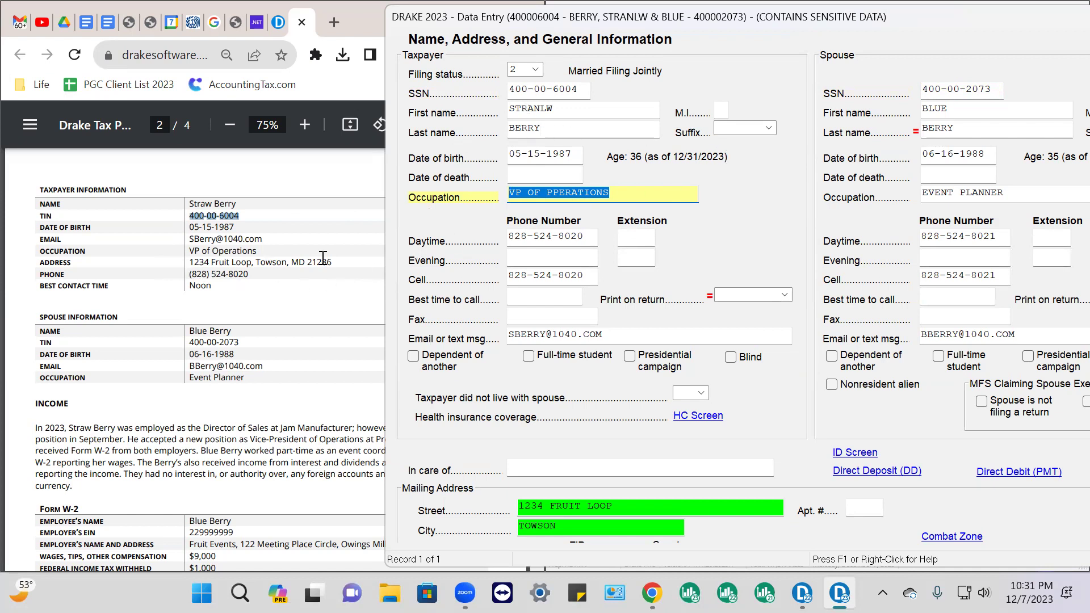
click(955, 173)
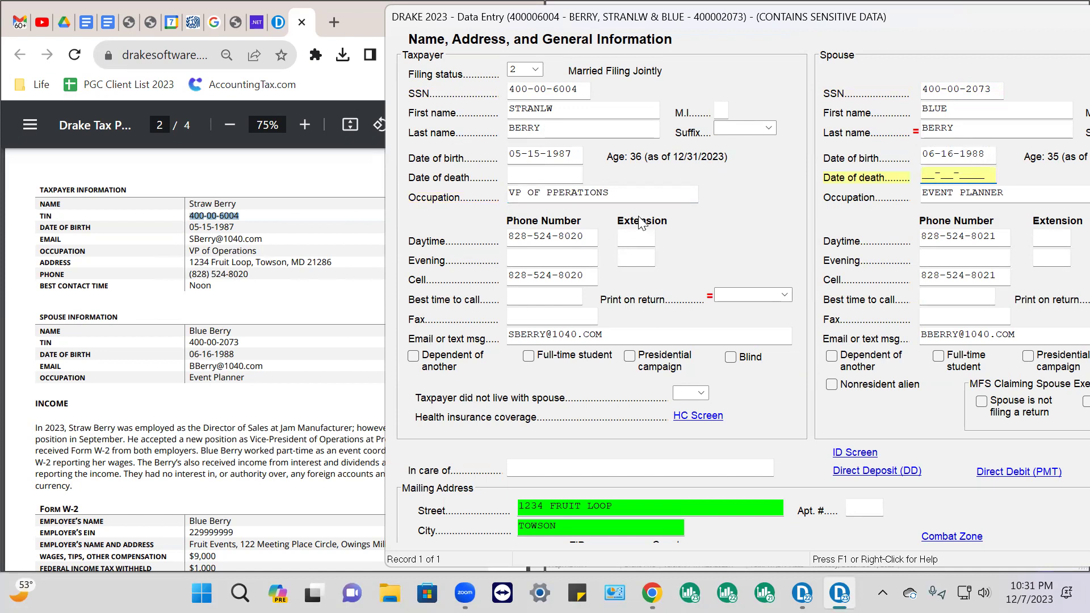
scroll(628, 317, down, 2)
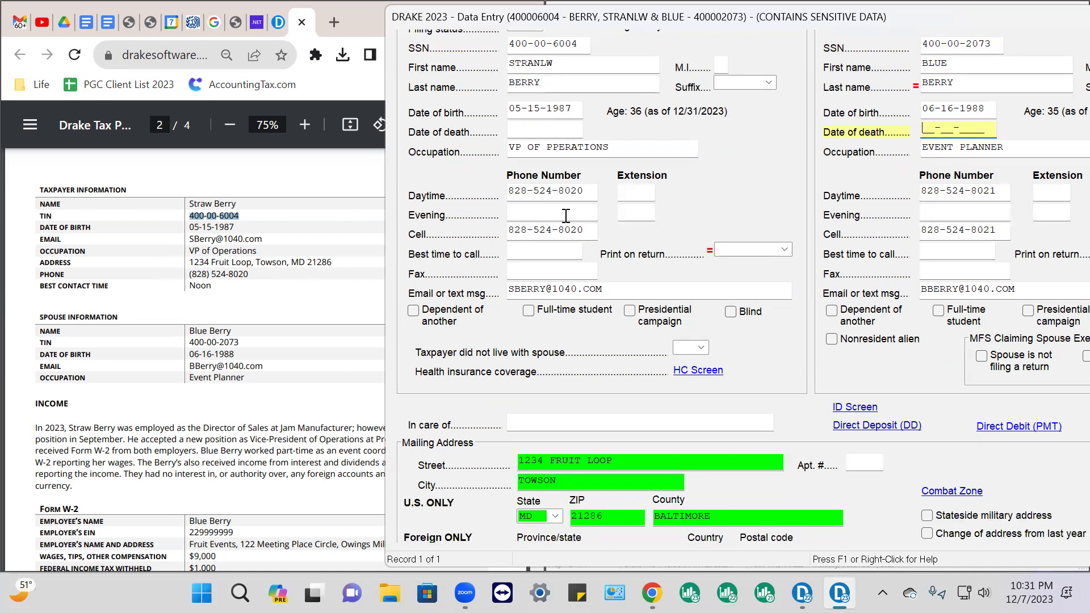
scroll(584, 272, down, 3)
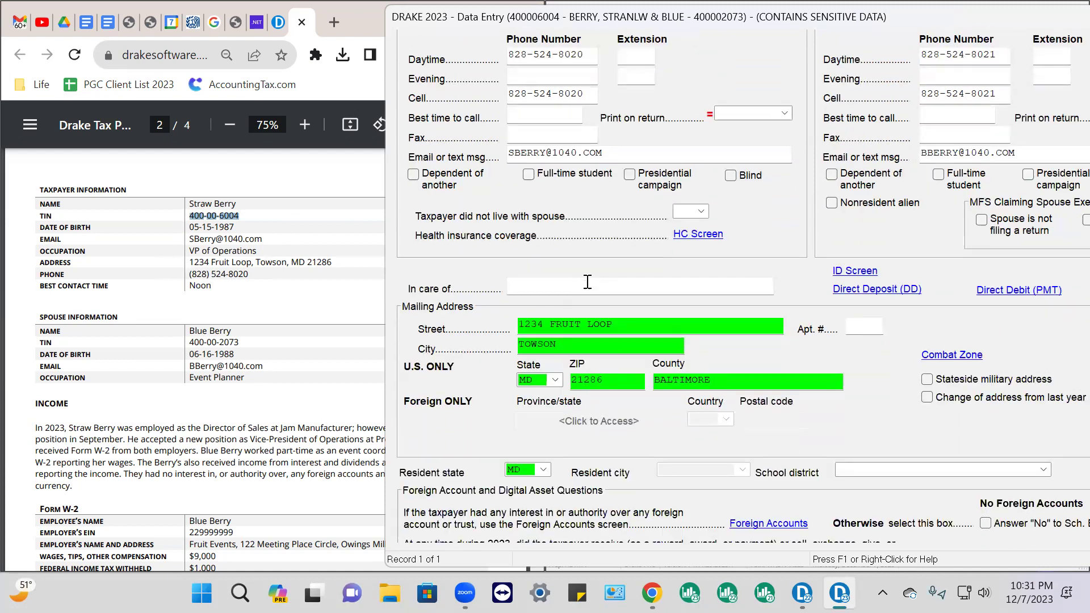
click(630, 326)
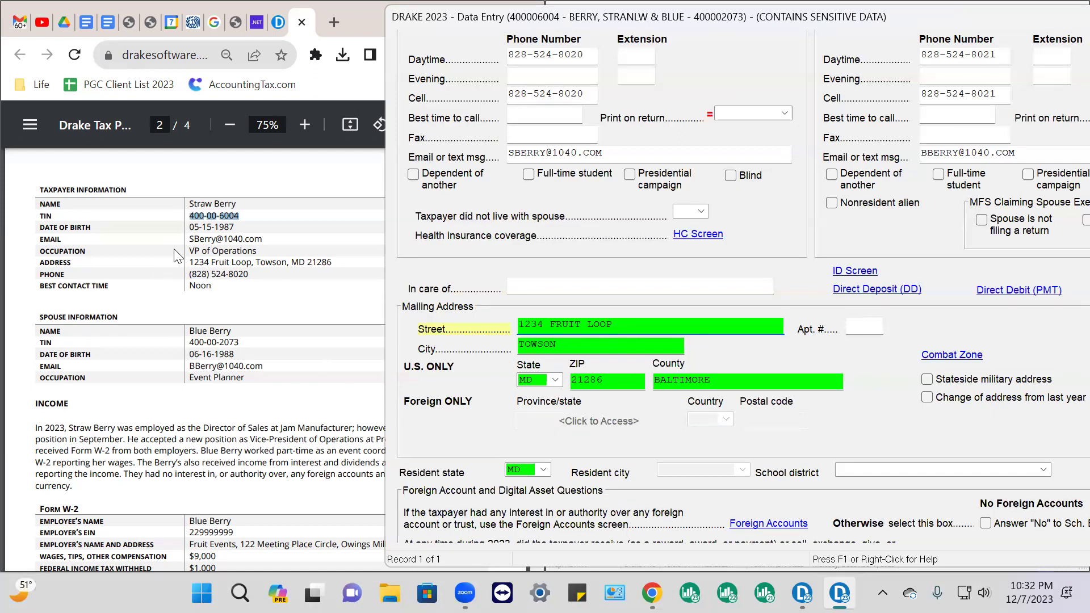
drag(335, 265, 176, 268)
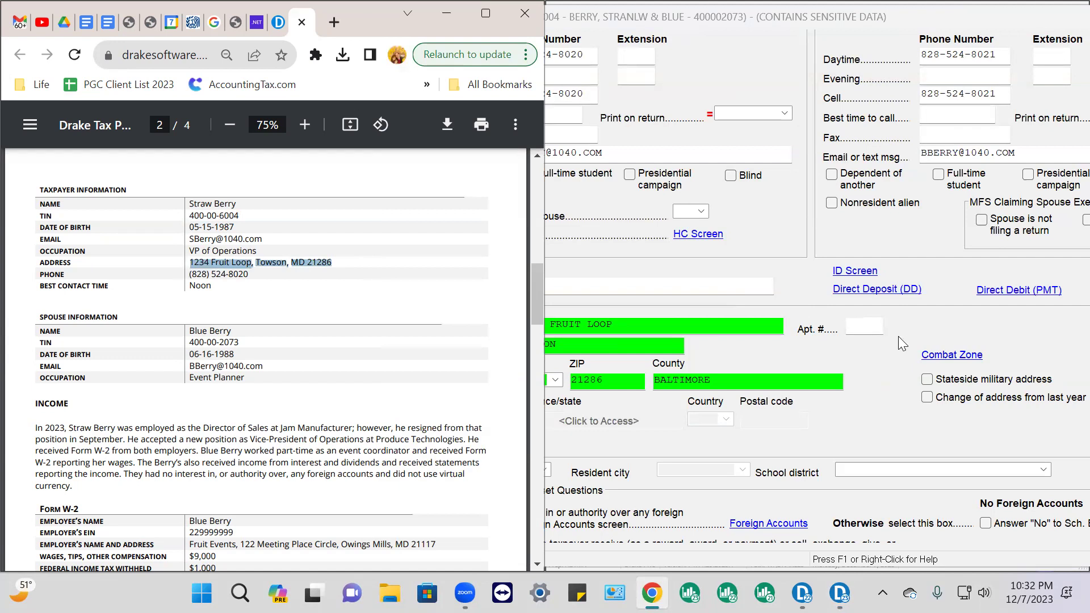
click(950, 341)
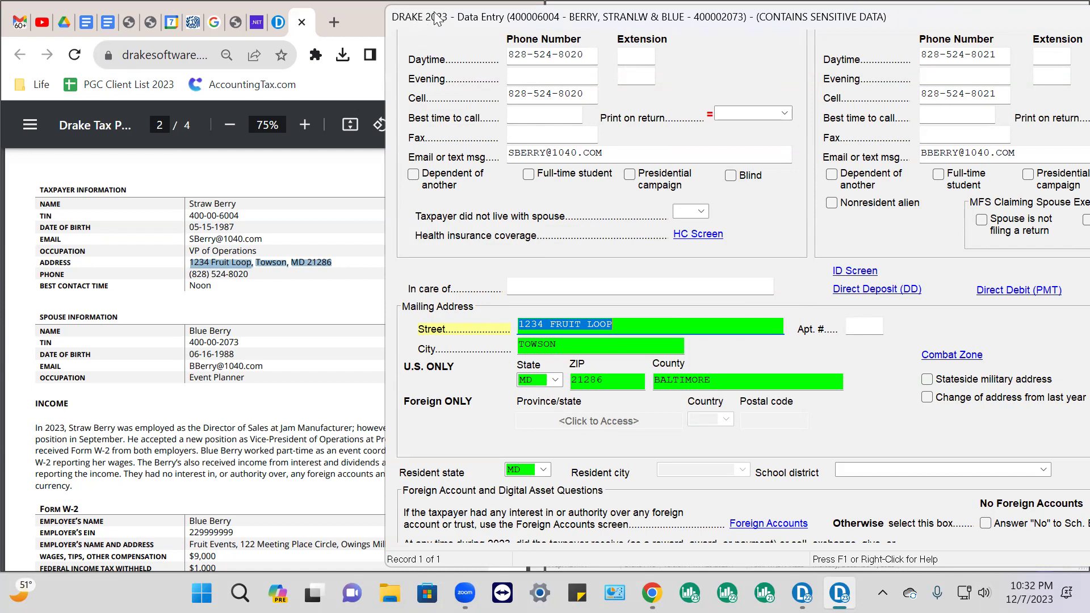
drag(436, 17, 243, 28)
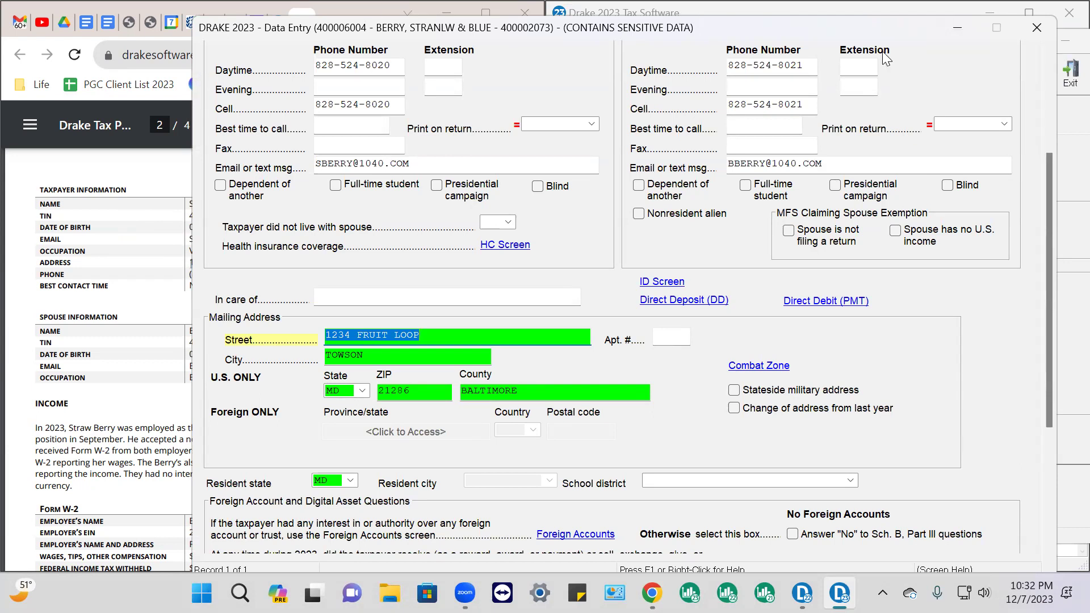
drag(823, 29, 622, 14)
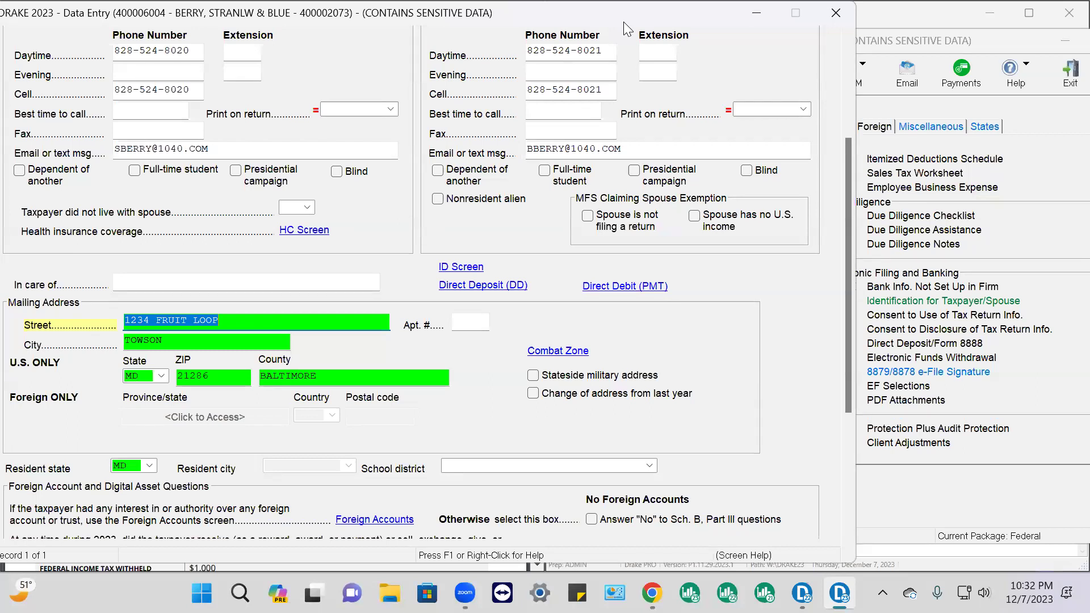
drag(623, 22, 1053, 47)
scroll(791, 299, down, 1)
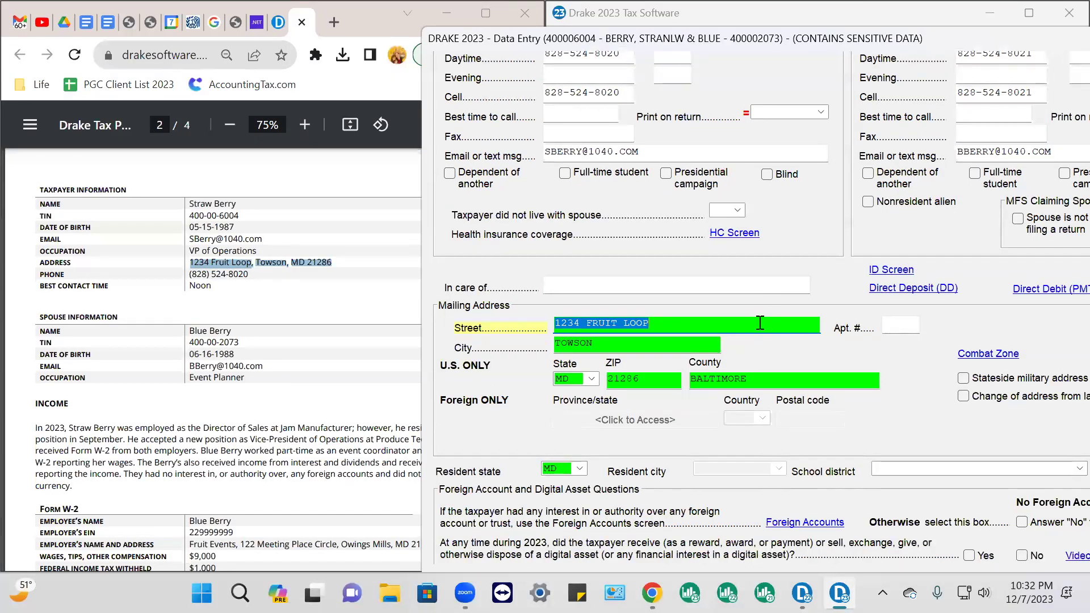
Remove the review flags from the Street, City, State (MD) and ZIP fields
right_click(664, 324)
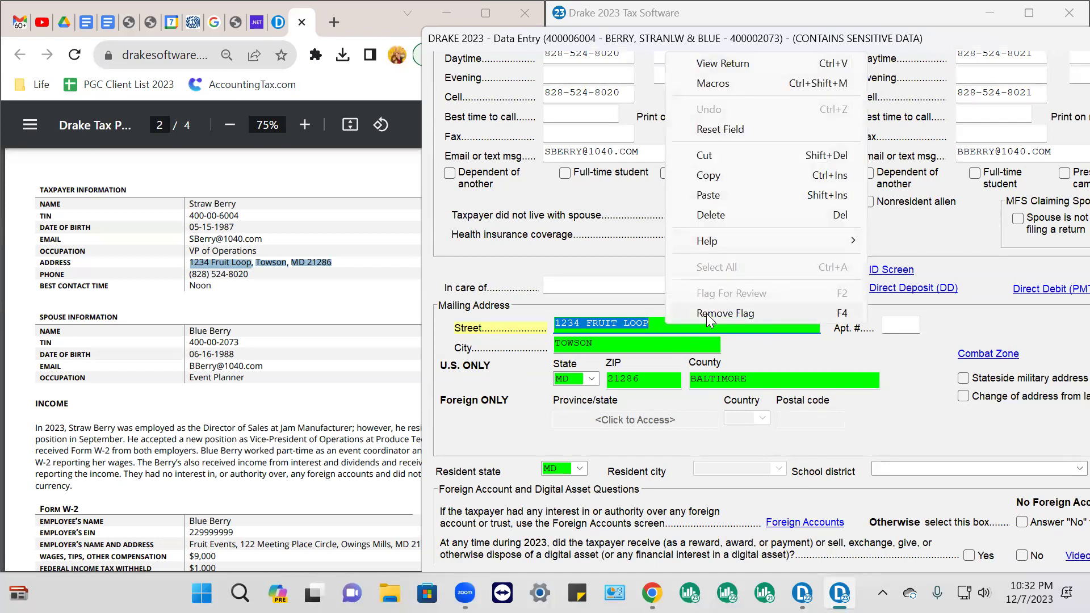
click(706, 314)
click(648, 343)
right_click(648, 343)
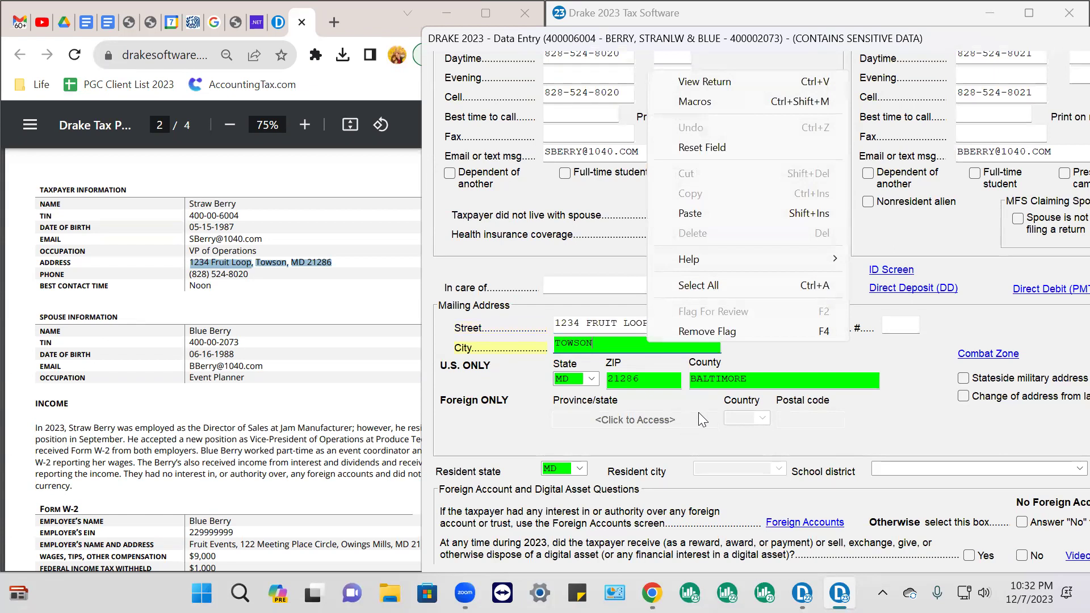
click(706, 332)
click(568, 379)
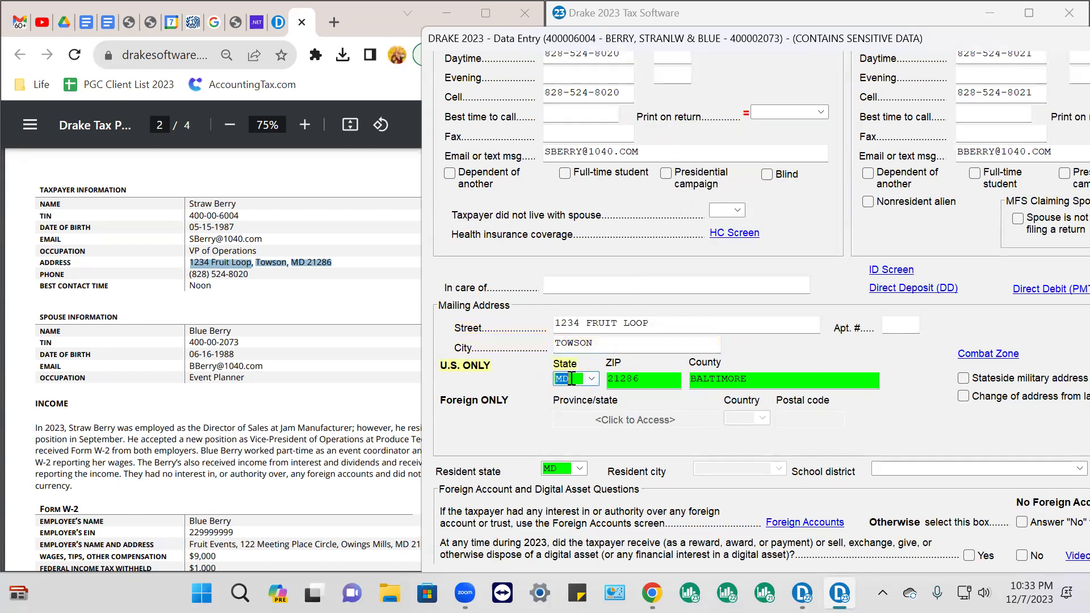
right_click(572, 378)
click(626, 366)
click(648, 379)
right_click(648, 380)
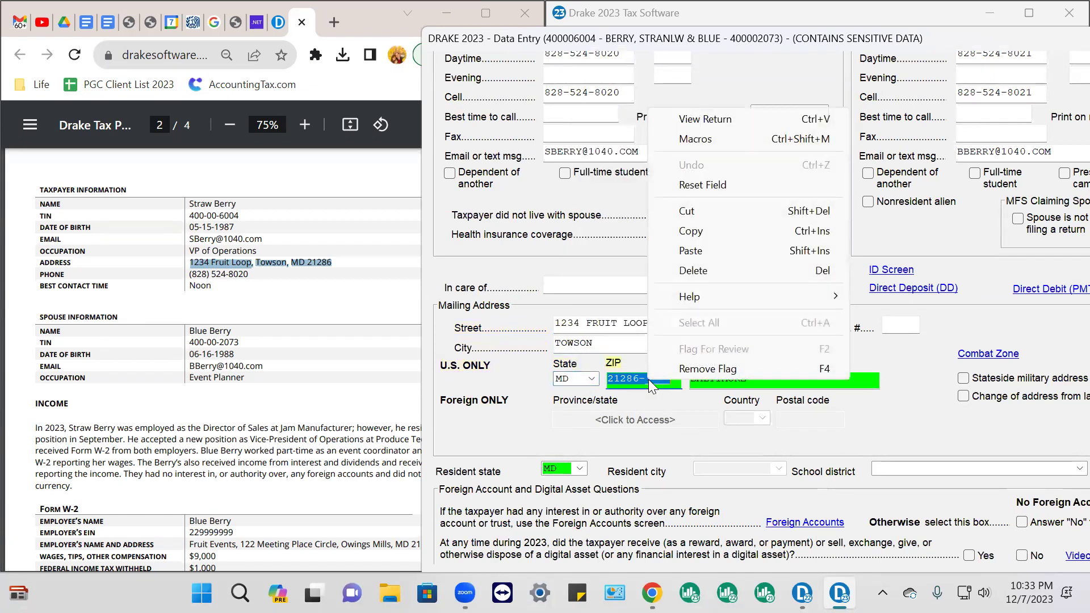
click(695, 374)
Remove the review flags from County (BALTIMORE) and Resident state
click(771, 377)
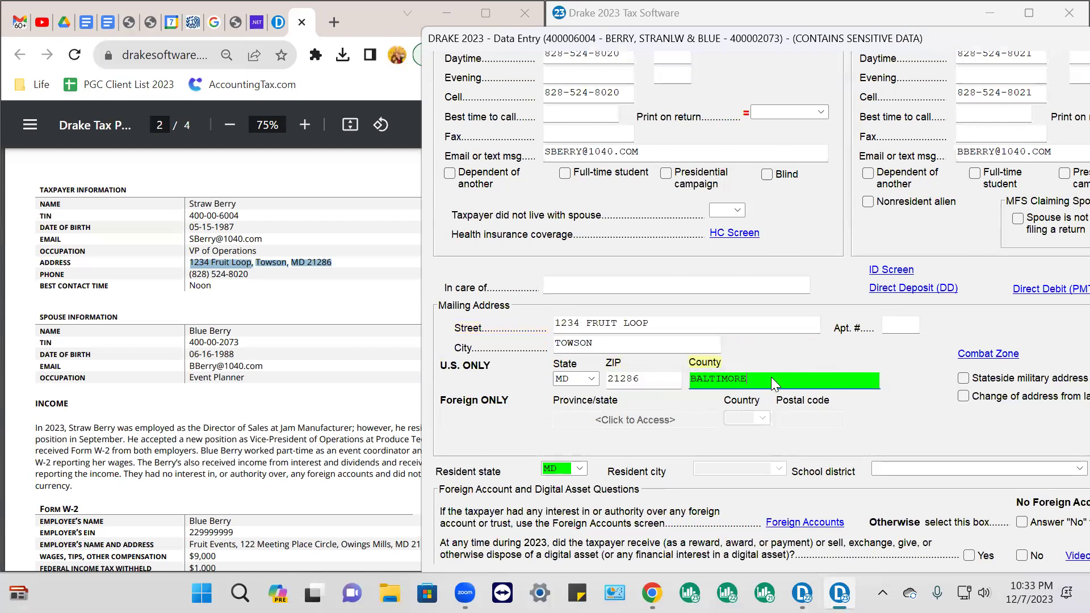
right_click(771, 377)
click(833, 368)
scroll(585, 376, down, 1)
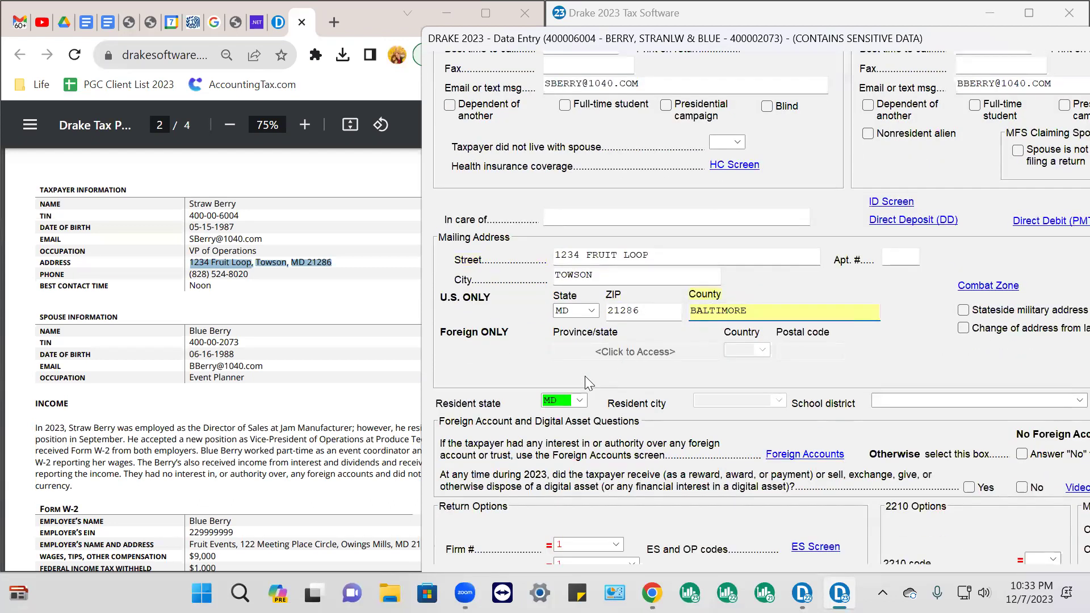
click(566, 400)
right_click(565, 399)
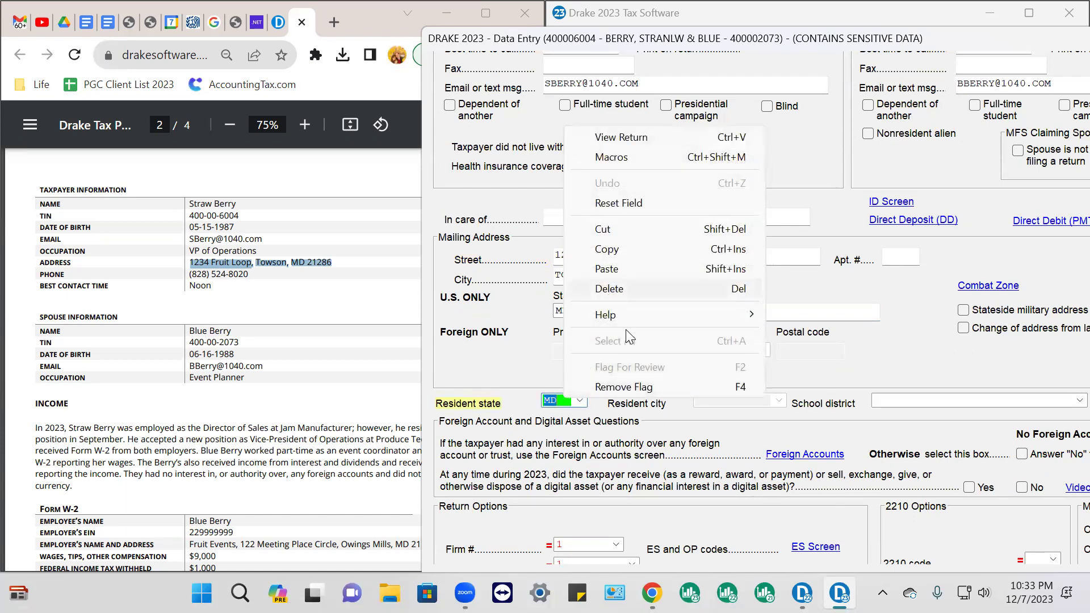
click(637, 386)
Answer No to the Schedule B foreign account and digital asset questions
scroll(963, 407, down, 2)
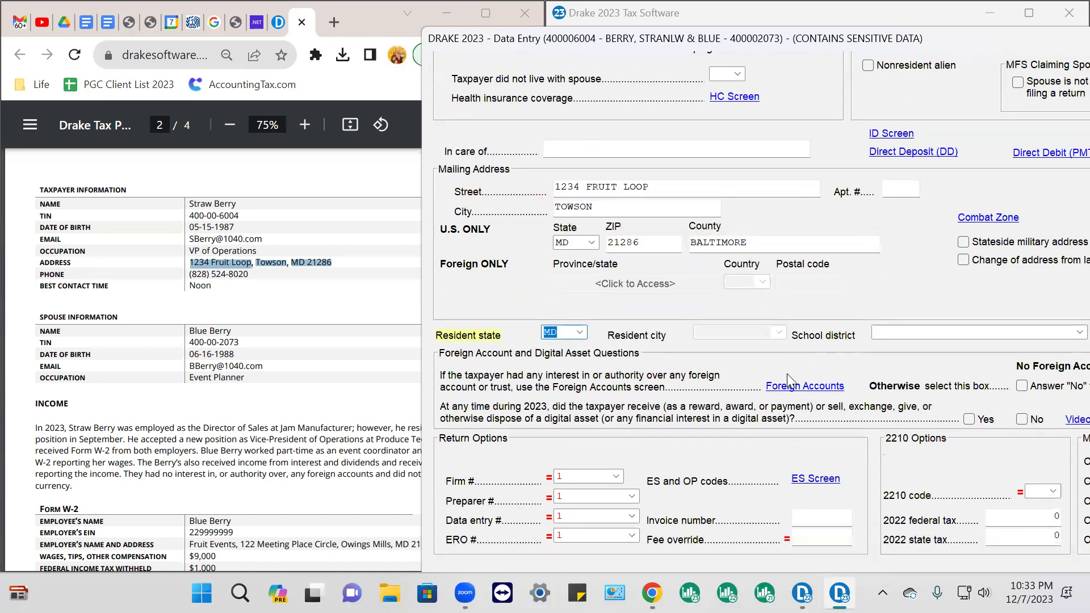
click(1023, 363)
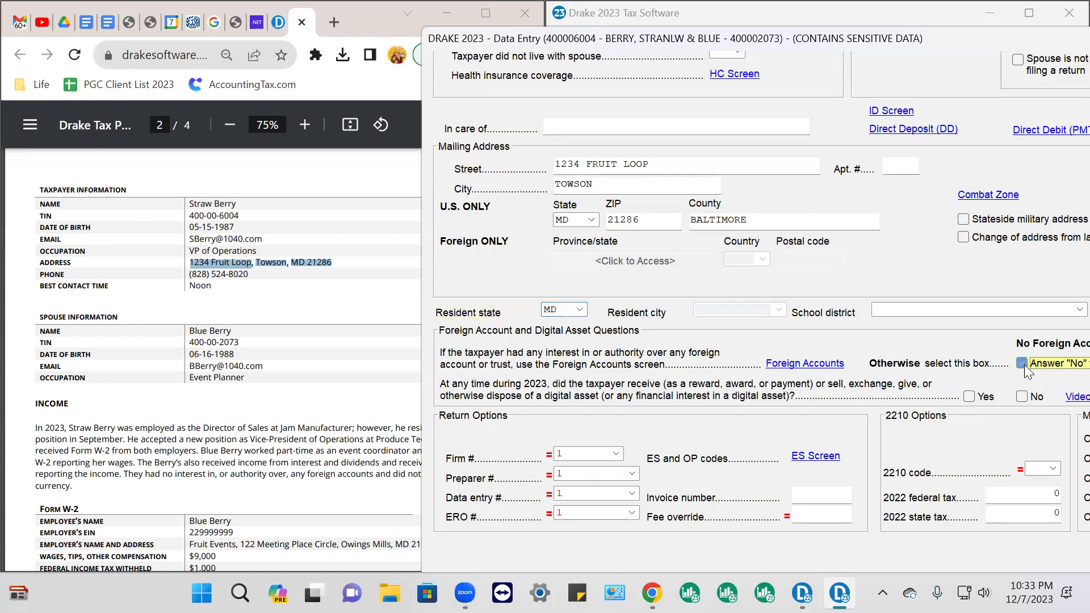
click(1021, 396)
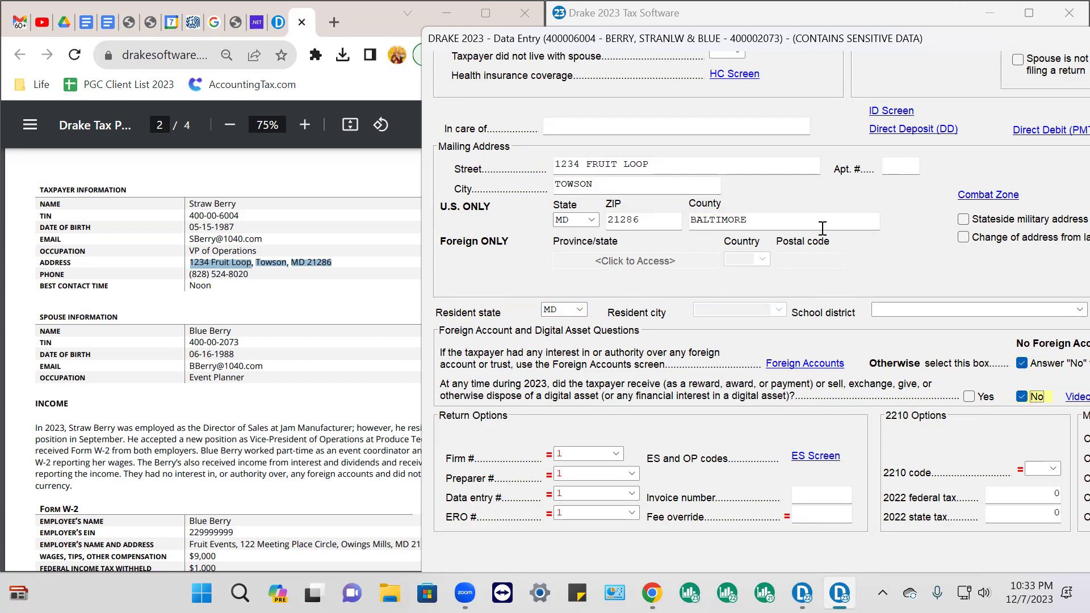
scroll(227, 340, down, 10)
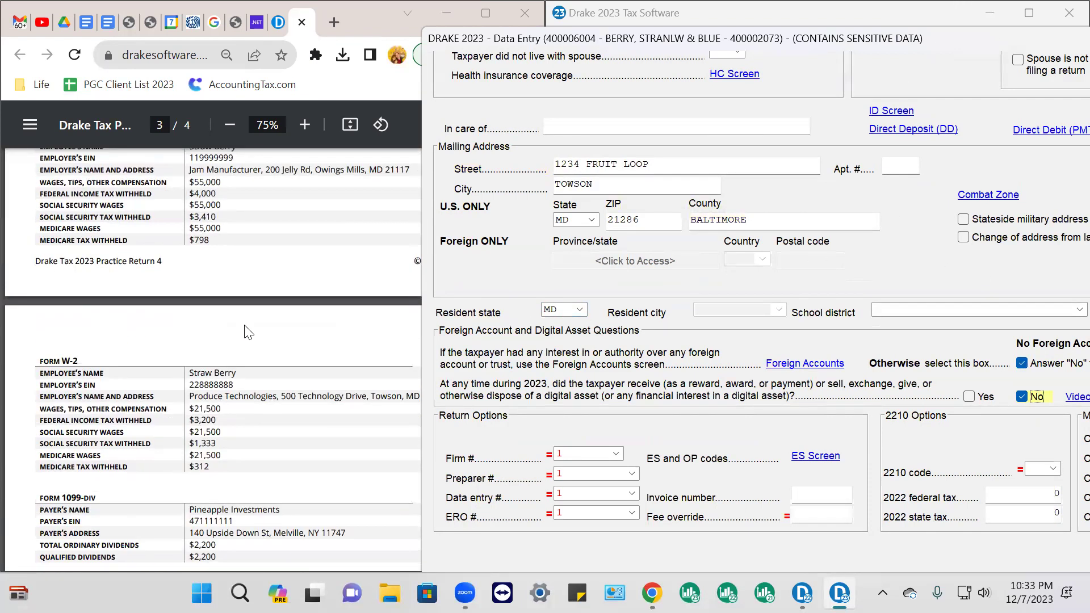
Highlight page 4's full-year health coverage note in the PDF, then return to Drake
click(280, 283)
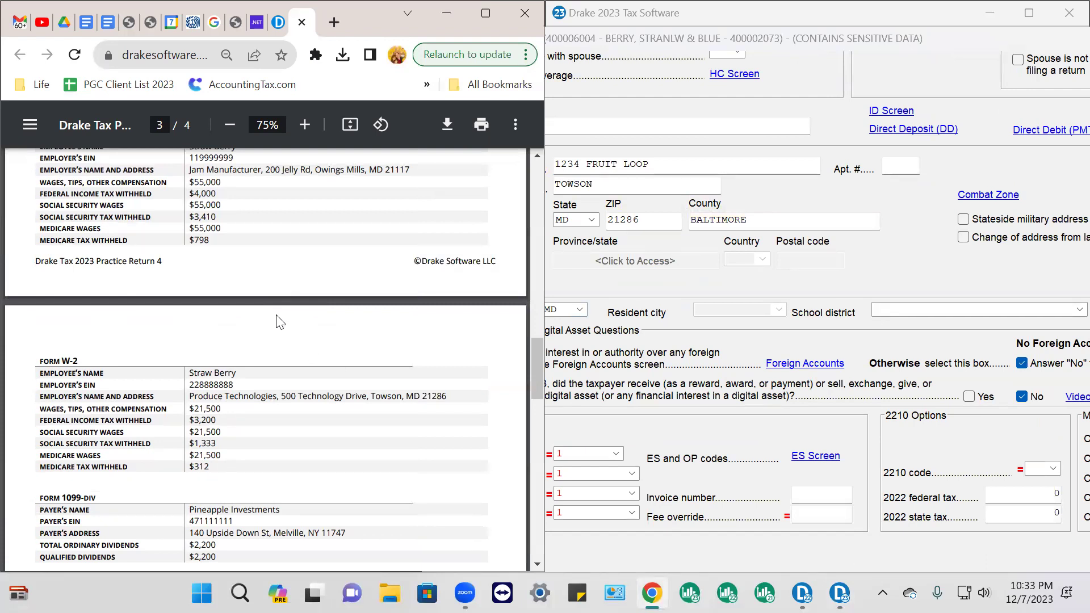
scroll(278, 320, down, 8)
scroll(280, 328, down, 4)
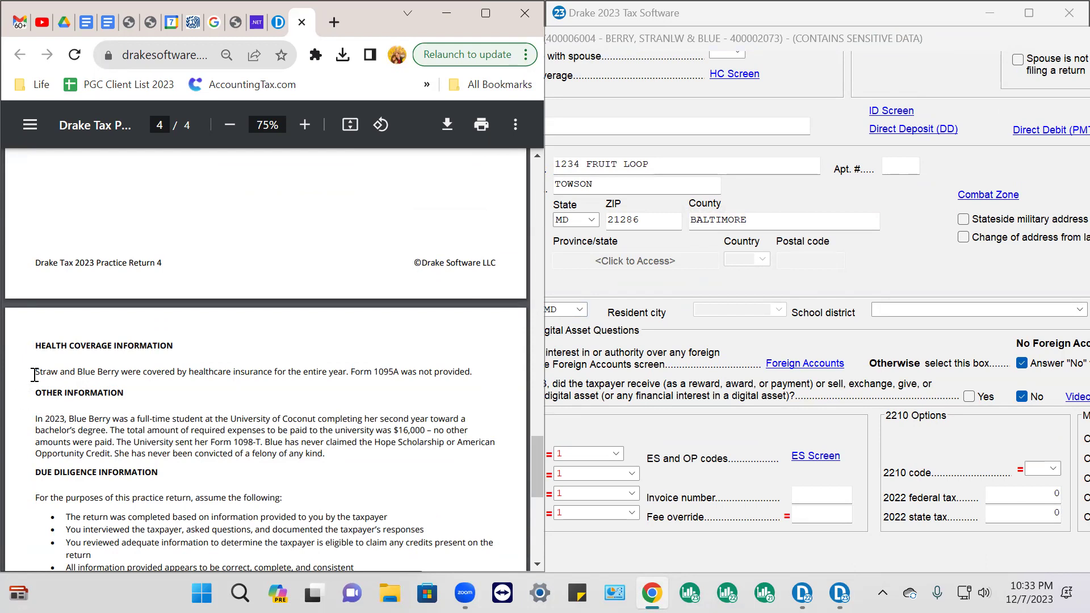
drag(35, 374, 487, 372)
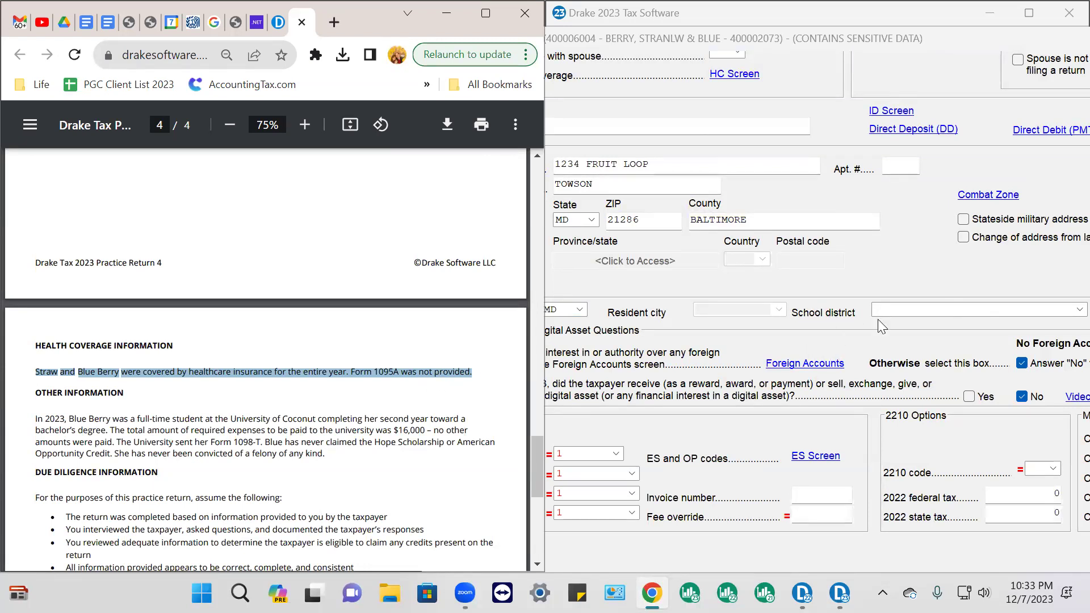
click(921, 239)
scroll(766, 209, up, 2)
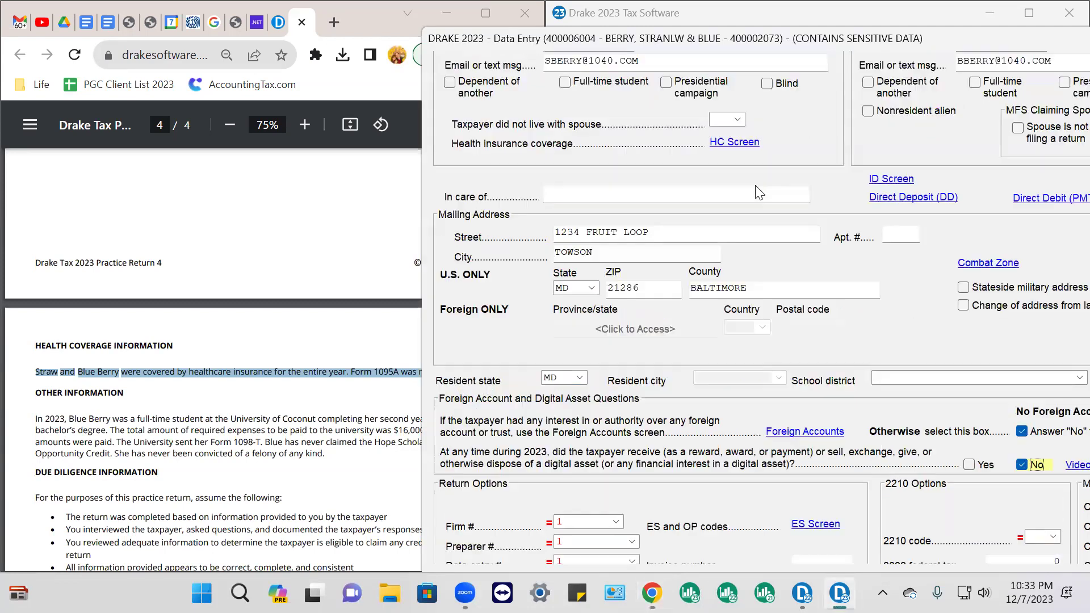
Mark full-year coverage on the health coverage screen, then close it and Name and Address
click(736, 212)
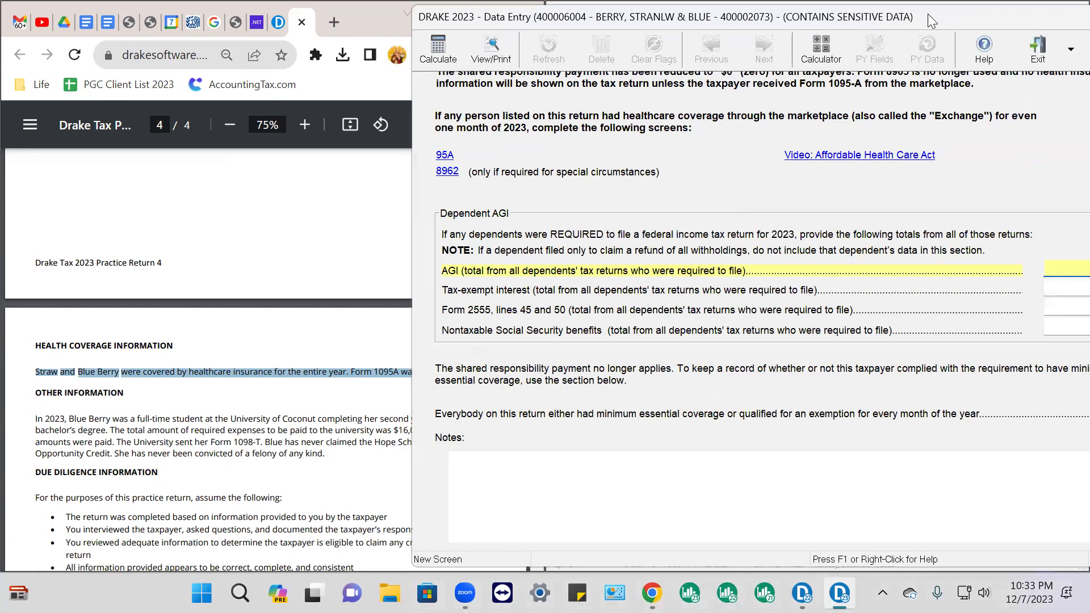
drag(927, 13, 647, 10)
click(871, 405)
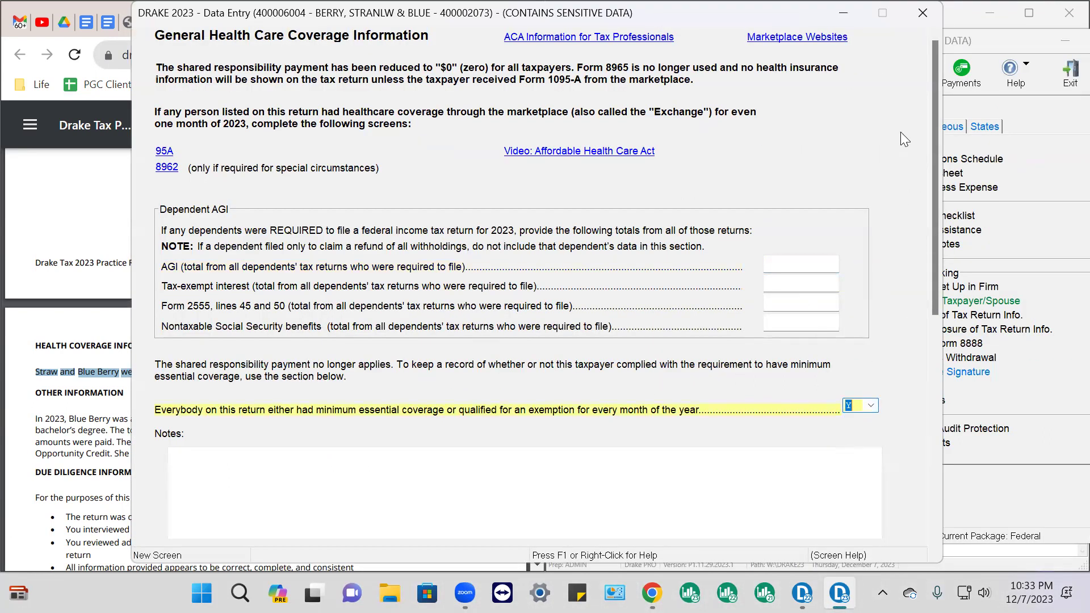
click(924, 12)
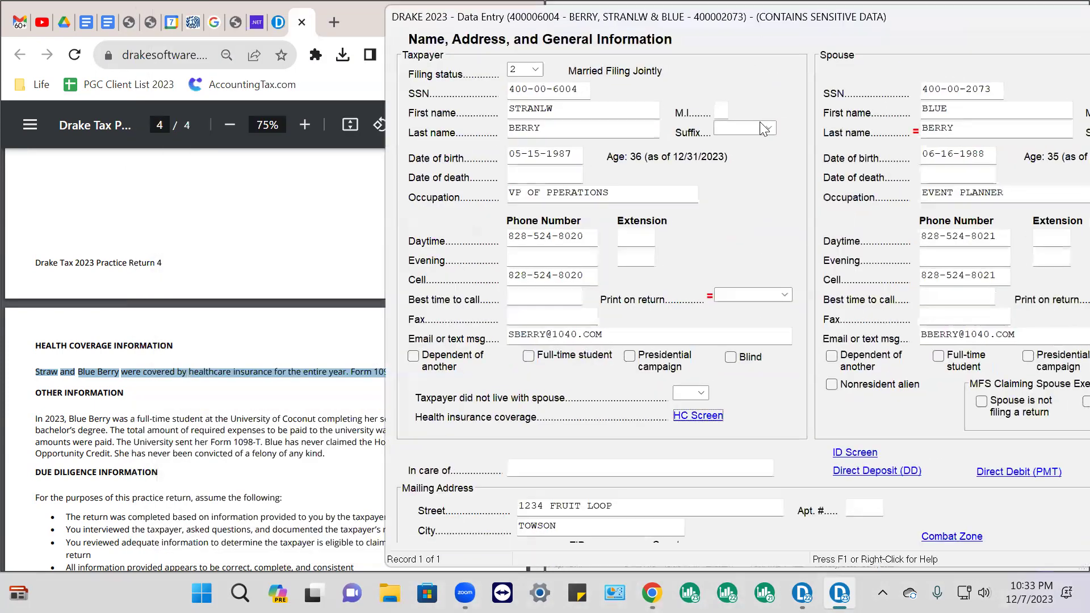
drag(968, 17, 584, 71)
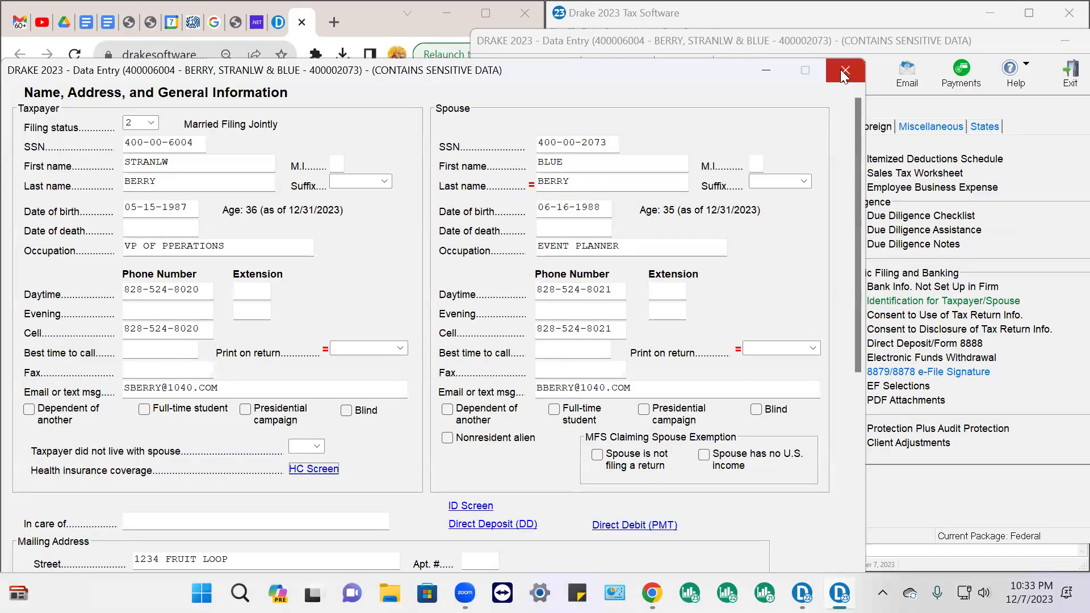
click(842, 72)
Review the 1095-A Marketplace Statement screen and close it with nothing entered
click(760, 127)
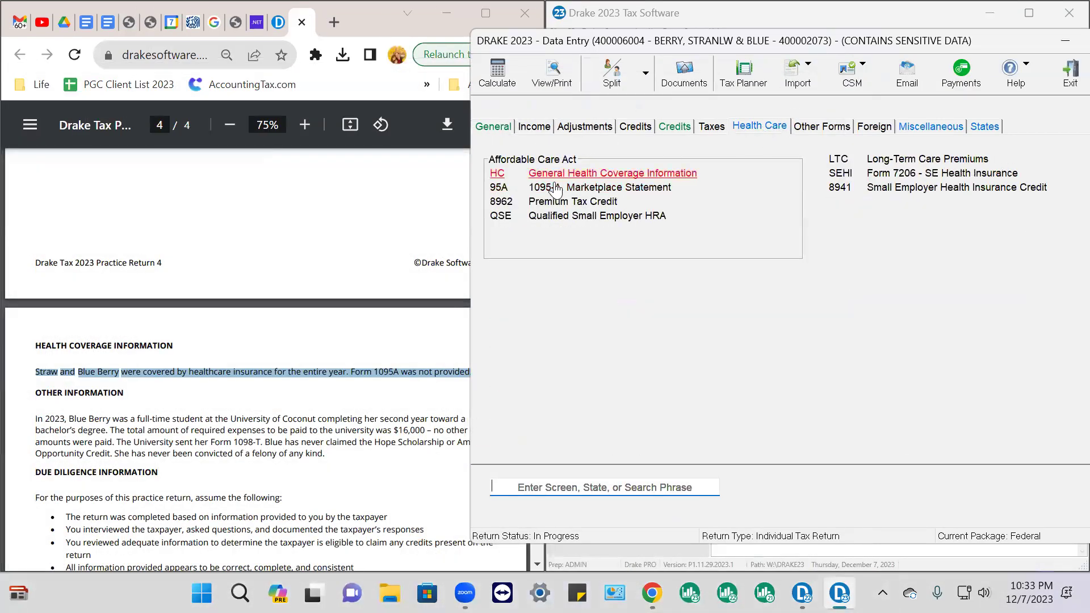
click(579, 189)
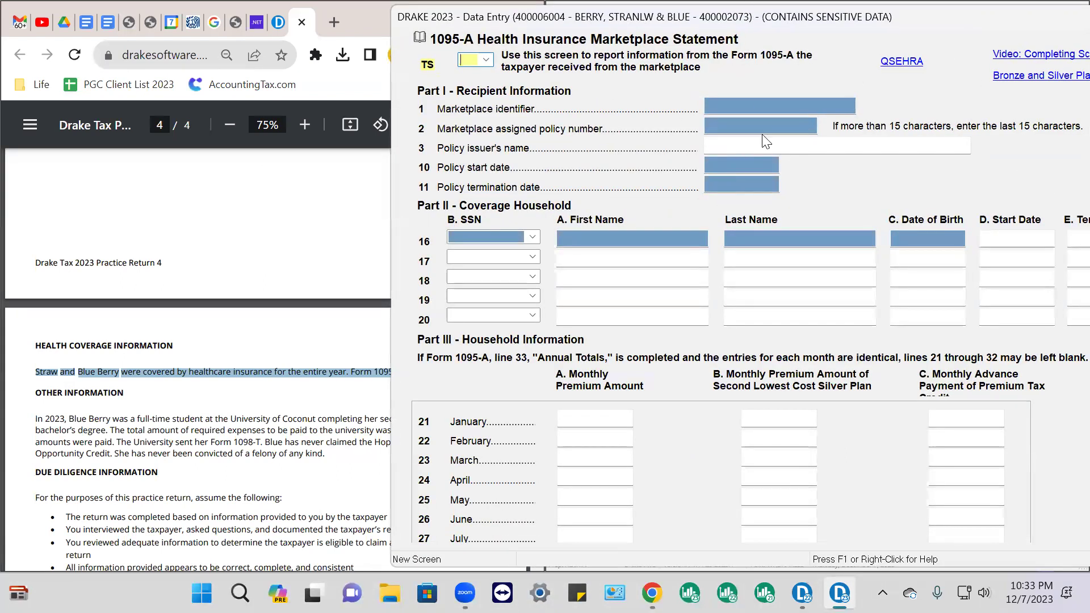
click(487, 61)
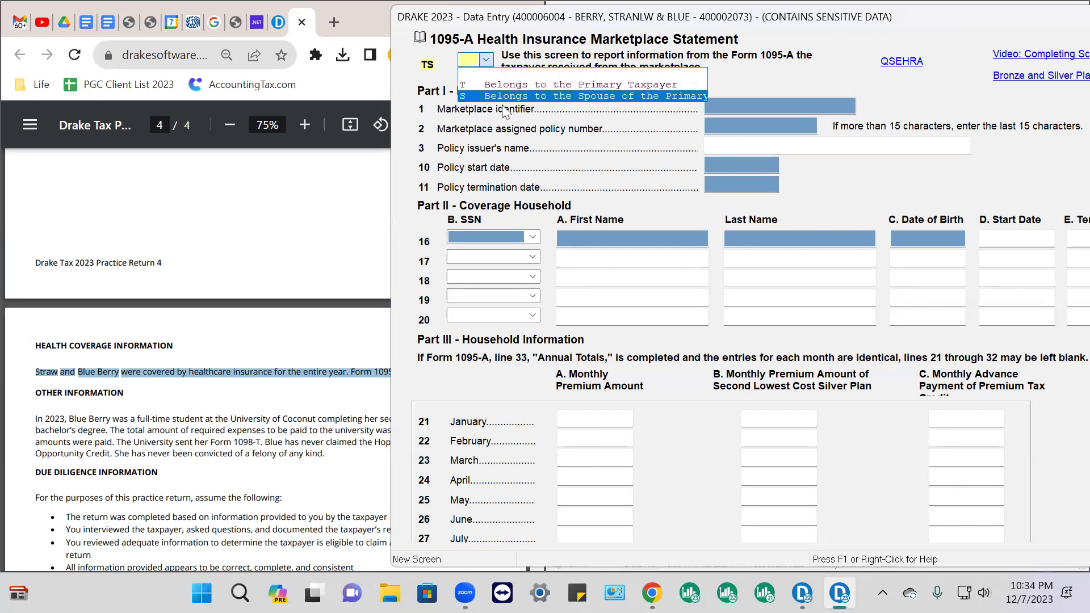
click(764, 99)
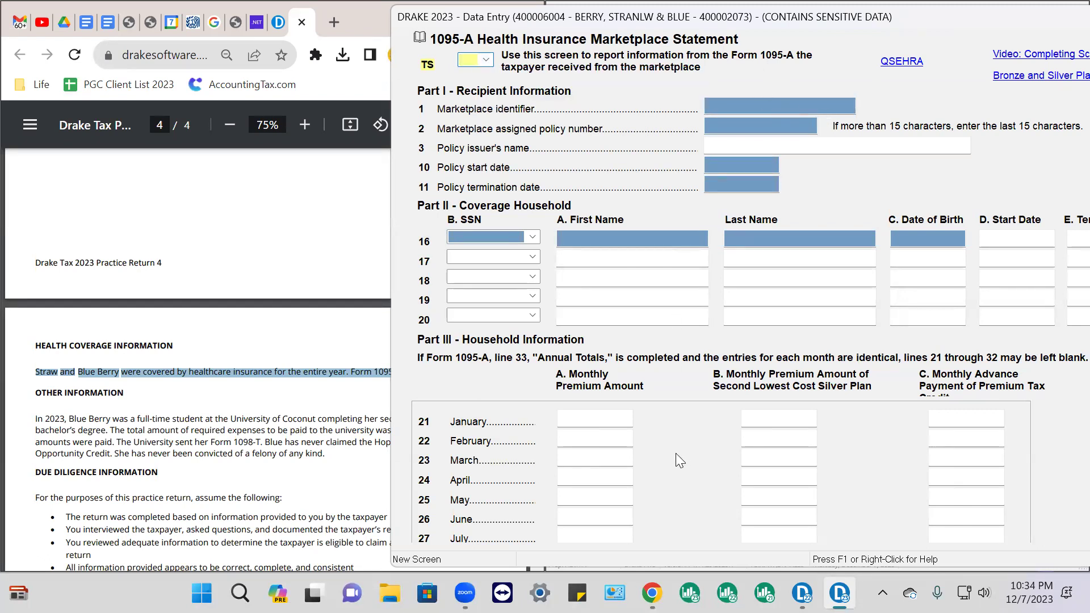
scroll(676, 453, down, 4)
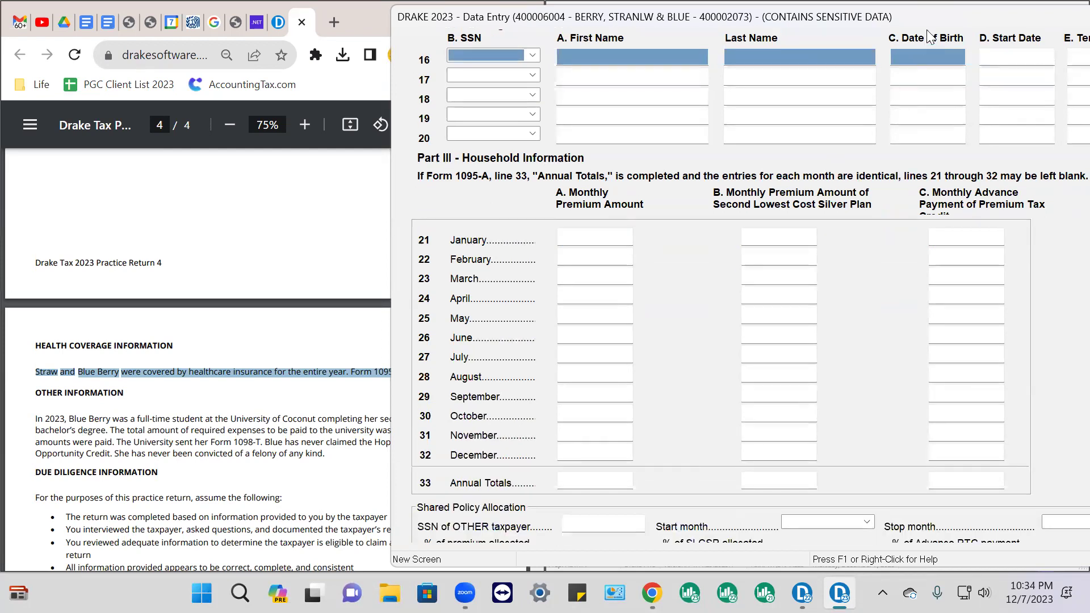
double_click(935, 17)
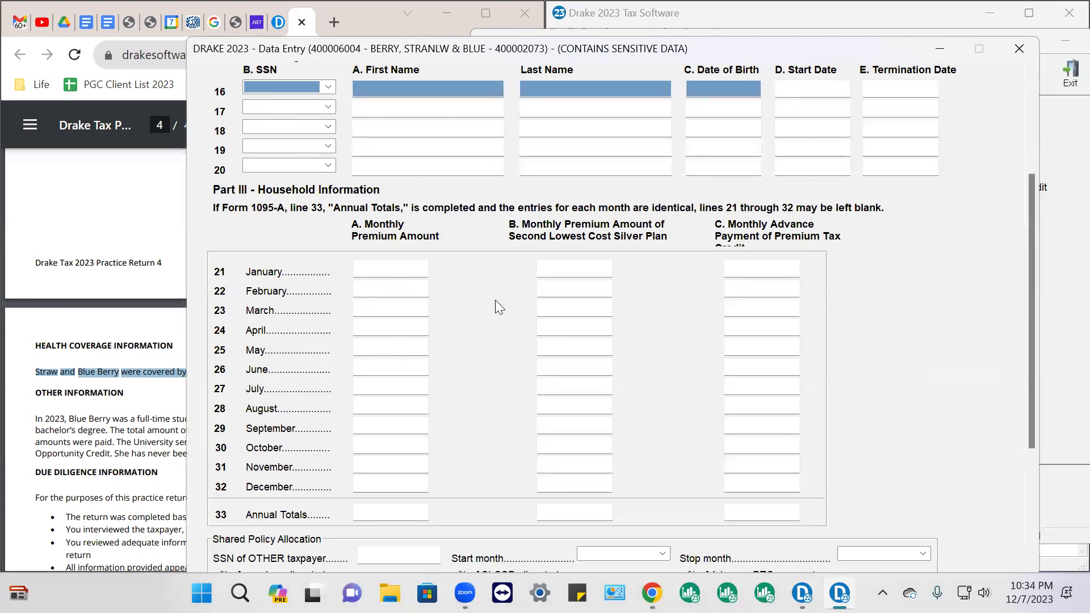
click(1018, 47)
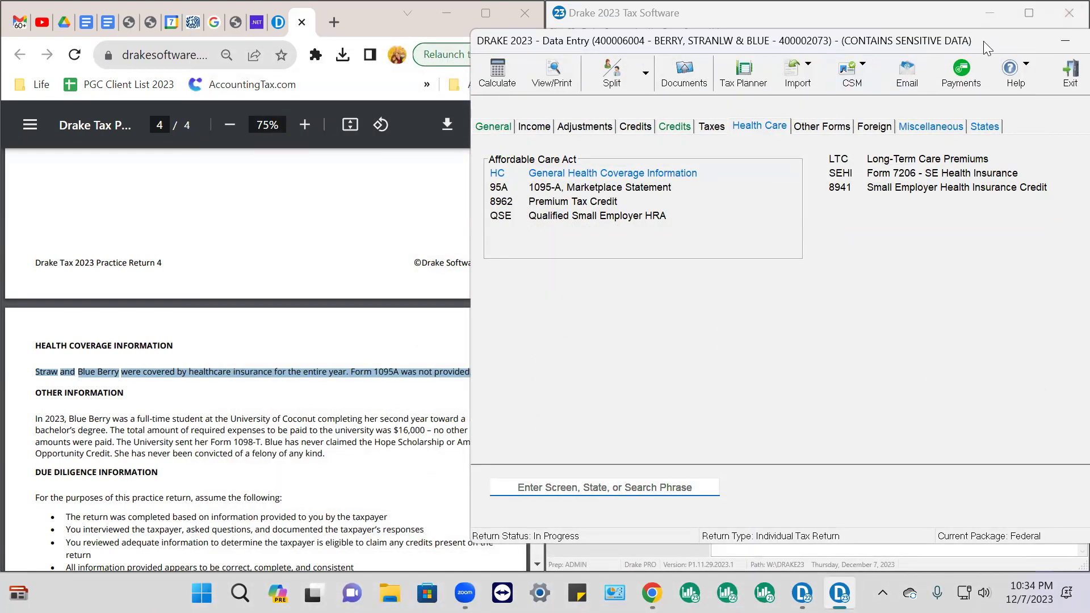
Close data entry to calculate the return, dismiss the results, and reopen it from Recent Returns
double_click(1000, 39)
click(1018, 55)
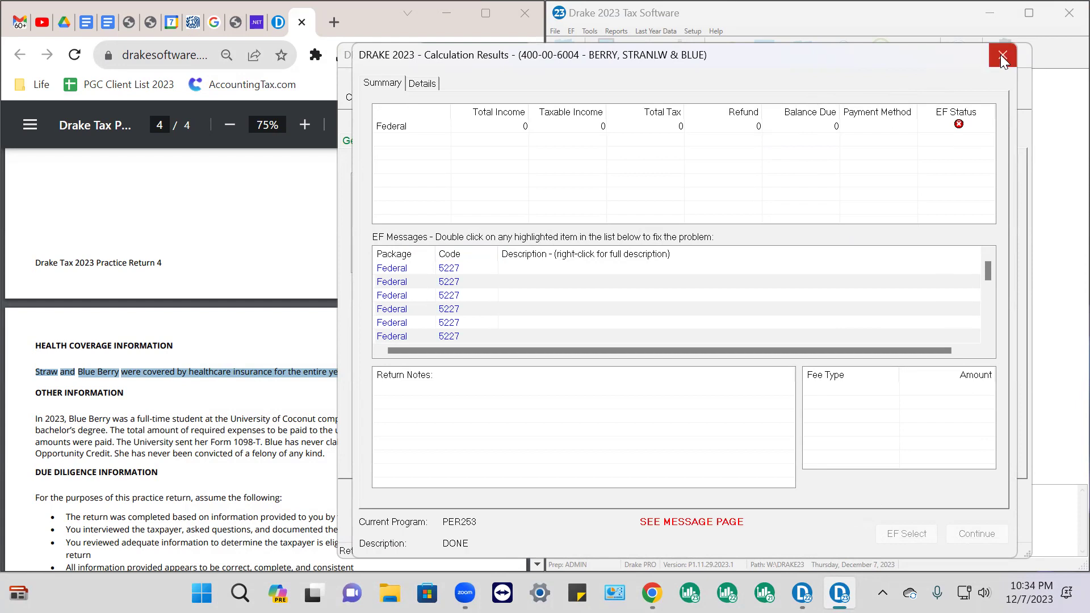
click(647, 358)
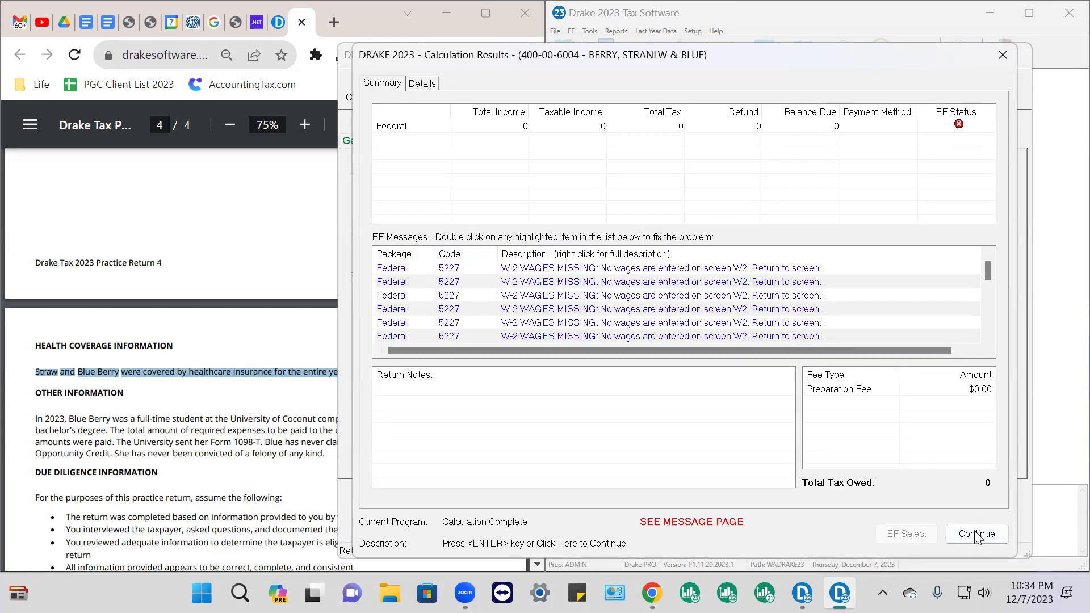
click(974, 532)
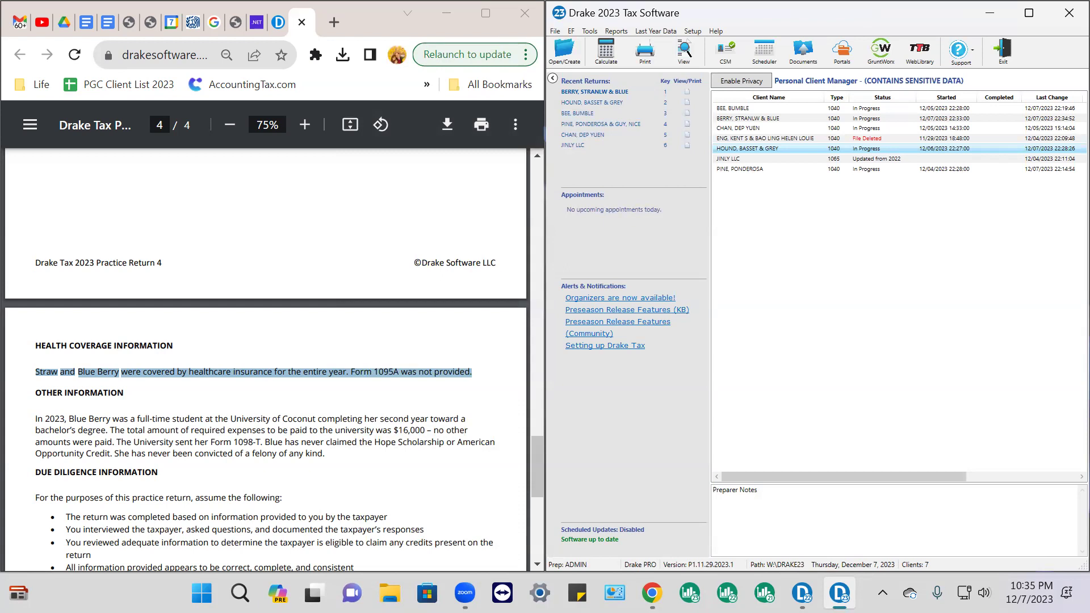
click(604, 92)
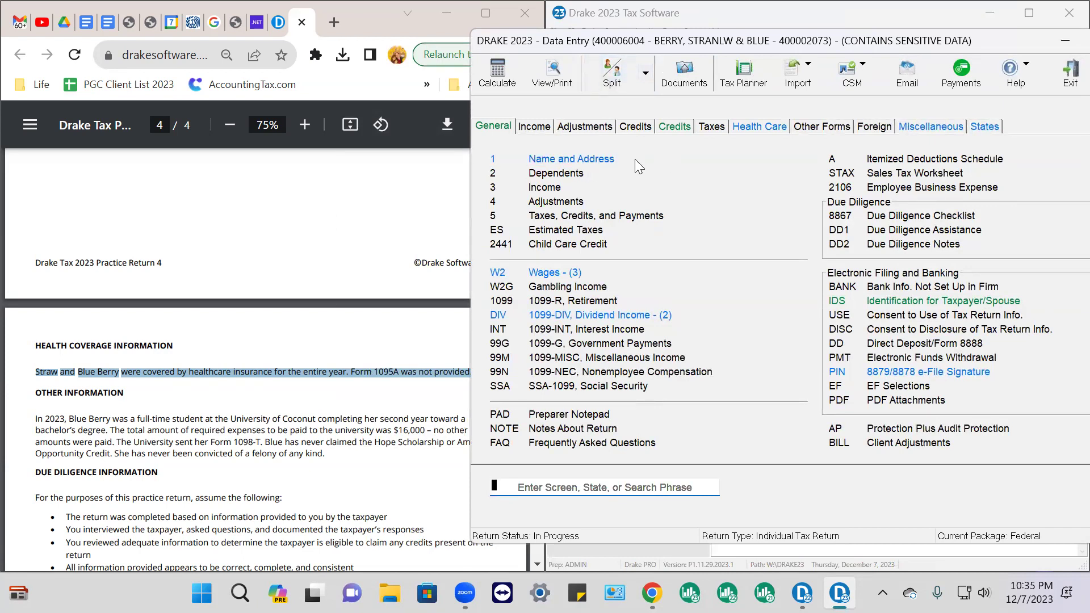
click(590, 160)
scroll(831, 233, down, 8)
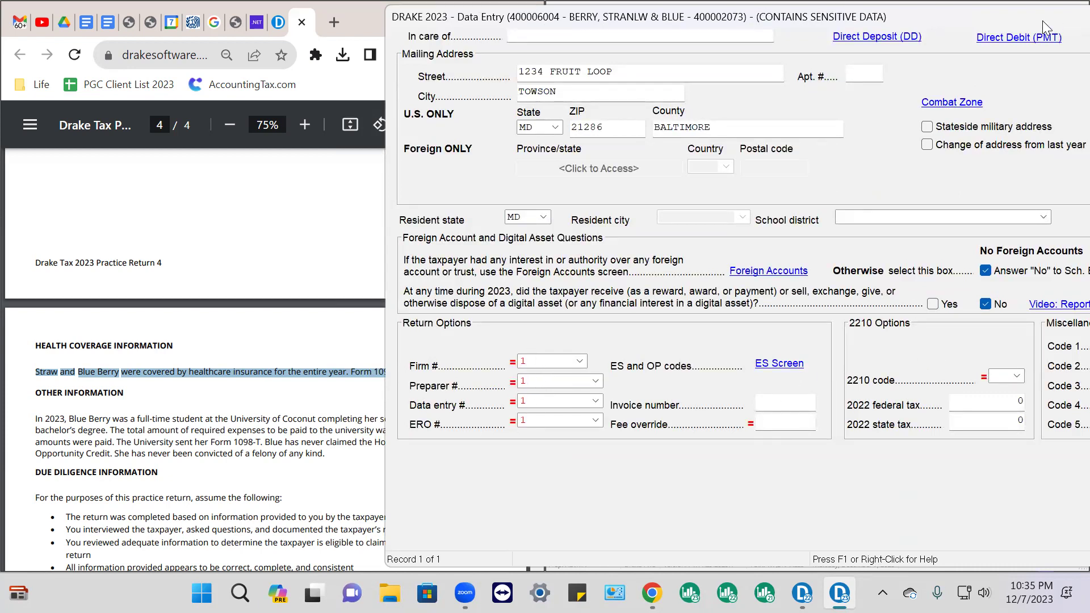
drag(984, 16, 979, 18)
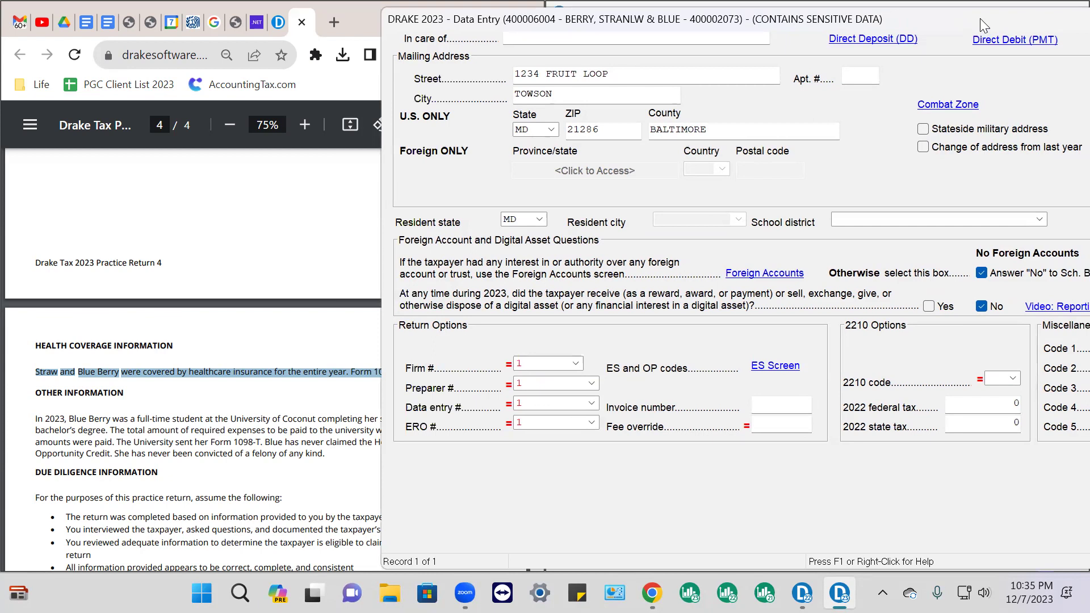
drag(980, 18, 704, 12)
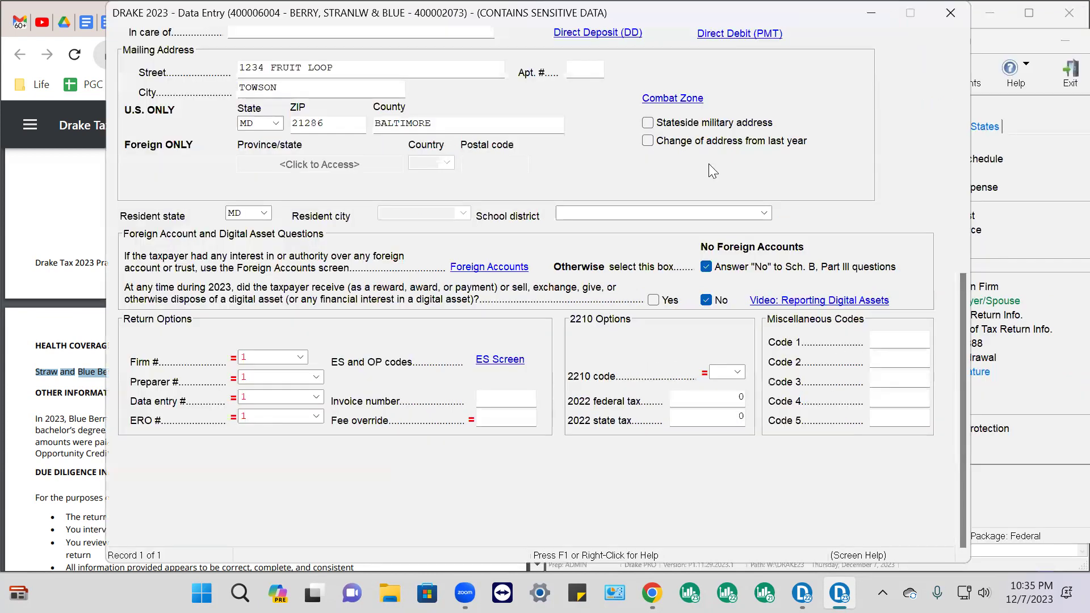
click(709, 397)
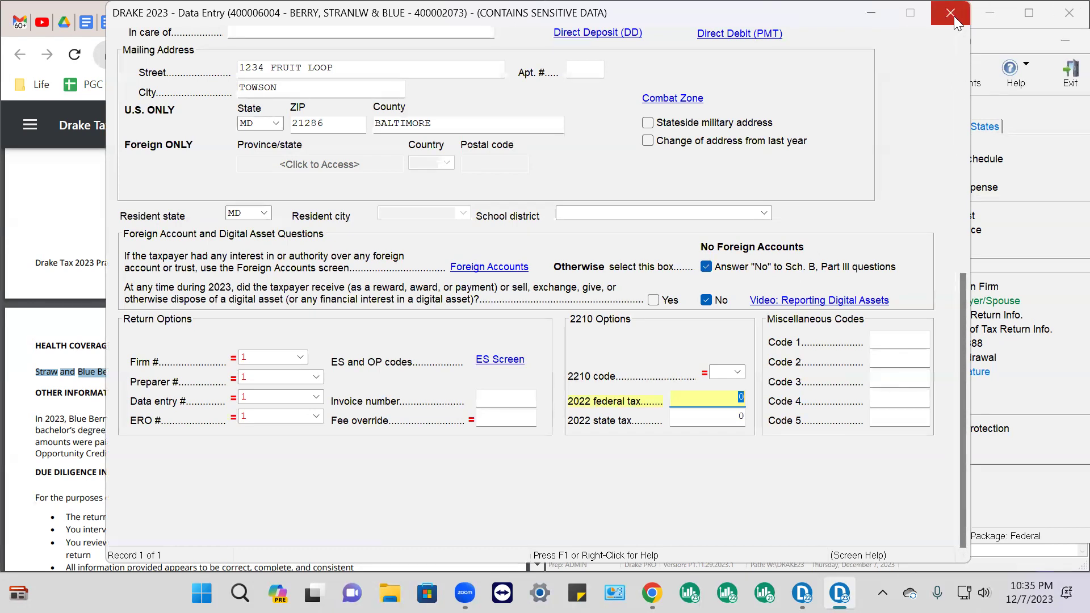
click(935, 18)
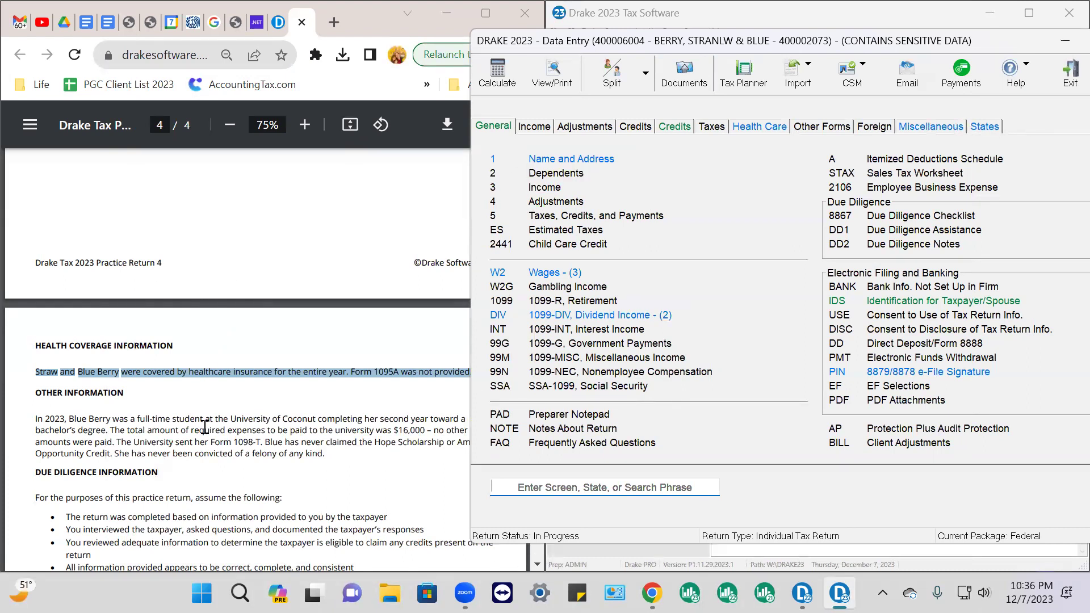
Highlight page 1's 'They do not have any children' sentence in the PDF, then return to Drake
scroll(187, 310, up, 10)
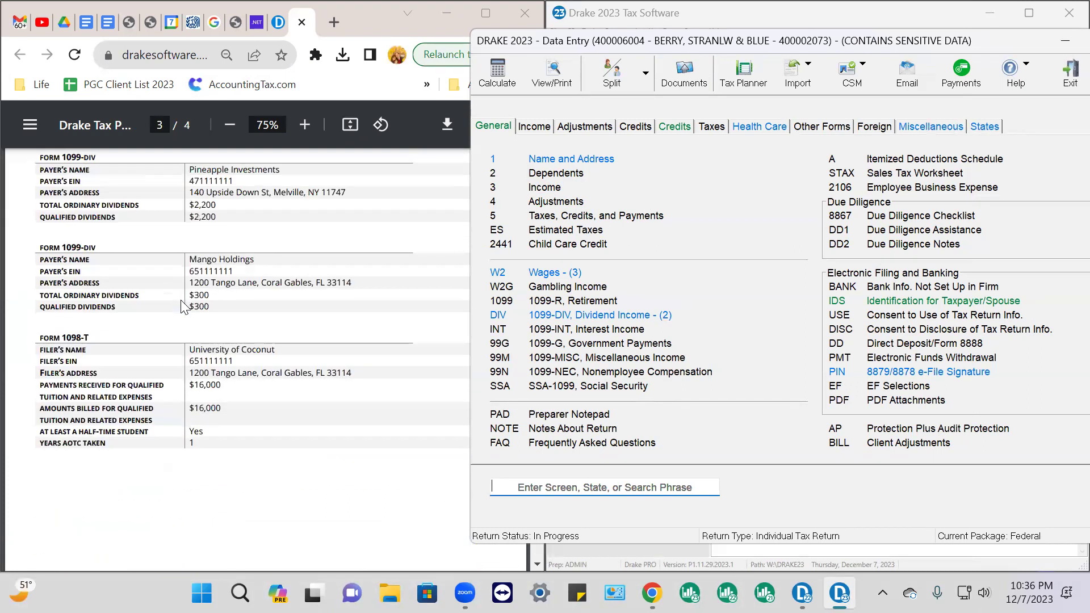
scroll(194, 307, up, 10)
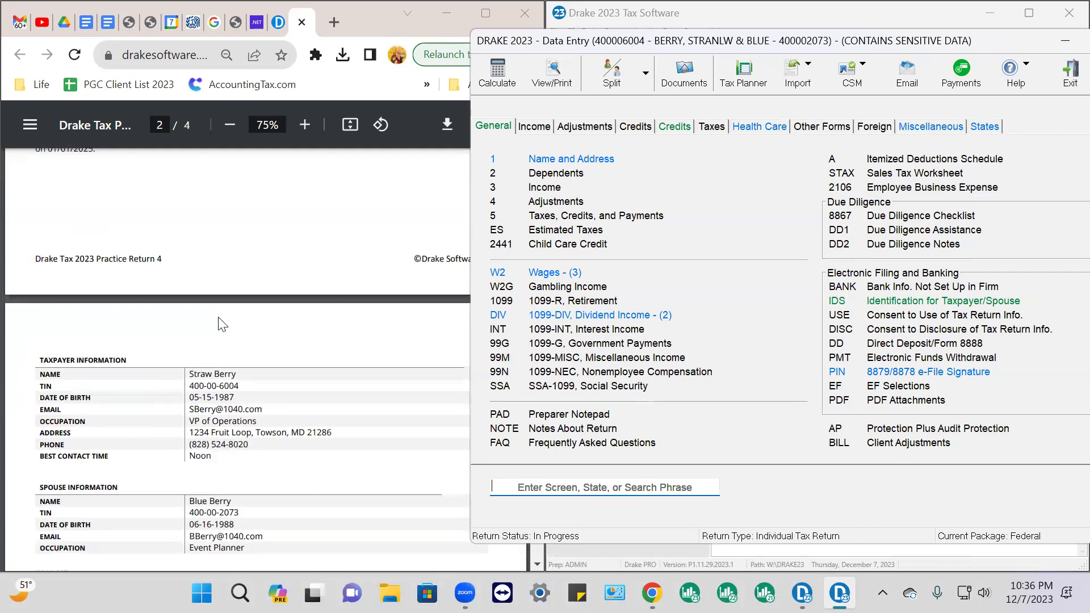
scroll(221, 324, up, 10)
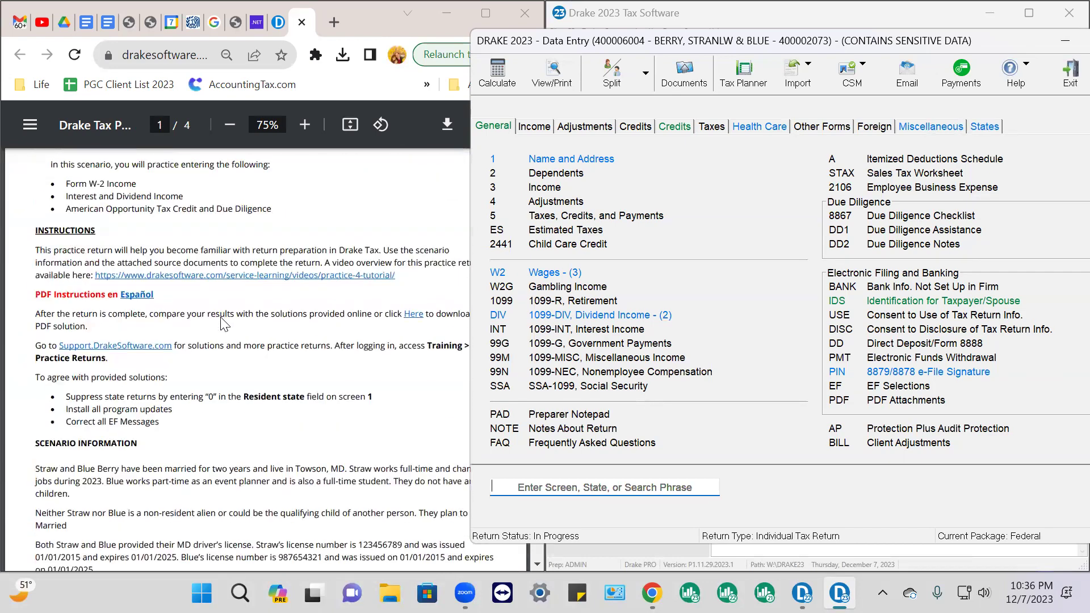
scroll(224, 324, down, 3)
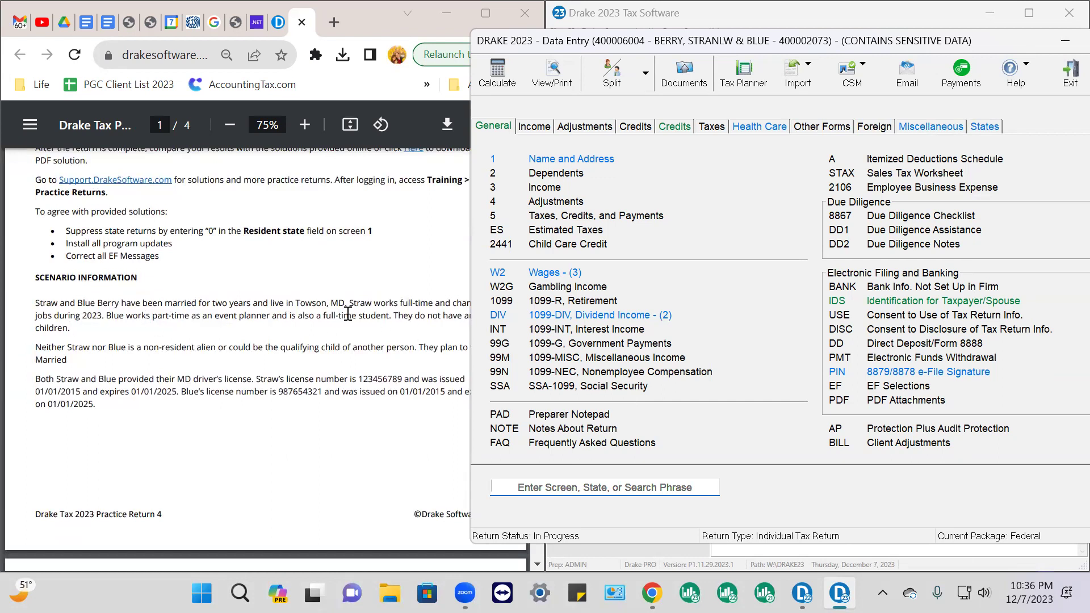
click(419, 317)
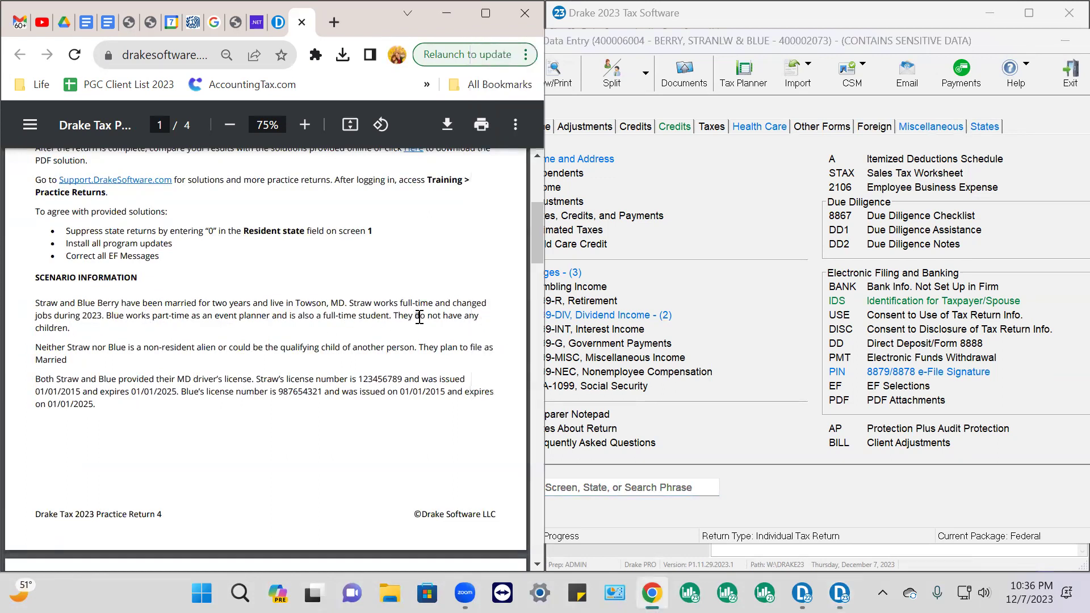
drag(391, 316, 75, 330)
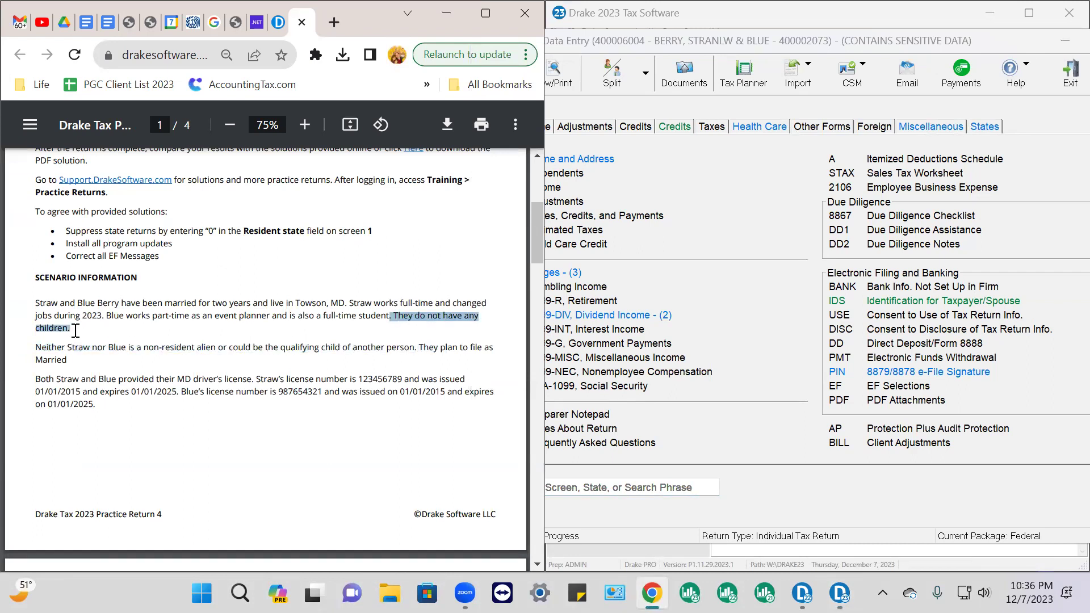
click(216, 441)
click(793, 286)
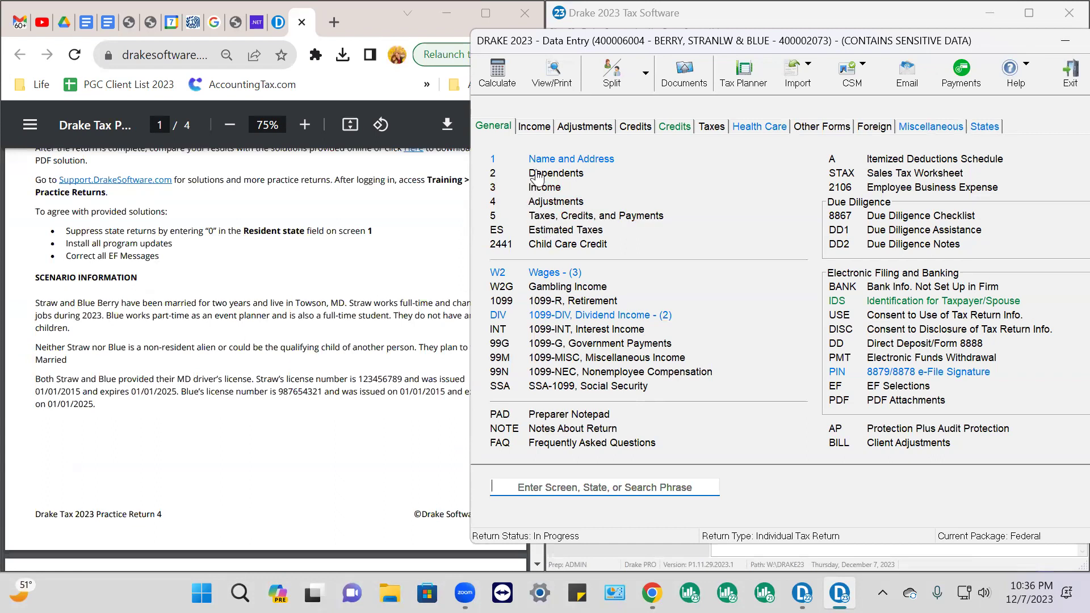
Open the W-2 Existing Forms List and compare it with the PDF's W-2 tables
click(548, 274)
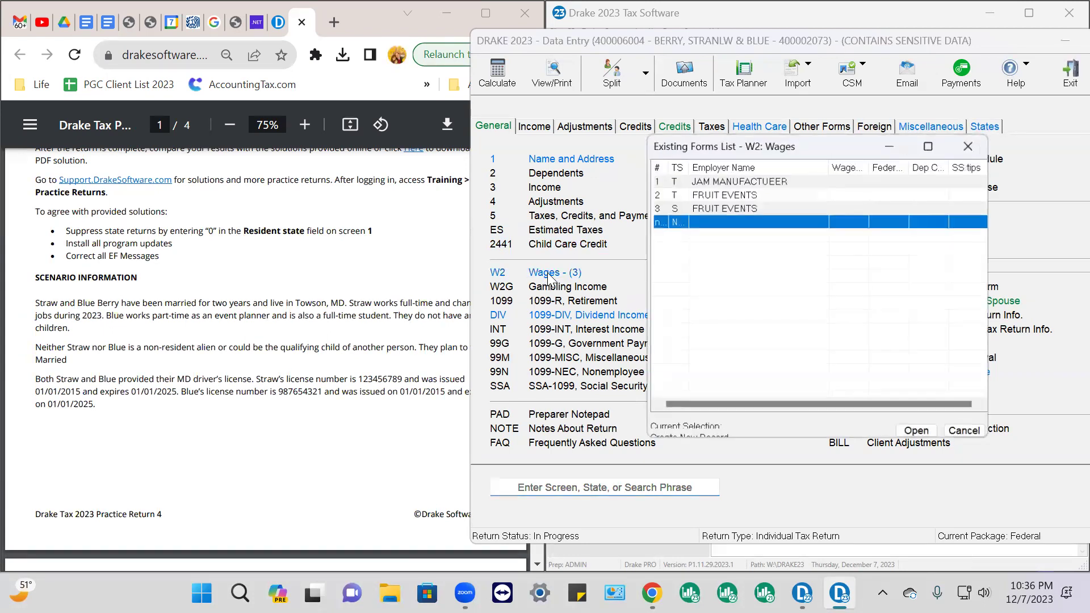
scroll(164, 321, up, 4)
scroll(173, 332, down, 7)
scroll(175, 335, up, 2)
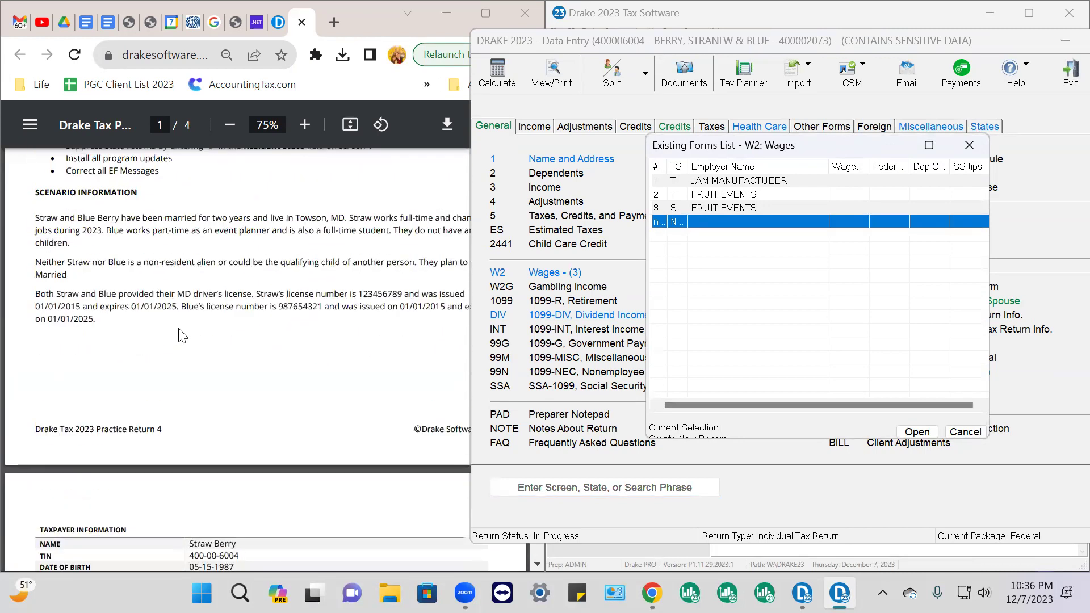
scroll(181, 338, down, 5)
scroll(184, 339, down, 6)
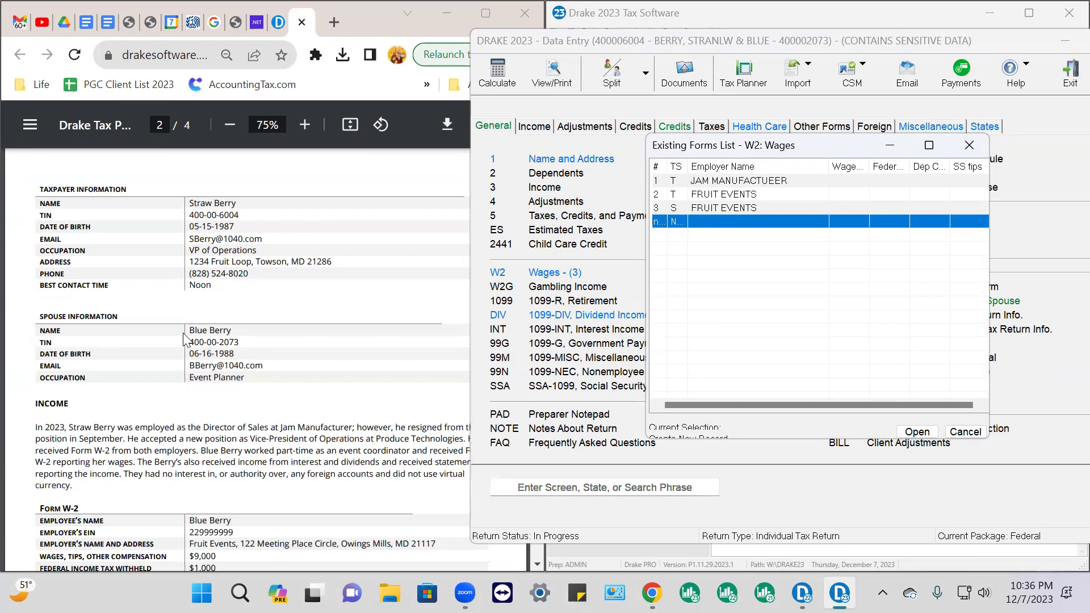
scroll(187, 335, up, 2)
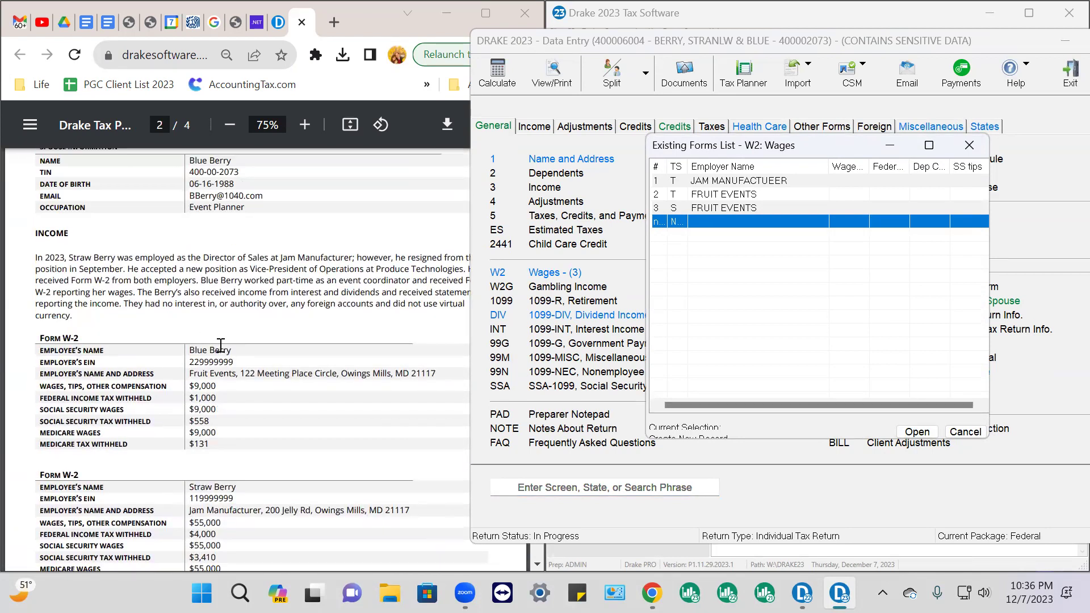
scroll(219, 353, up, 3)
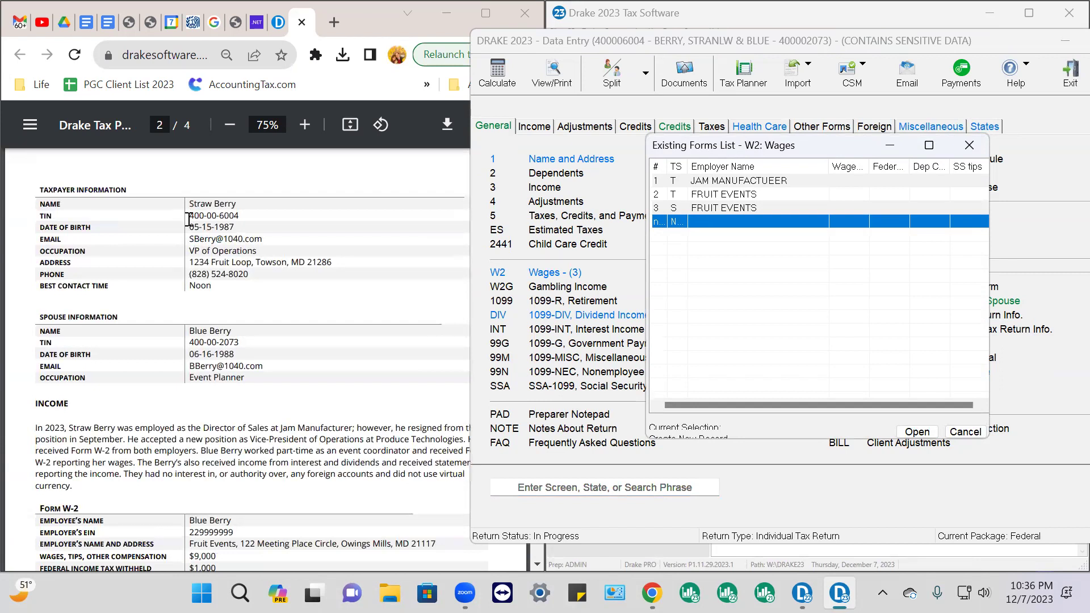
drag(190, 203, 242, 208)
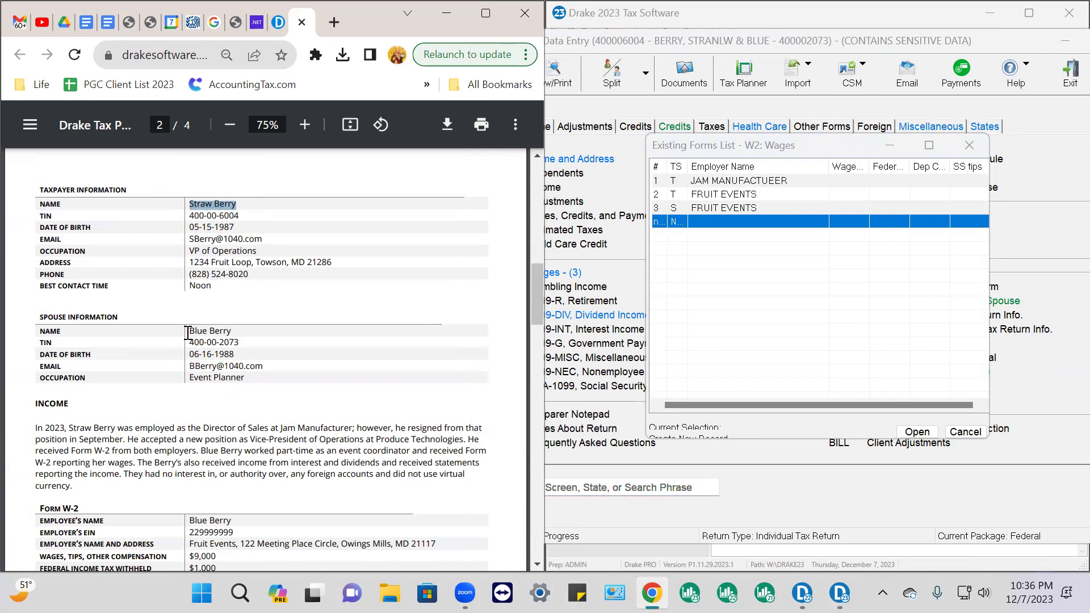
scroll(237, 332, down, 5)
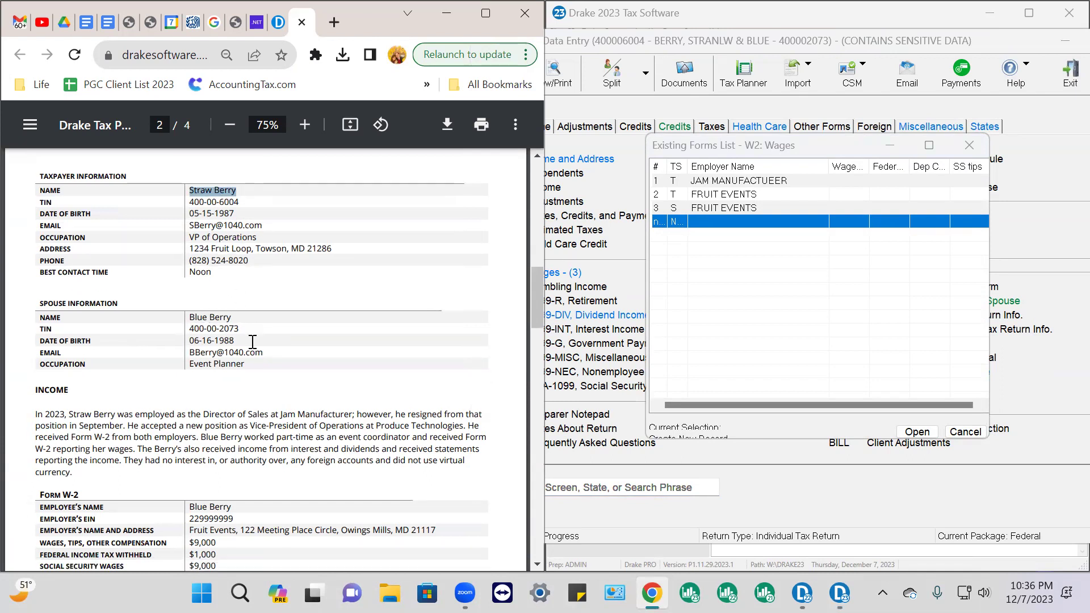
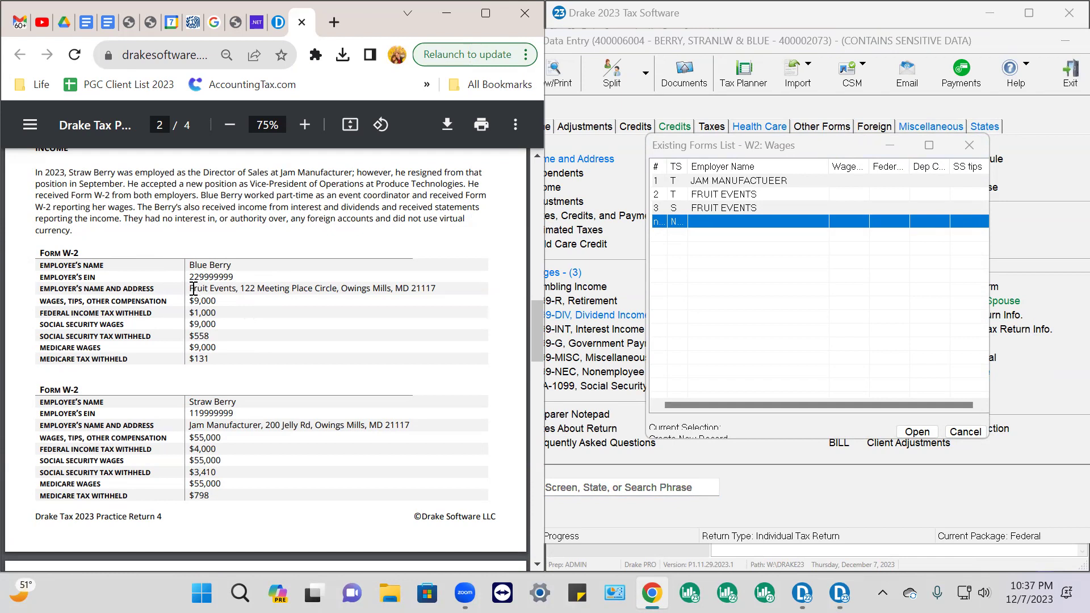
Mark Fruit Events in the PDF and scroll through its W-2 tables to spot the duplicate
drag(190, 290, 237, 293)
scroll(286, 388, down, 5)
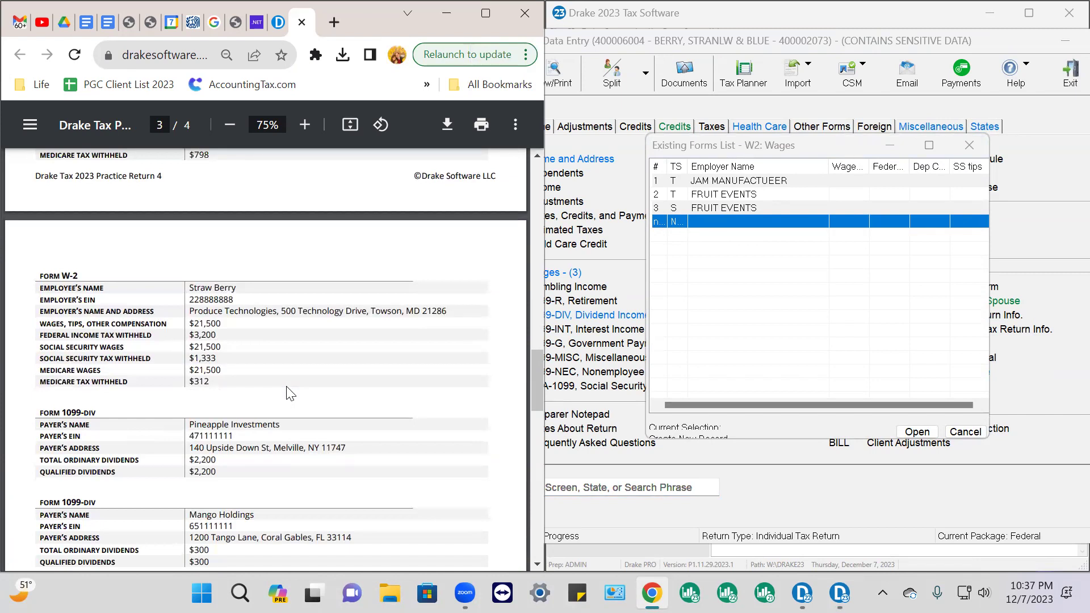
scroll(290, 394, down, 2)
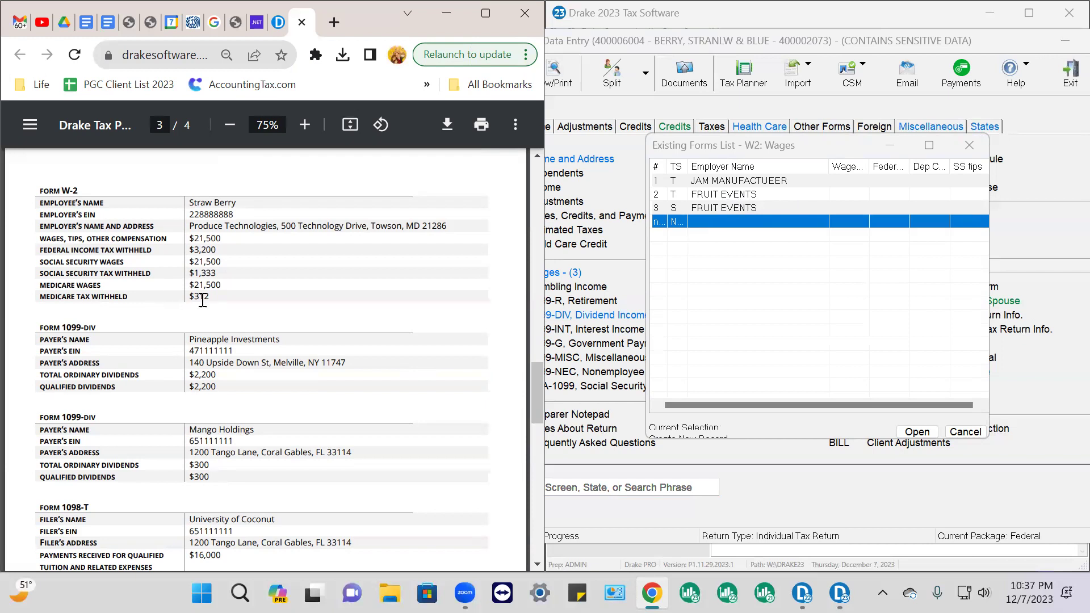
scroll(250, 278, up, 5)
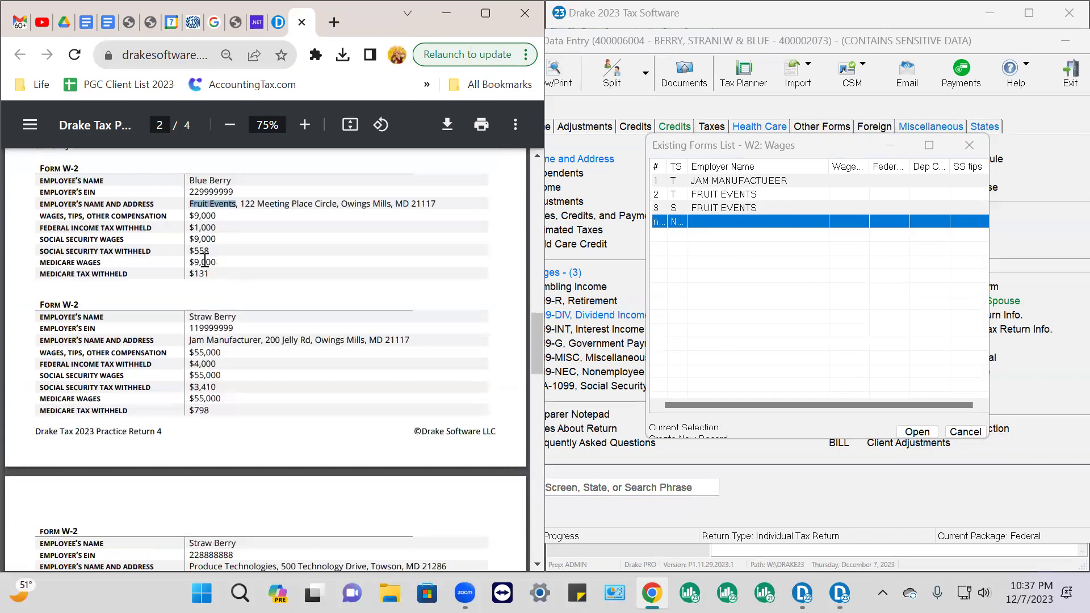
scroll(204, 260, up, 3)
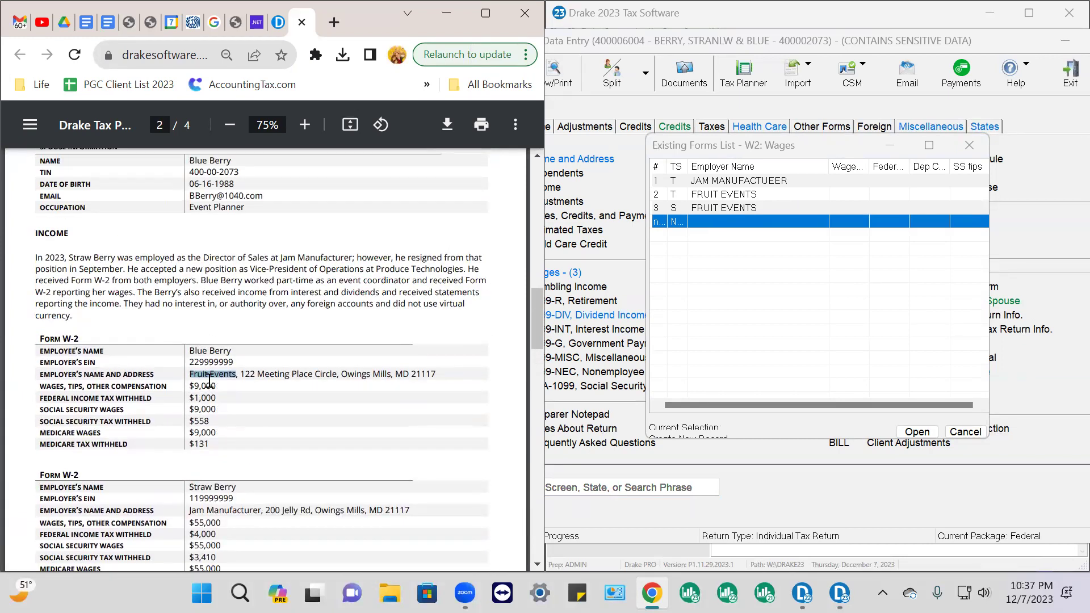
scroll(210, 375, down, 2)
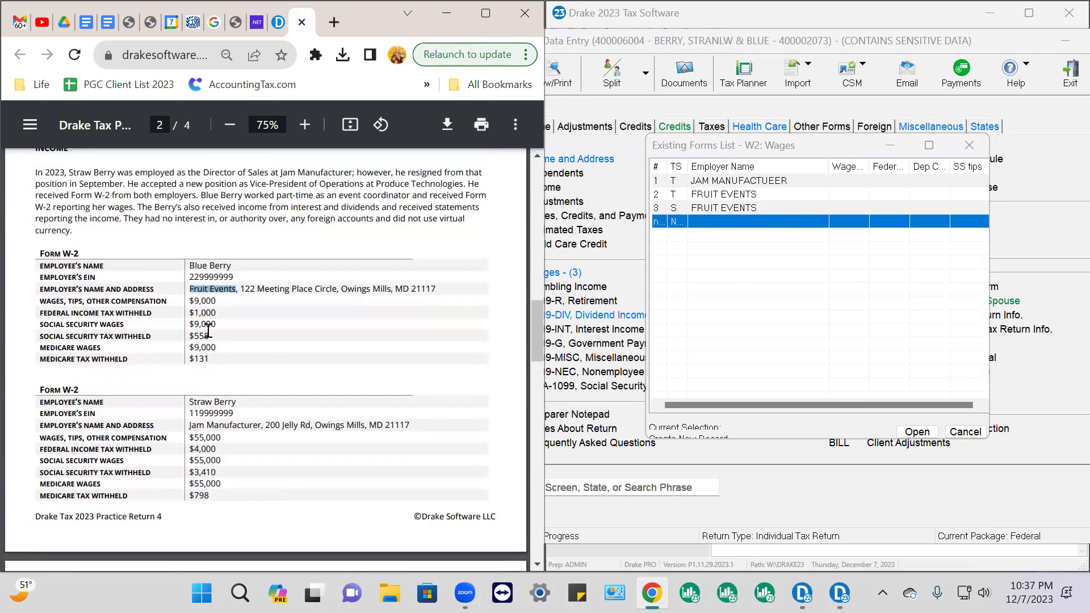
scroll(212, 301, down, 1)
scroll(213, 307, down, 3)
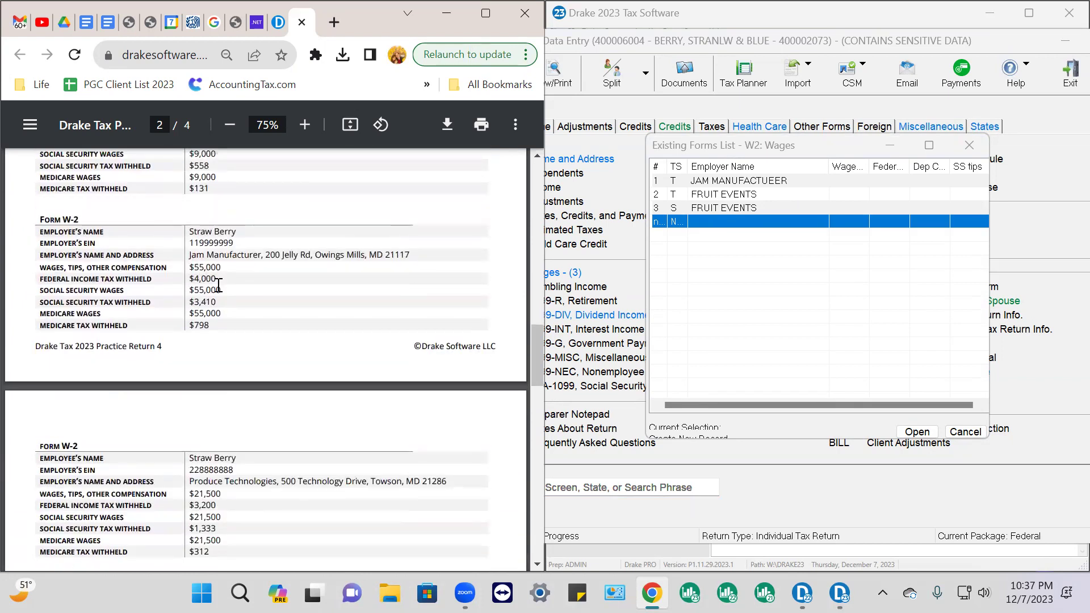
scroll(210, 281, down, 1)
scroll(210, 280, down, 2)
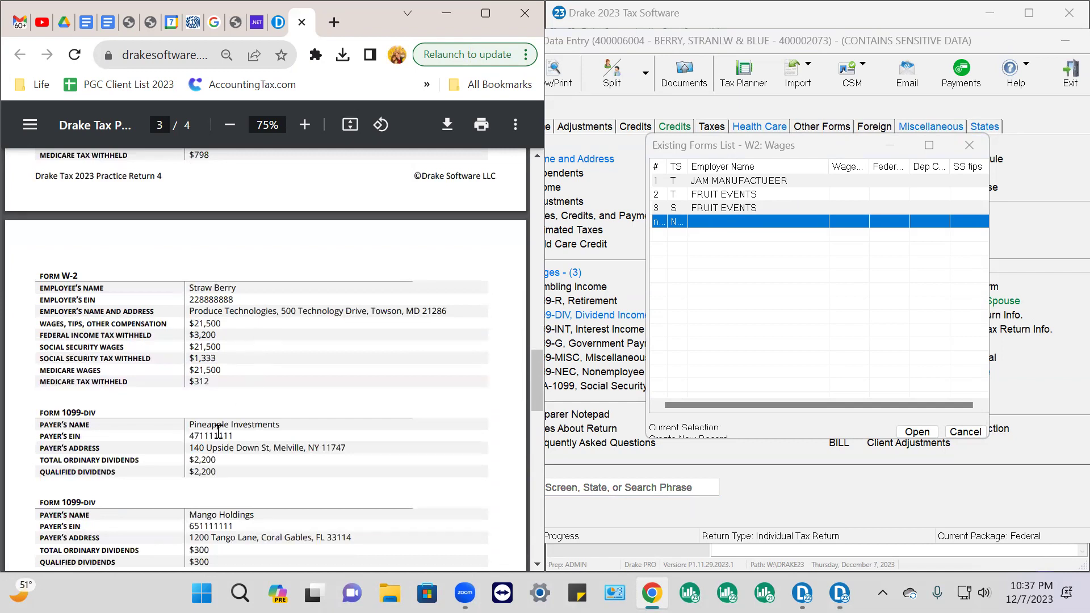
scroll(218, 431, down, 6)
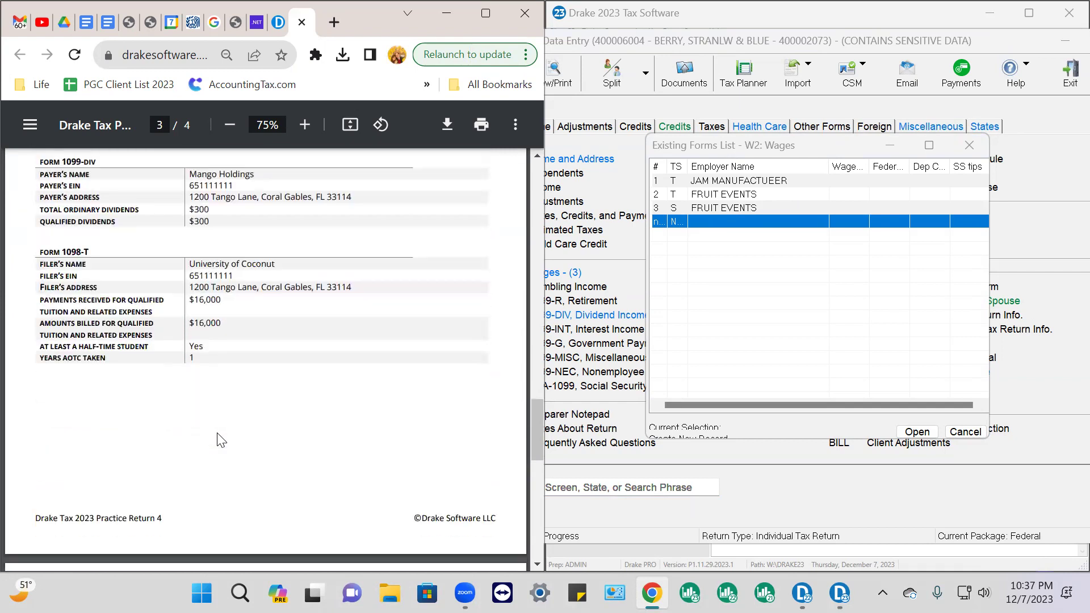
scroll(221, 438, down, 6)
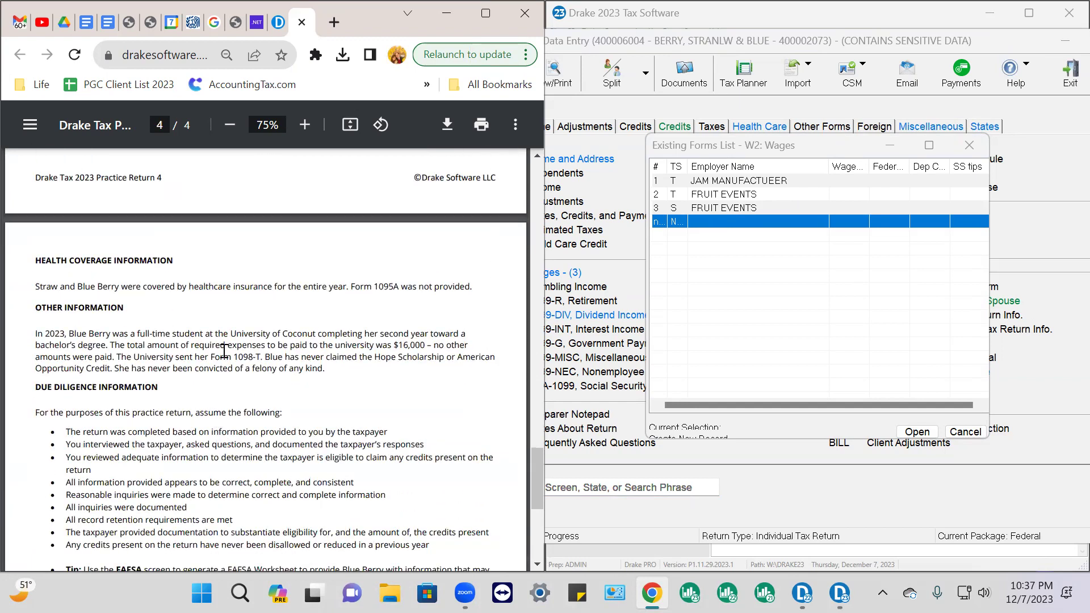
scroll(223, 352, up, 10)
scroll(225, 351, up, 5)
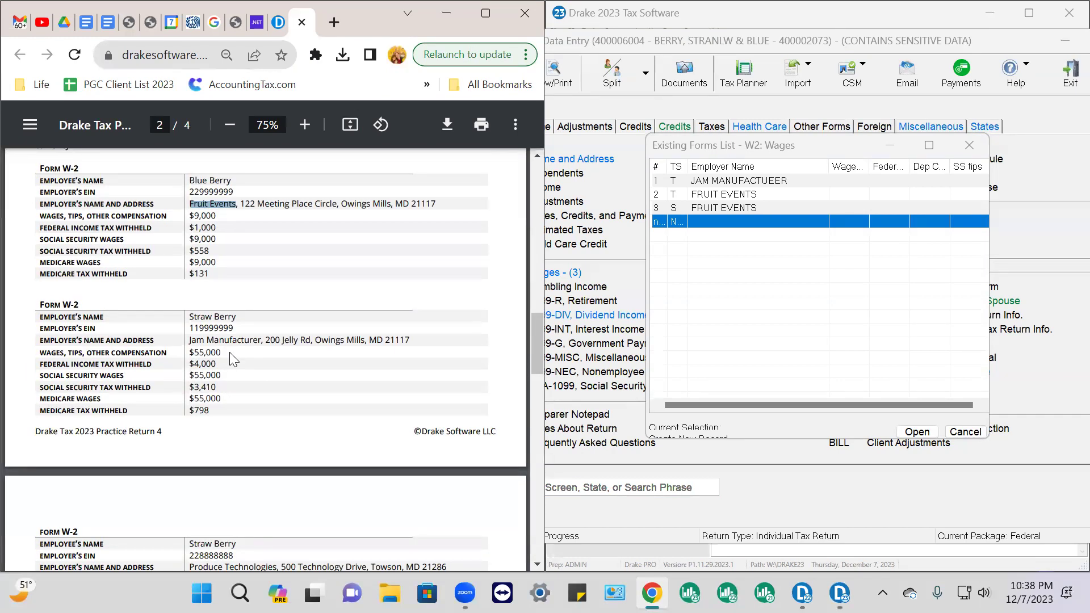
scroll(229, 352, up, 5)
scroll(229, 352, up, 7)
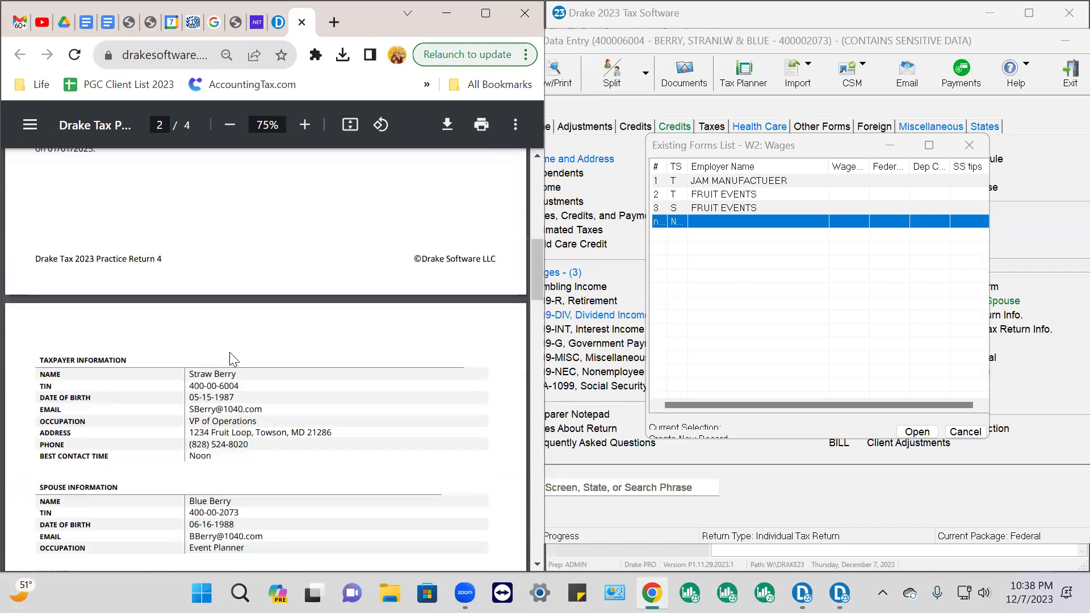
scroll(229, 352, down, 7)
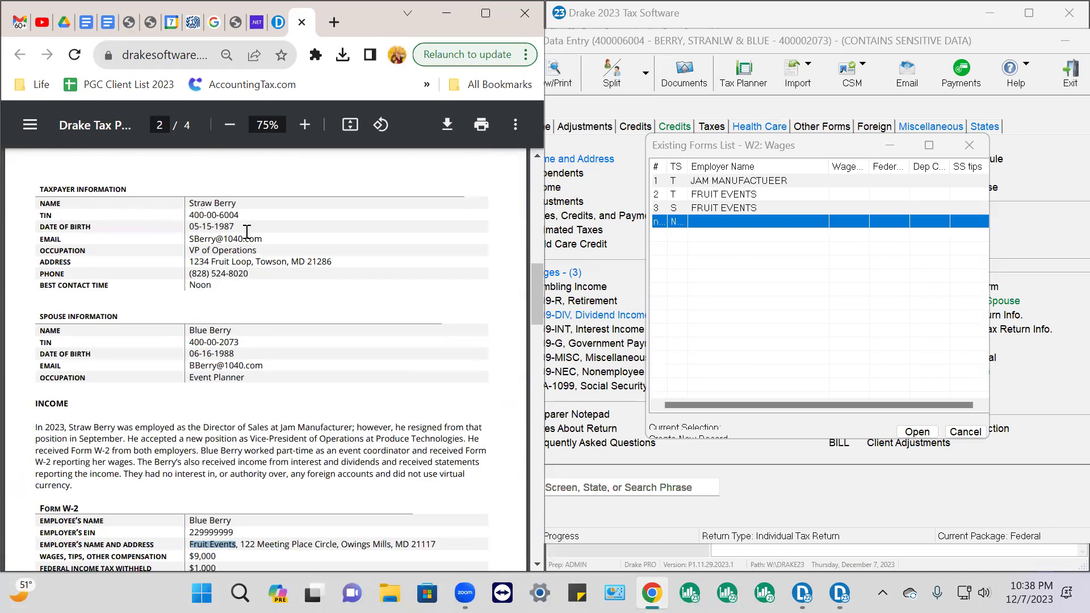
scroll(252, 259, down, 3)
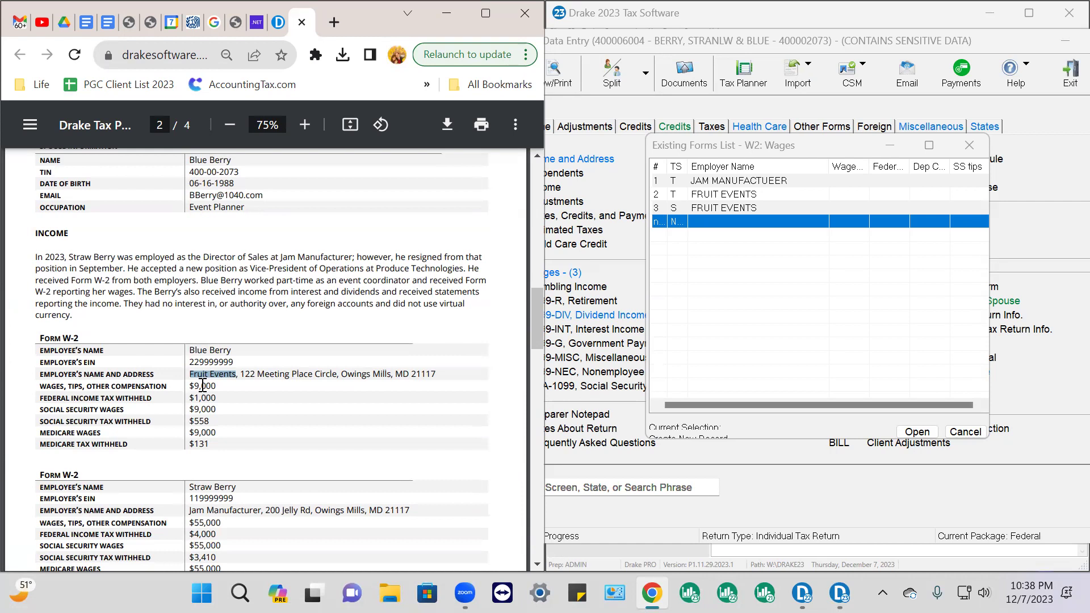
Open the taxpayer's Fruit Events W-2, keep it assigned to the taxpayer, and delete record 2
click(727, 198)
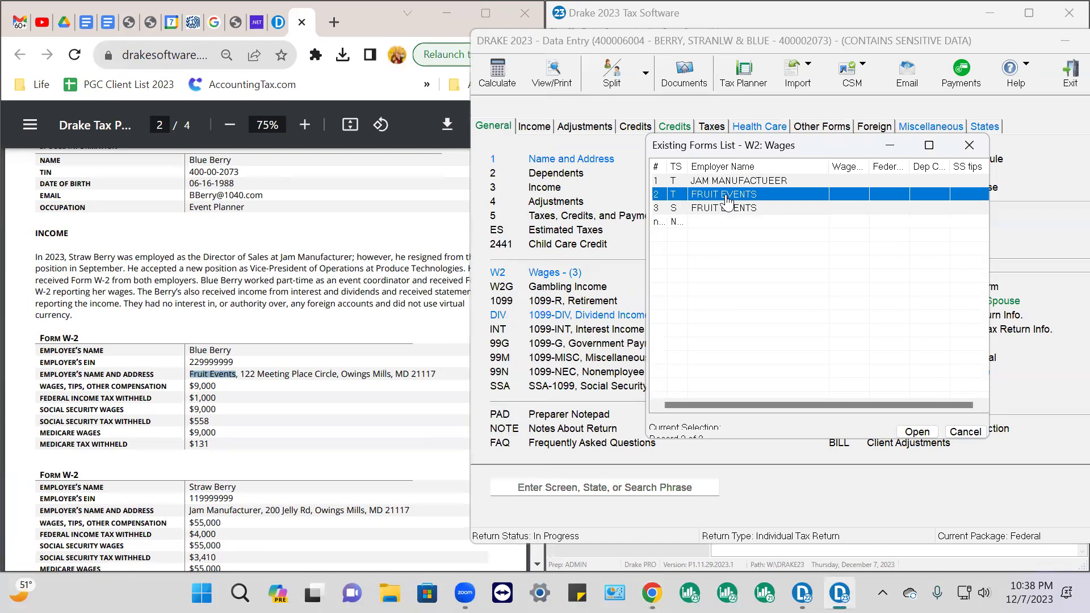
double_click(727, 196)
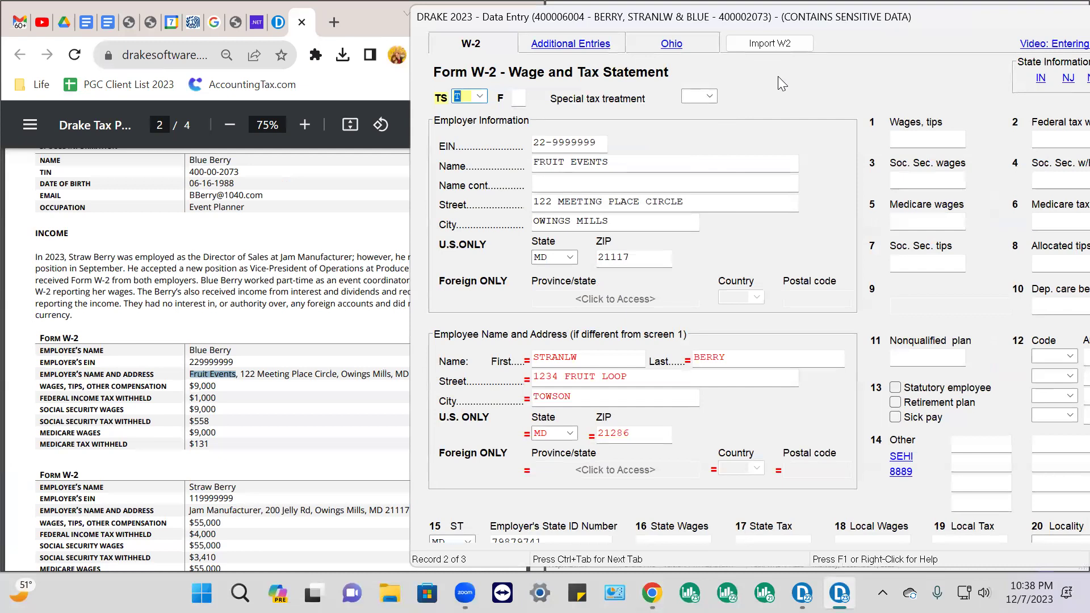
click(480, 96)
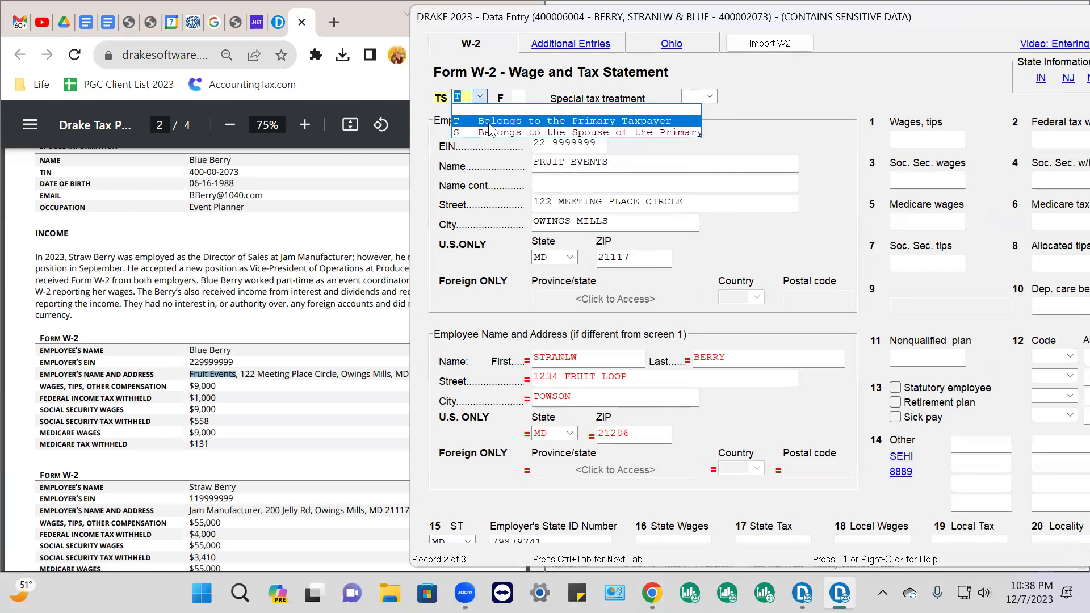
click(489, 126)
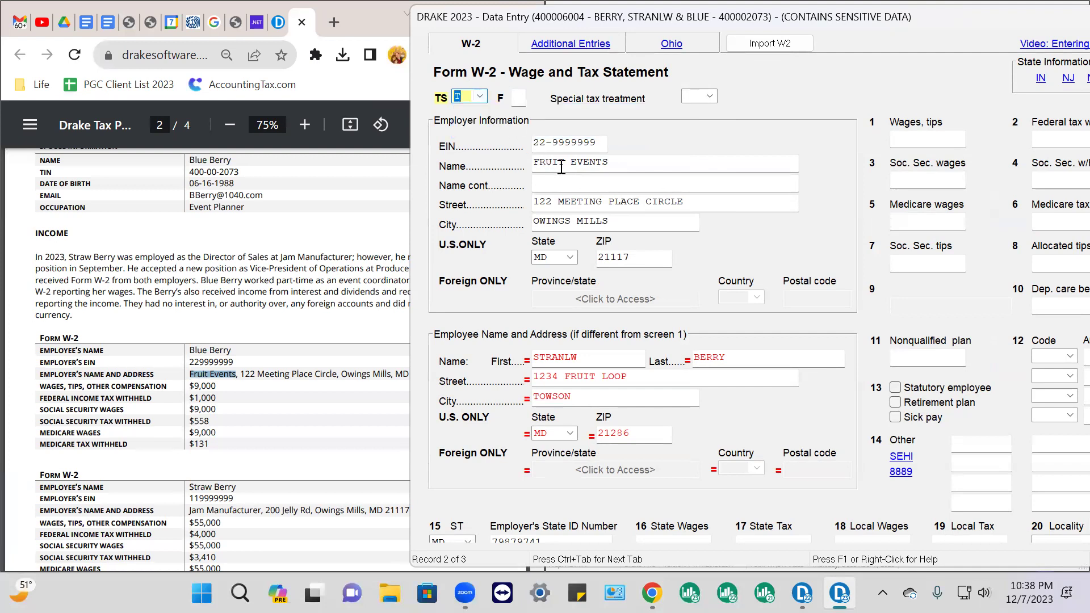
right_click(789, 77)
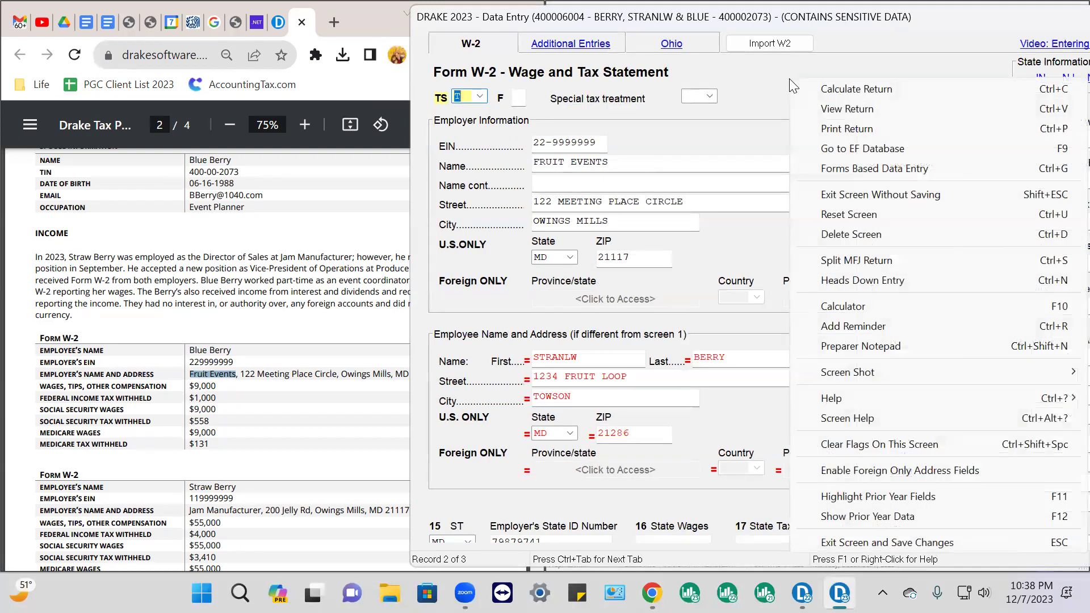
click(851, 234)
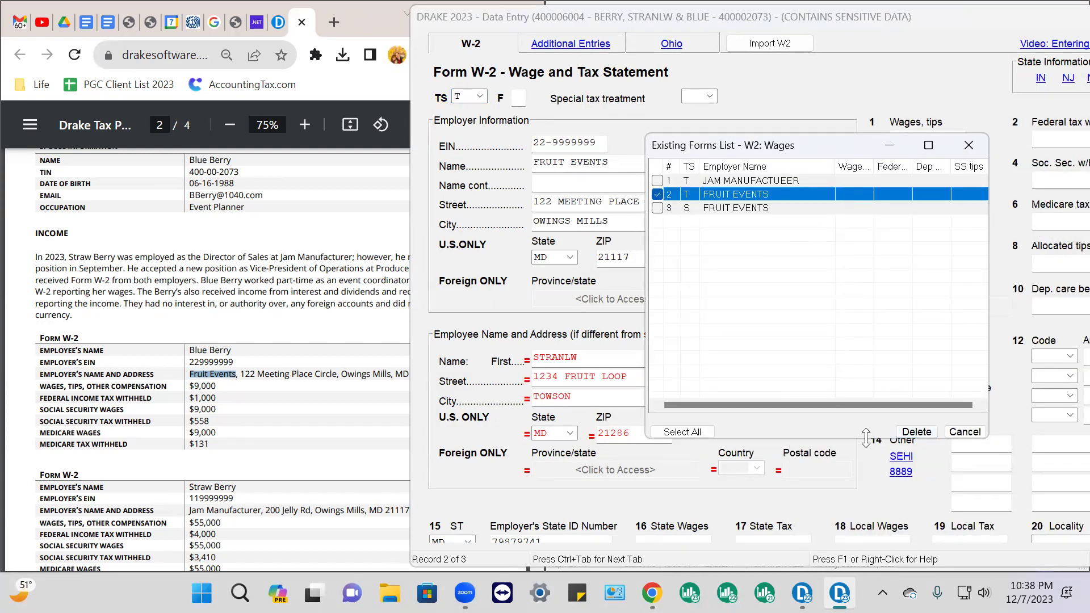
click(916, 432)
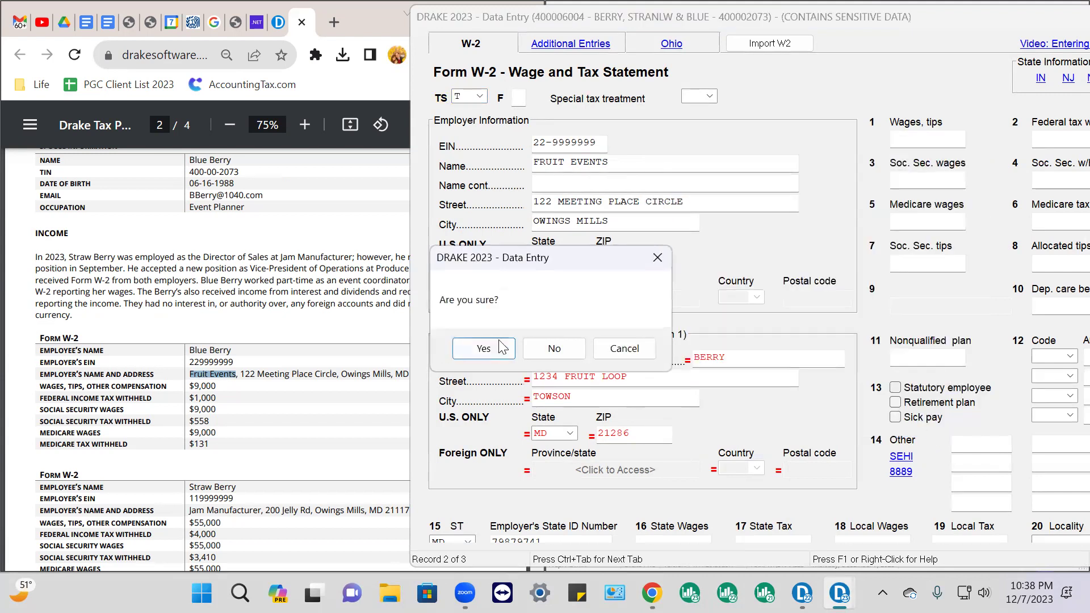
click(484, 348)
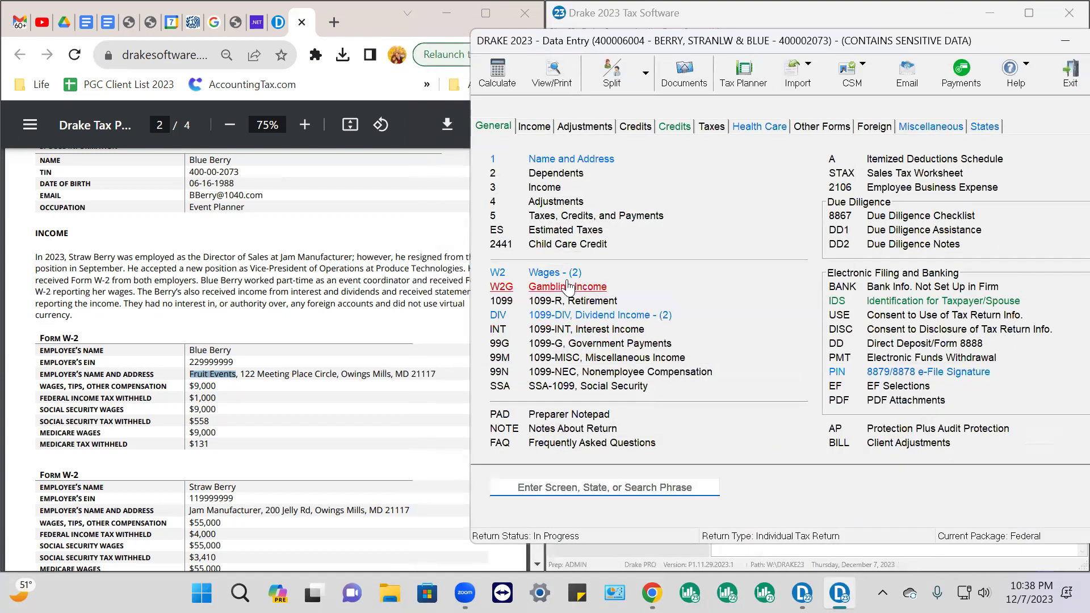
Open the FRUIT EVENTS (S) W-2 and check its EIN 22-9999999 against the PDF
click(567, 275)
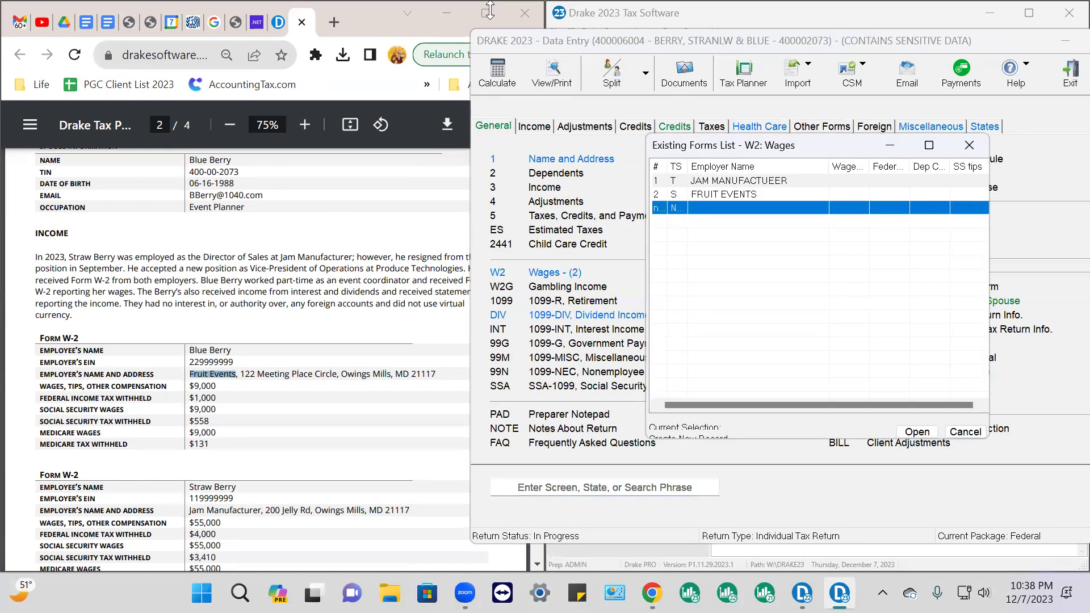
click(714, 196)
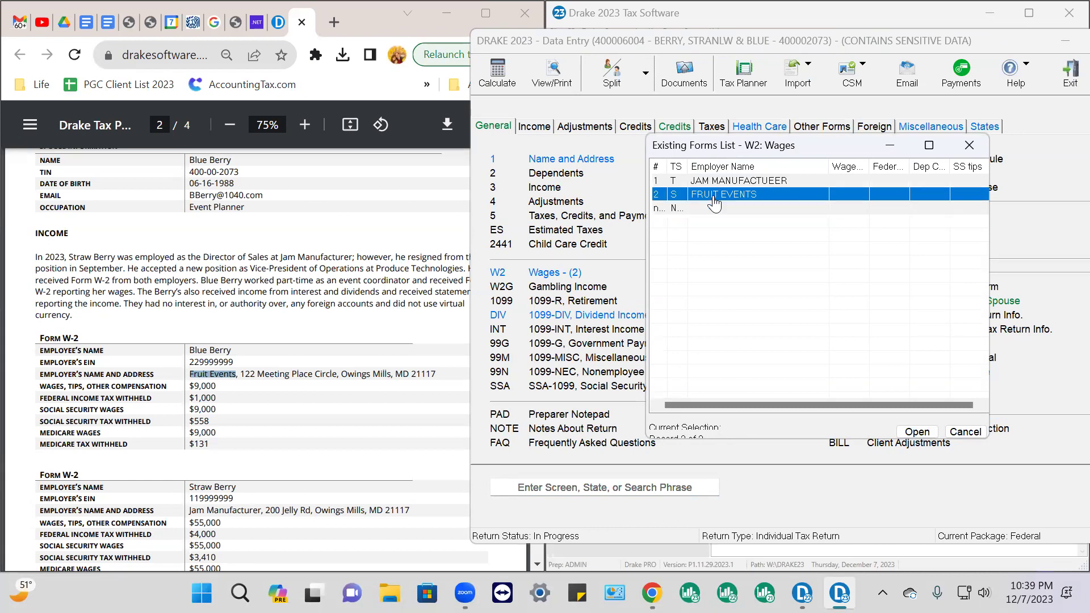
double_click(714, 195)
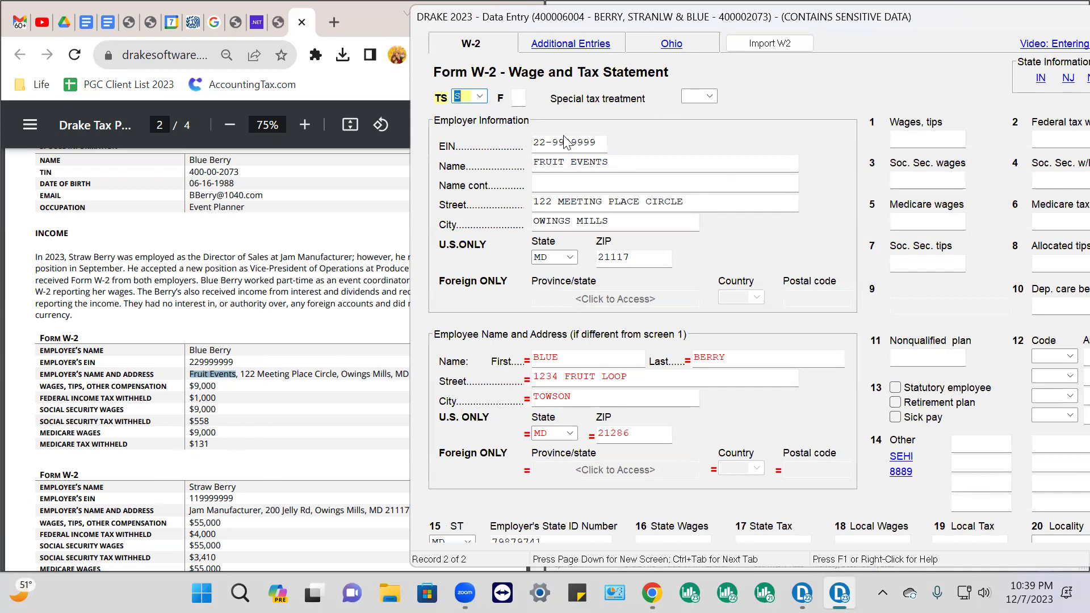
drag(600, 142, 533, 142)
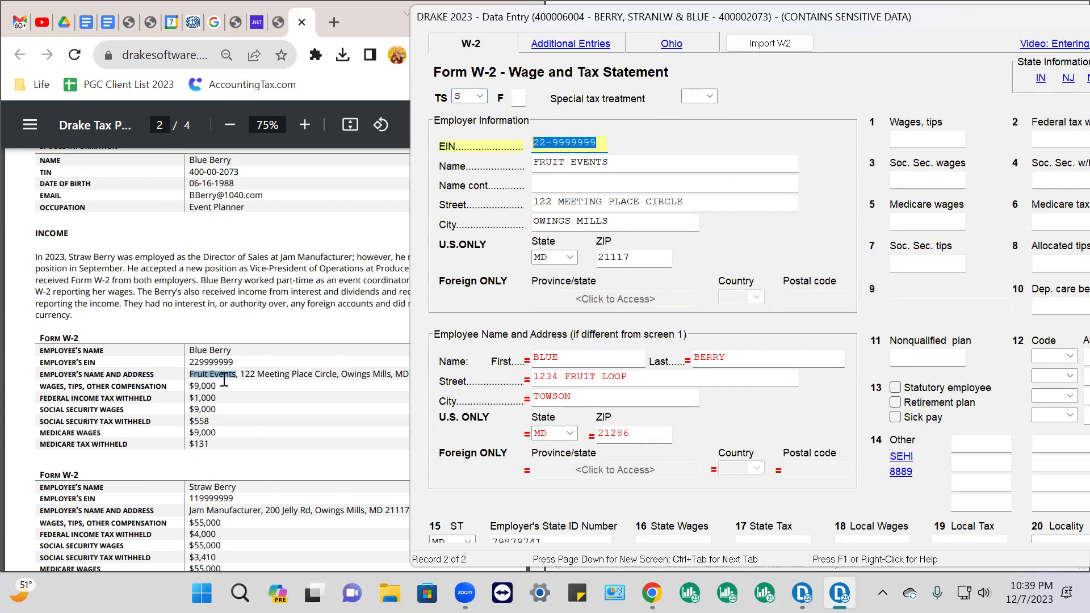
click(229, 363)
drag(230, 363, 189, 366)
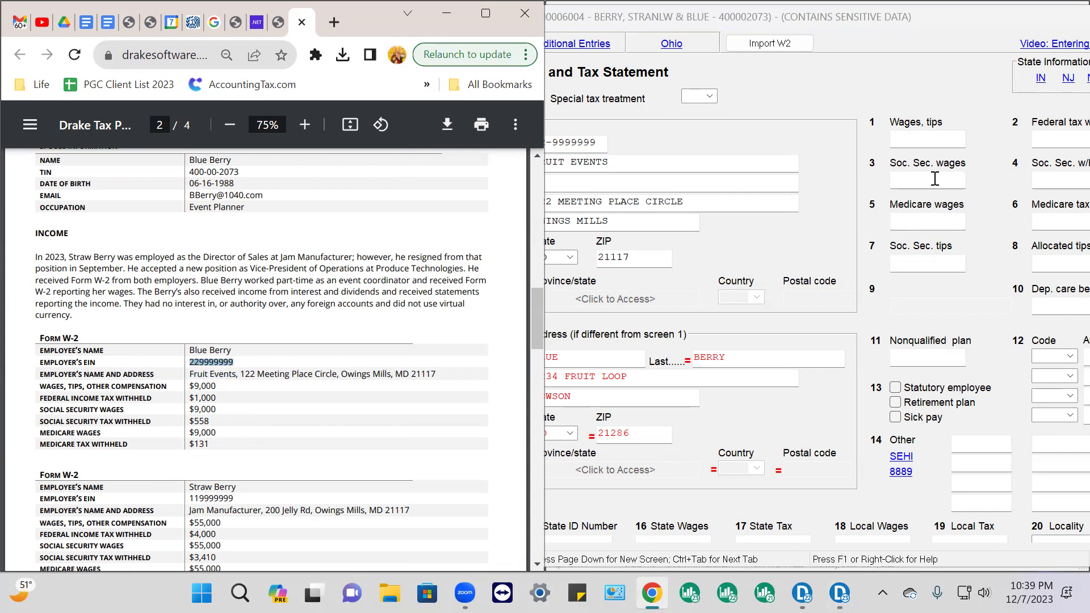
click(935, 141)
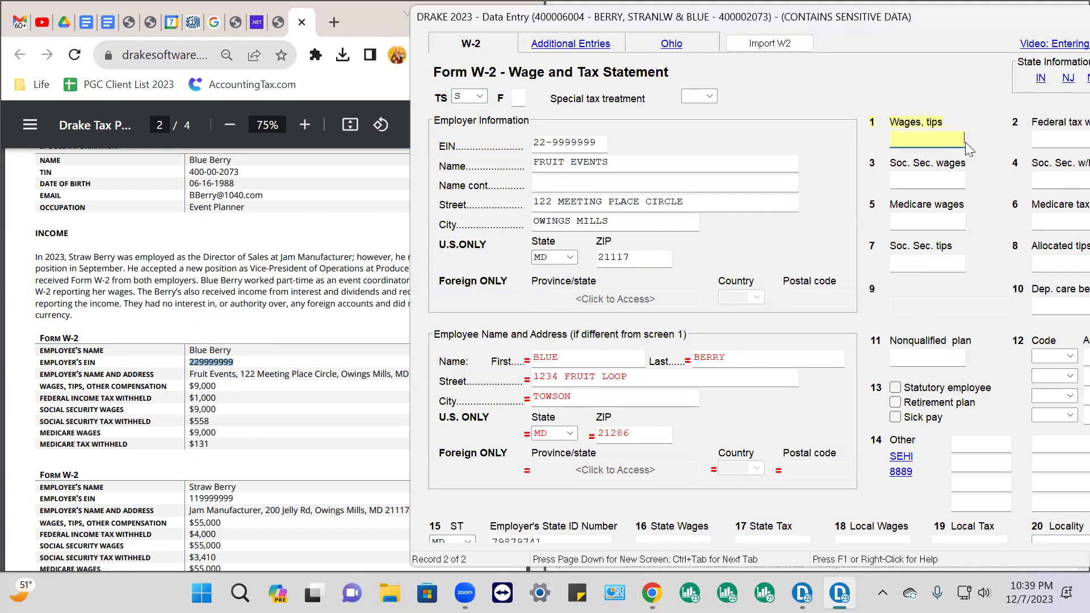
Enter 9000 wages and 1000 federal withholding on the spouse's Fruit Events W-2
text(9000)
key(Tab)
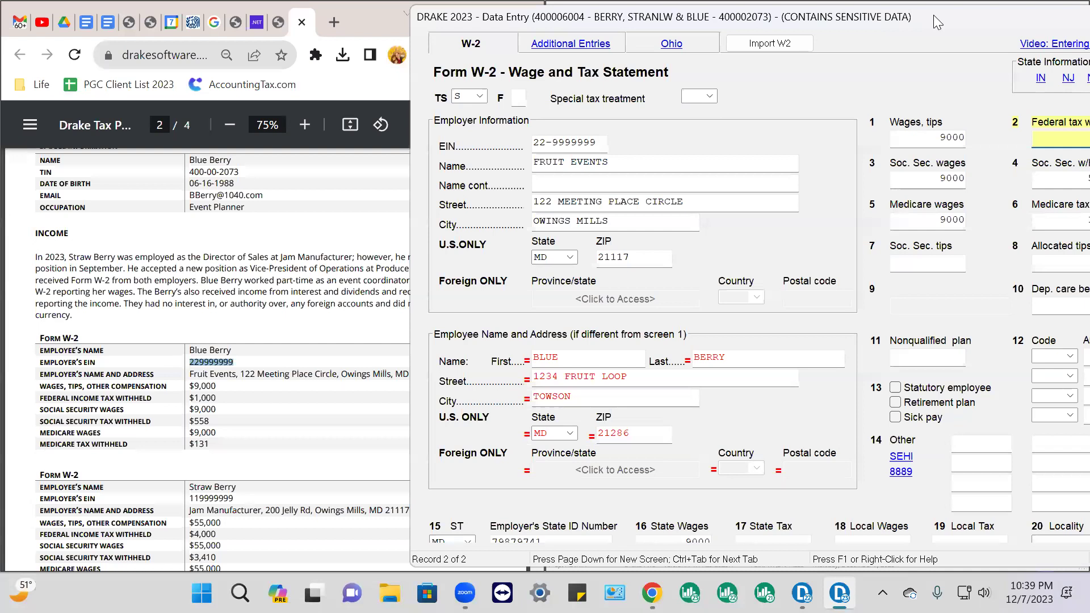
drag(933, 21, 810, 30)
scroll(164, 414, down, 3)
scroll(164, 414, up, 1)
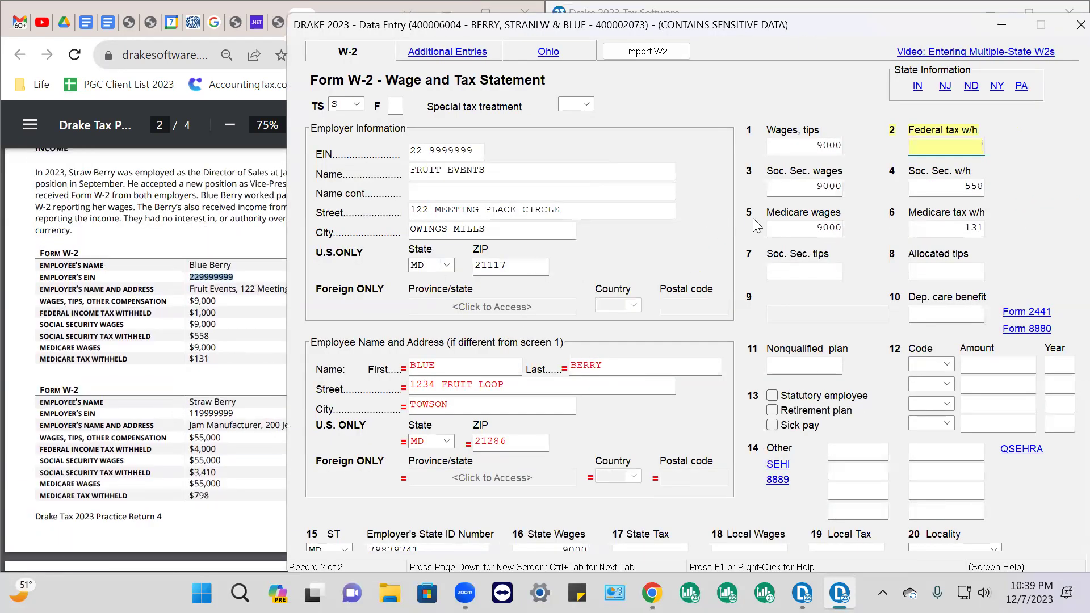
text(1000)
key(Tab)
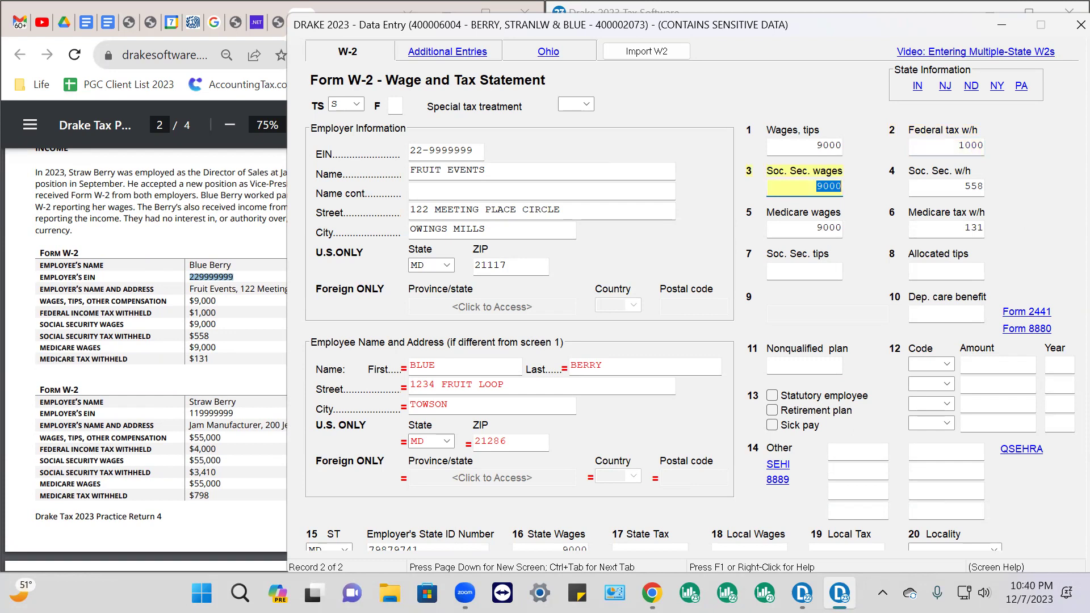
Check the next W-2 in the PDF and page up to the Jam Manufactueer W-2 record
scroll(708, 251, down, 3)
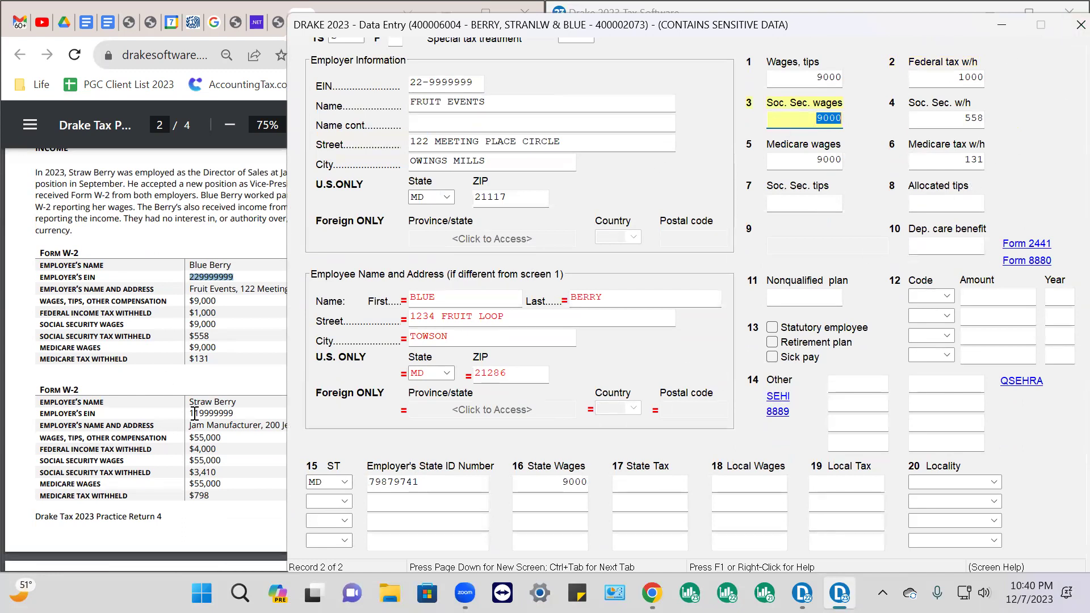
scroll(176, 420, down, 3)
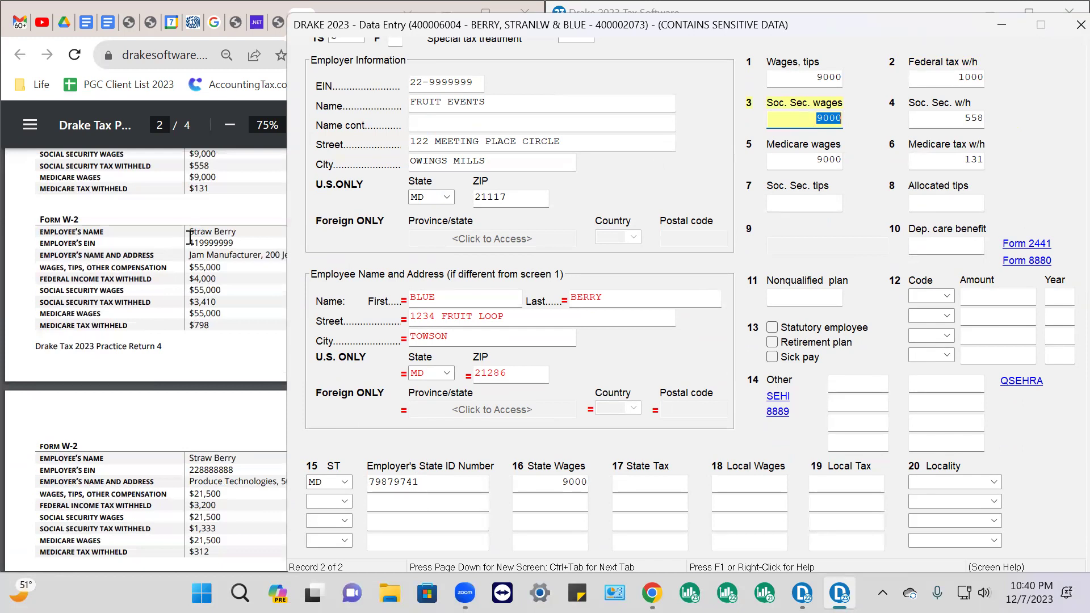
click(189, 235)
drag(189, 233, 248, 256)
click(789, 94)
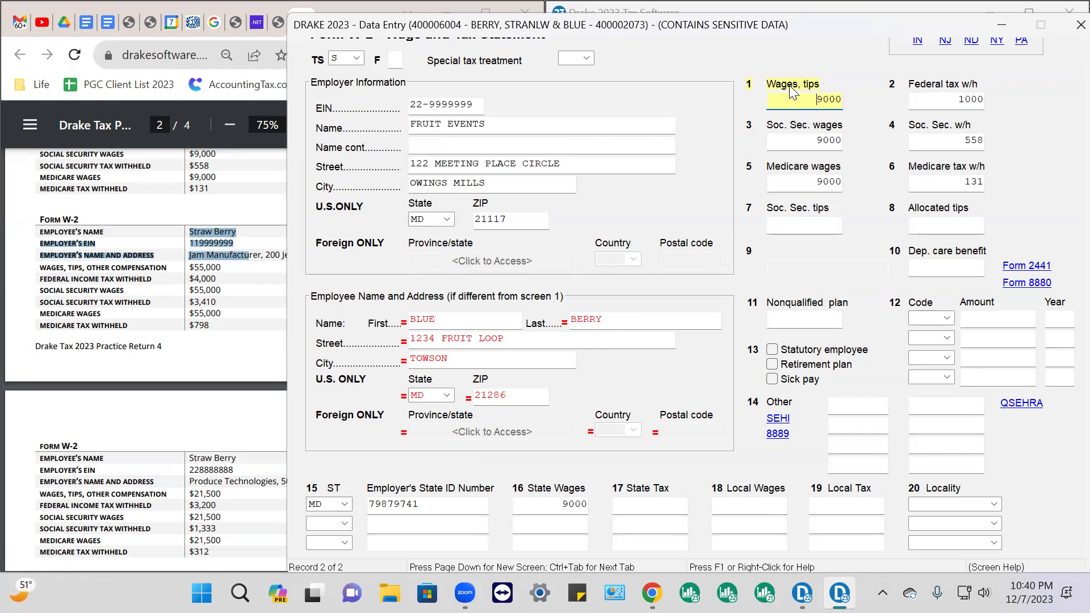
key(Page_Up)
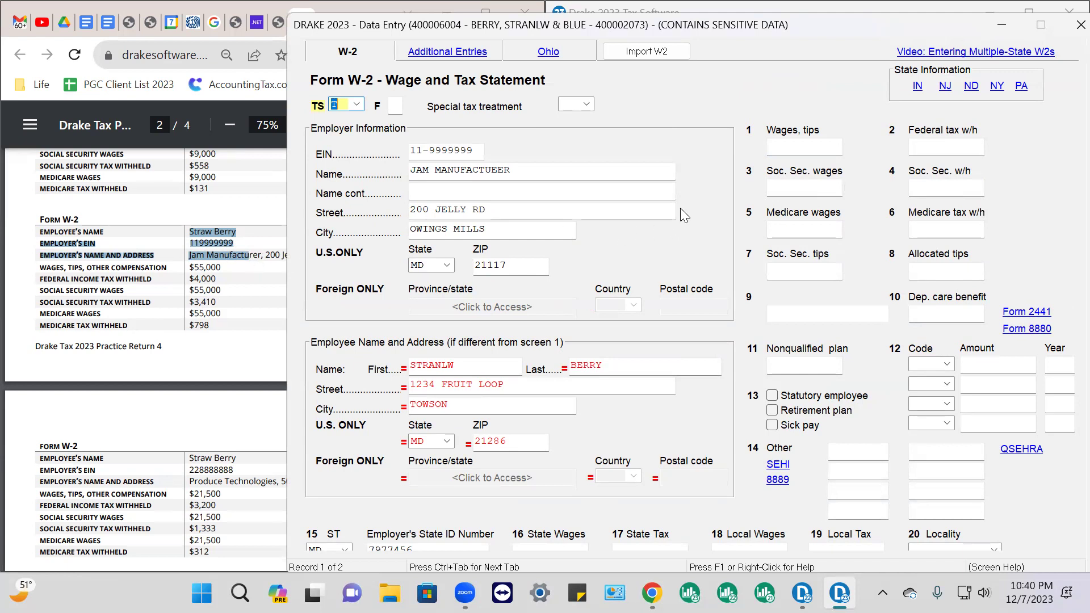
Enter 55000 wages and 4000 federal withholding on the Jam Manufactueer W-2
click(794, 145)
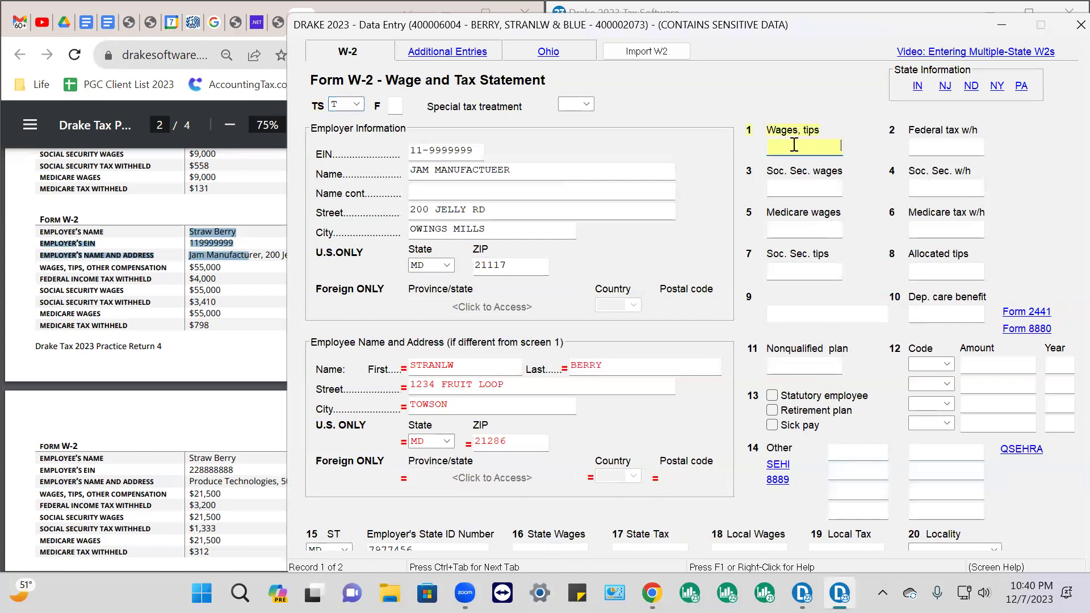
text(55000)
key(Tab)
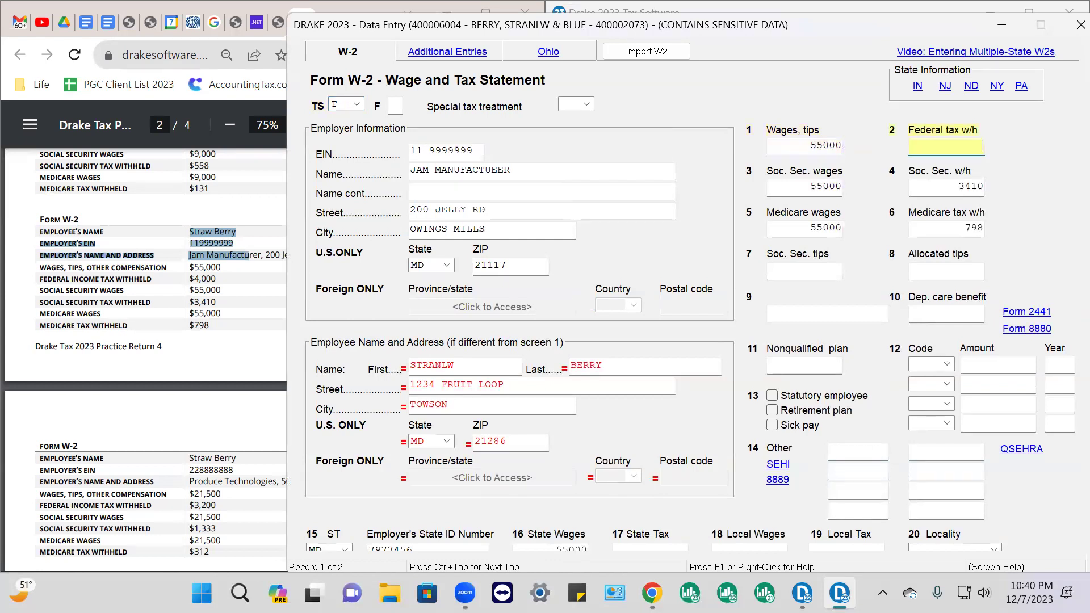
text(4000)
key(Tab)
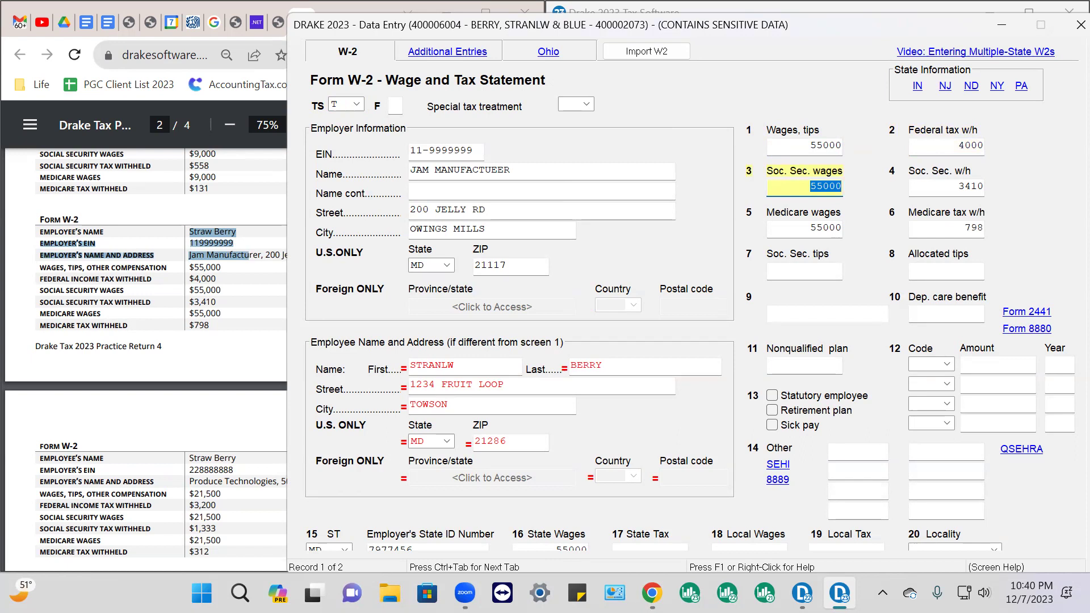
key(Tab)
key(Tab)
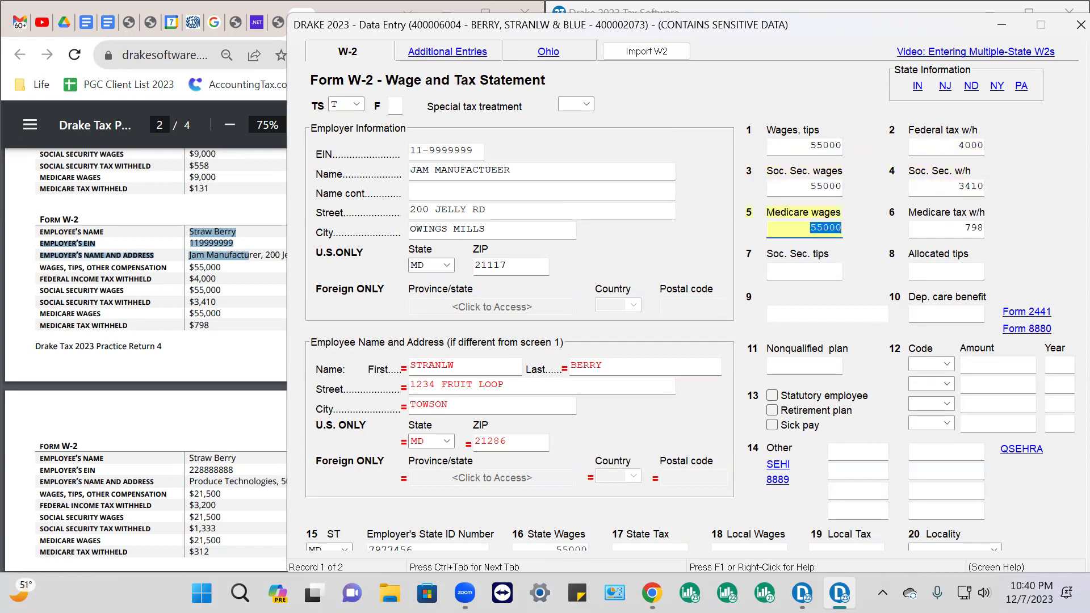
key(Tab)
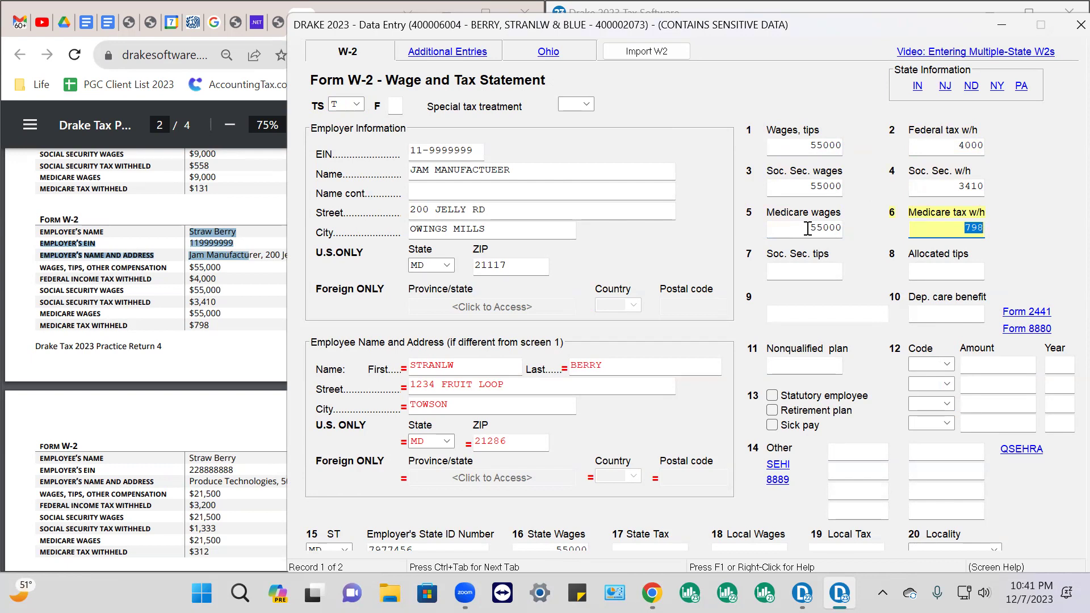
Add box 12 code D 5000, lowering wages to 50000 with Social Security wages at 55000
click(947, 365)
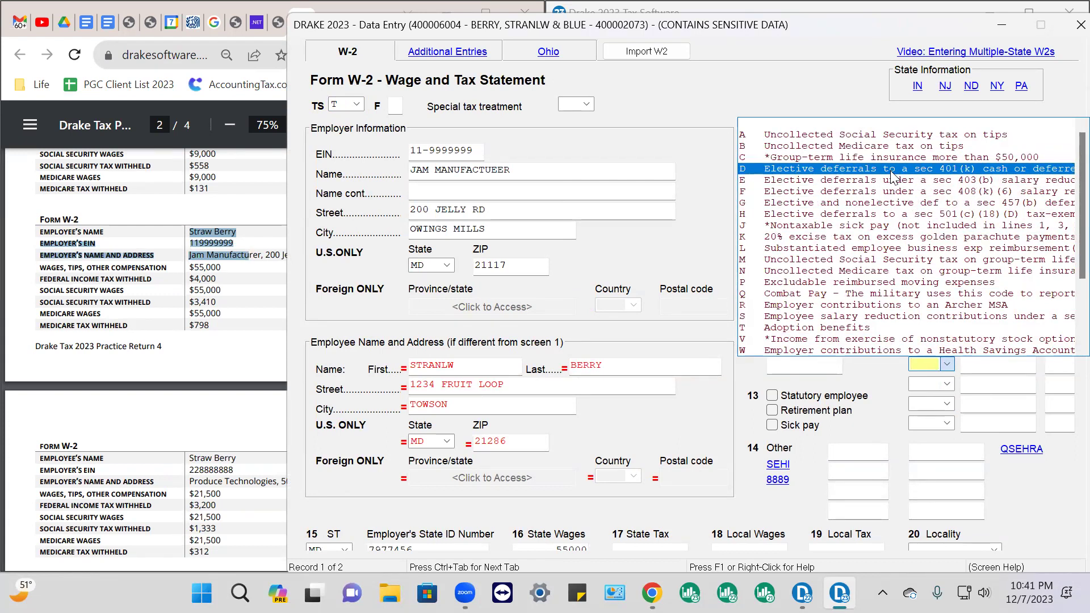
click(892, 176)
click(982, 367)
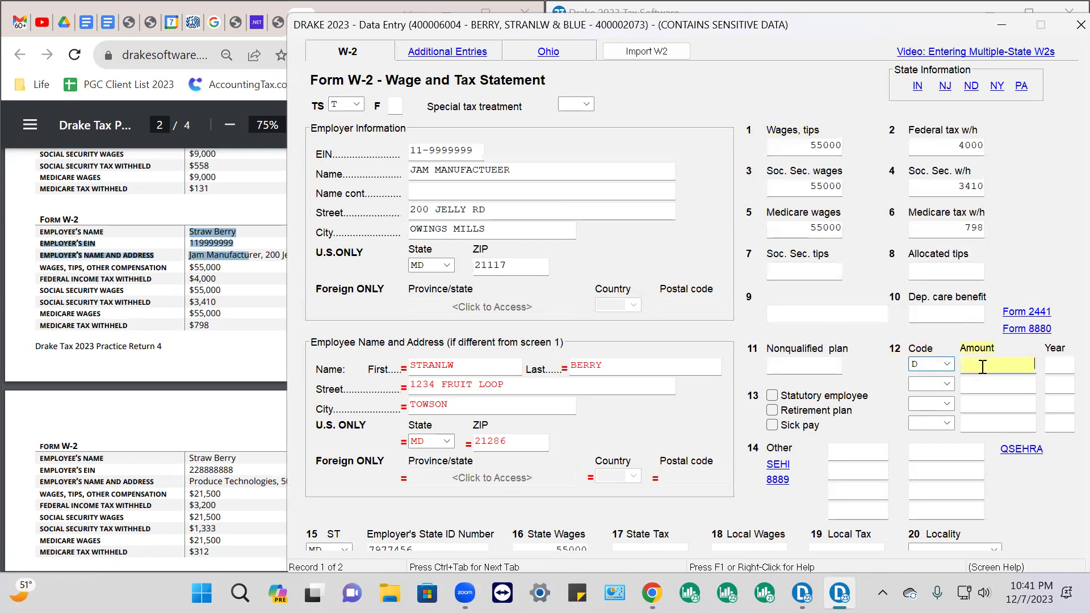
text(5000)
click(979, 384)
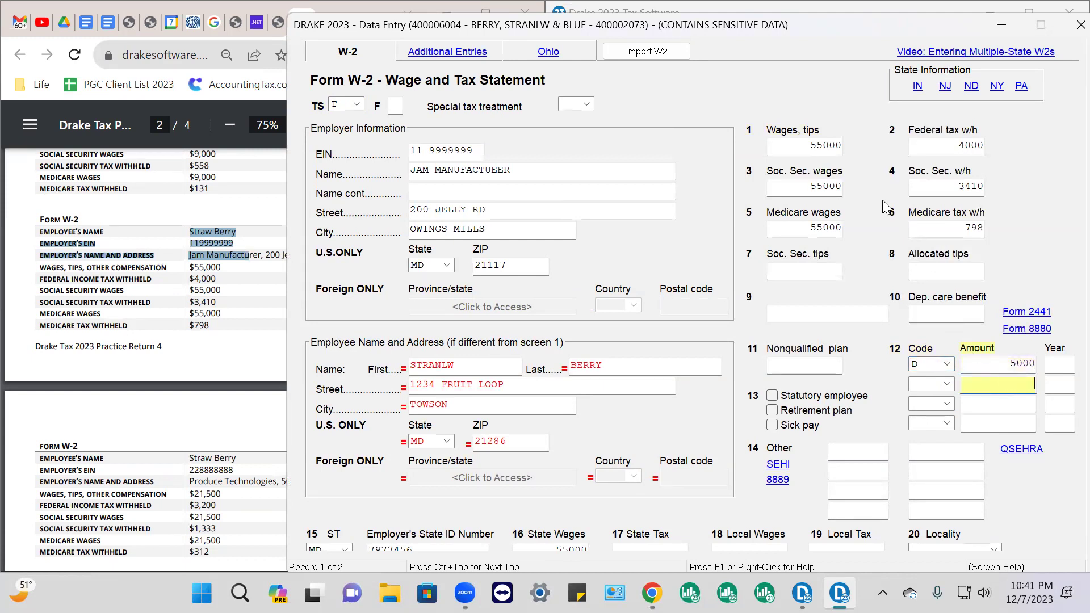
click(821, 146)
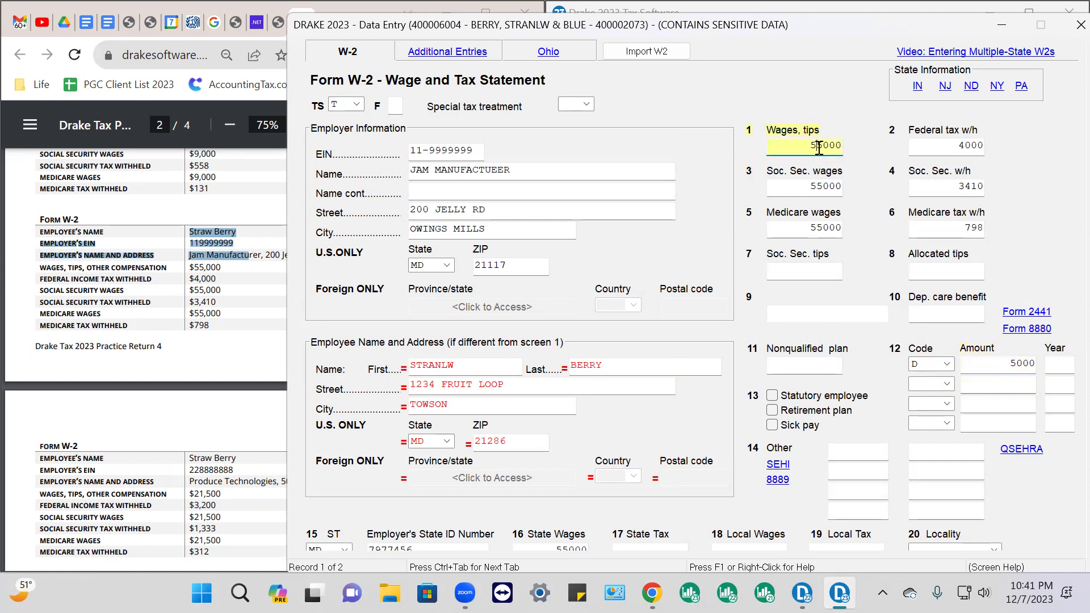
text(0)
key(Tab)
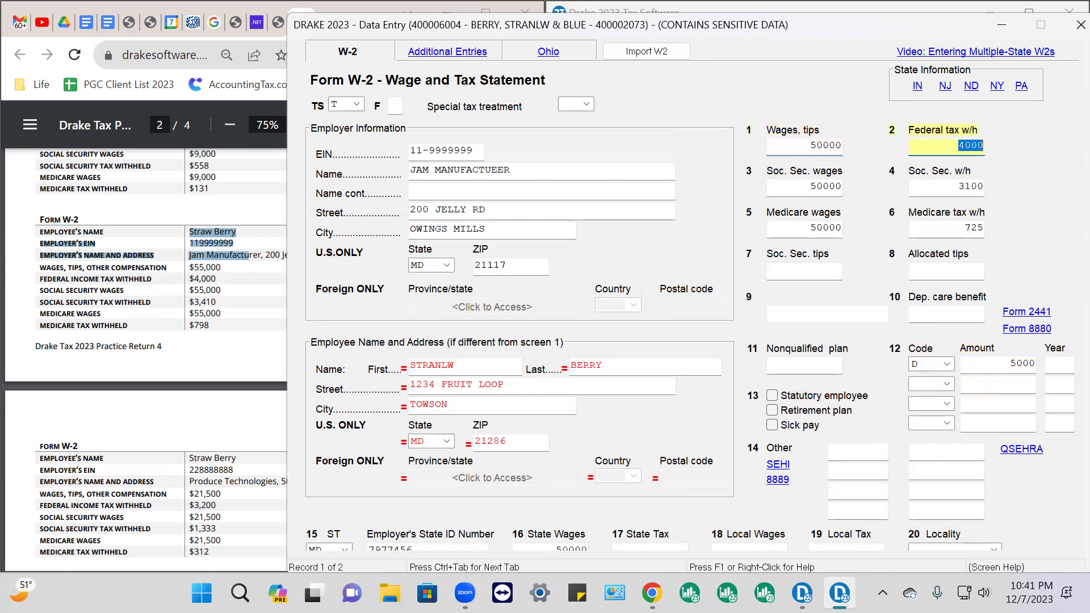
key(Tab)
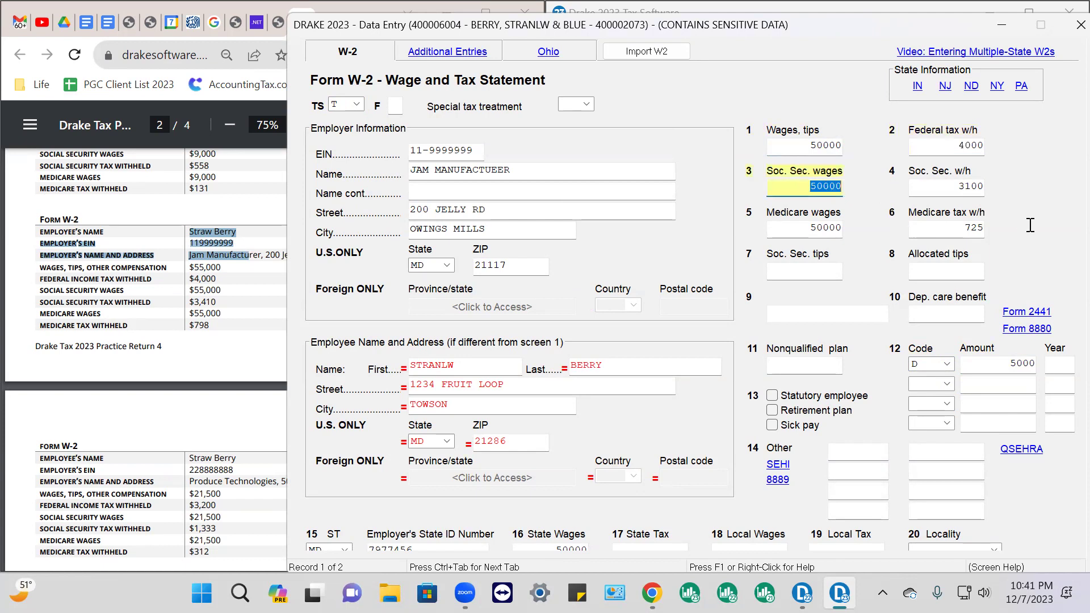
text(55)
key(Tab)
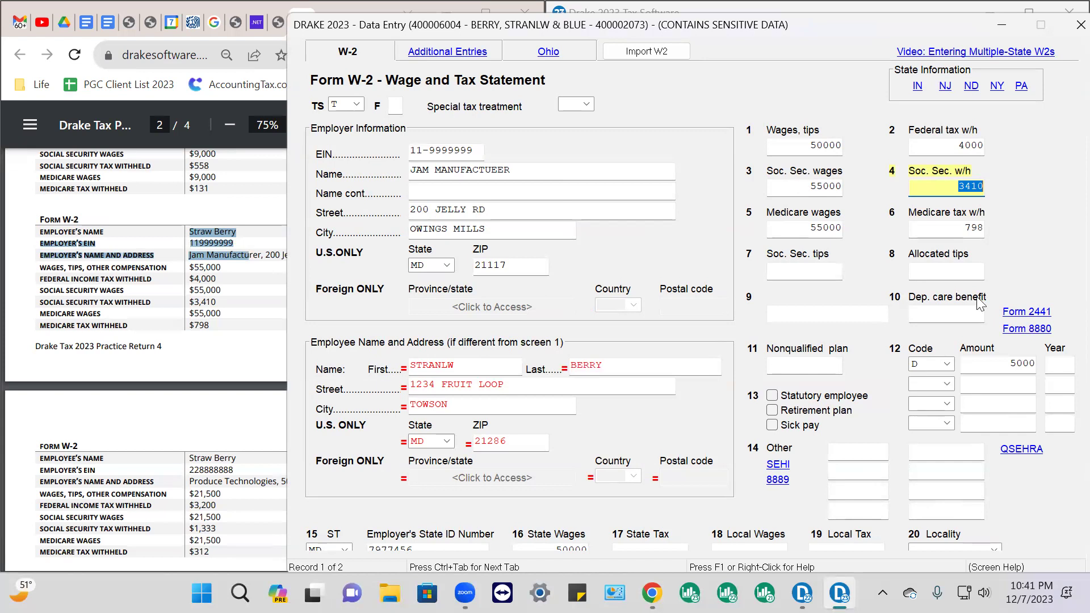
Clear the box 12 code D 5000 entry and restore wages to 55000
click(926, 363)
key(Delete)
click(997, 364)
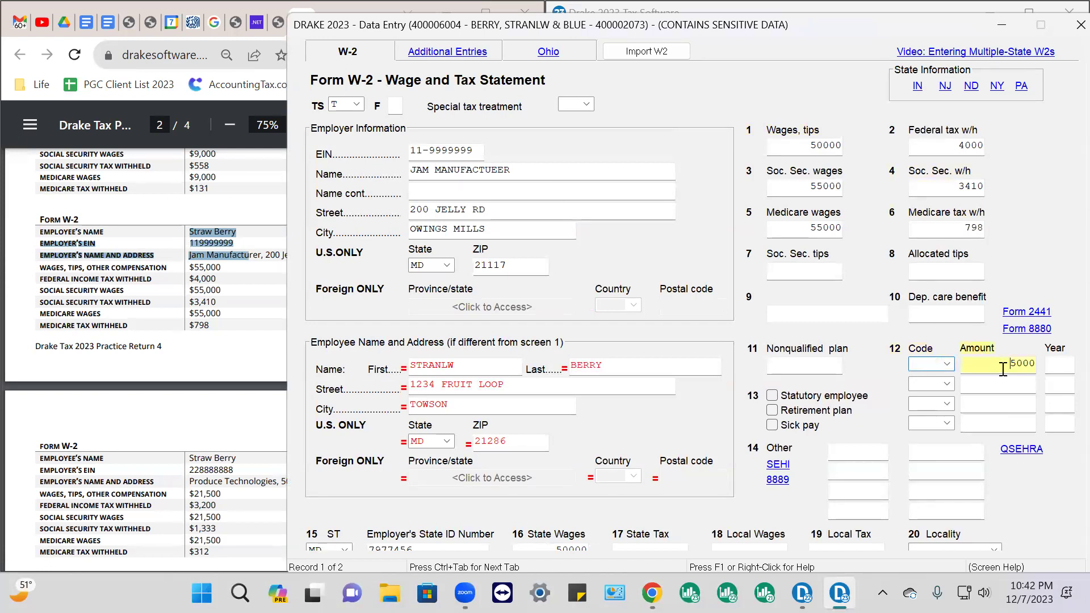
key(Delete)
click(805, 148)
text(5)
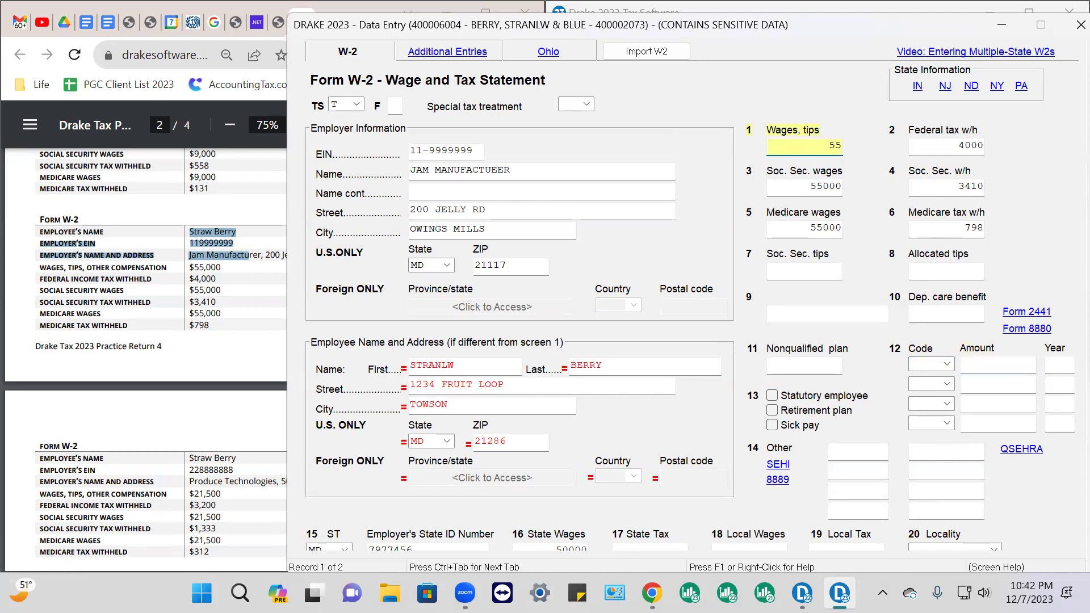
key(Tab)
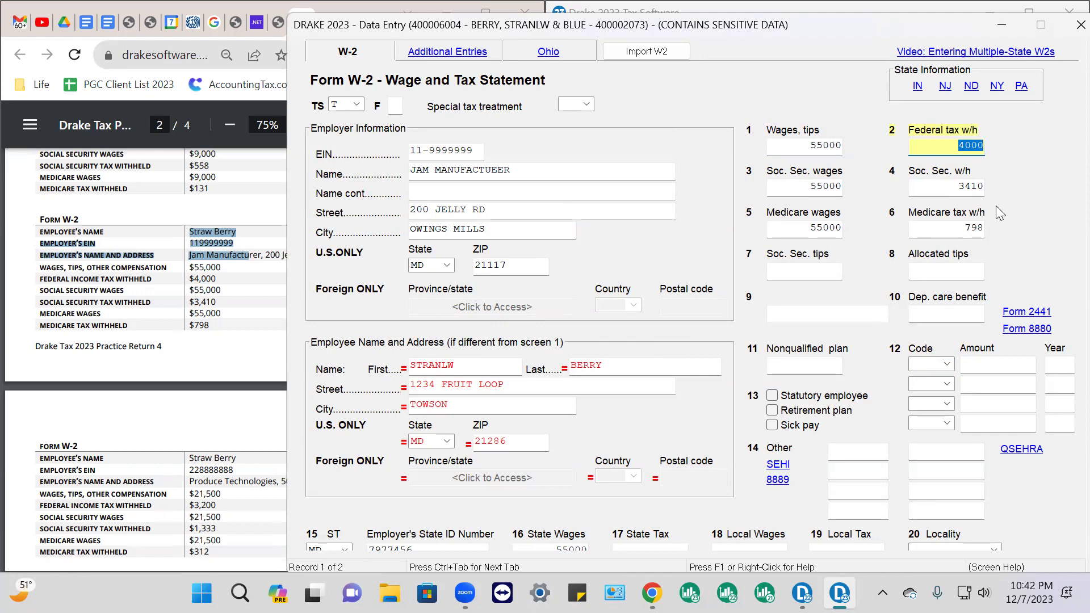
scroll(123, 258, up, 3)
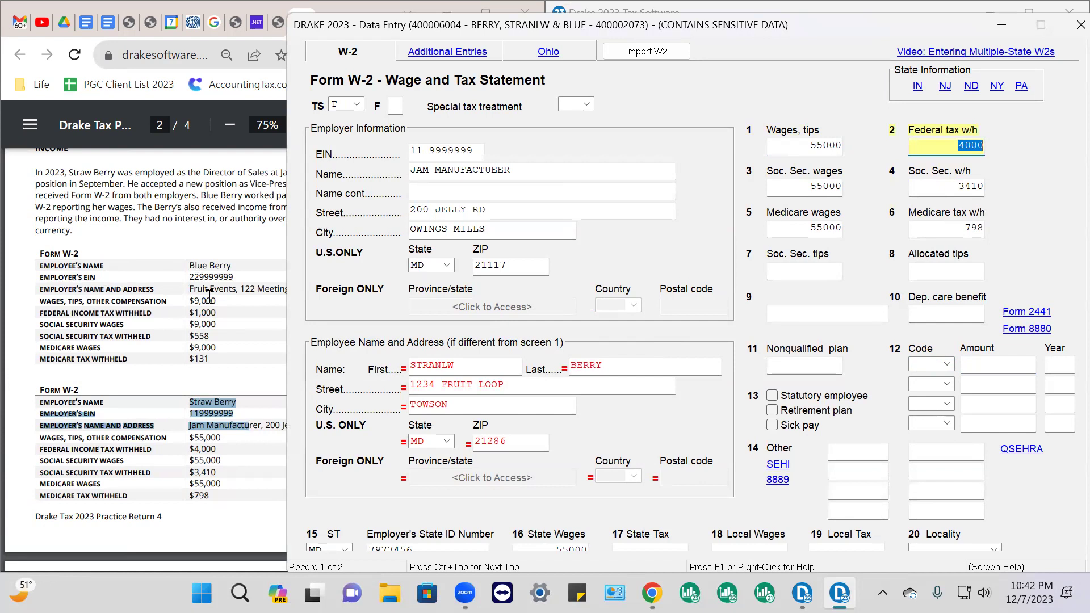
scroll(210, 403, down, 6)
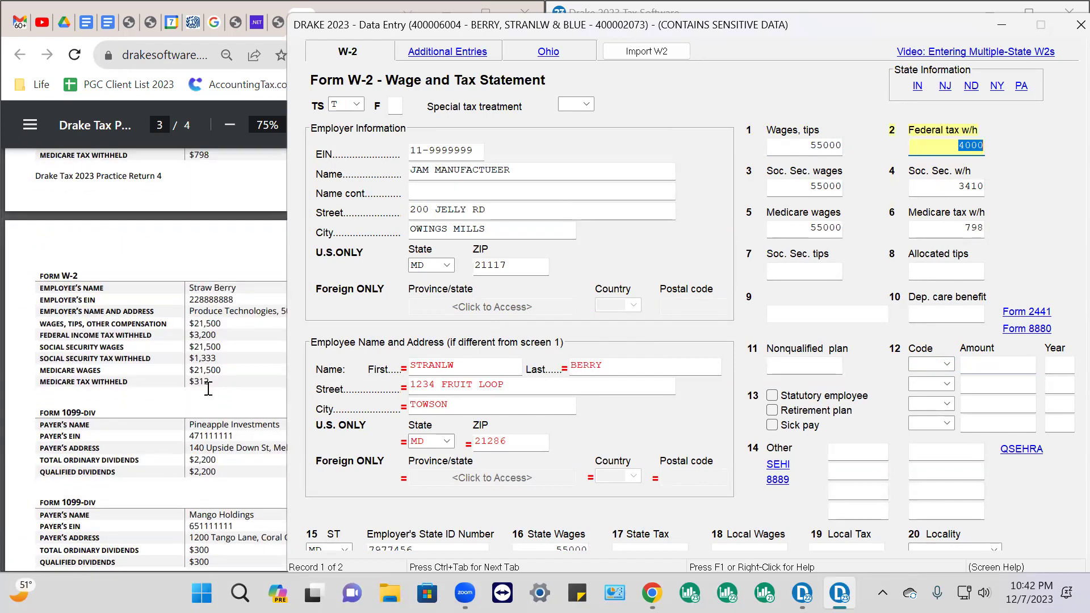
scroll(214, 369, up, 3)
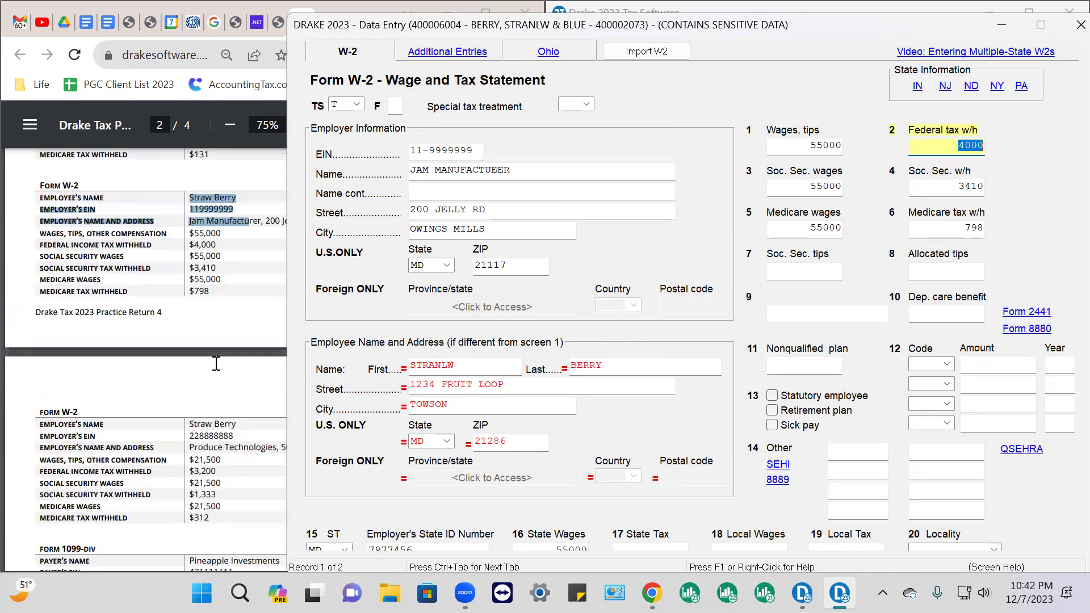
scroll(216, 364, up, 1)
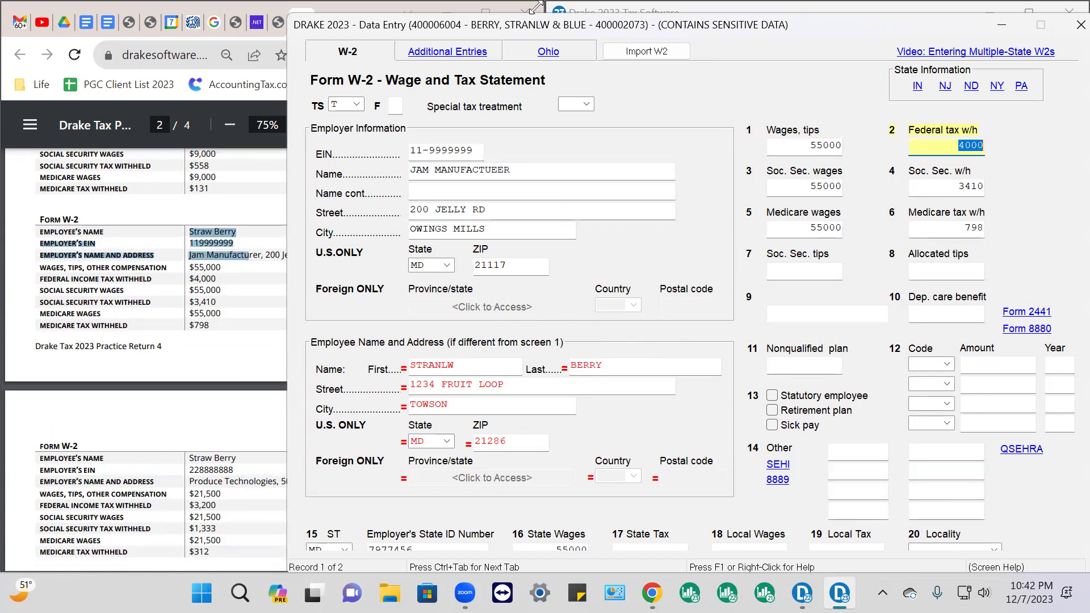
mouse_move(463, 27)
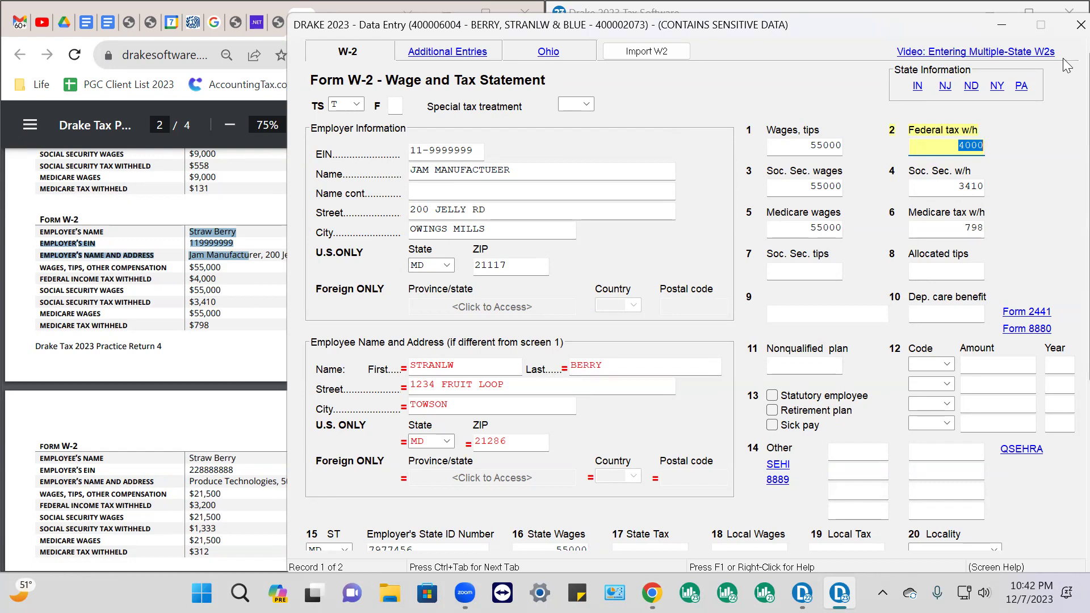
Page down to a new blank W-2 screen and select the next W-2's details in the PDF
key(Page_Down)
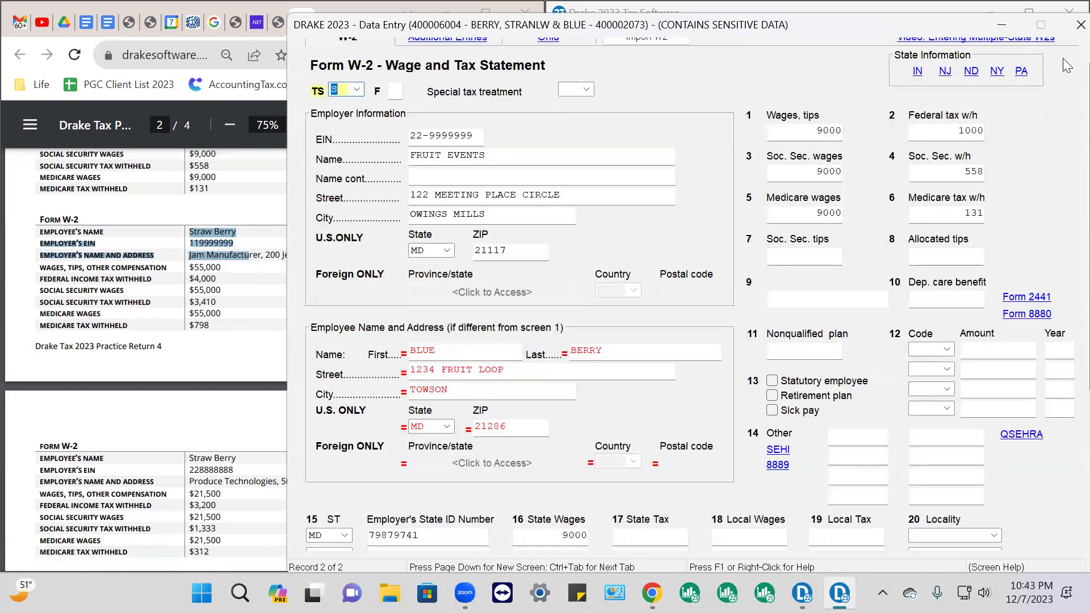
key(Page_Down)
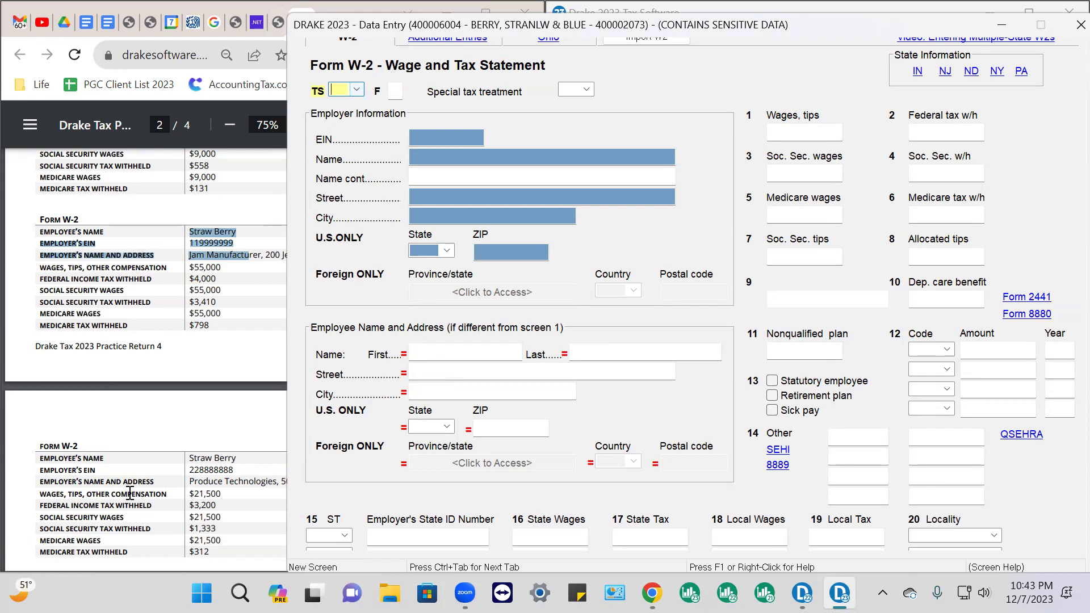
scroll(168, 426, down, 5)
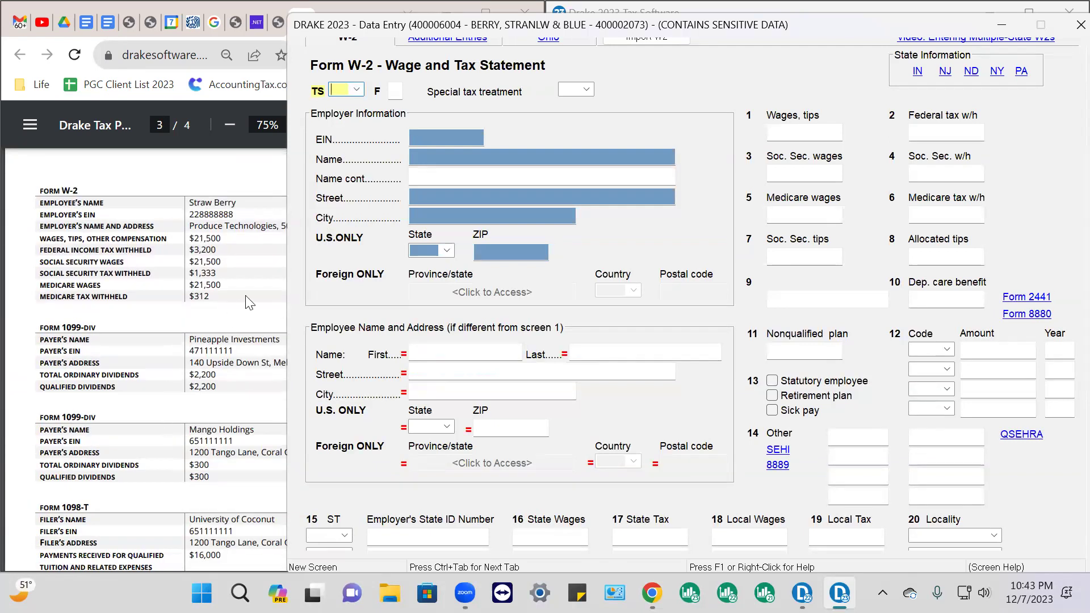
click(250, 303)
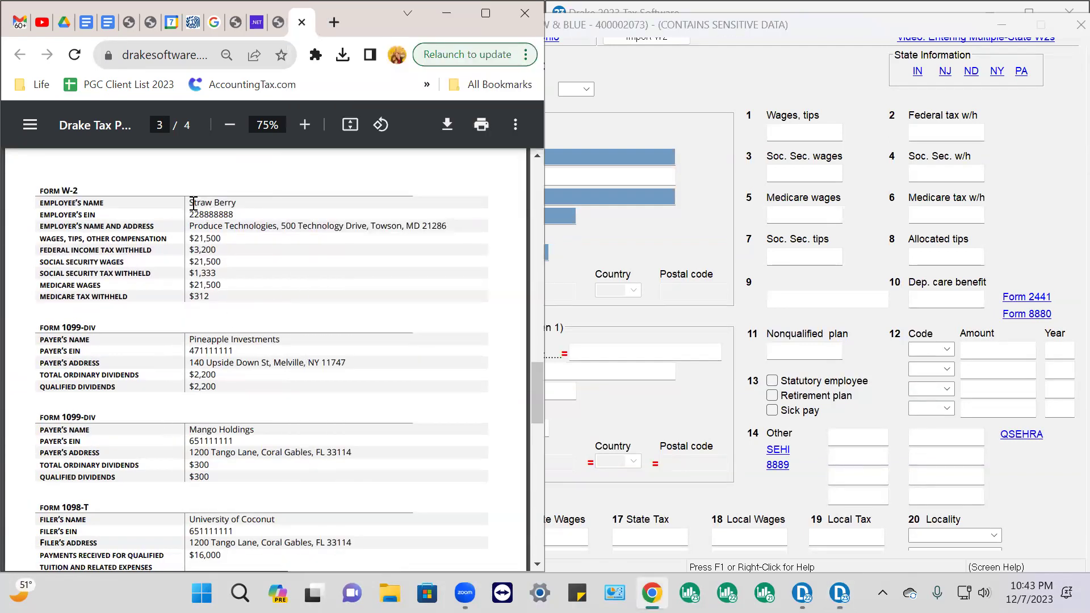
drag(193, 203, 208, 311)
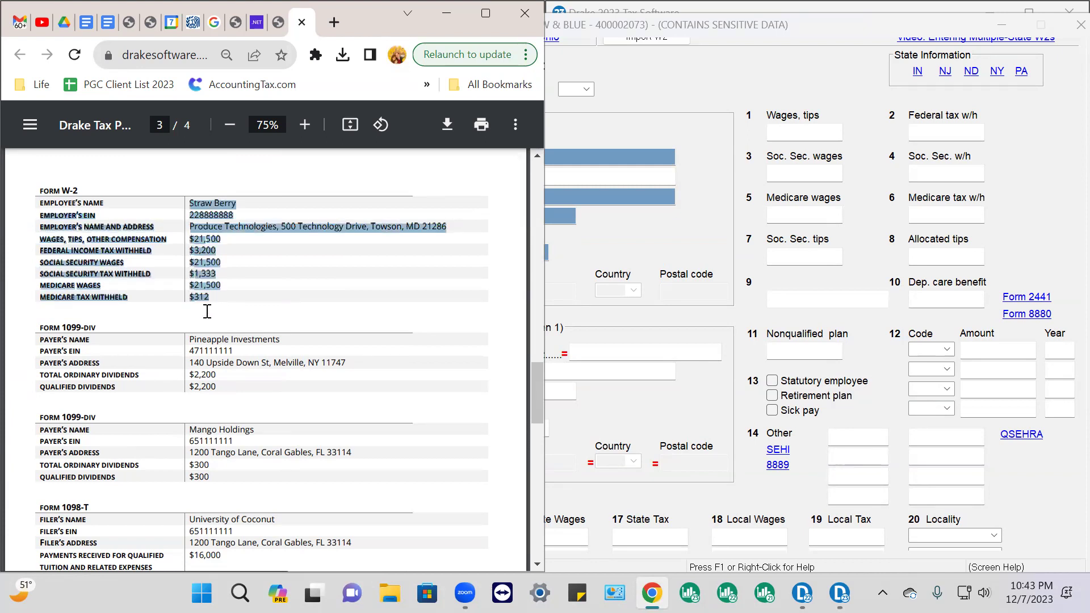
click(660, 348)
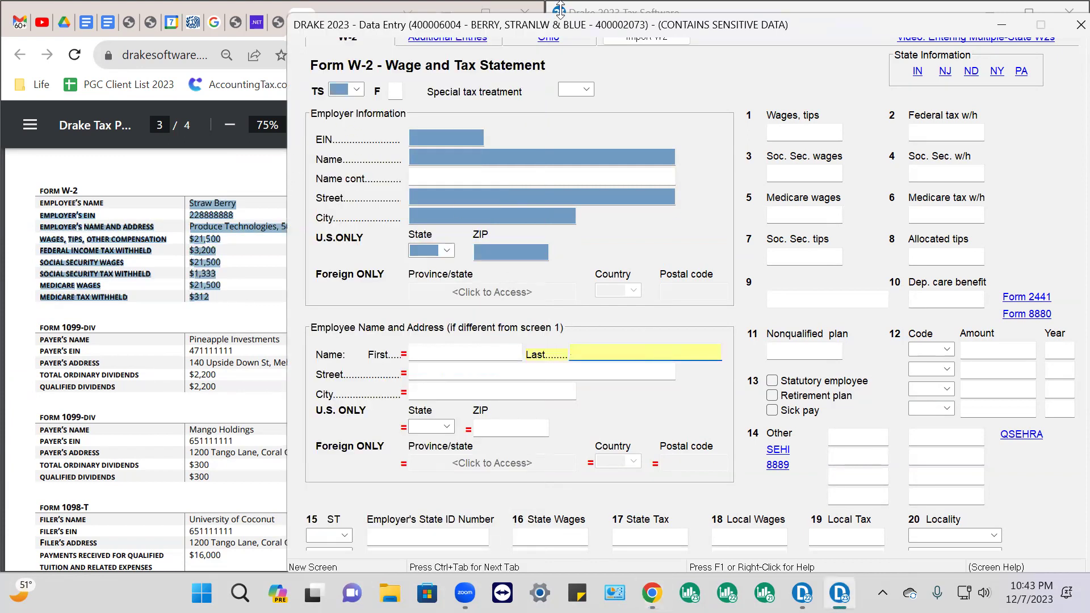
Set the new W-2's TS to T (Primary Taxpayer)
mouse_move(538, 31)
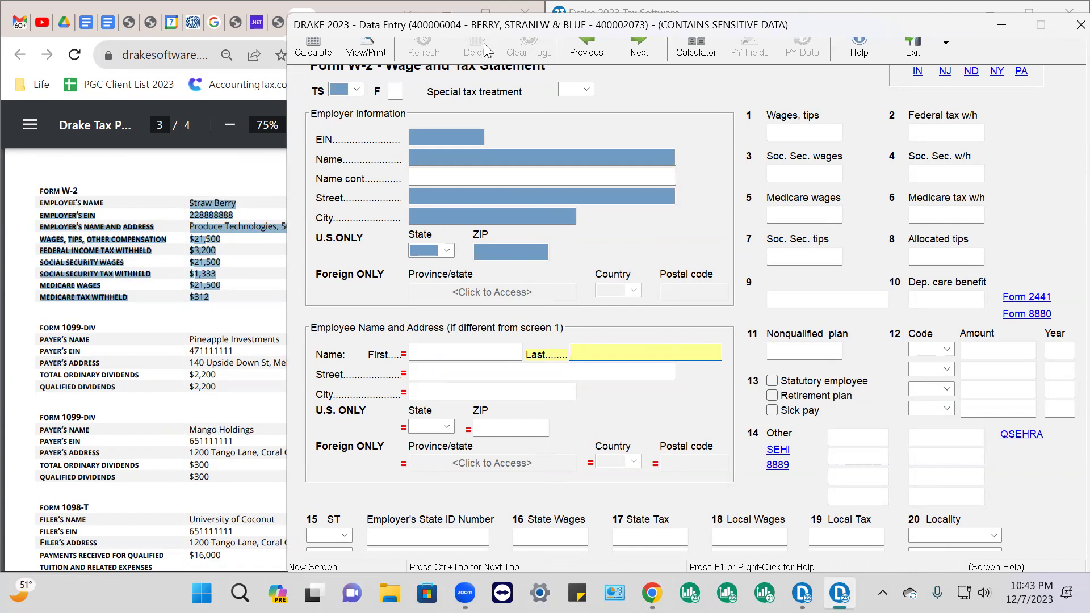
click(356, 89)
click(367, 115)
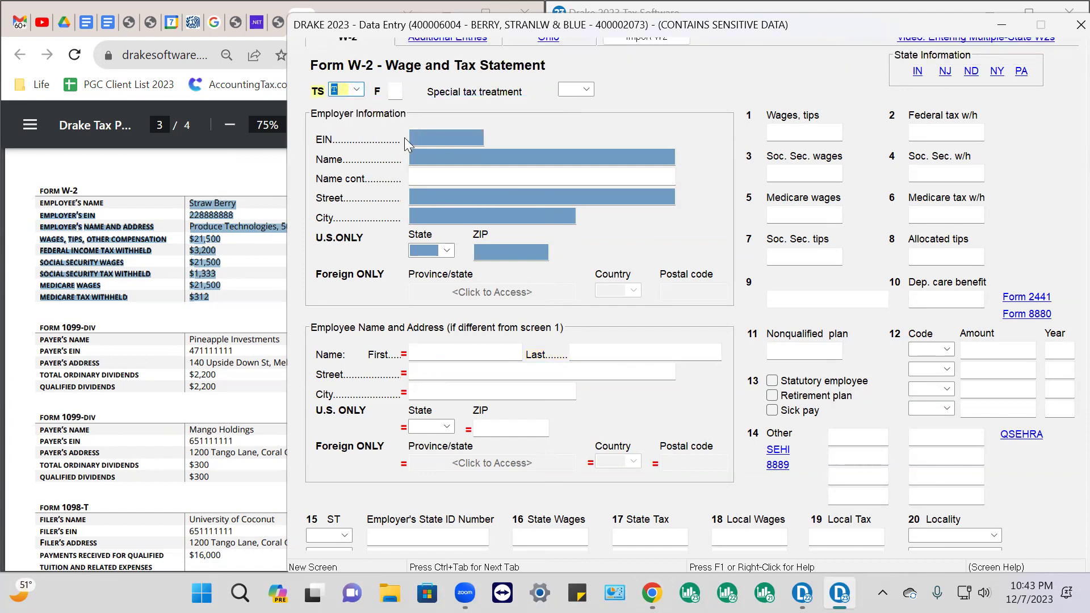
Enter employer EIN 22-8888888 and employer name PRODUCE TECHNOLOGLES
click(417, 138)
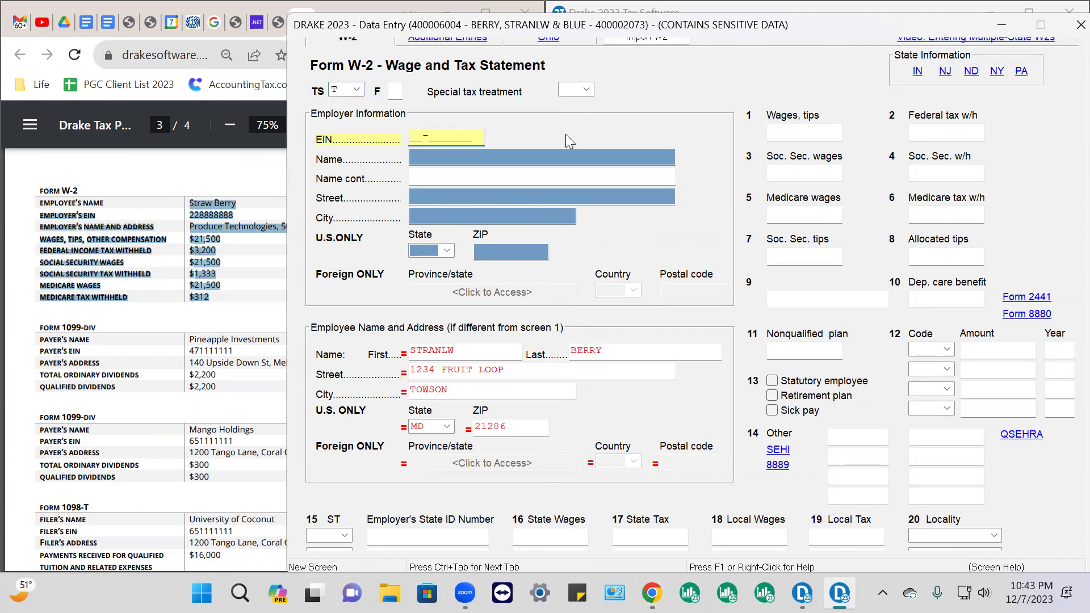
text(22-8888888)
key(Tab)
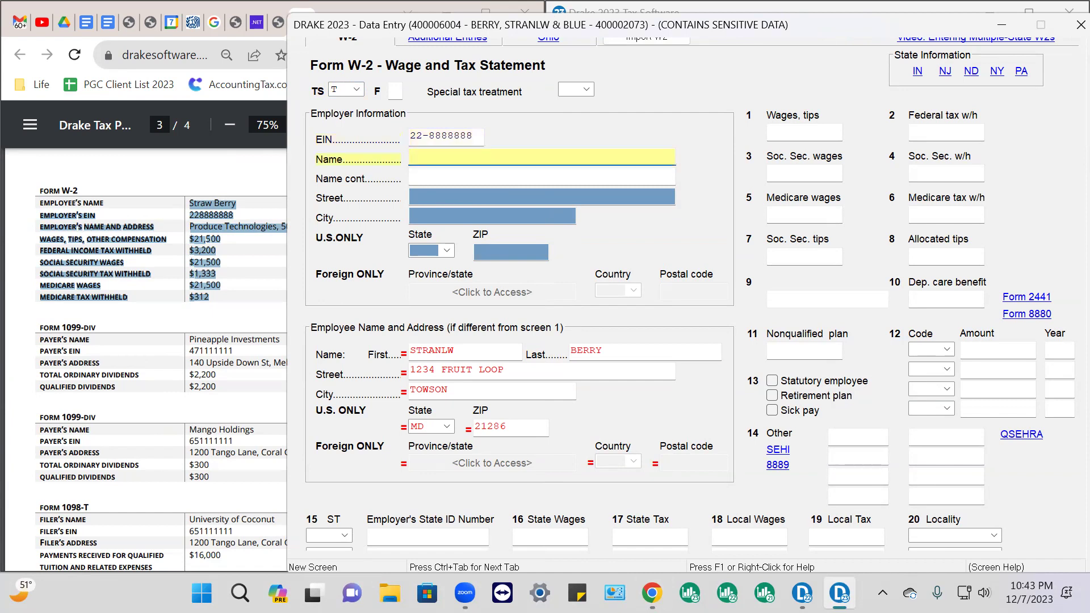
text(produce techn)
key(BackSpace)
key(BackSpace)
key(BackSpace)
key(BackSpace)
key(BackSpace)
key(BackSpace)
key(BackSpace)
key(BackSpace)
key(BackSpace)
key(BackSpace)
key(BackSpace)
key(BackSpace)
text(PRODUCE TECHNOLOGLES)
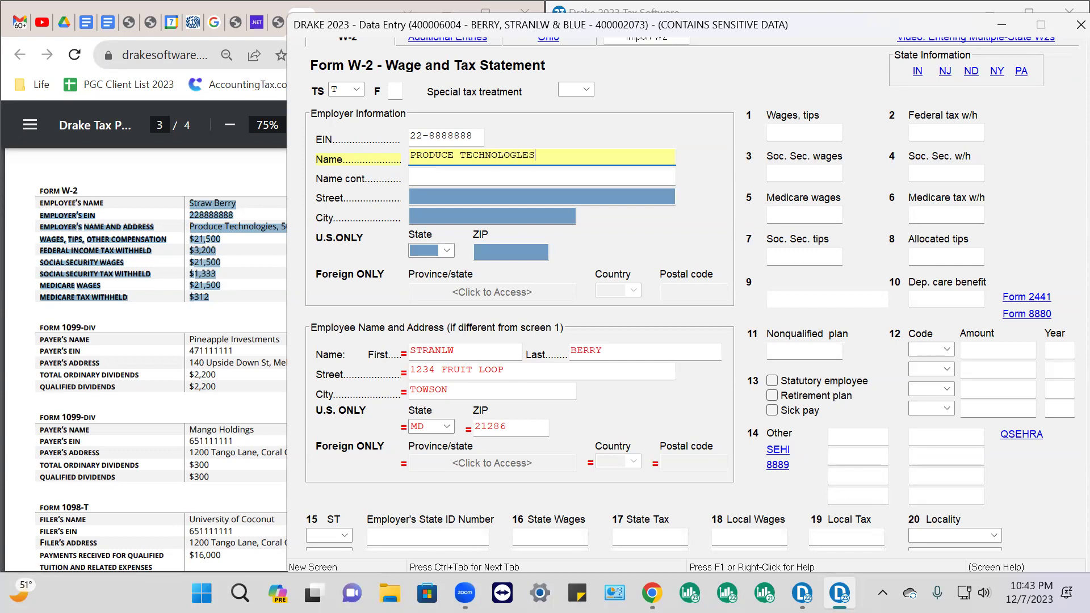
key(Tab)
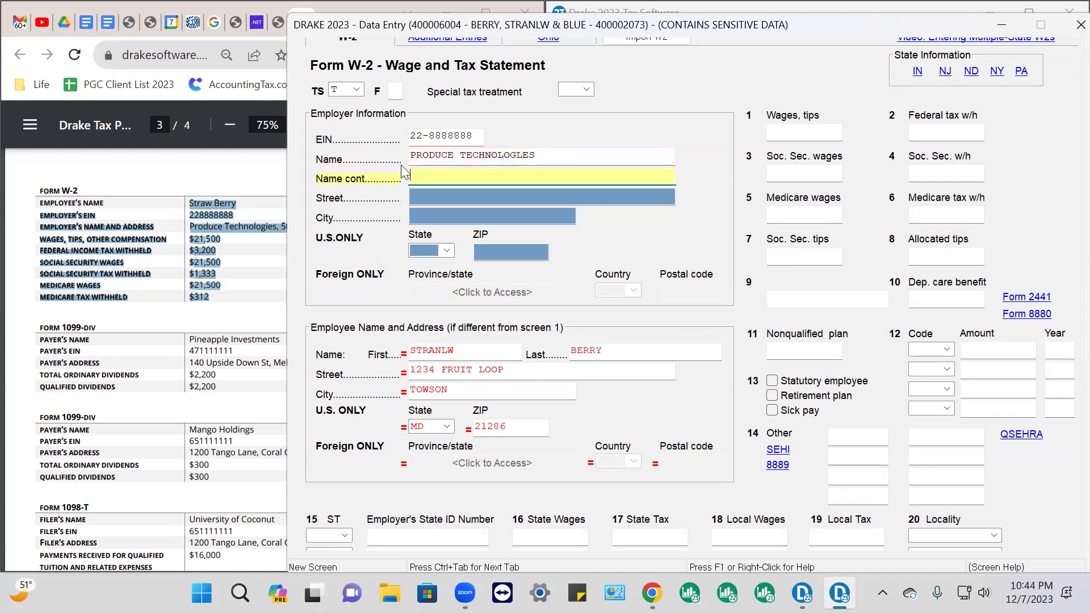
Copy the employer street address from the PDF for the W-2's Street field
click(261, 274)
drag(281, 228, 365, 230)
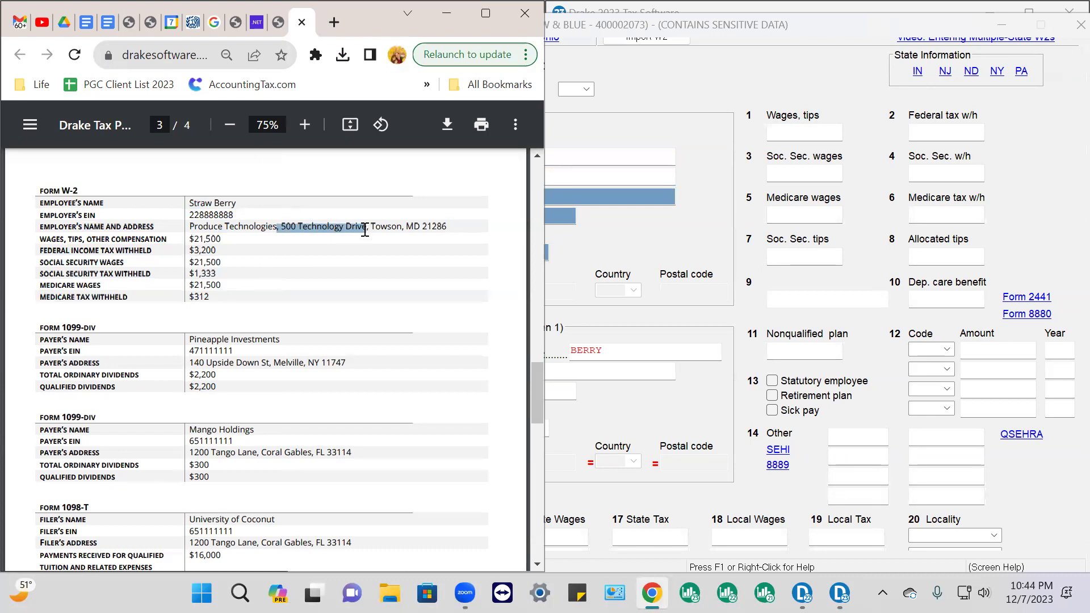
right_click(336, 225)
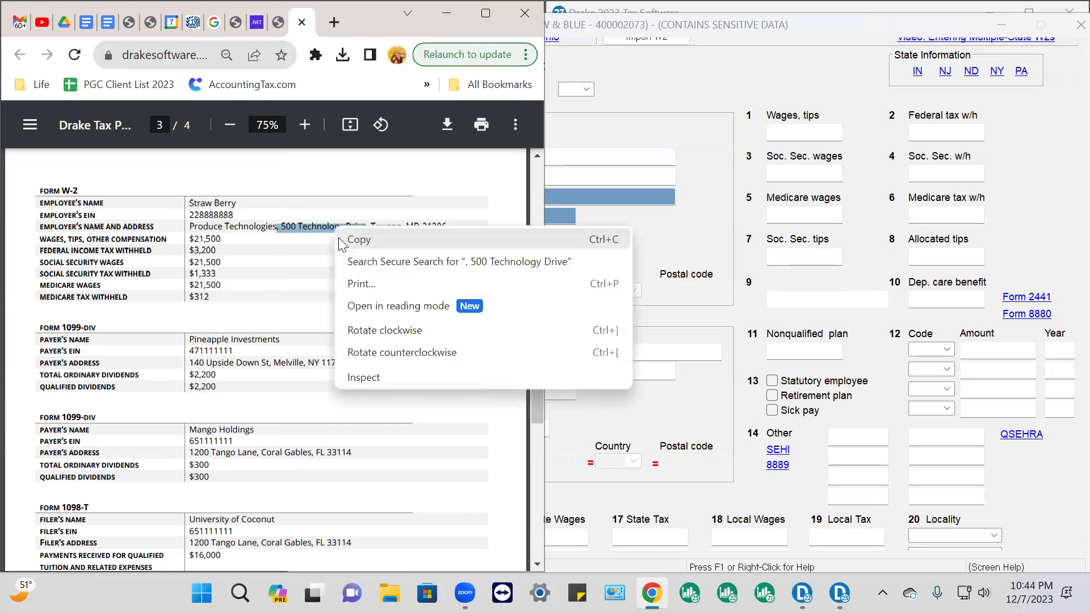
click(353, 239)
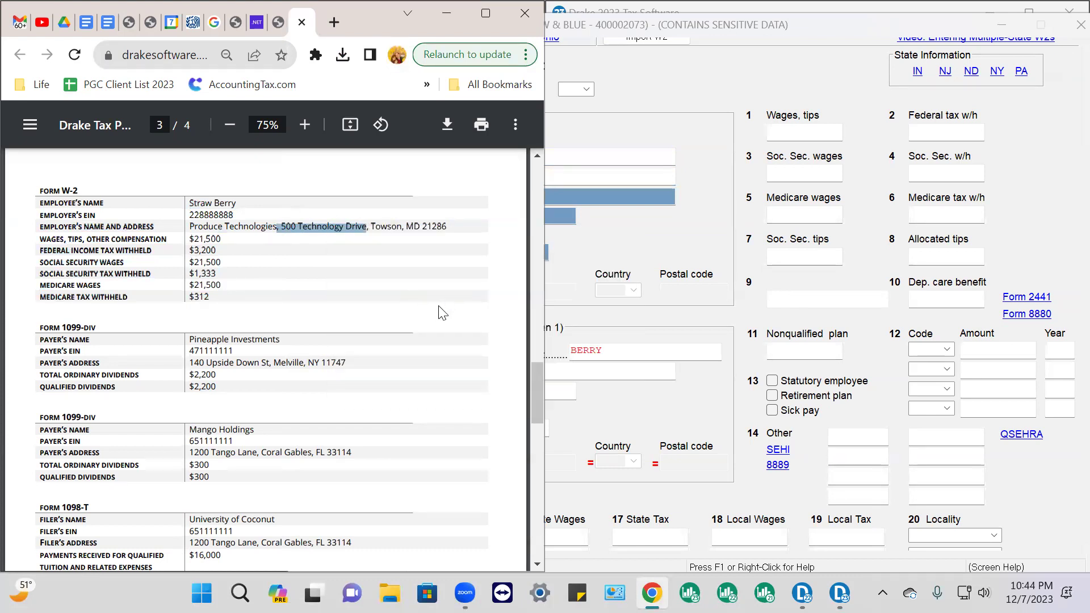
click(620, 194)
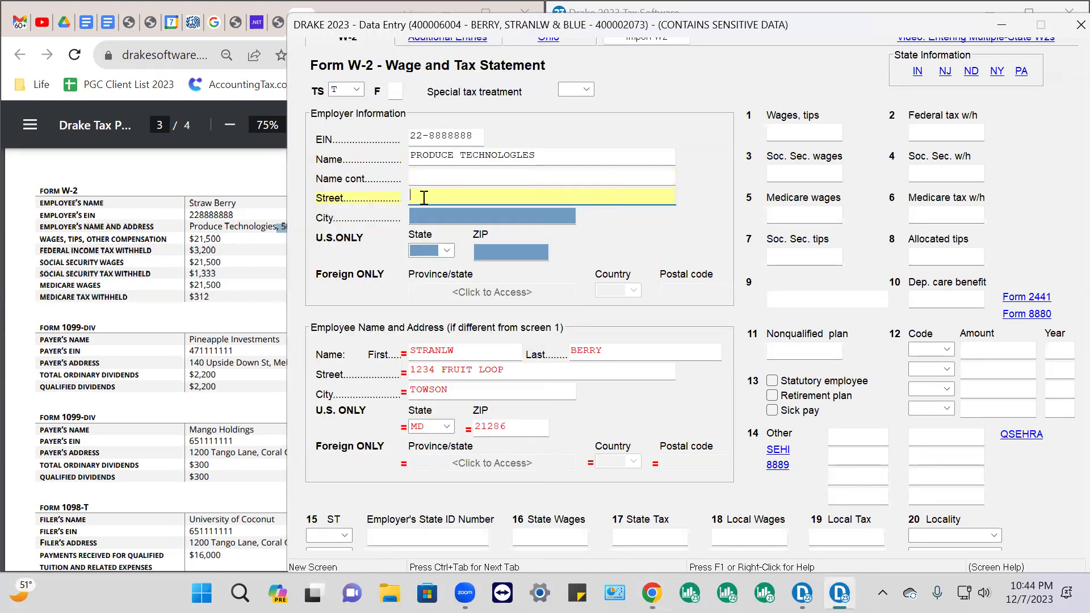
click(408, 178)
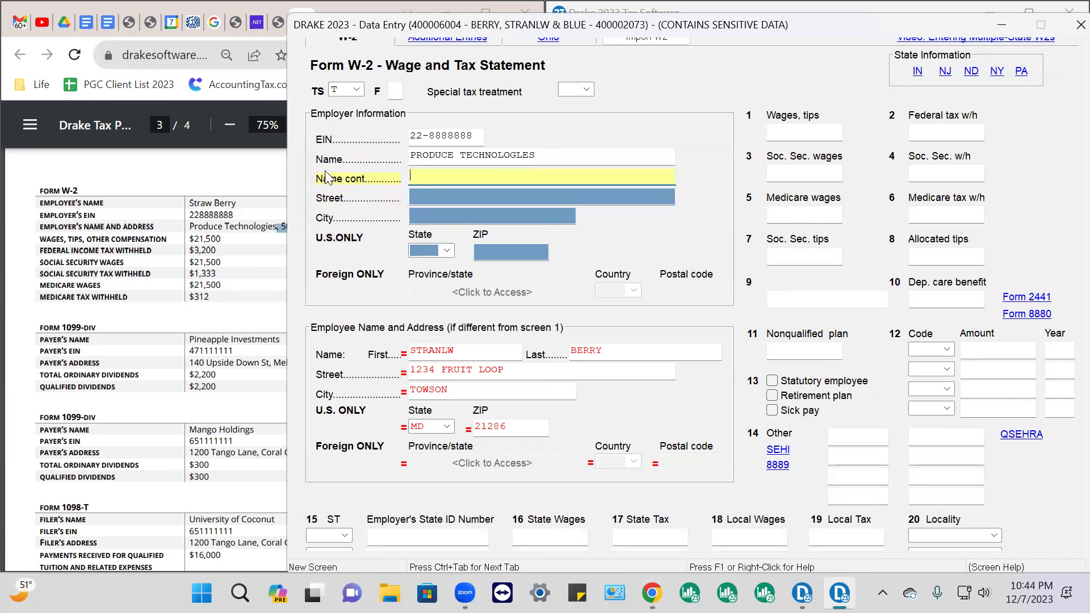
click(415, 196)
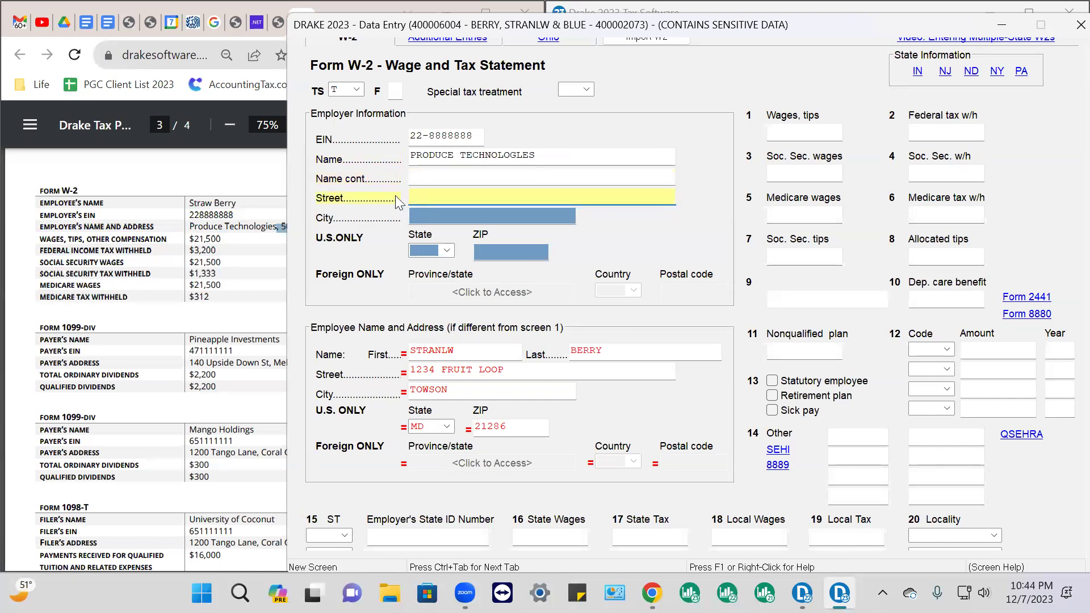
click(433, 176)
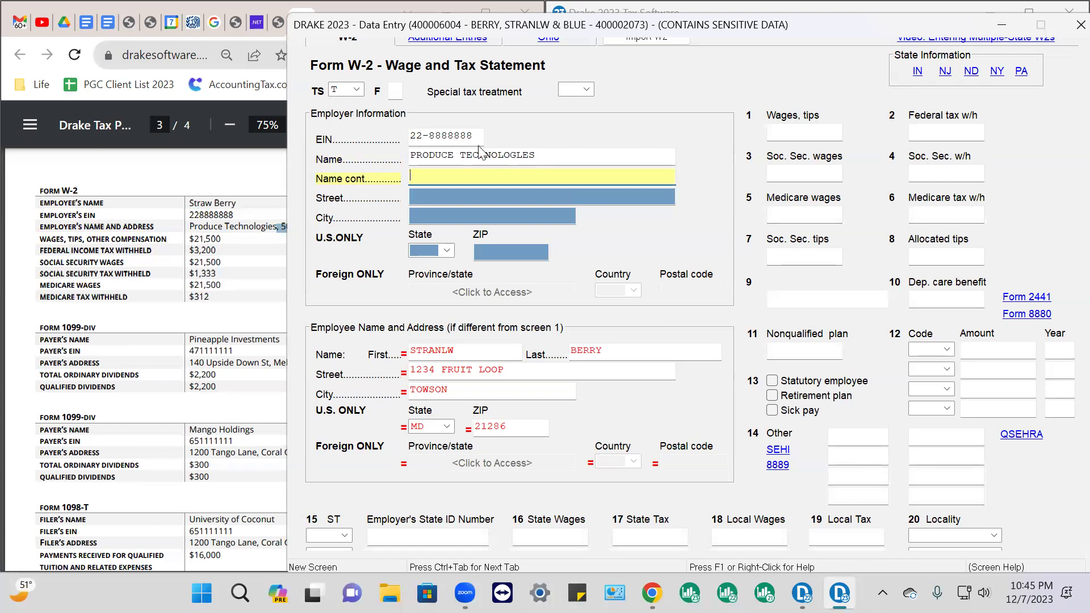
Paste the employer street 500 Technology Drive and remove the stray leading comma
click(416, 196)
right_click(415, 197)
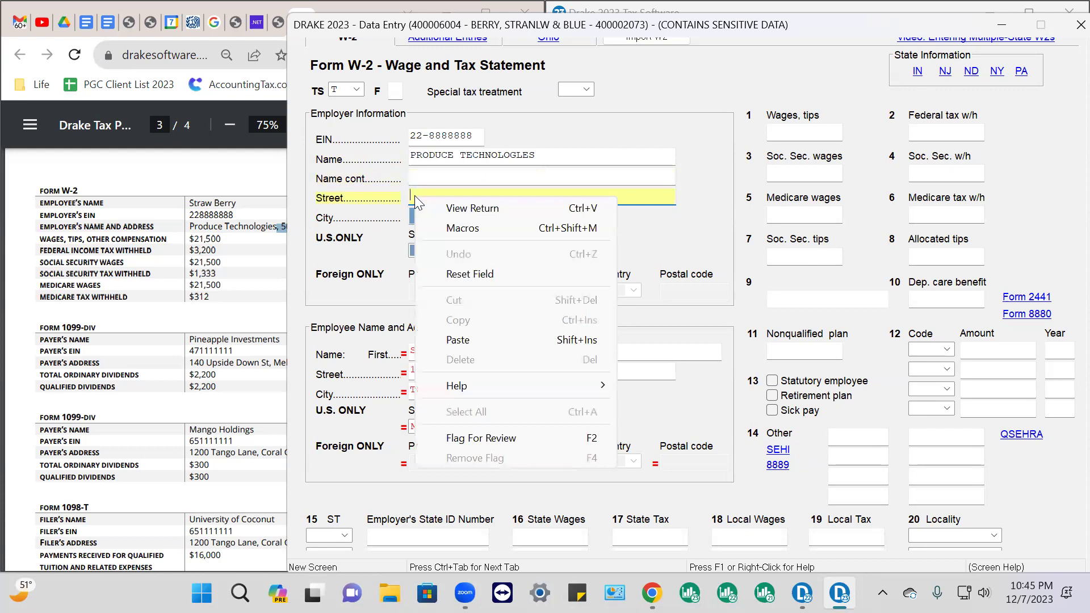
click(463, 347)
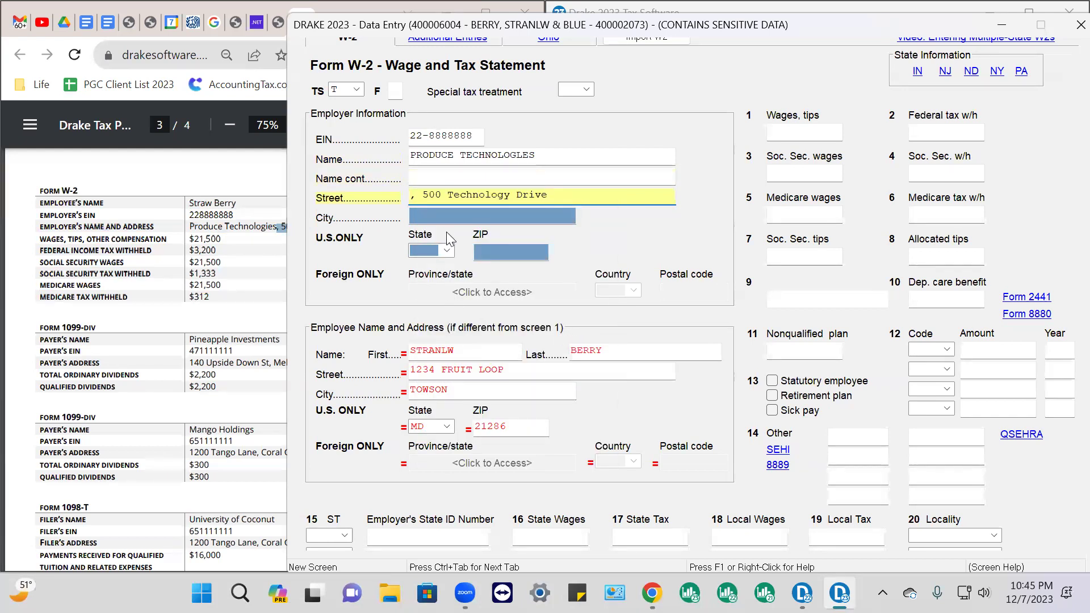
click(425, 194)
key(BackSpace)
key(BackSpace)
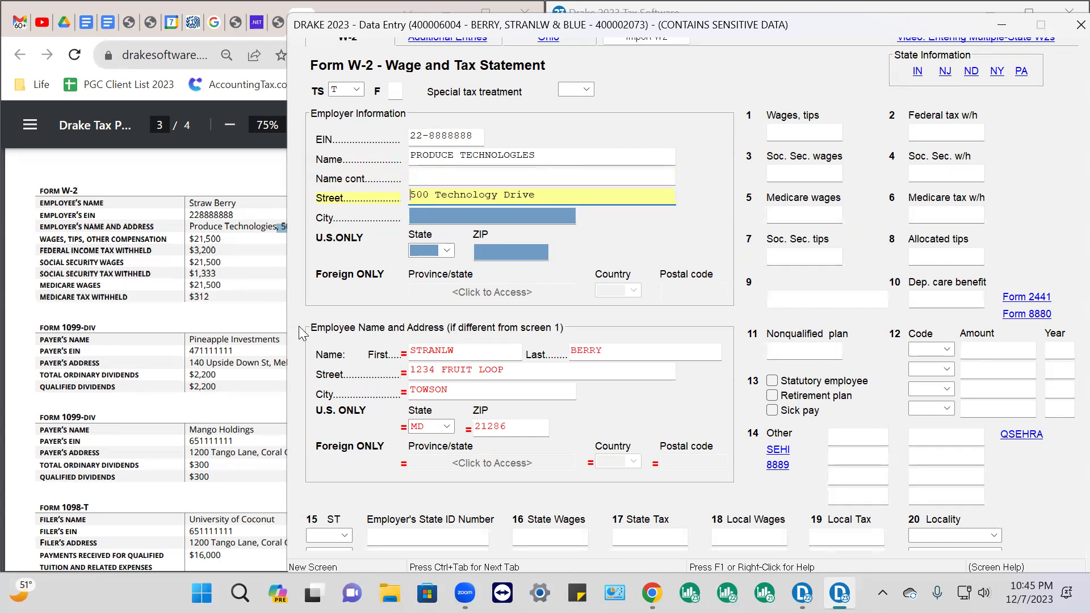
Paste ZIP 21286 from the PDF so Towson, MD fills in, then select the PDF's W-2 amounts
click(256, 299)
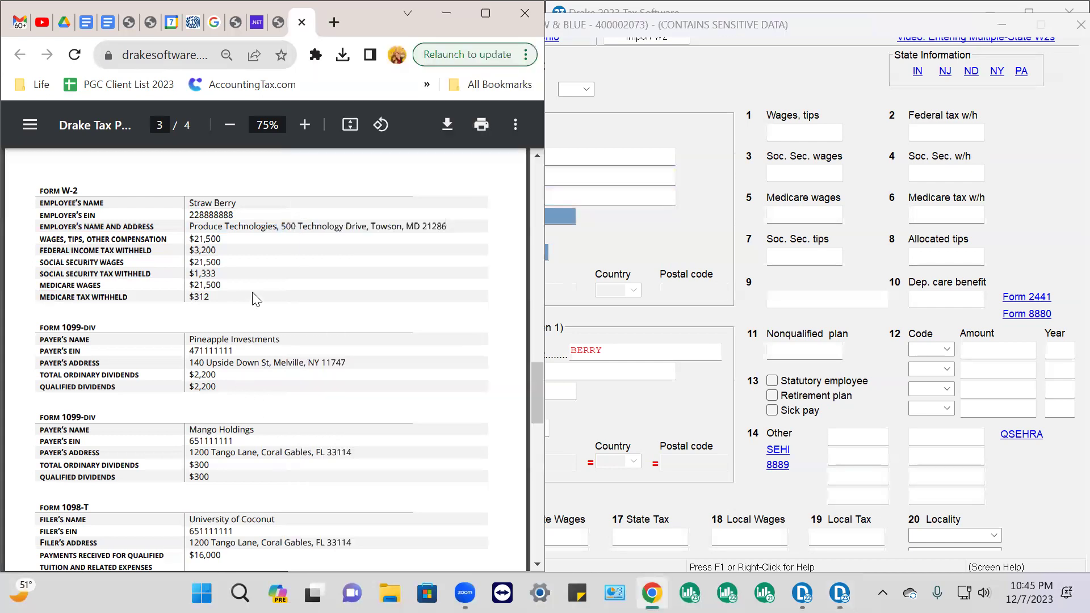
drag(422, 226, 445, 226)
right_click(435, 227)
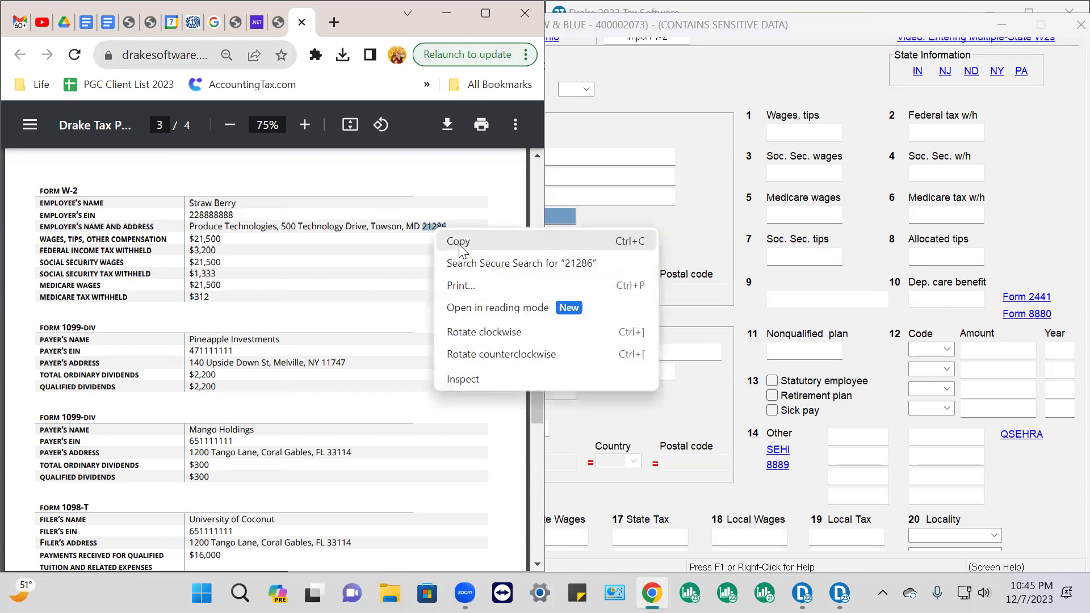
click(460, 244)
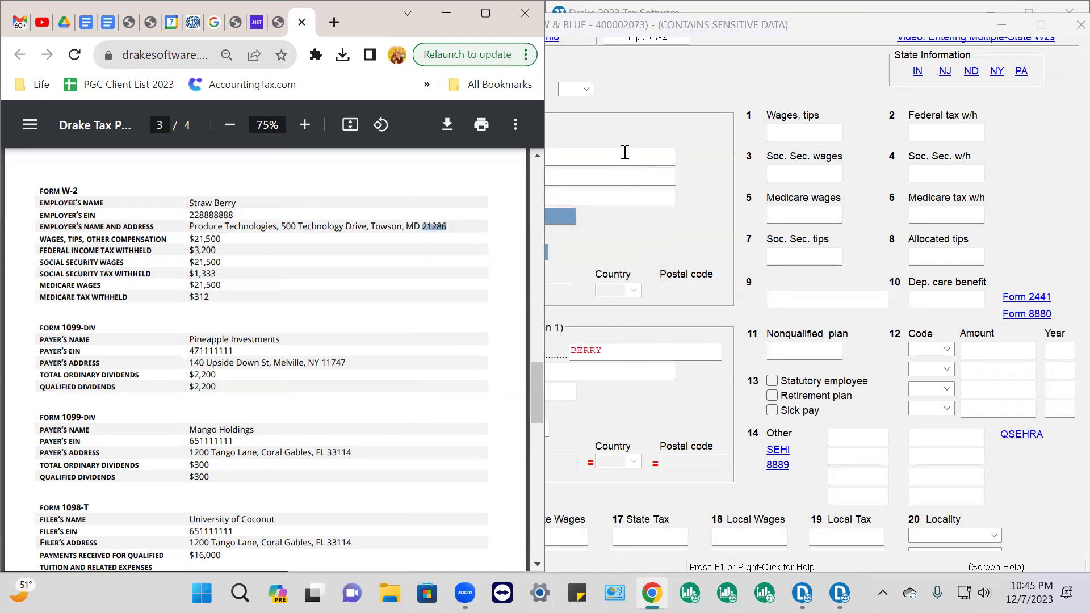
click(623, 152)
click(482, 250)
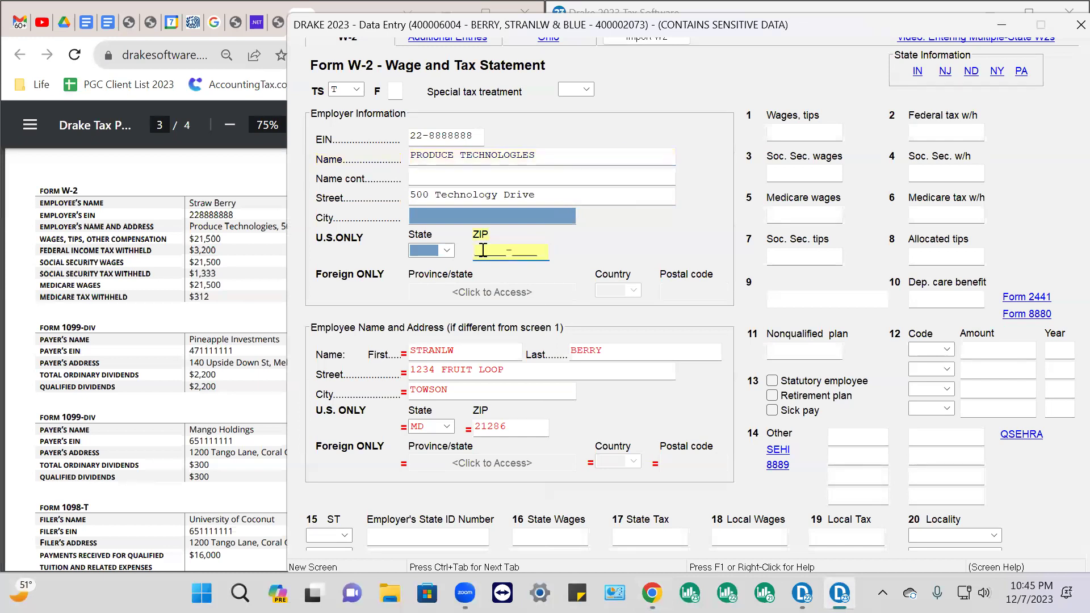
right_click(483, 250)
click(524, 390)
key(Tab)
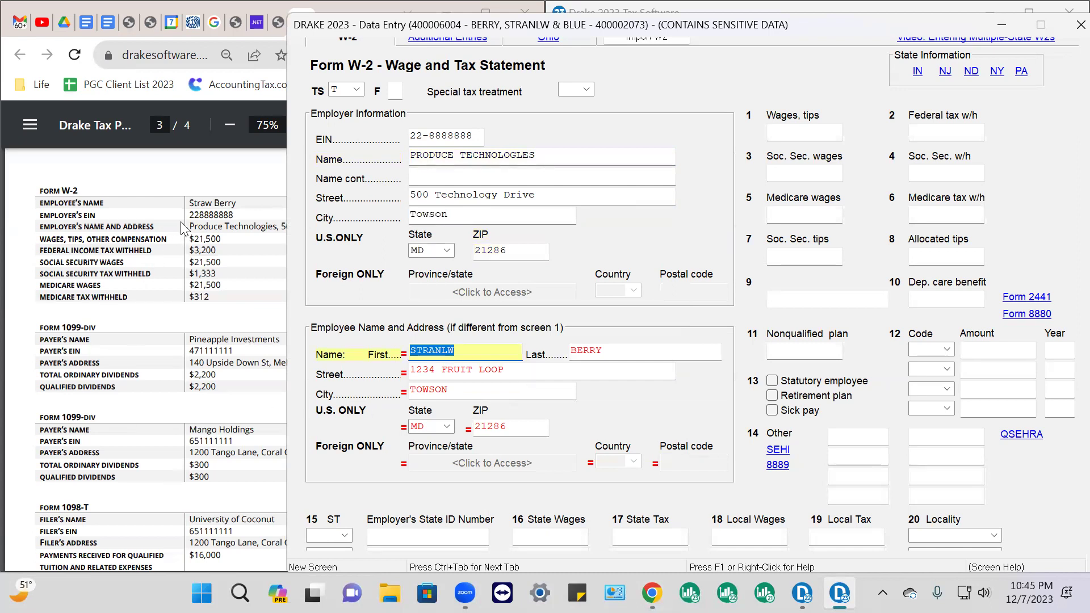
drag(189, 203, 339, 324)
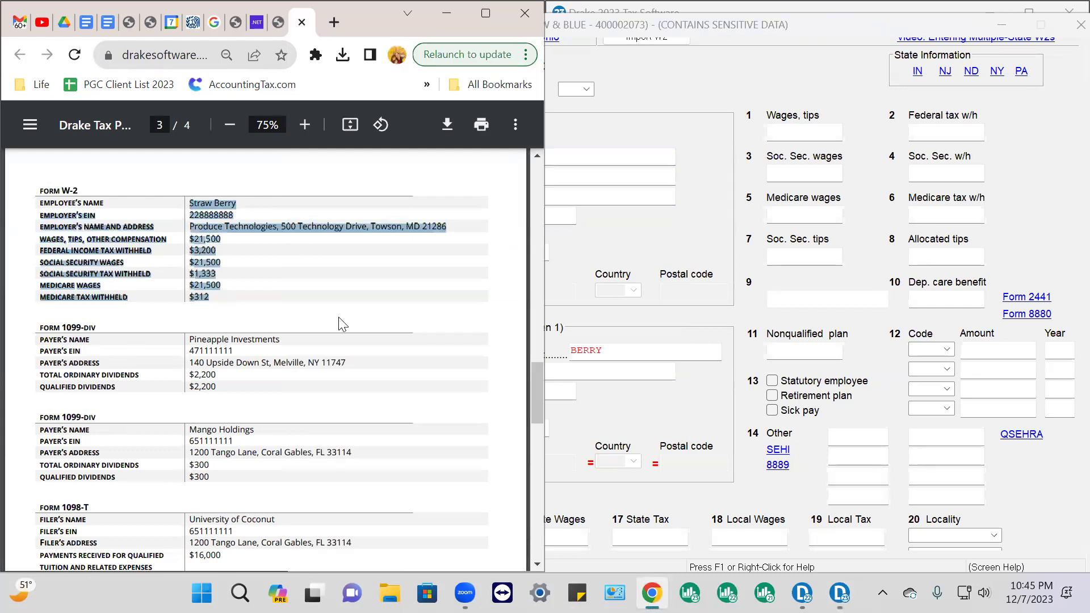
Enter 21500 wages and 3200 federal withholding on the Produce Technologies W-2
click(803, 131)
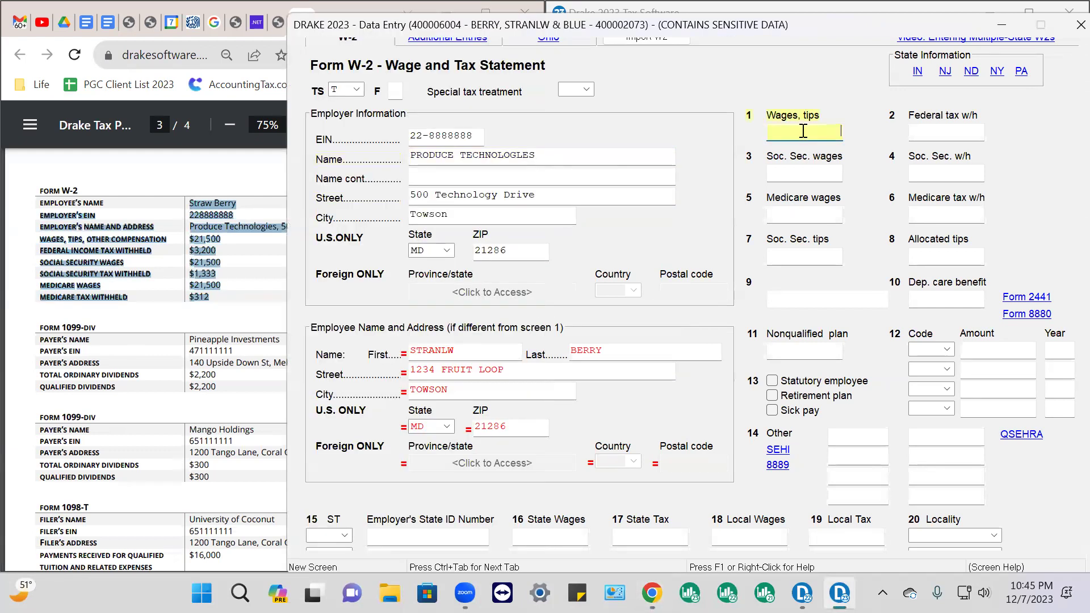
text(21500)
key(Tab)
text(3200)
key(Tab)
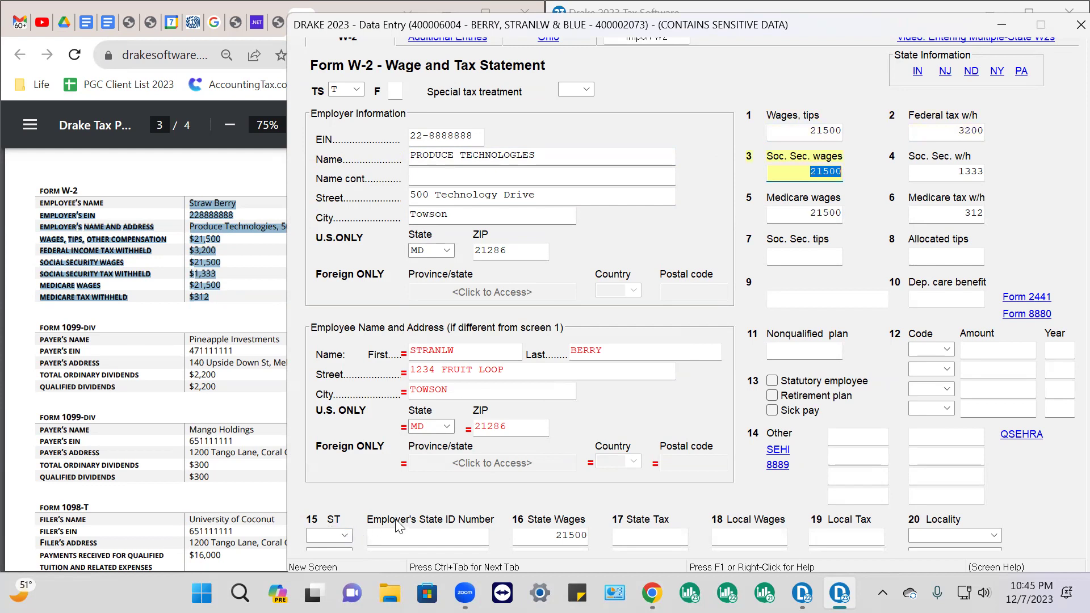
Set box 15 state to MD with employer state ID 1245667
click(324, 534)
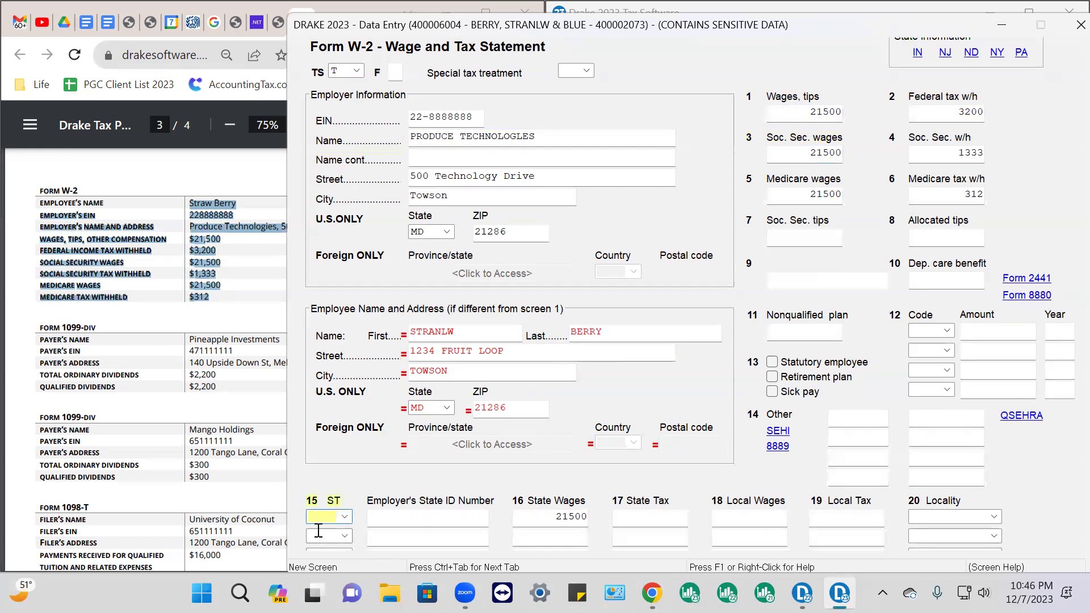
text(MD)
key(Tab)
text(1245667)
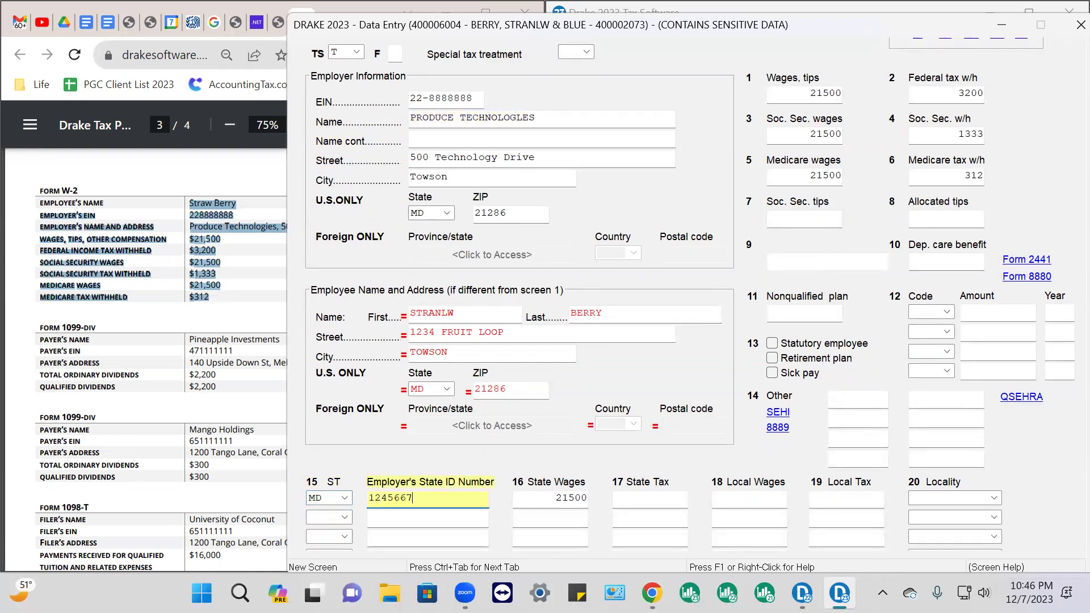
key(Tab)
key(Tab)
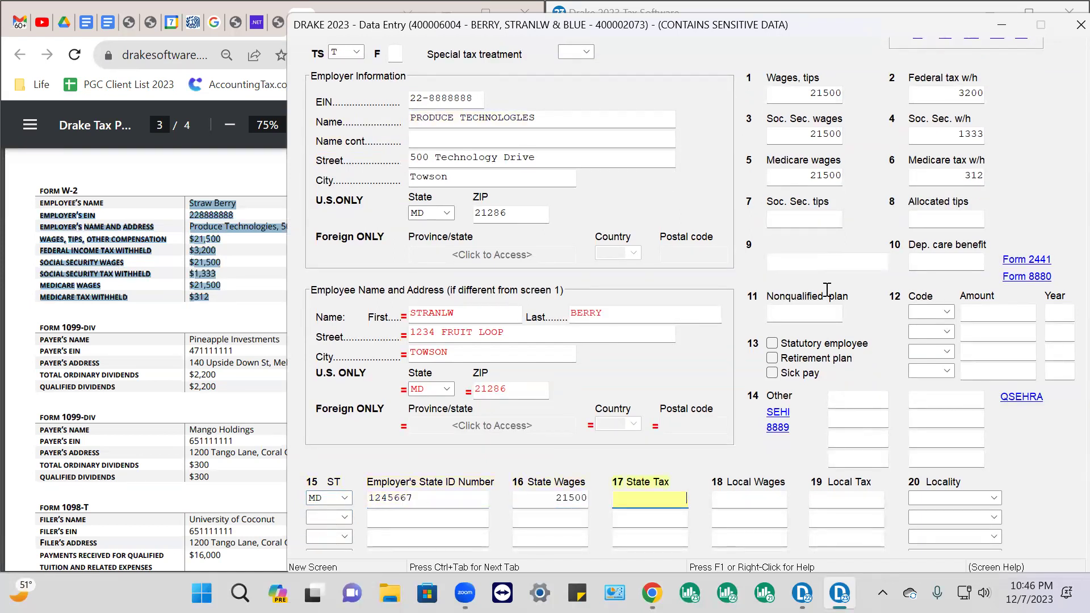
Close the W-2 screen and calculate the return via View/Print
click(1079, 24)
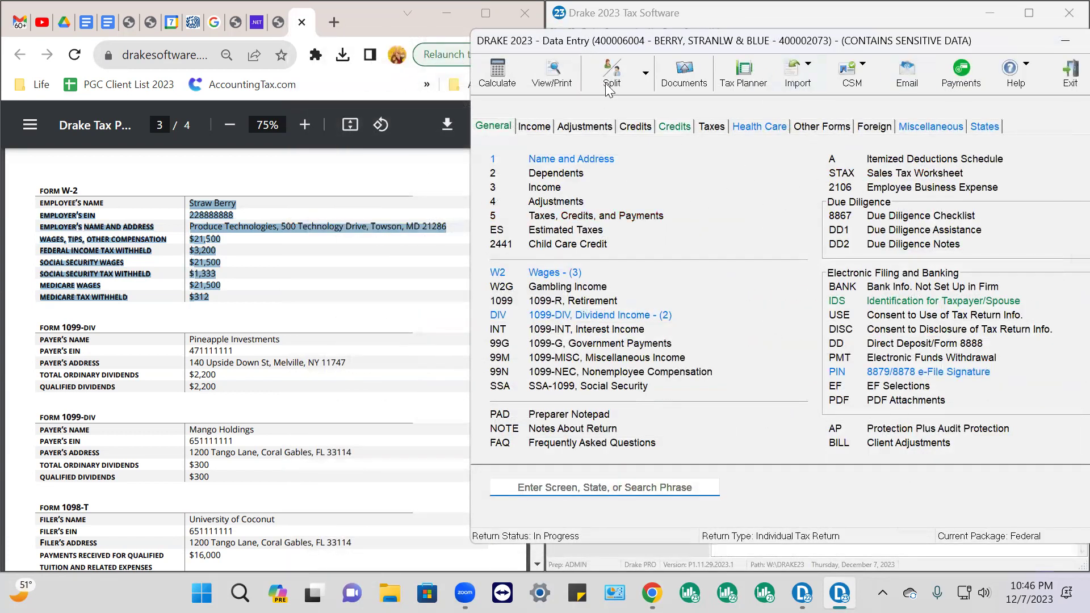
click(559, 84)
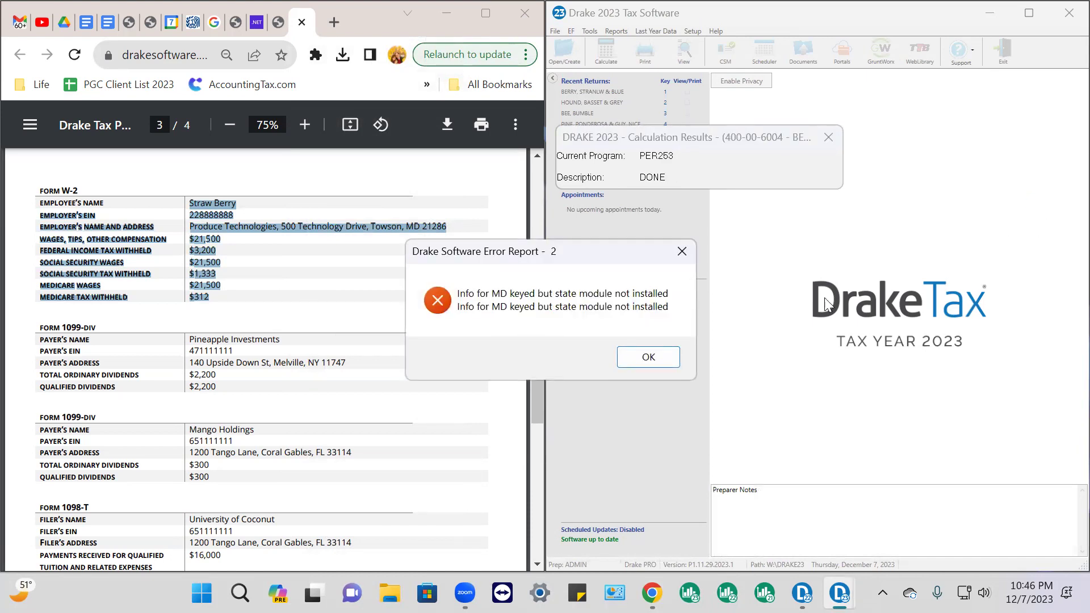
Dismiss the MD state-module error report so the View/Print forms list opens
click(655, 357)
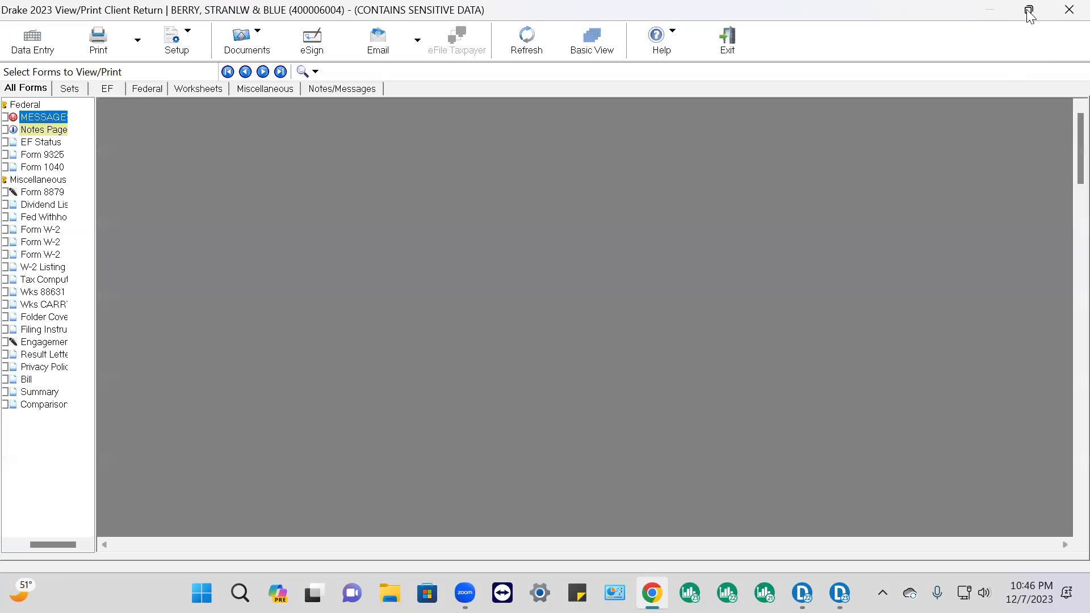
Dock the View/Print window full-height on the right half and show the Jam Manufacturer W-2
click(1028, 12)
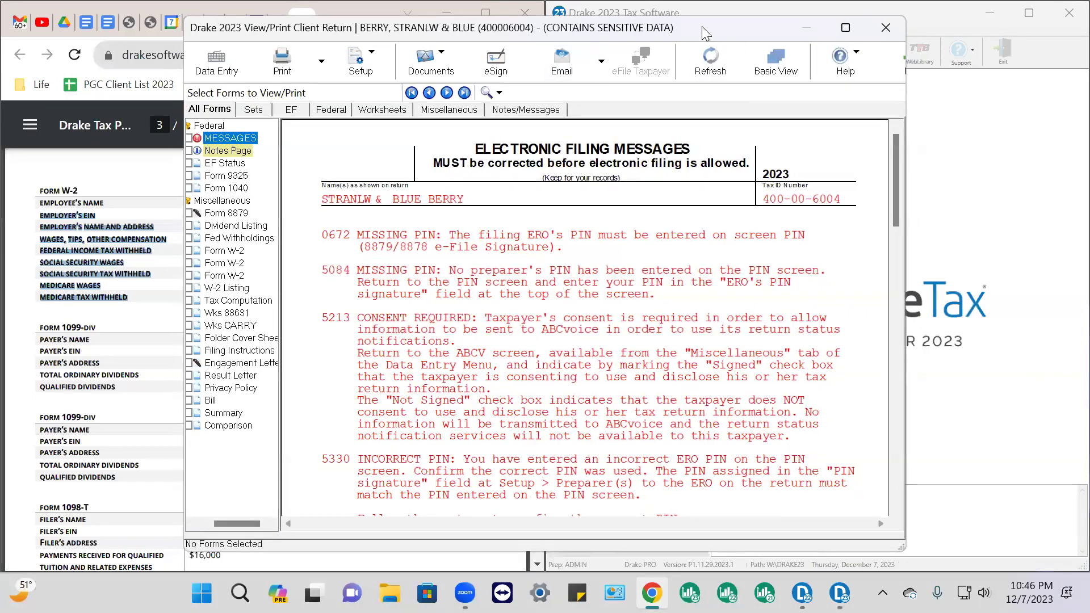
drag(710, 31, 1084, 3)
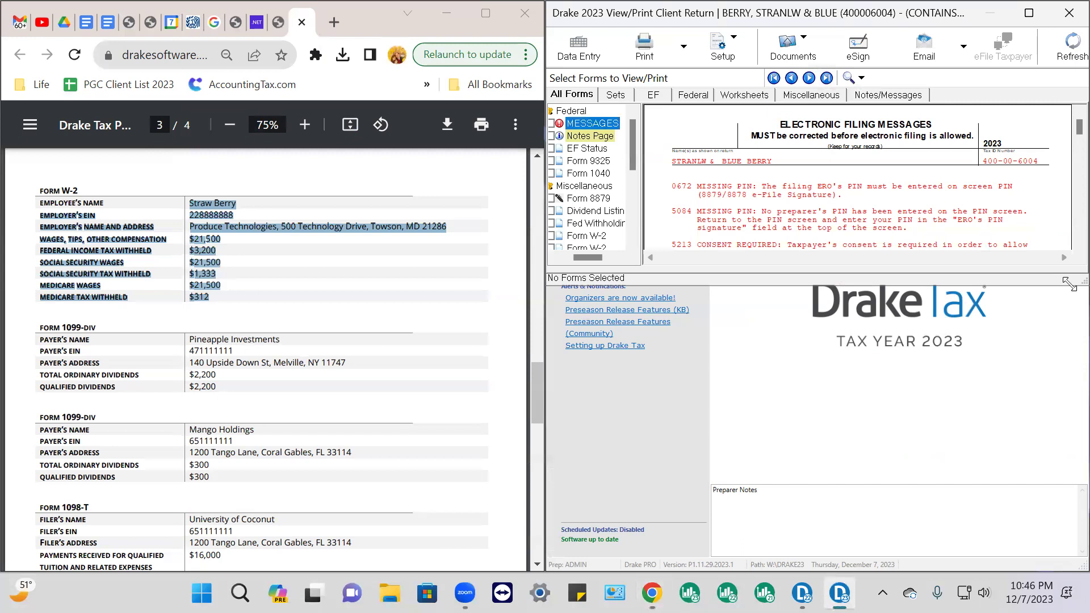
double_click(1069, 283)
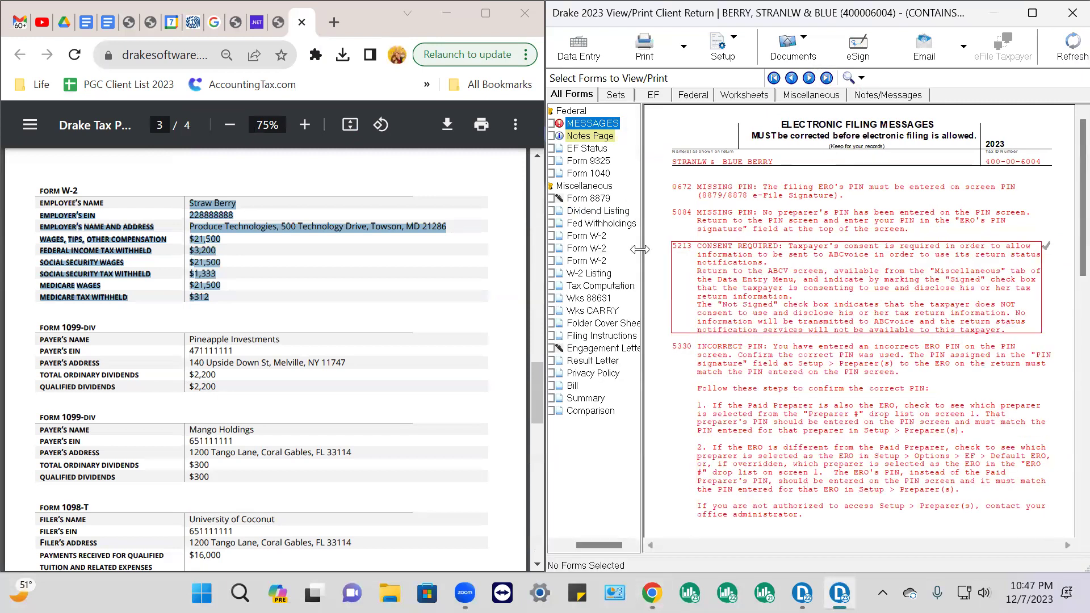
click(596, 241)
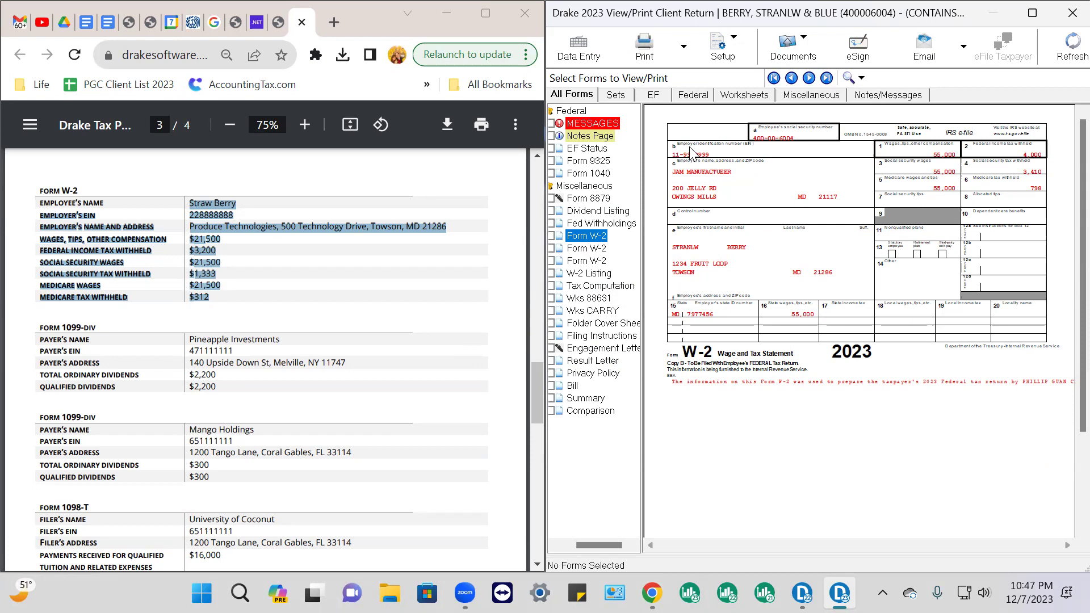
Highlight the Jam Manufacturer W-2 details in the source PDF
scroll(232, 398, up, 10)
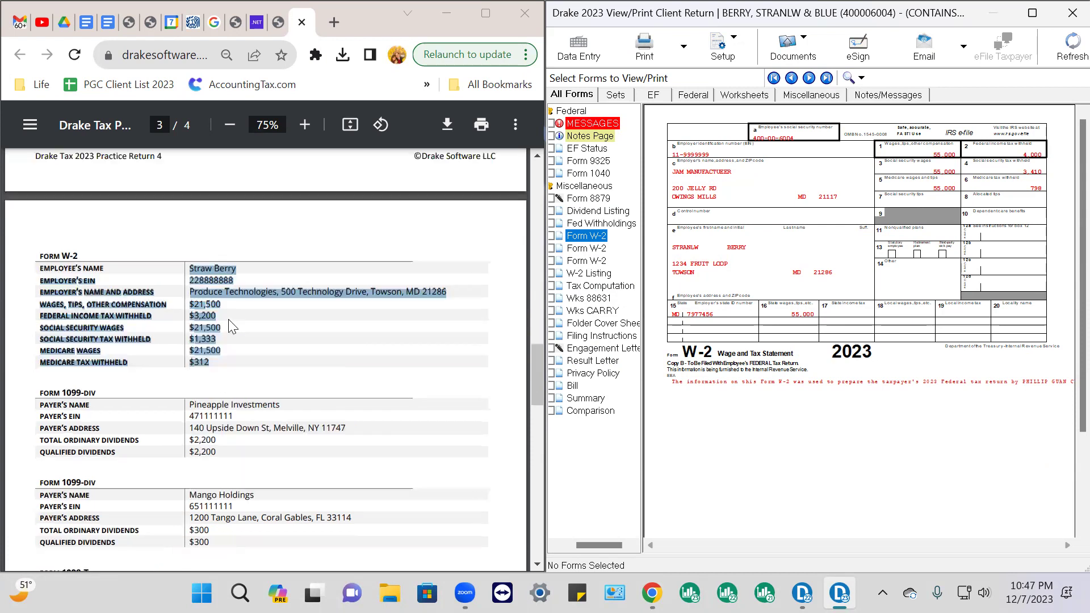
click(219, 409)
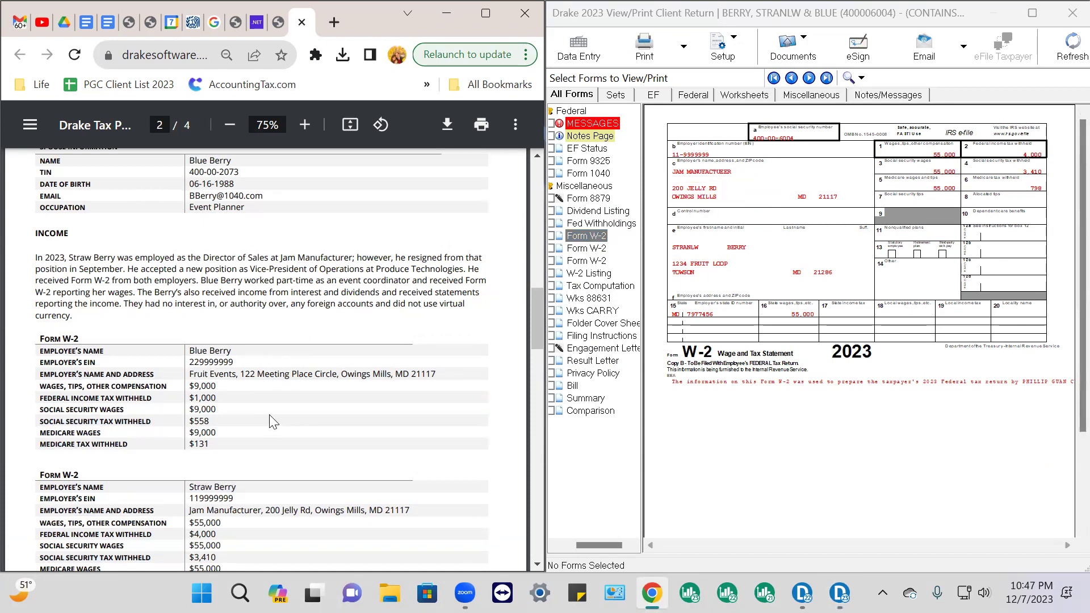
scroll(275, 420, down, 5)
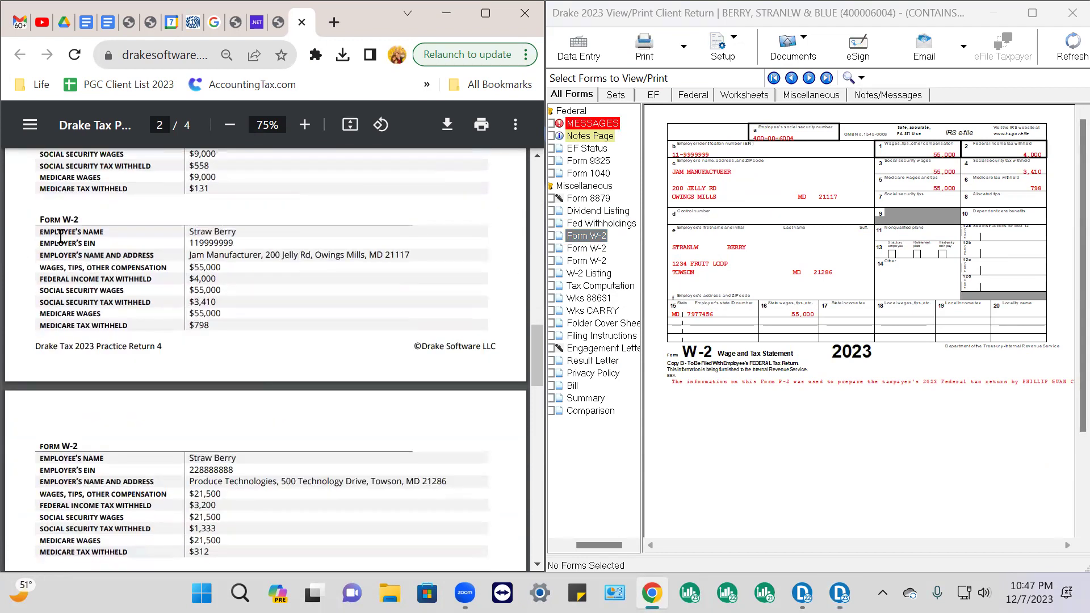
drag(39, 221, 228, 334)
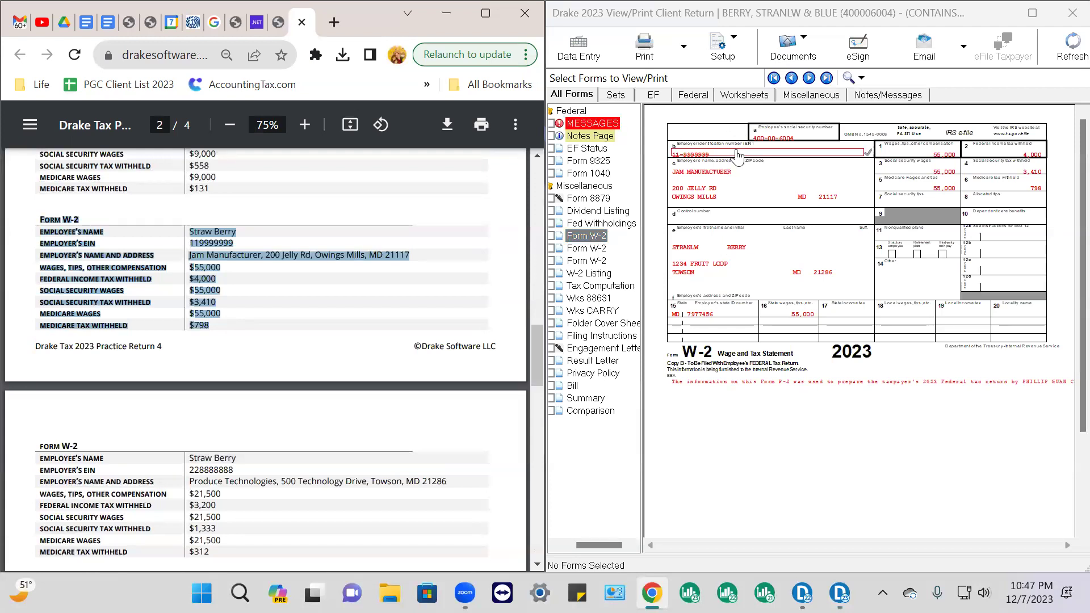
Check the EIN, employer, employee name and address, and boxes 1, 2, 4, 6 and 16 as verified
click(699, 162)
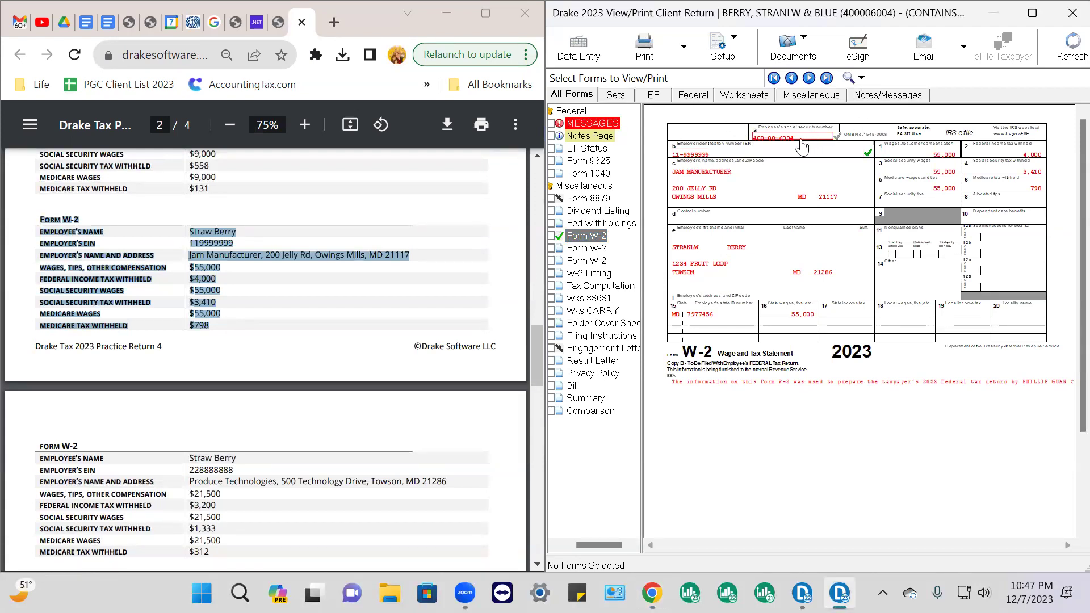
click(718, 171)
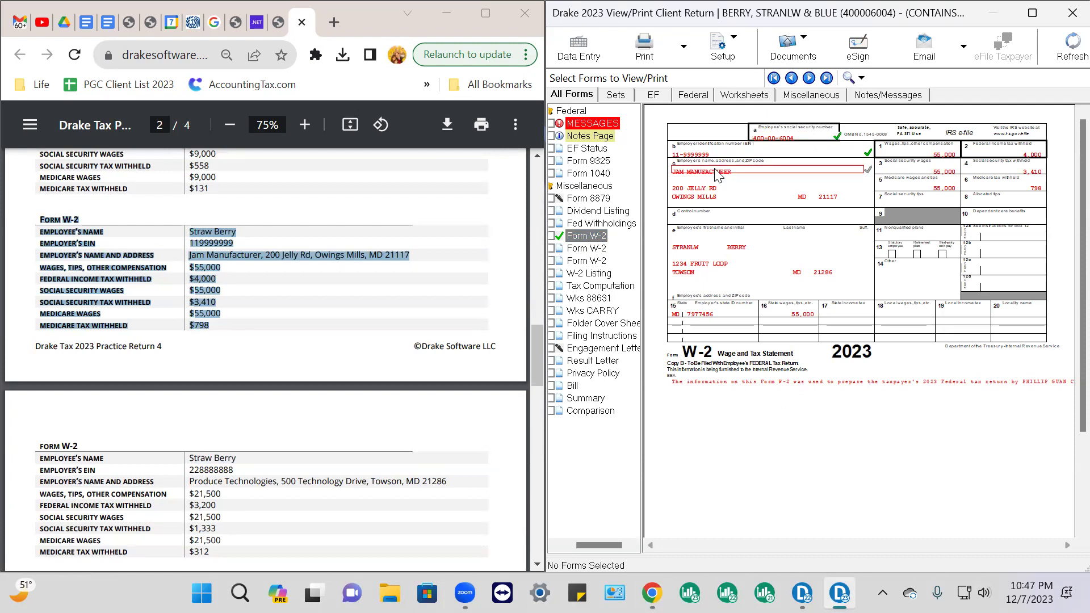
click(753, 250)
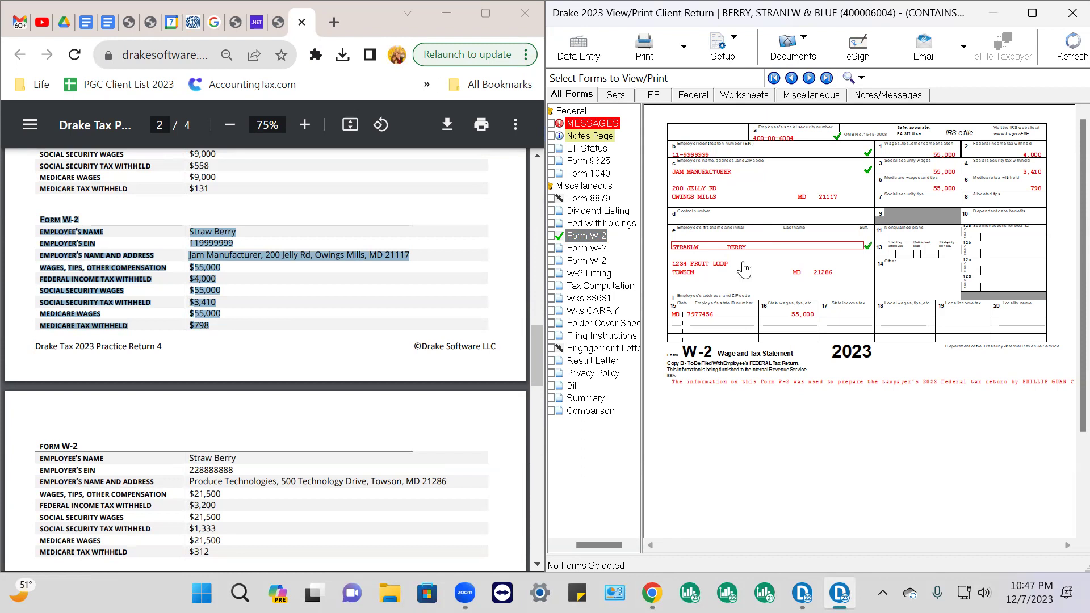
click(952, 160)
click(1046, 153)
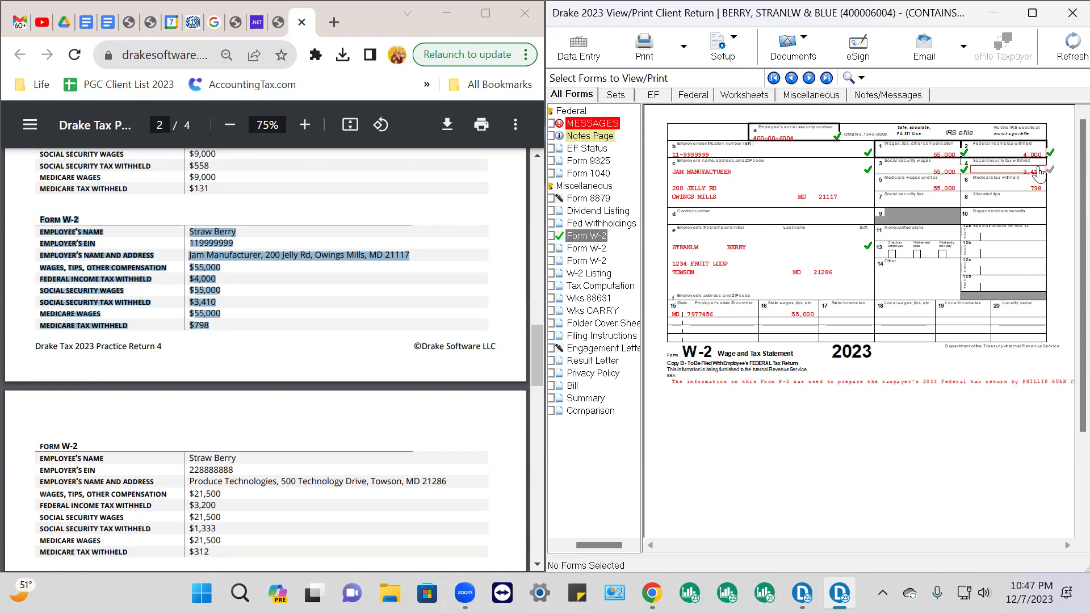
click(1042, 174)
click(1039, 189)
click(851, 278)
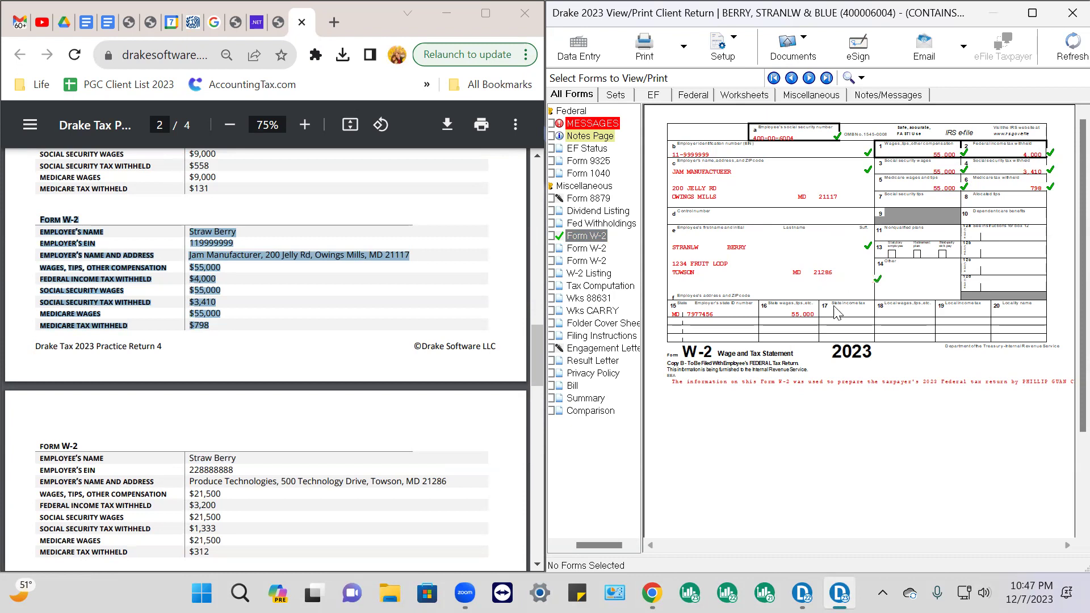
click(818, 319)
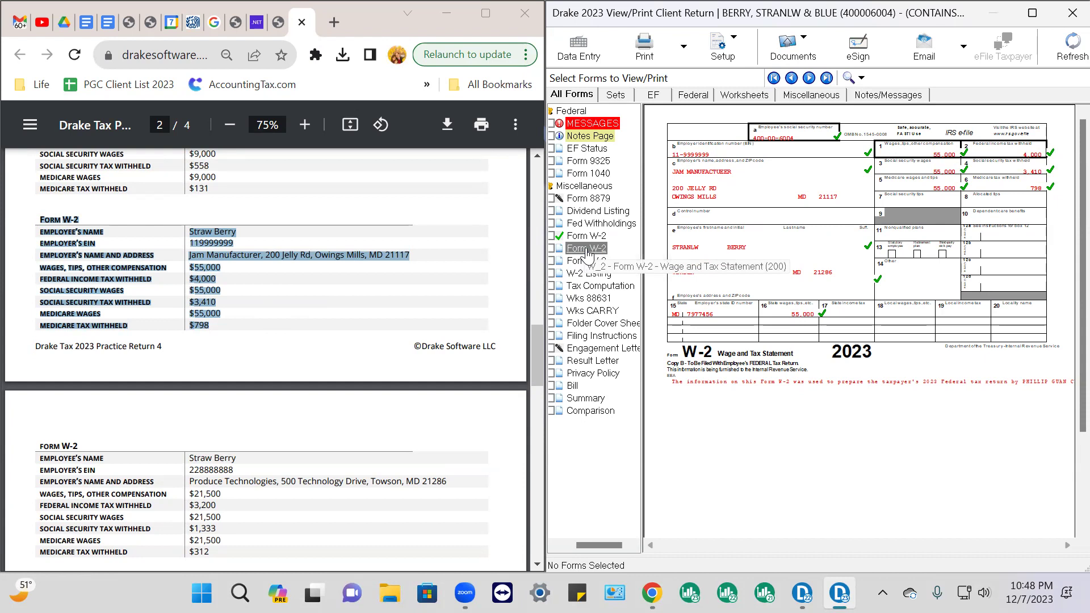
Show the Fruit Events W-2 and highlight its details in the source PDF
click(590, 248)
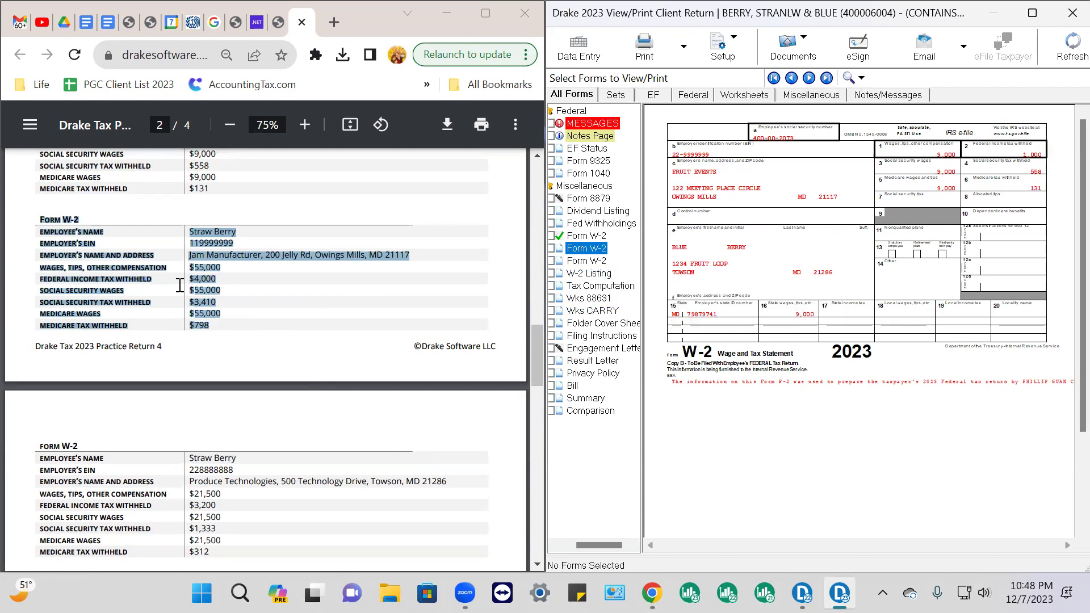
scroll(179, 285, up, 3)
click(202, 310)
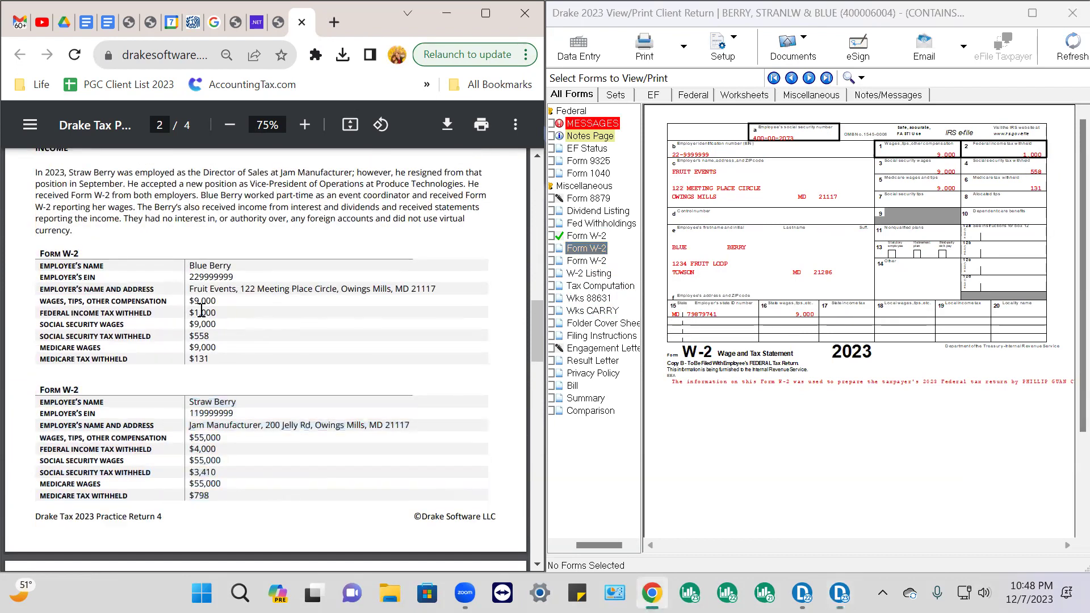
drag(42, 264, 203, 370)
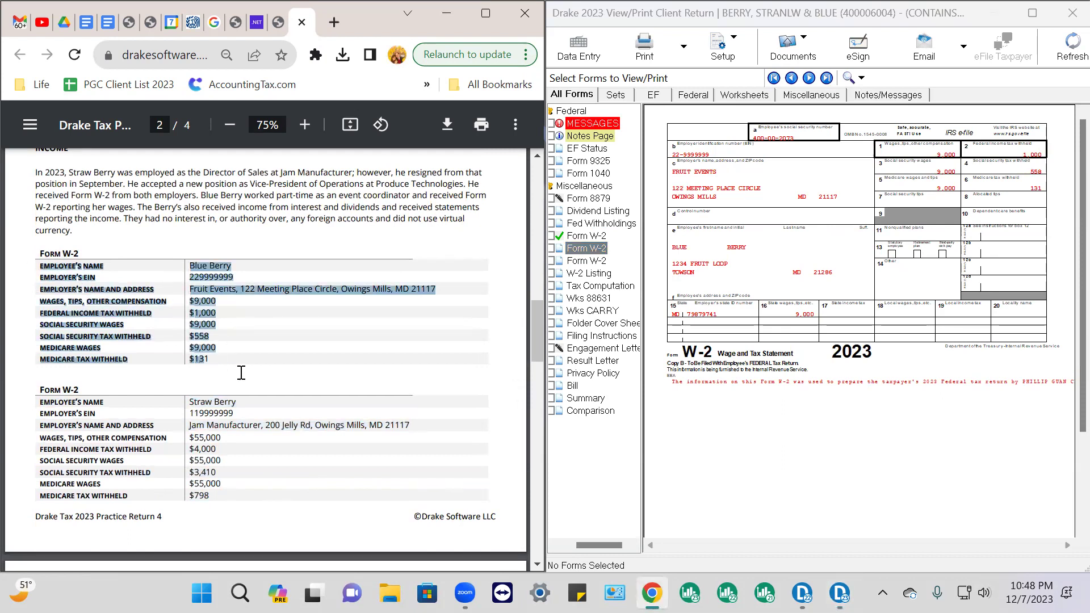
Check the employee SSN and name and the FRUIT EVENTS employer name and address
click(836, 136)
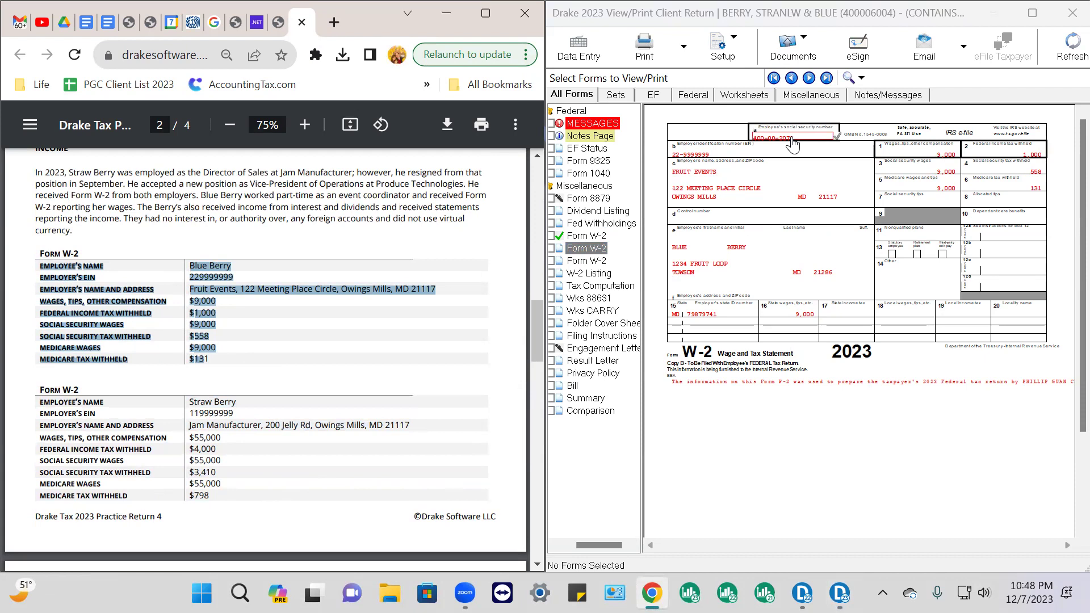
click(752, 251)
click(733, 180)
click(827, 198)
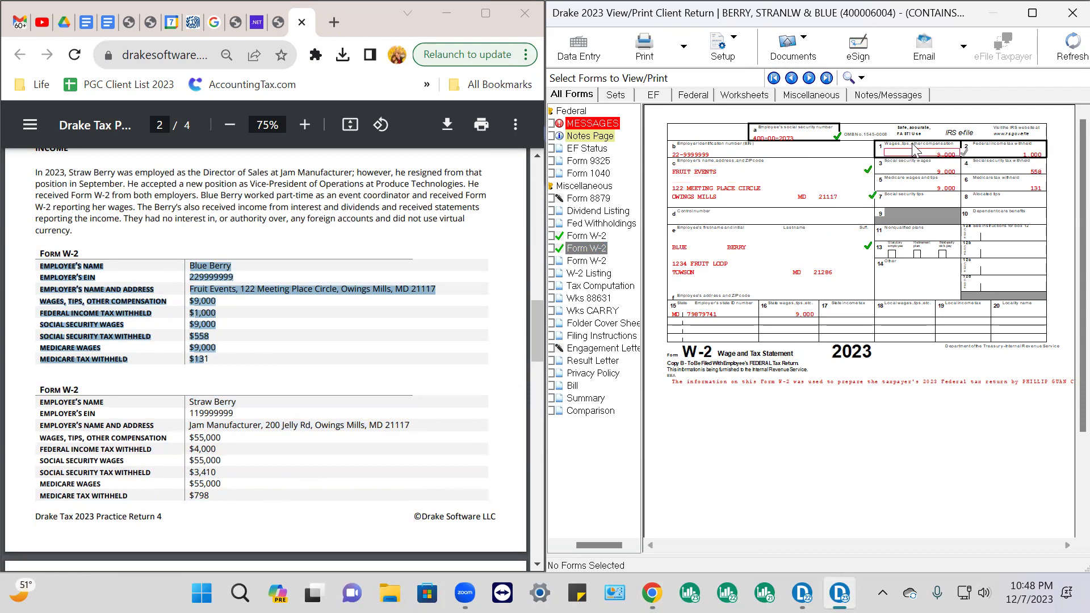
Check boxes 1–6 (9,000 wages, 558 social security, 131 Medicare), box 15 state ID and box 16
click(915, 150)
click(1044, 158)
click(942, 173)
click(1046, 169)
click(942, 185)
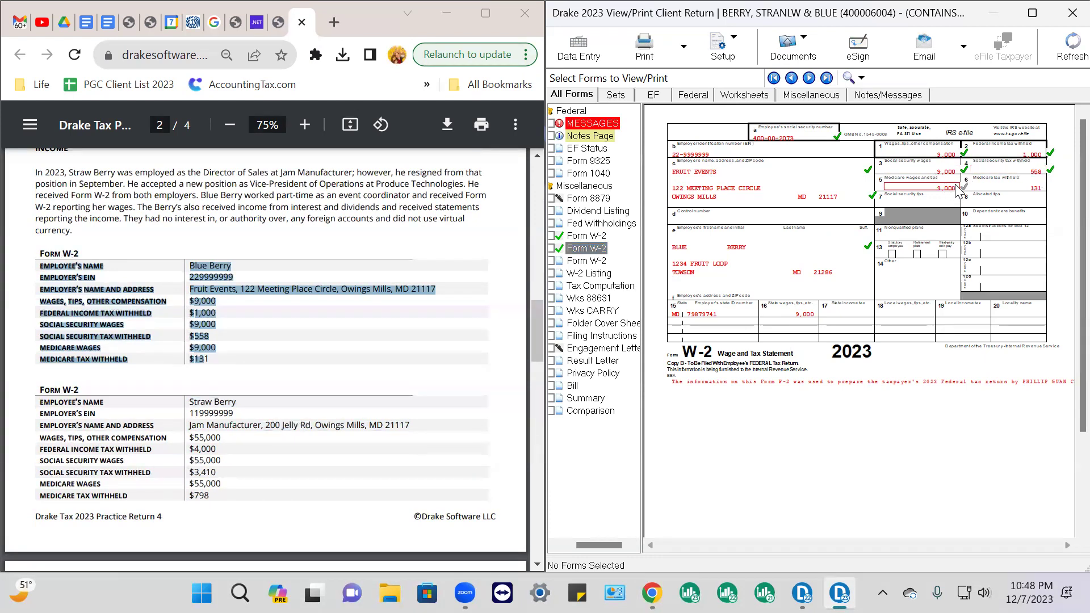
click(1040, 189)
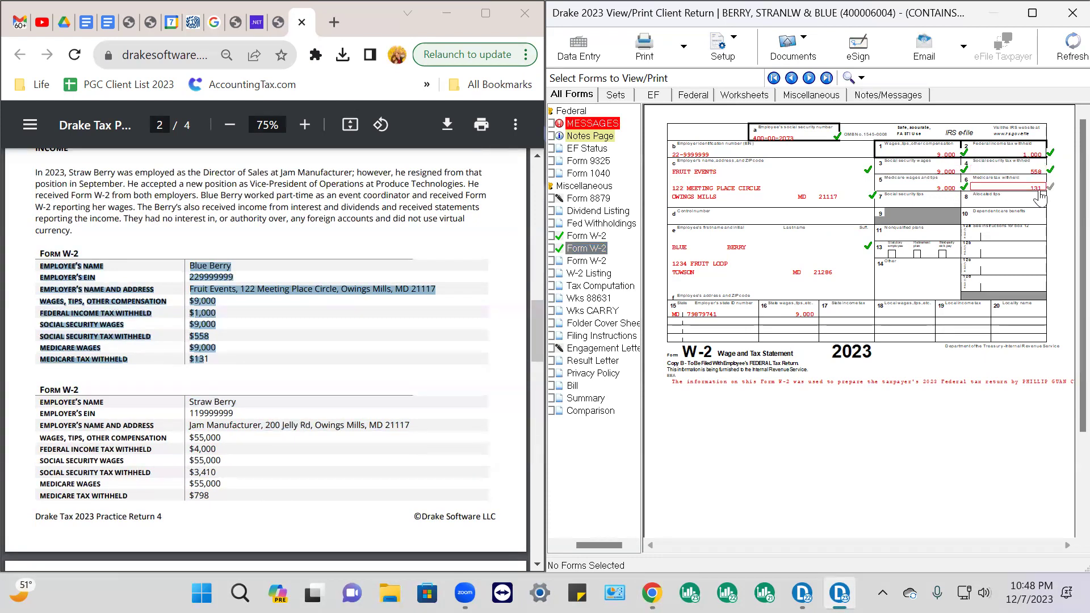
click(731, 318)
click(809, 316)
click(386, 319)
scroll(386, 319, down, 3)
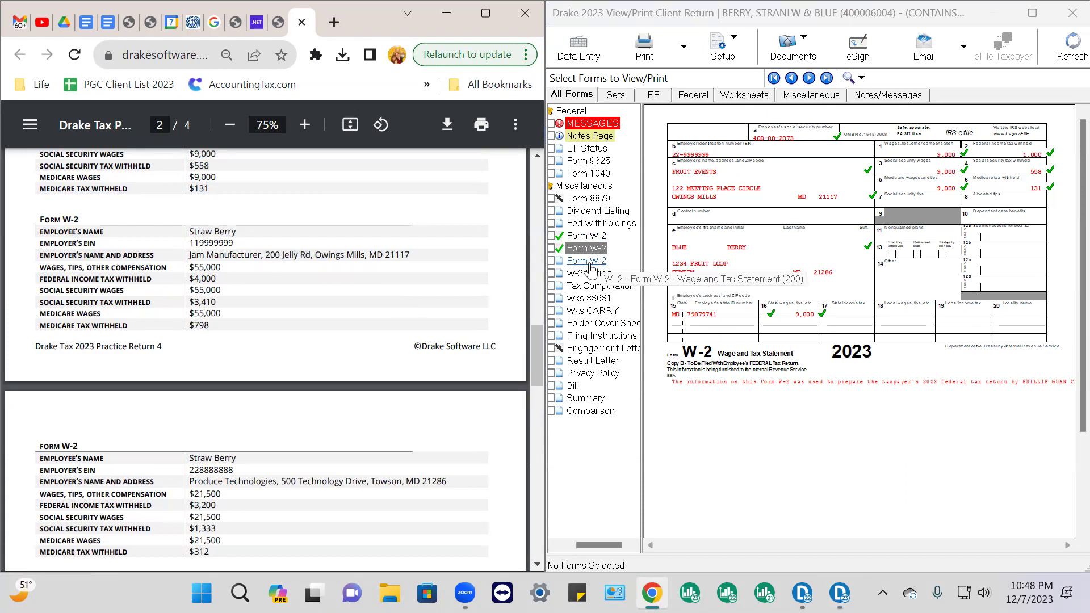
Show the third W-2 and highlight the Produce Technologies details in the source PDF
click(591, 262)
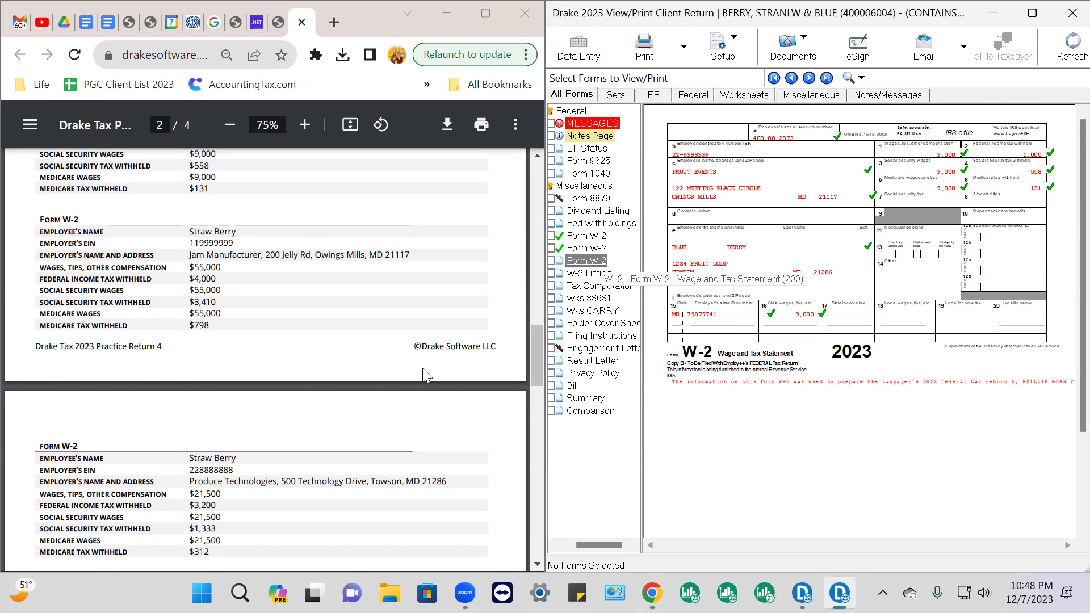
scroll(290, 352, down, 3)
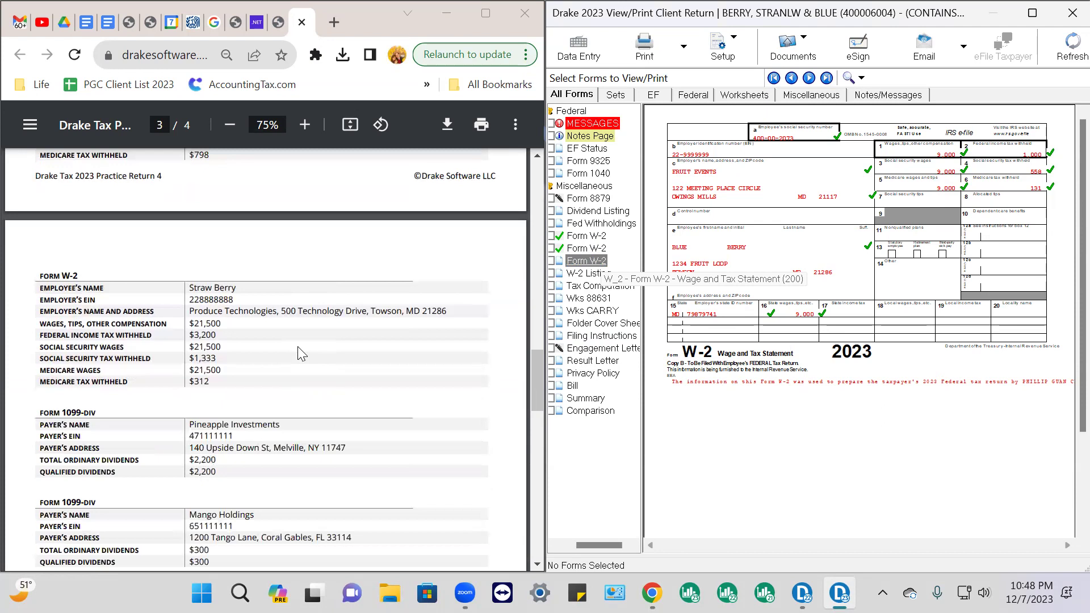
scroll(298, 346, down, 2)
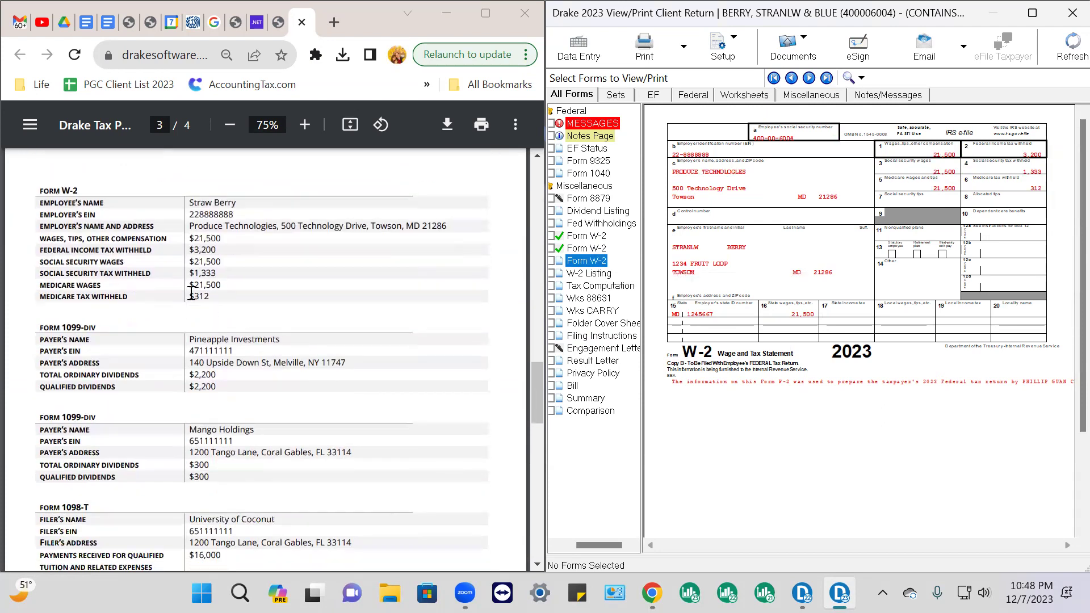
drag(39, 191, 252, 310)
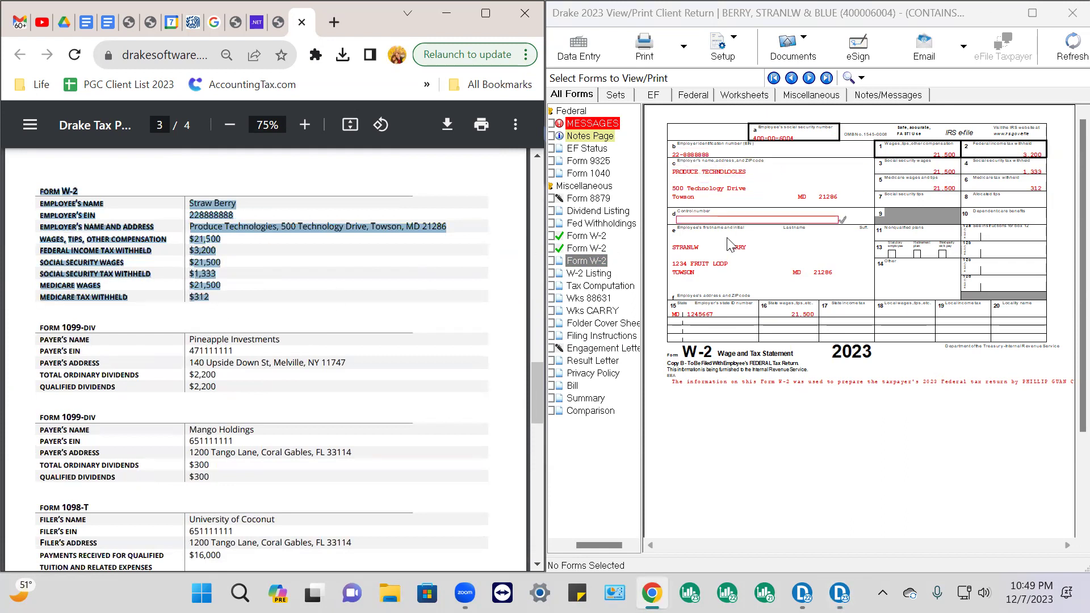
Check the employee name and SSN and the employer name, address and ZIP code
click(767, 253)
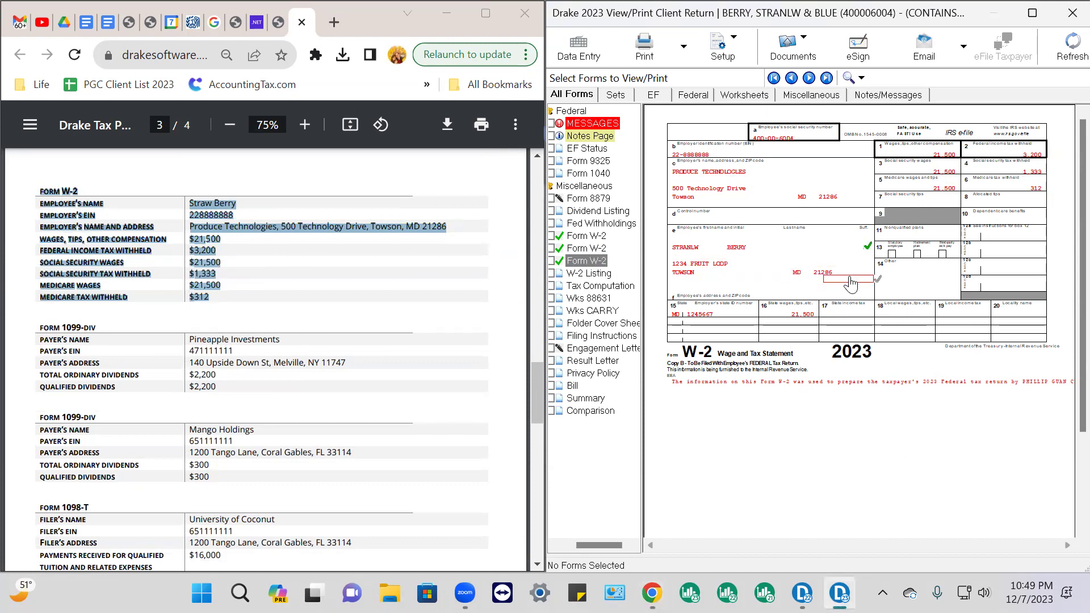
click(838, 274)
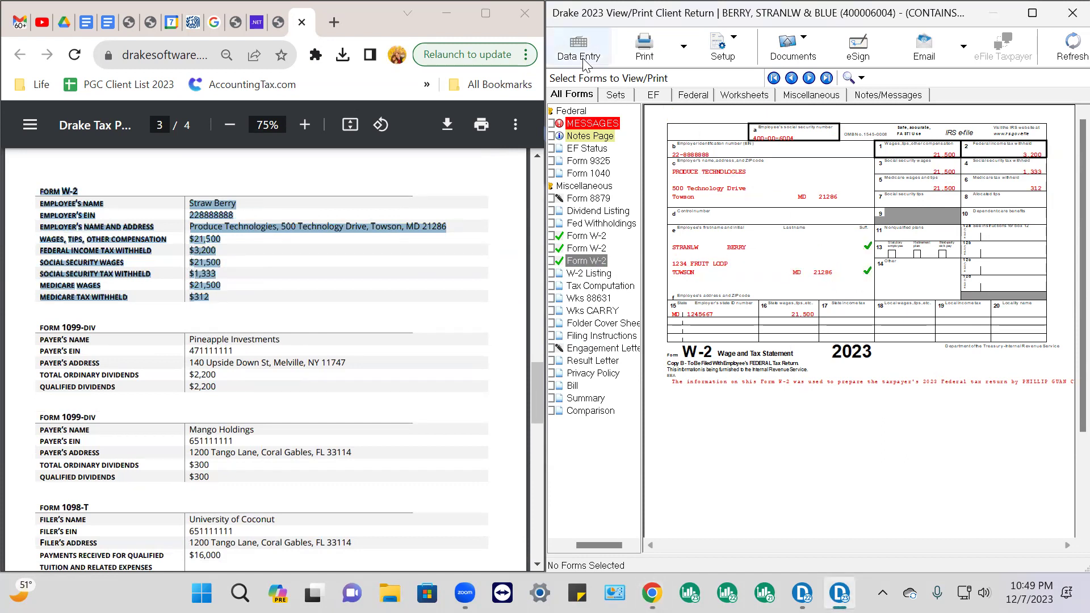
click(804, 142)
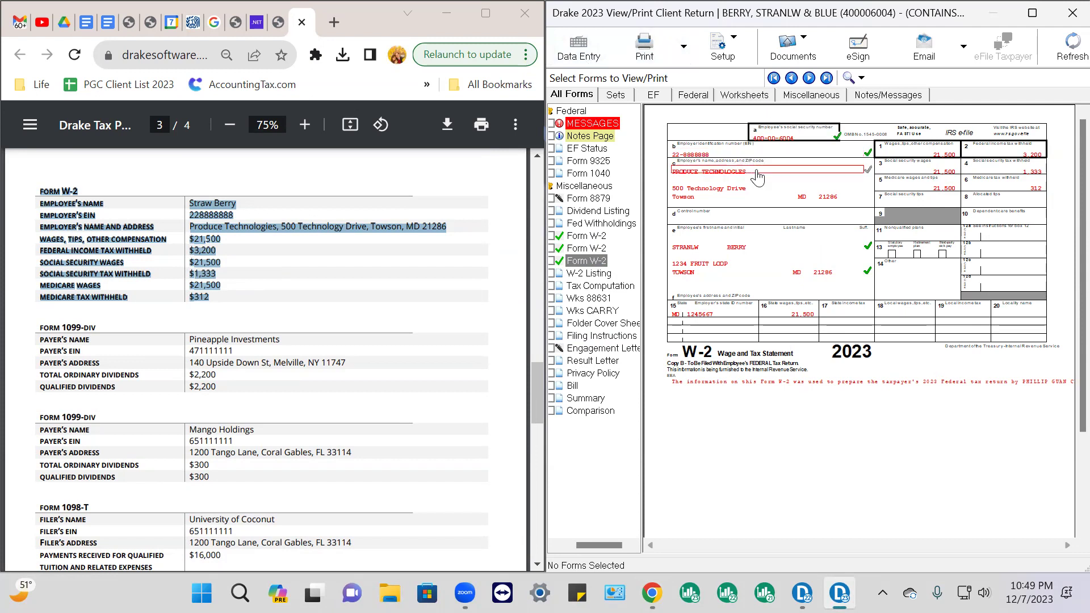
click(761, 178)
click(841, 199)
Check boxes 1 through 6 and box 16 state wages as reviewed
click(952, 160)
click(1021, 160)
click(952, 167)
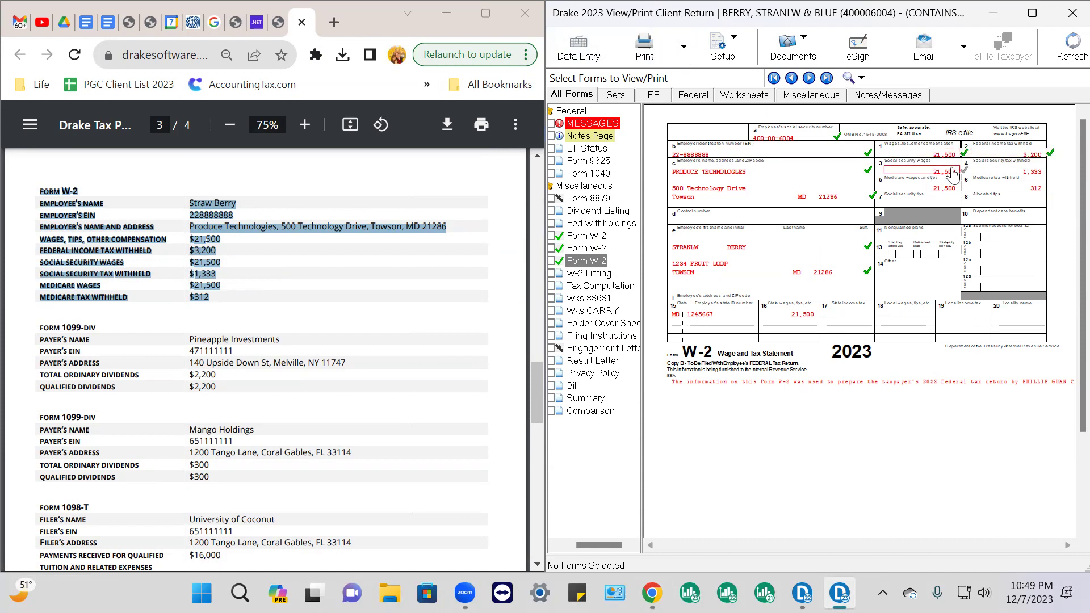
click(1002, 172)
click(919, 187)
click(1013, 190)
click(816, 316)
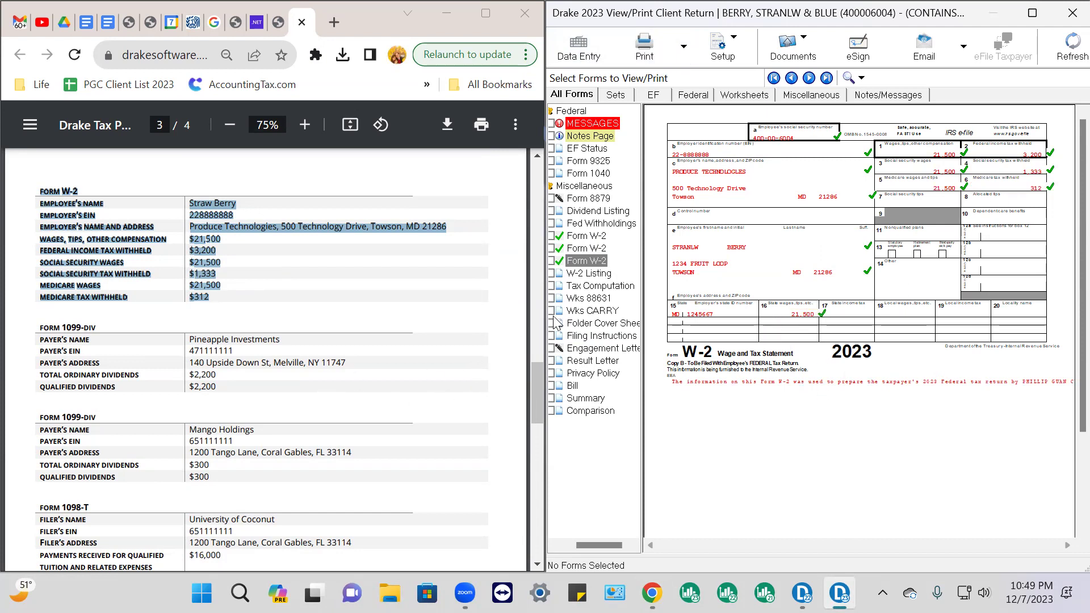
click(587, 274)
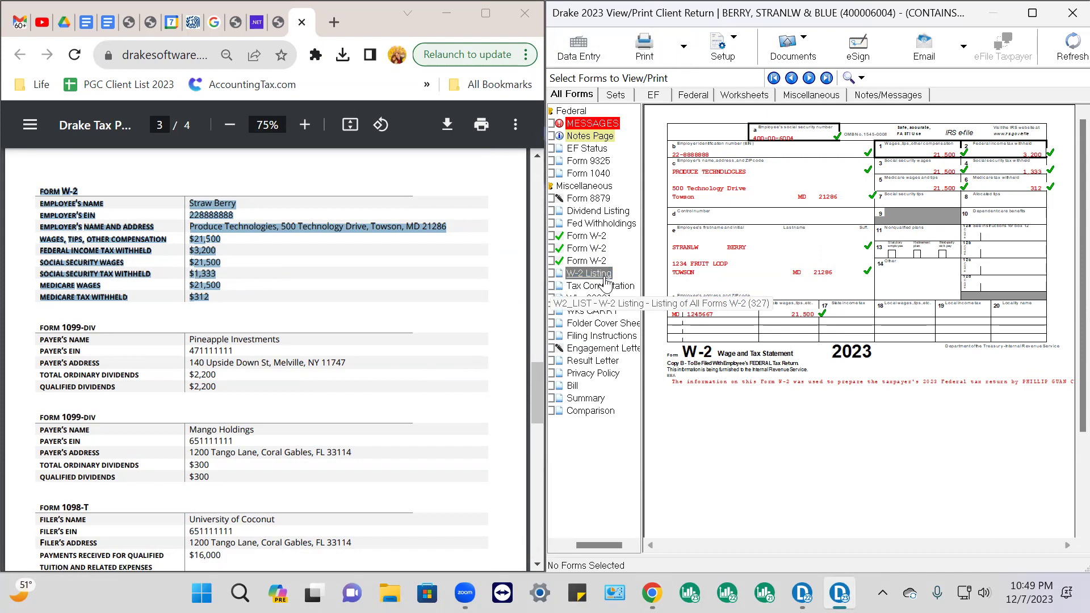
Tick the W-2 Listing totals of 85,500 wages and 8,200 federal withholding
click(605, 279)
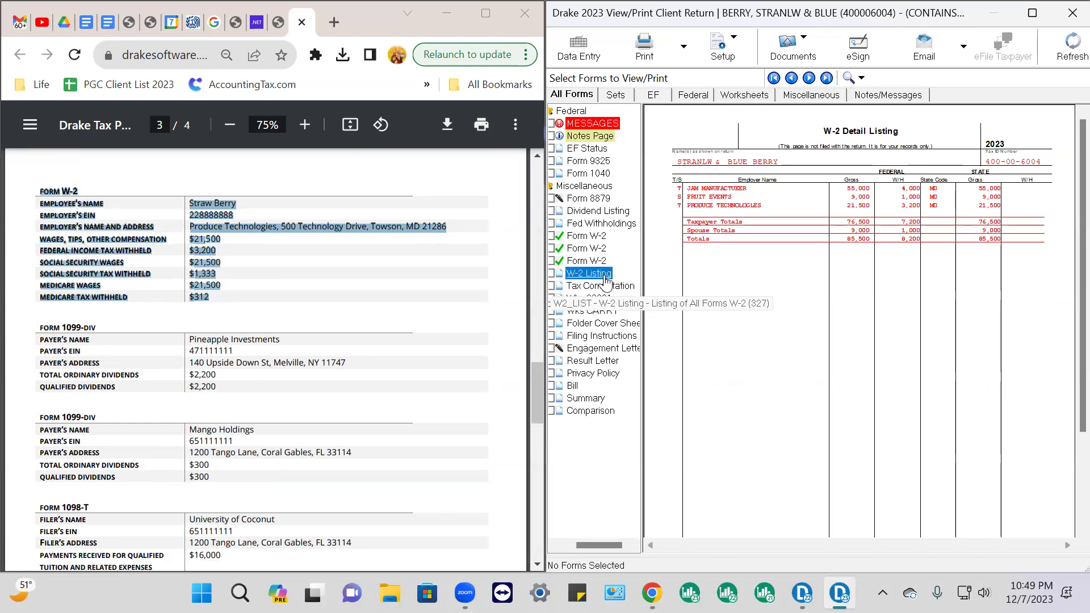
click(870, 240)
click(869, 239)
click(914, 245)
click(586, 174)
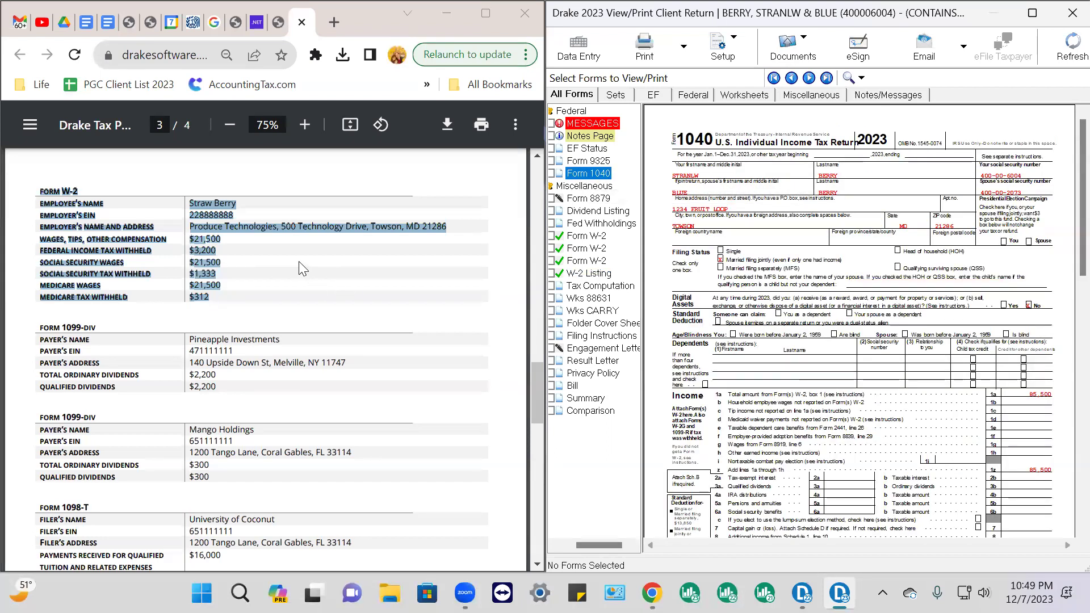
Check line 1a wages of 85,500 and the taxpayer's first name, last name and SSN
click(1063, 397)
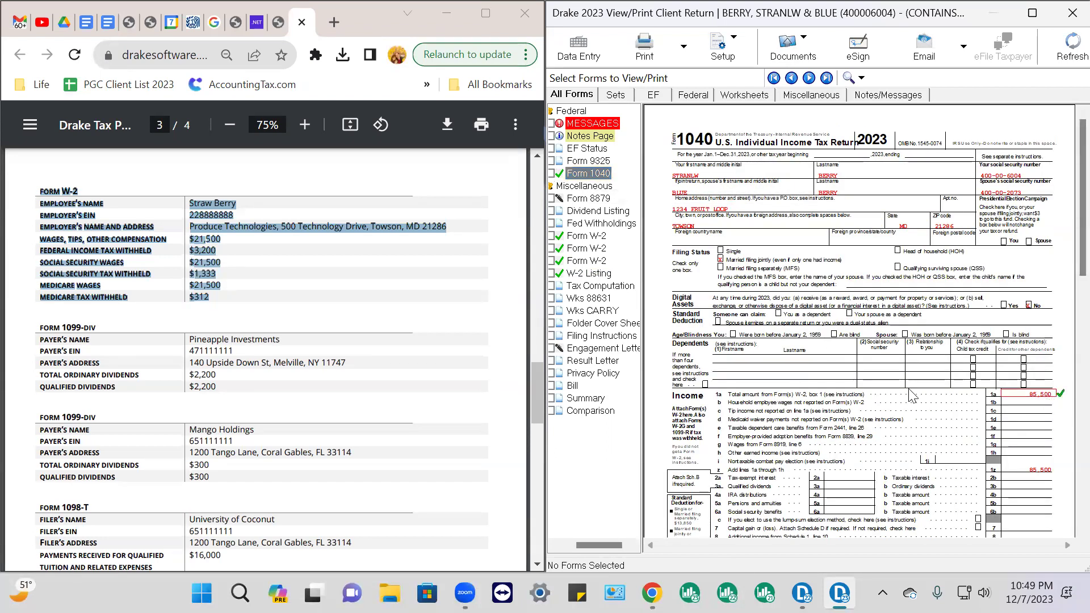
scroll(218, 308, up, 10)
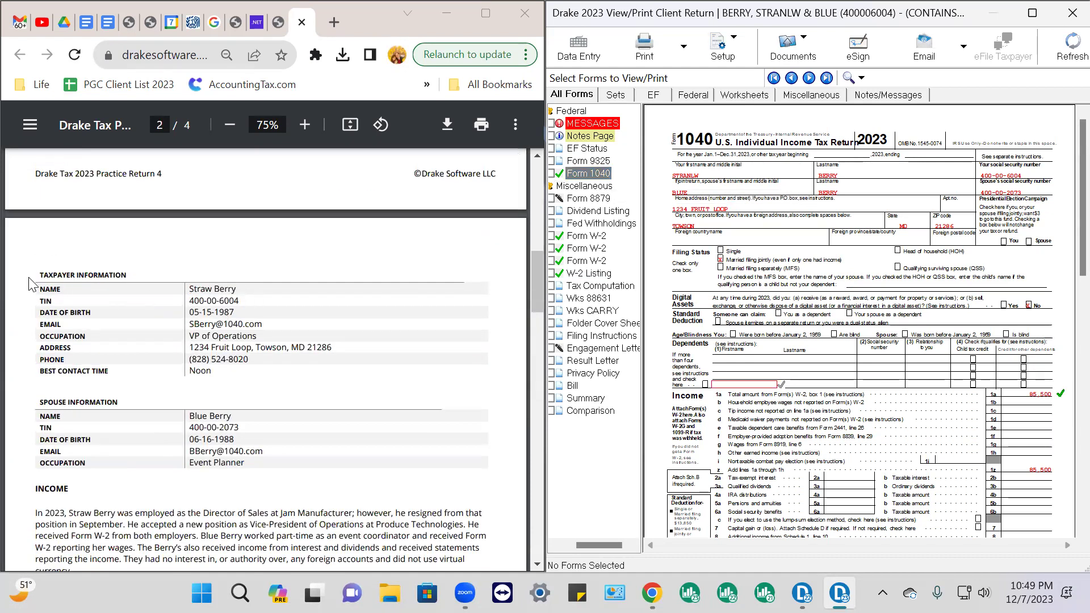
drag(42, 273, 273, 462)
click(738, 176)
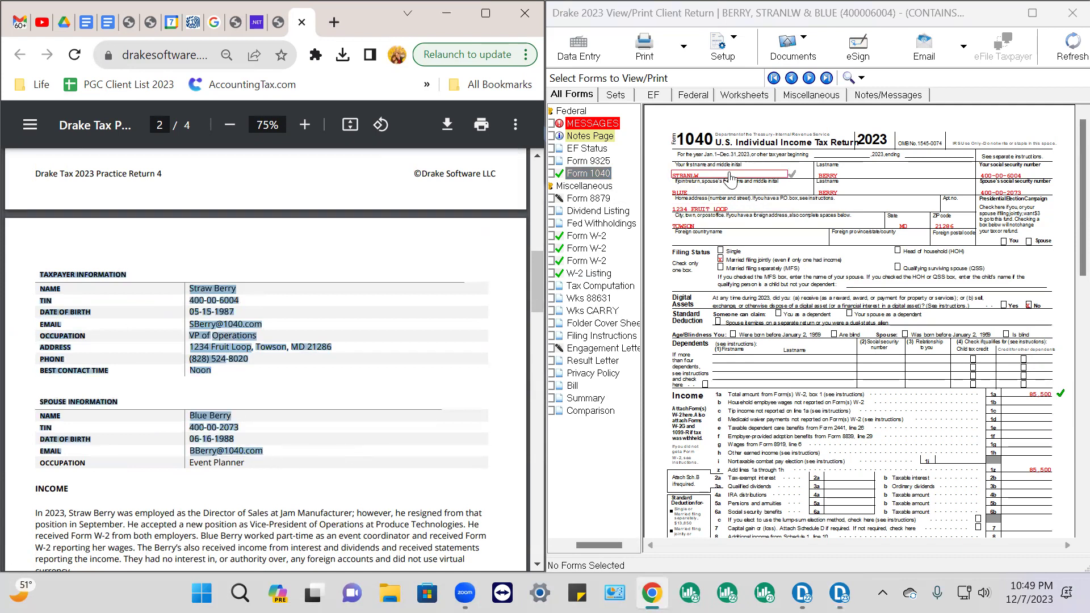
click(839, 180)
click(844, 179)
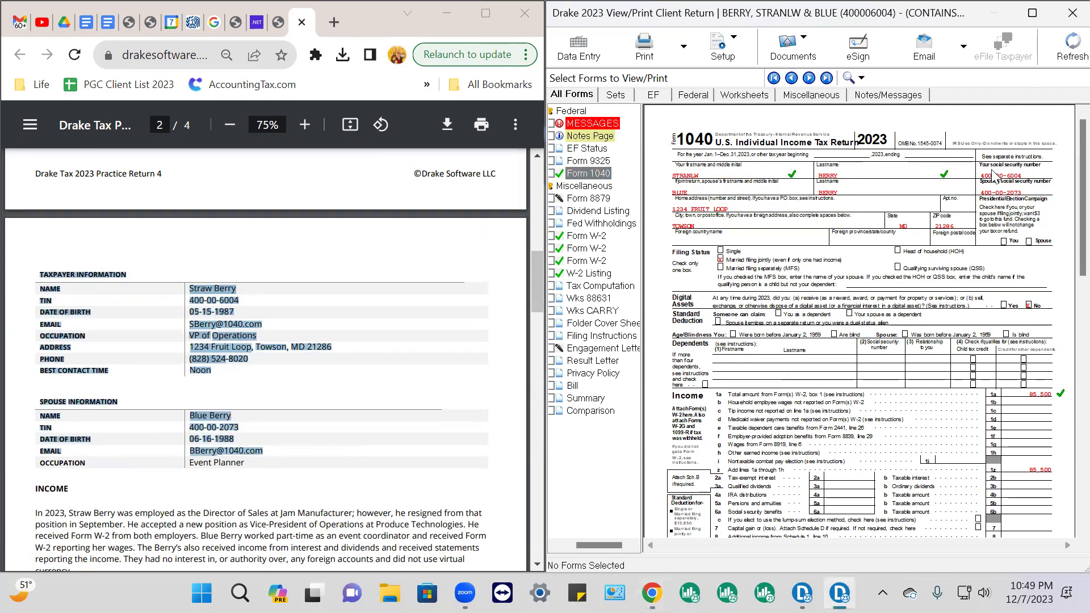
click(1023, 177)
Check the spouse's name and SSN, the TOWSON, MD address, joint filing status and line 1z
click(690, 190)
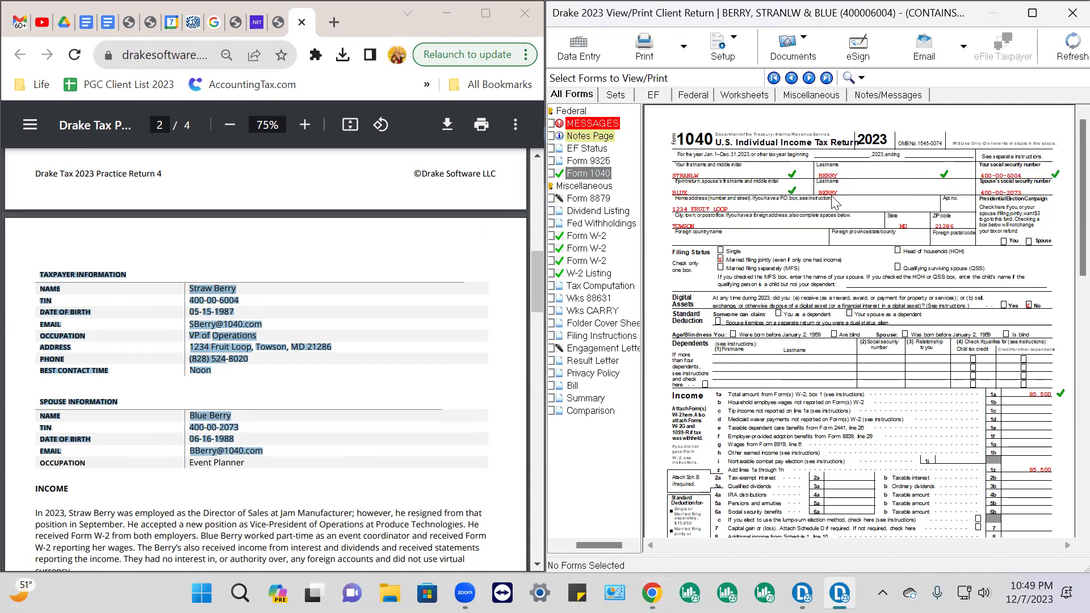
click(860, 193)
click(1013, 194)
click(740, 209)
click(949, 227)
click(911, 228)
click(714, 230)
click(721, 260)
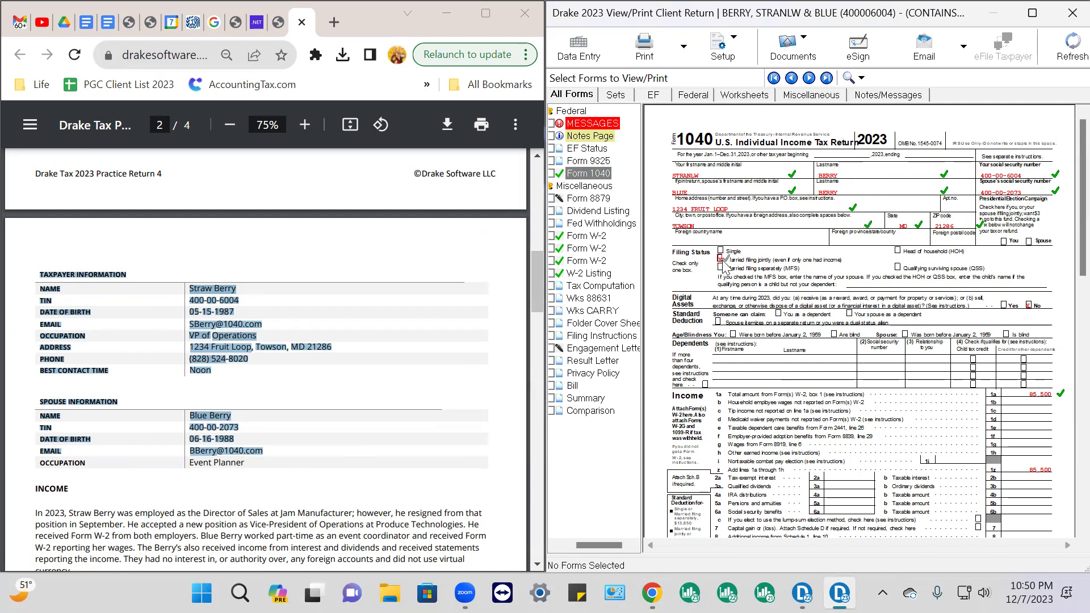
click(1047, 471)
Highlight the Form W-2 Income item and the first 1099-DIV details in the source PDF
scroll(356, 336, down, 5)
scroll(357, 336, down, 2)
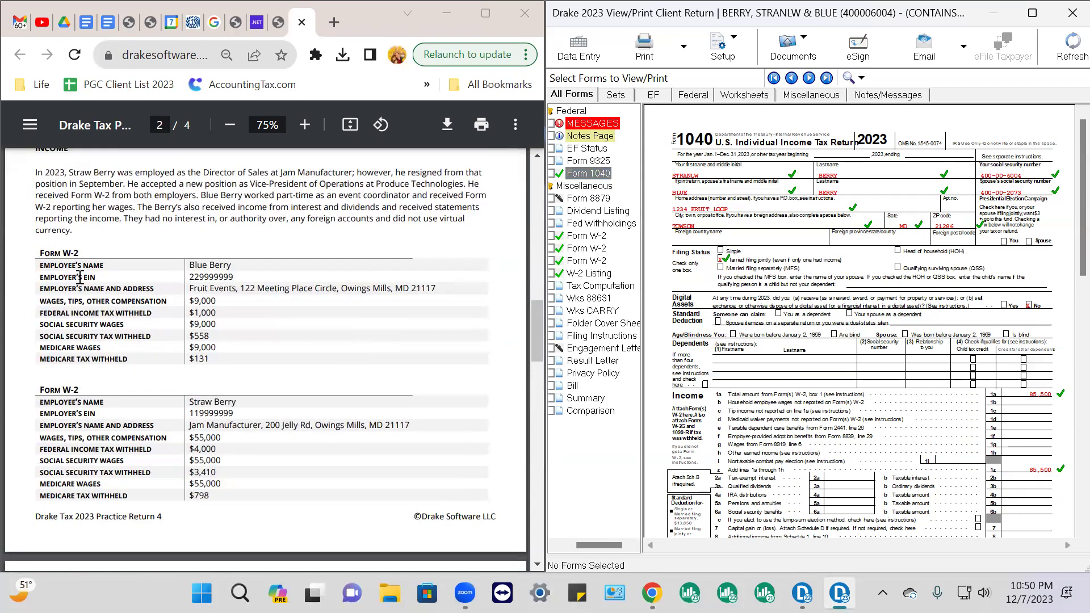
scroll(80, 277, down, 7)
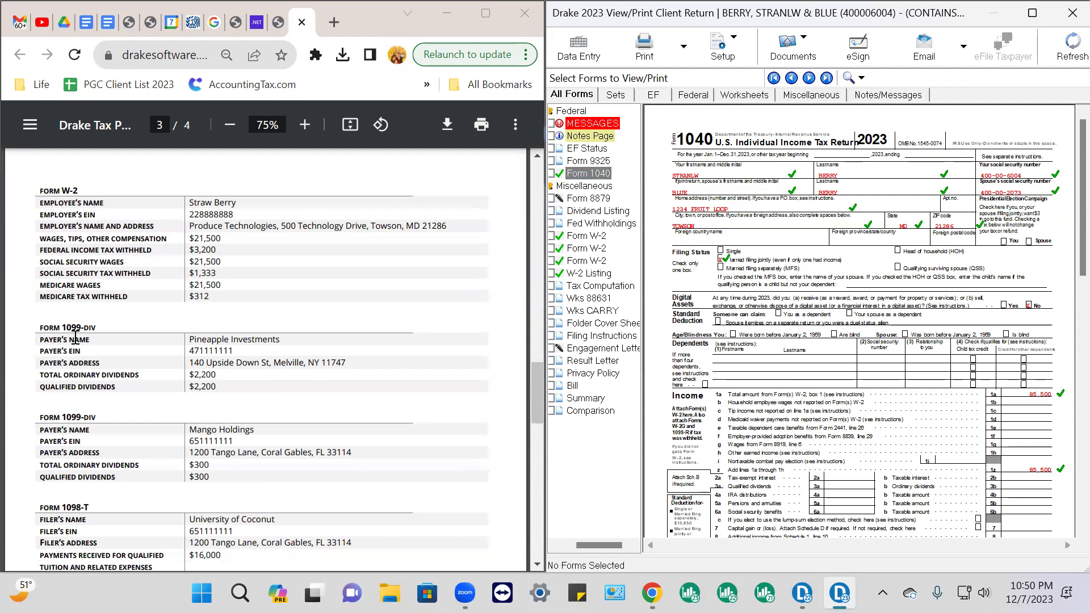
scroll(179, 328, up, 20)
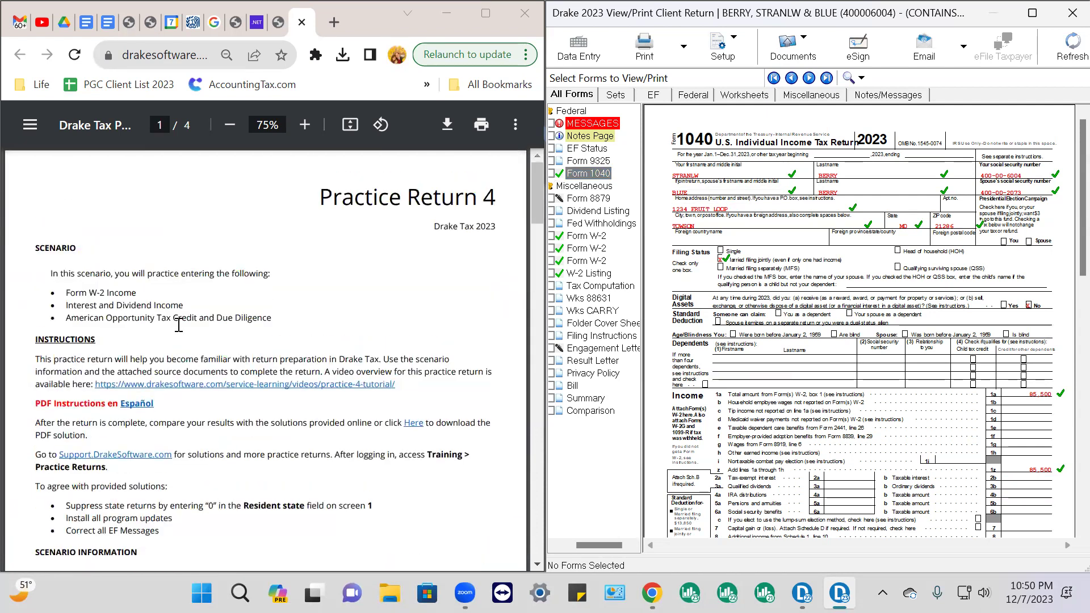
drag(64, 291, 130, 291)
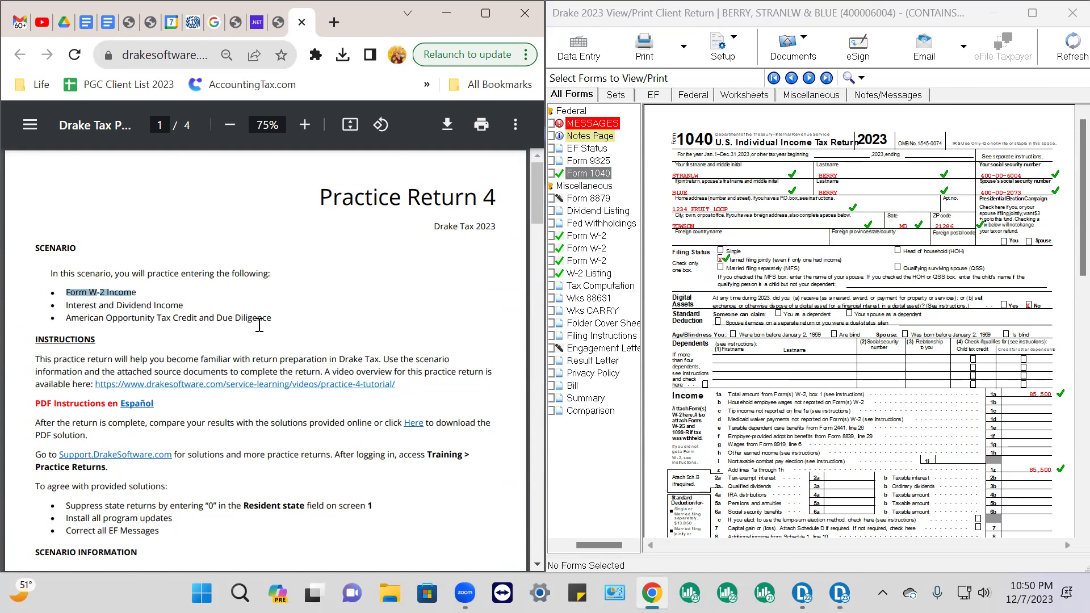
scroll(259, 328, down, 10)
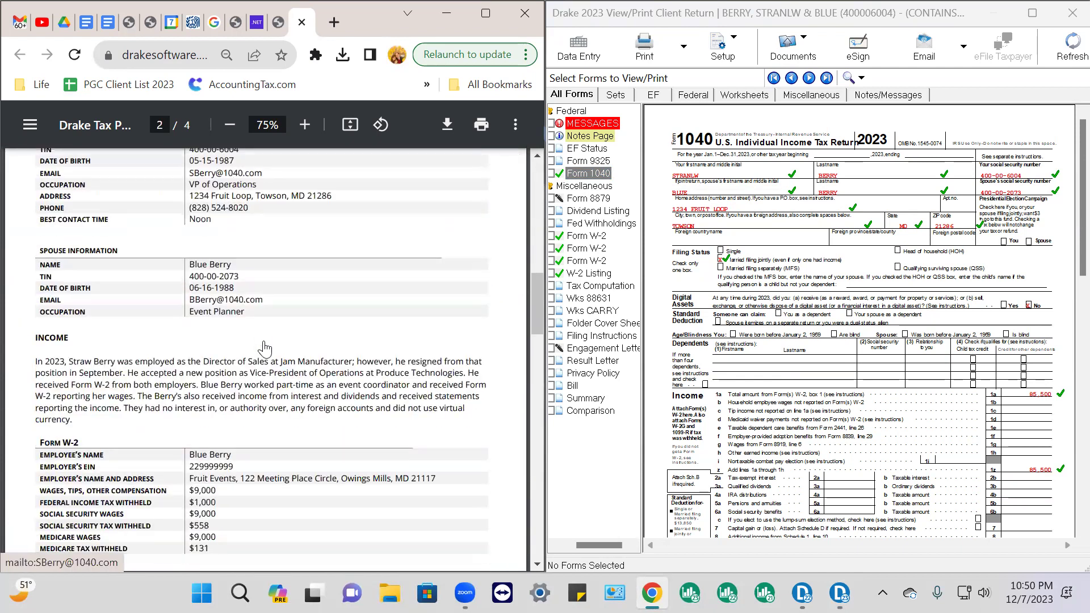
scroll(265, 349, up, 1)
scroll(265, 344, down, 10)
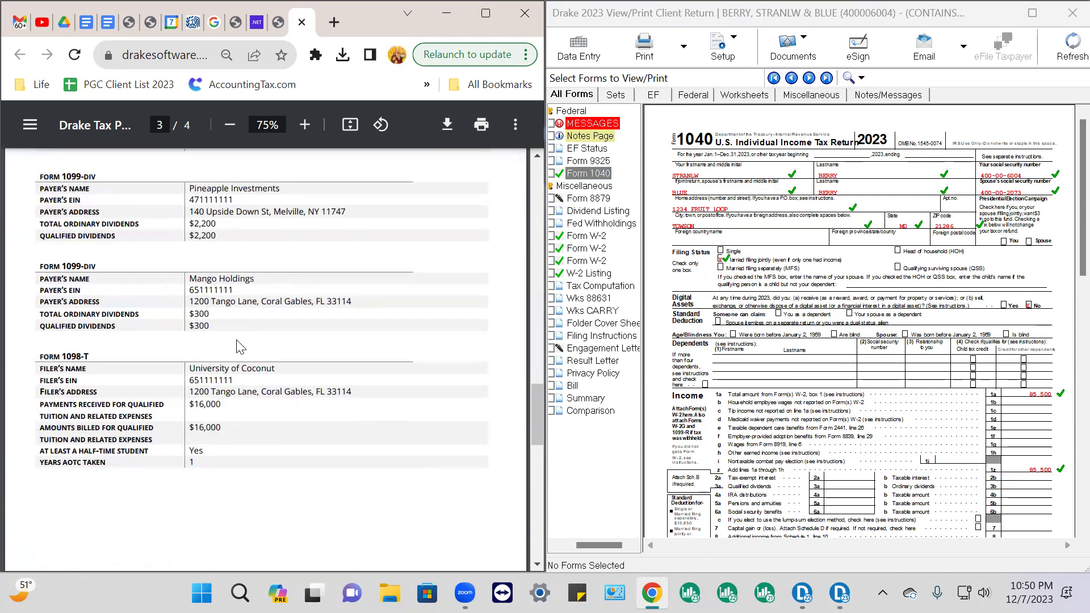
scroll(238, 347, up, 2)
drag(43, 263, 351, 313)
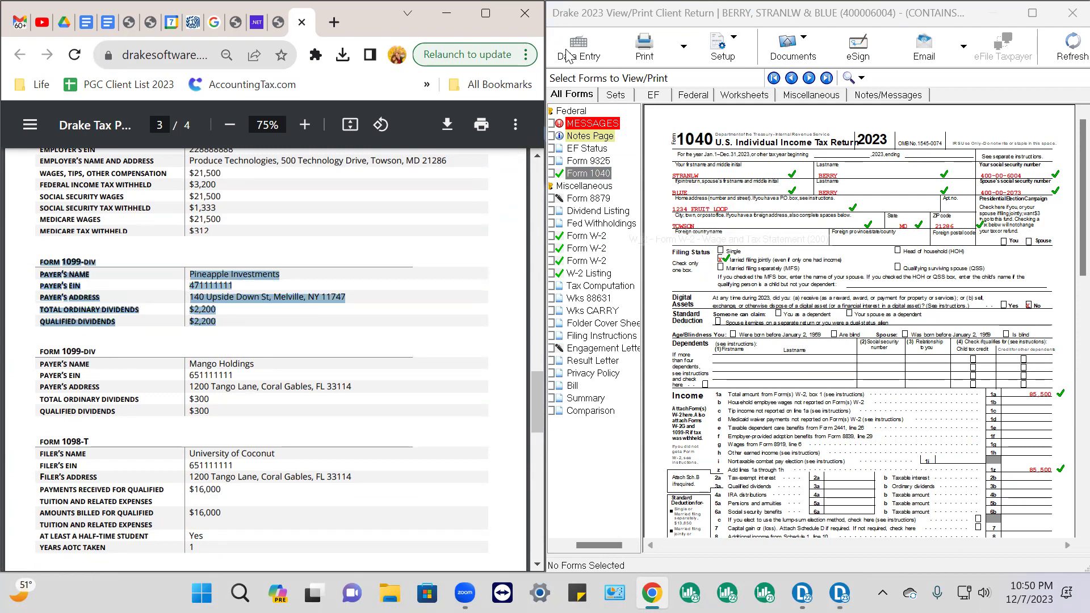
Enter 2200 ordinary and 2200 qualified dividends for Pineapple Investments on the DIV screen
click(589, 57)
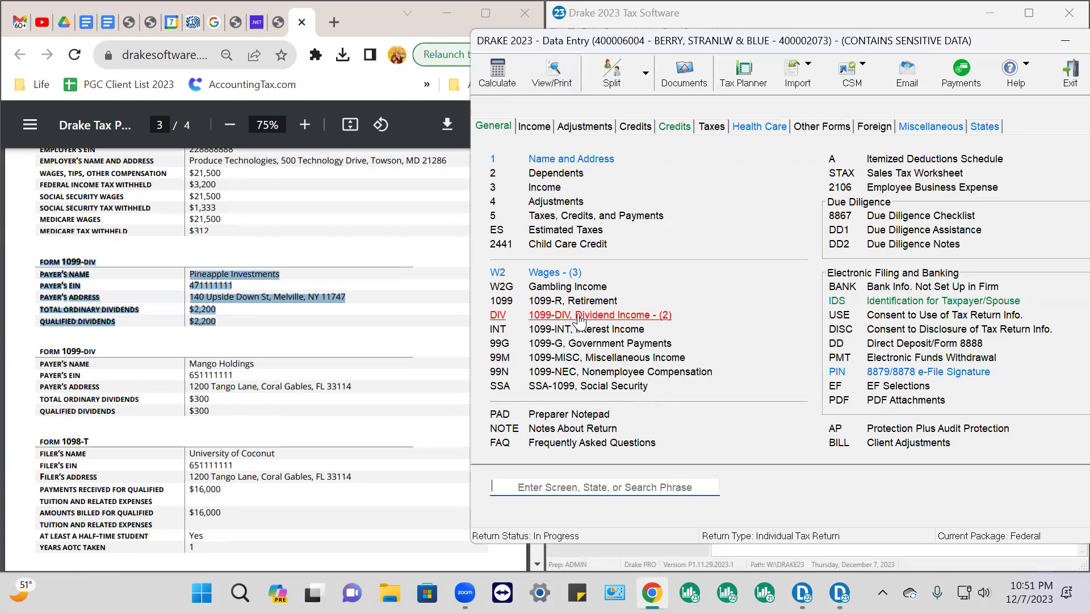
click(580, 315)
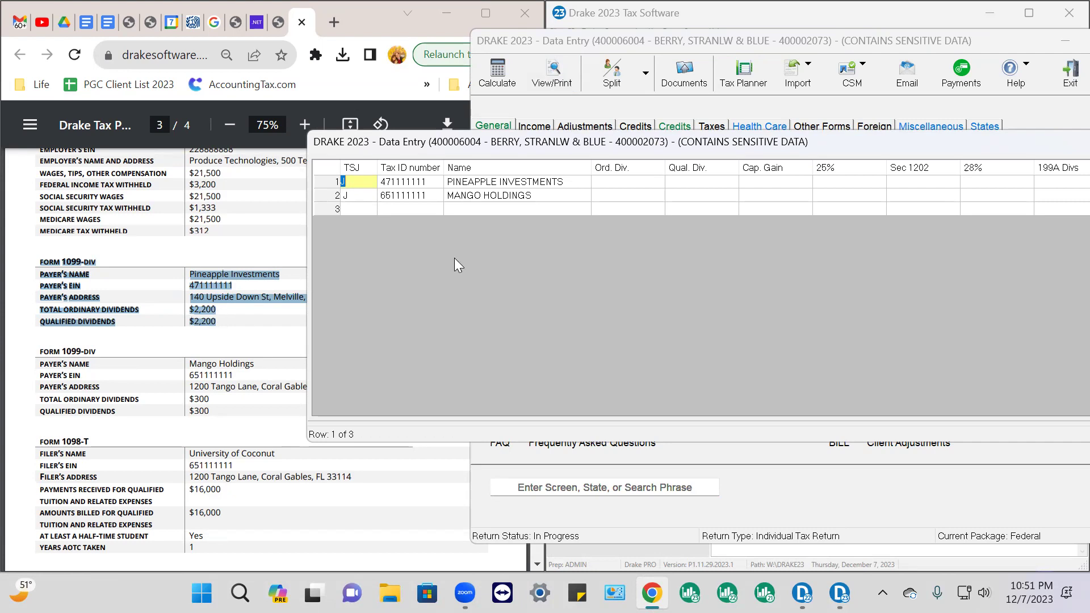
click(608, 183)
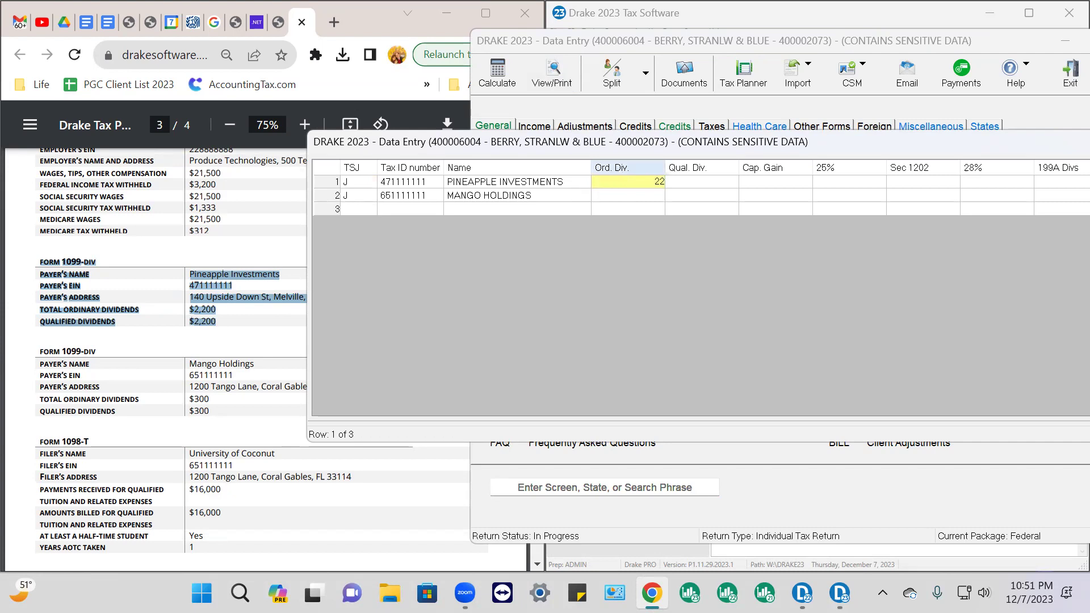
key(Tab)
text(22)
key(Tab)
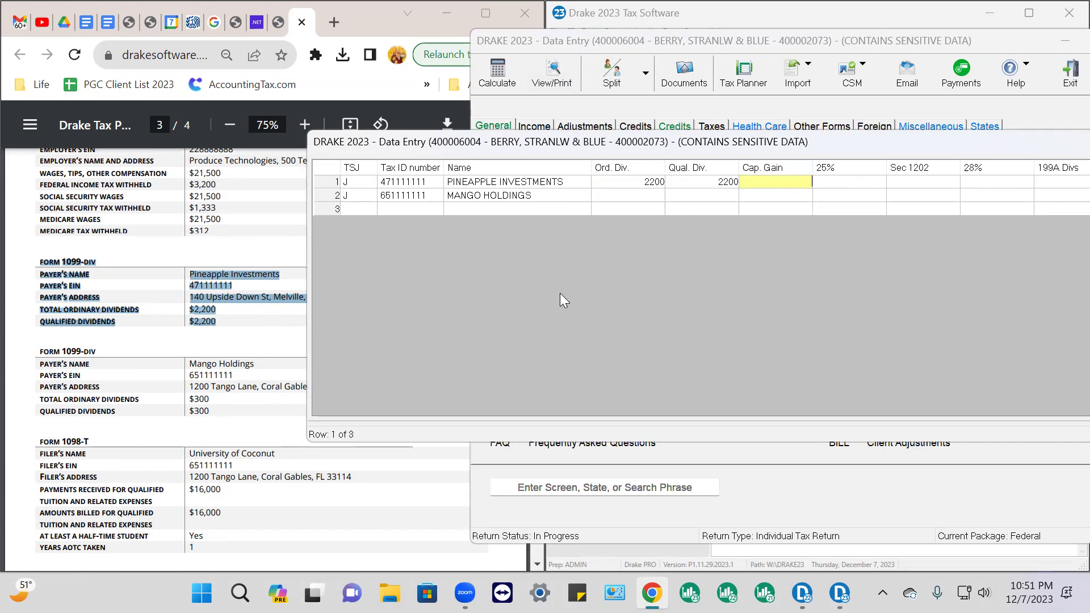
click(234, 412)
Enter 300 ordinary and 300 qualified dividends for Mango Holdings, then close the DIV grid
drag(40, 353, 243, 414)
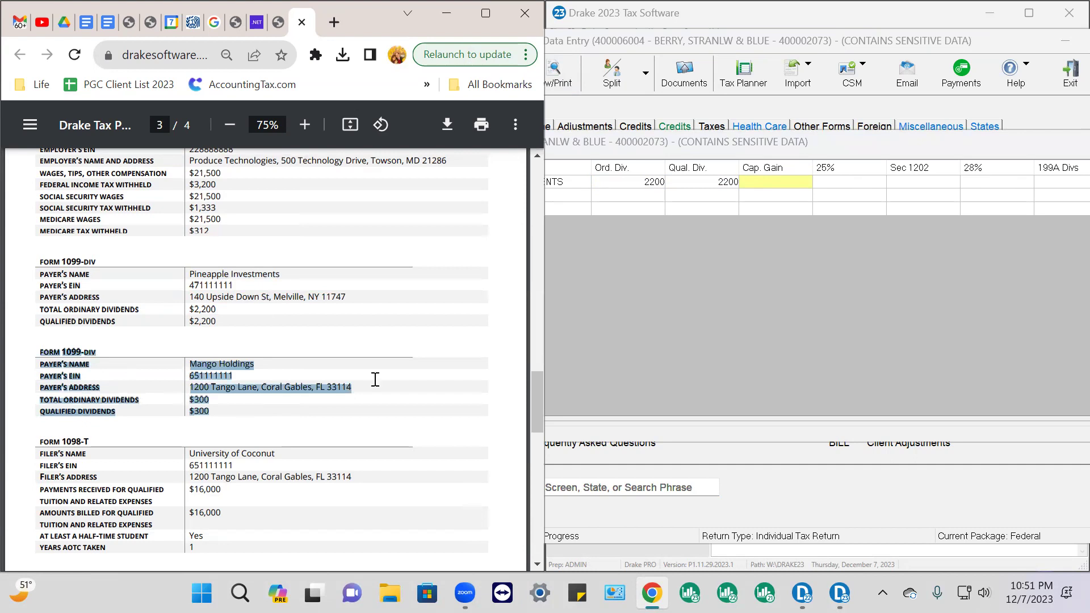
click(612, 197)
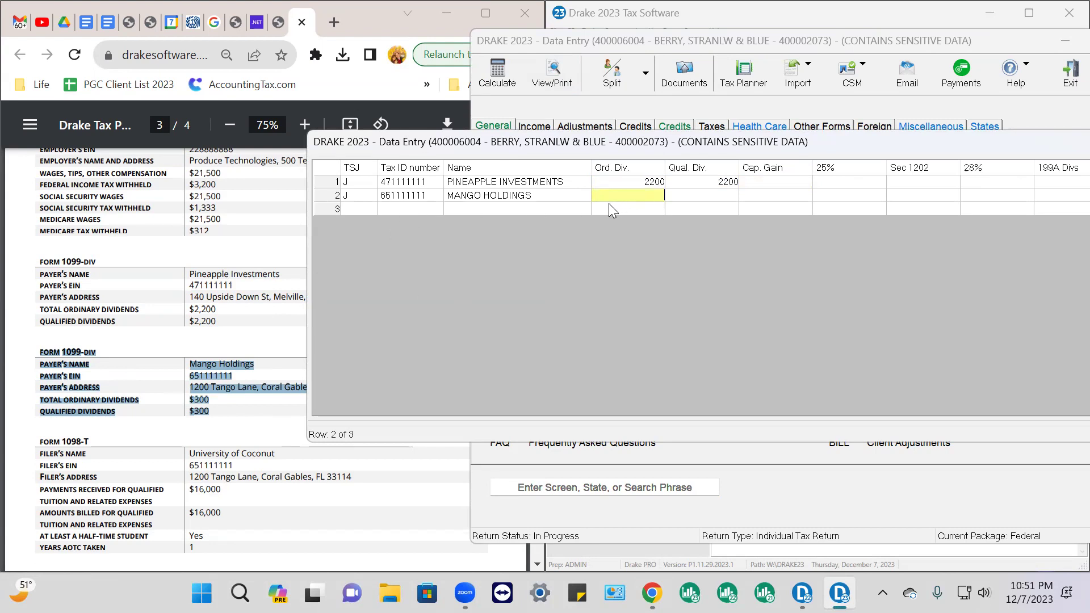
text(300)
key(Tab)
text(300)
key(Tab)
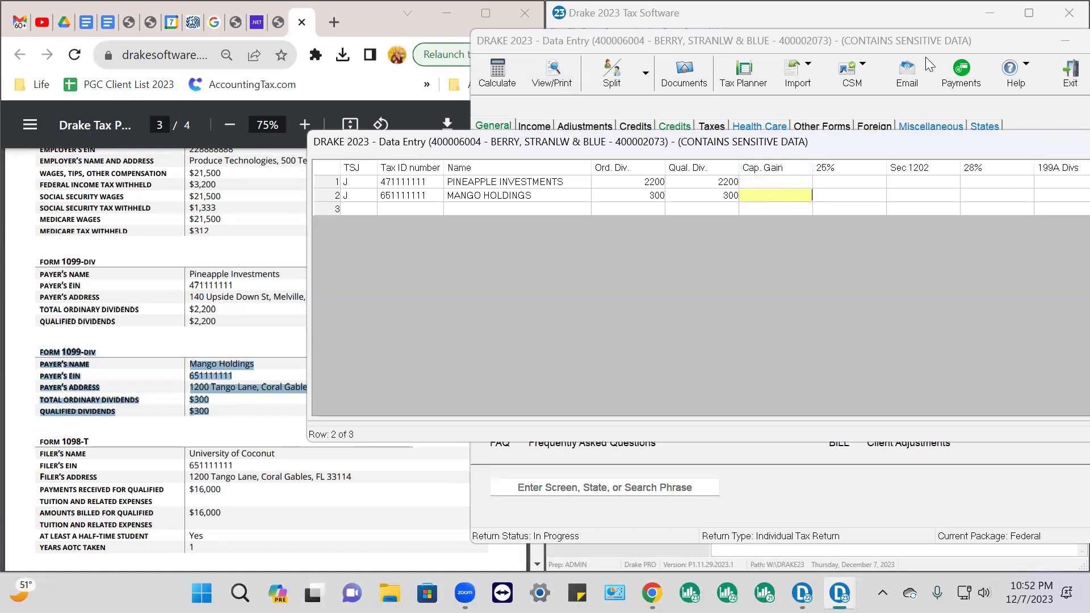
double_click(974, 140)
click(1064, 152)
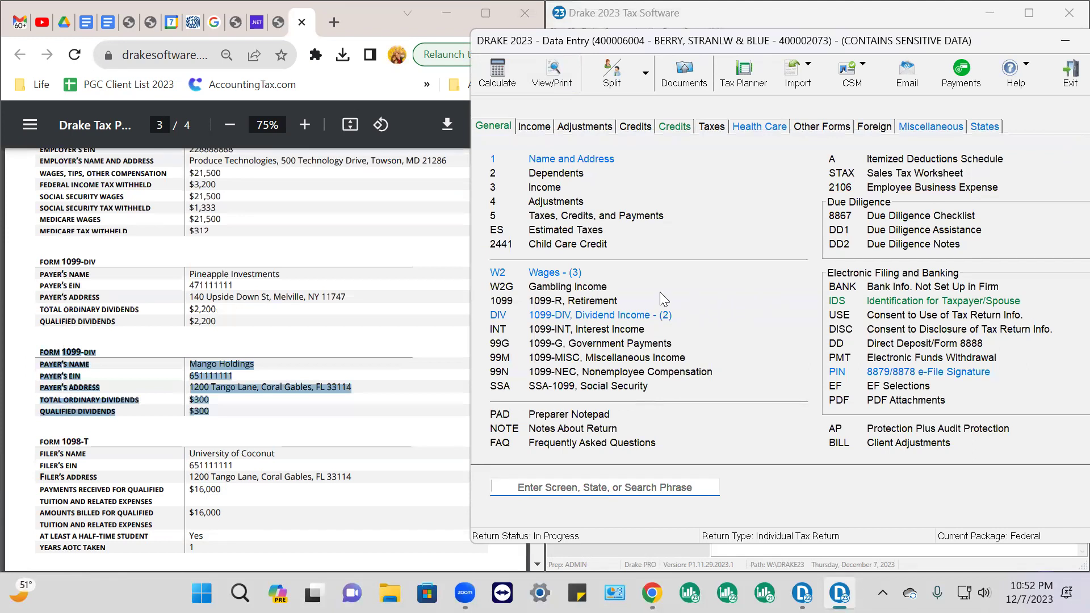
Calculate the return via View/Print and dismiss the state module error report
click(559, 67)
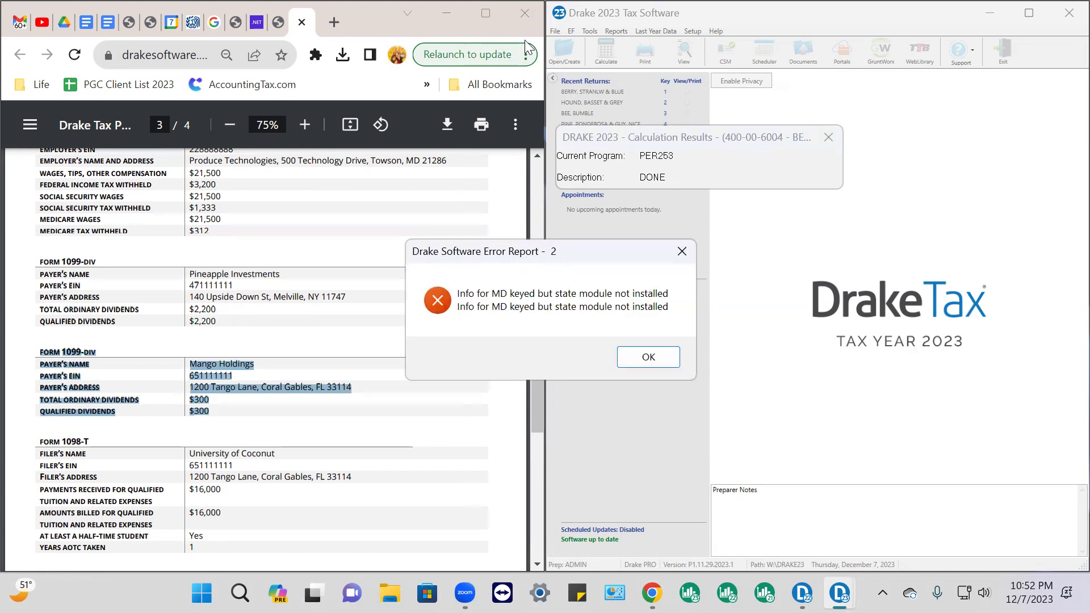
click(660, 359)
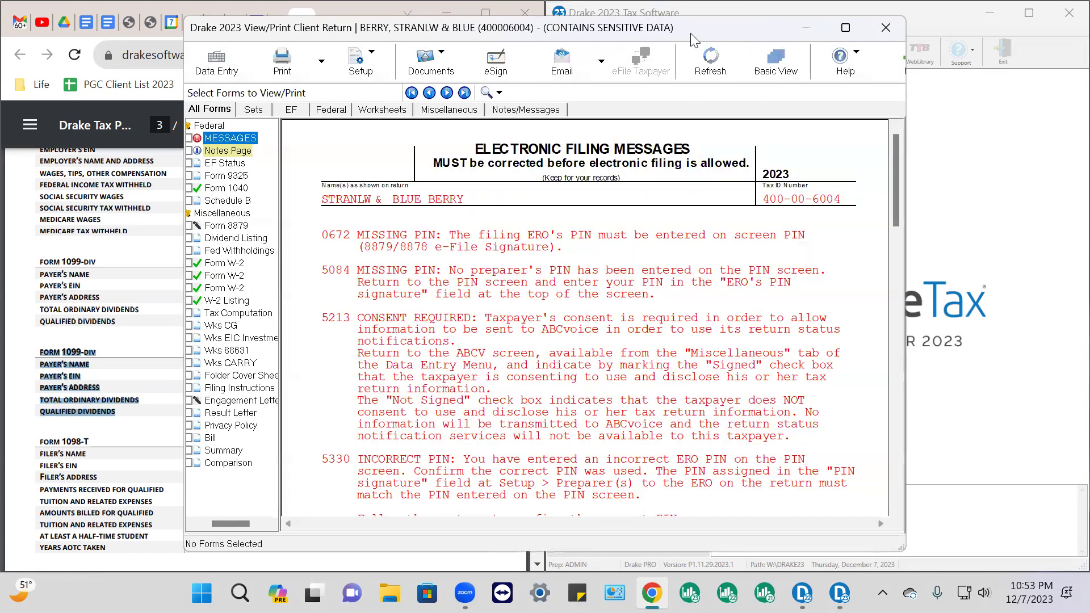
Enlarge the forms window and tick both qualified dividends (2,200 and 300) on the Dividend Listing
drag(690, 26, 1088, 40)
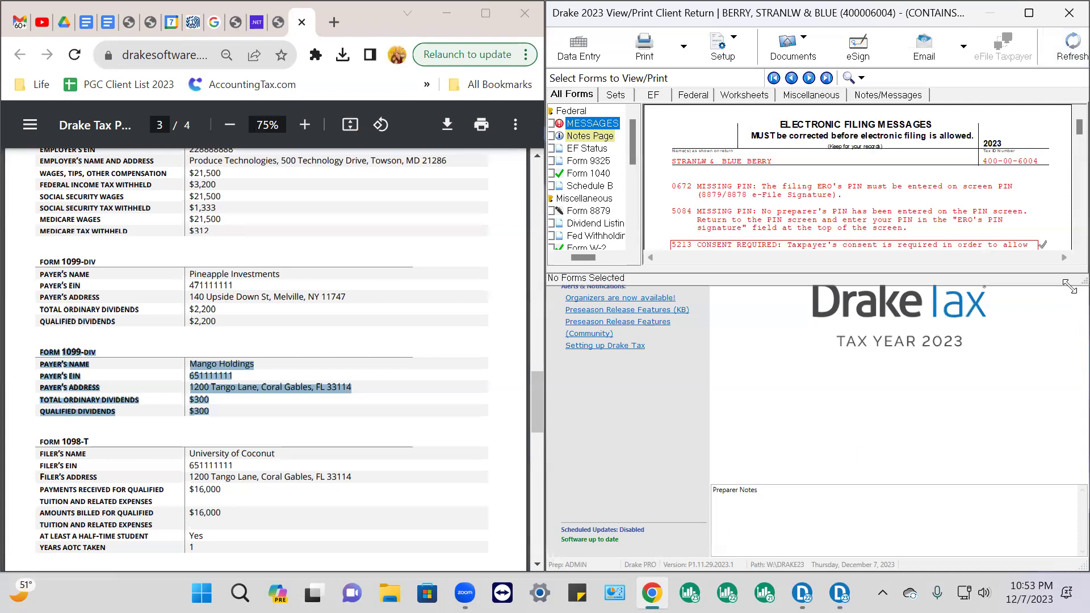
drag(1069, 287, 1064, 566)
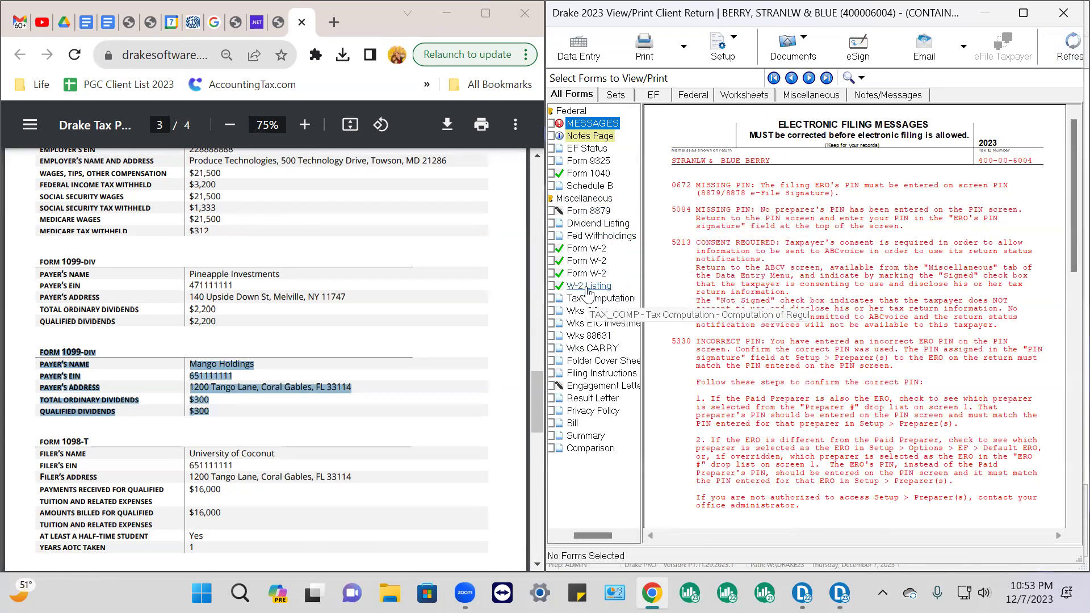
click(597, 225)
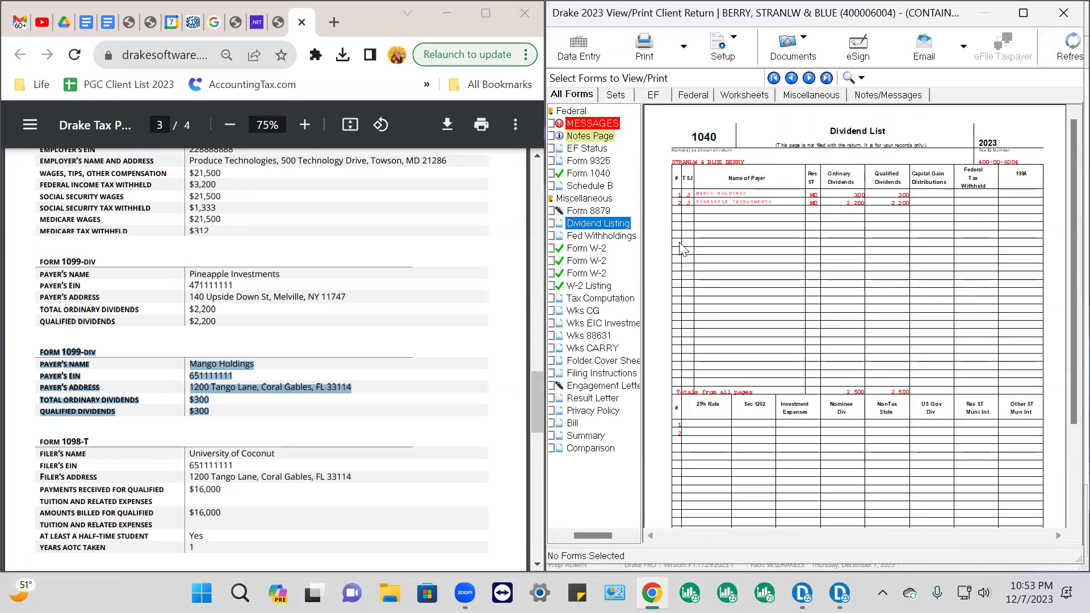
click(916, 195)
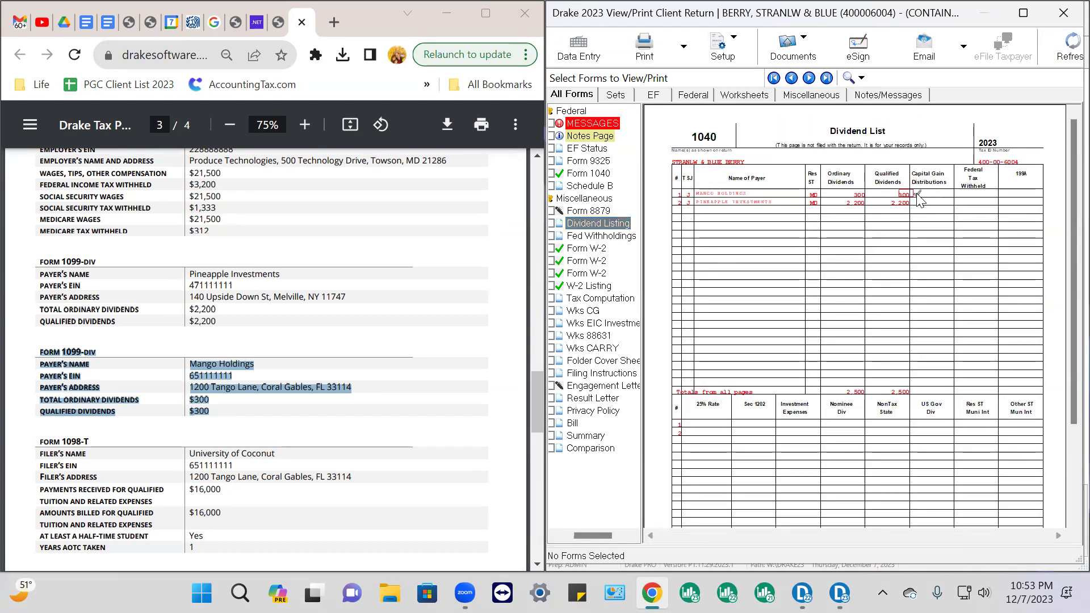
click(918, 202)
Tick Schedule B's 300 and 2,200 dividends and Form 1040 lines 3a and 3b (2,500) as reviewed
click(605, 189)
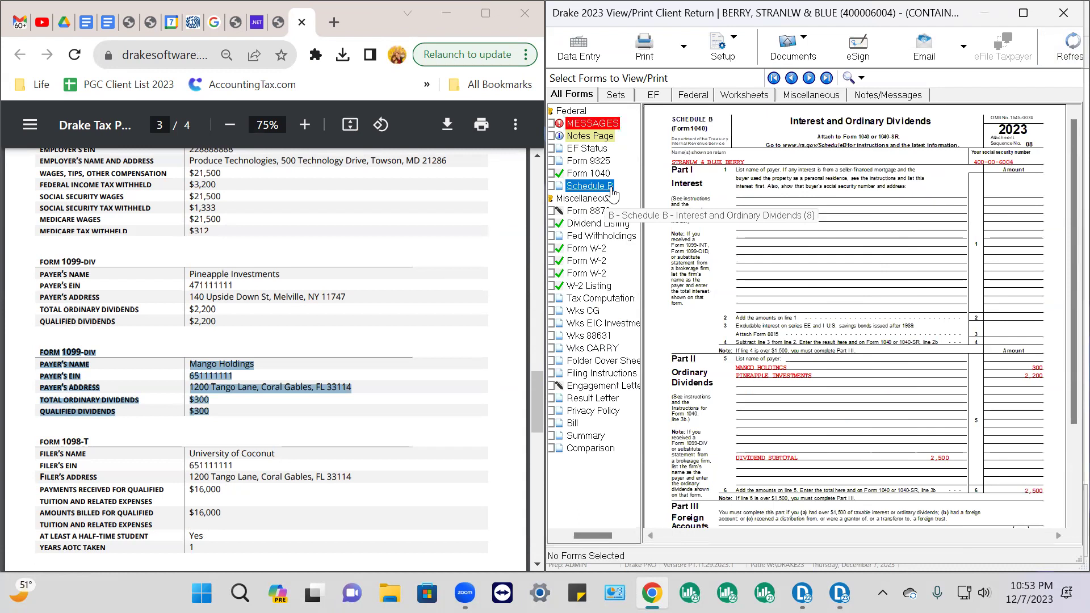
click(1050, 367)
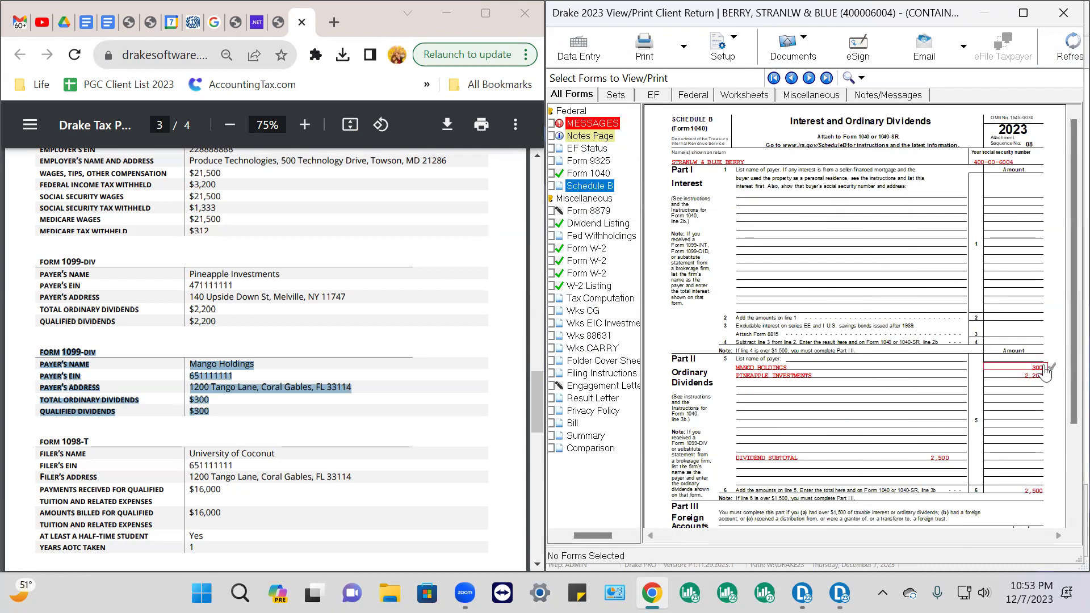
click(1050, 375)
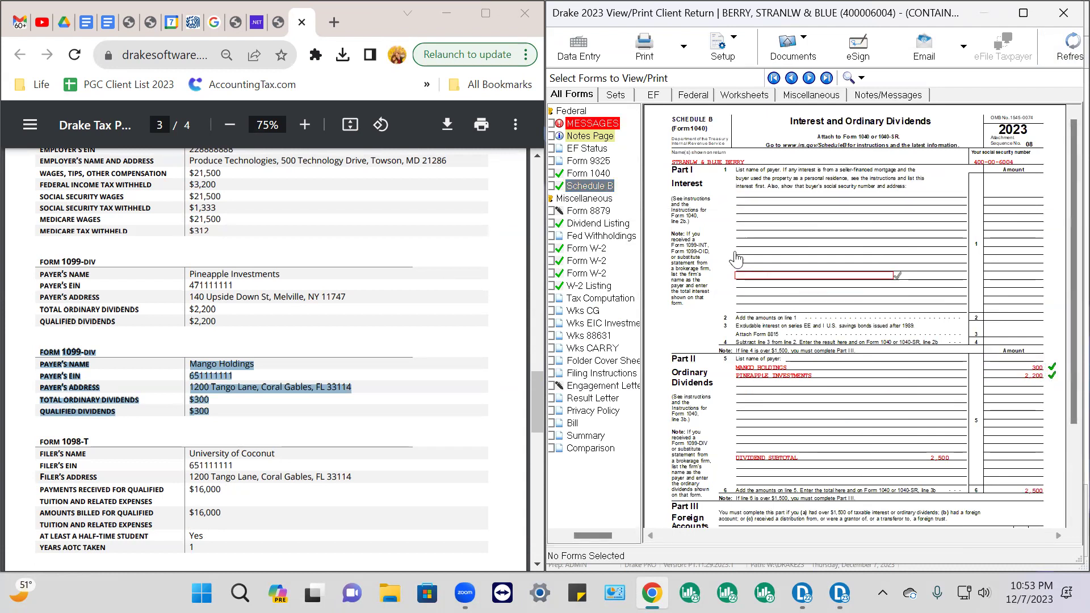
click(594, 174)
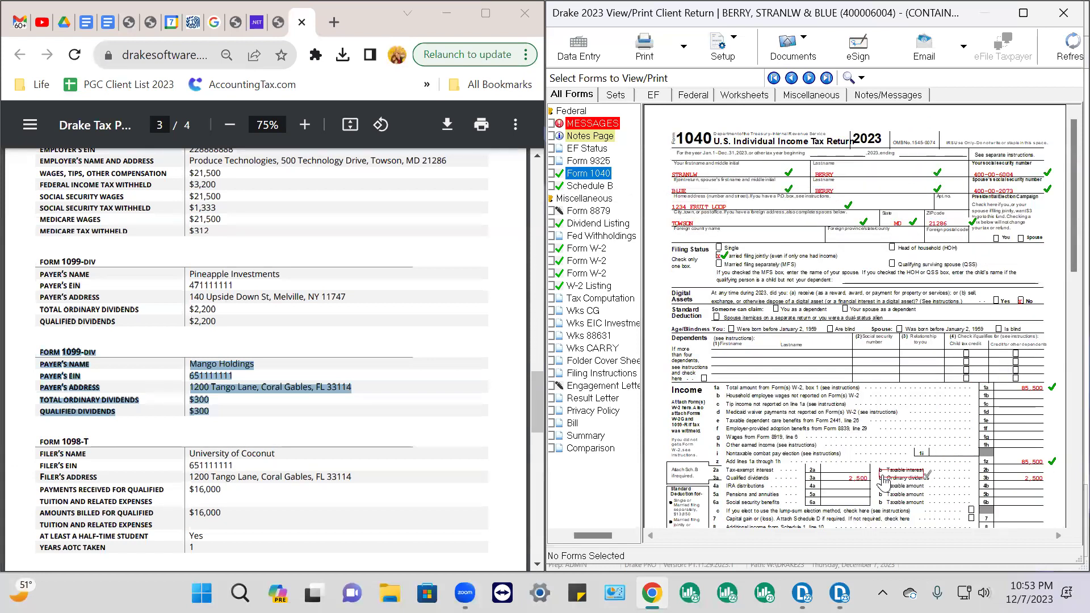
click(873, 480)
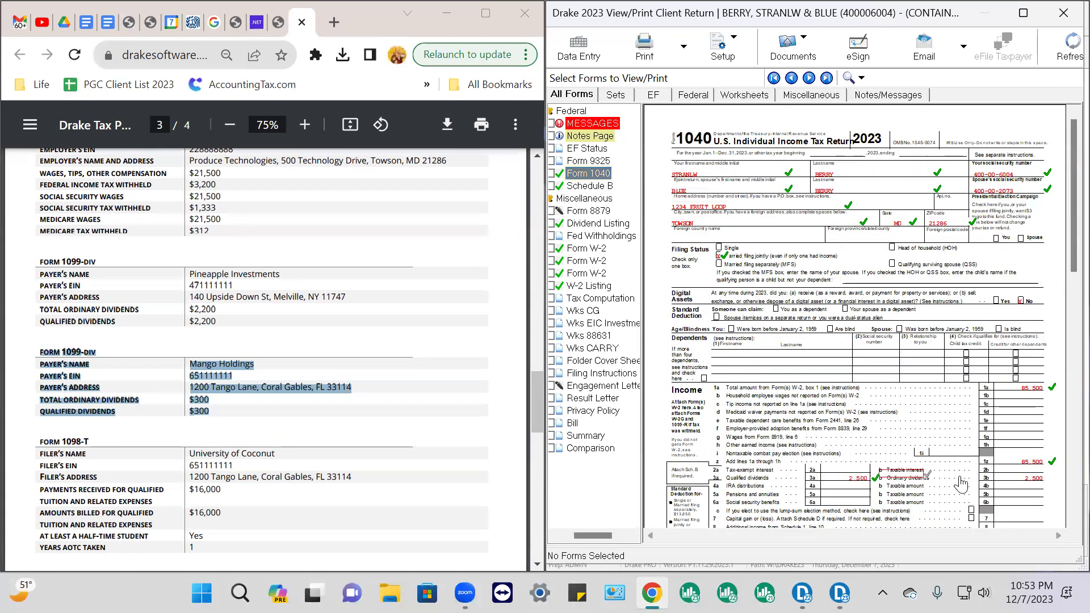
click(1044, 483)
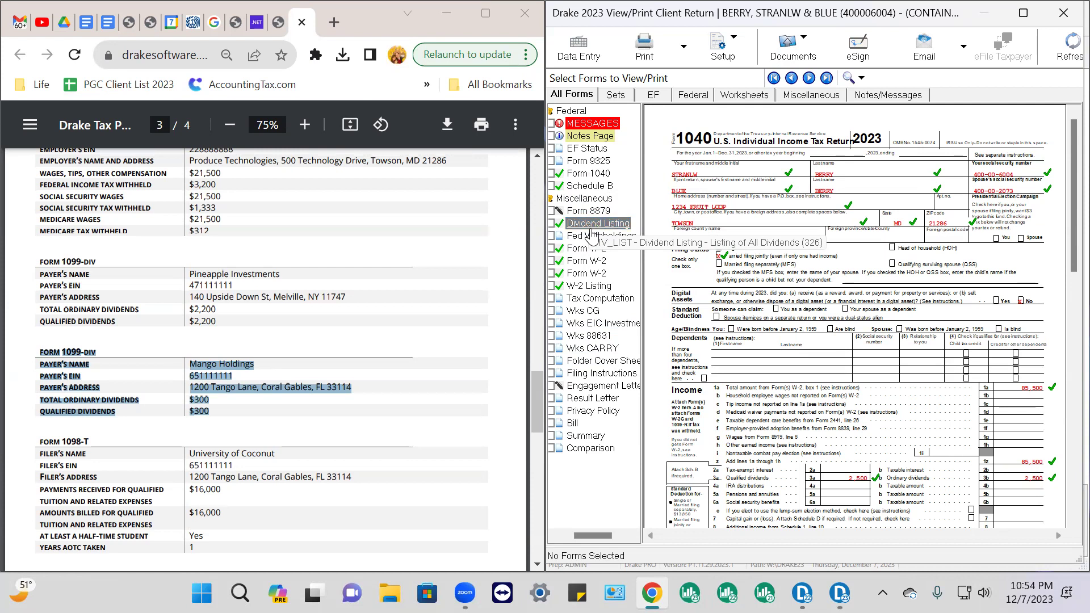
Mark the Dividend List's 2,500 ordinary and qualified totals and Schedule B line 6 reviewed
click(591, 227)
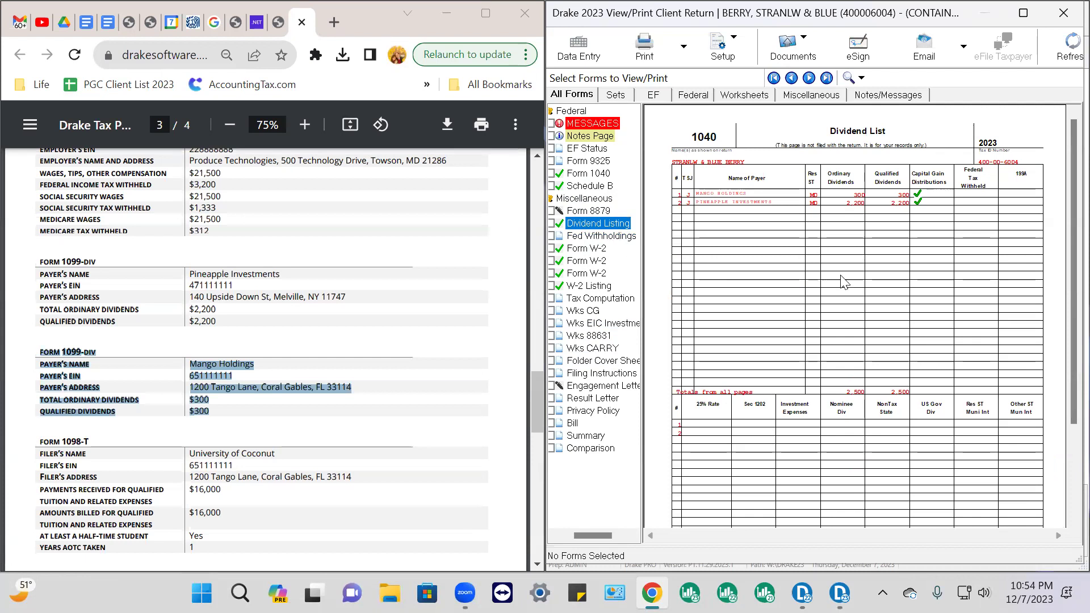
click(918, 392)
click(872, 392)
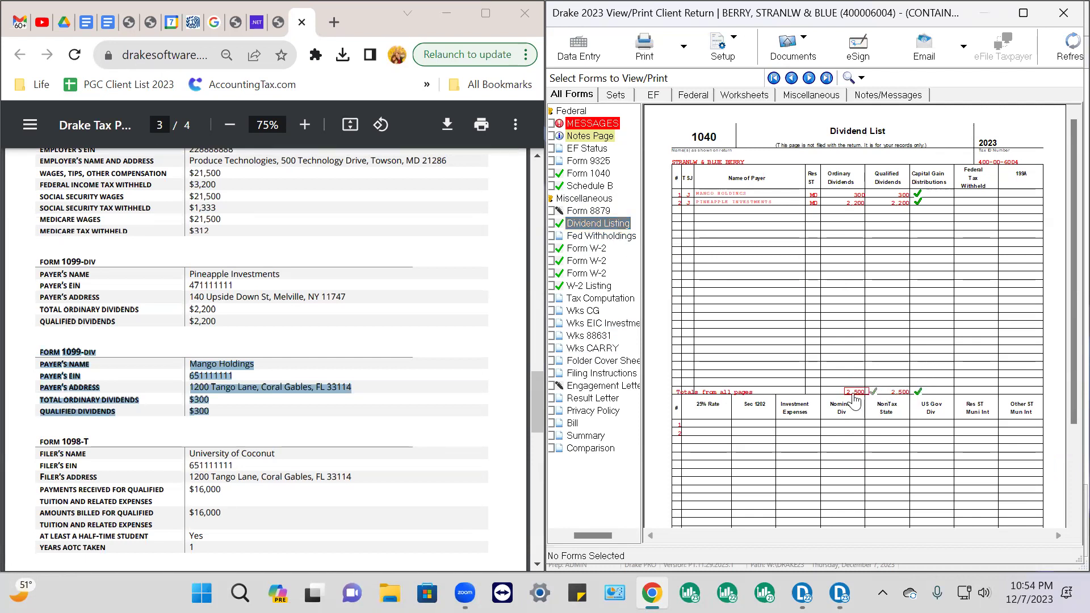
click(605, 192)
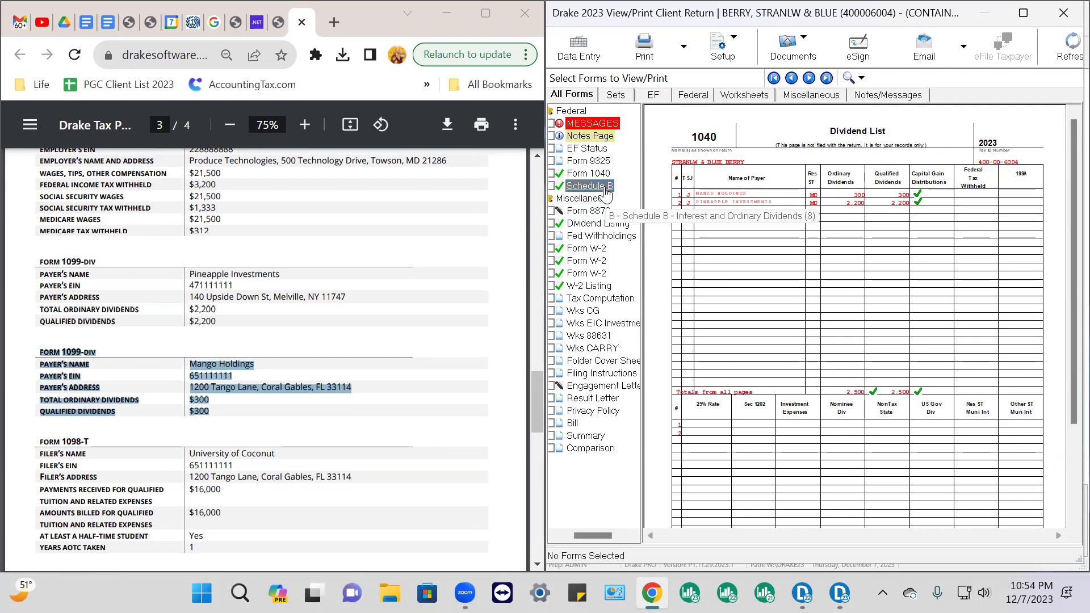
click(1048, 491)
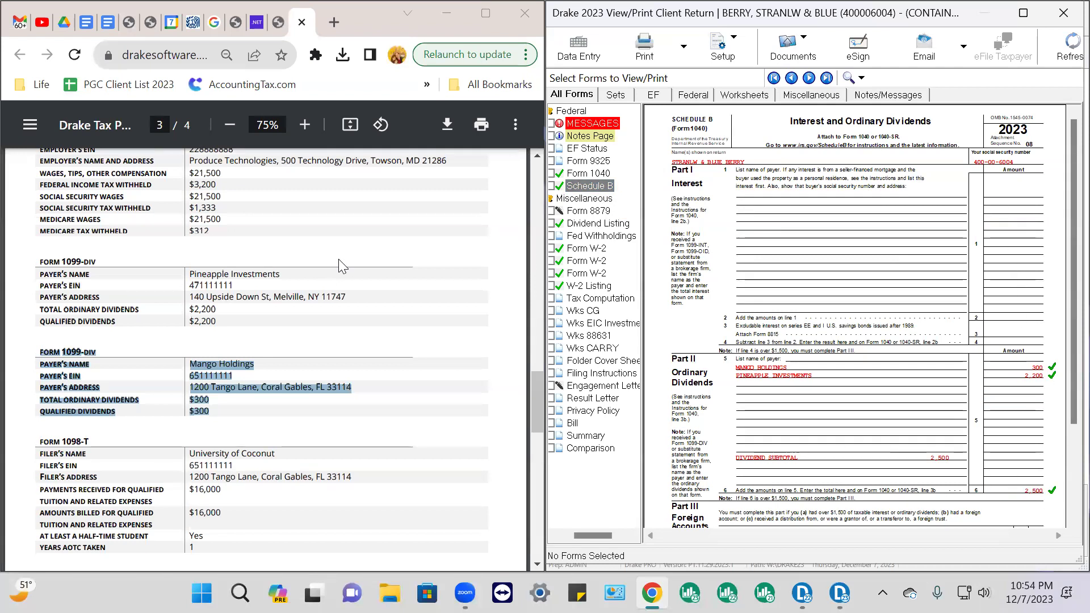
click(590, 174)
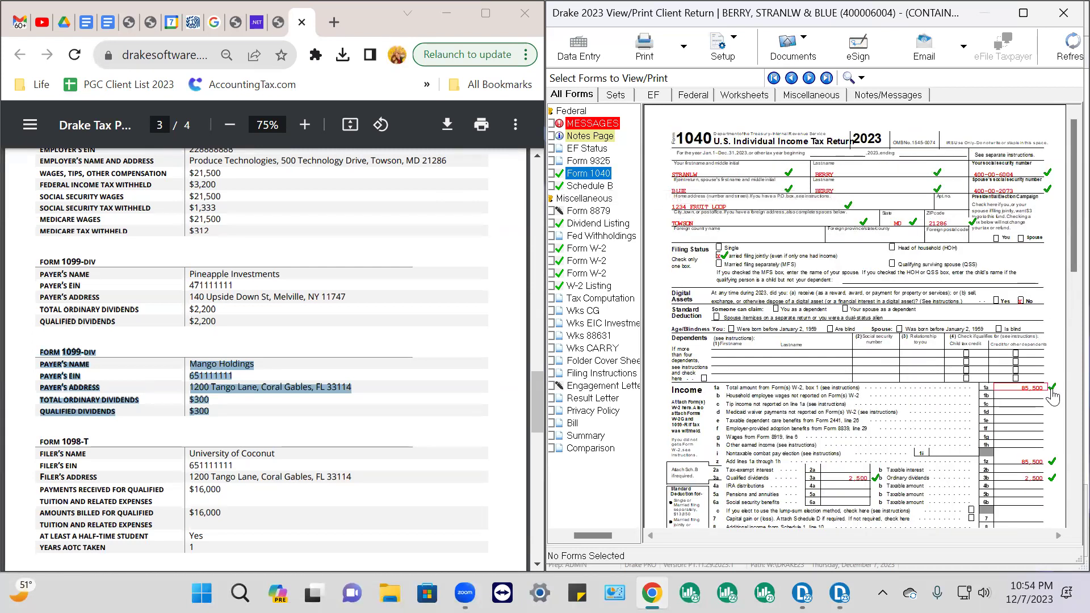
Scroll Form 1040 through line 15 and highlight the 1098-T details in the practice instructions
scroll(990, 390, down, 3)
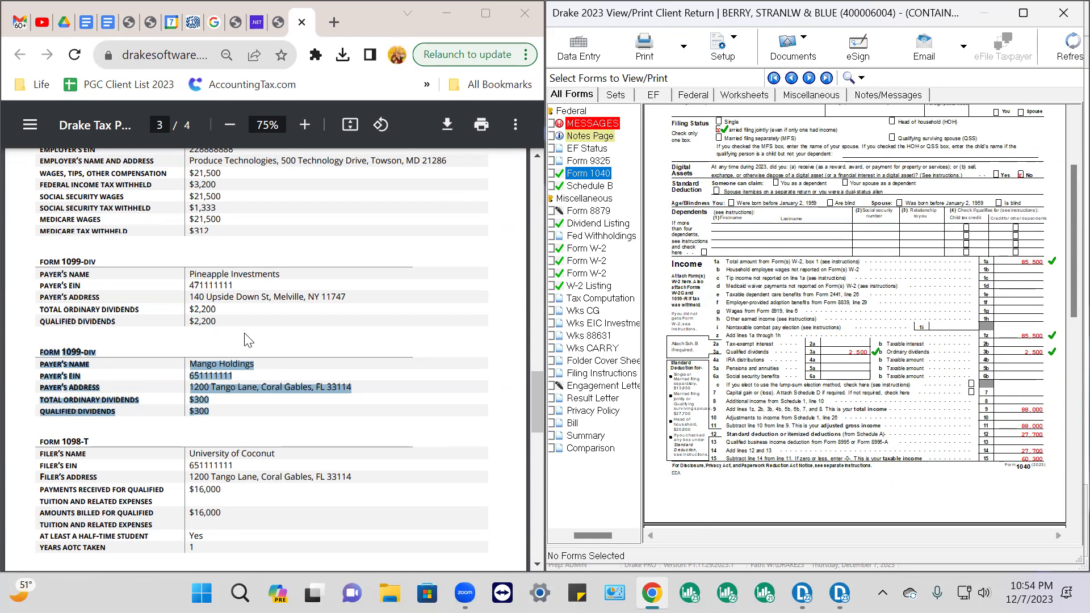
scroll(252, 334, down, 3)
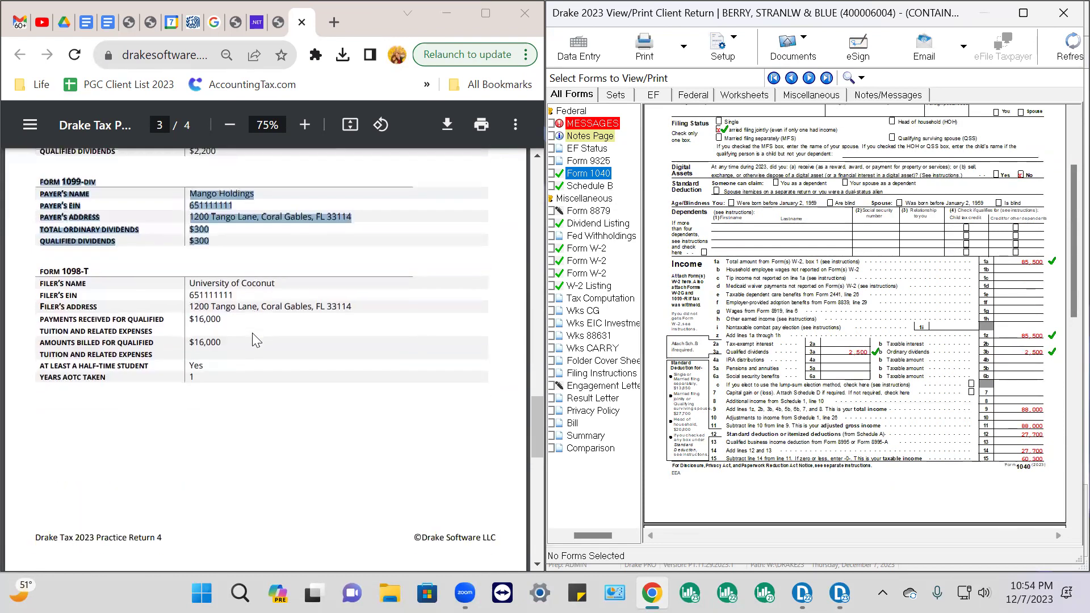
drag(36, 268, 199, 385)
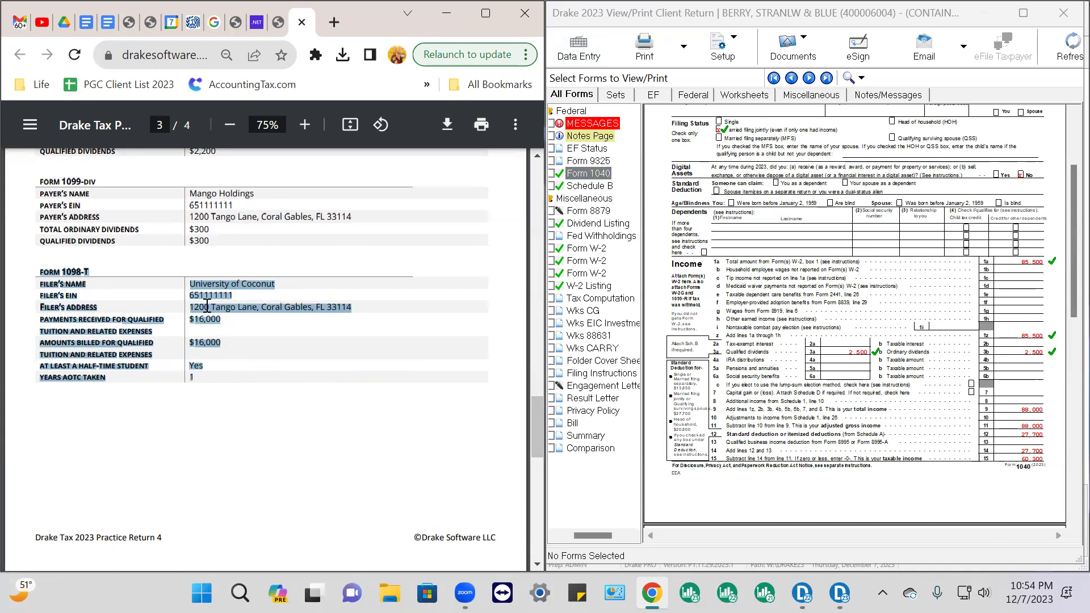
scroll(281, 294, up, 15)
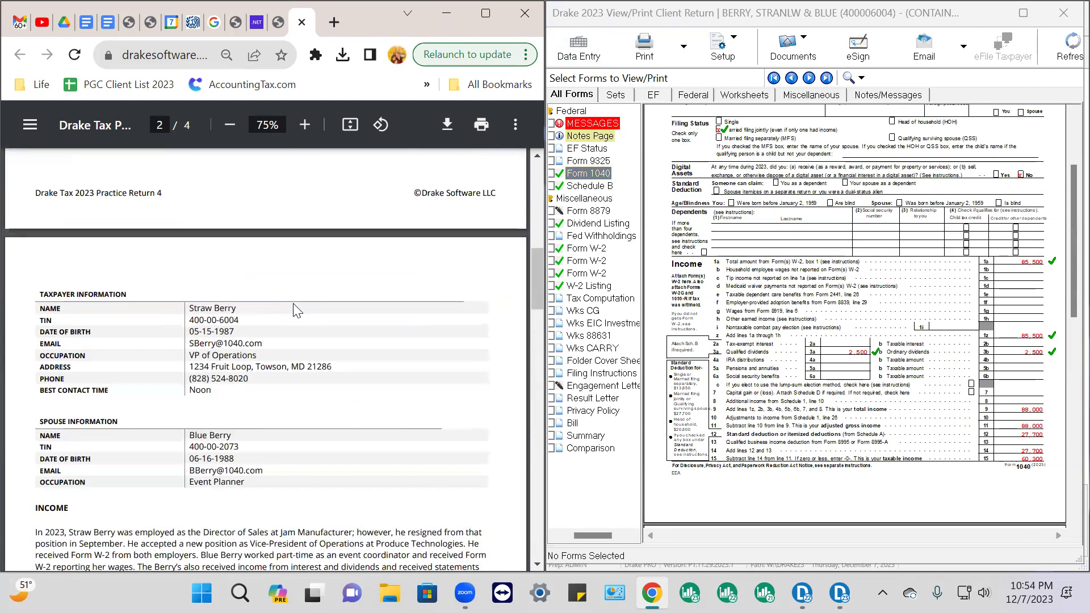
scroll(290, 306, down, 3)
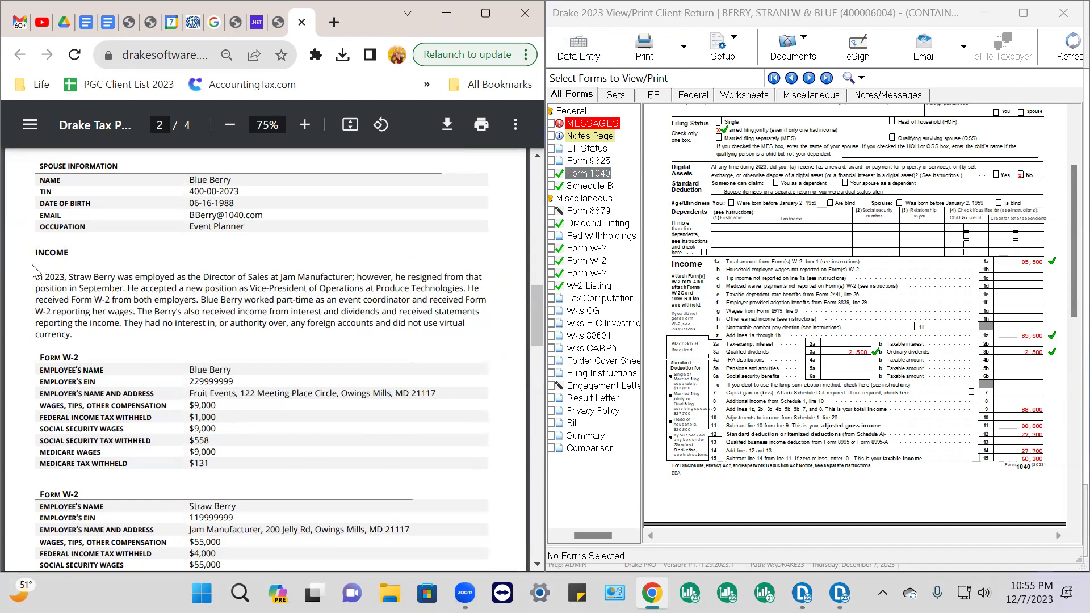
Read the Income paragraph in the practice PDF, then settle on page 3's 1099-DIV and 1098-T tables
drag(32, 279, 458, 311)
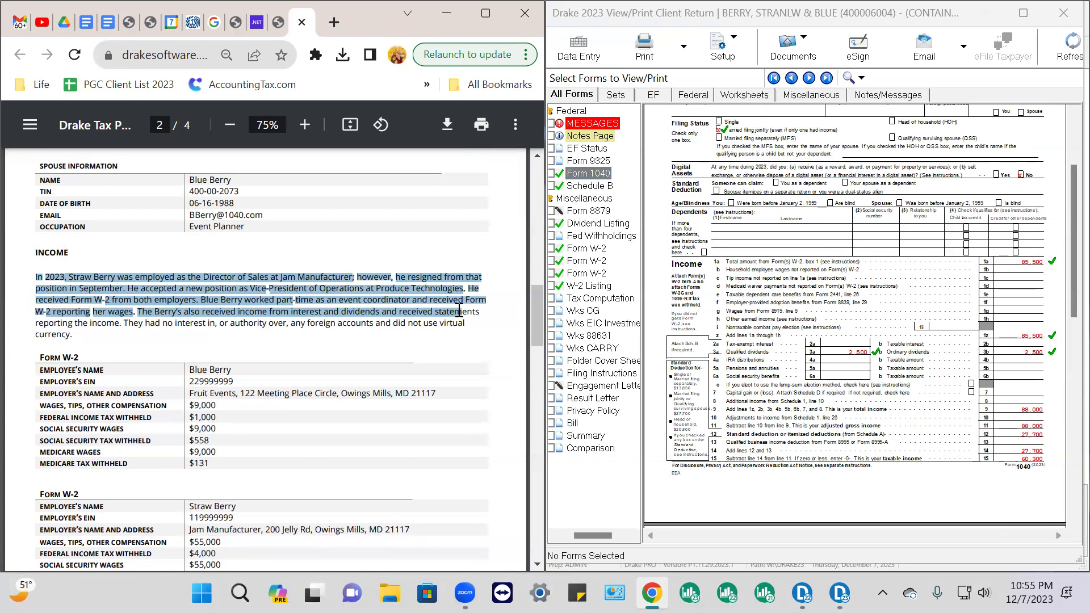
drag(459, 311, 407, 326)
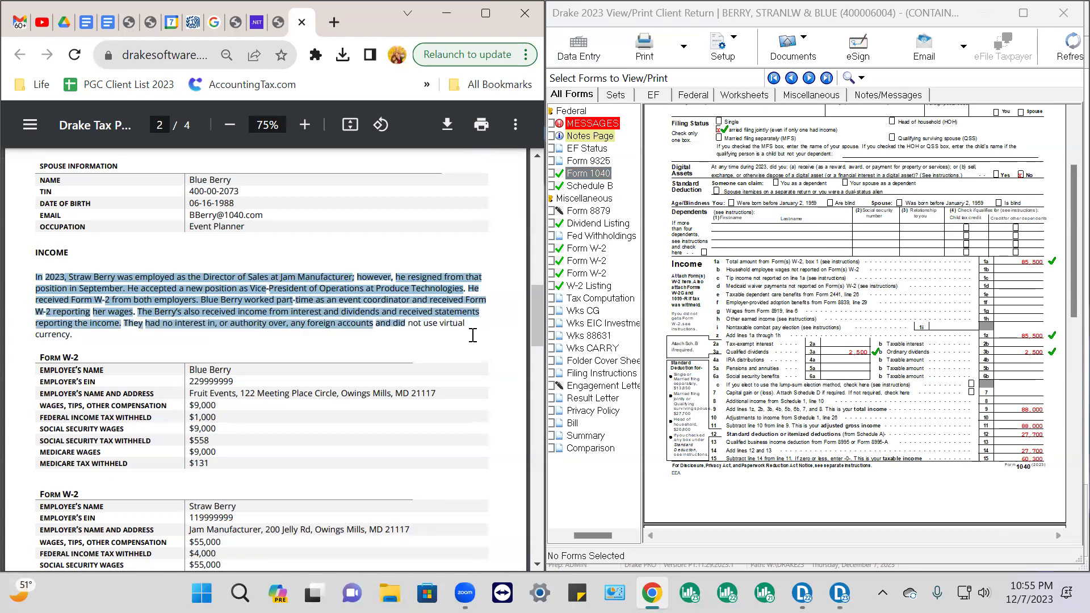
click(468, 330)
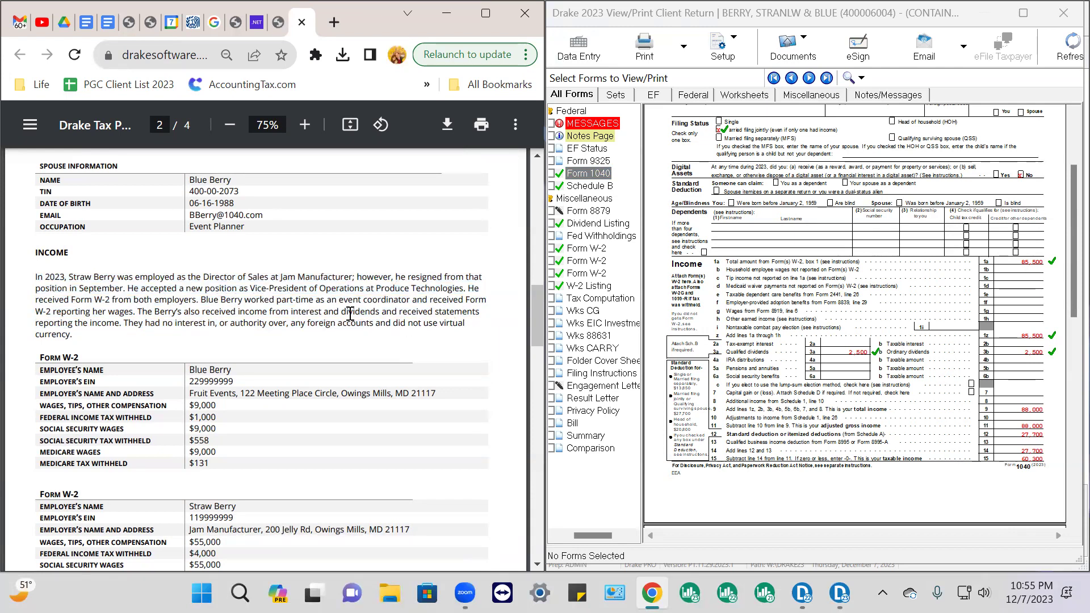
scroll(333, 285, up, 10)
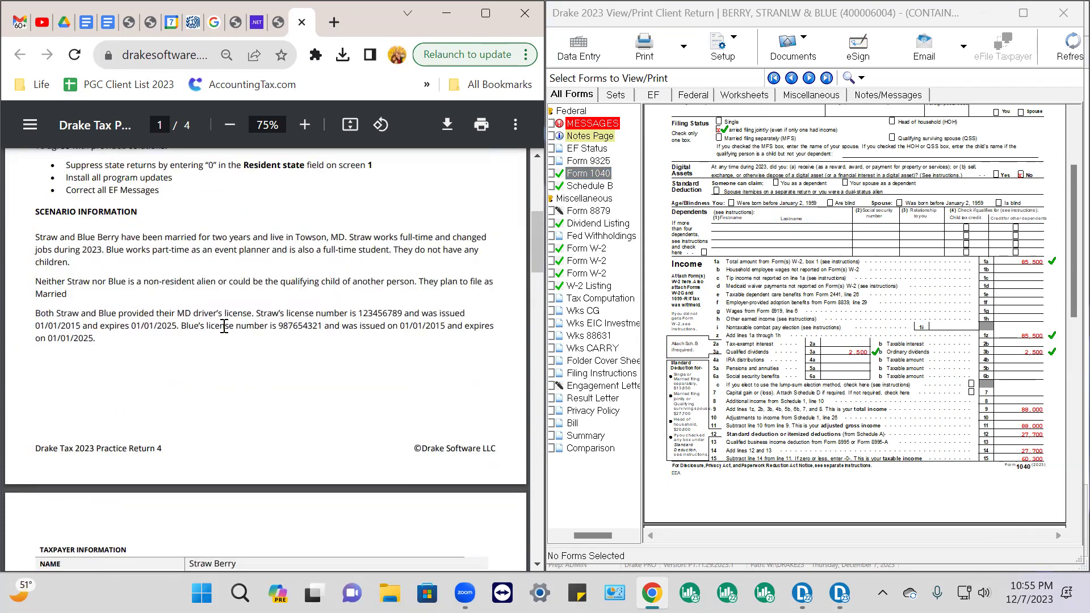
scroll(225, 326, down, 10)
scroll(225, 333, down, 10)
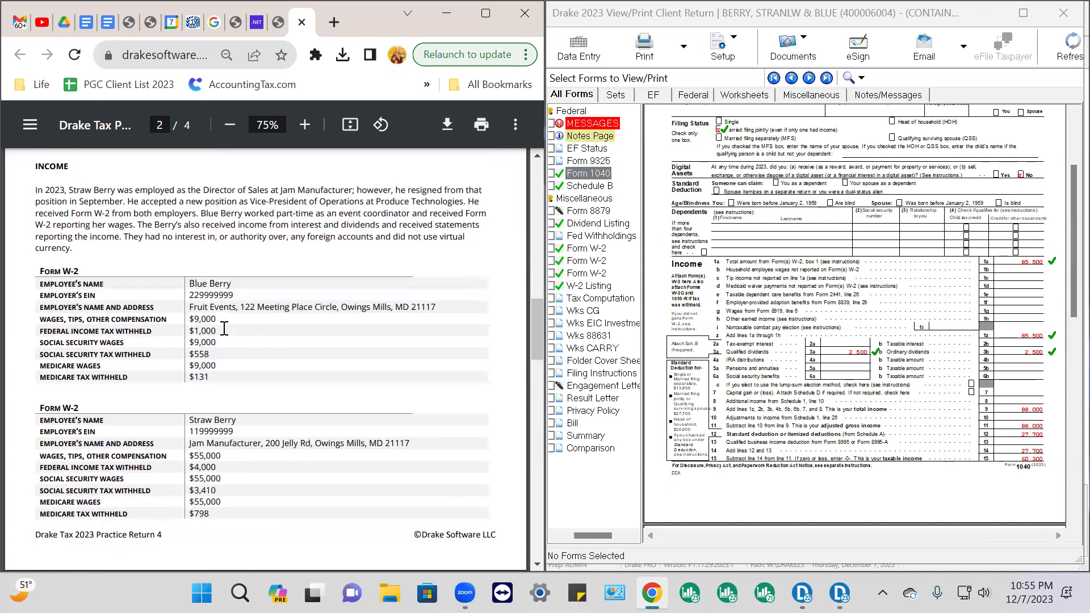
scroll(226, 331, down, 12)
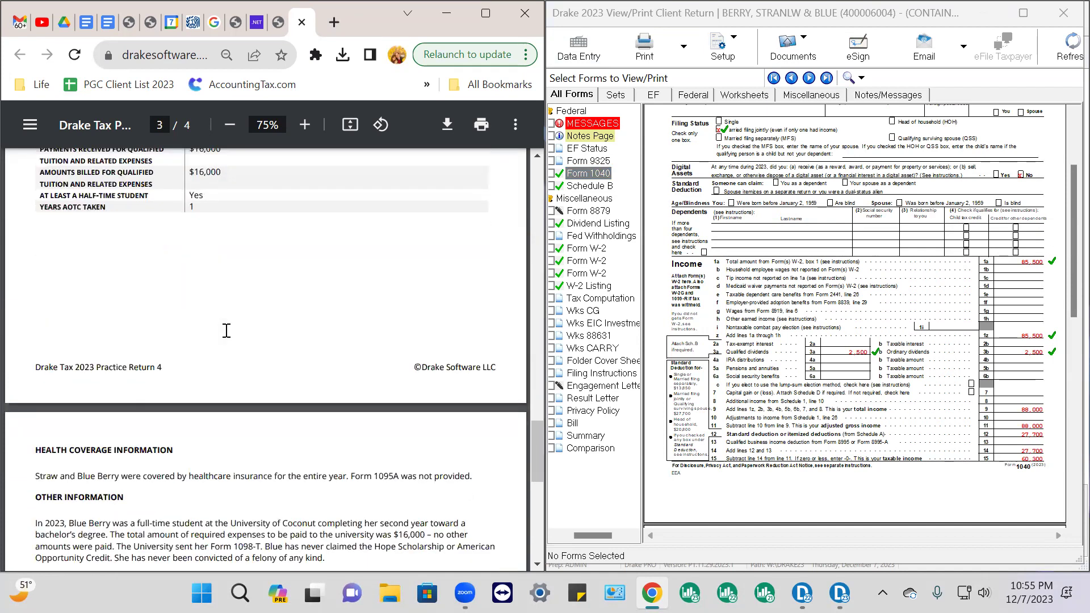
scroll(227, 329, up, 11)
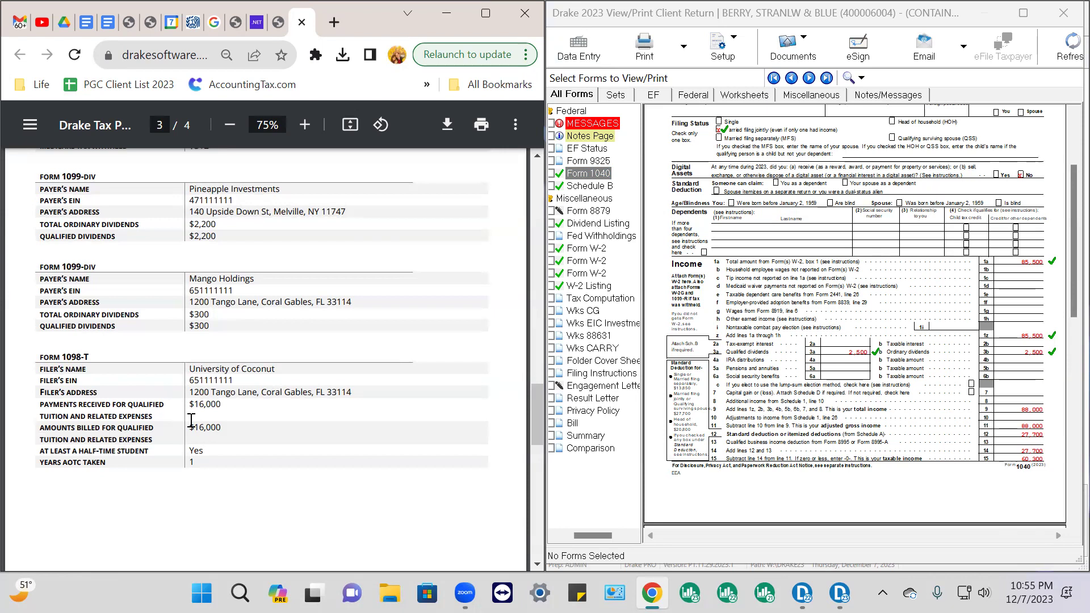
Highlight the spouse's schooling paragraph and enlarge the practice PDF to 200% in a maximized window
scroll(192, 421, down, 5)
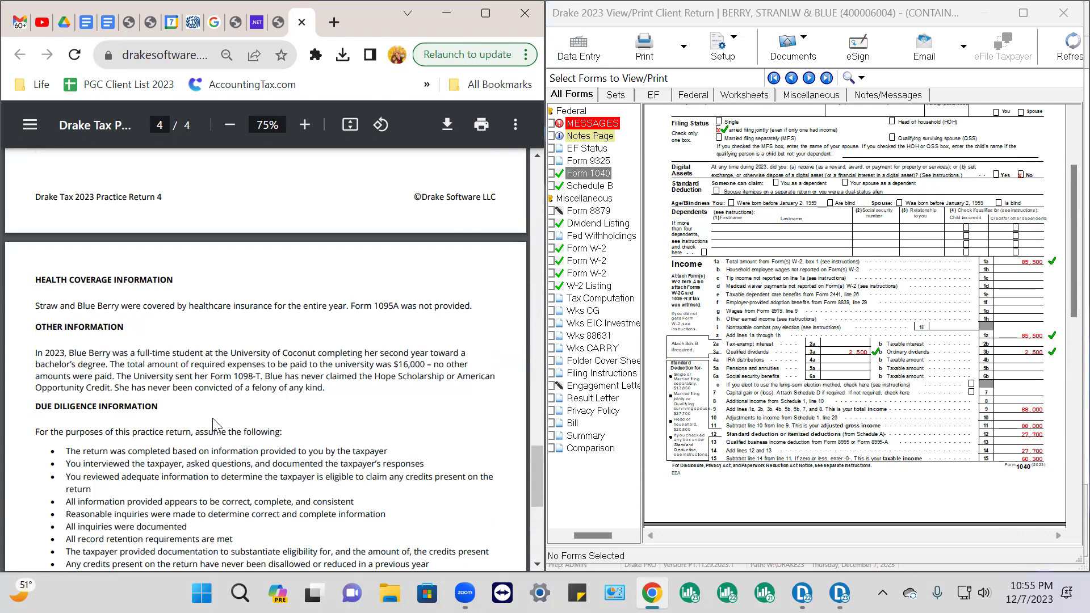
scroll(212, 418, down, 2)
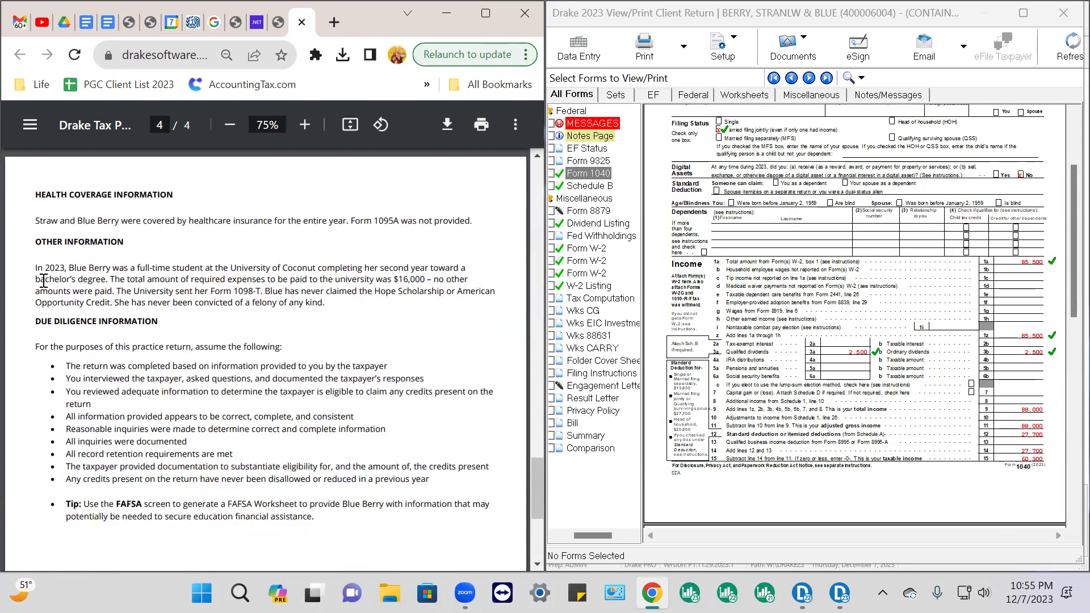
drag(35, 267, 332, 313)
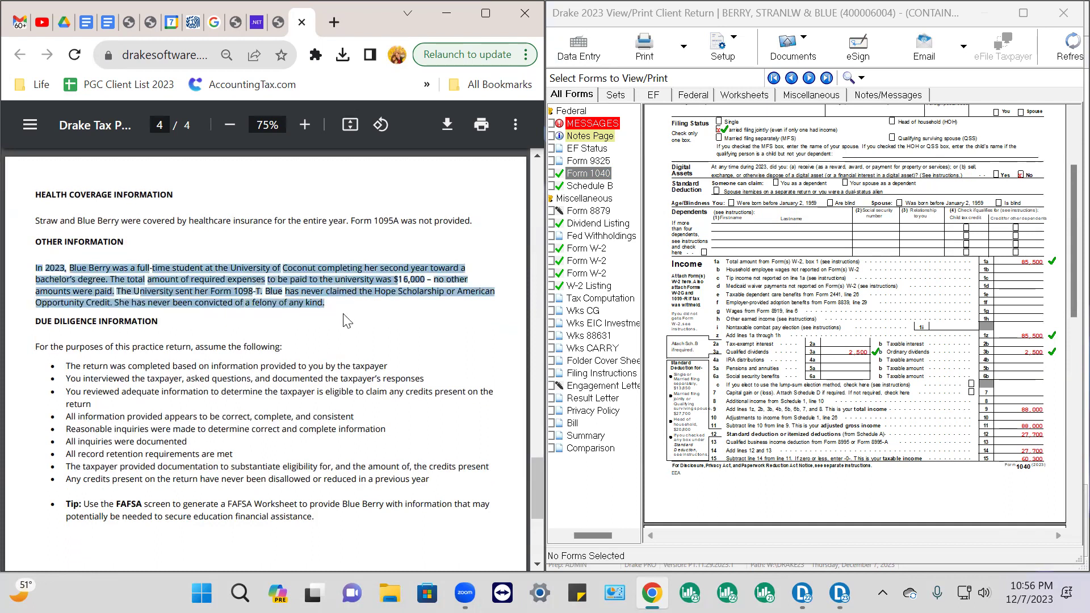
click(305, 125)
click(305, 125)
click(305, 125)
click(305, 125)
click(306, 125)
click(305, 125)
click(306, 124)
click(305, 125)
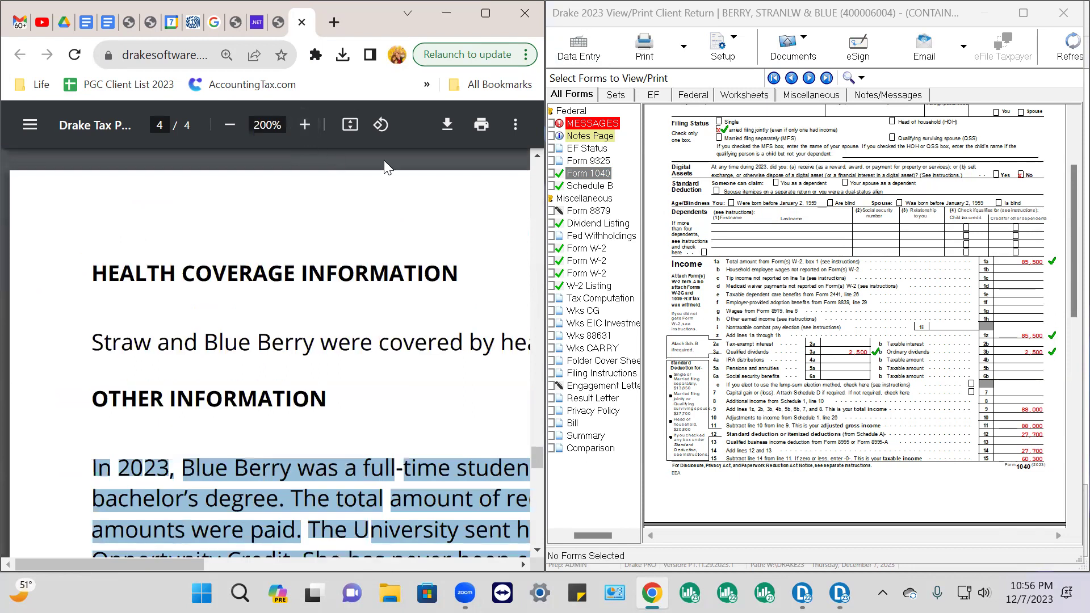
click(485, 10)
scroll(900, 263, down, 3)
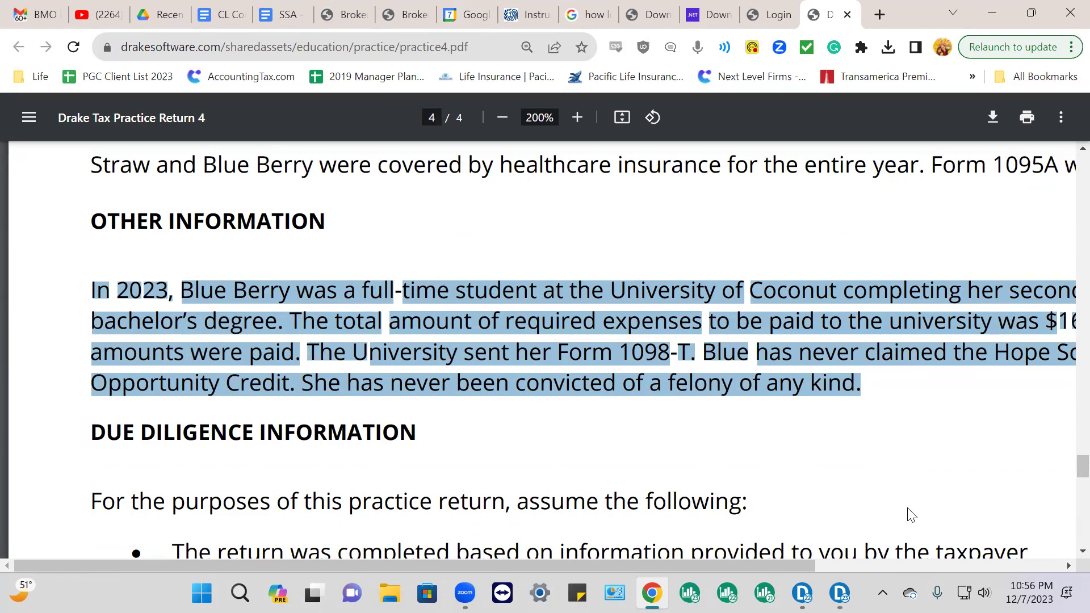
Switch between the client return view and the practice instructions from the taskbar
drag(798, 564, 845, 575)
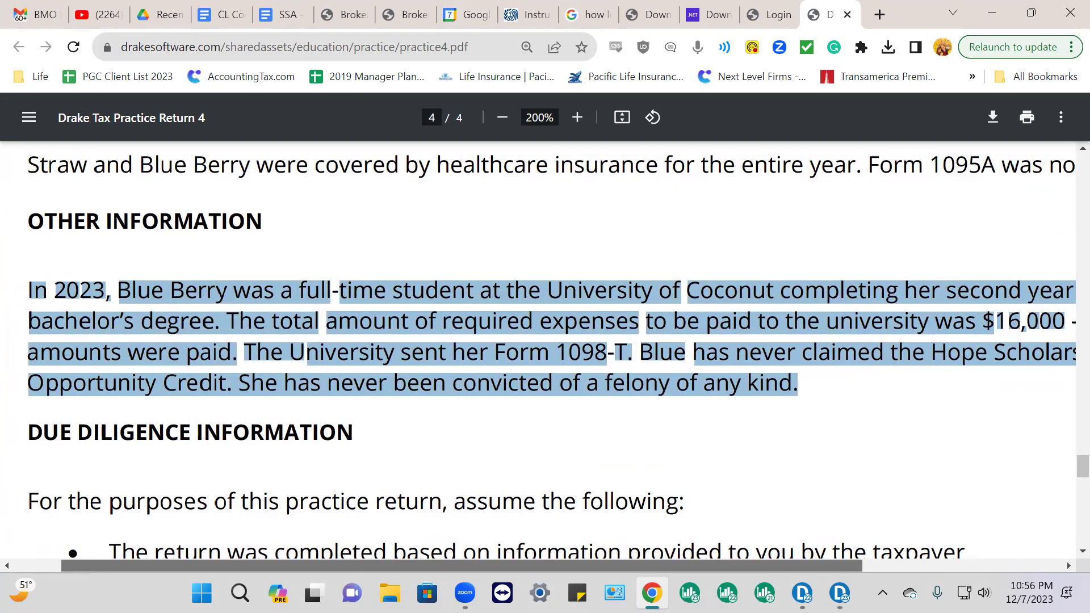
click(840, 592)
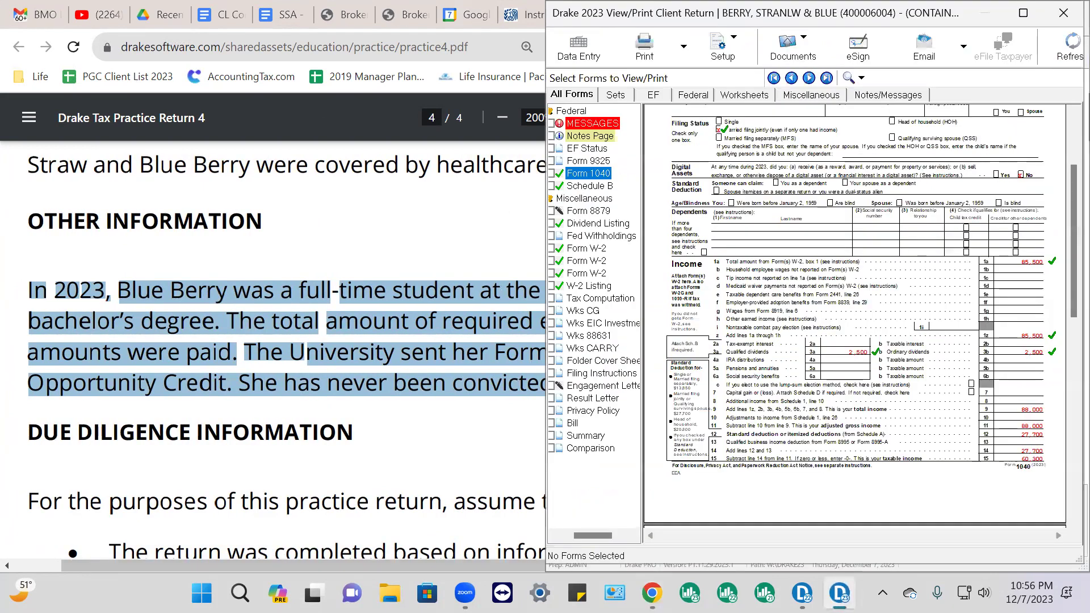
click(505, 464)
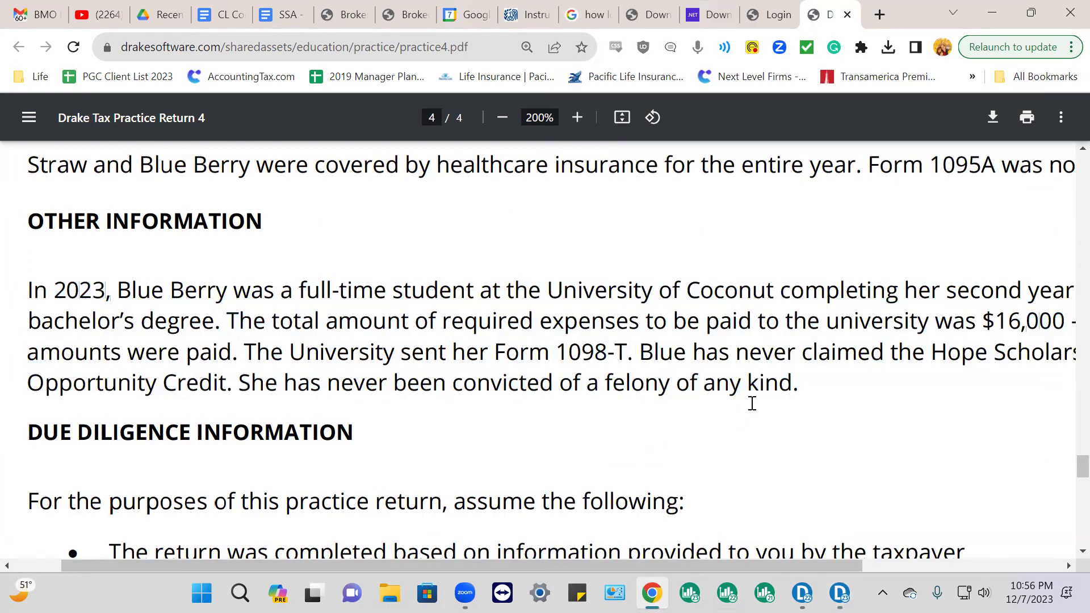
mouse_move(835, 568)
mouse_down()
mouse_move(986, 567)
mouse_move(821, 570)
mouse_move(997, 570)
mouse_move(816, 573)
mouse_up()
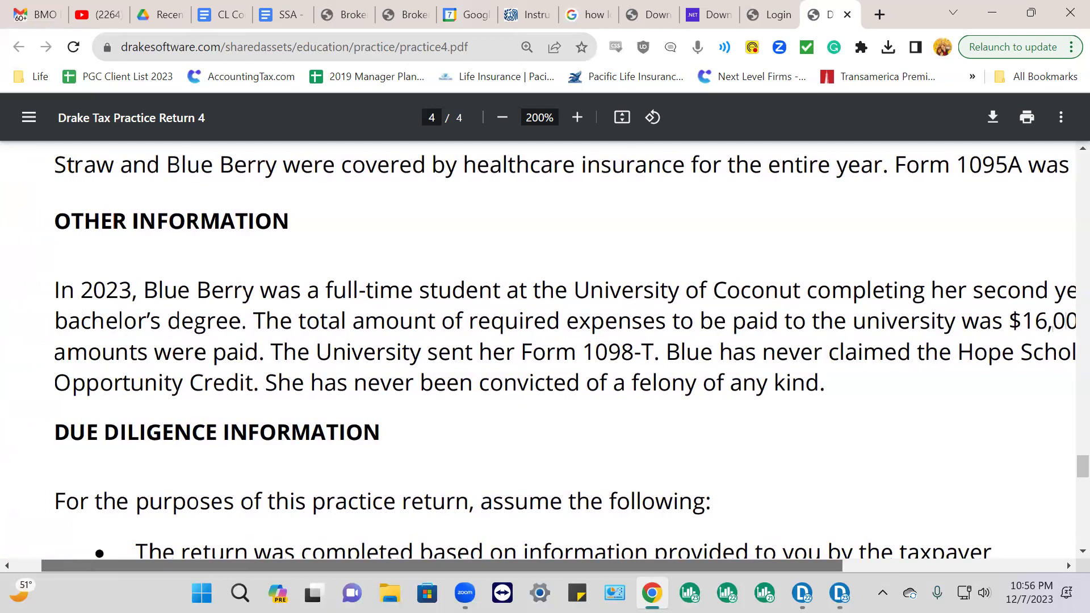
mouse_move(816, 573)
mouse_down()
mouse_move(849, 573)
mouse_move(834, 566)
mouse_up()
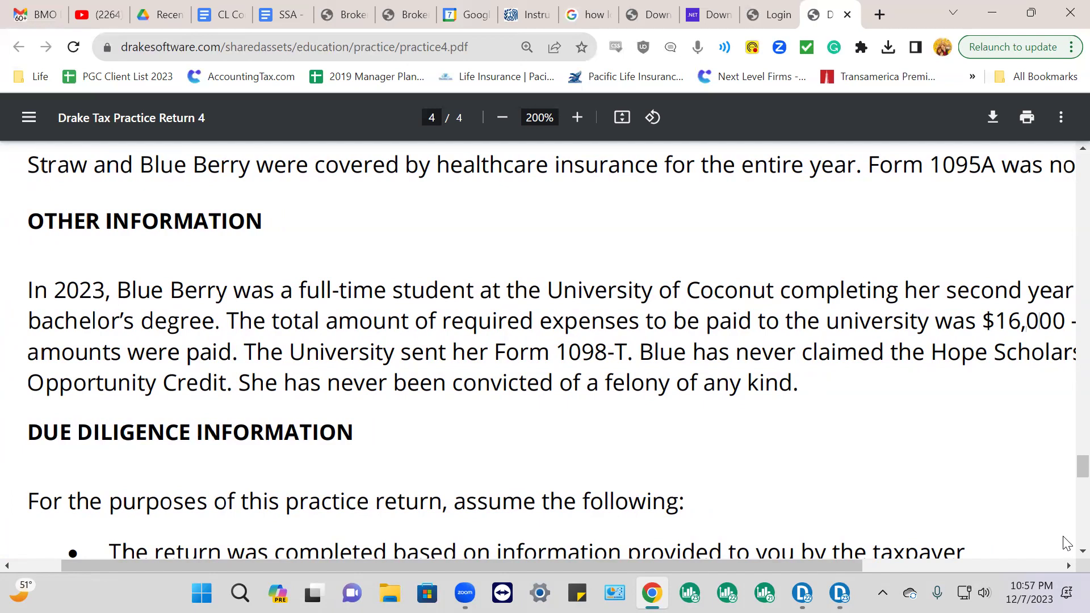
drag(858, 566, 1042, 569)
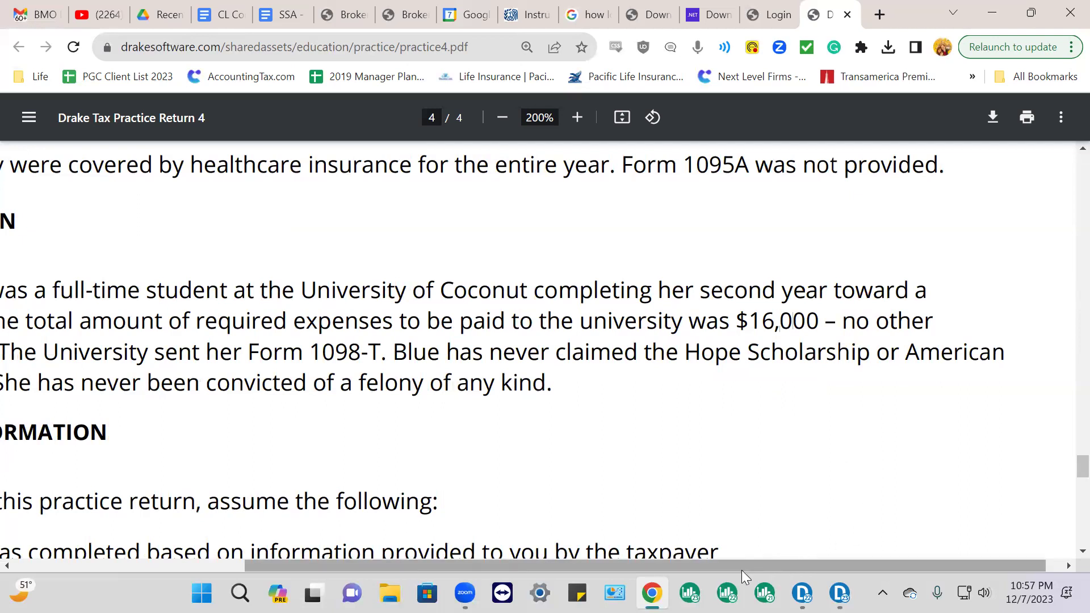
drag(745, 565, 718, 567)
drag(670, 571, 668, 572)
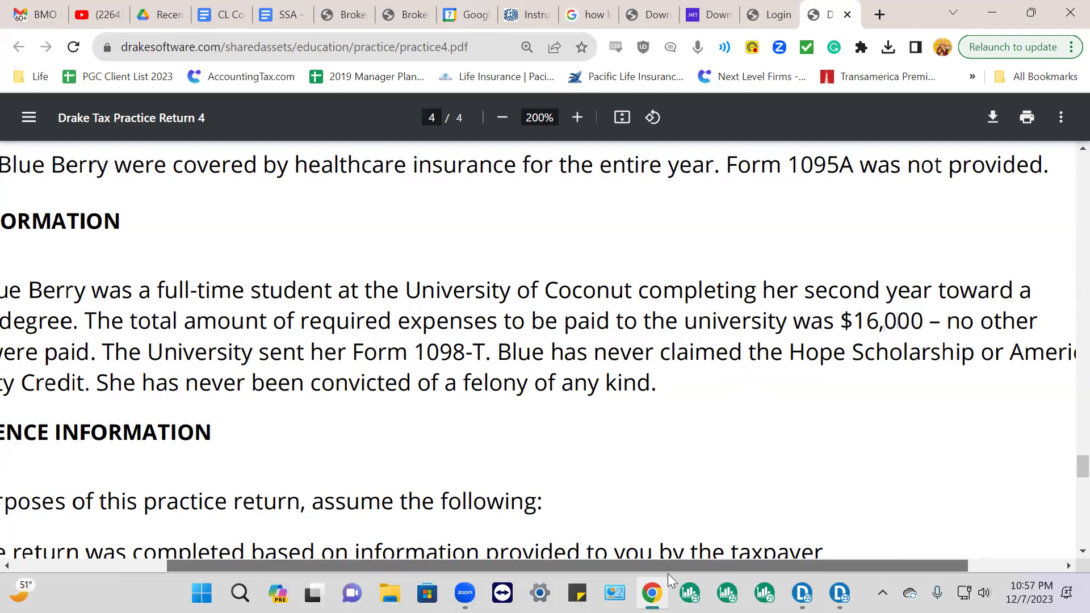
Switch the return to Data Entry and position it beside the practice instructions
click(839, 593)
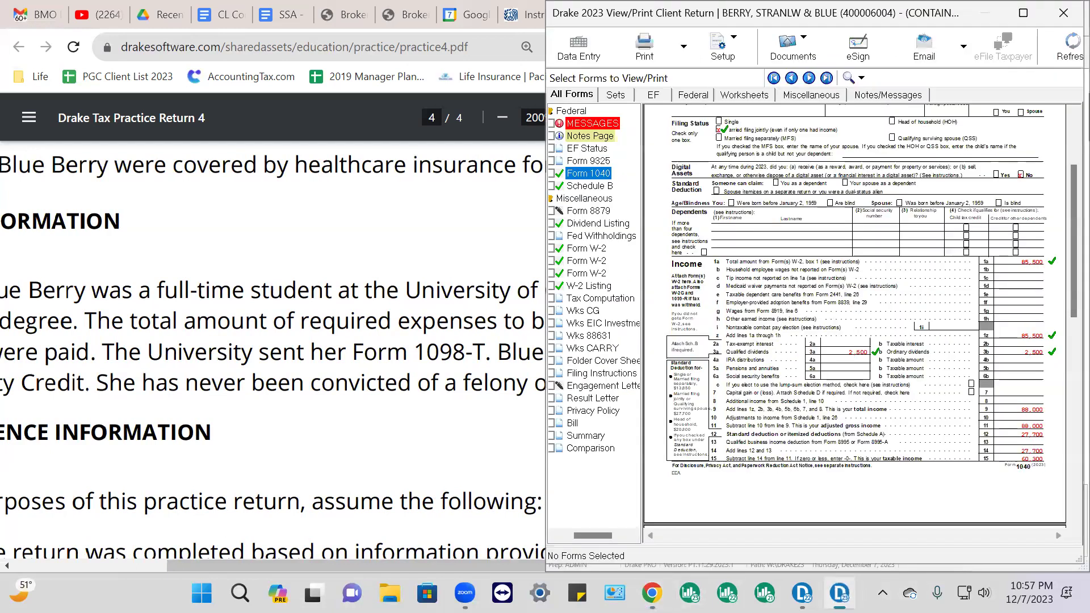
click(578, 51)
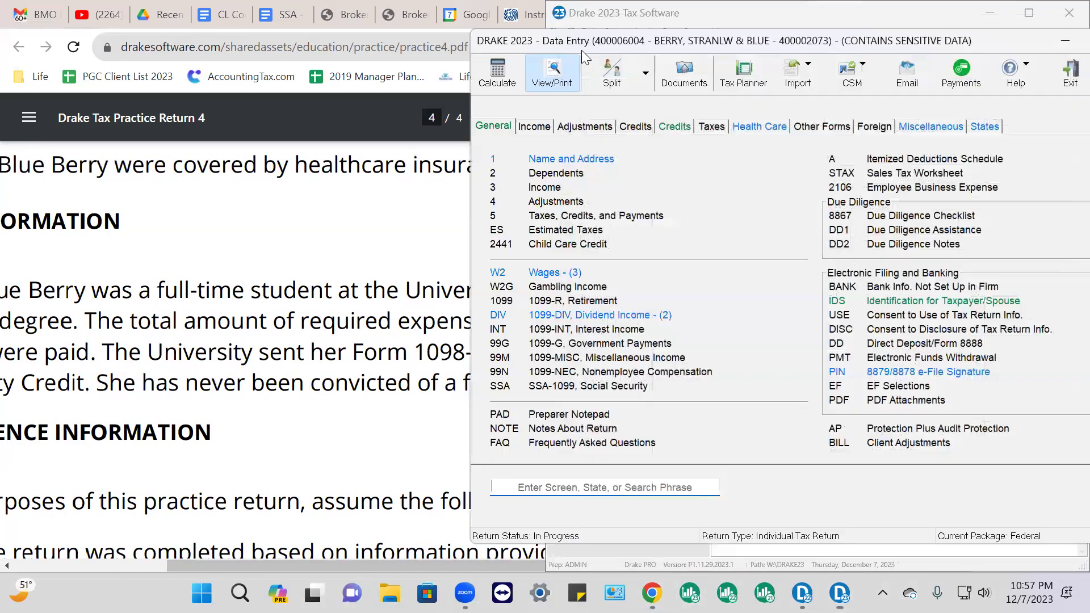
click(1029, 13)
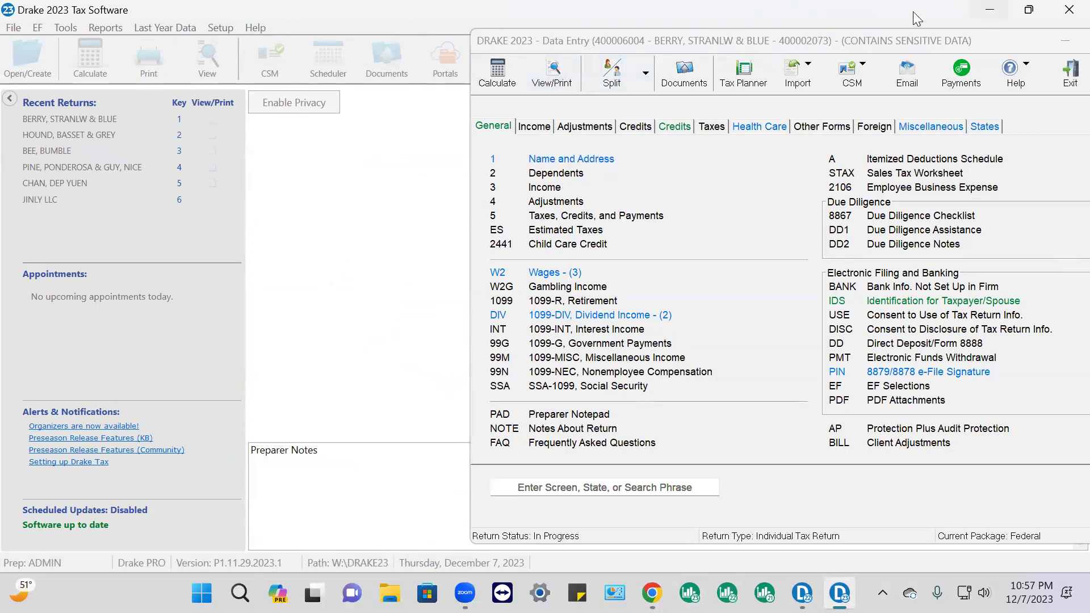
drag(872, 12, 595, 30)
drag(747, 35, 801, 37)
click(379, 40)
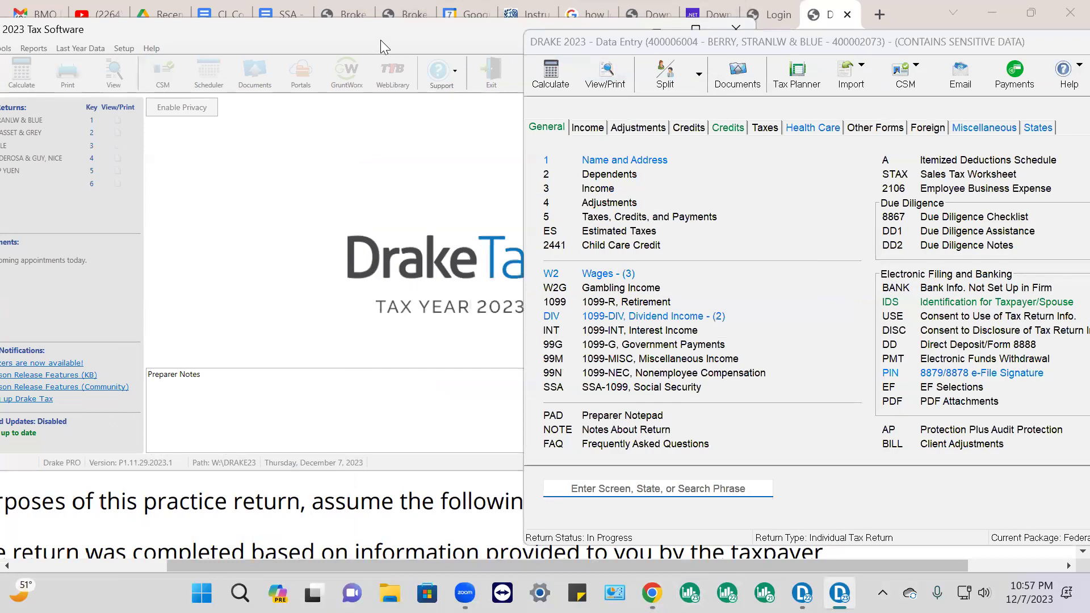
drag(380, 40, 771, 55)
click(688, 45)
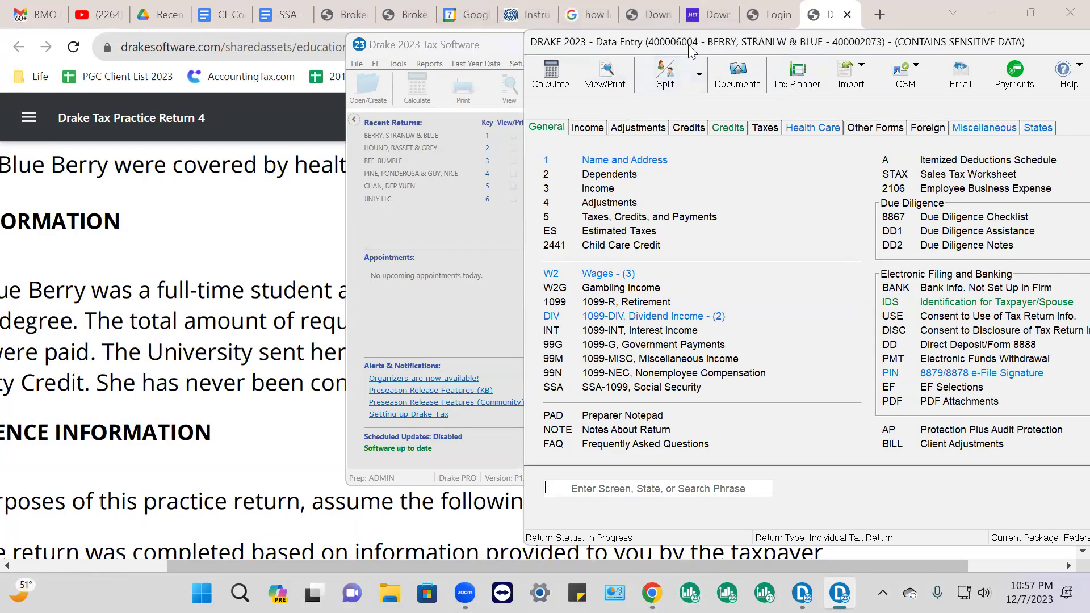
drag(691, 50, 325, 69)
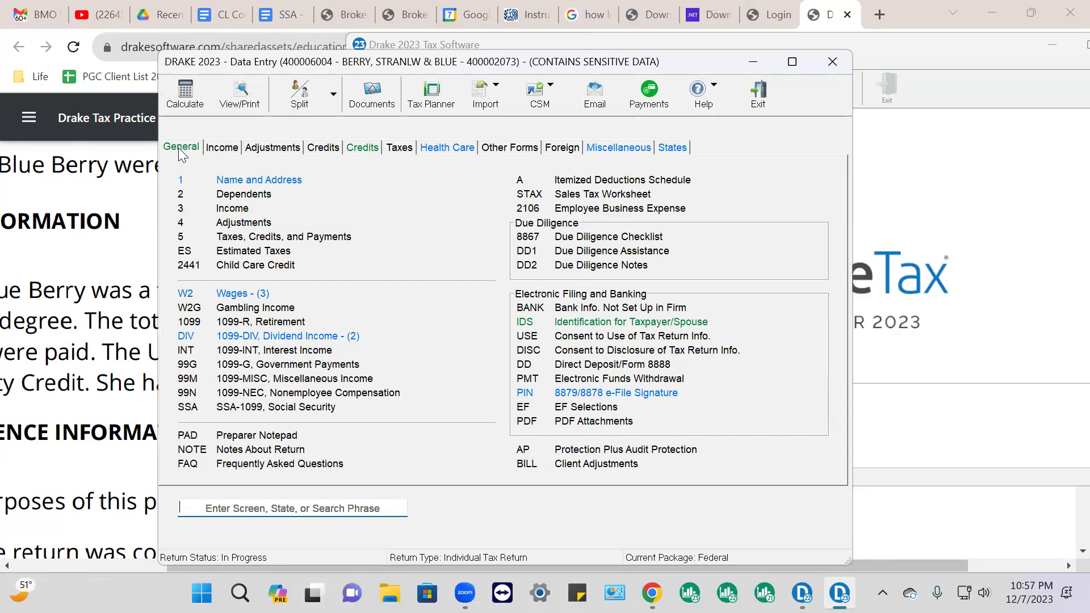
Open the 8863 Education Credits screen from the second Credits list
click(219, 149)
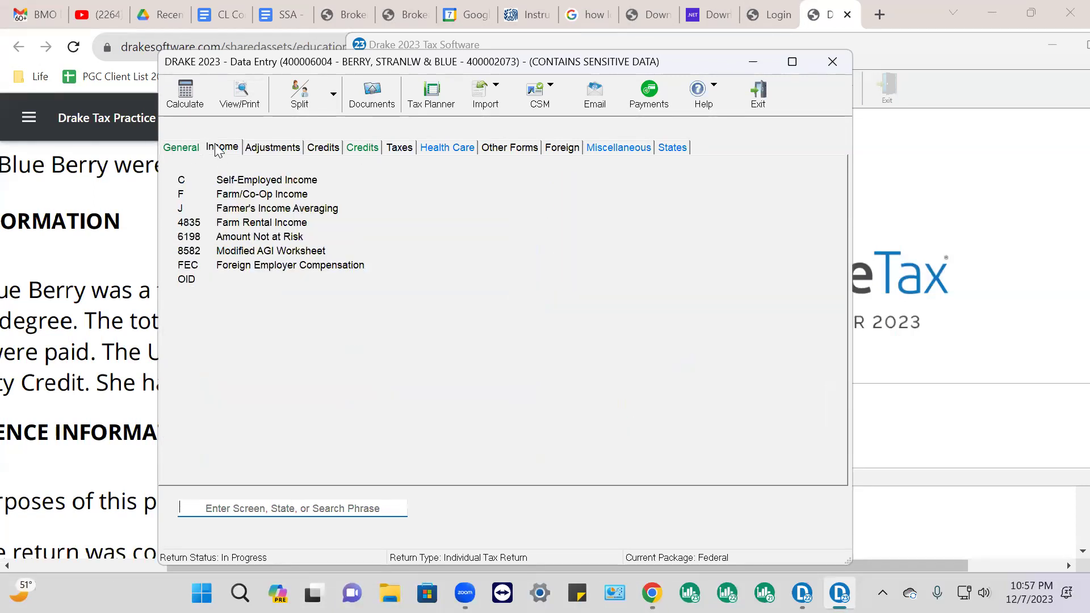
click(266, 147)
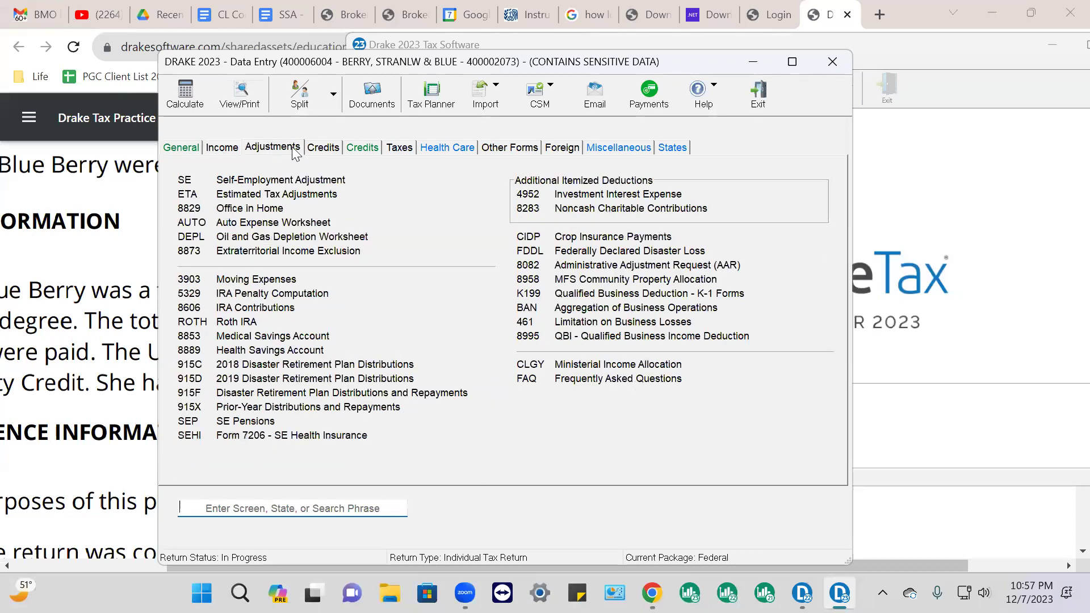
click(316, 149)
click(361, 150)
click(324, 149)
click(363, 149)
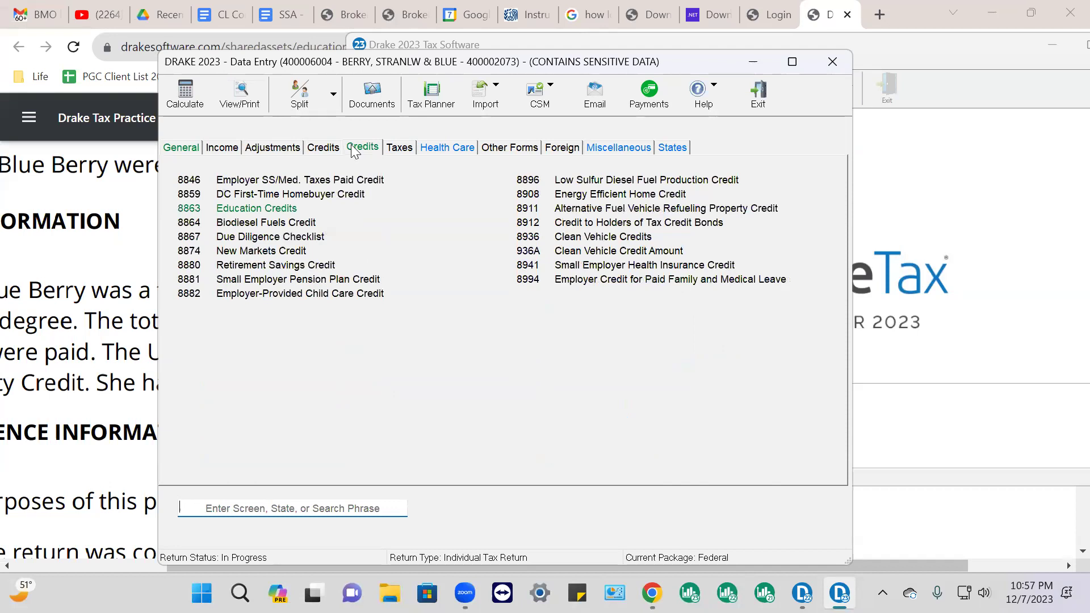
click(322, 149)
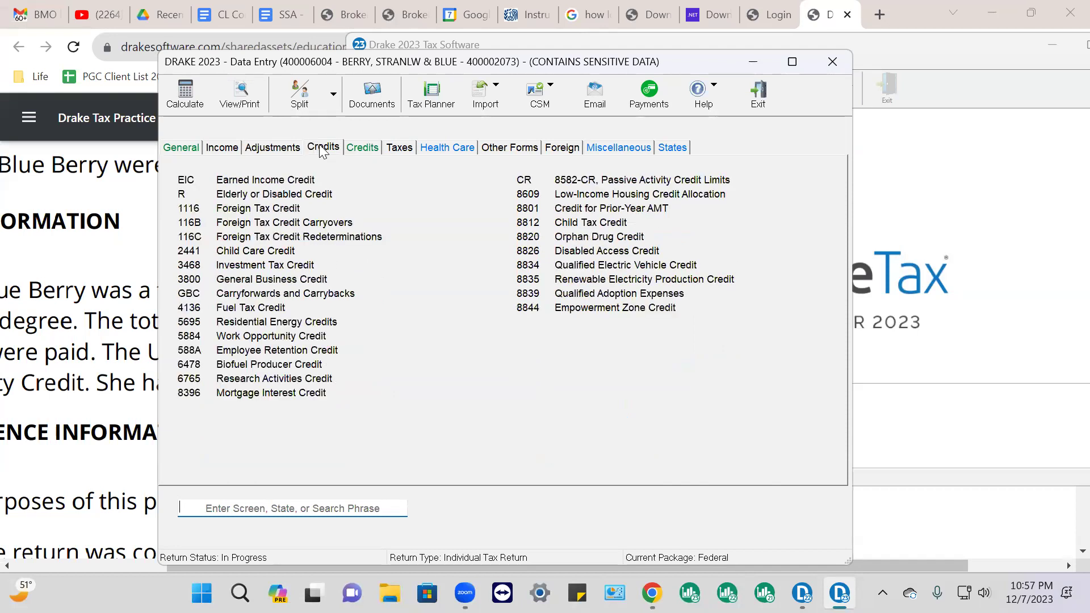
click(360, 149)
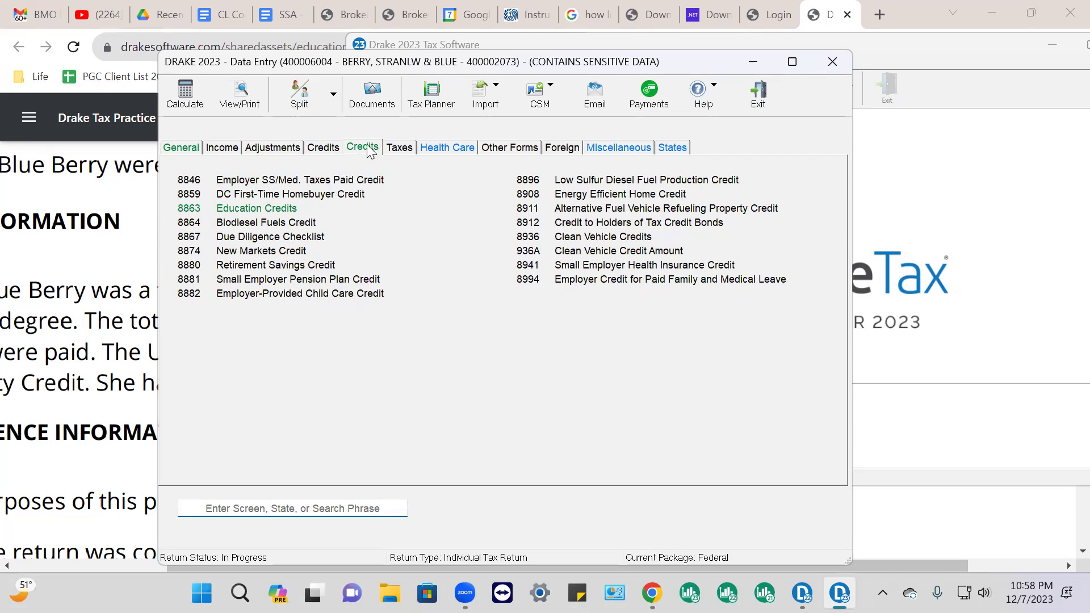
click(253, 209)
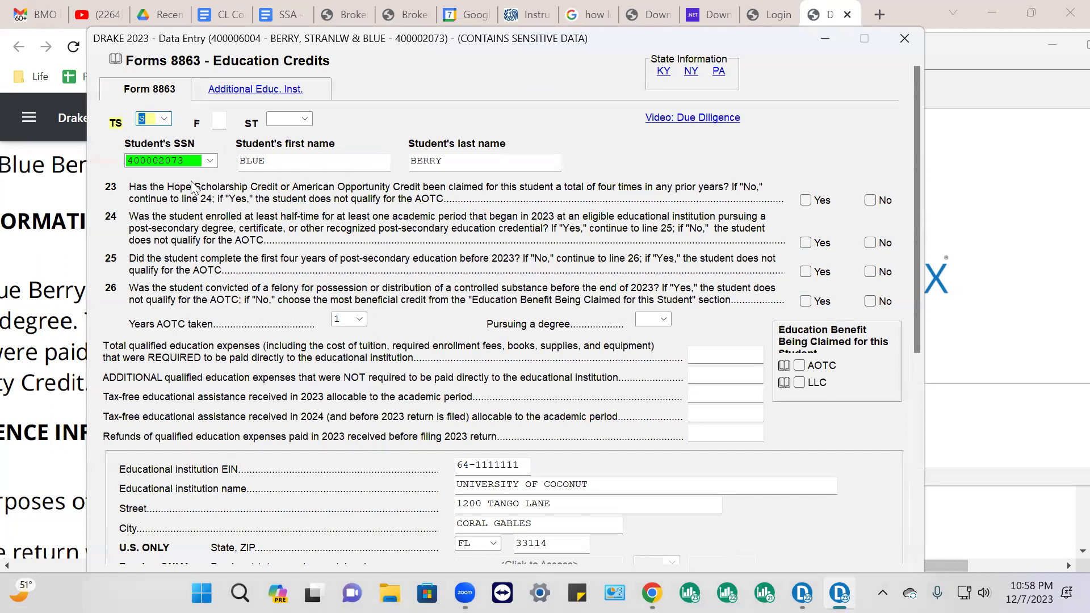
Remove the review flag from the student's SSN on the 8863 screen
click(169, 164)
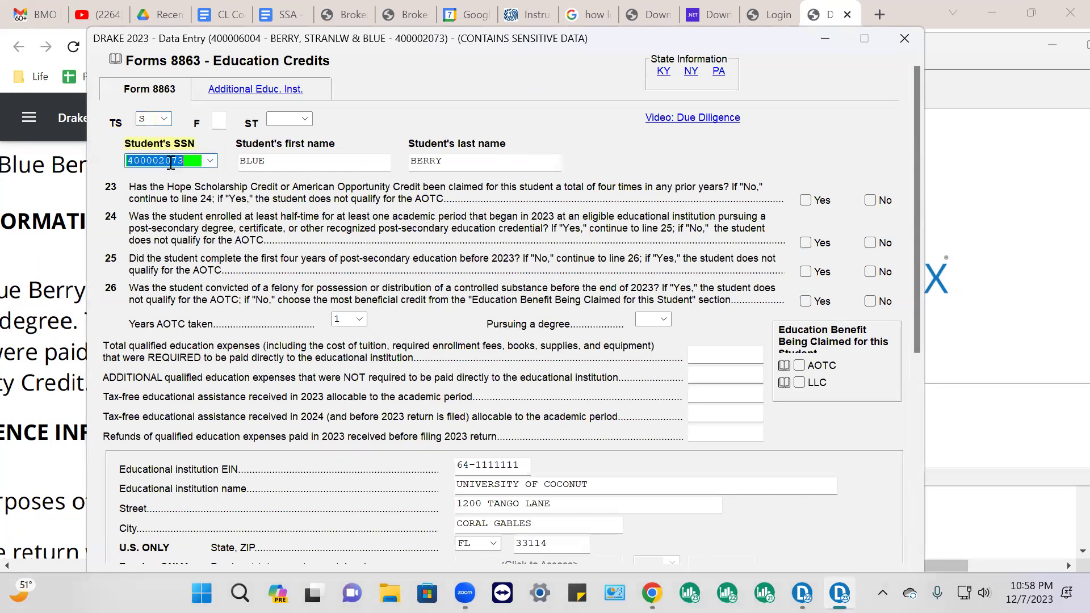
right_click(171, 162)
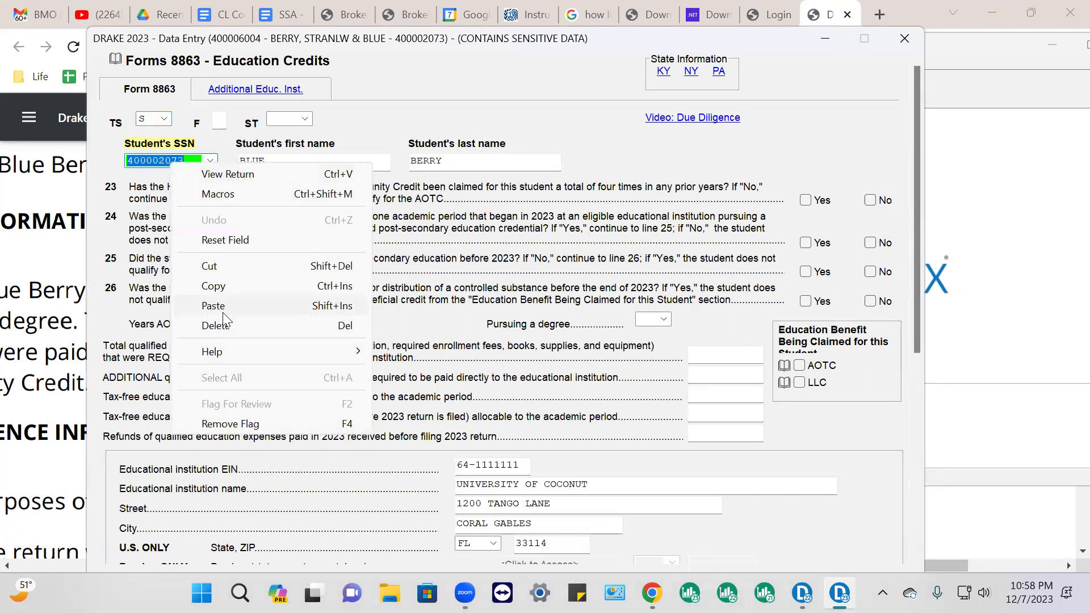
click(233, 424)
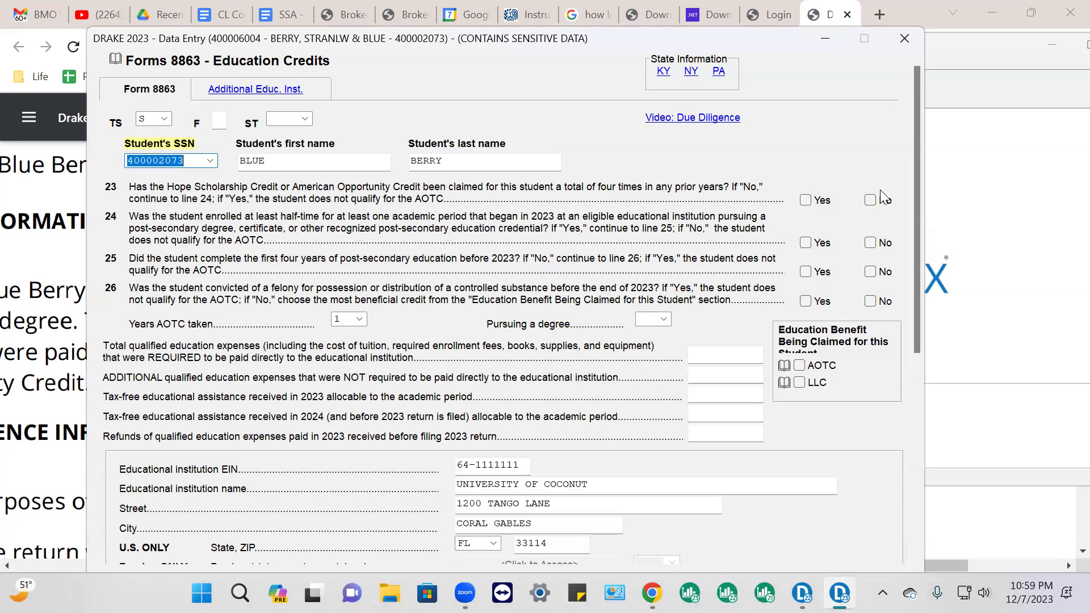
Claim the AOTC for the student and answer lines 23–26 No, Yes, No, No
click(798, 383)
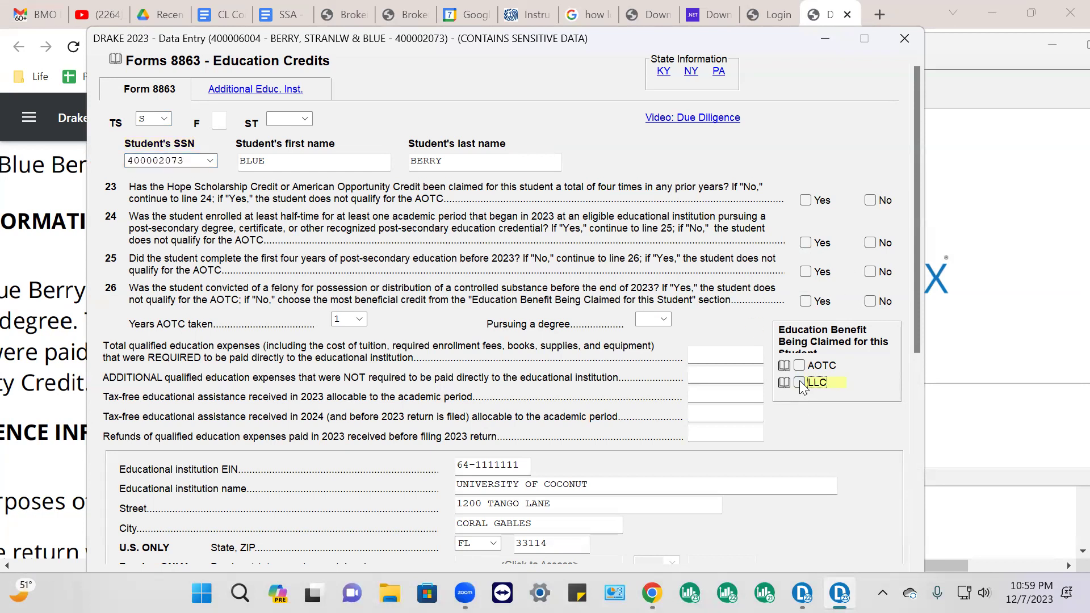
click(799, 365)
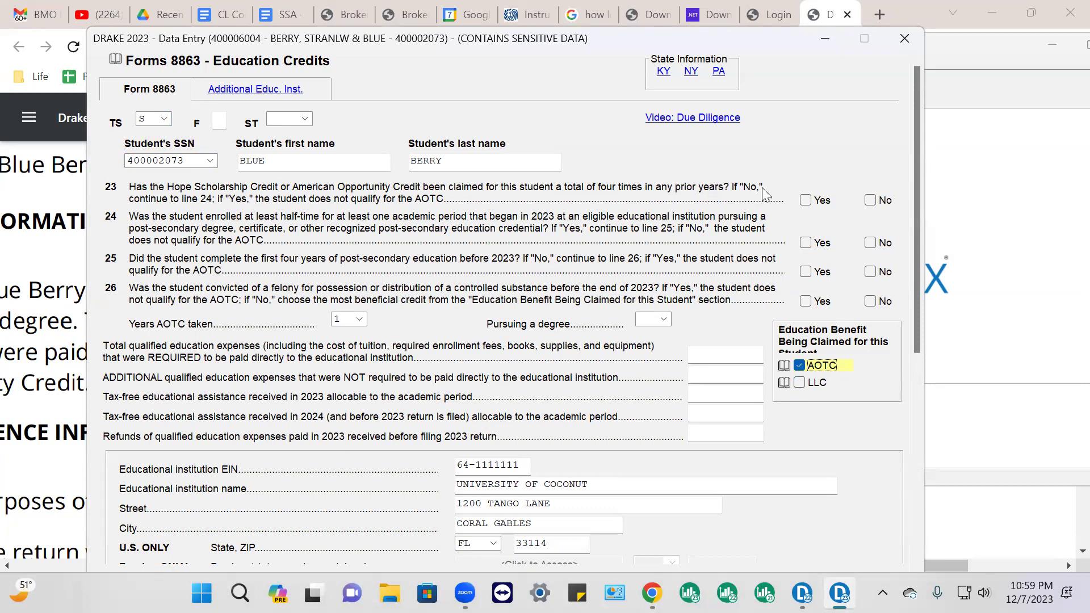
click(870, 201)
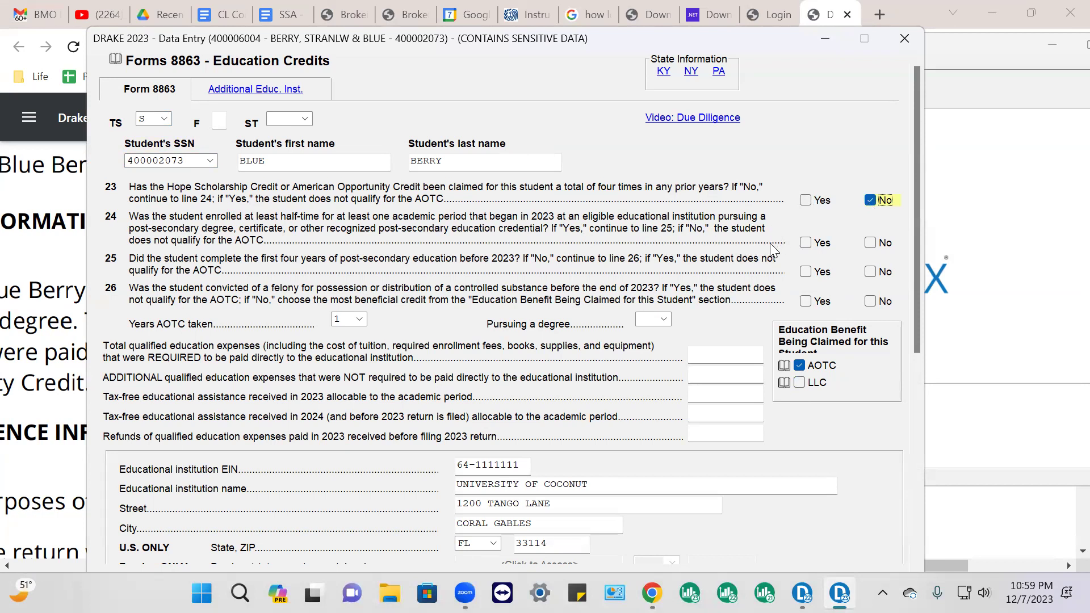
click(807, 244)
click(871, 274)
click(870, 301)
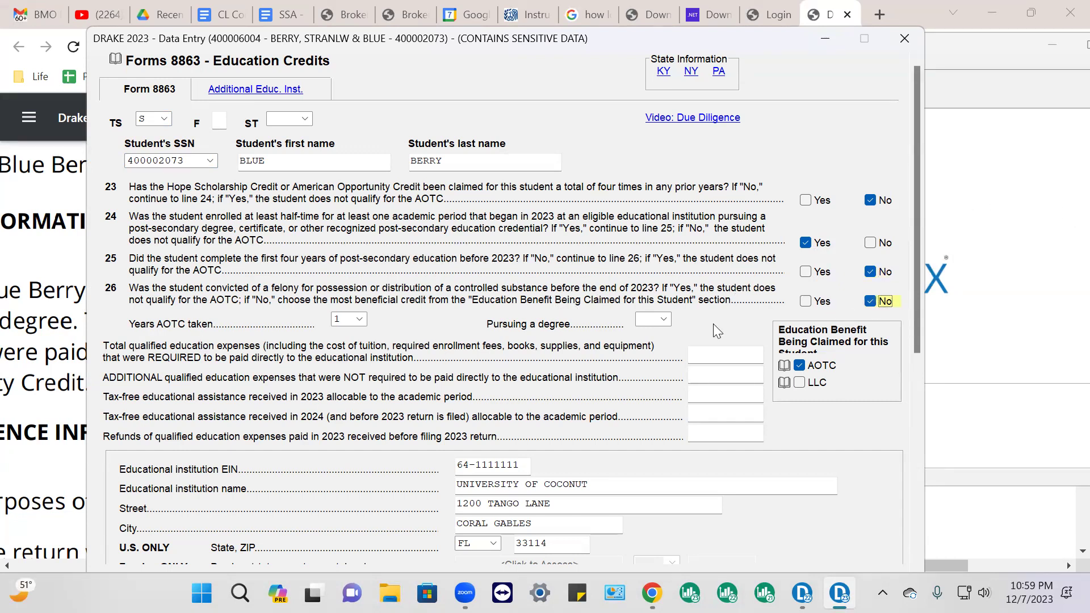
Set years AOTC taken to 0 and mark the student as pursuing a degree
click(361, 319)
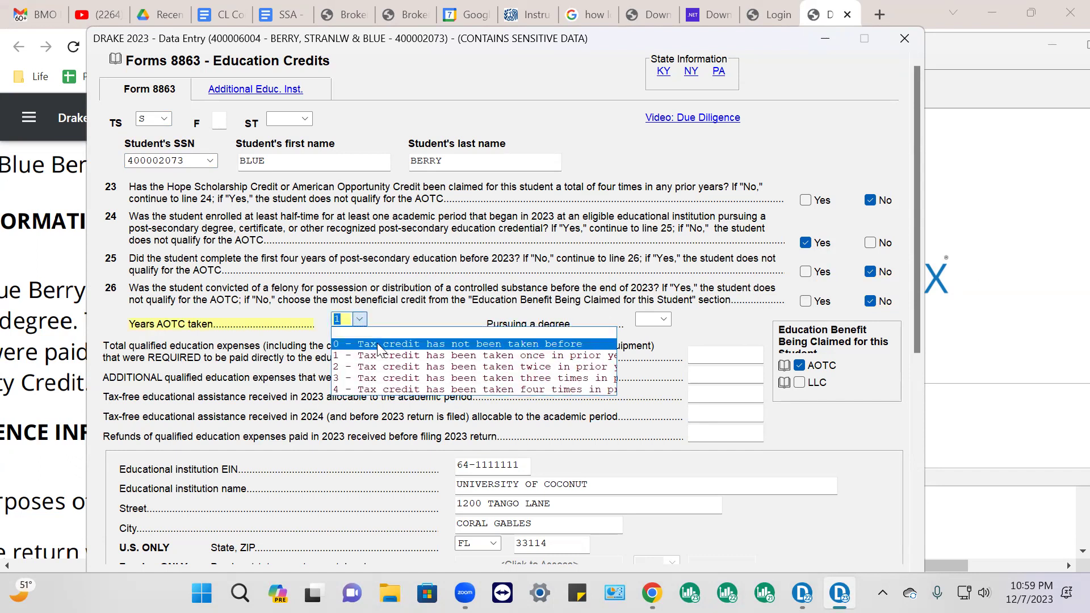
click(378, 344)
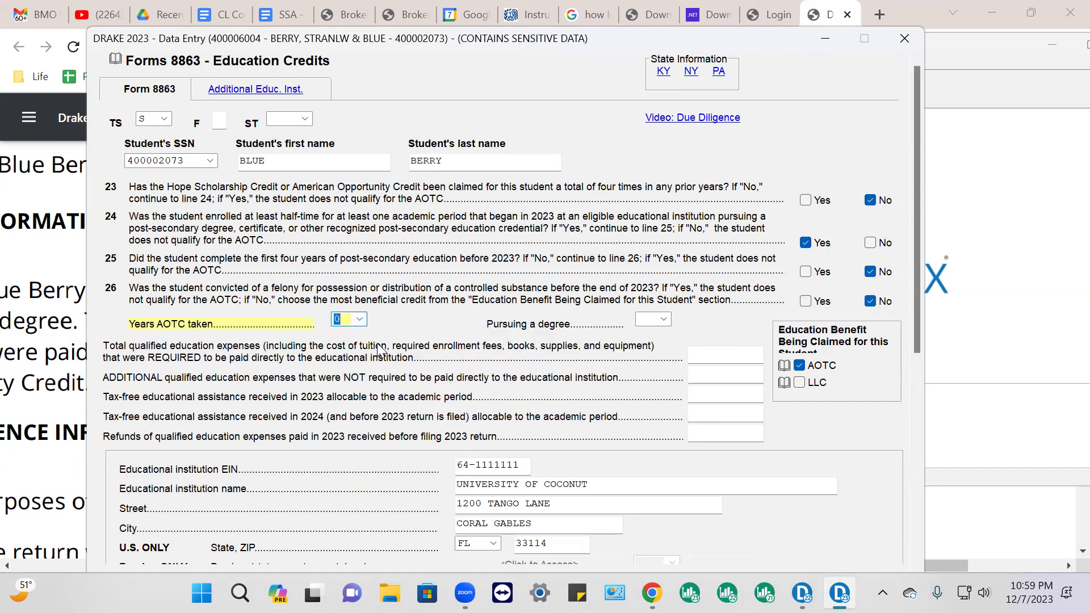
click(664, 321)
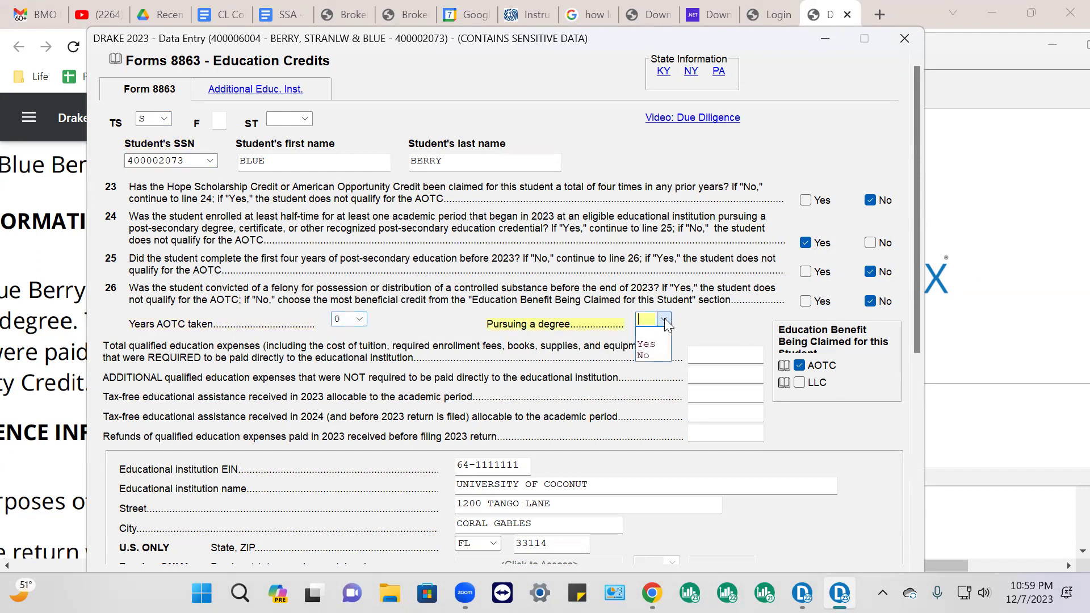
click(647, 345)
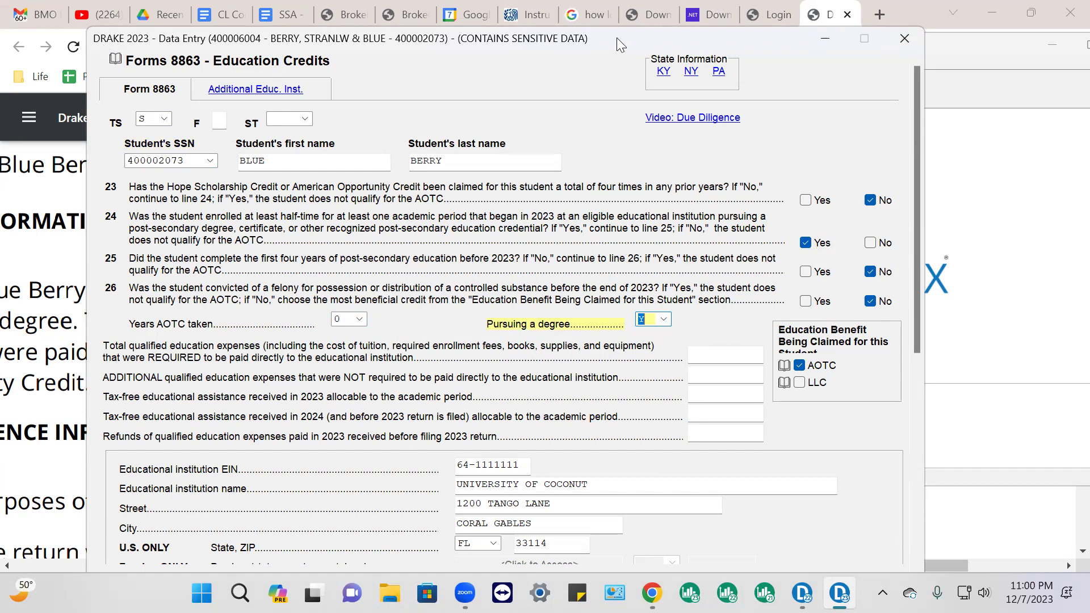
Move the data-entry window aside and check the practice PDF for the tuition facts
mouse_move(623, 39)
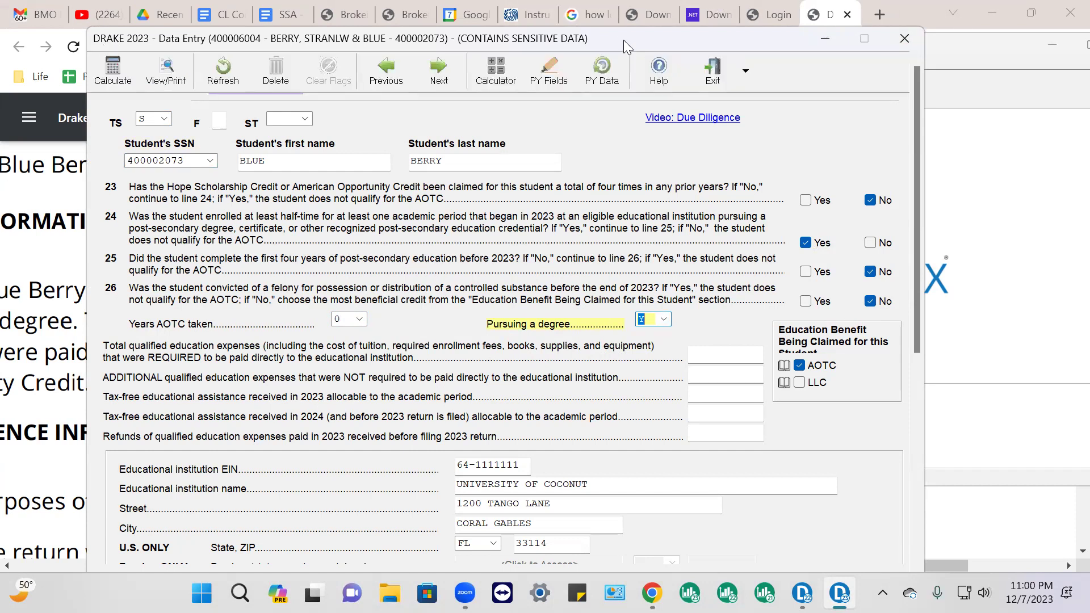
drag(623, 40, 698, 59)
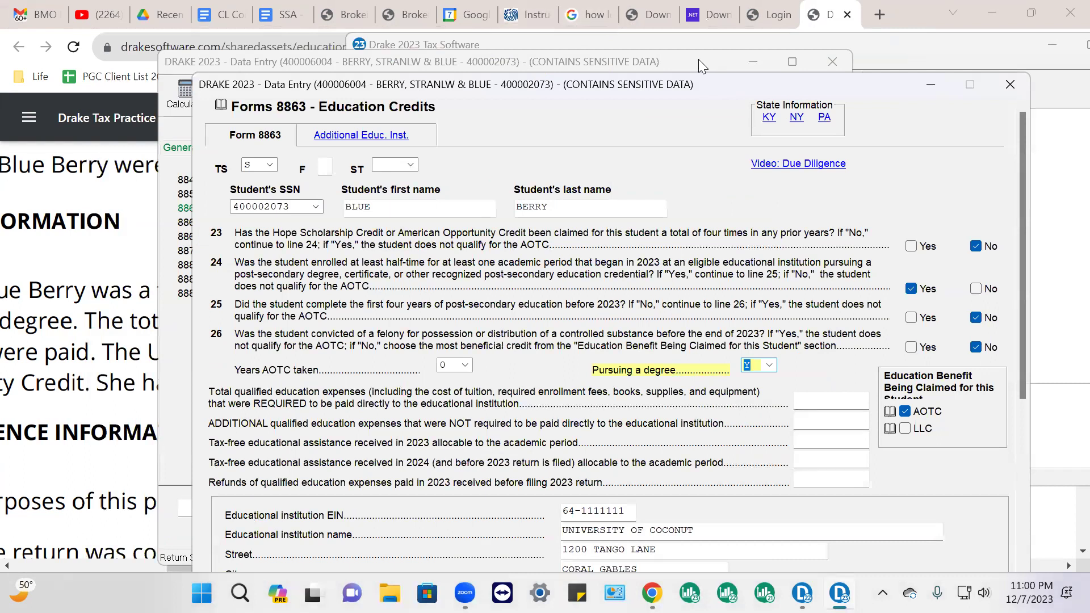
click(126, 345)
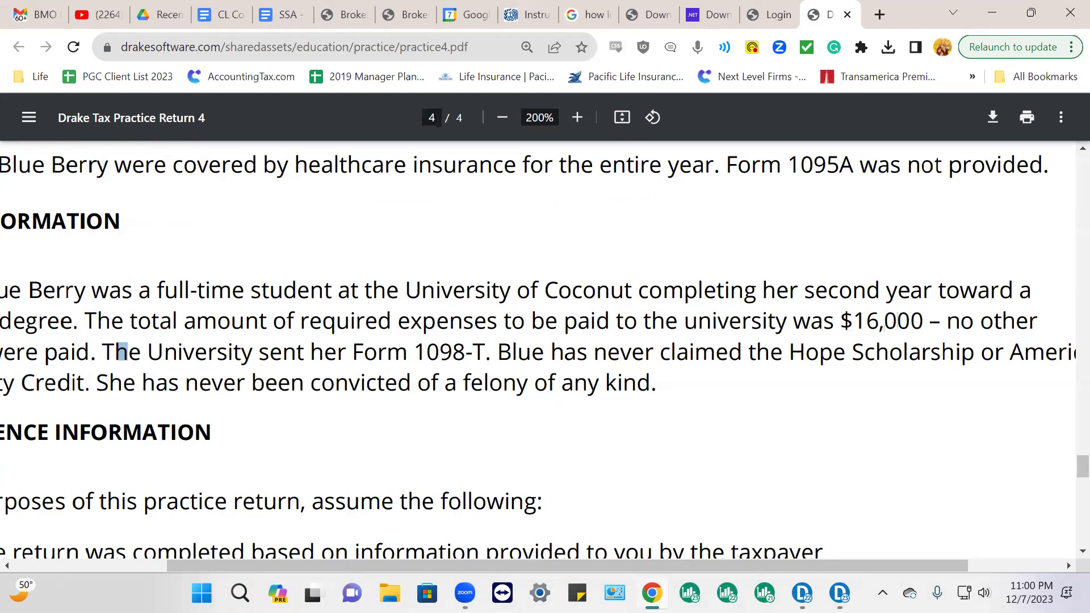
click(839, 592)
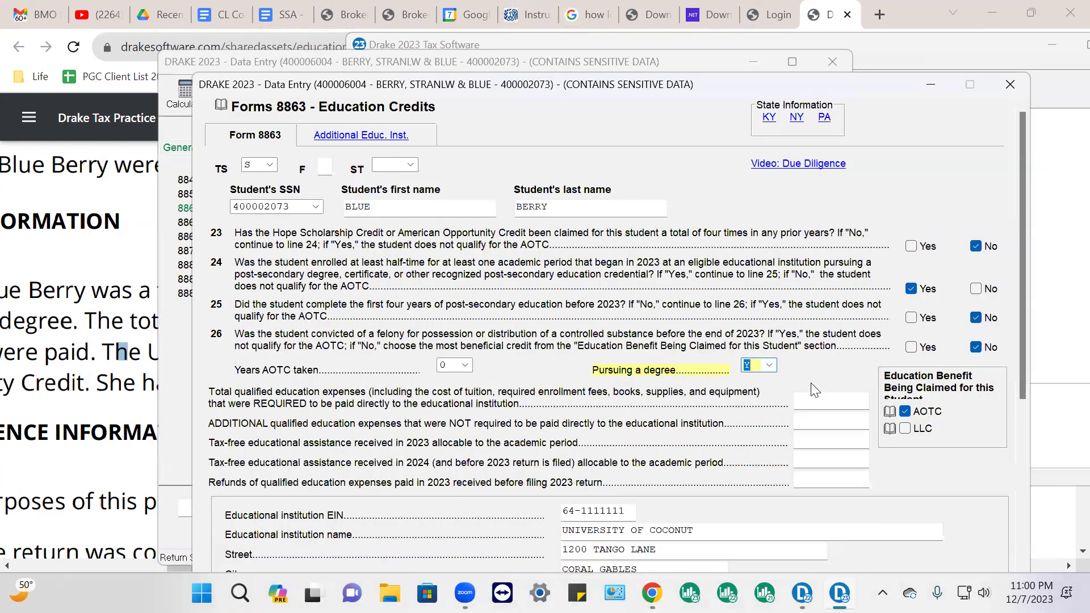
Enter 16000 as the total qualified education expenses and review the amounts below it
click(803, 407)
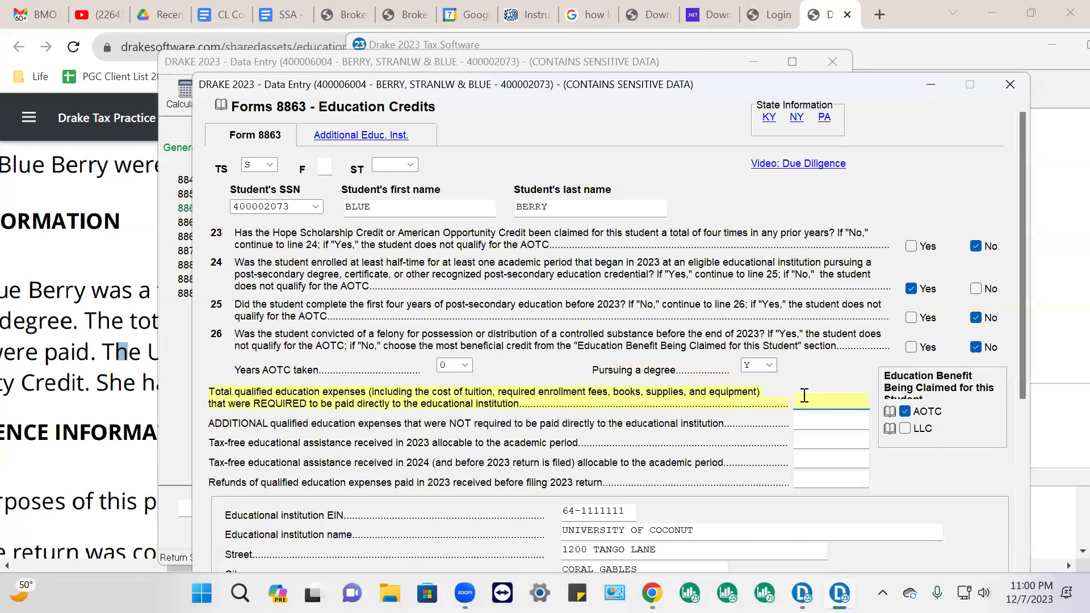
key(Tab)
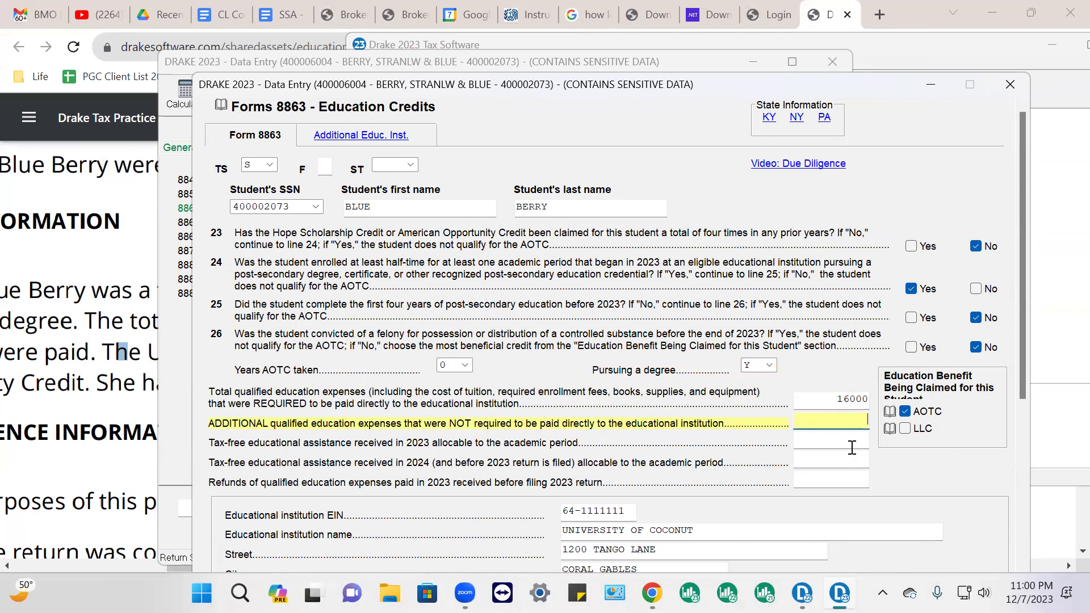
scroll(851, 448, down, 4)
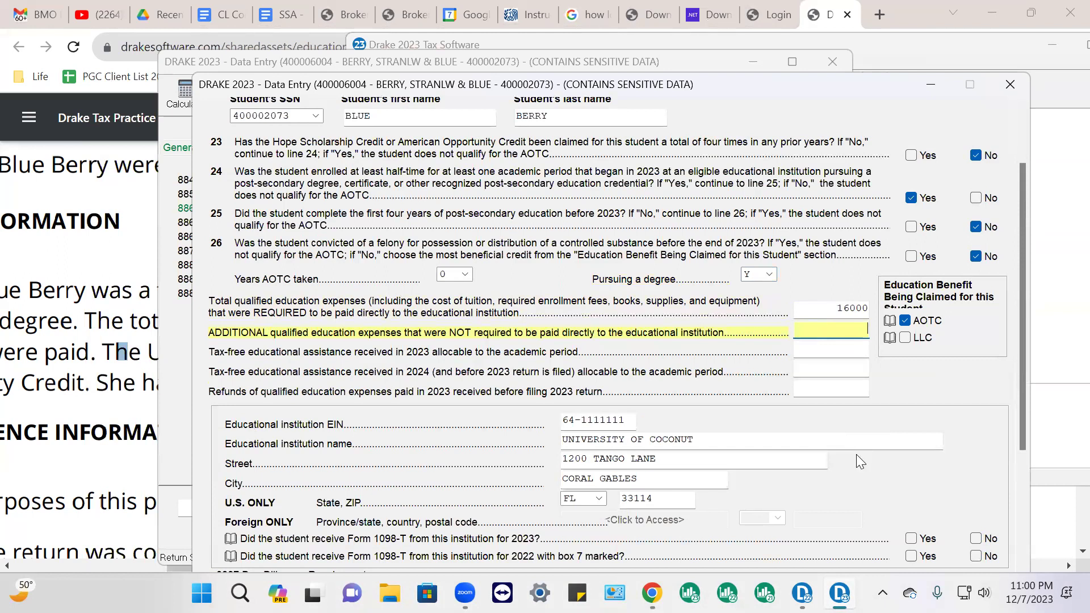
scroll(829, 391, down, 3)
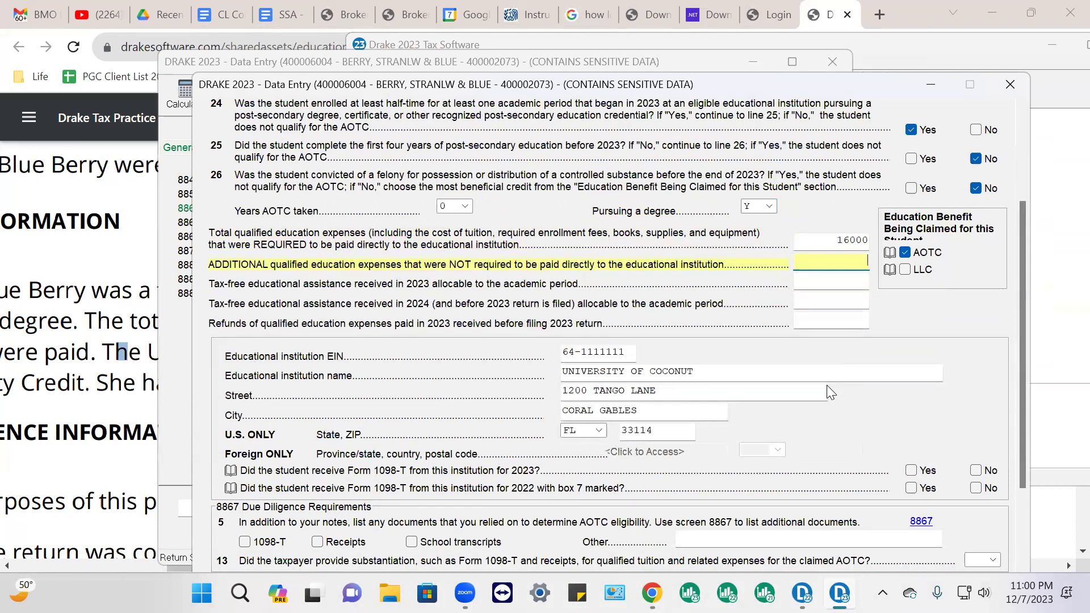
click(831, 237)
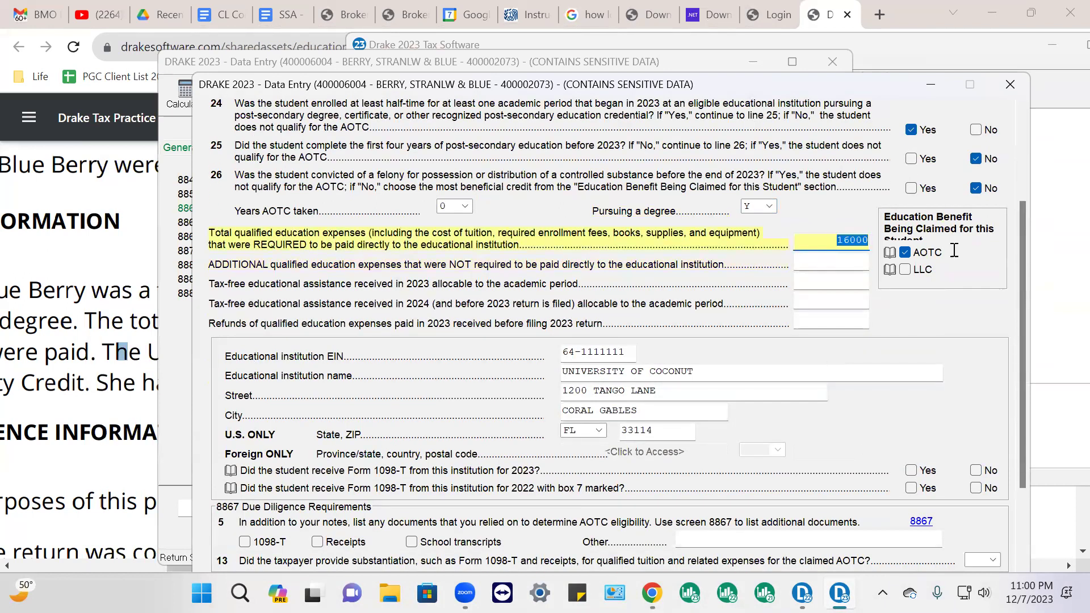
click(846, 262)
scroll(592, 347, down, 1)
scroll(592, 348, down, 2)
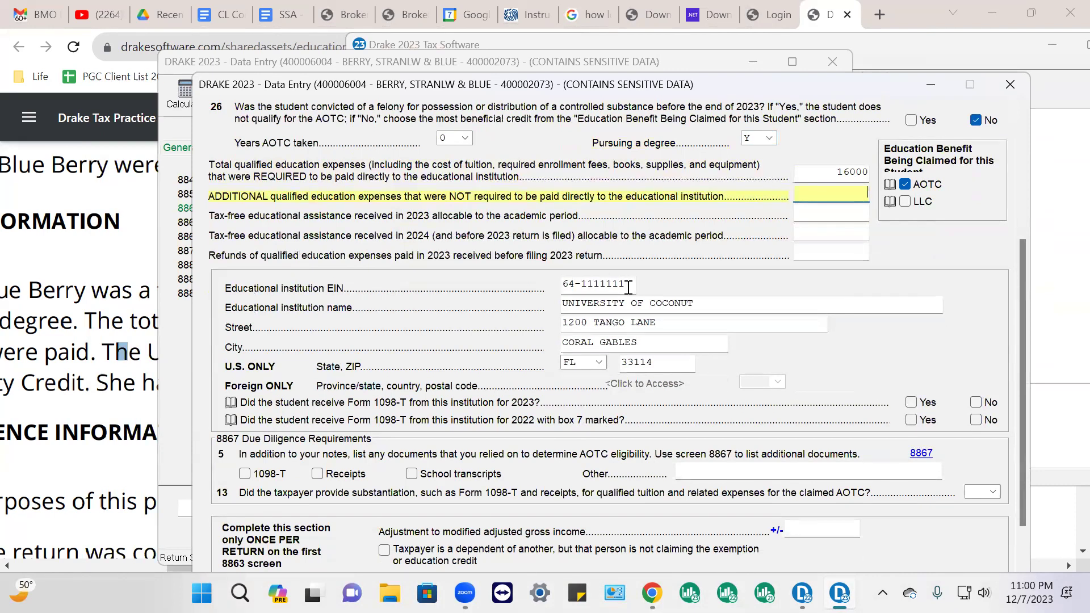
Answer Yes to both 1098-T questions and list Form 1098-T as a relied-on document
click(599, 285)
click(703, 303)
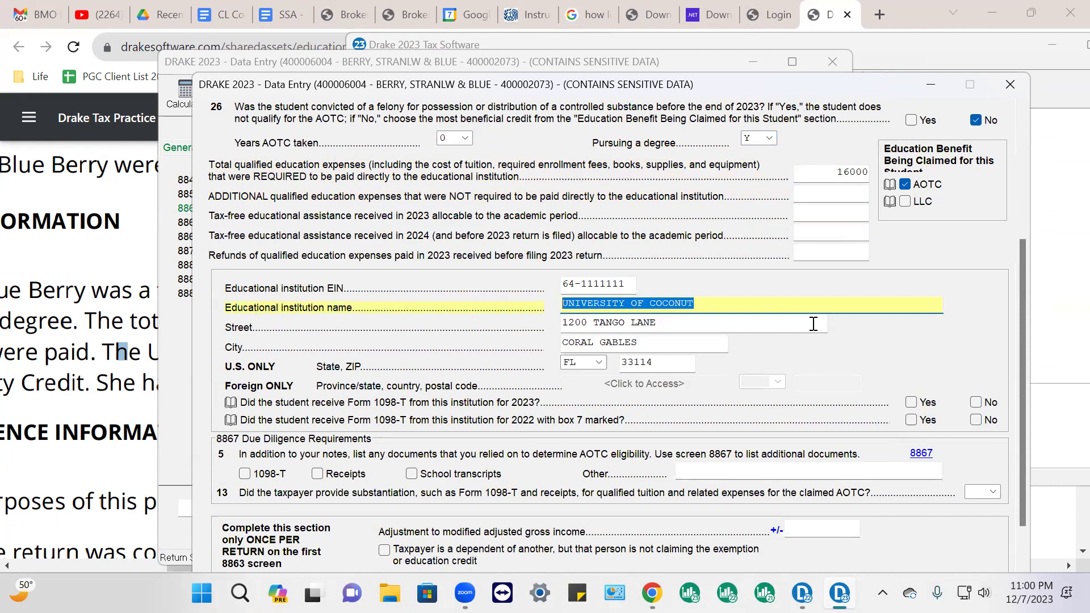
click(927, 403)
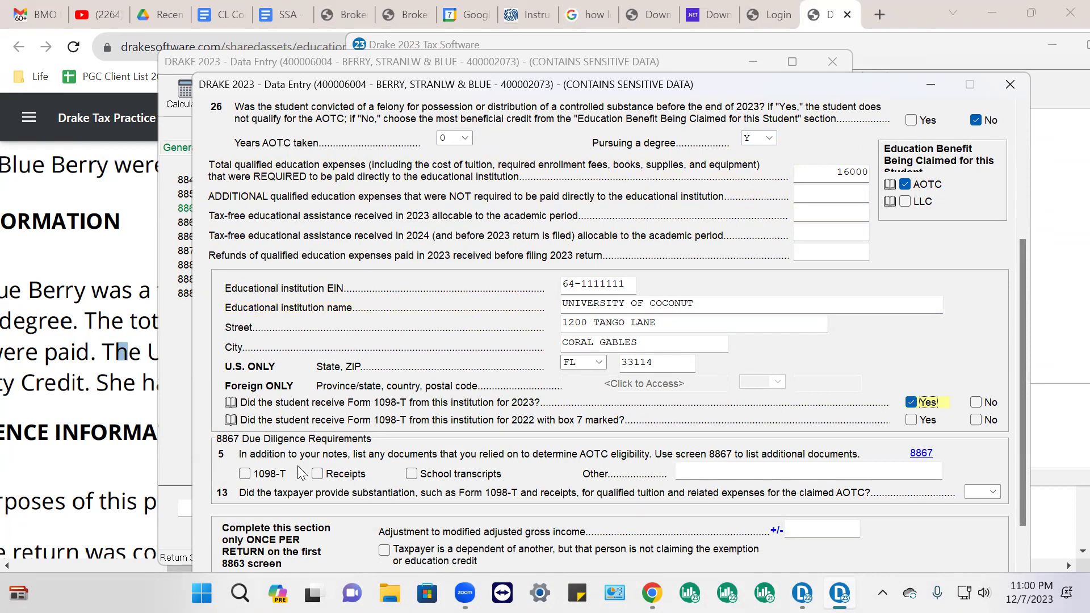
click(911, 420)
click(245, 473)
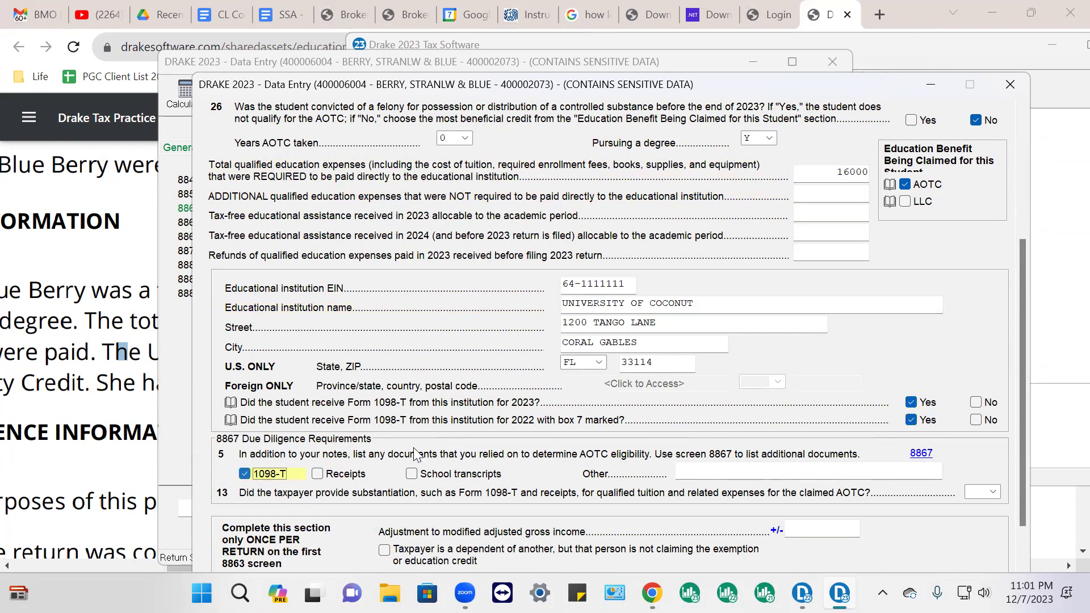
Answer Yes on line 13 substantiation, check undergraduate-only expenses, and close the 8863 screen
scroll(414, 454, down, 1)
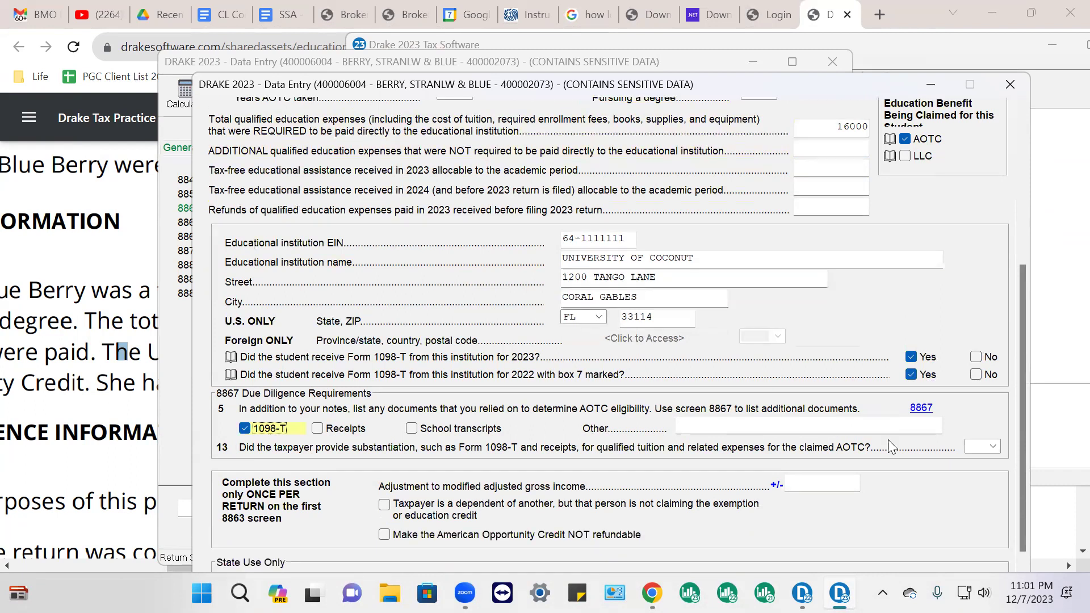
click(994, 448)
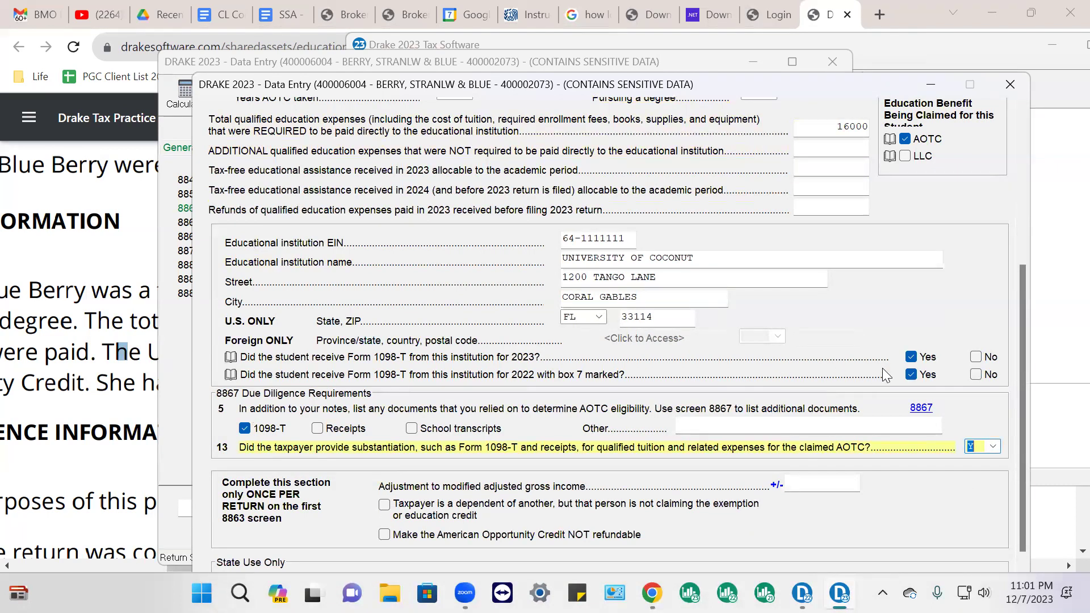
scroll(838, 281, down, 3)
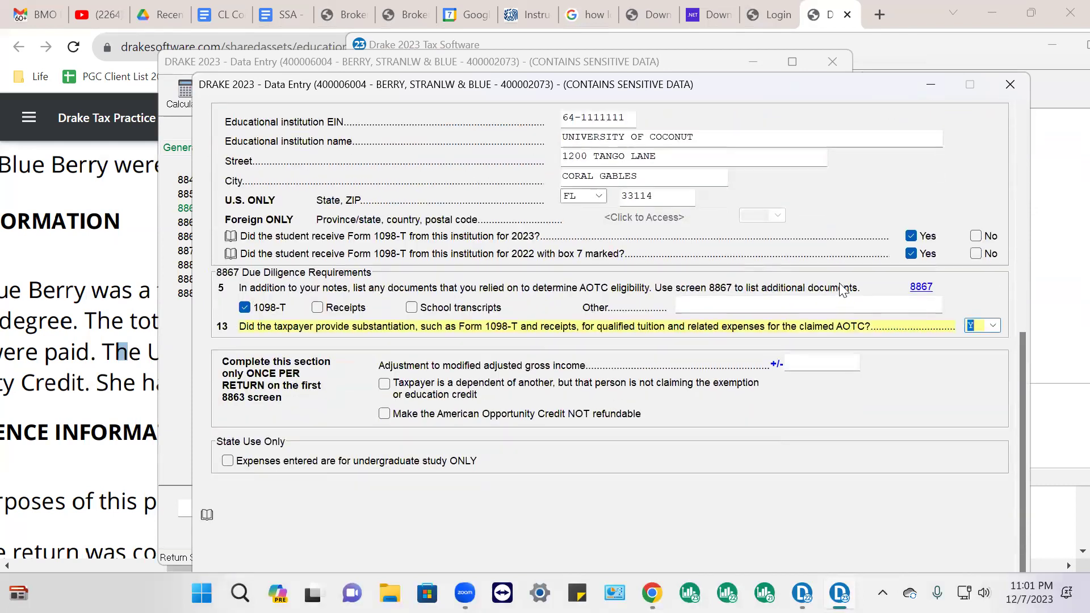
click(229, 461)
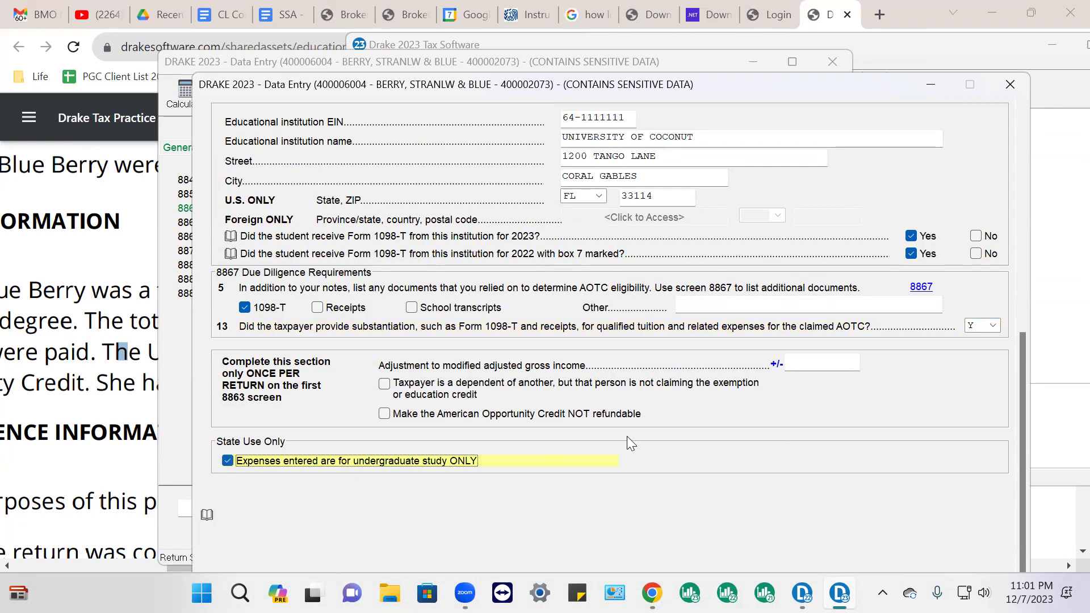
scroll(731, 282, up, 8)
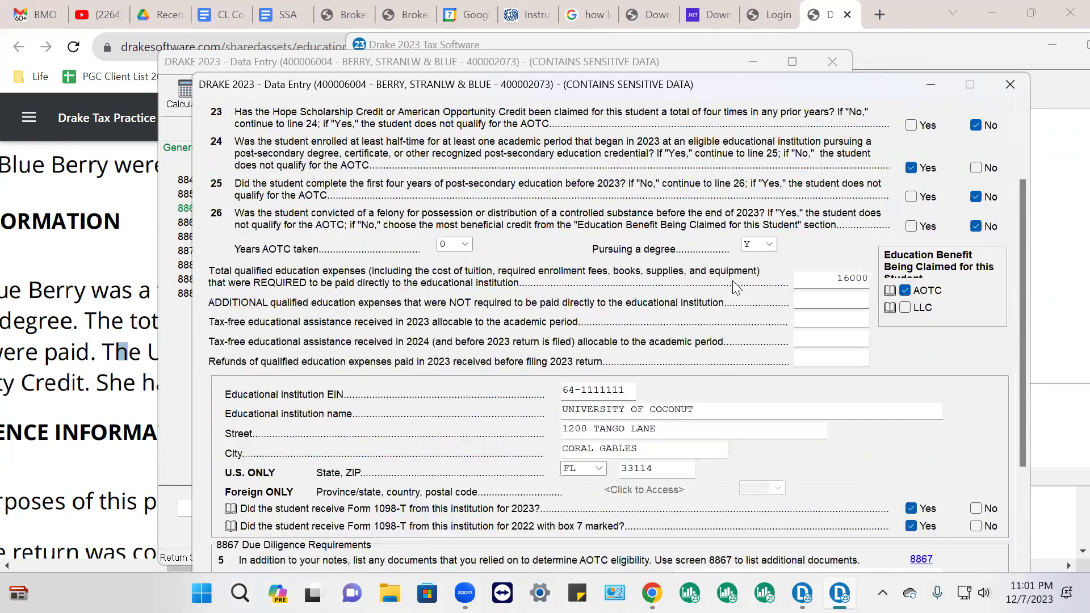
click(1010, 85)
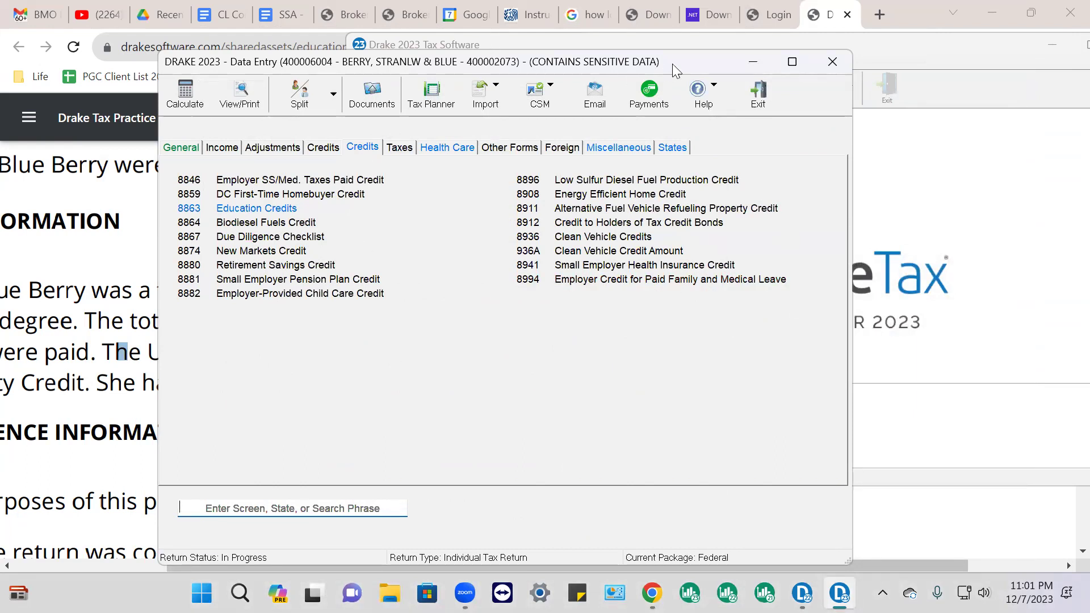
Open the Form 8867 due diligence checklist from the General screens
drag(672, 65, 811, 134)
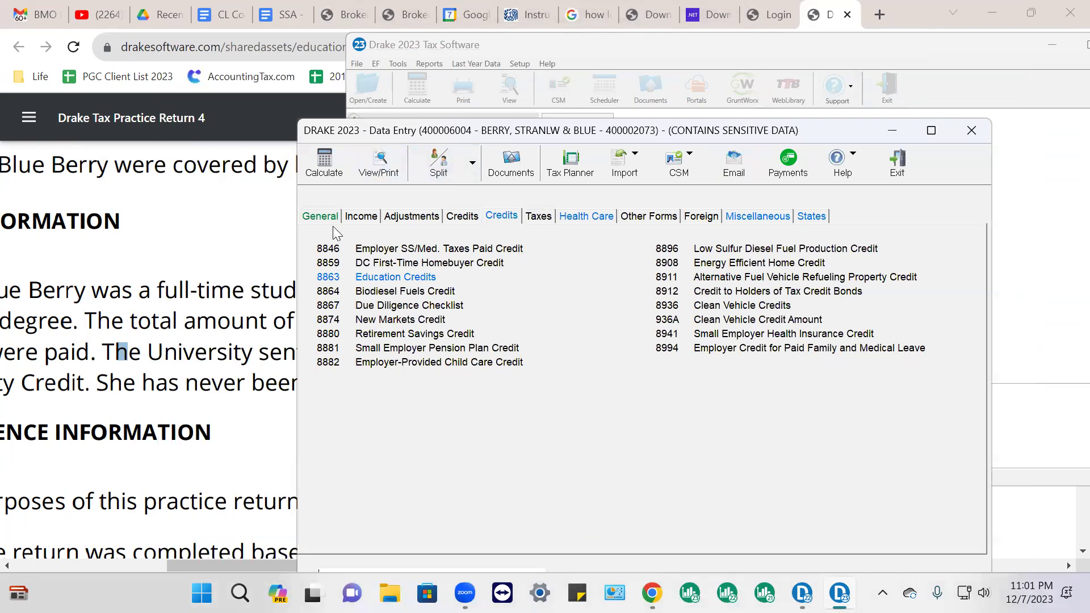
click(312, 218)
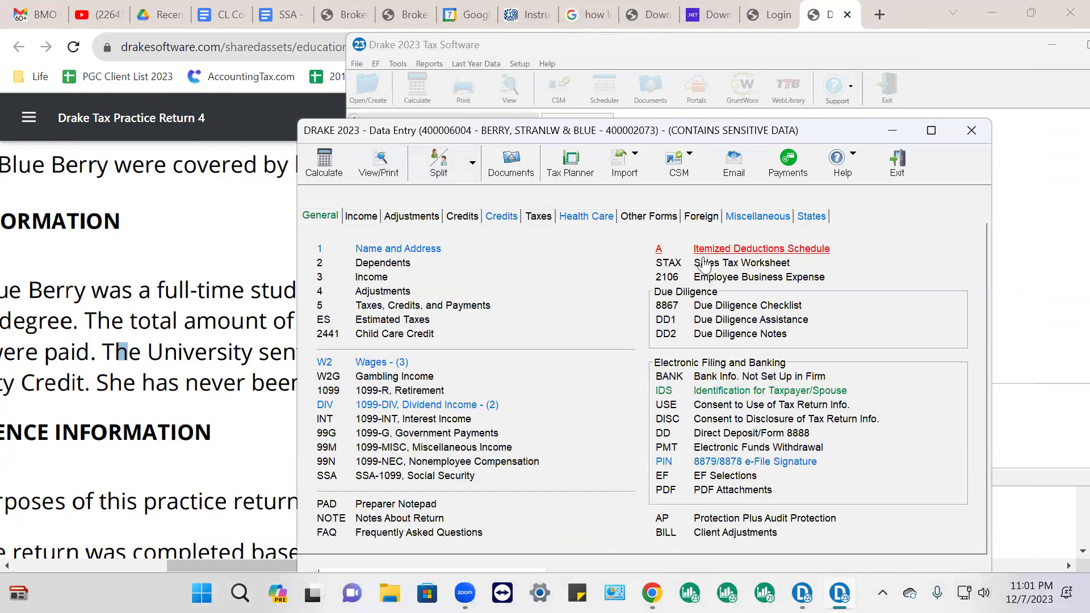
click(734, 309)
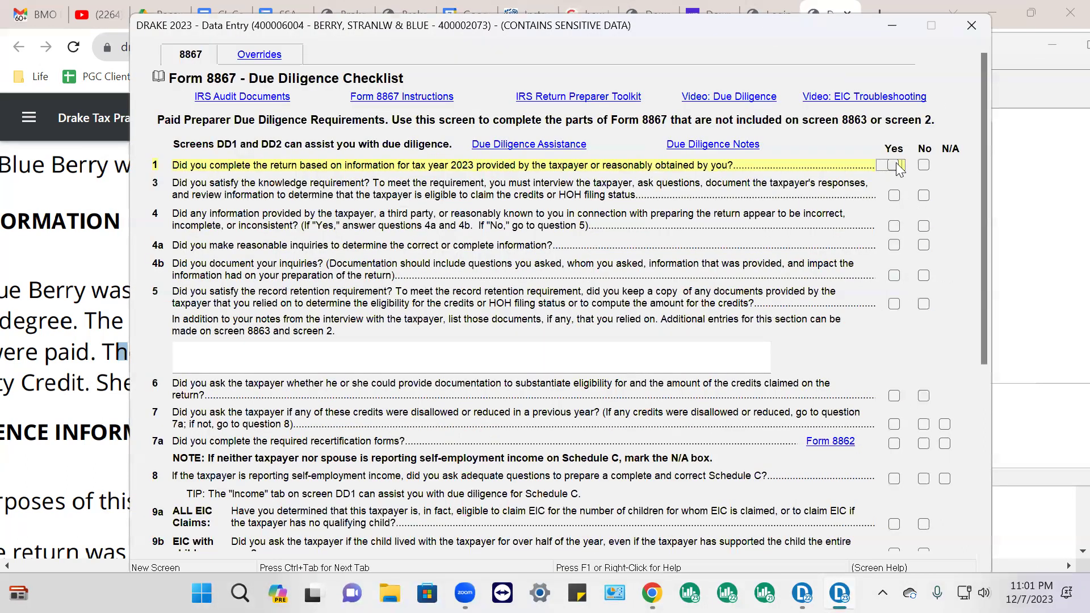
Answer Form 8867 lines 1, 3, 5, 6, 7 and 9a Yes, line 4 No, line 8 N/A
click(895, 197)
click(922, 226)
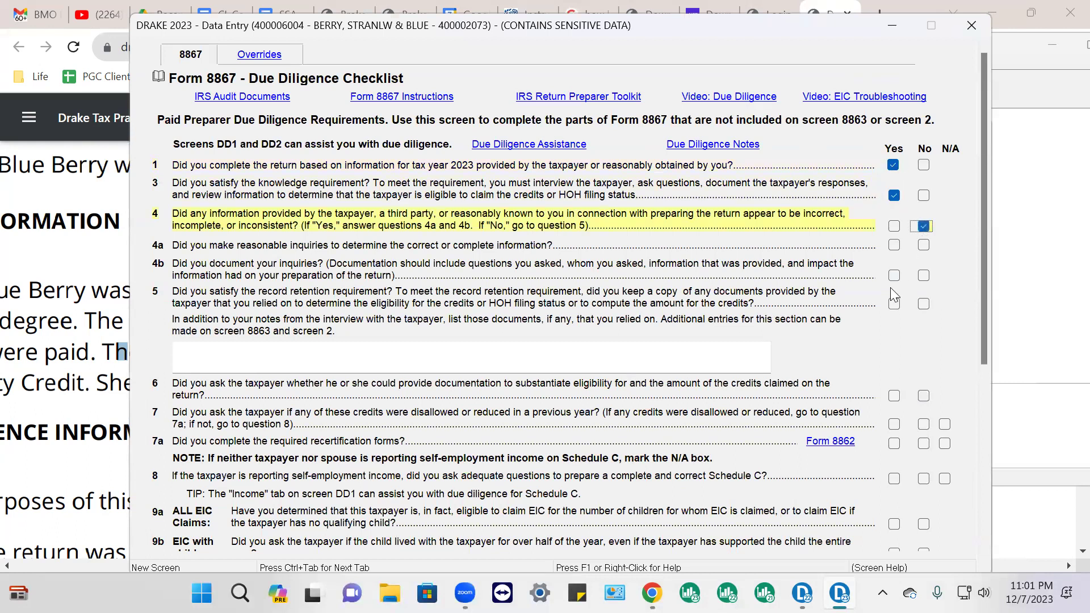
click(894, 307)
click(894, 396)
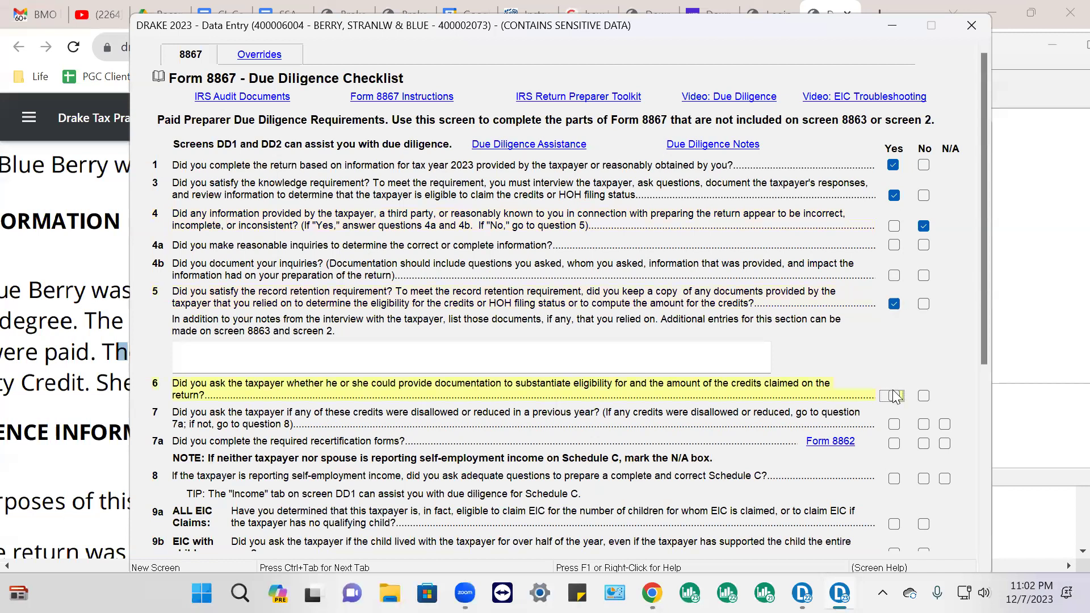
click(894, 423)
scroll(894, 426, down, 1)
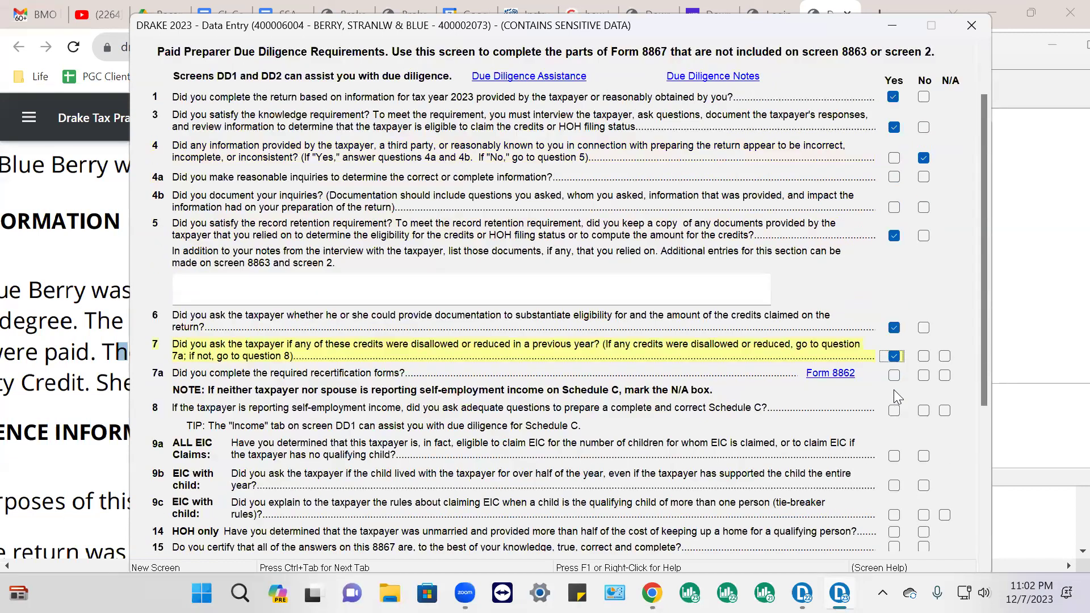
click(944, 410)
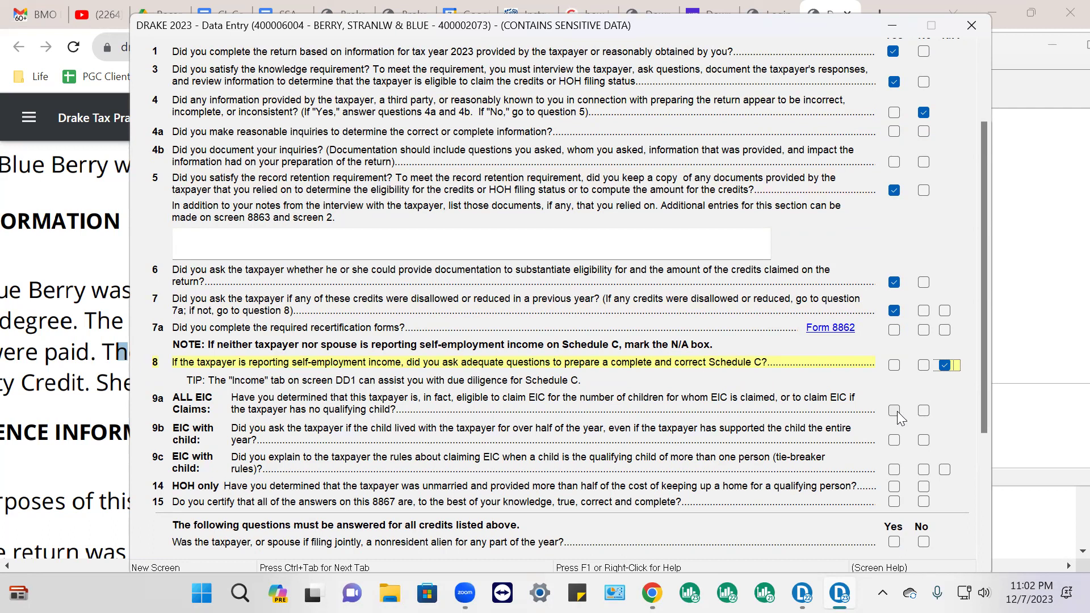
click(895, 411)
Certify that the Form 8867 due diligence answers are true and complete
click(895, 504)
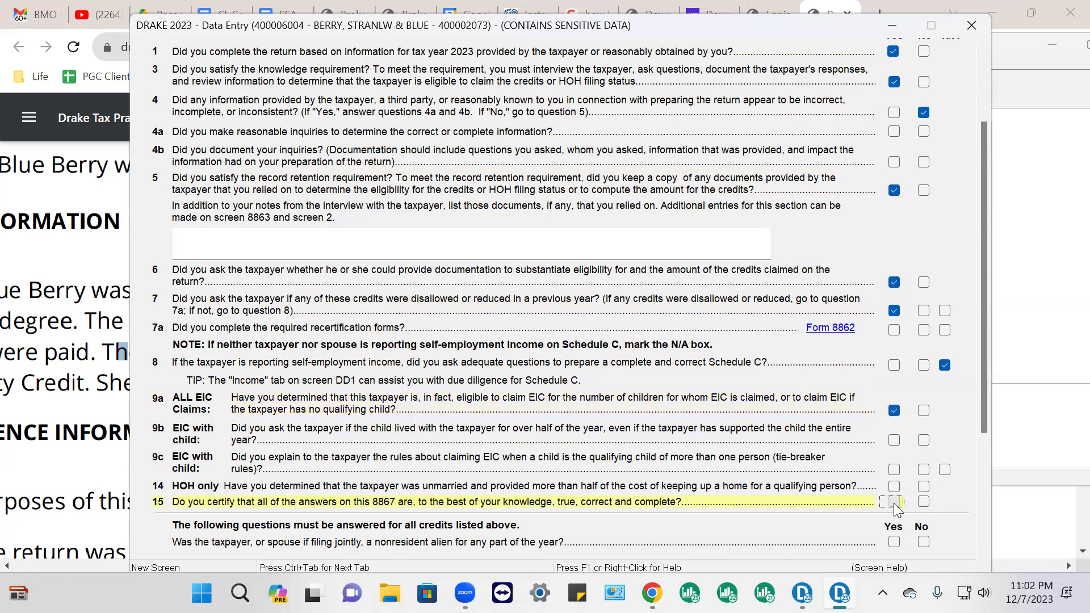
scroll(915, 461, down, 1)
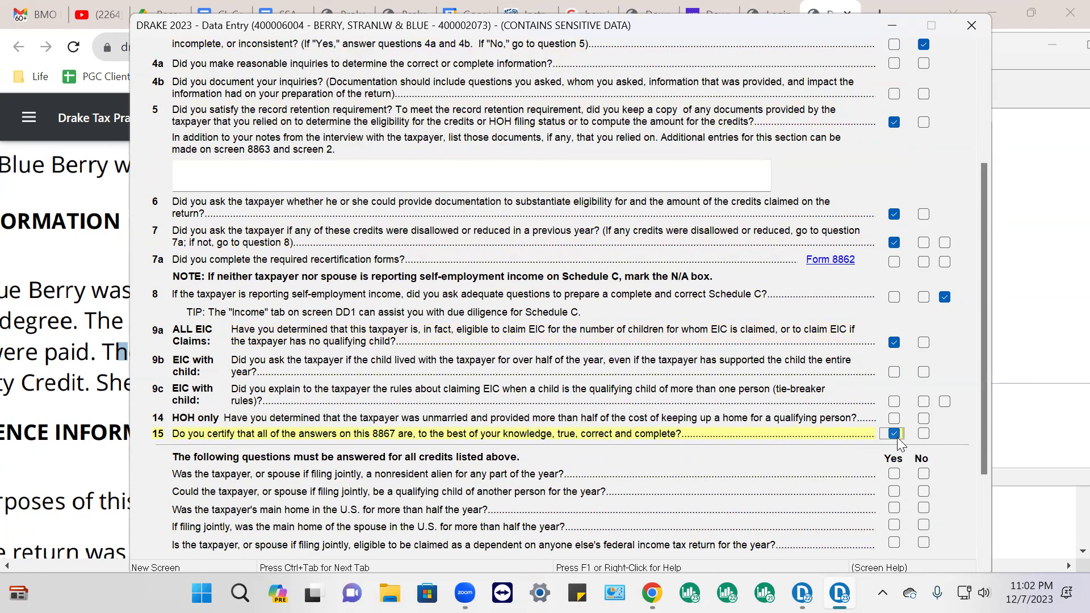
scroll(897, 441, down, 2)
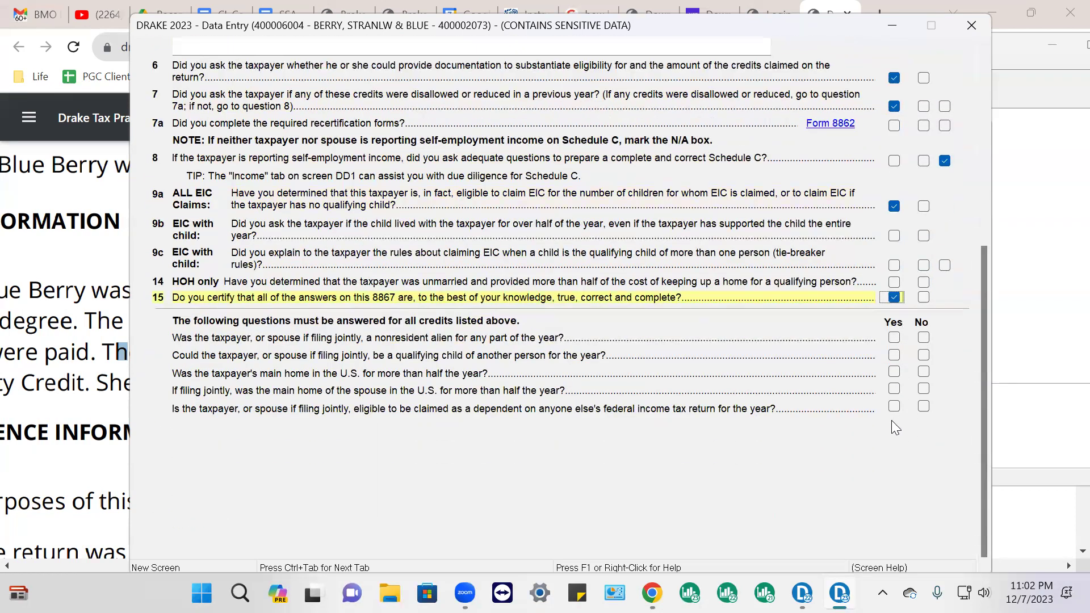
Answer No to nonresident alien, Yes to both U.S. main homes, No to dependent, then close 8867
click(925, 339)
click(893, 372)
click(894, 389)
click(924, 406)
scroll(717, 365, down, 1)
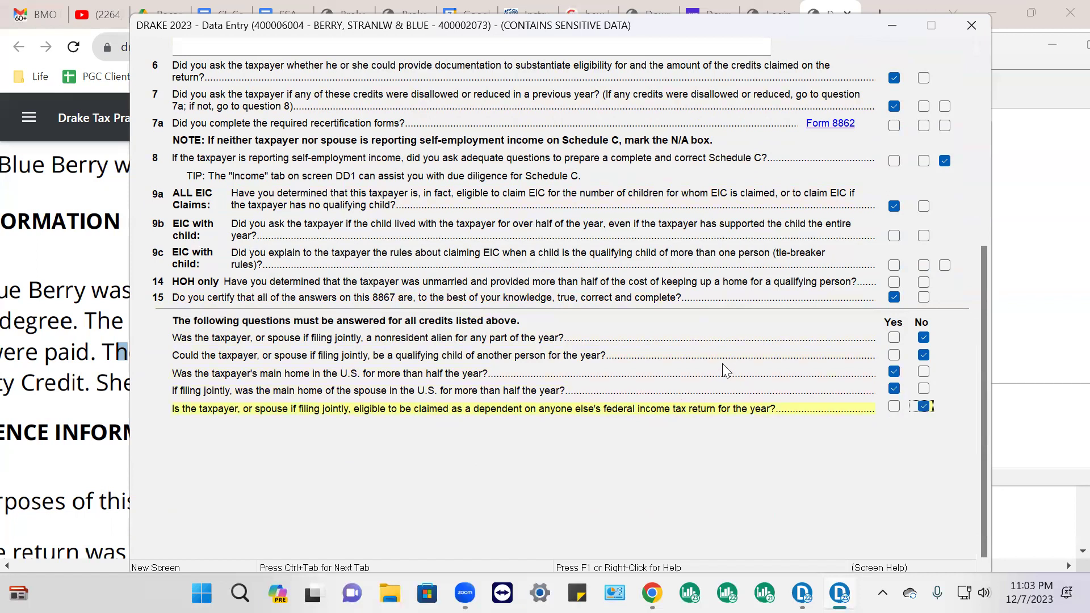
click(971, 26)
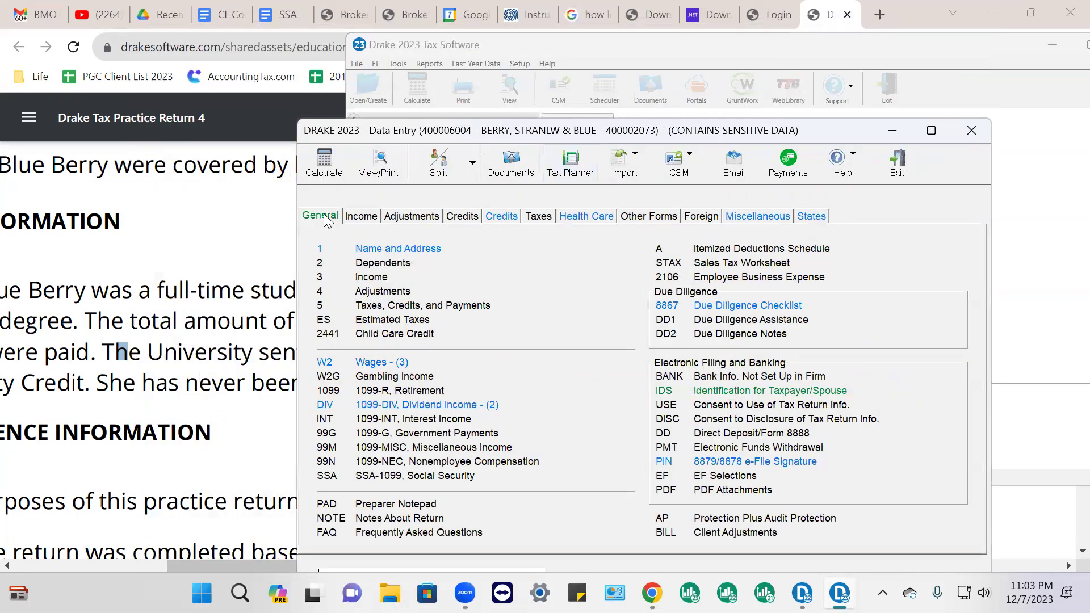
On the IDS screen, give the taxpayer a new license number, 2015 issue year and 01-01-2025 expiration
click(722, 391)
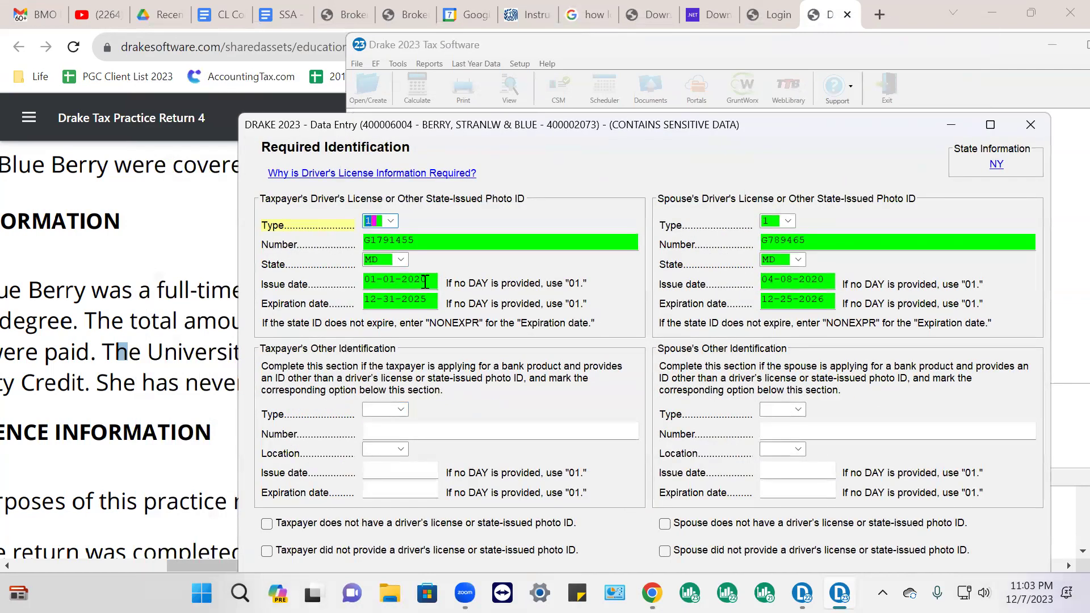
click(428, 280)
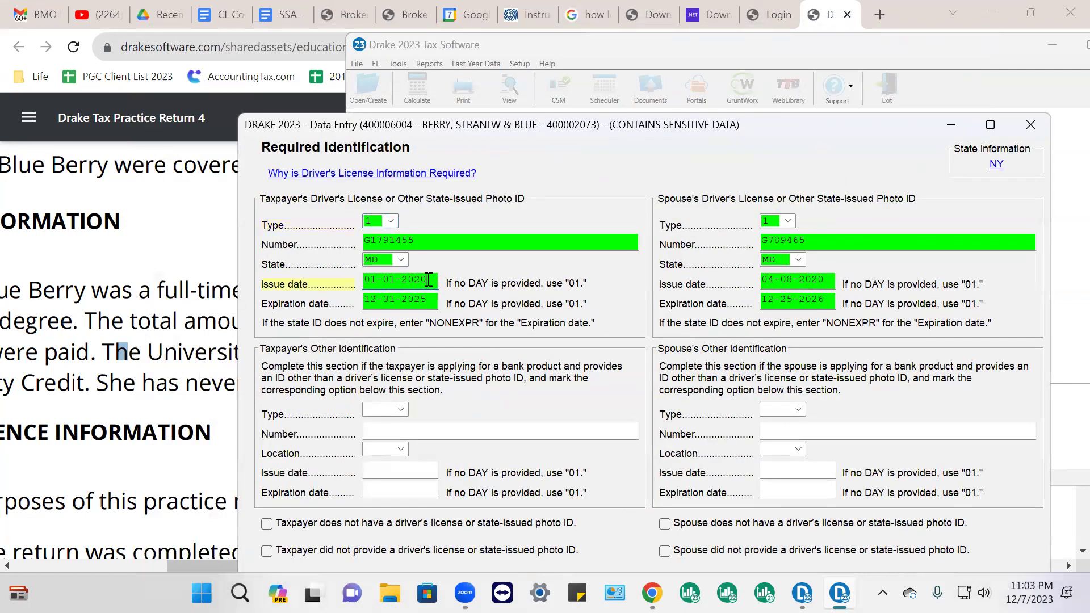
double_click(421, 240)
text(123)
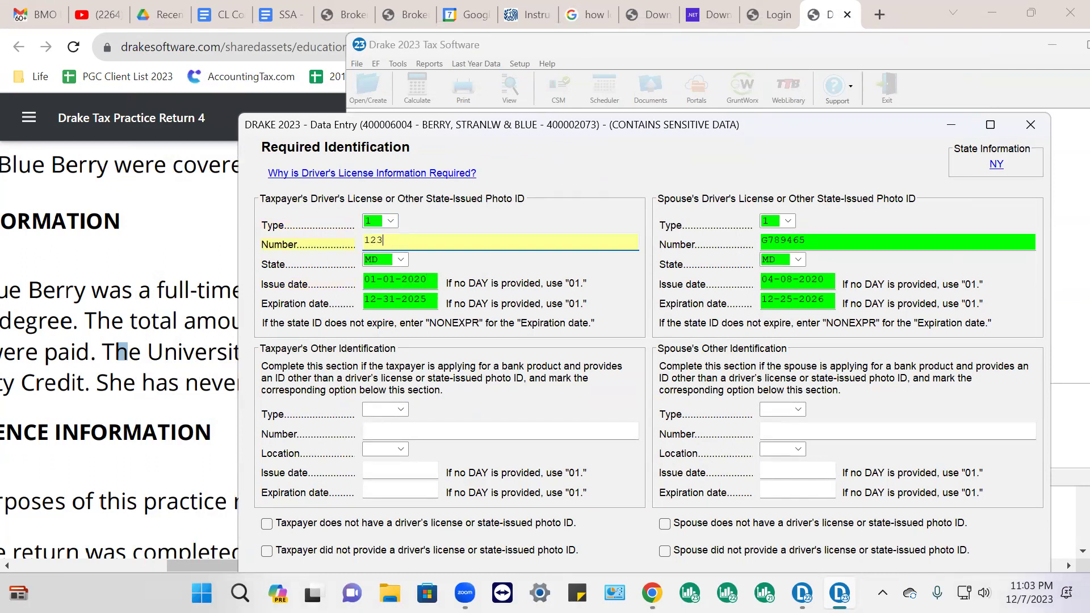
text(456789)
drag(429, 280, 419, 284)
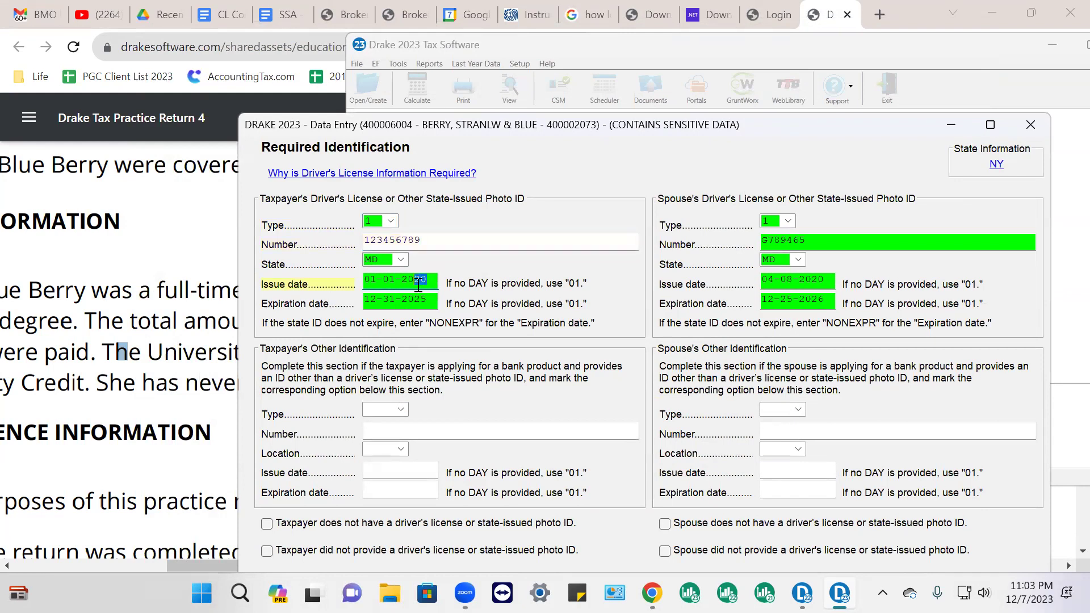
text(15)
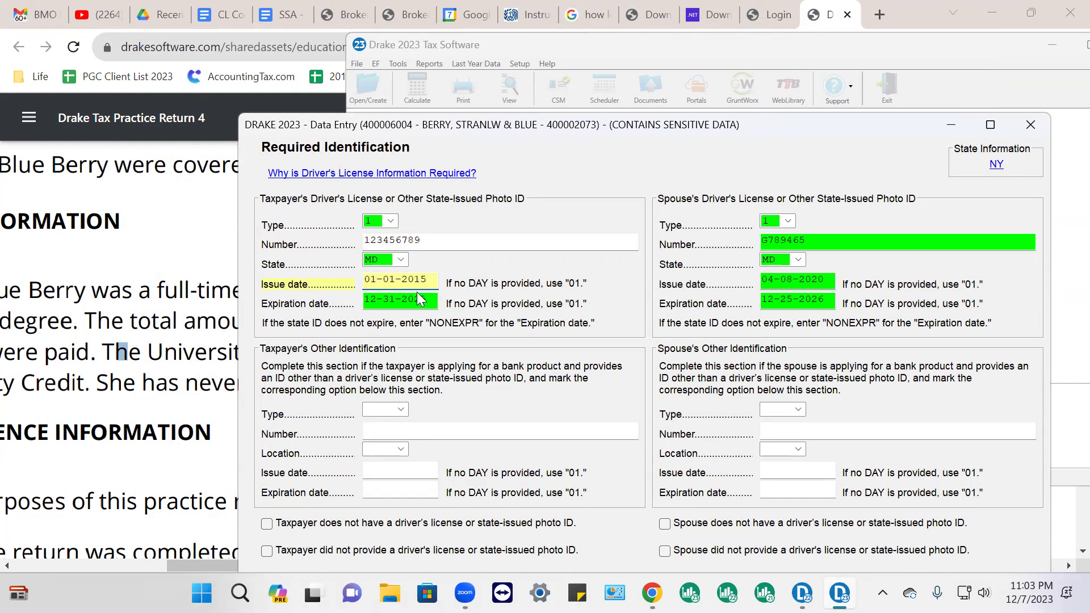
drag(431, 299, 266, 315)
text(01-01-2025)
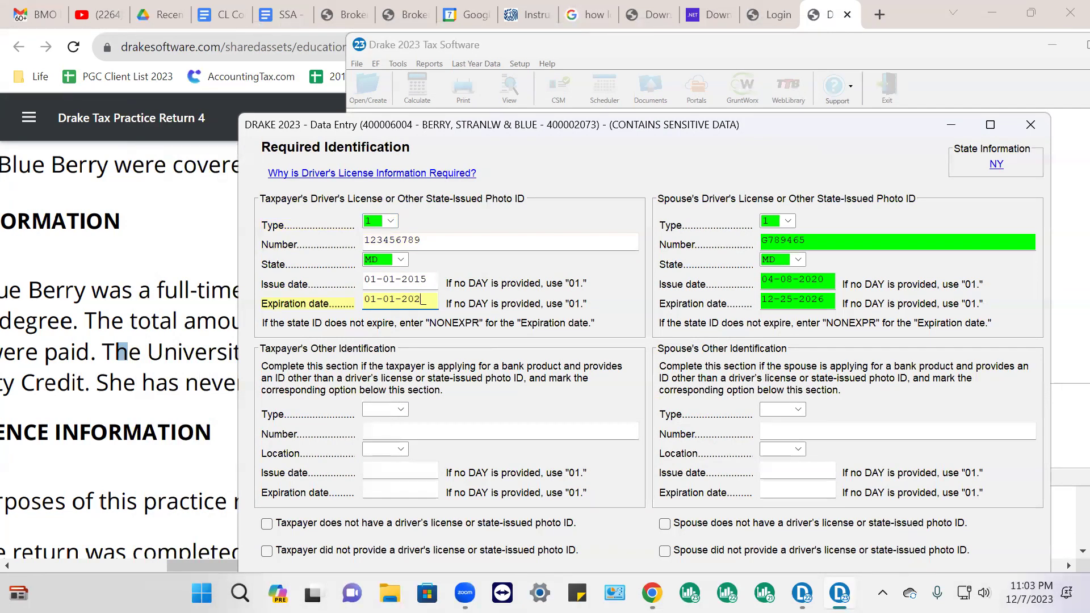
Give the spouse a new license number, issue date 01-01-2015 and expiration 01-01-2025, then close the screen
click(817, 241)
key(BackSpace)
text(987654321)
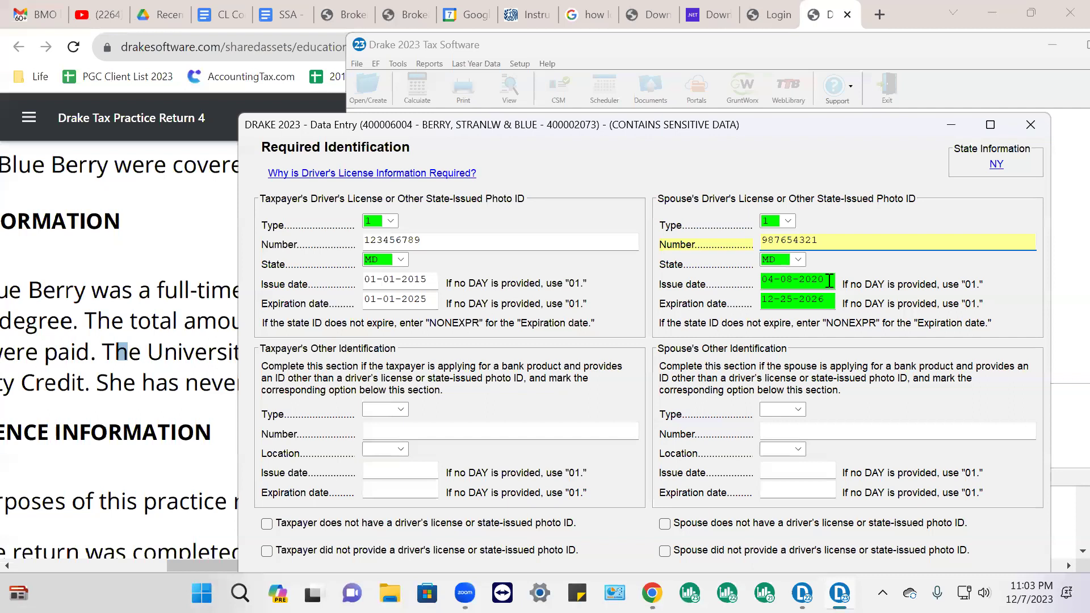
click(829, 281)
text(01-01-0)
key(BackSpace)
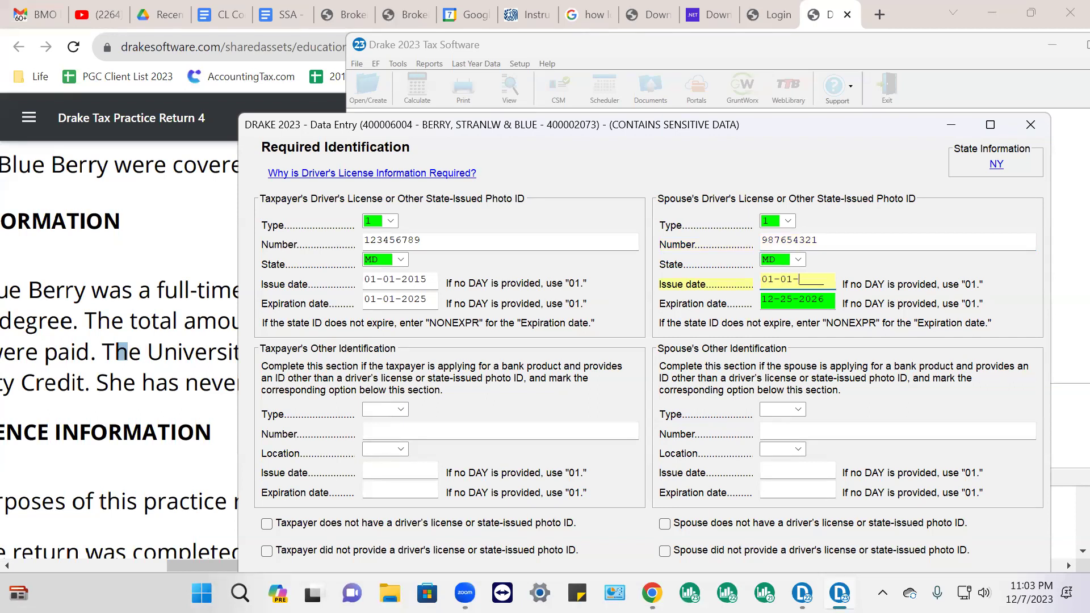
text(2015)
key(Tab)
text(01-01-2025)
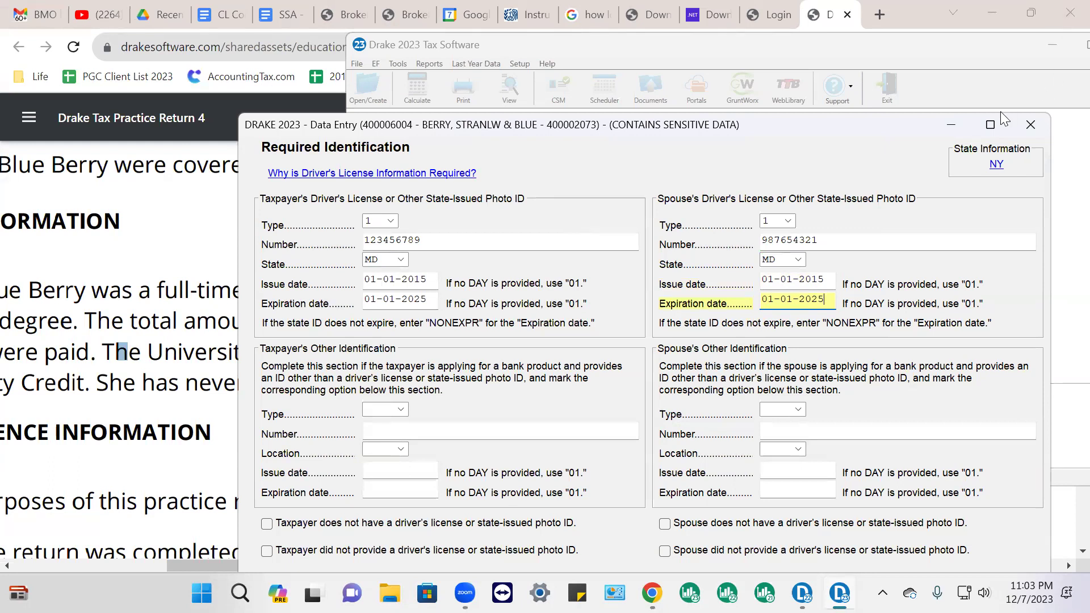
click(1034, 122)
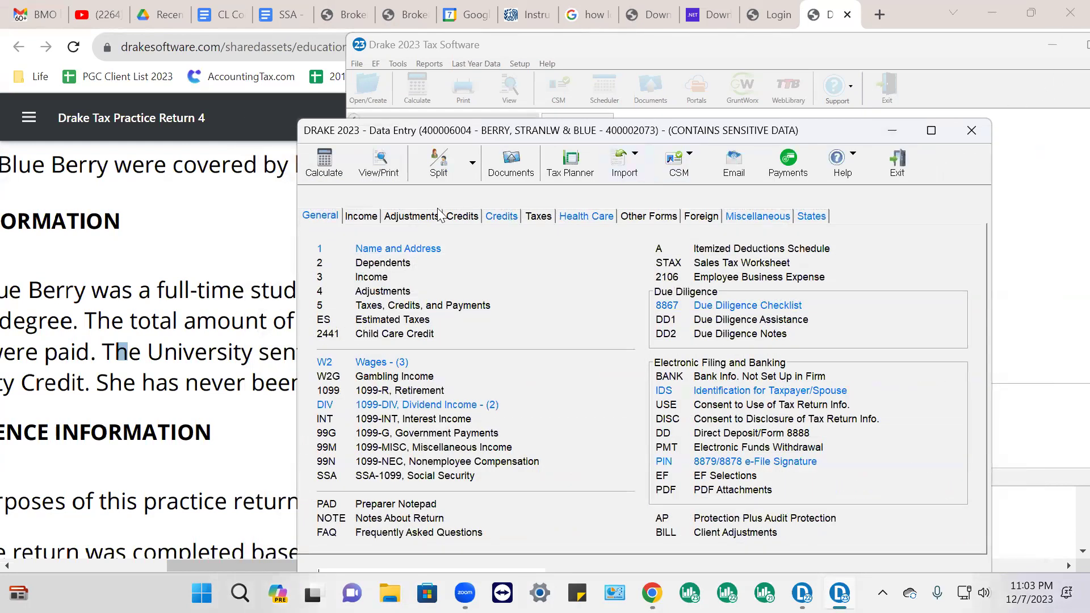
Calculate the return via View/Print and dismiss the missing state module error report
click(380, 165)
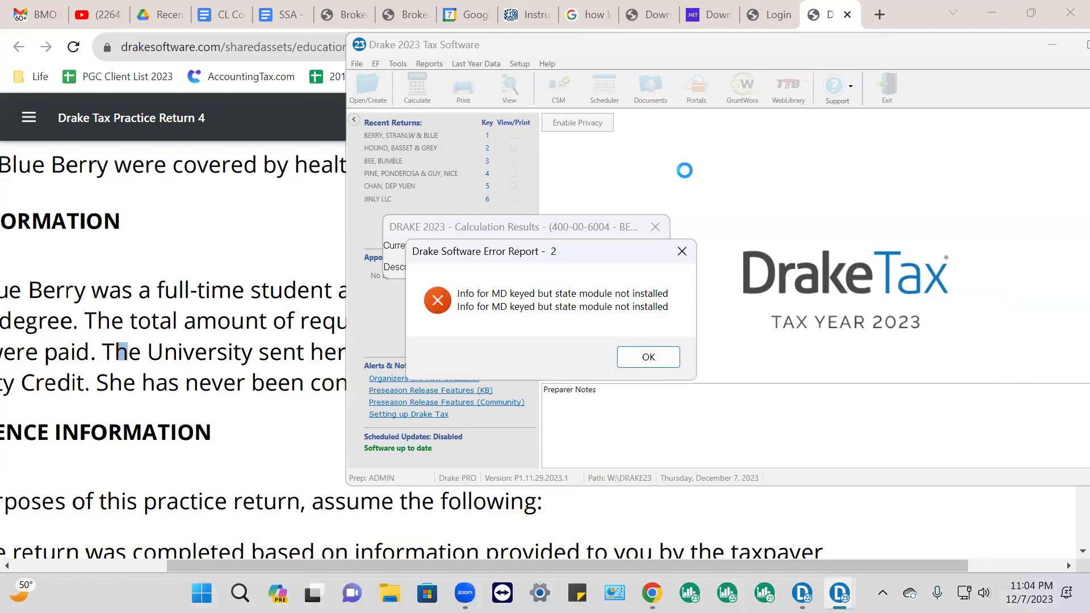
click(648, 357)
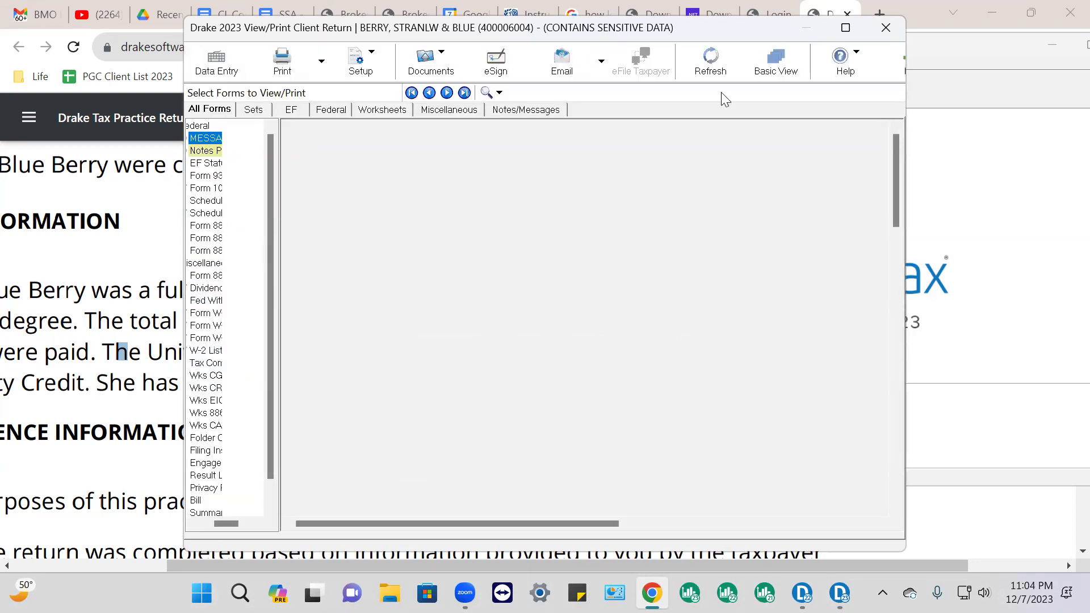
Maximize the View/Print window and display Form 1040, scrolling to the income lines
click(844, 28)
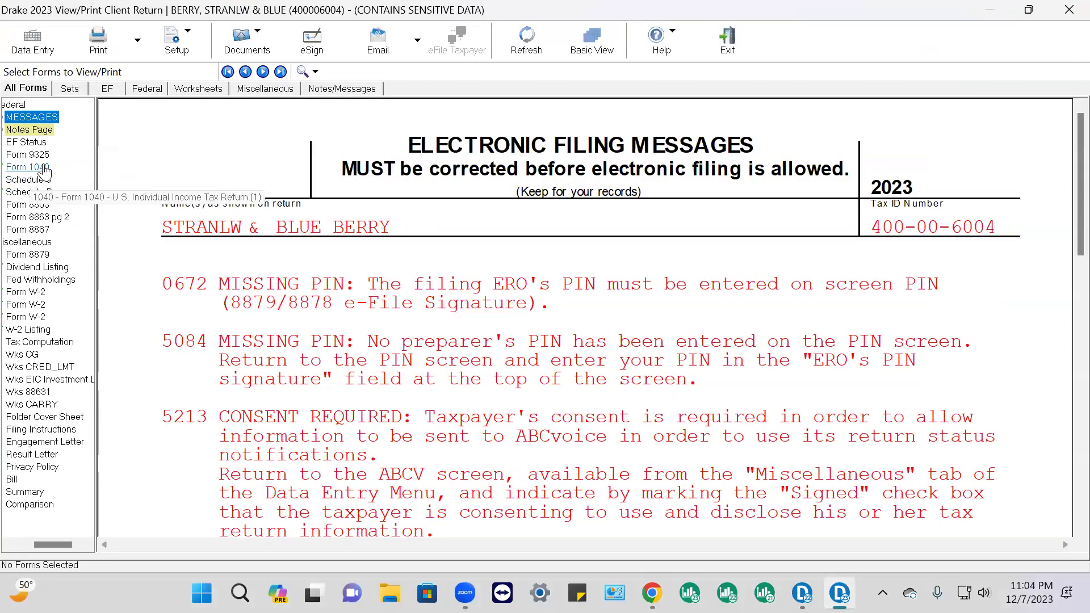
click(44, 168)
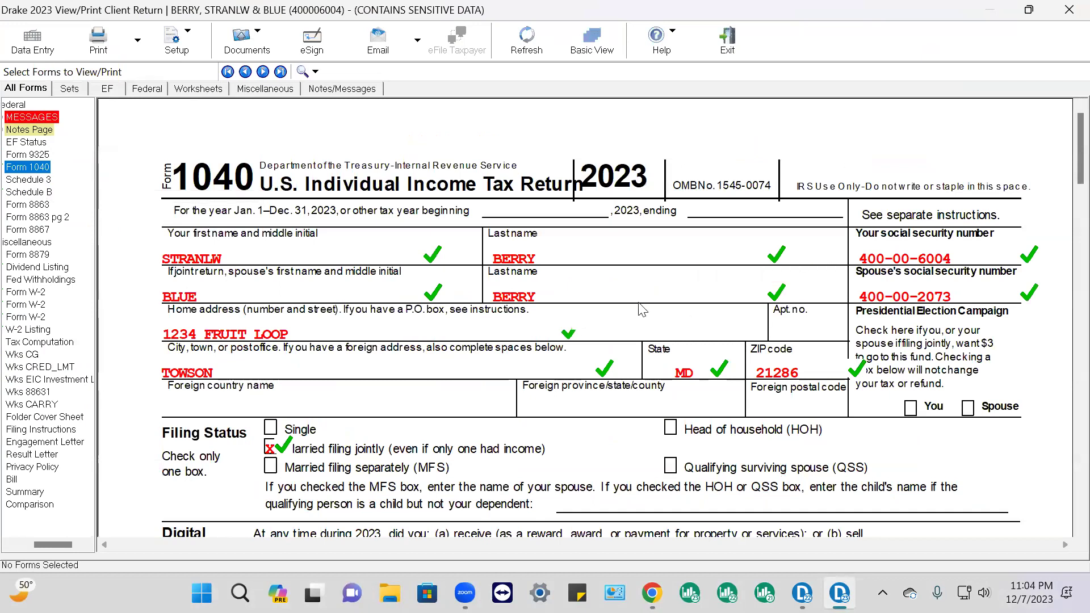
scroll(587, 272, down, 5)
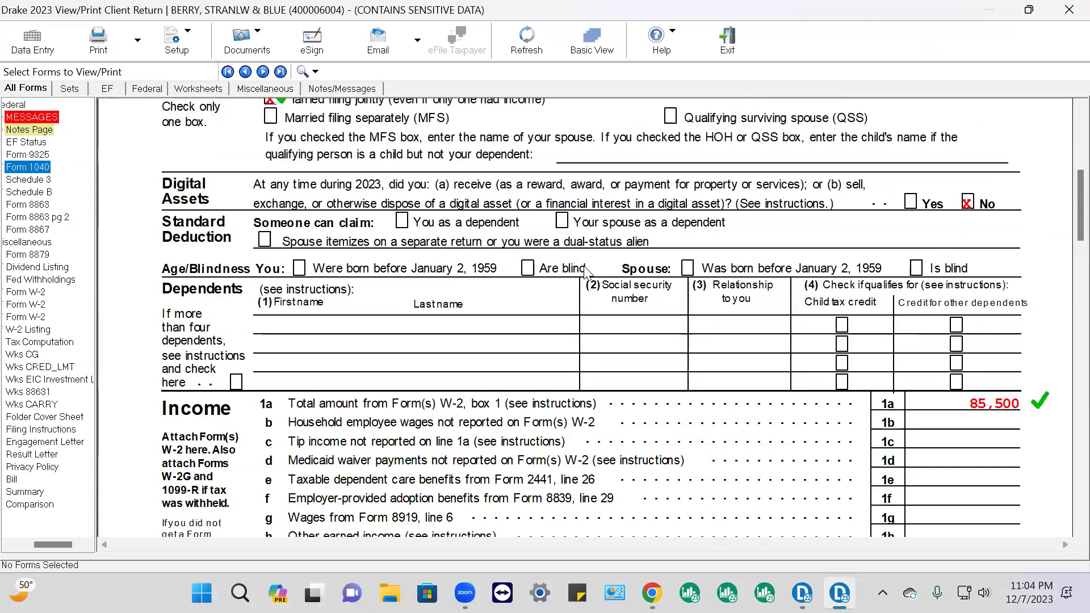
scroll(586, 271, down, 1)
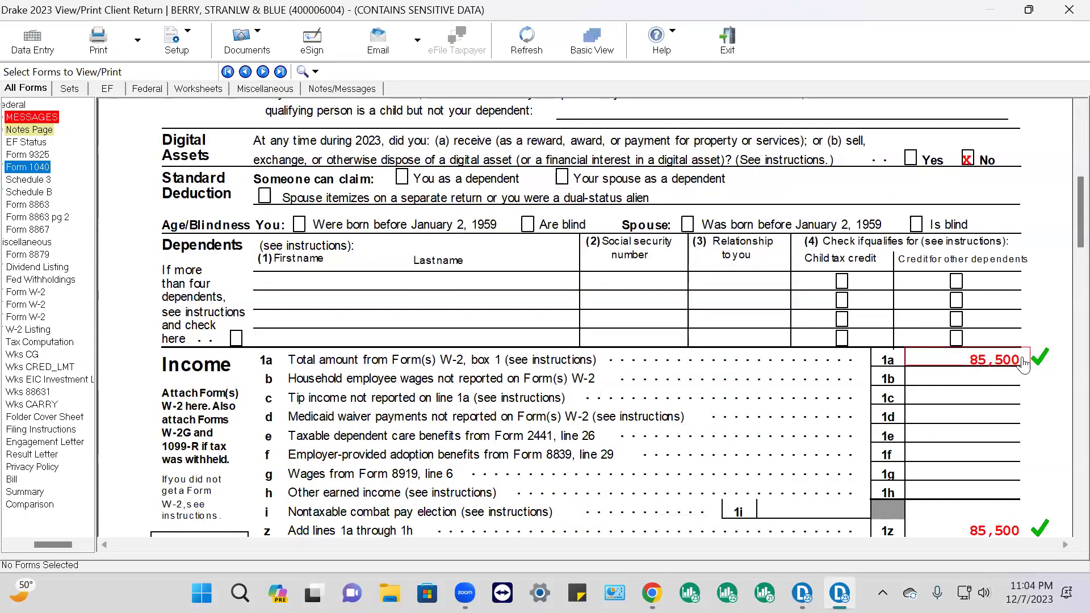
scroll(1024, 369, down, 6)
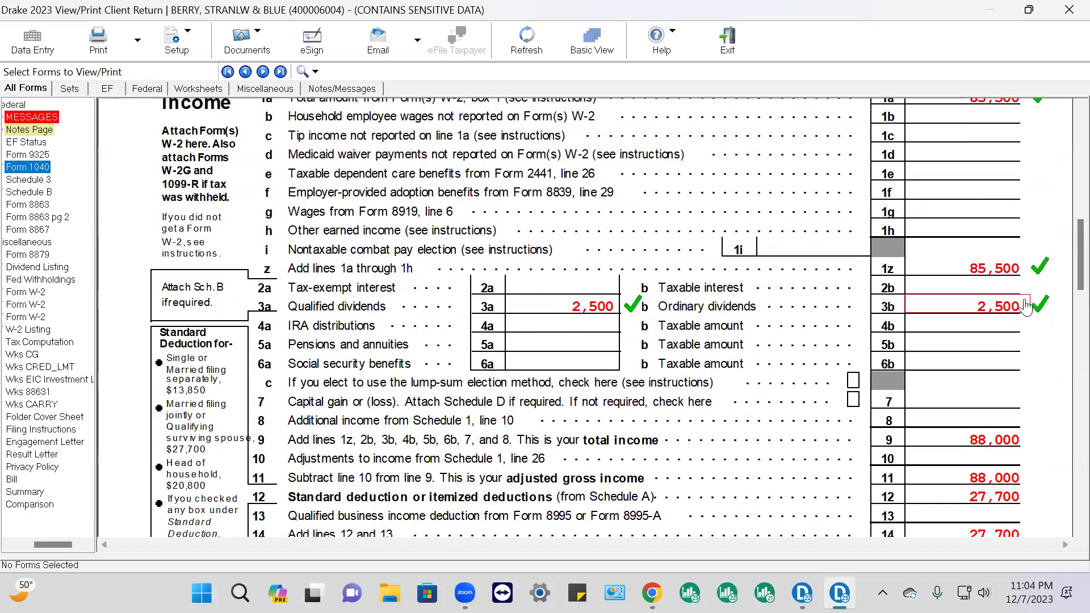
scroll(1020, 296, down, 3)
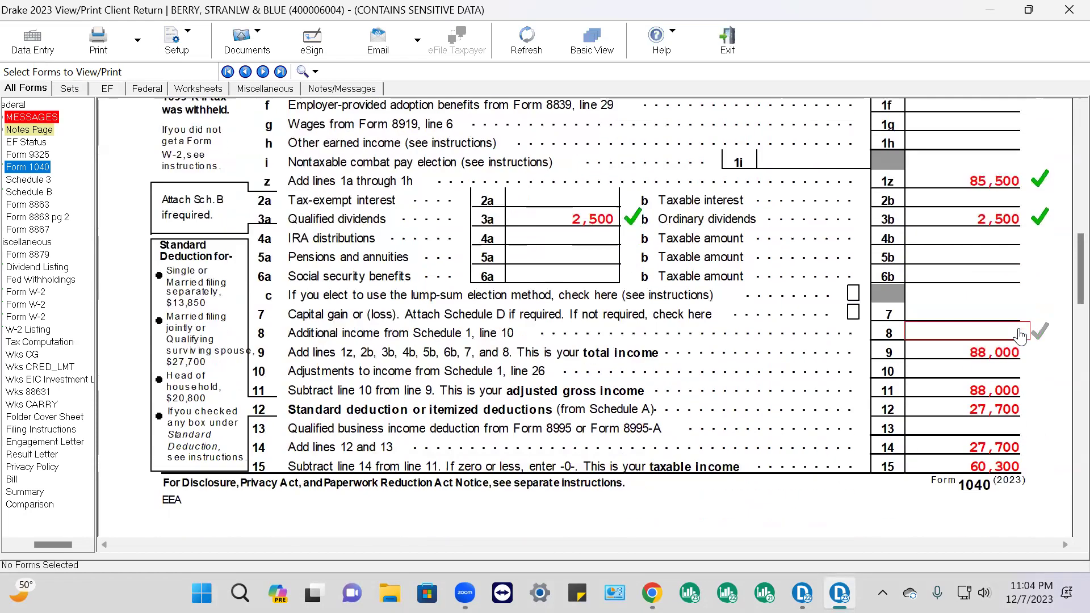
Tick Form 1040 lines 9, 11, 12, 14, 15, 16 and 18 as reviewed
click(1022, 311)
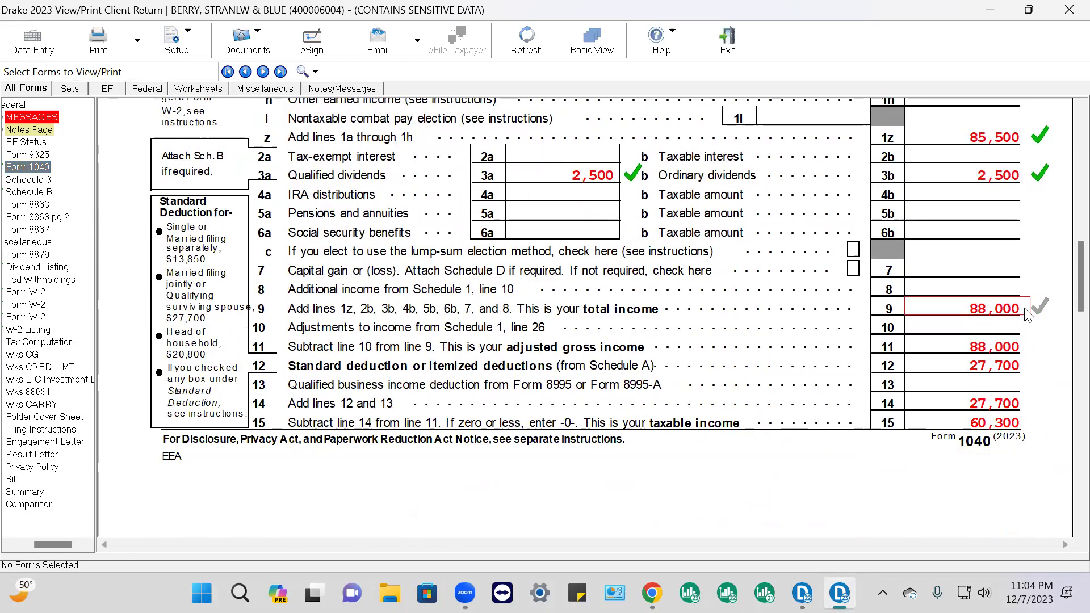
click(1017, 350)
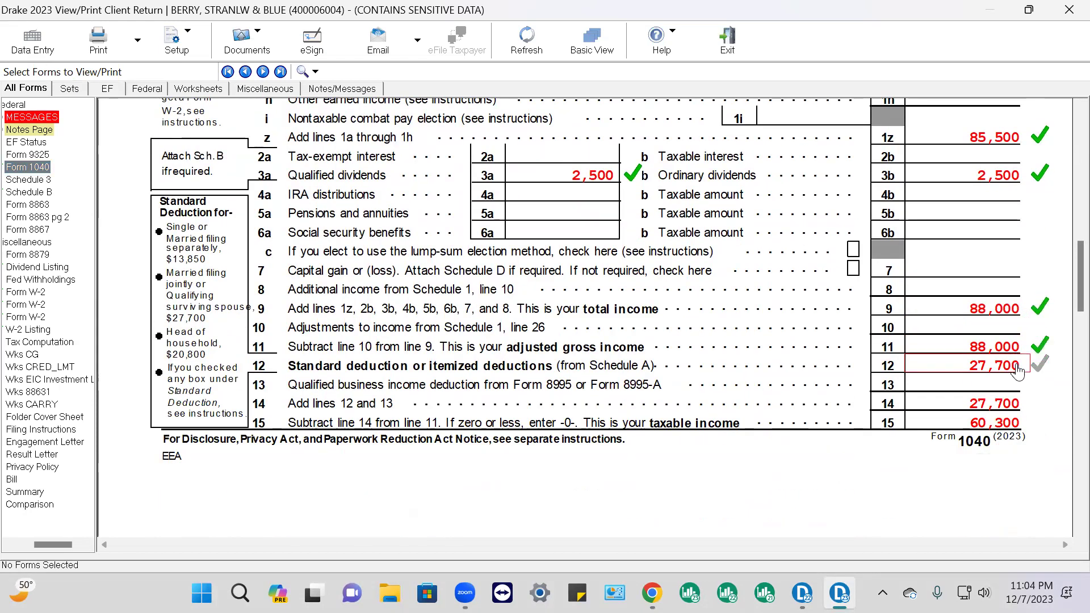
click(1019, 369)
click(1019, 404)
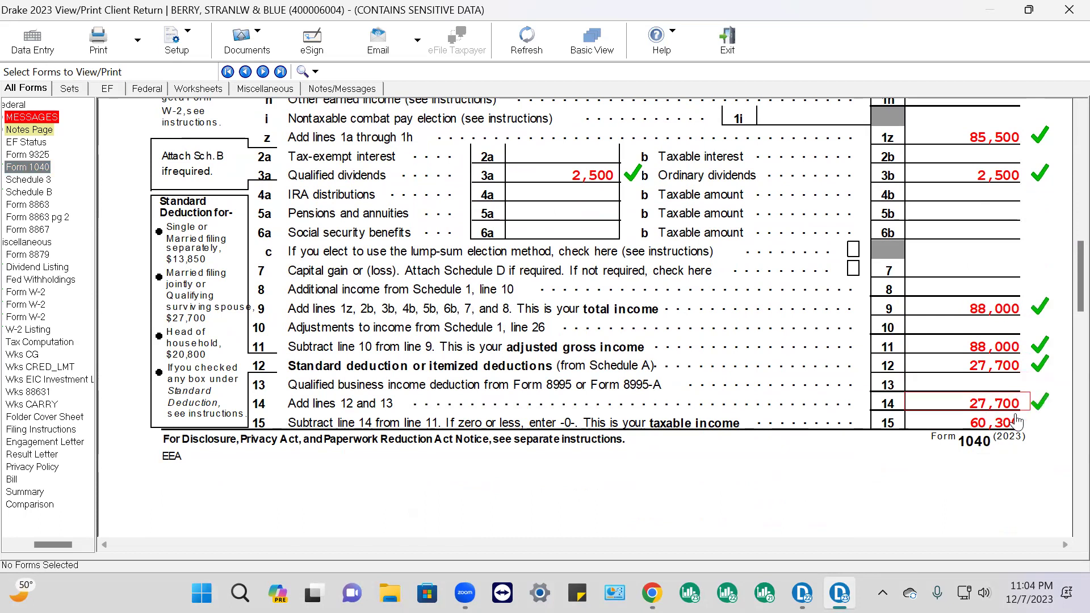
click(1016, 422)
scroll(1016, 420, down, 3)
scroll(1017, 419, down, 4)
click(1019, 342)
click(1019, 380)
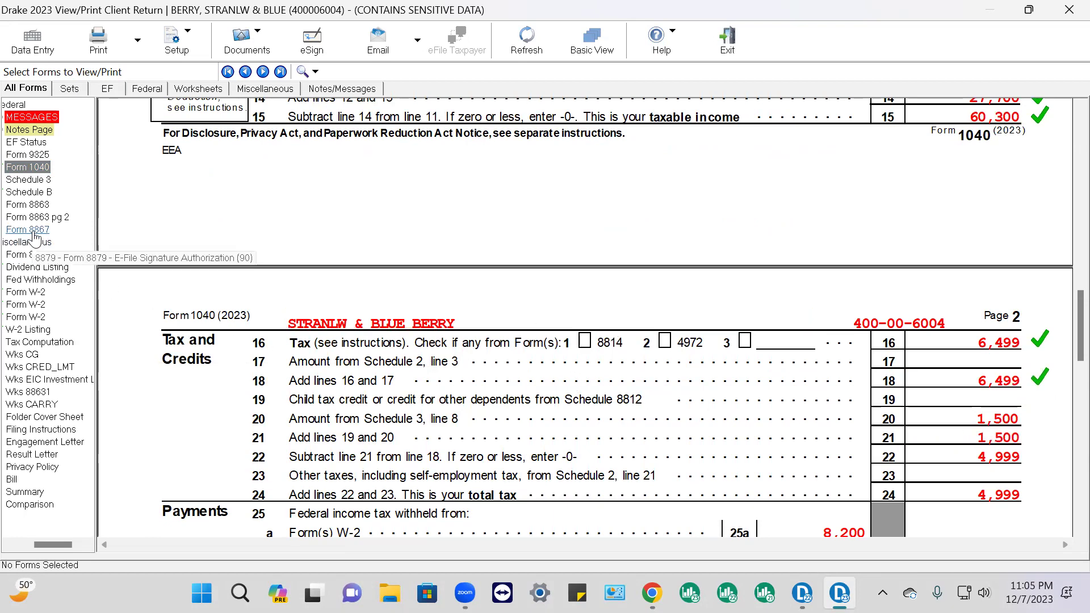
Display Form 8863 and tick line 2's 180,000 and line 1's 2,500 as reviewed
click(41, 205)
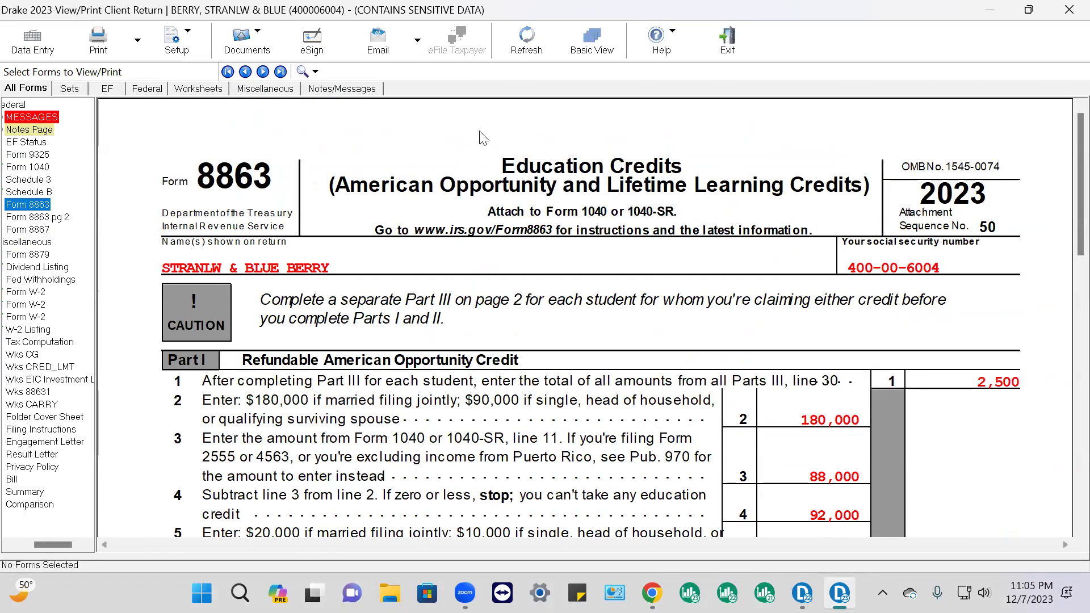
click(852, 423)
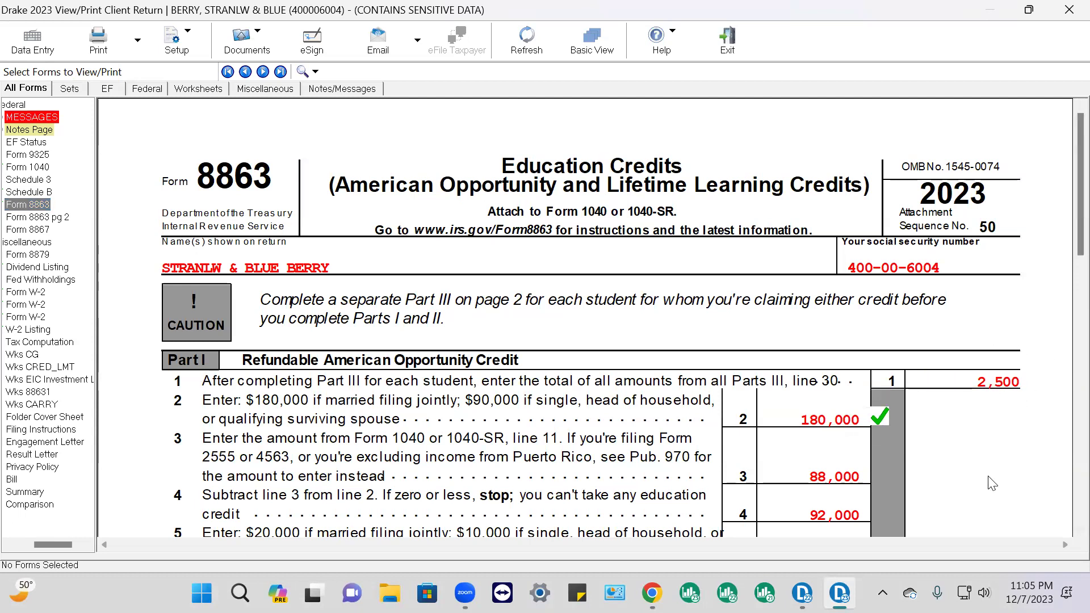
click(994, 381)
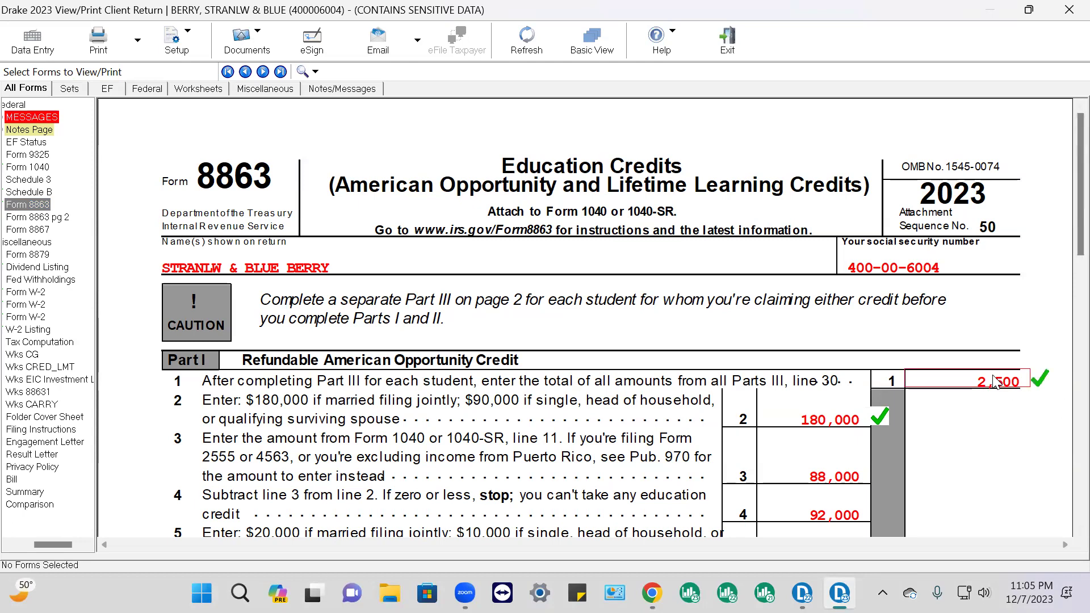
scroll(999, 381, down, 8)
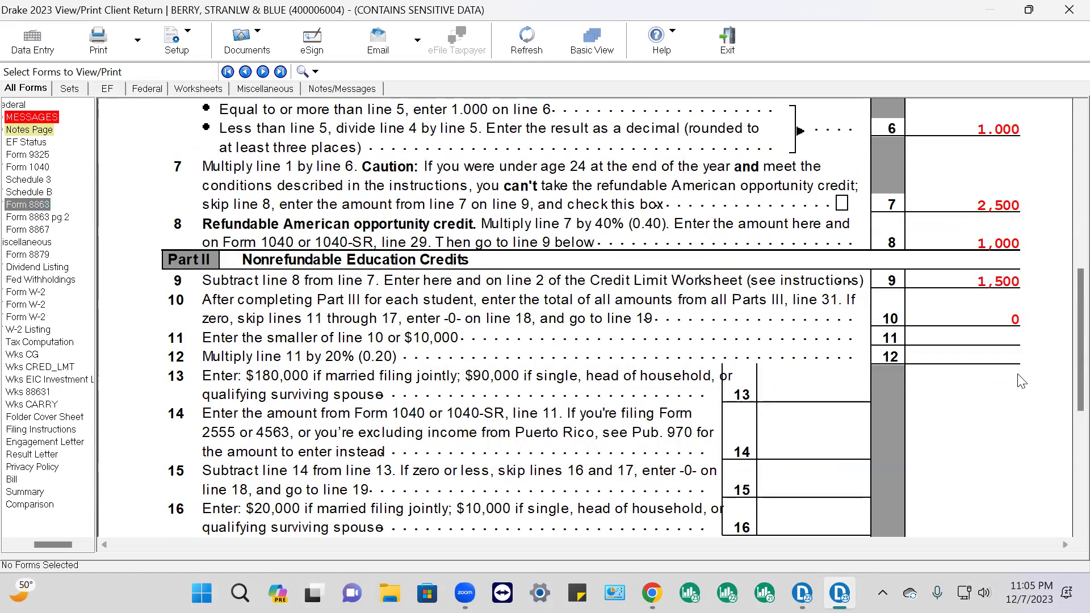
scroll(1021, 381, up, 8)
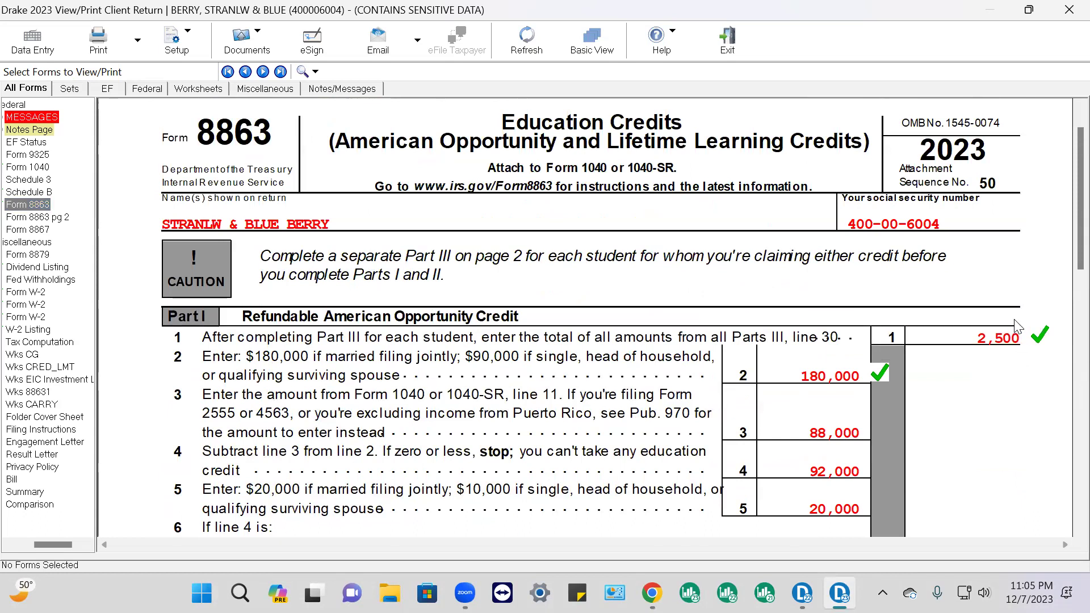
scroll(1016, 335, down, 7)
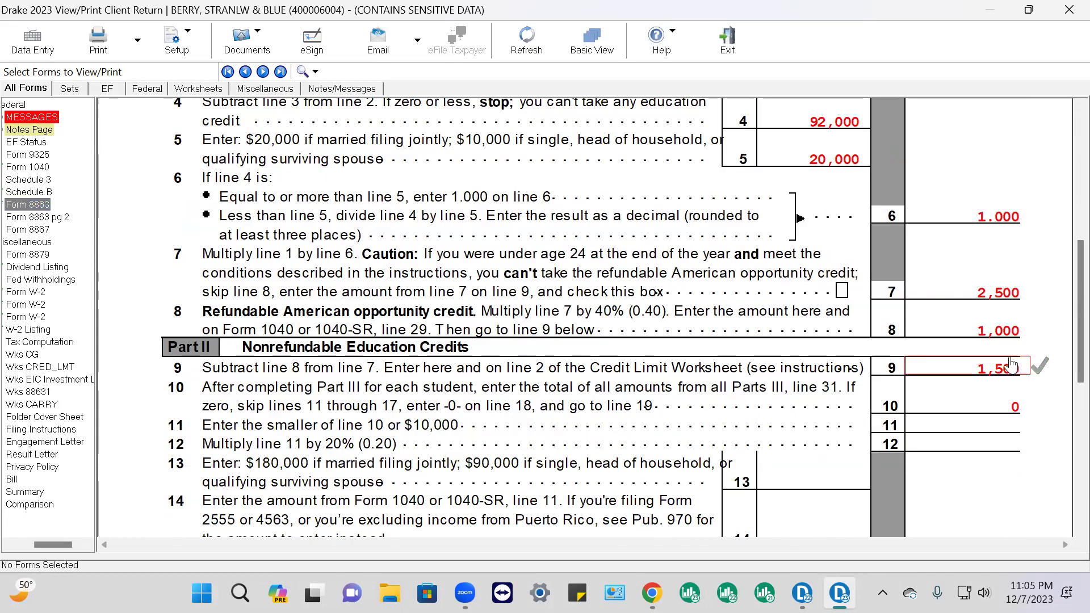
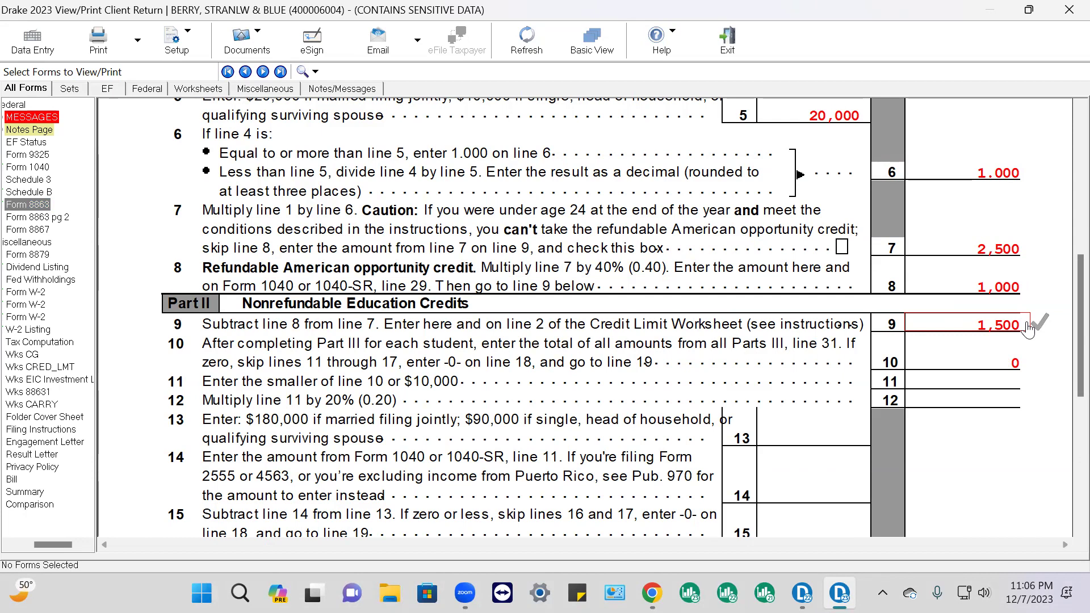
Scroll Form 8863 down to Part II, then switch the viewer back to Form 1040
scroll(815, 275, down, 3)
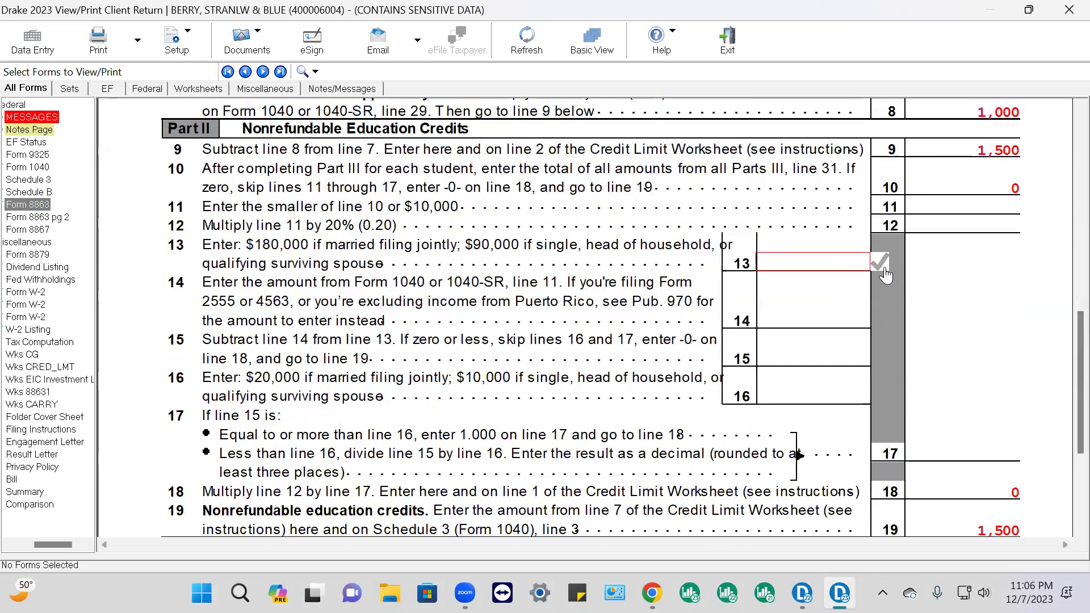
click(27, 167)
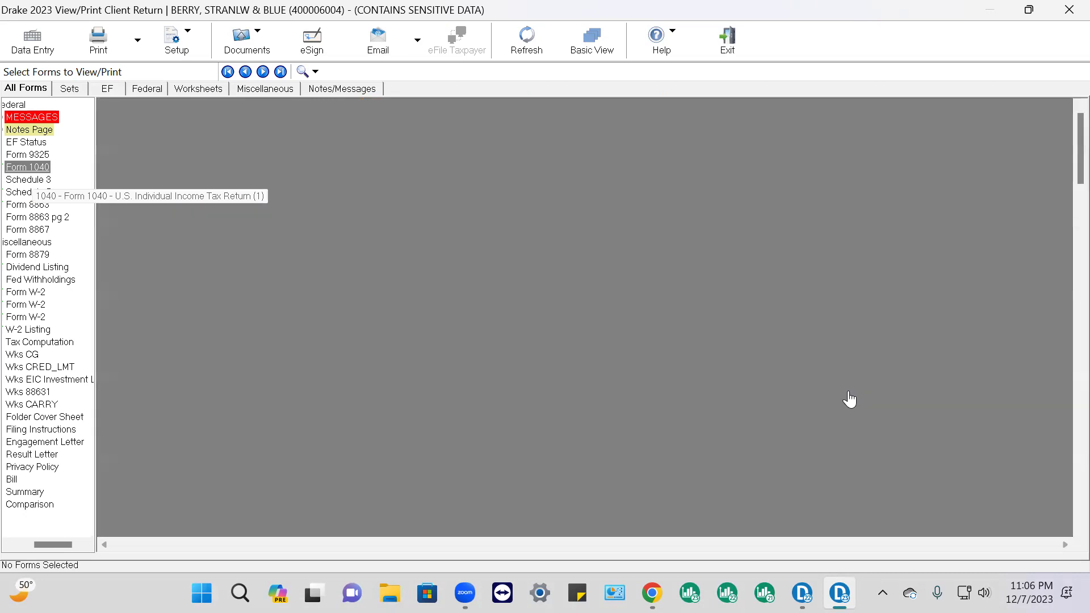
Tick Form 1040 page 2 lines 20 (1,500), 24 (4,999), 25a, 25d (8,200) and 29 (1,000) as reviewed
scroll(898, 341, down, 10)
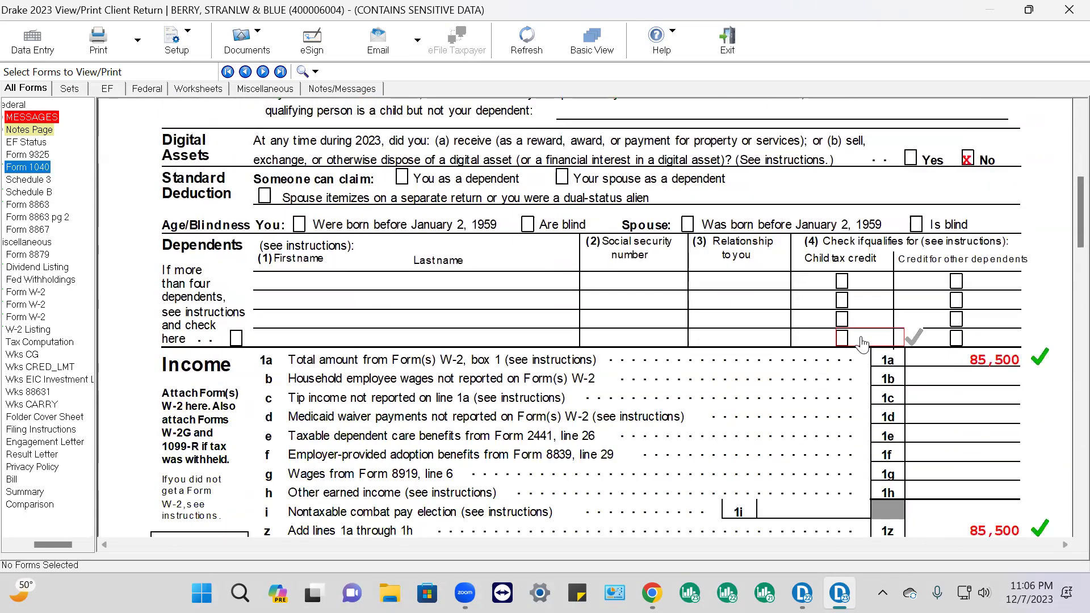
scroll(898, 340, down, 10)
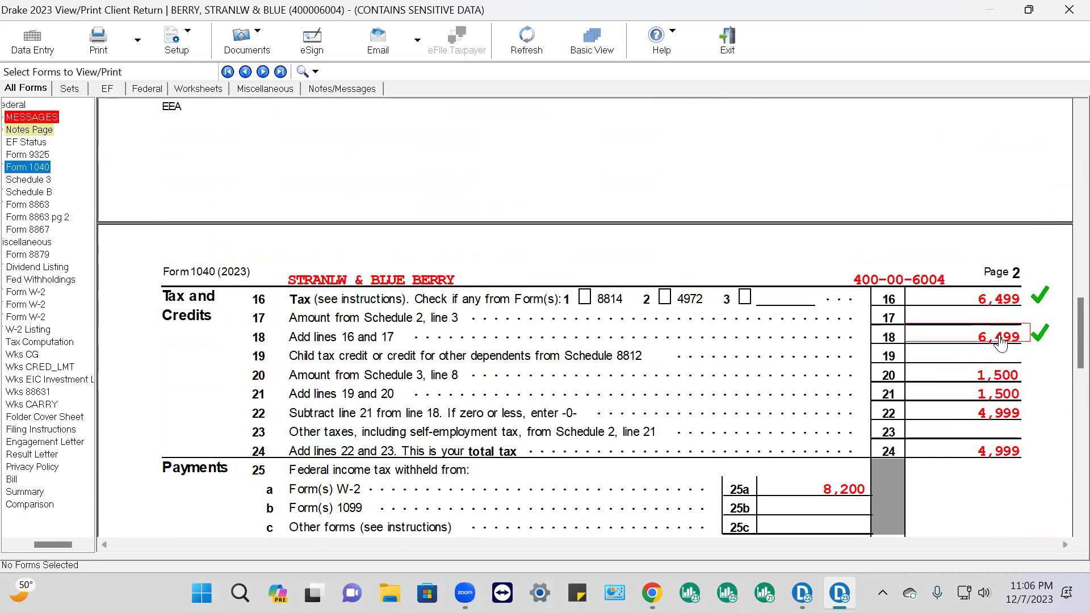
click(1011, 379)
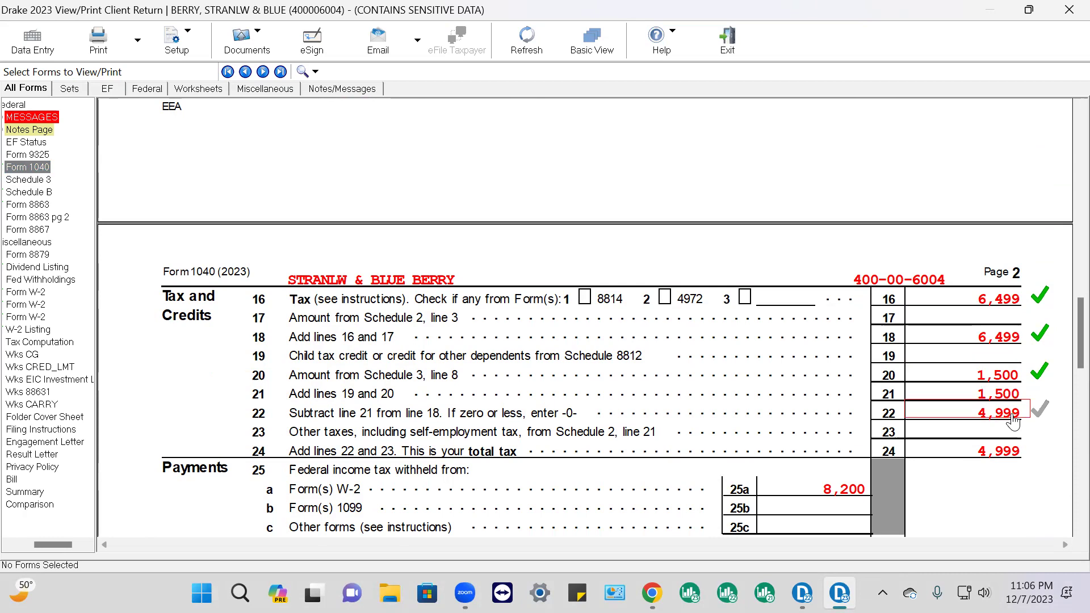
click(1018, 457)
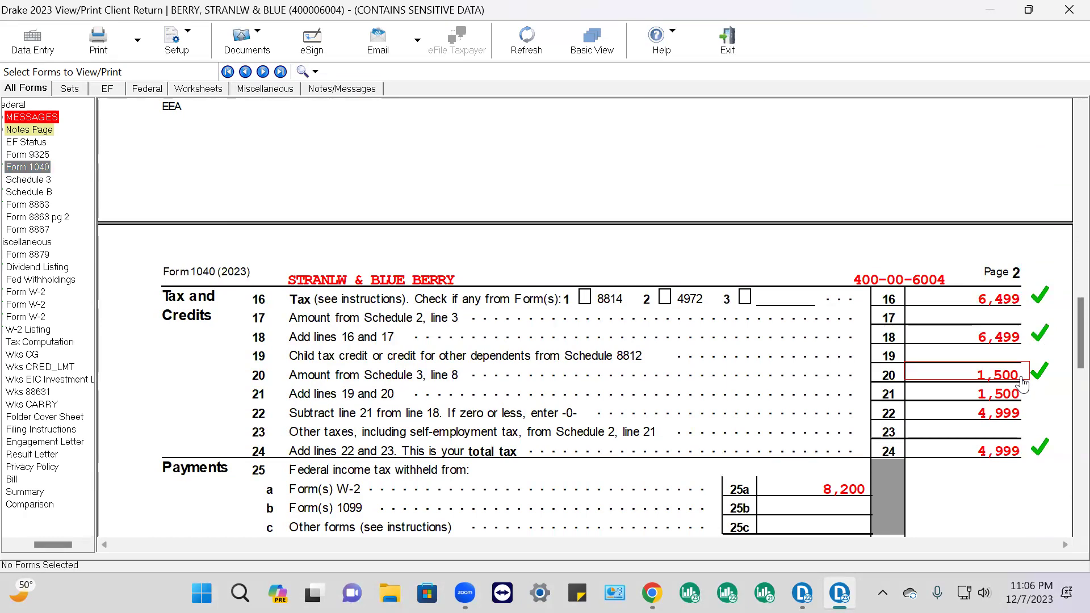
scroll(957, 408, down, 3)
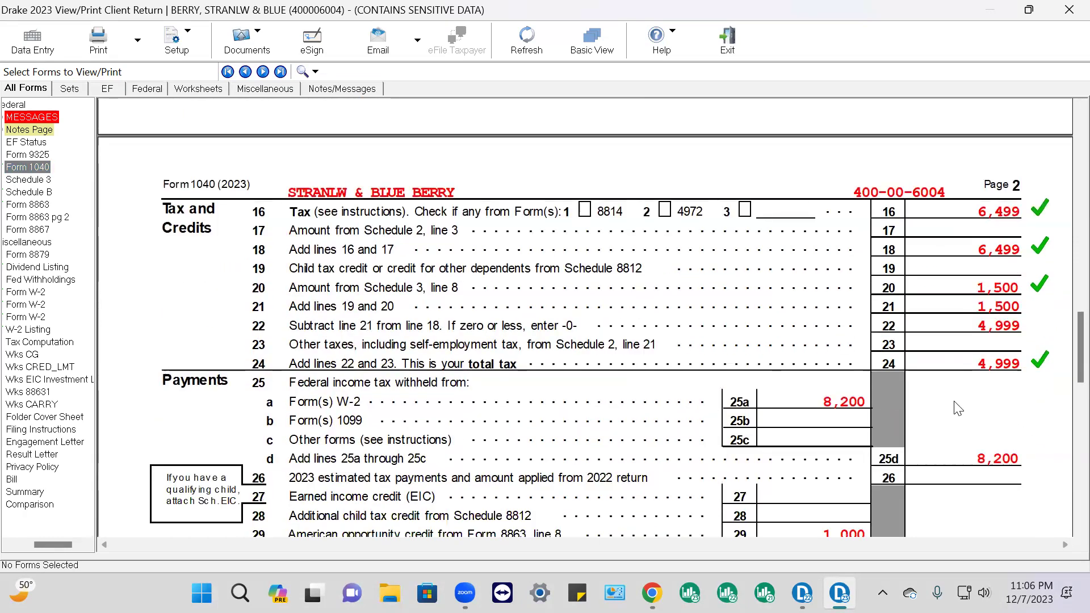
click(854, 409)
scroll(958, 449, down, 3)
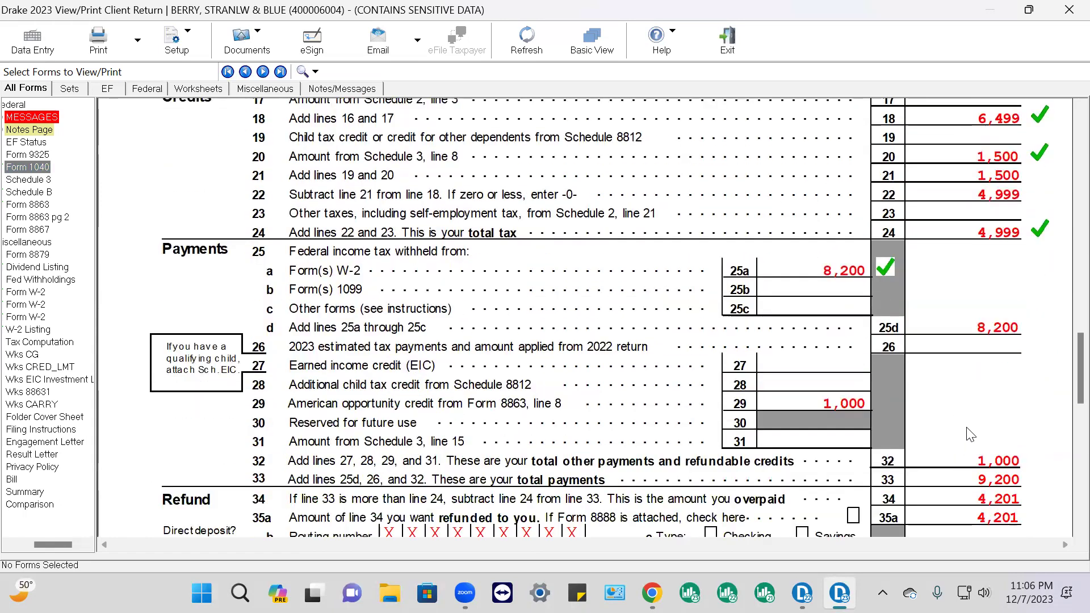
click(1015, 335)
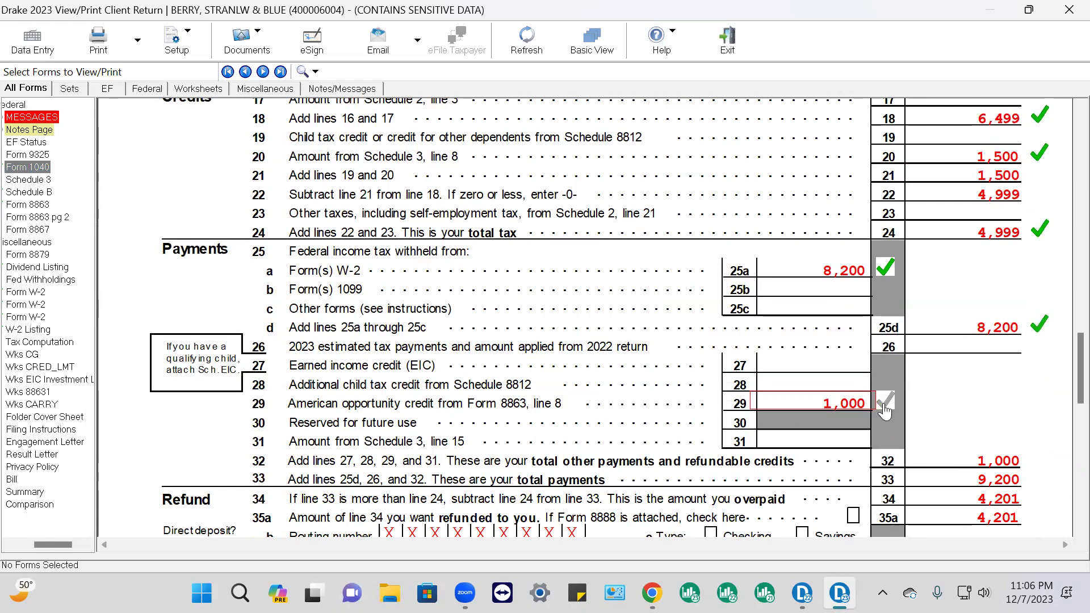
click(854, 404)
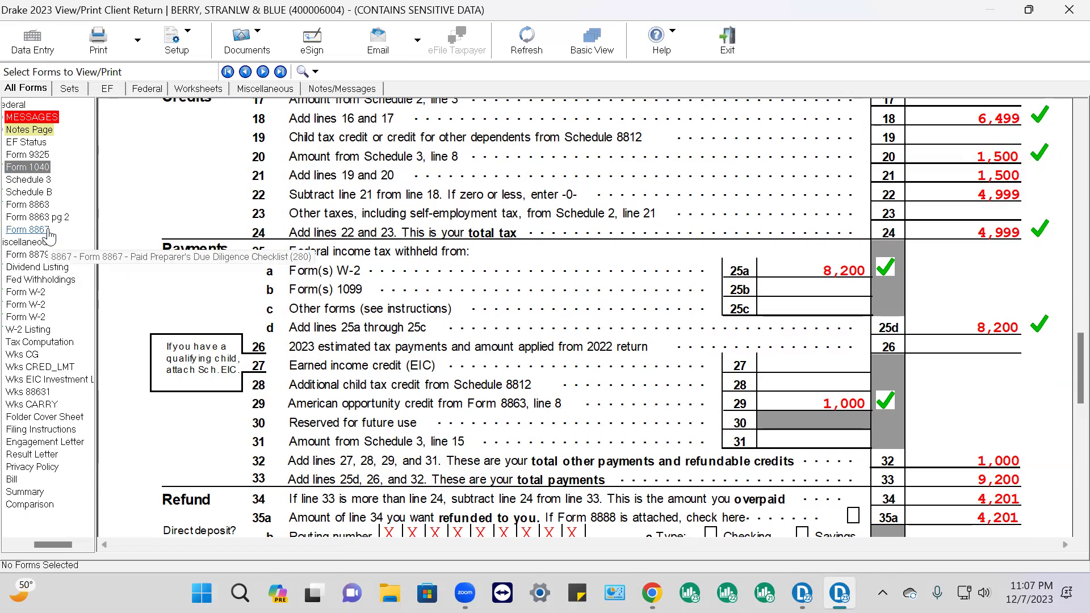
On page 1 of Form 8863, tick the line 8 amount of 1,000 as reviewed
click(44, 208)
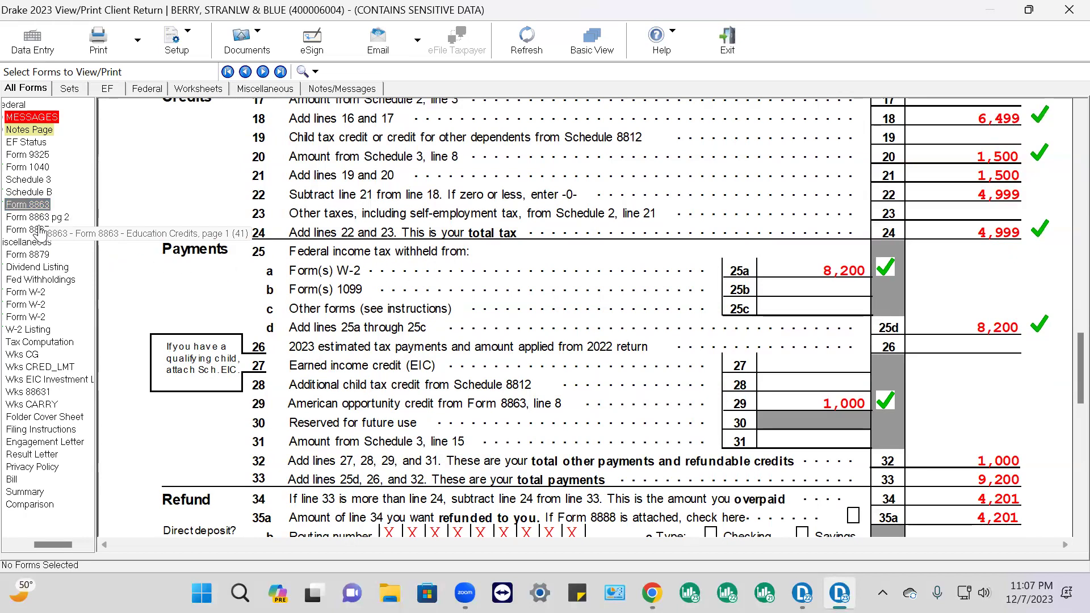
click(31, 205)
scroll(708, 323, down, 3)
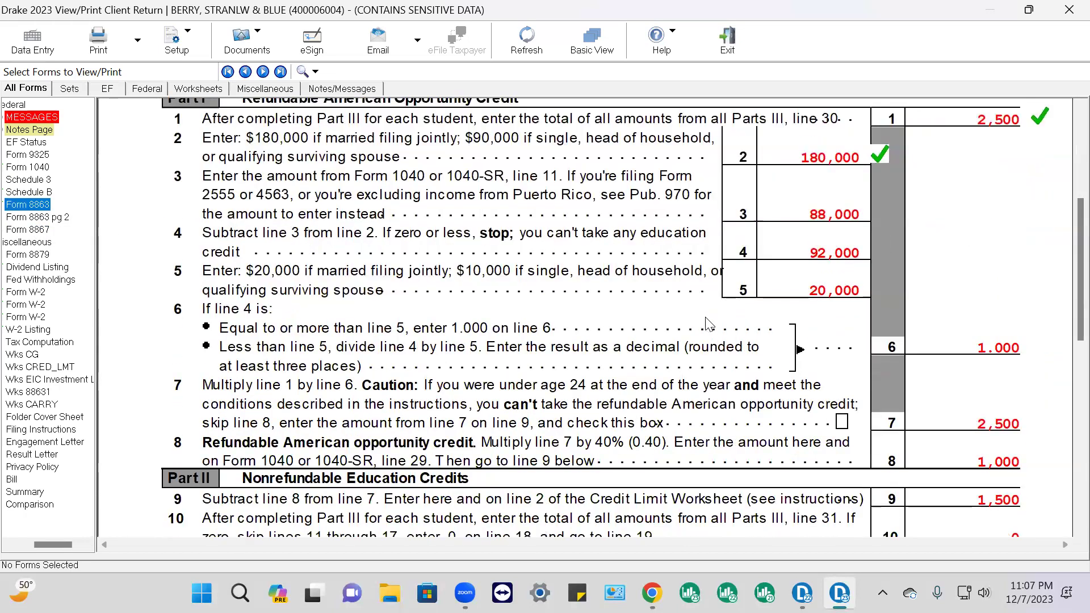
scroll(708, 323, down, 2)
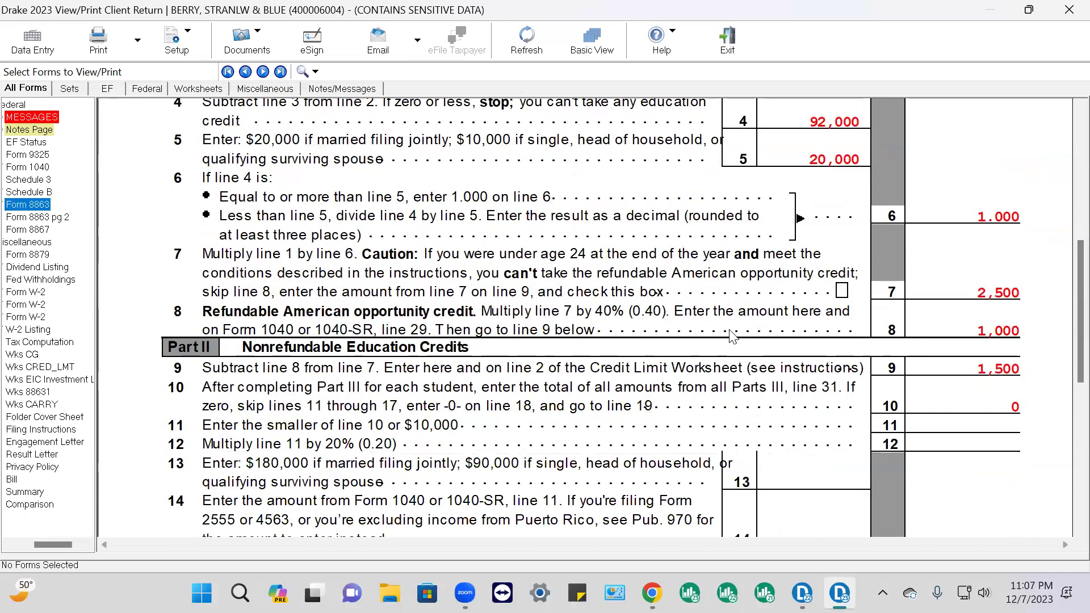
click(1002, 335)
scroll(880, 459, up, 3)
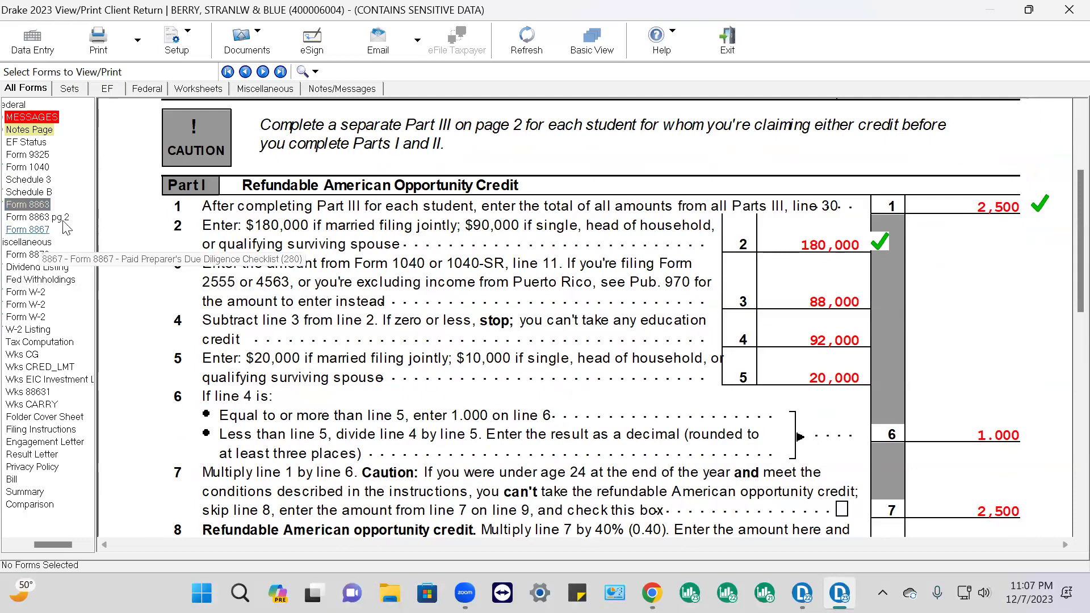
Back on Form 1040, tick the line 35a refund of 4,201 as reviewed
click(31, 167)
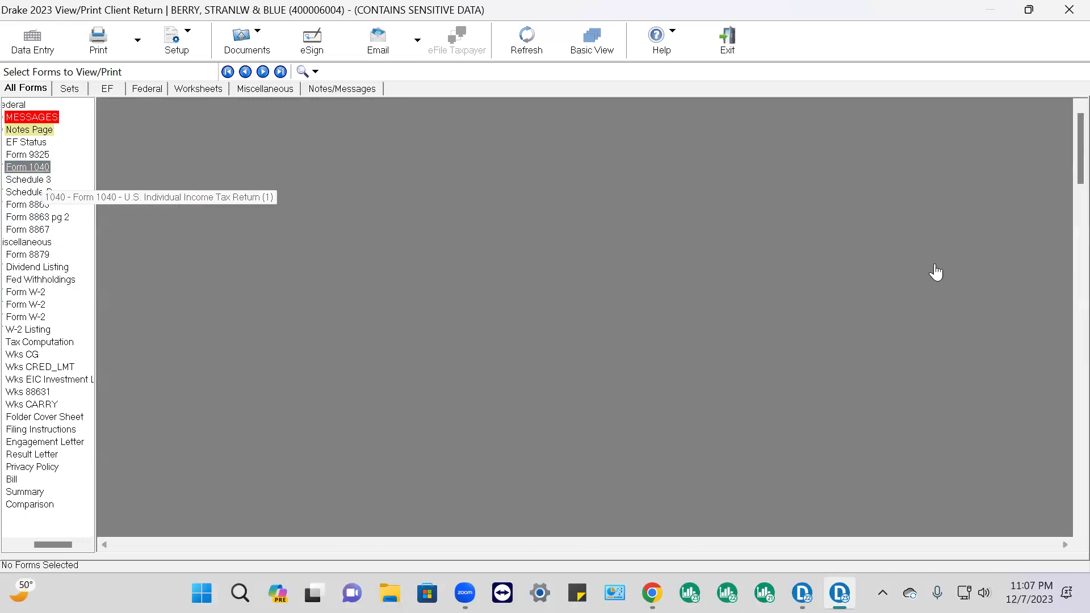
scroll(964, 318, down, 10)
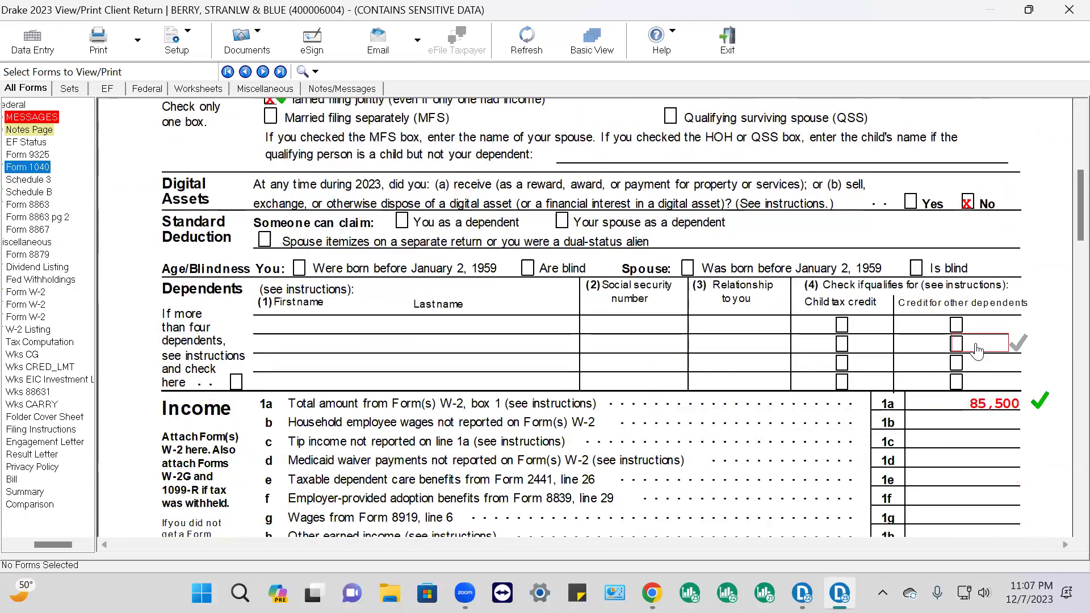
scroll(986, 369, down, 12)
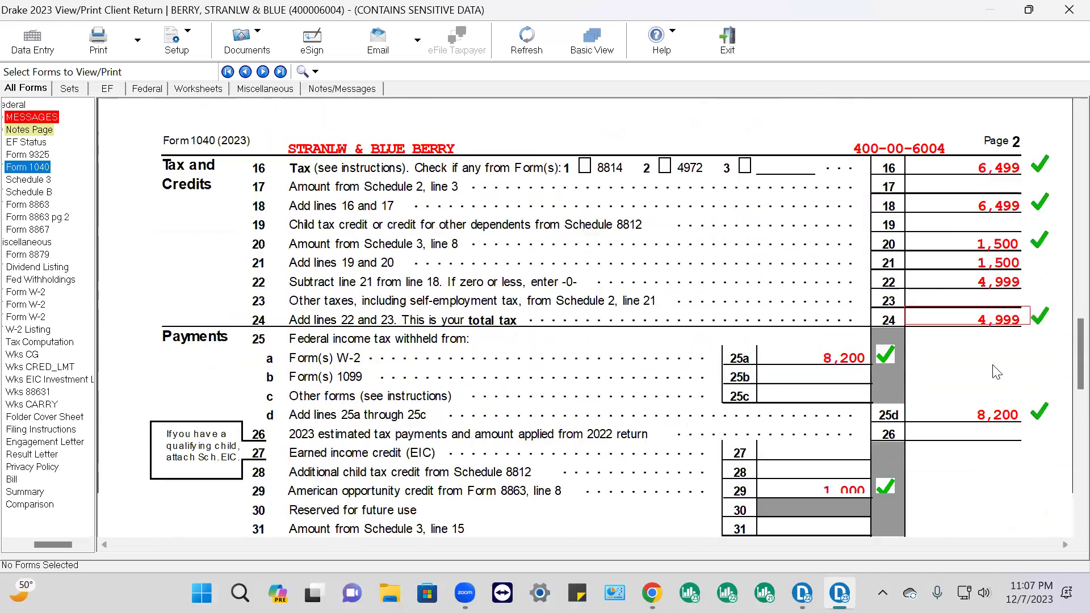
scroll(997, 372, down, 3)
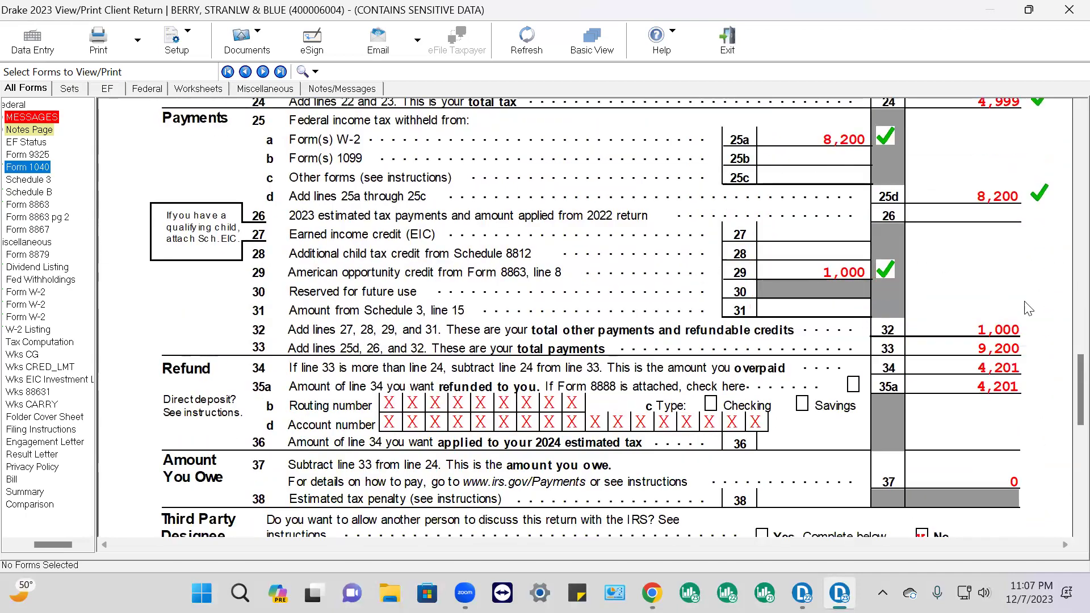
click(999, 387)
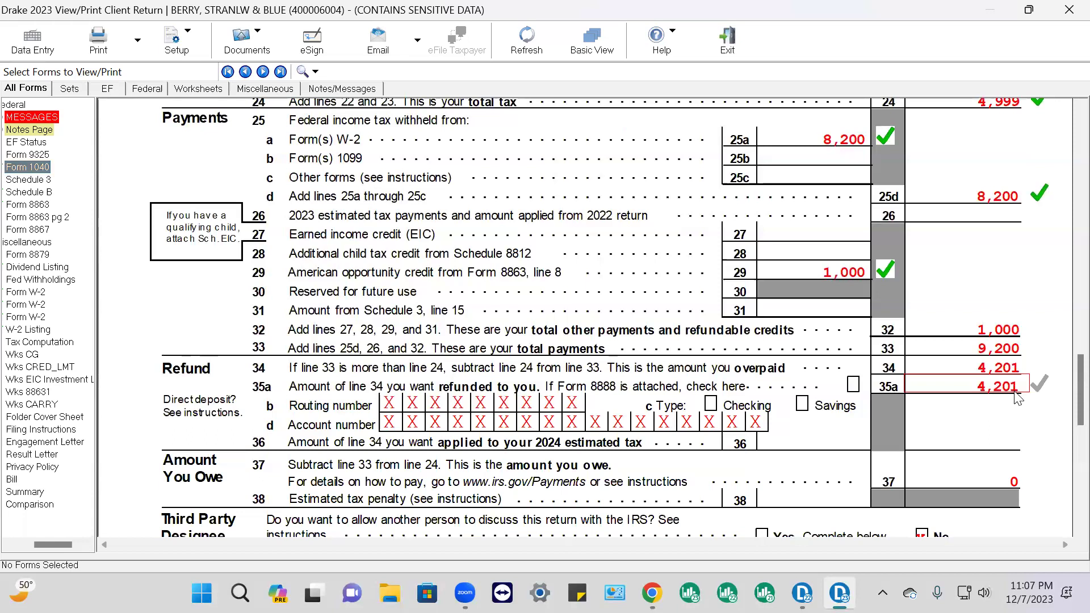
scroll(1043, 382, up, 6)
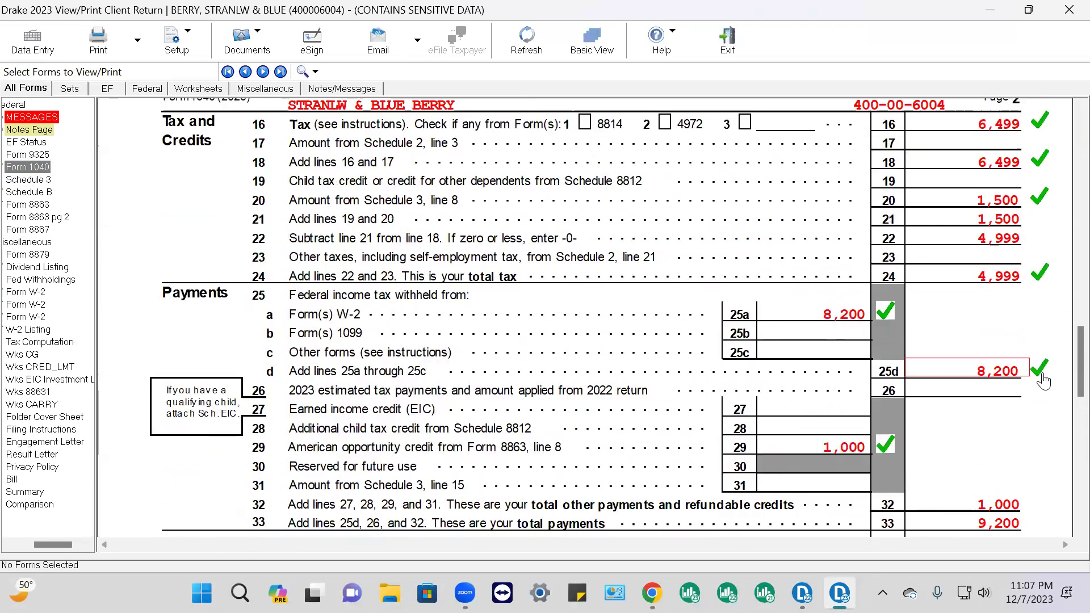
scroll(1043, 381, down, 6)
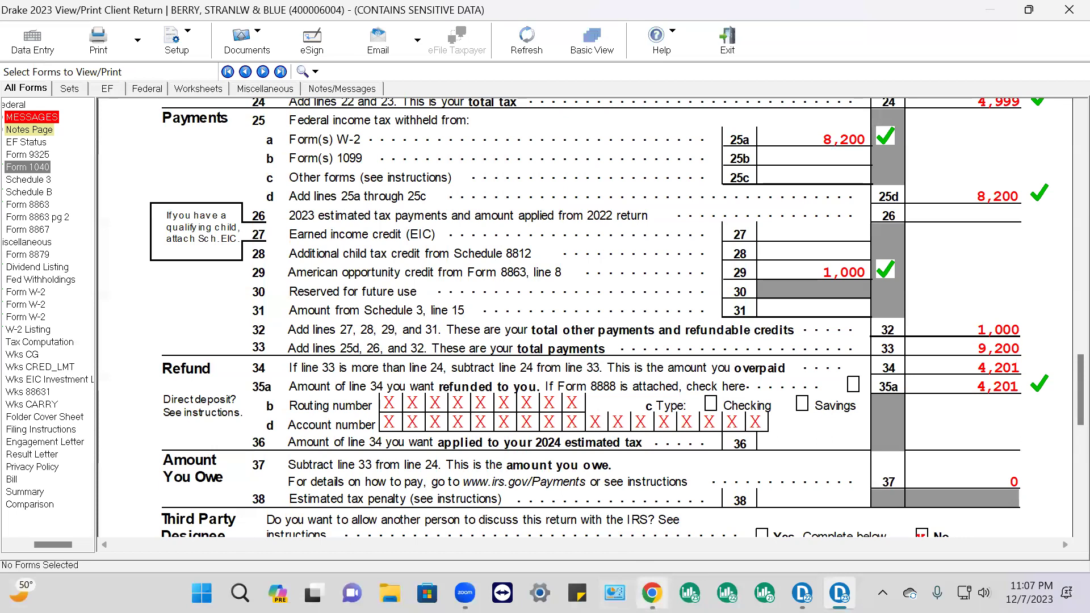
Bring the practice PDF forward, zoom it to 110%, and follow the 'Here' link to the solution PDF
click(651, 592)
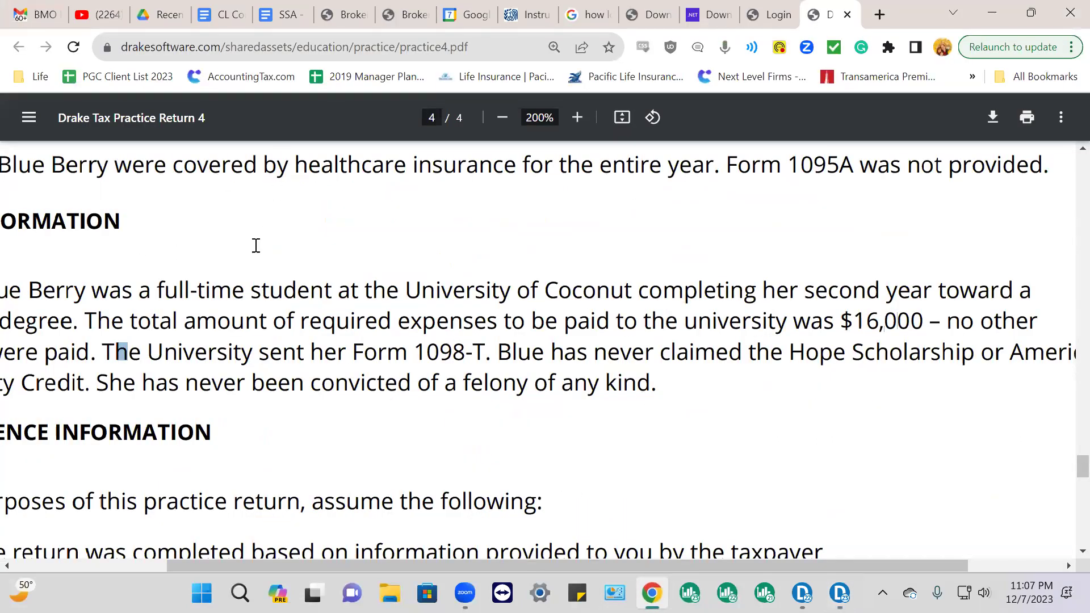
scroll(256, 245, up, 10)
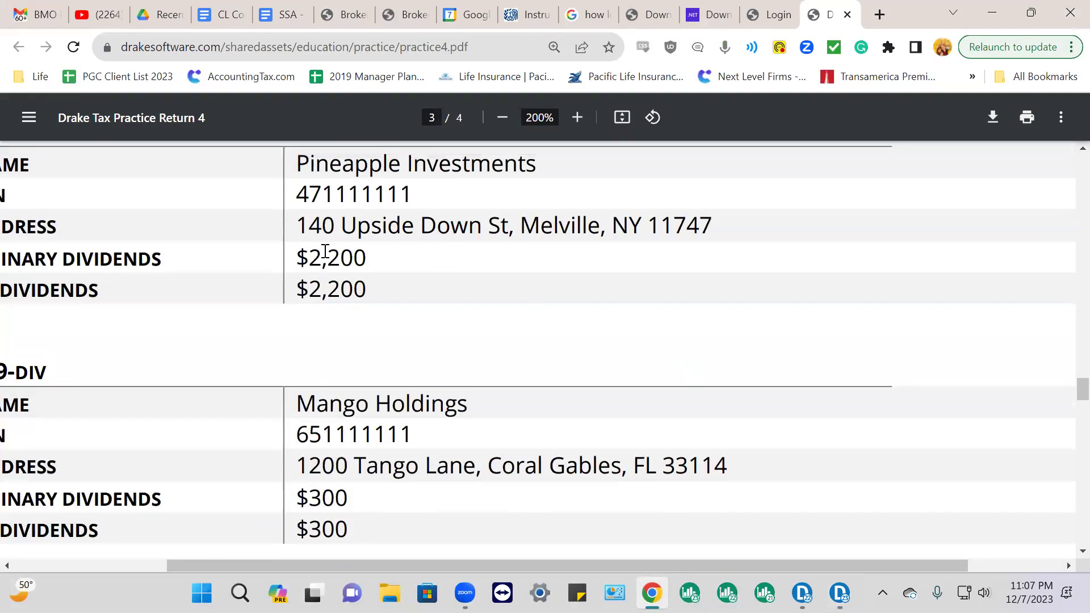
key(ctrl+minus)
key(ctrl+minus)
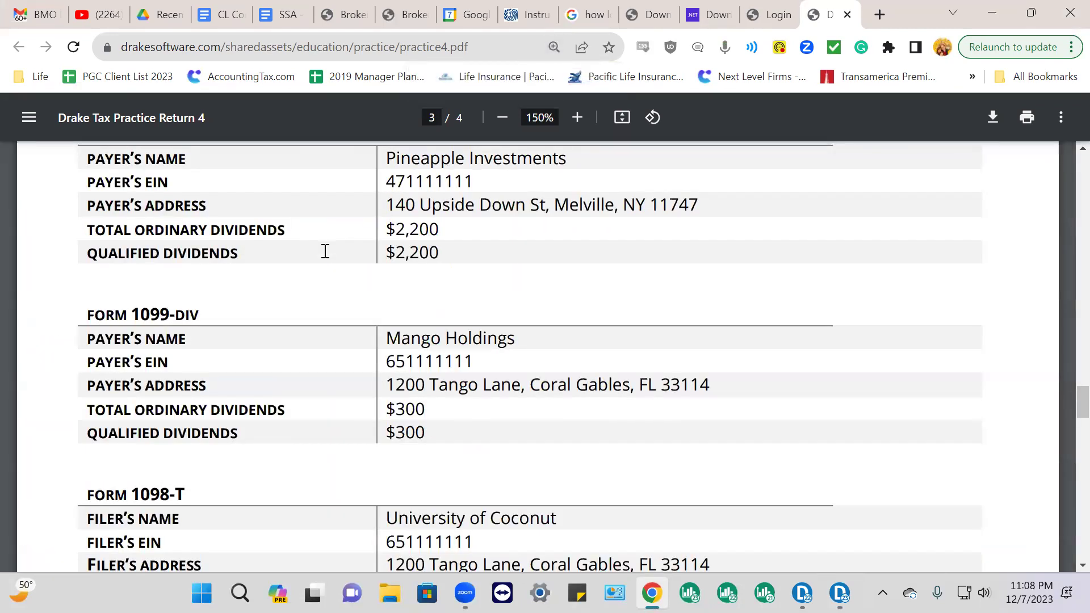
key(ctrl+minus)
key(ctrl+minus)
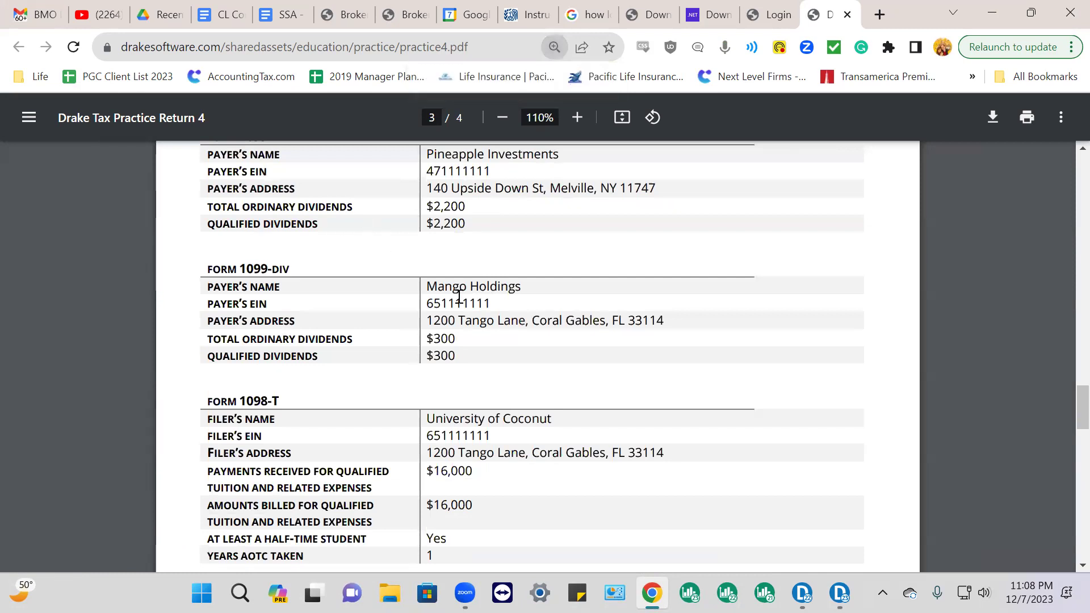
scroll(722, 333, up, 15)
scroll(743, 329, up, 10)
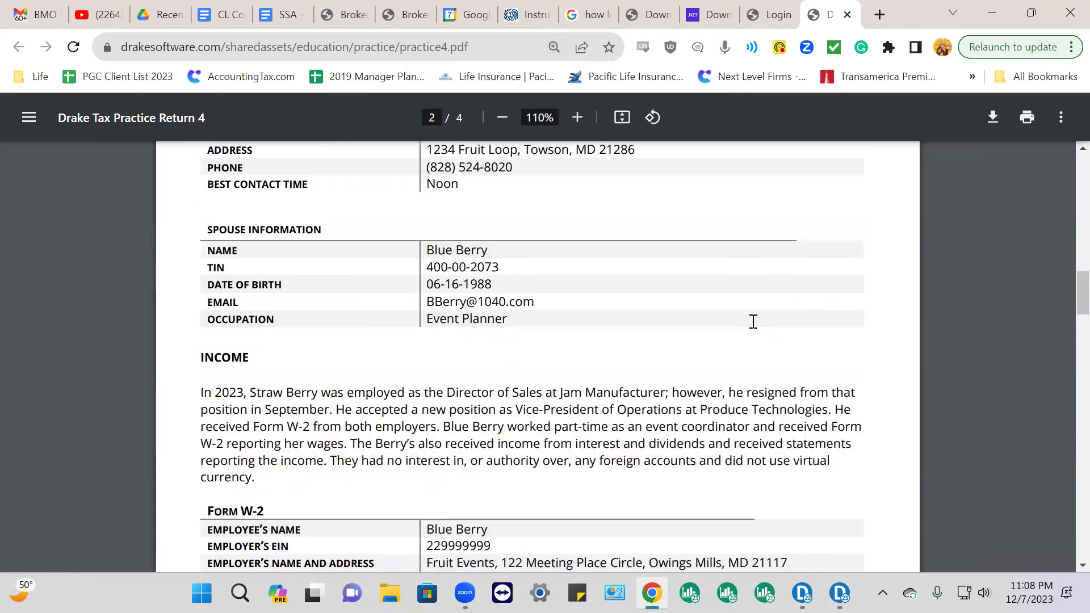
scroll(757, 321, up, 10)
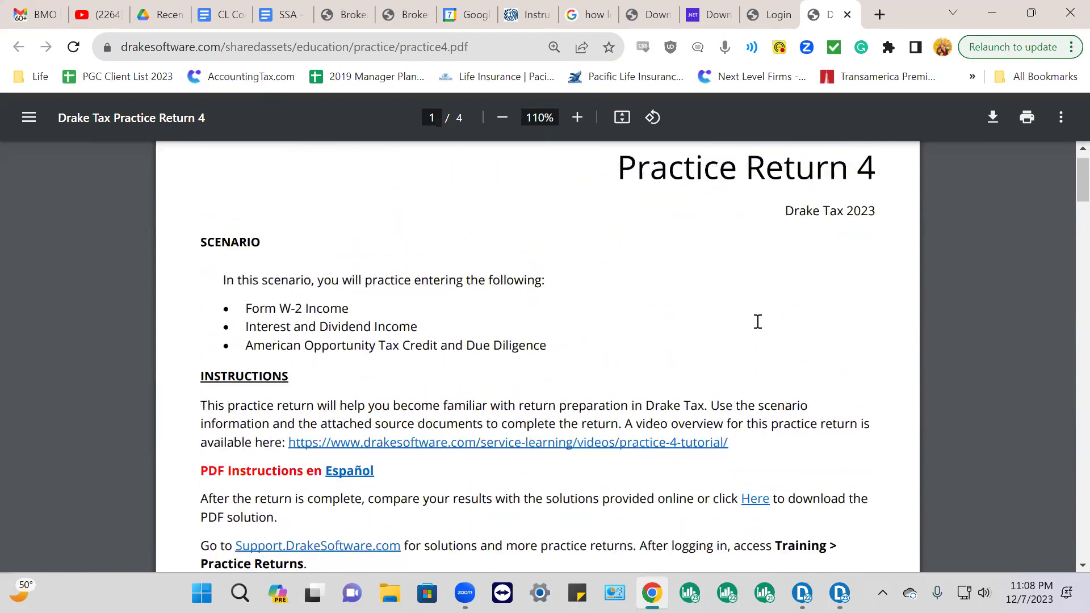
scroll(769, 334, down, 4)
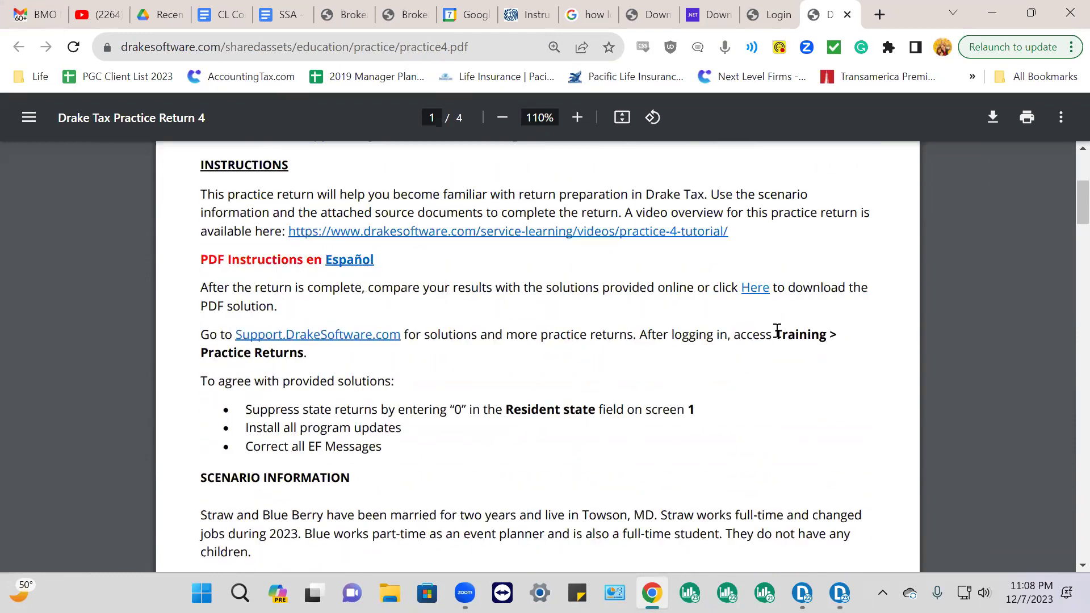
click(761, 290)
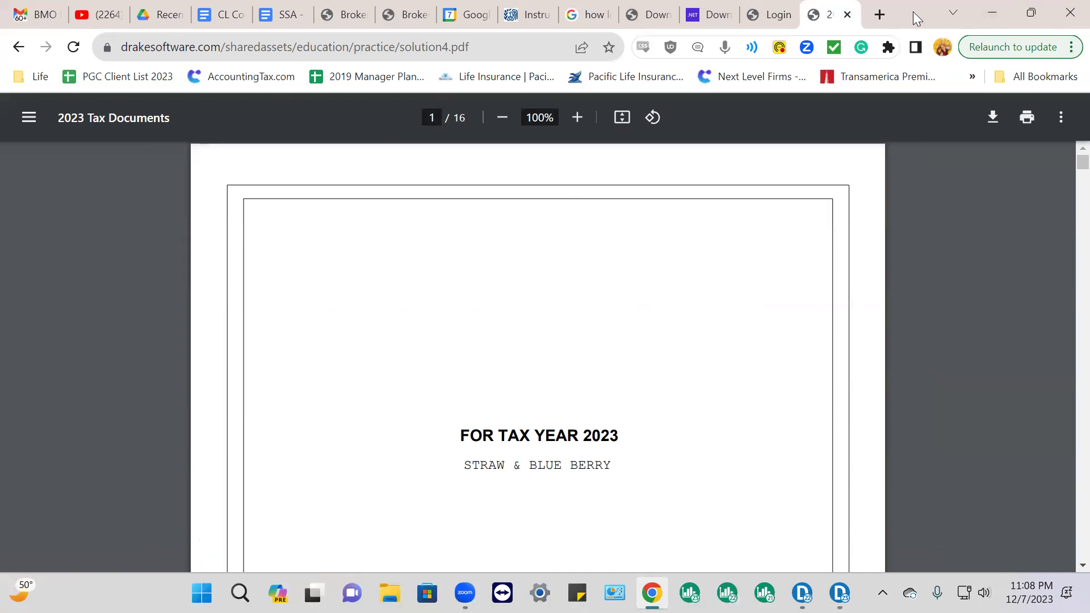
Snap Chrome to the left half and resize the Drake return preview into the right half
key(super+Left)
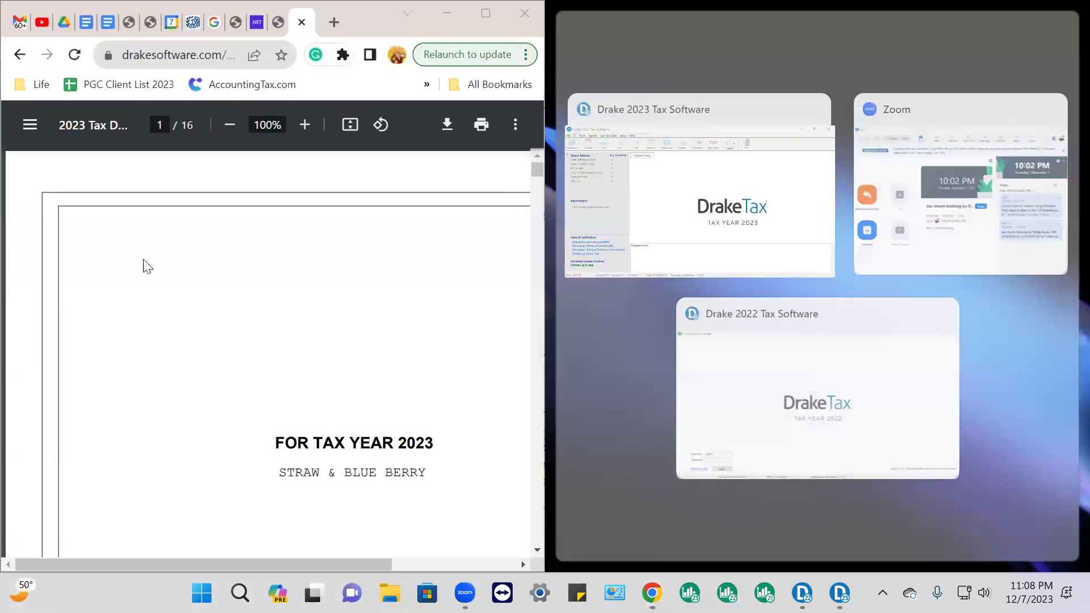
click(692, 182)
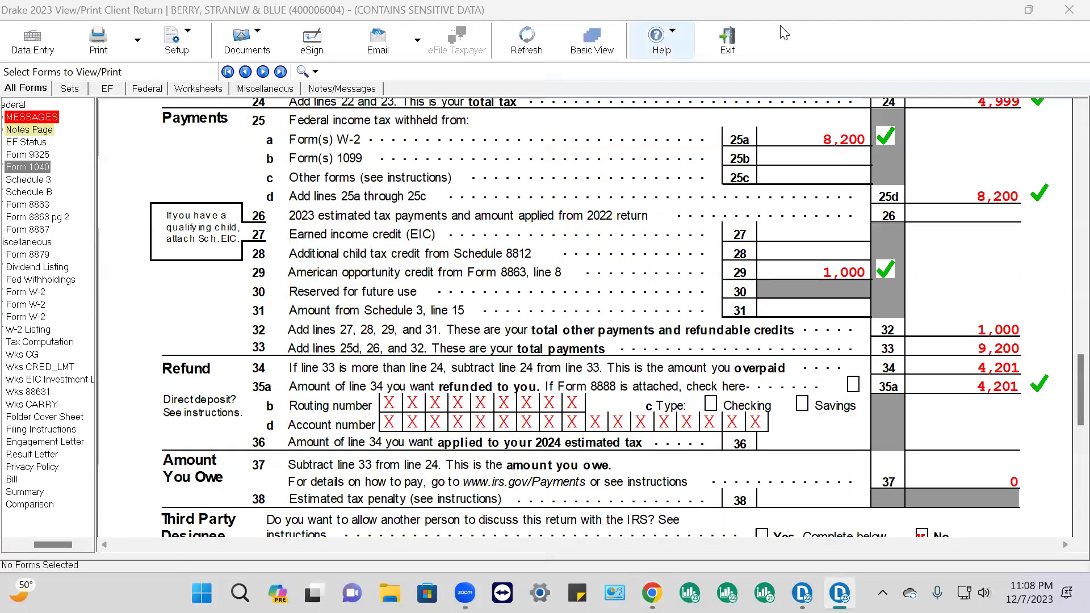
click(1036, 12)
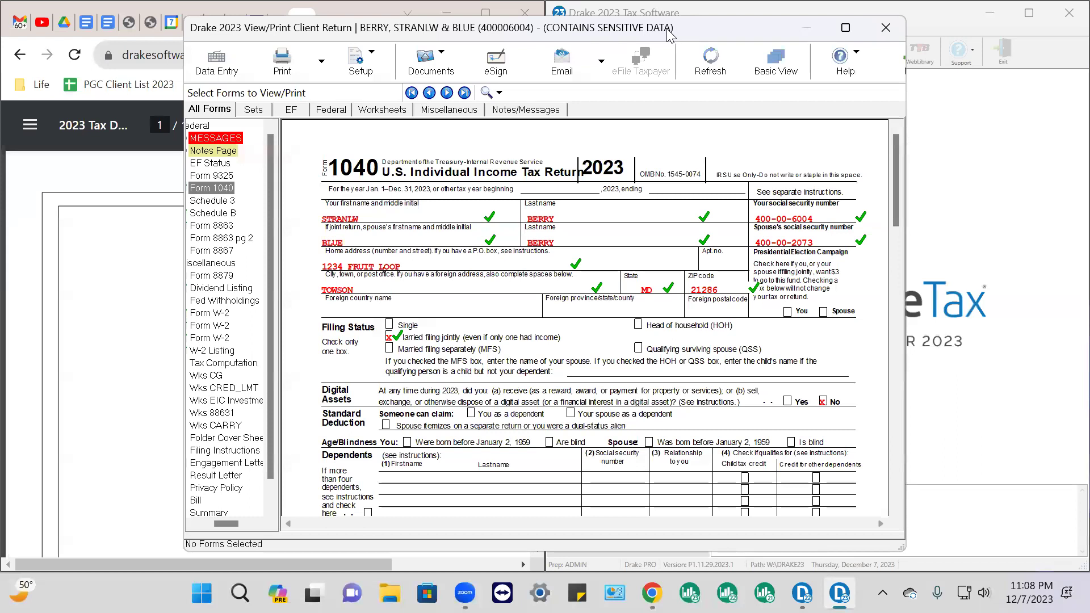
drag(678, 29, 1085, 4)
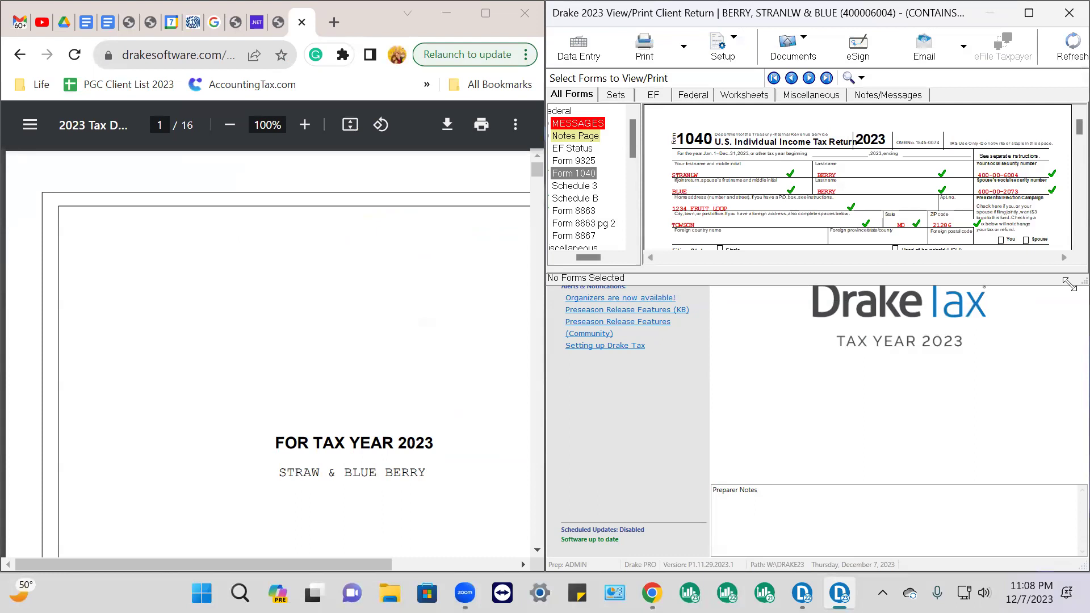
drag(944, 13, 844, 12)
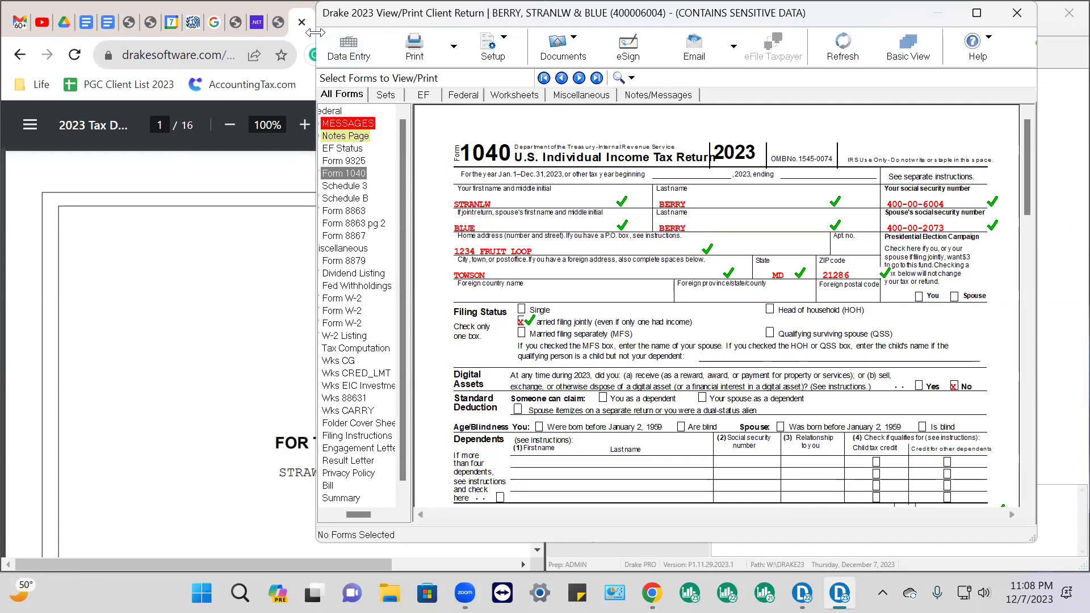
drag(315, 32, 556, 32)
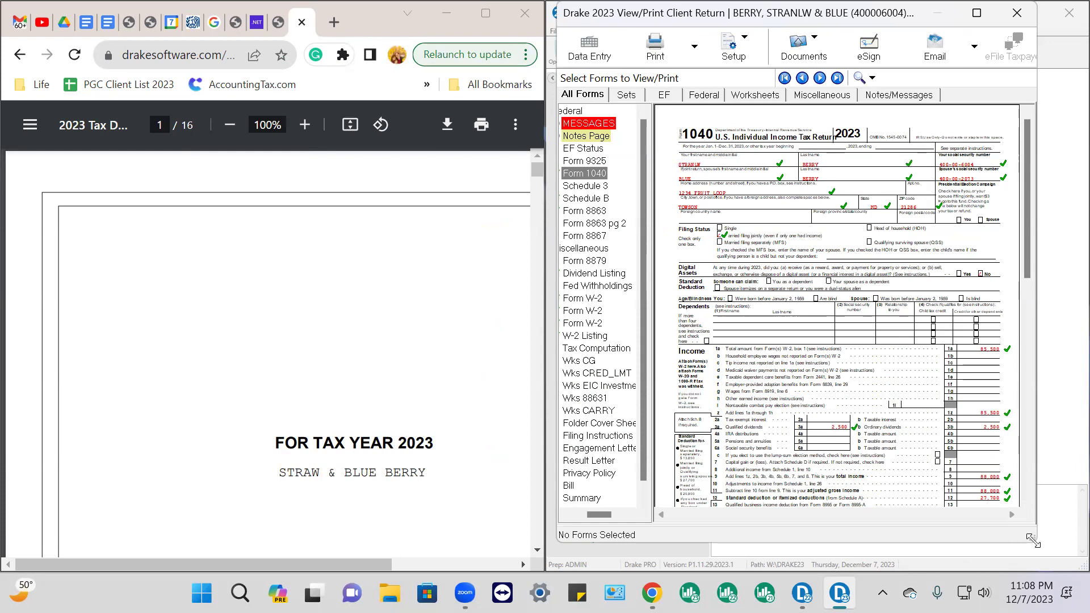
Fit the preview to the right half, set the solution PDF to 67%, and scroll to Form 1040 page 2
drag(1031, 541, 1082, 571)
scroll(392, 407, down, 15)
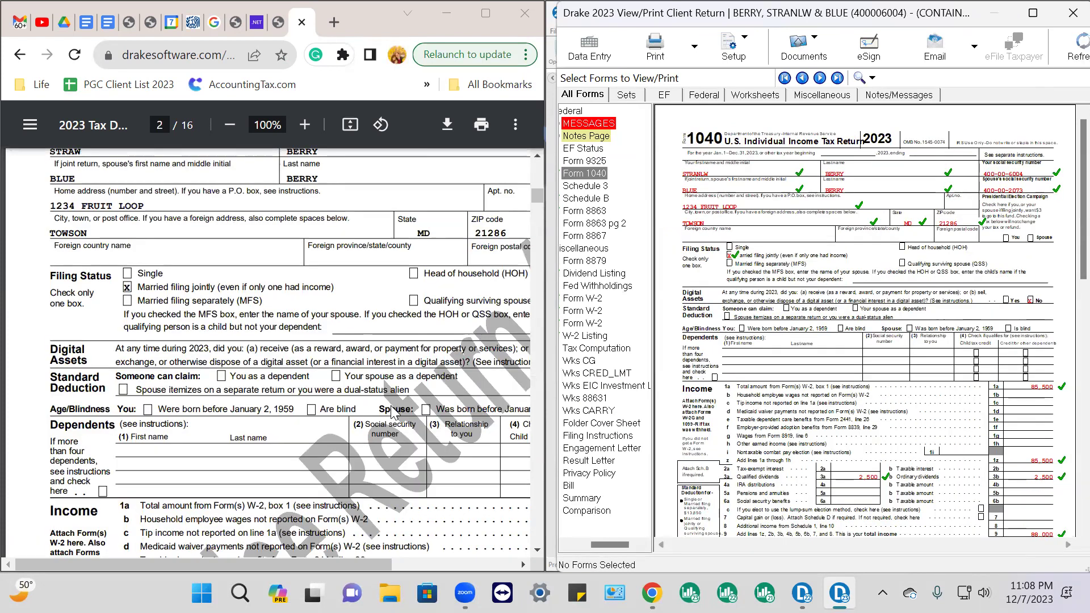
scroll(396, 406, up, 6)
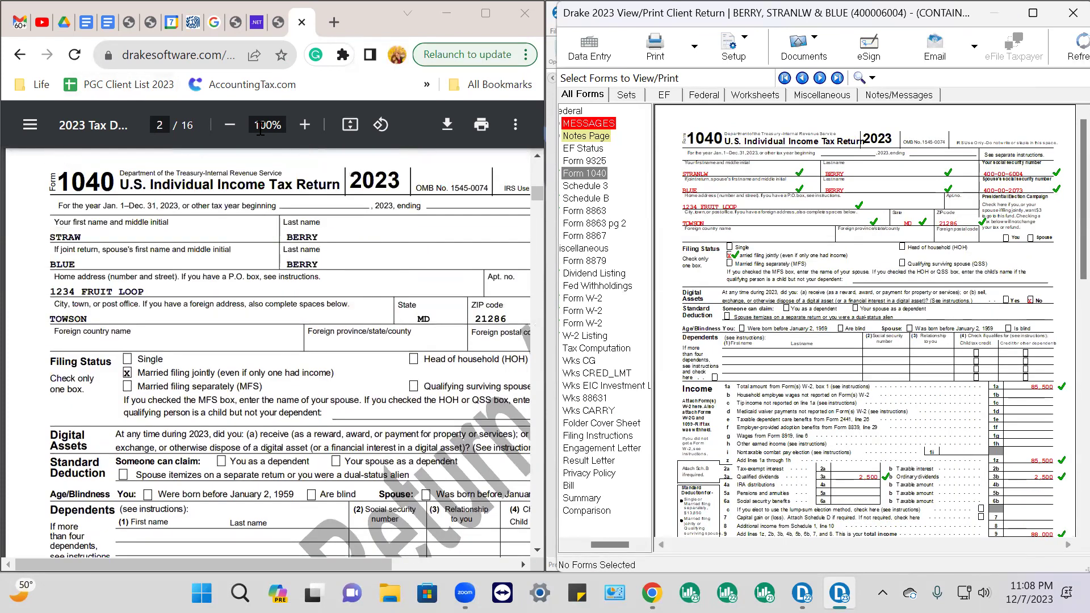
click(230, 125)
click(230, 125)
click(230, 125)
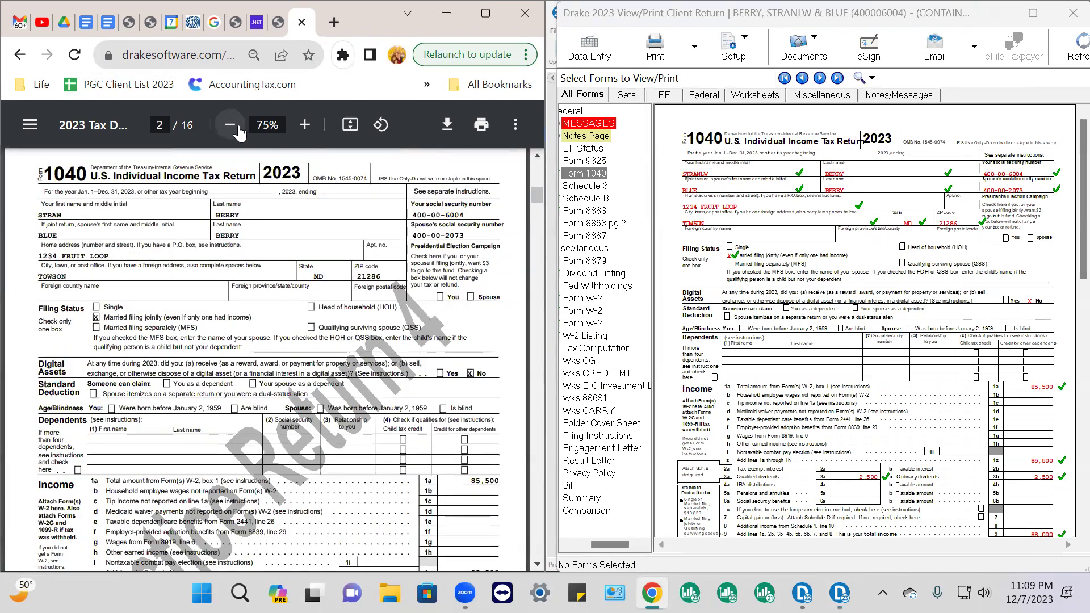
click(230, 125)
click(237, 130)
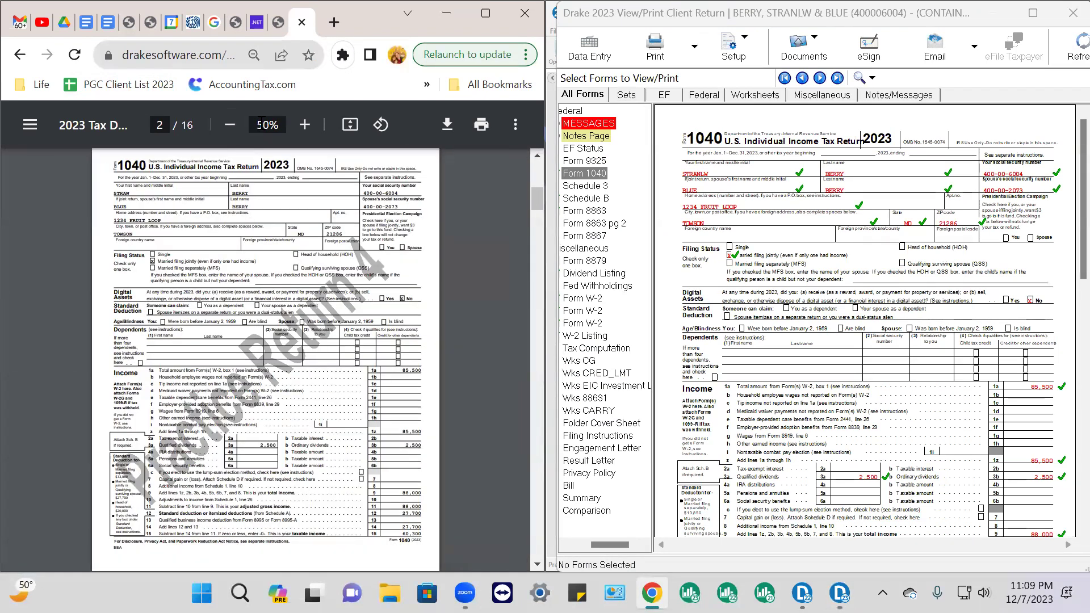
click(302, 126)
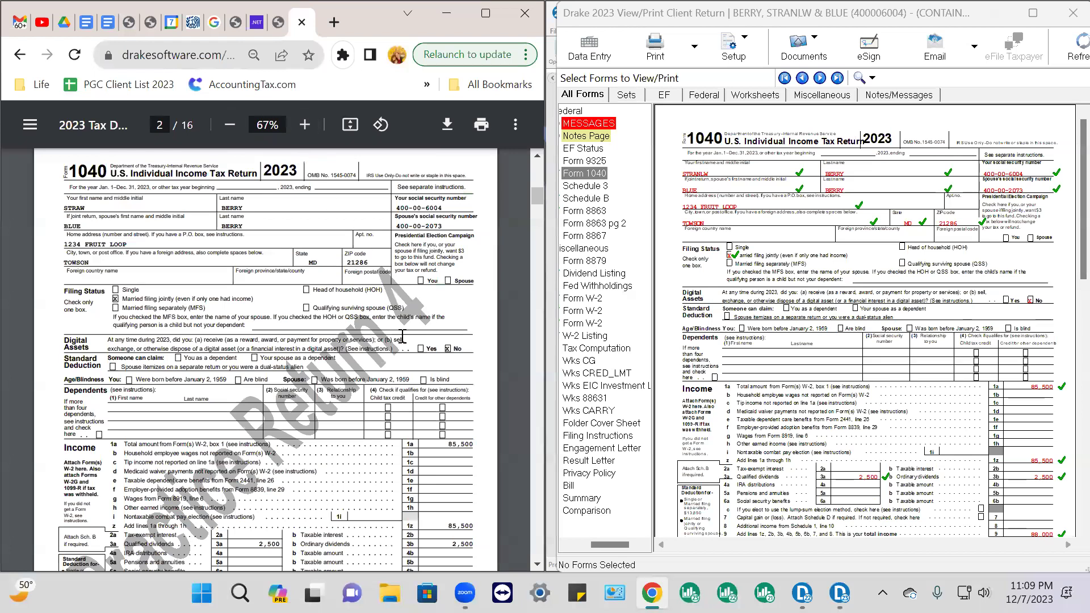
scroll(402, 337, down, 8)
scroll(402, 338, up, 2)
scroll(885, 363, down, 2)
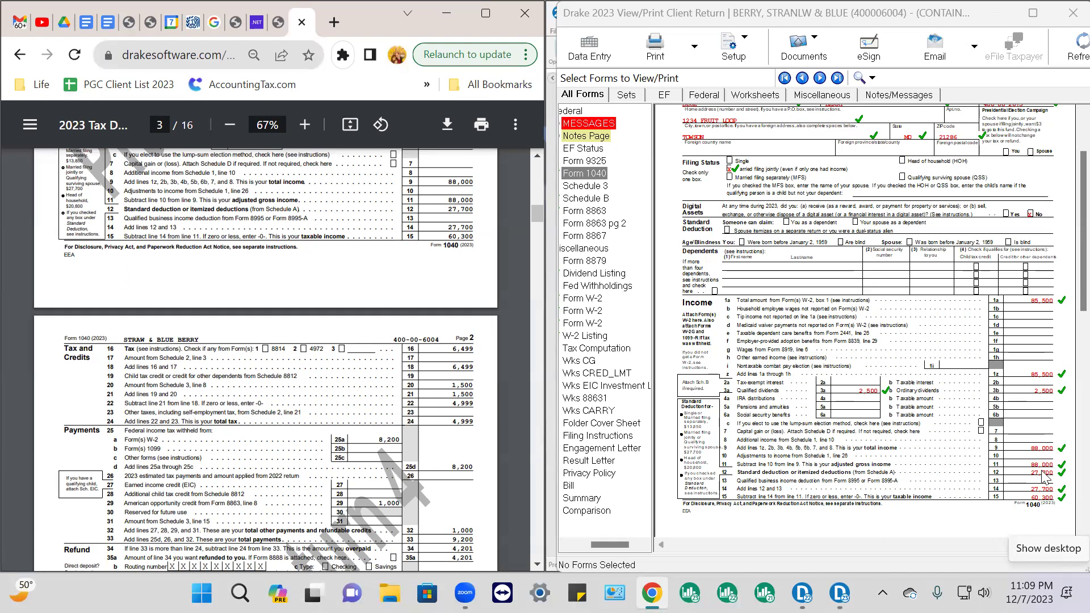
scroll(1046, 477, down, 4)
scroll(1043, 476, down, 2)
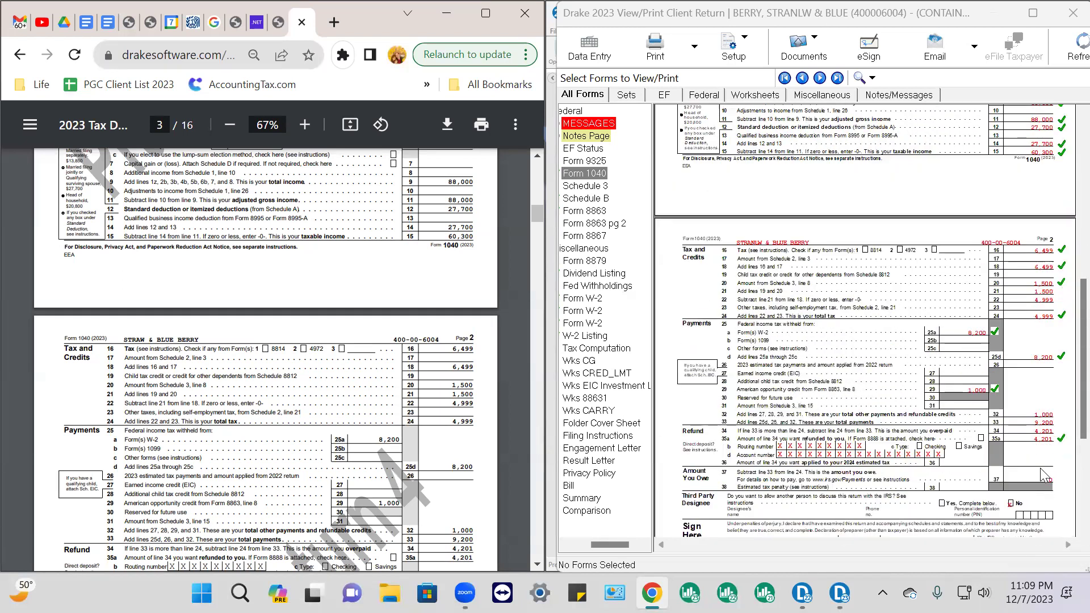
scroll(426, 459, down, 2)
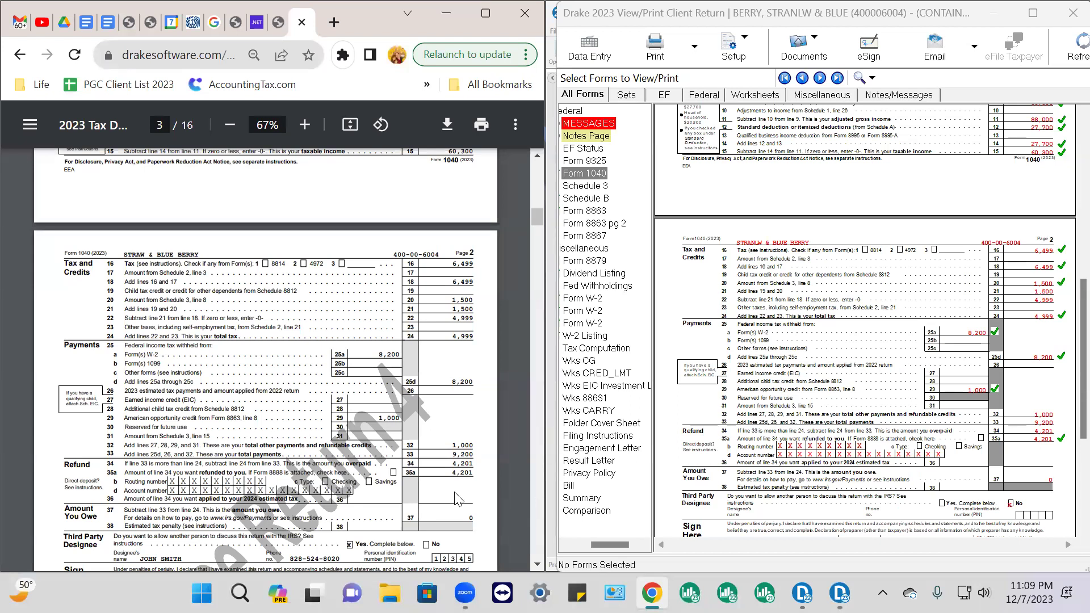
scroll(419, 481, down, 2)
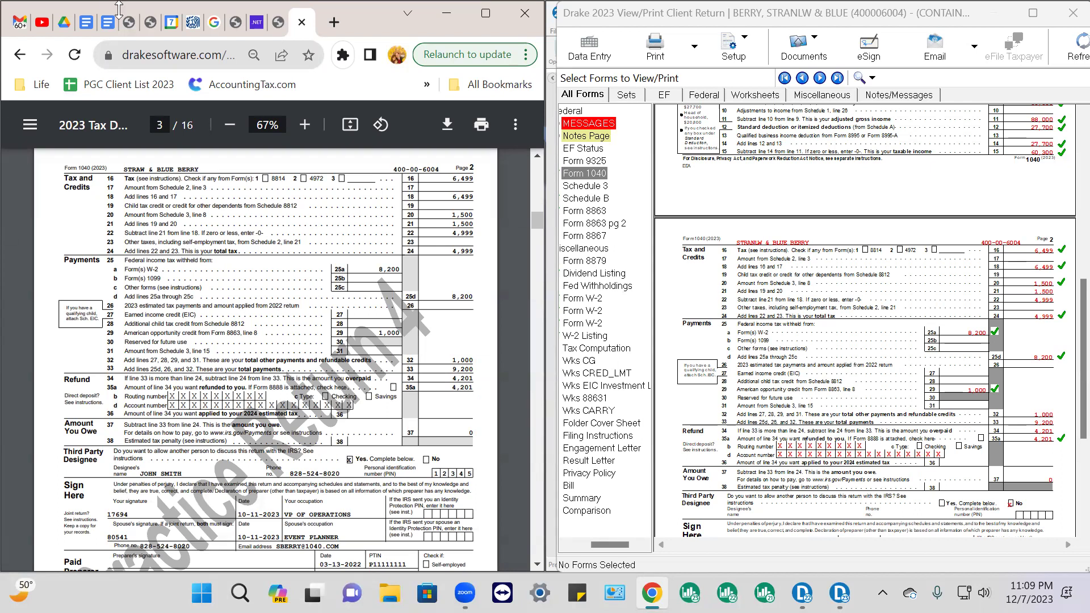
click(281, 25)
click(304, 25)
scroll(933, 303, up, 10)
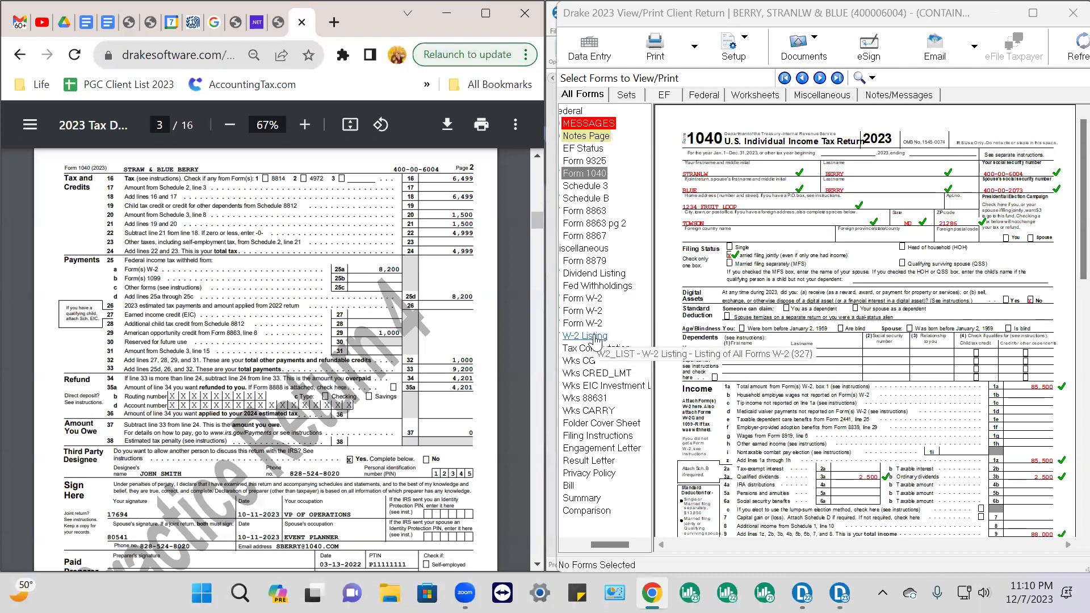
click(595, 337)
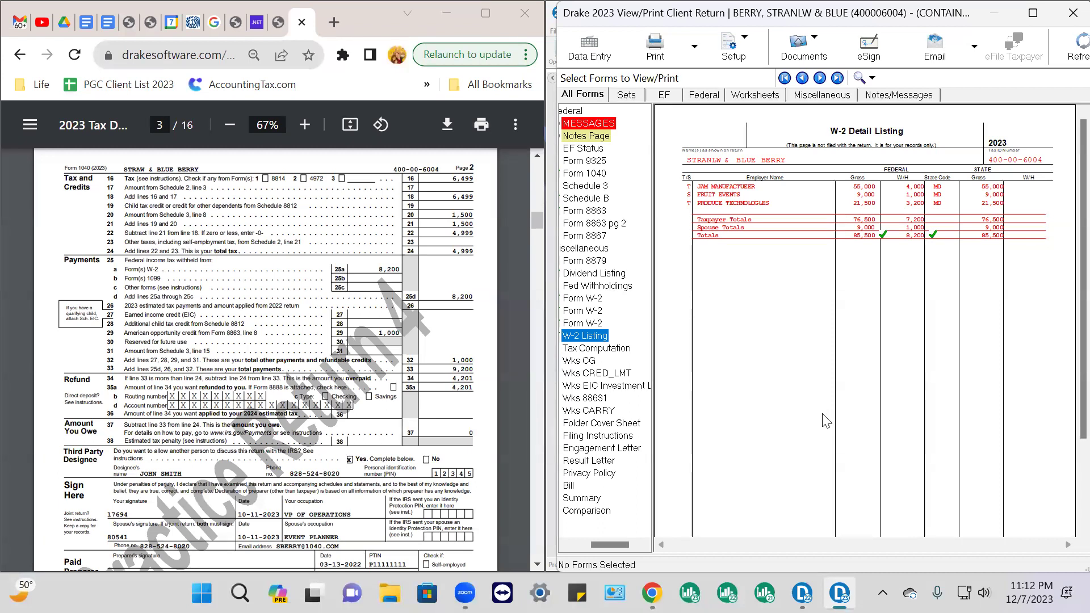
click(592, 175)
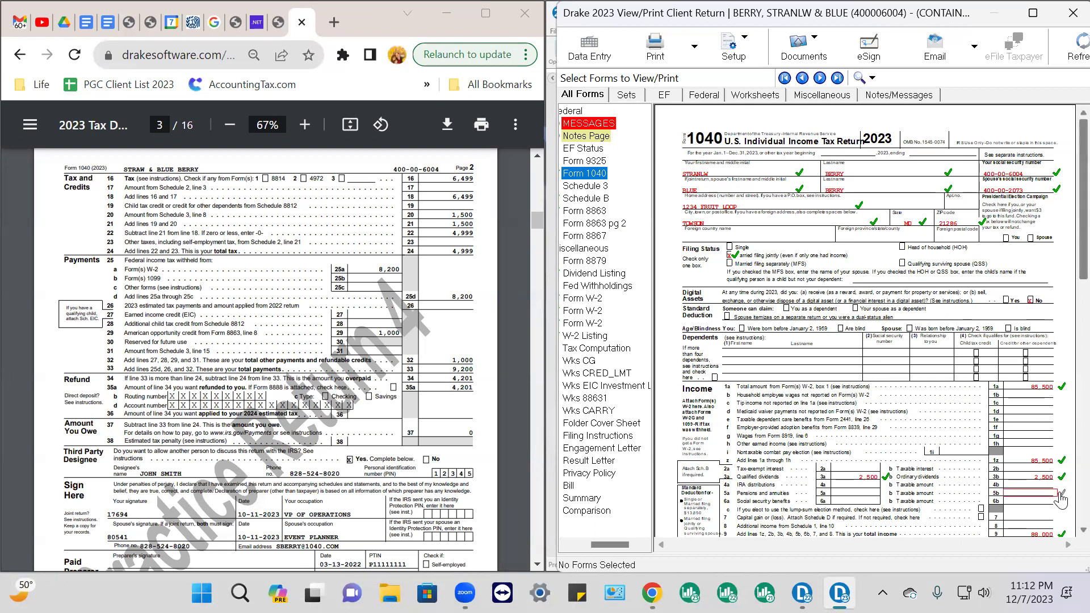
click(1028, 300)
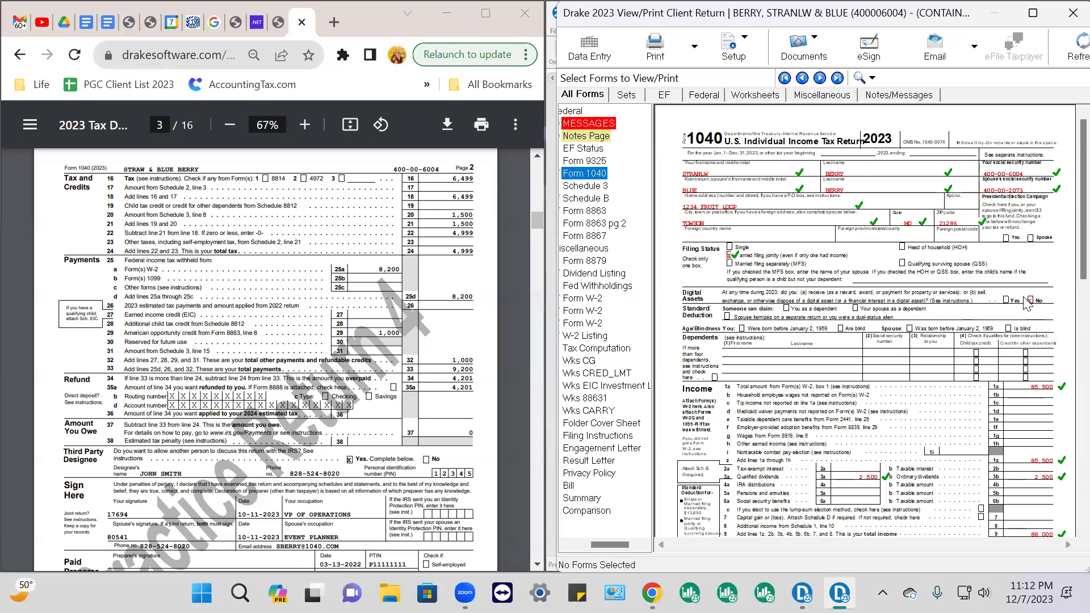